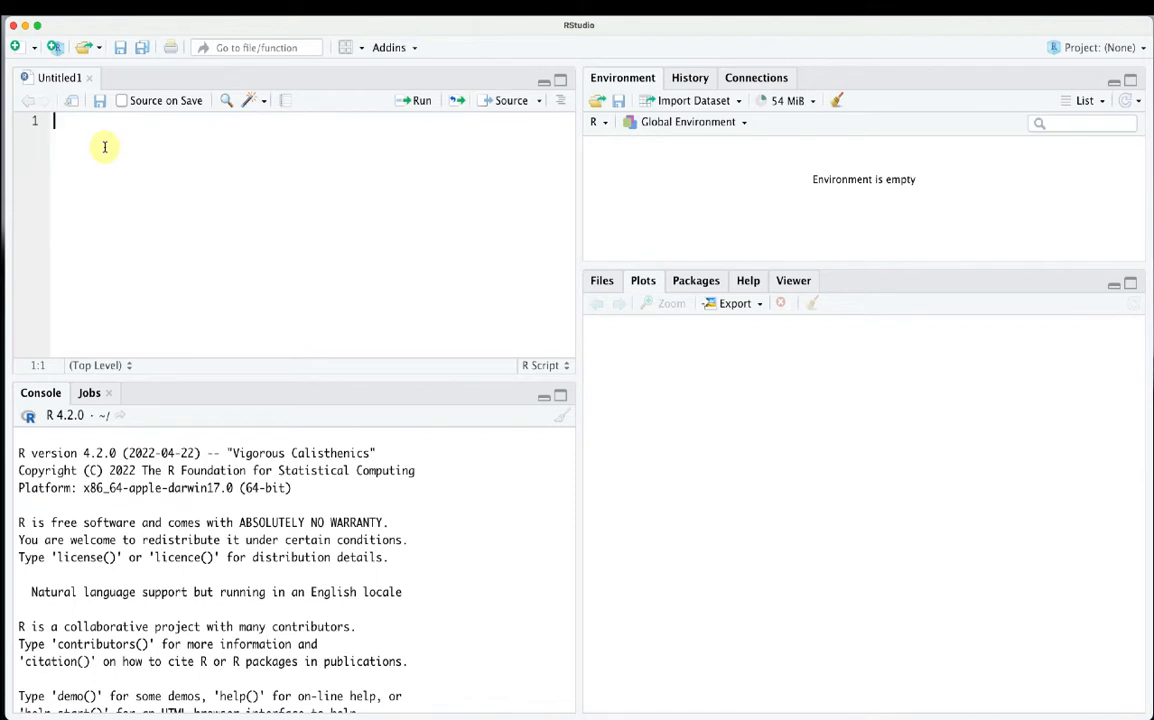
Add the comment heading "####Sea-Ice Records" at the start of the empty R script
{"action": "type", "text": "####"}
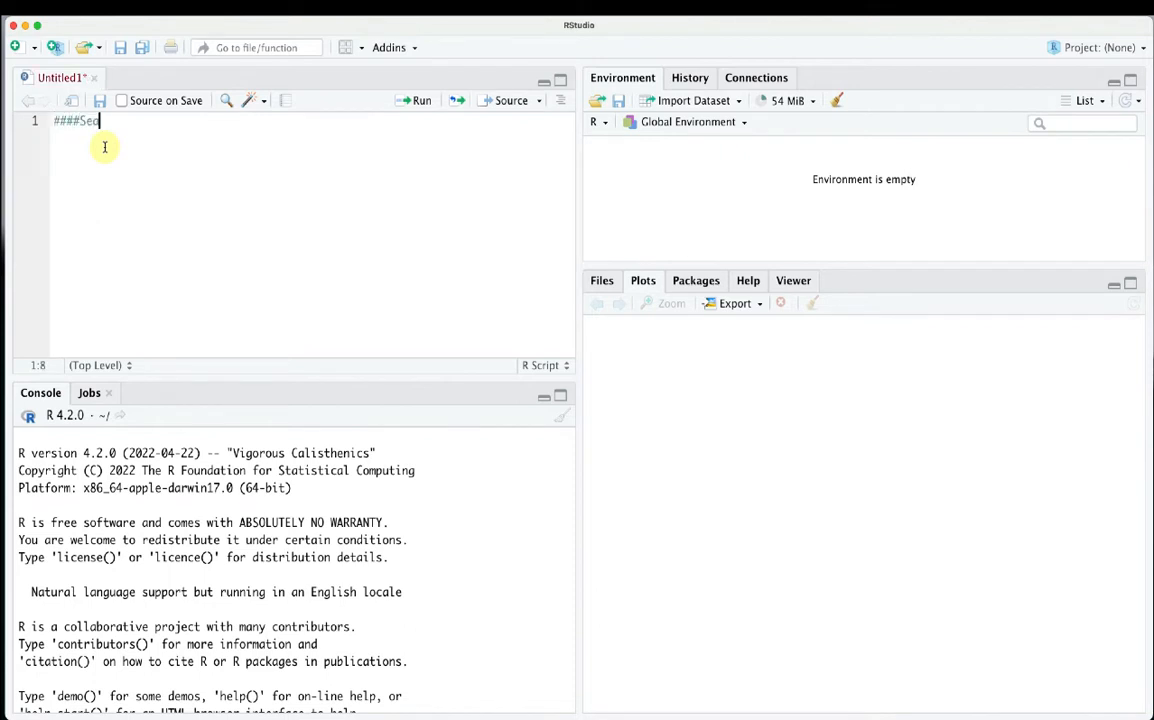
{"action": "type", "text": "Sea-Ice REc"}
{"action": "key", "text": "BackSpace"}
{"action": "key", "text": "BackSpace"}
{"action": "type", "text": "e"}
{"action": "key", "text": "BackSpace"}
{"action": "key", "text": "BackSpace"}
{"action": "key", "text": "BackSpace"}
{"action": "key", "text": "Return"}
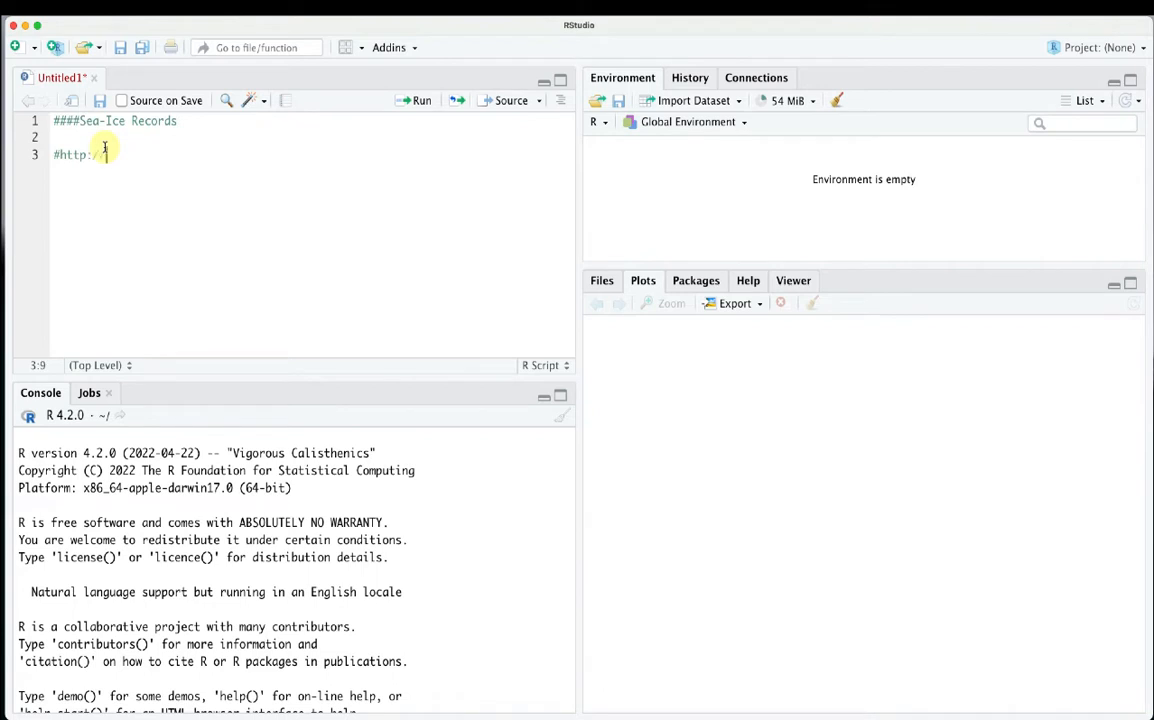
{"action": "type", "text": "nsidc.org"}
{"action": "key", "text": "Return"}
{"action": "key", "text": "Return"}
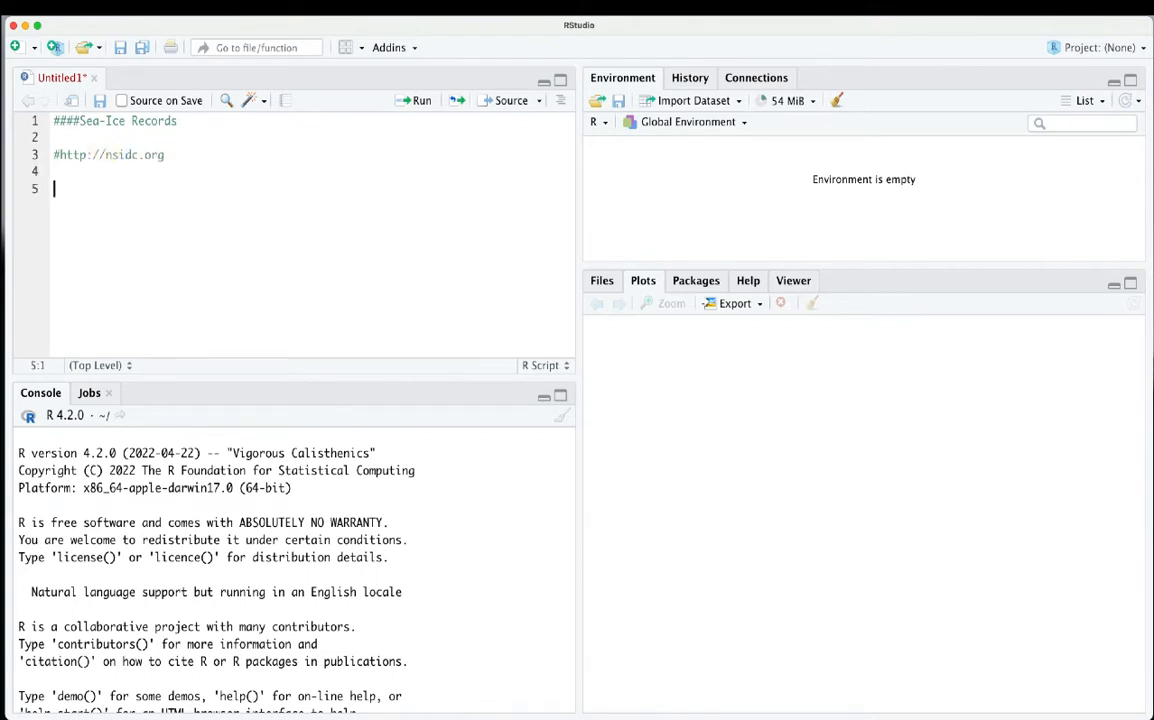
Switch to Chrome and open the Sea Ice Index data set from the NSIDC site's Sea Ice research data
{"action": "left_click_drag", "start_coordinate": [1150, 72], "coordinate": [538, 52]}
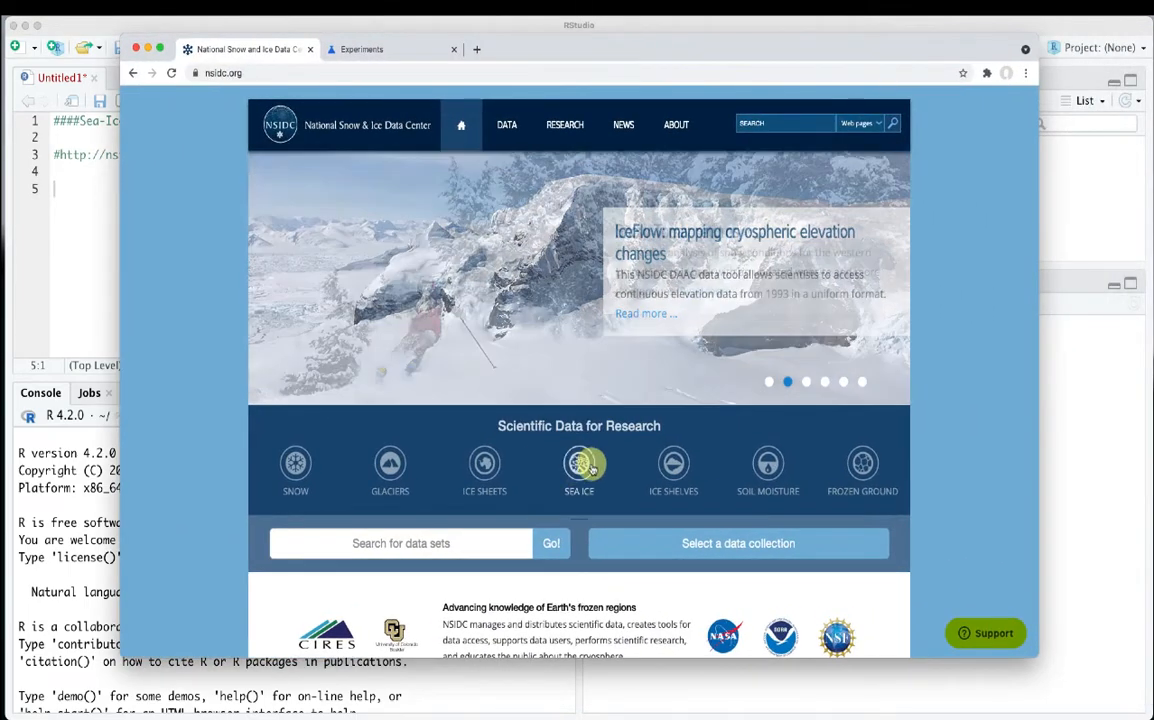
{"action": "left_click", "coordinate": [584, 467]}
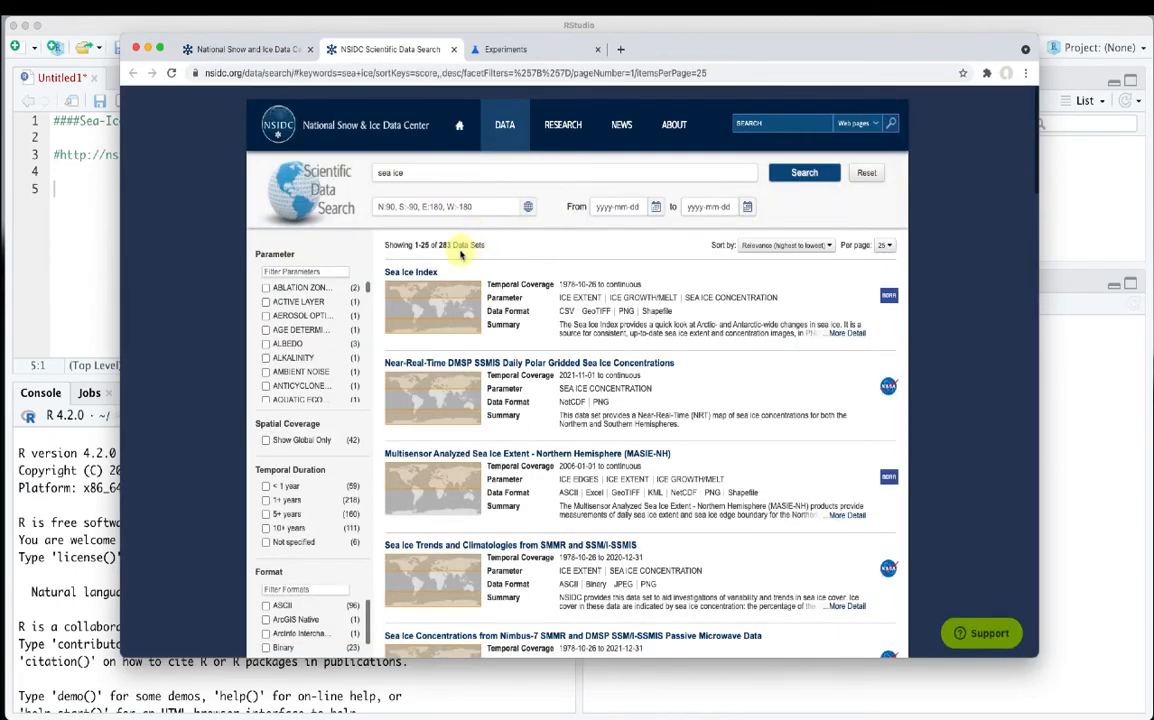
{"action": "left_click", "coordinate": [419, 276]}
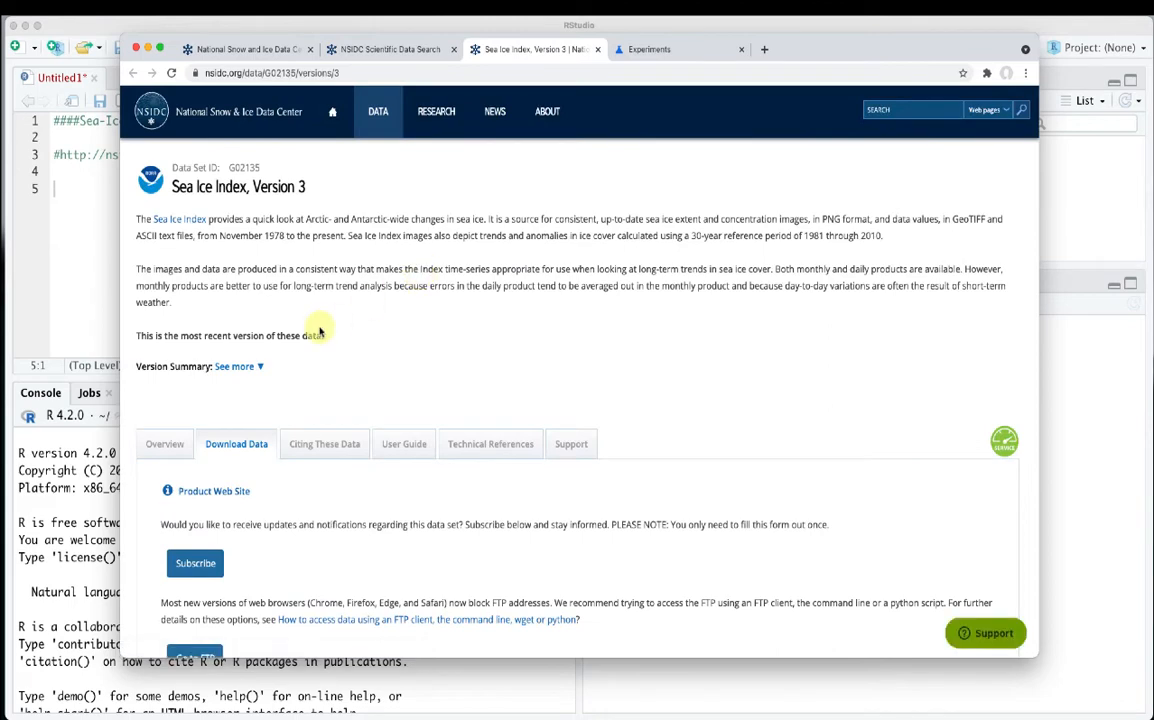
Examine the Sea Ice Index overview details and its data download information
{"action": "scroll", "coordinate": [320, 333], "scroll_direction": "down", "scroll_amount": 2}
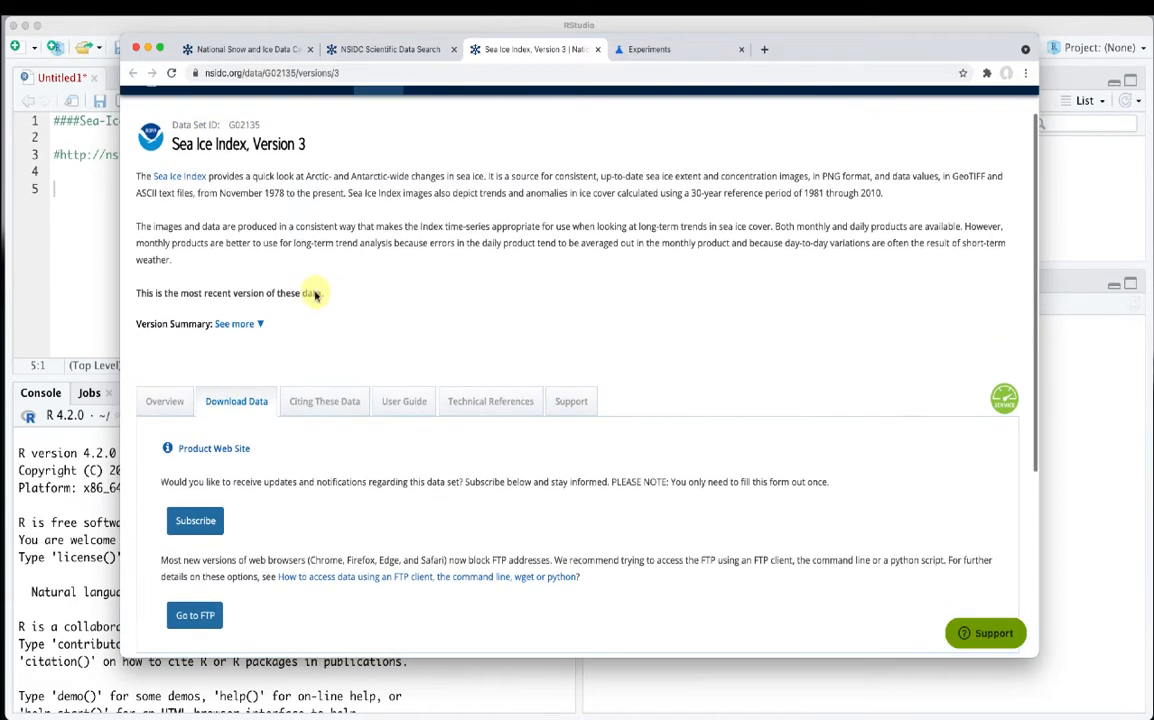
{"action": "left_click", "coordinate": [164, 401]}
{"action": "scroll", "coordinate": [349, 312], "scroll_direction": "down", "scroll_amount": 4}
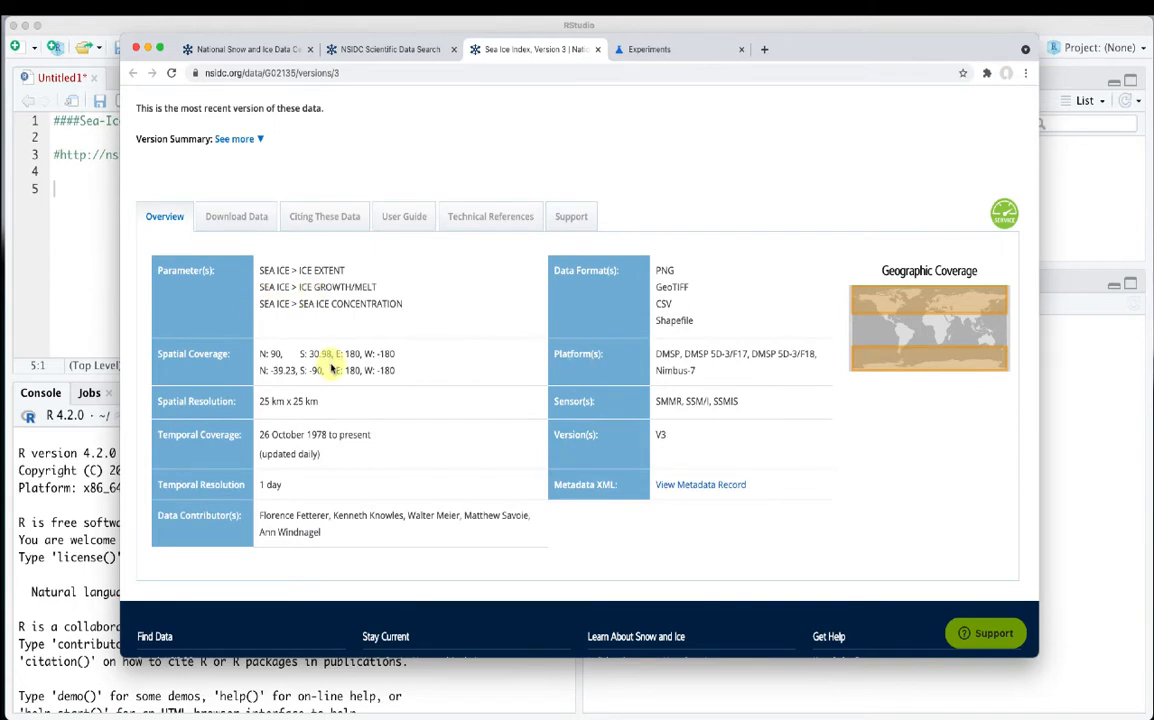
{"action": "scroll", "coordinate": [320, 330], "scroll_direction": "down", "scroll_amount": 1}
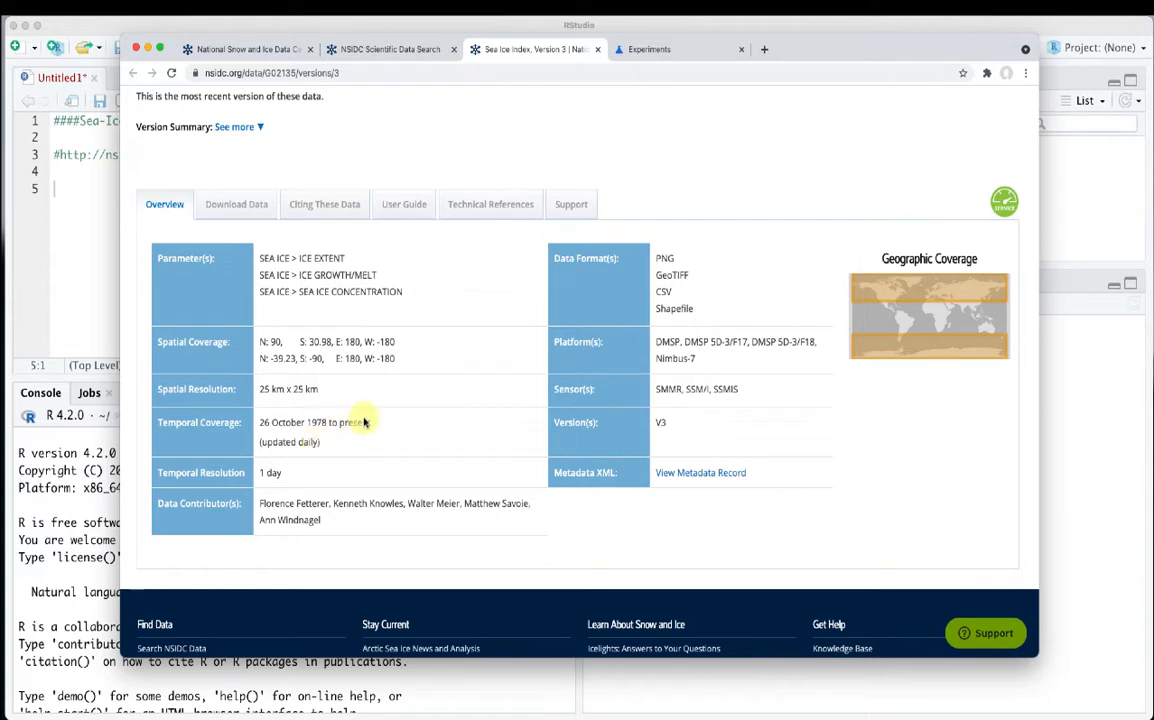
{"action": "scroll", "coordinate": [364, 422], "scroll_direction": "up", "scroll_amount": 1}
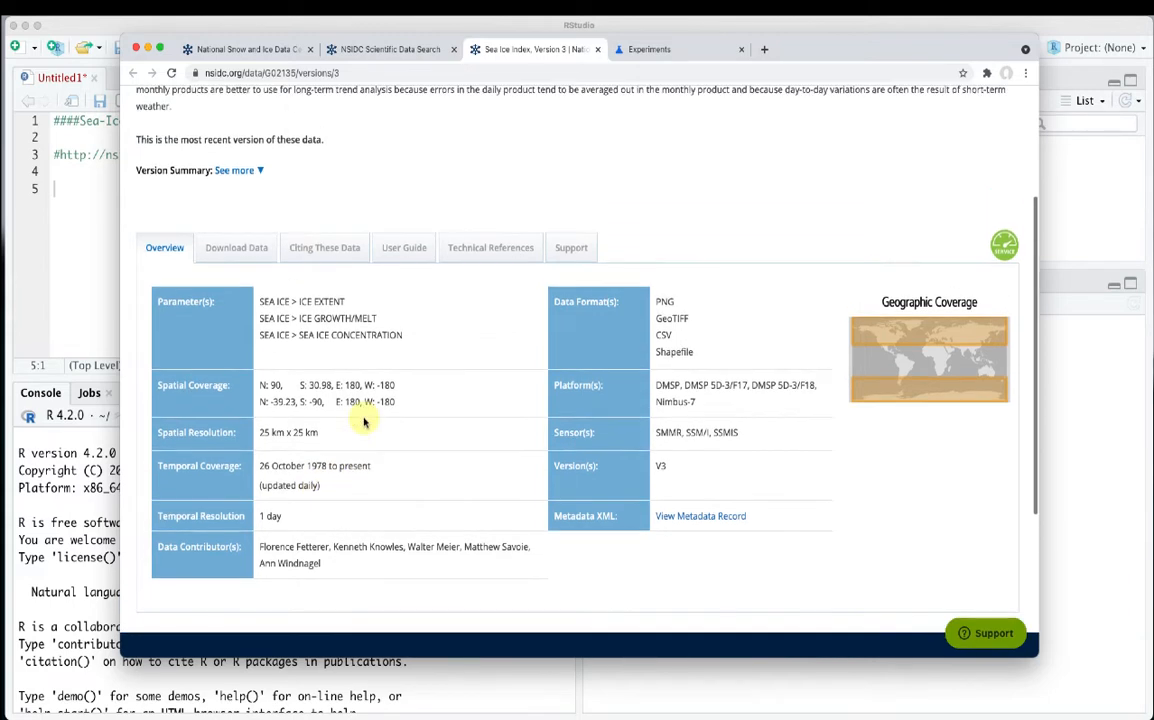
{"action": "left_click", "coordinate": [230, 257]}
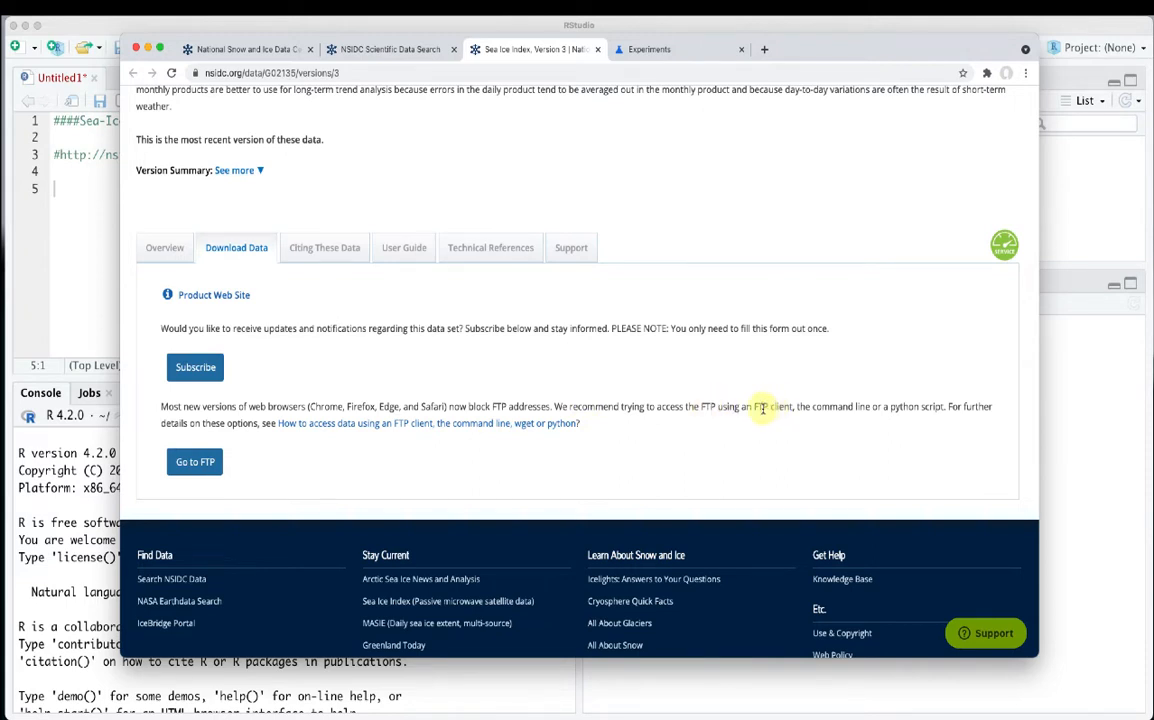
Copy the chrome://flags address from the Experiments page and add it in RStudio as the comment "##chrome://flags/"
{"action": "left_click", "coordinate": [649, 50]}
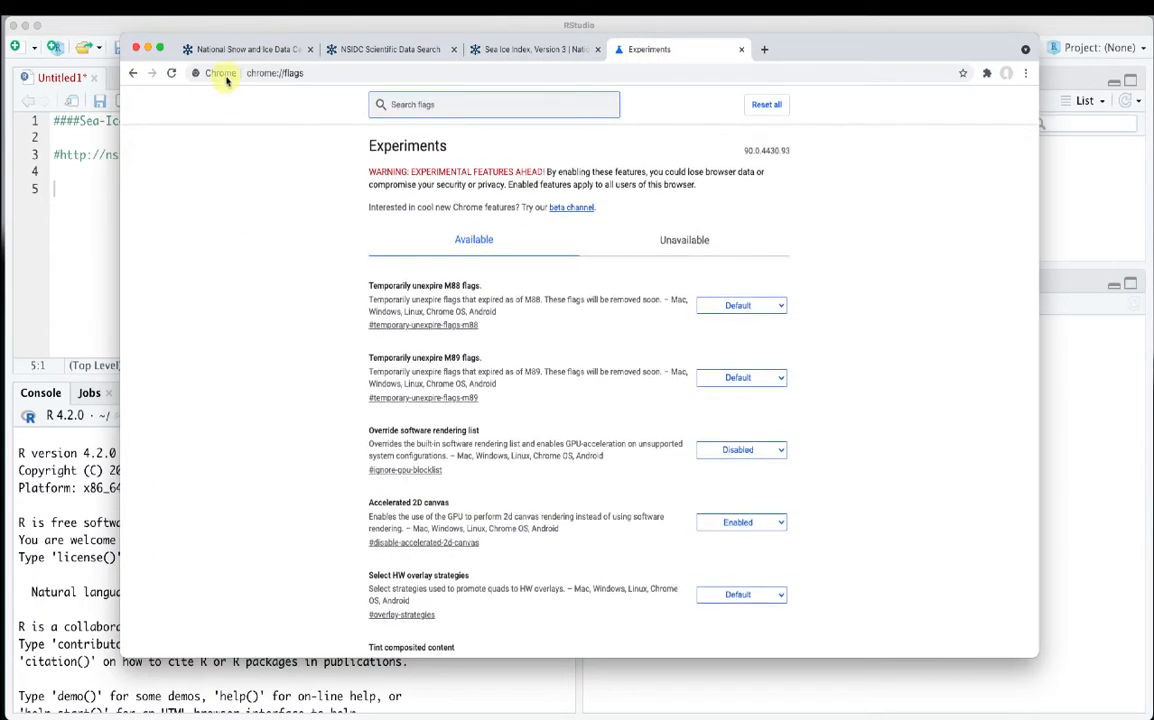
{"action": "left_click", "coordinate": [311, 75]}
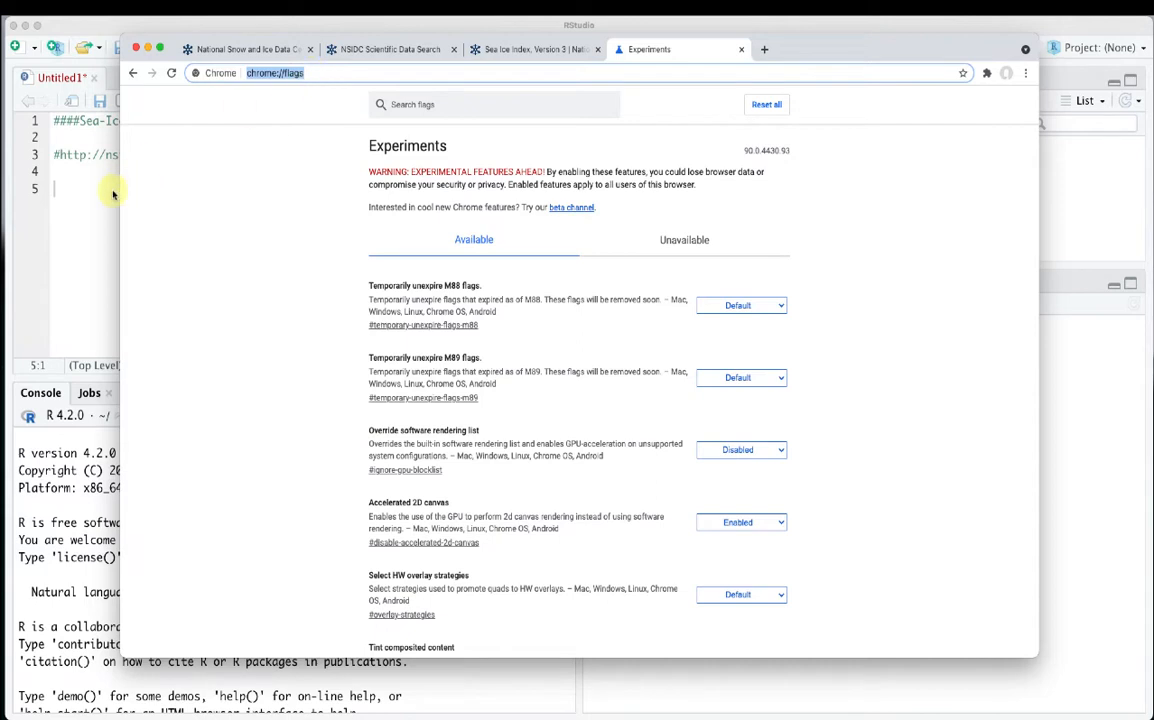
{"action": "left_click", "coordinate": [77, 188]}
{"action": "type", "text": "chrome://flags/"}
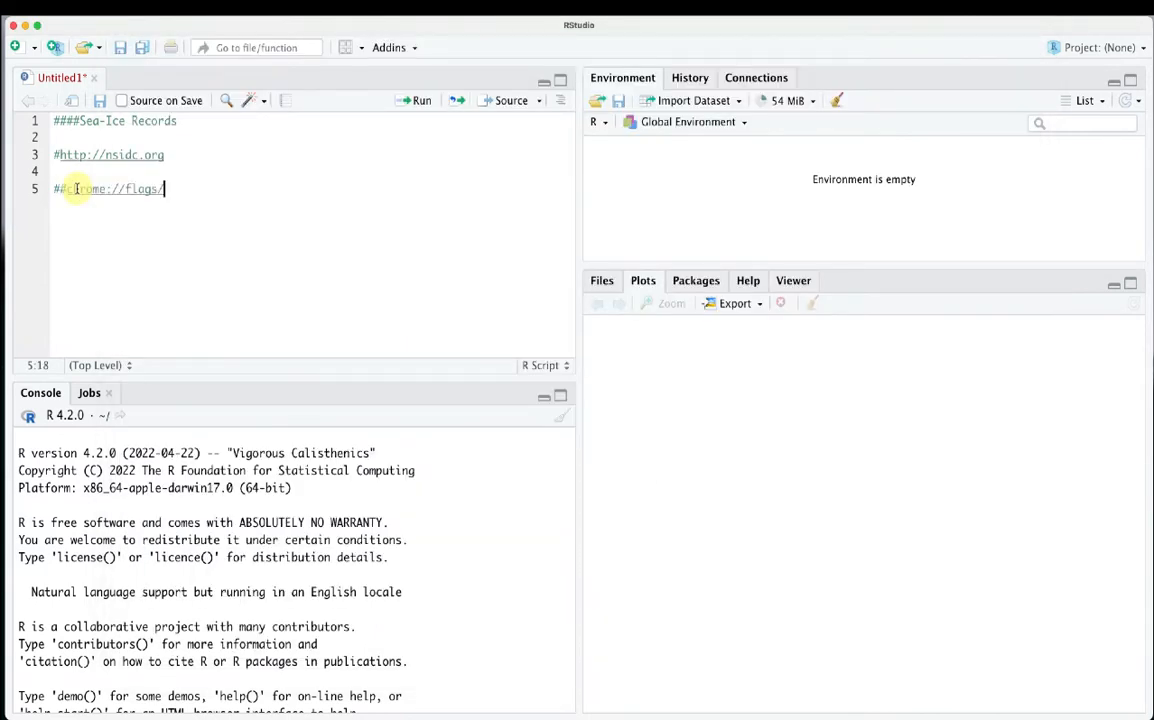
{"action": "key", "text": "Return"}
{"action": "key", "text": "Return"}
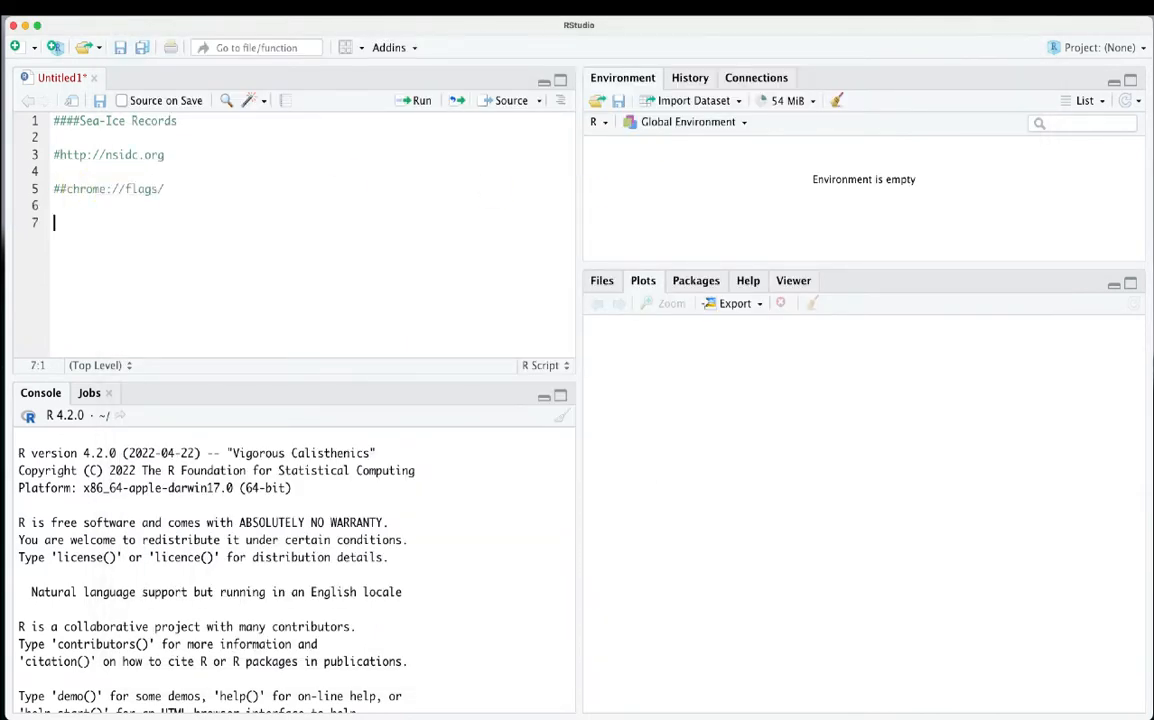
Back in Chrome, search the flags for "ftp", set "Enable support for FTP URLs" to Enabled and relaunch the browser
{"action": "key", "text": "super+Tab"}
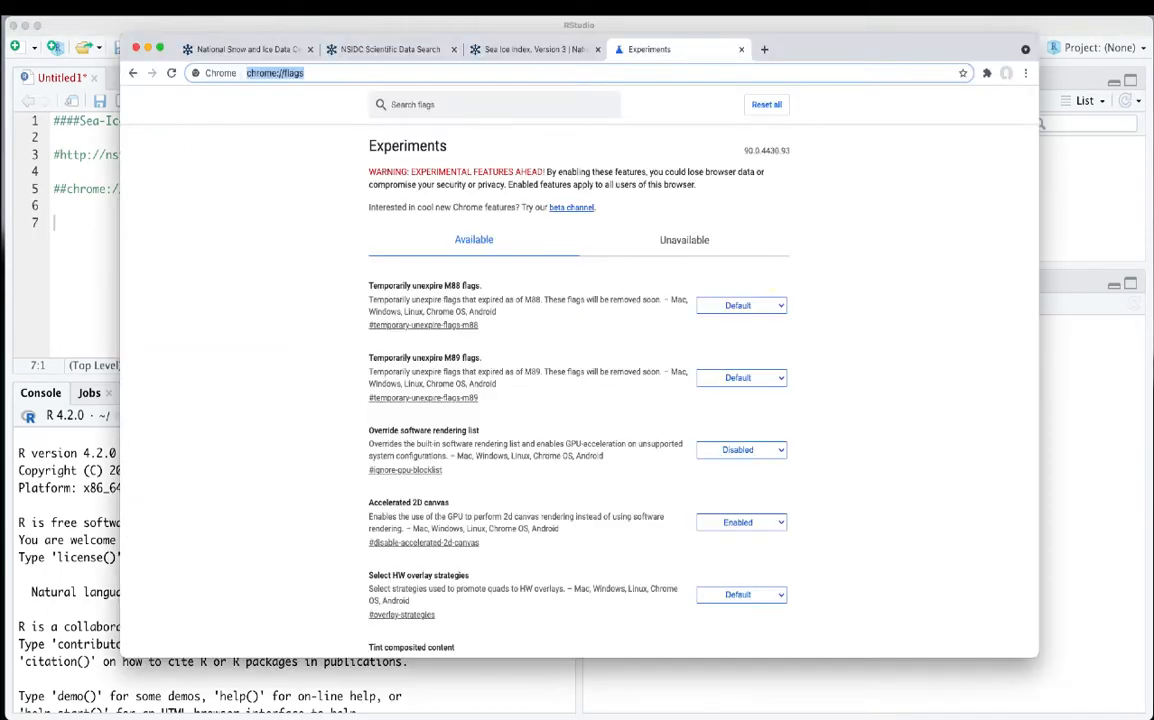
{"action": "left_click", "coordinate": [438, 106]}
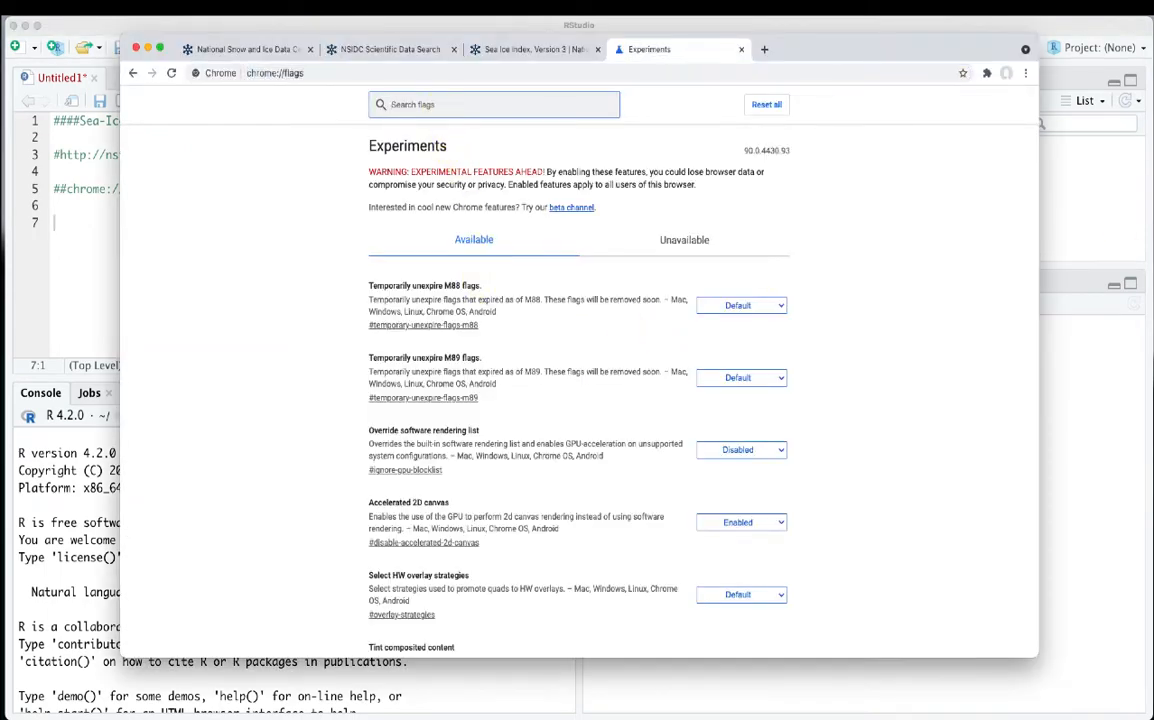
{"action": "type", "text": "ftp"}
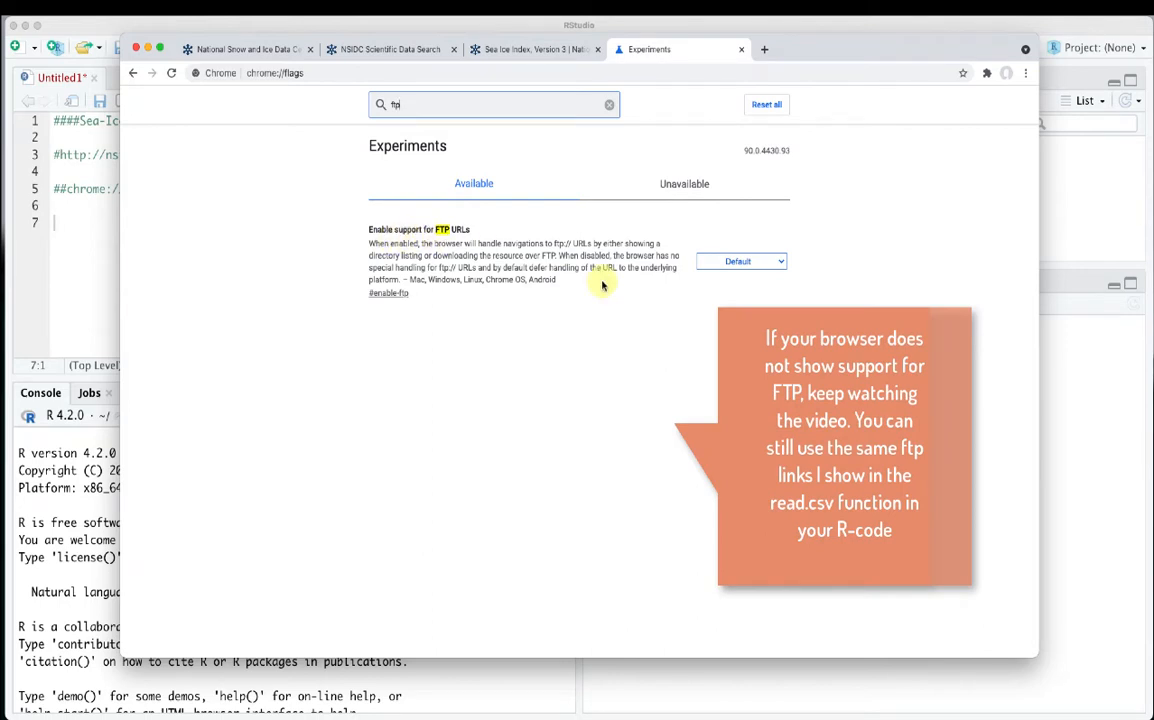
{"action": "left_click", "coordinate": [774, 261]}
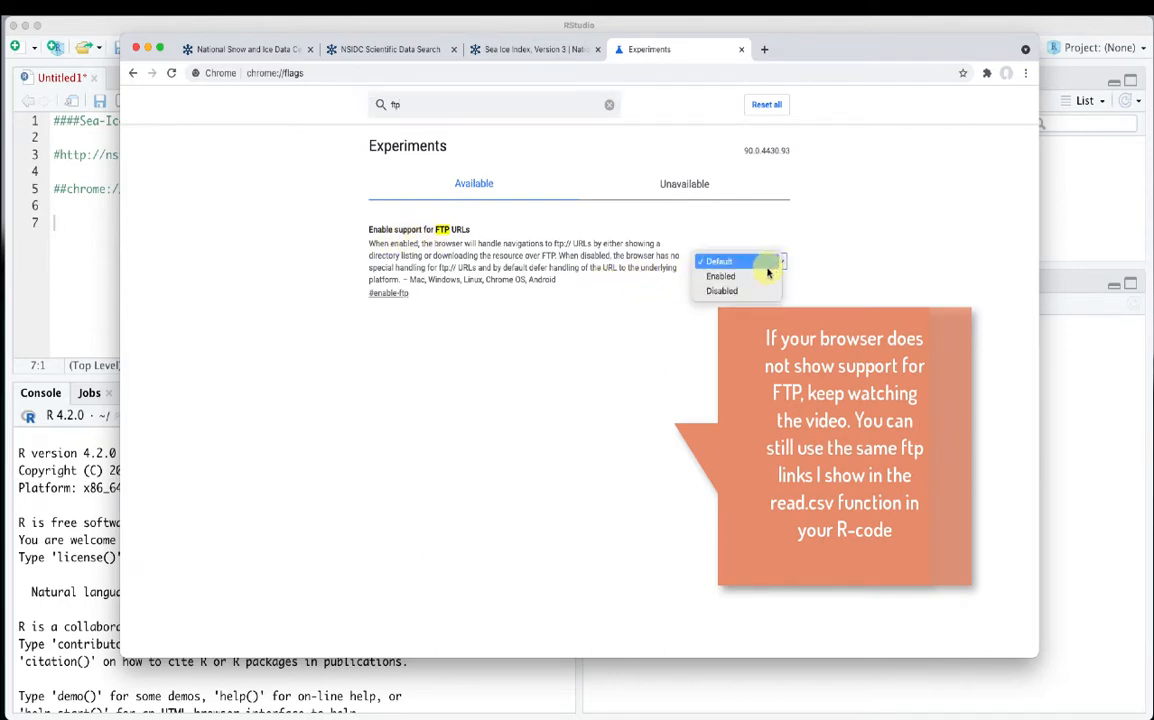
{"action": "left_click", "coordinate": [765, 277]}
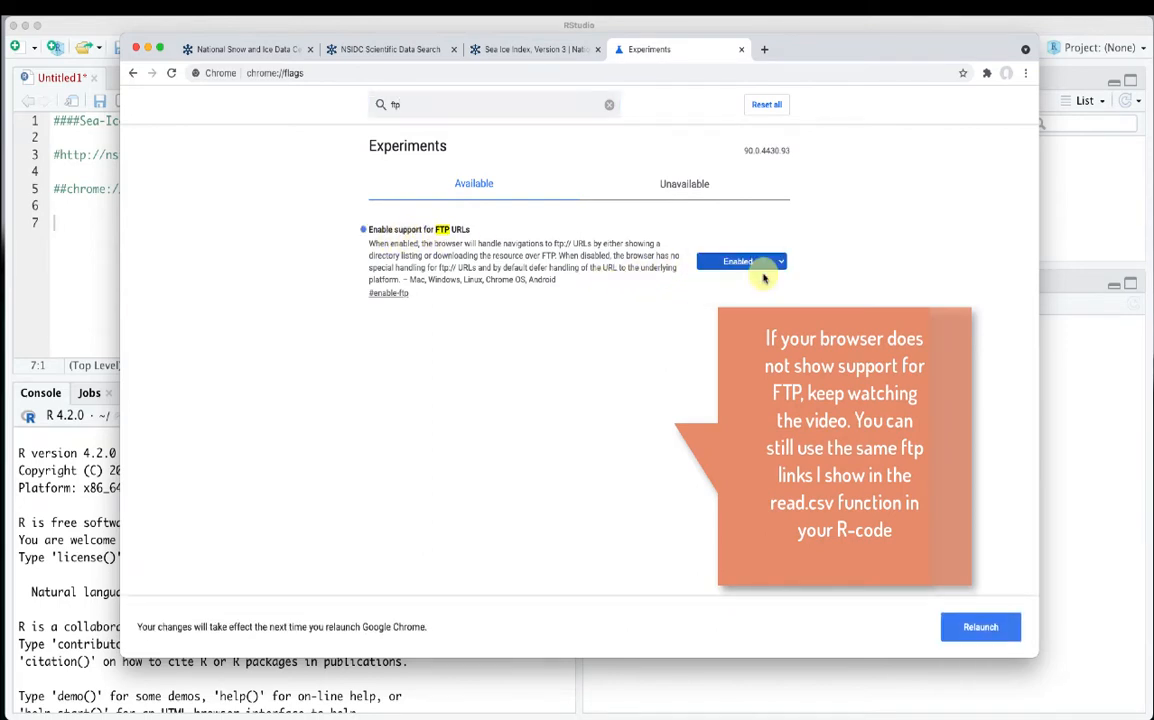
{"action": "left_click", "coordinate": [962, 626]}
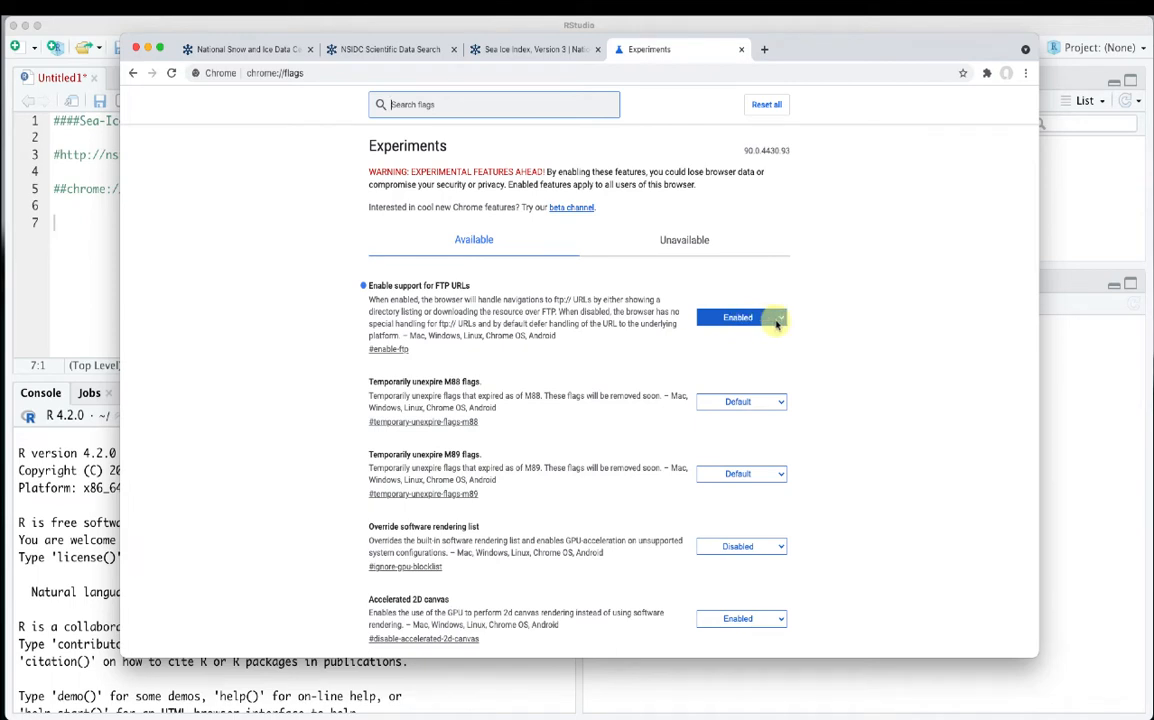
{"action": "left_click", "coordinate": [777, 319]}
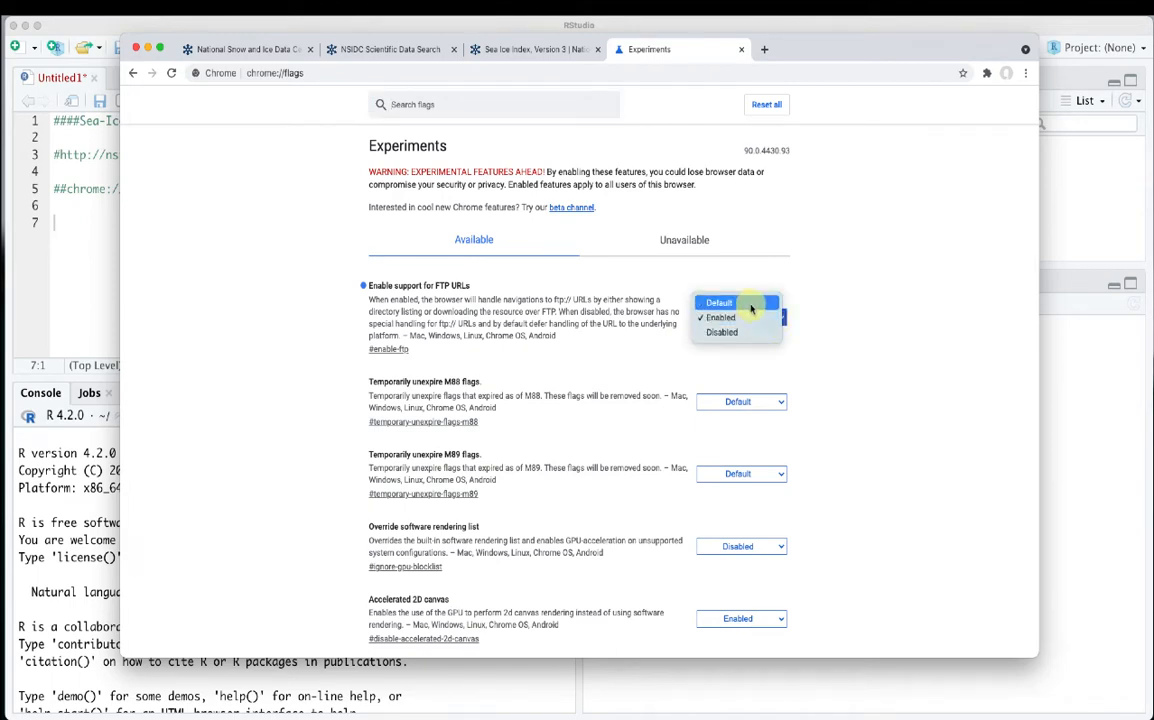
{"action": "left_click", "coordinate": [826, 265]}
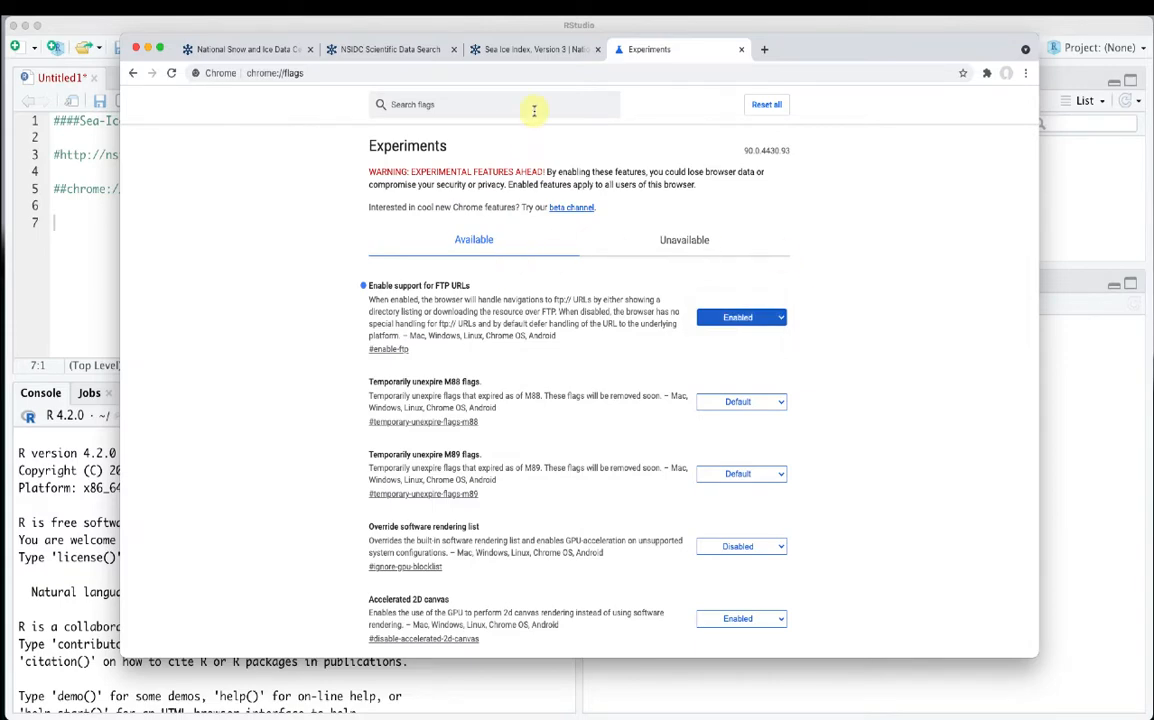
Open the Sea Ice Index FTP directory north/daily/data and download N_seaice_extent_daily_v3.0.csv
{"action": "left_click", "coordinate": [524, 52]}
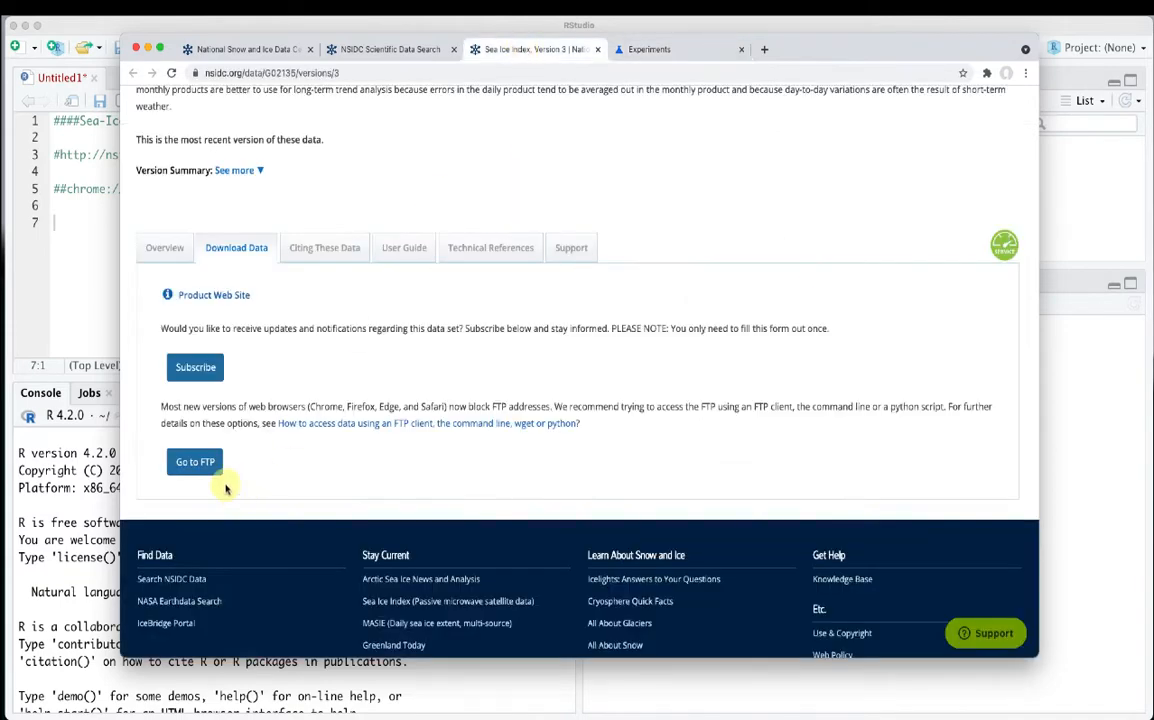
{"action": "left_click", "coordinate": [194, 462]}
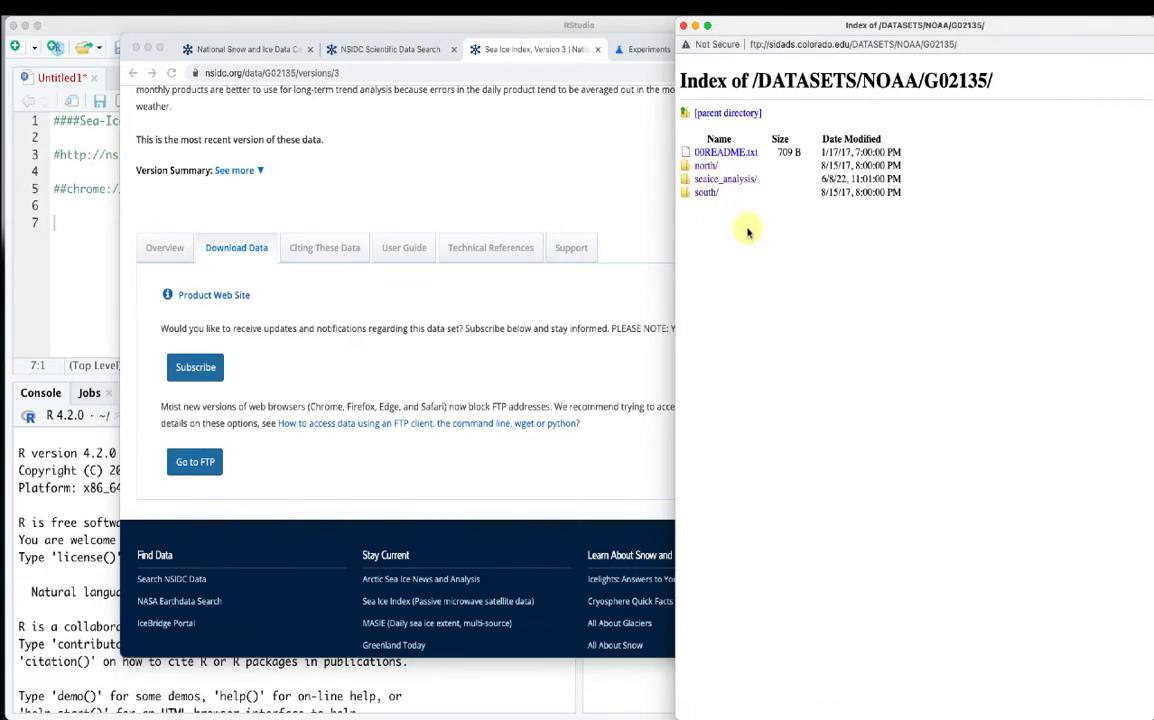
{"action": "left_click", "coordinate": [708, 167]}
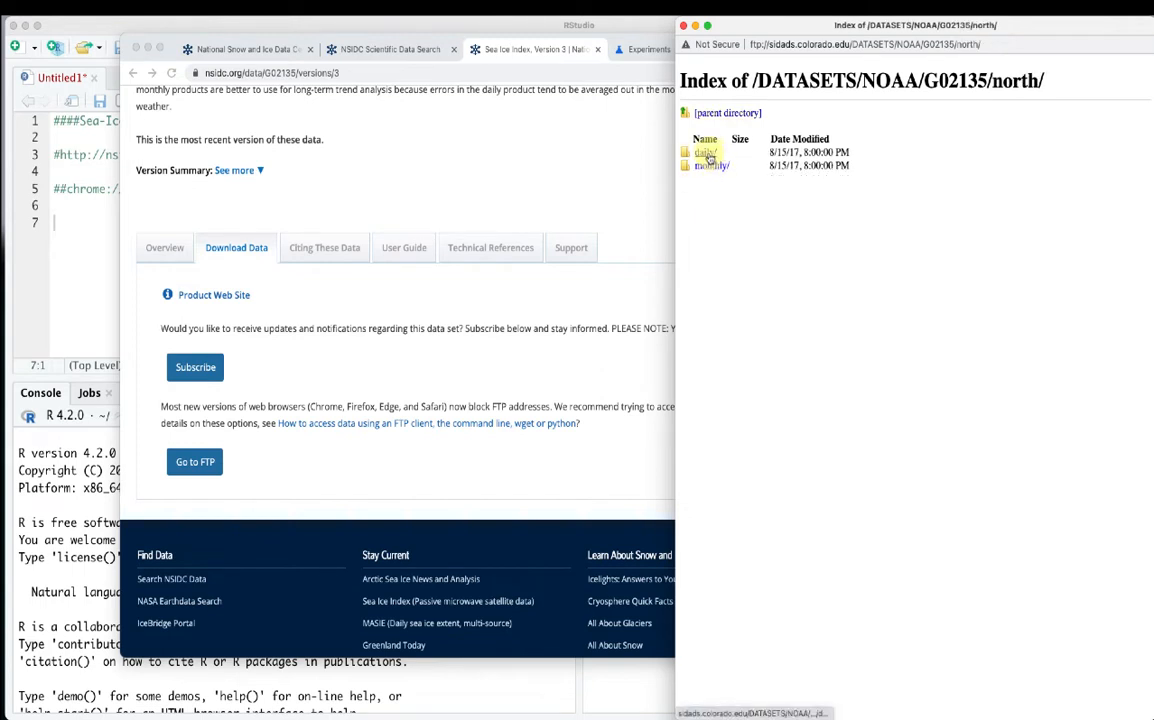
{"action": "left_click", "coordinate": [706, 153]}
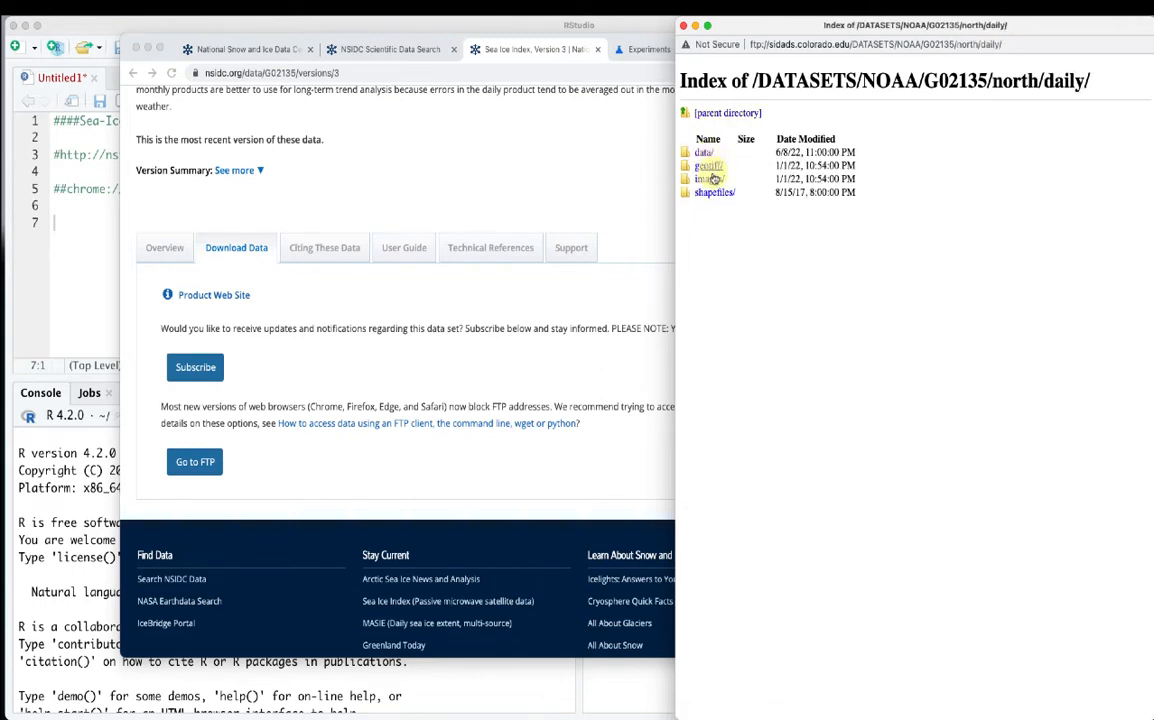
{"action": "left_click", "coordinate": [703, 155]}
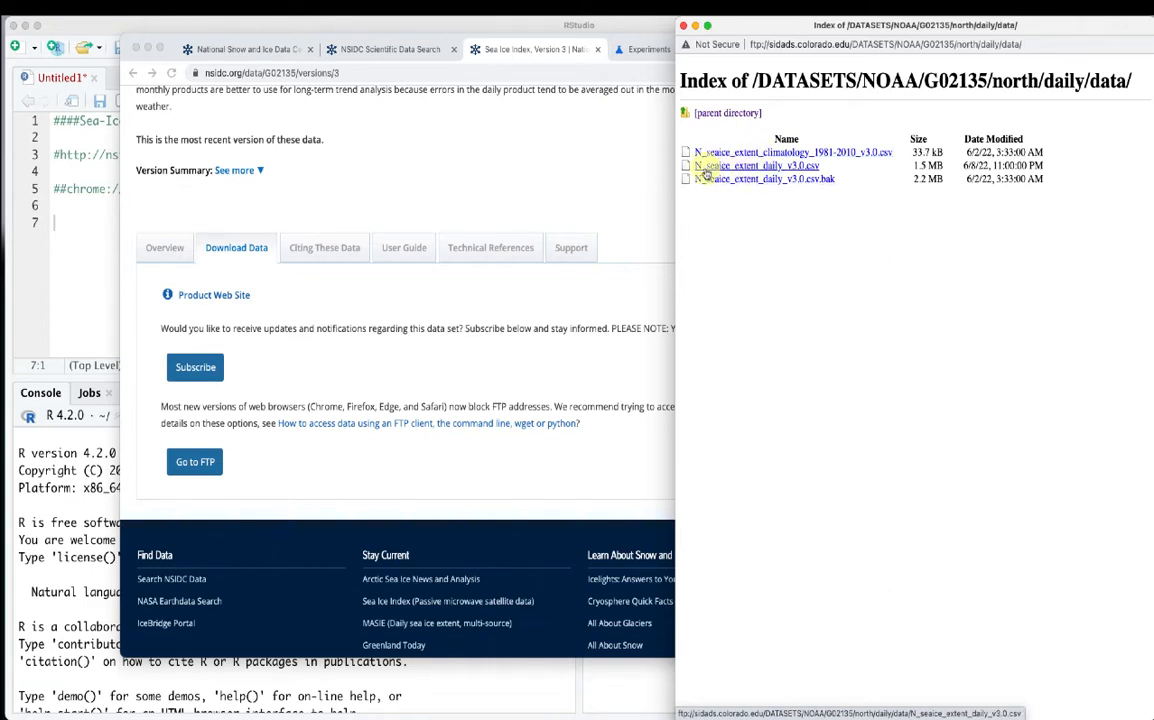
{"action": "left_click", "coordinate": [755, 168]}
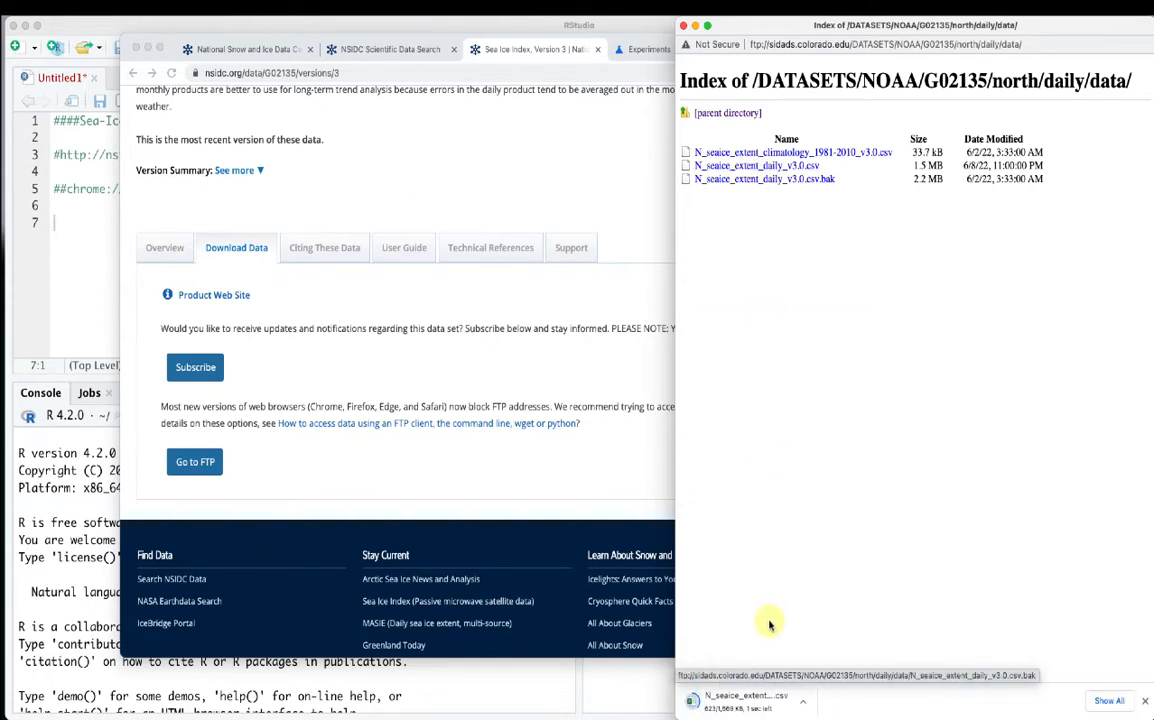
Open the downloaded CSV in Excel, examine its daily sea ice extent rows, and close it to return to the FTP listing
{"action": "left_click", "coordinate": [730, 702]}
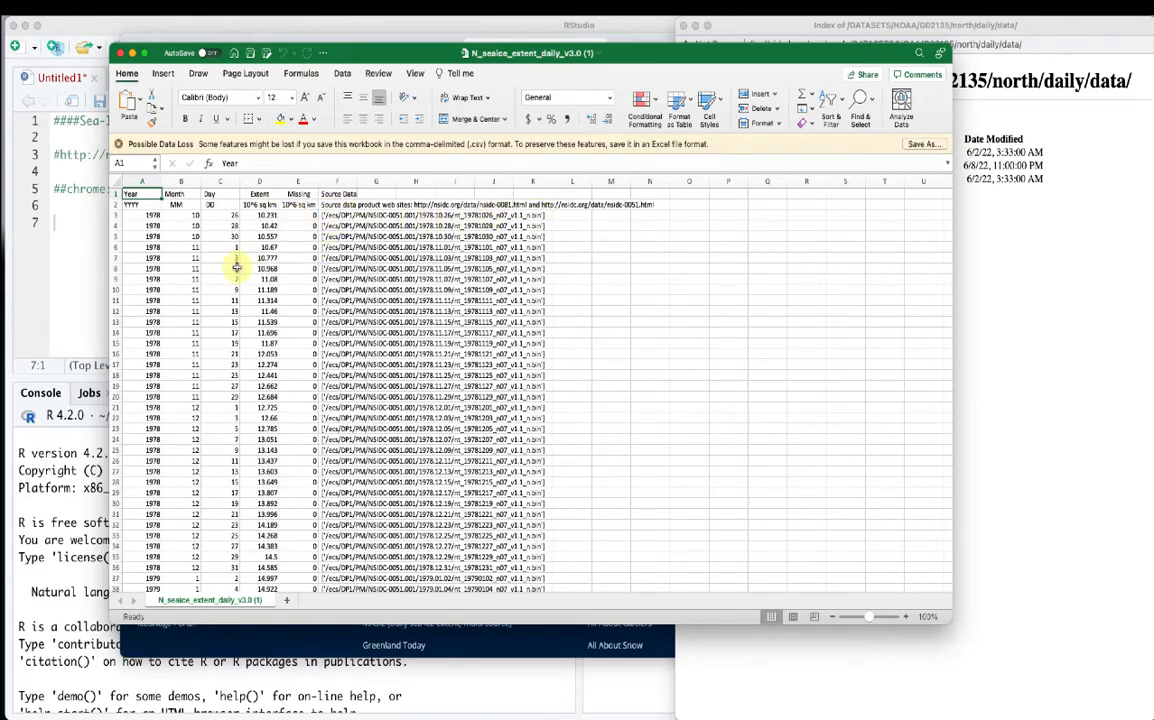
{"action": "scroll", "coordinate": [237, 267], "scroll_direction": "down", "scroll_amount": 20}
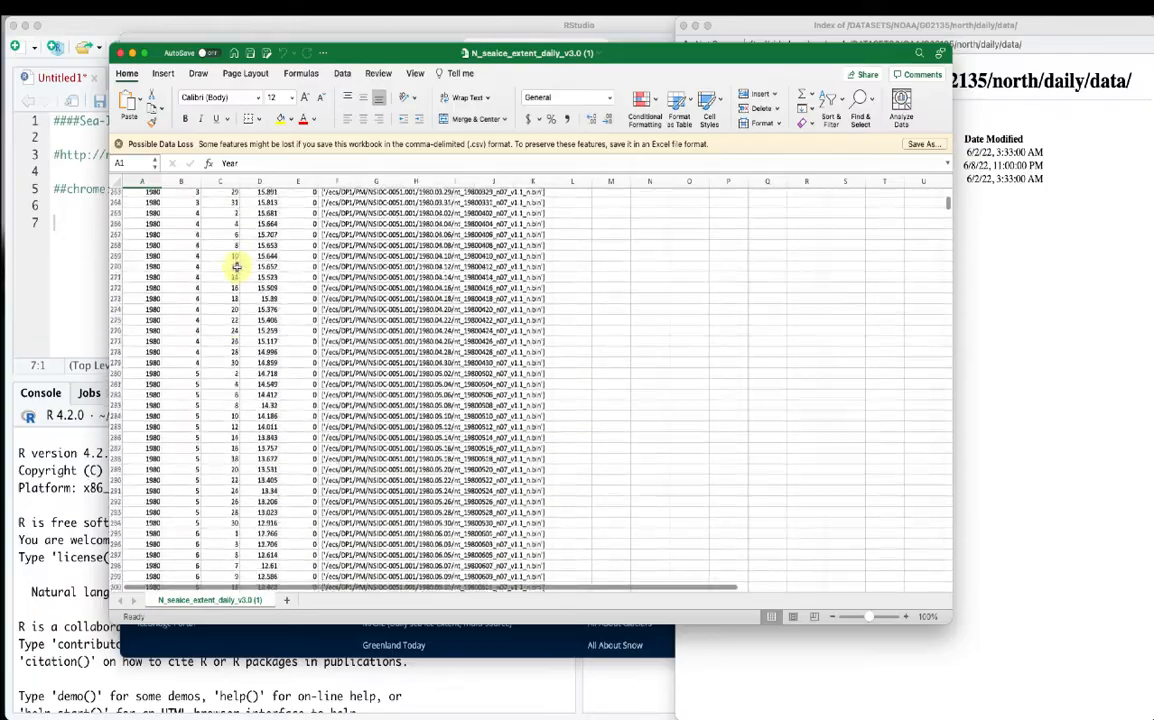
{"action": "scroll", "coordinate": [237, 267], "scroll_direction": "down", "scroll_amount": 20}
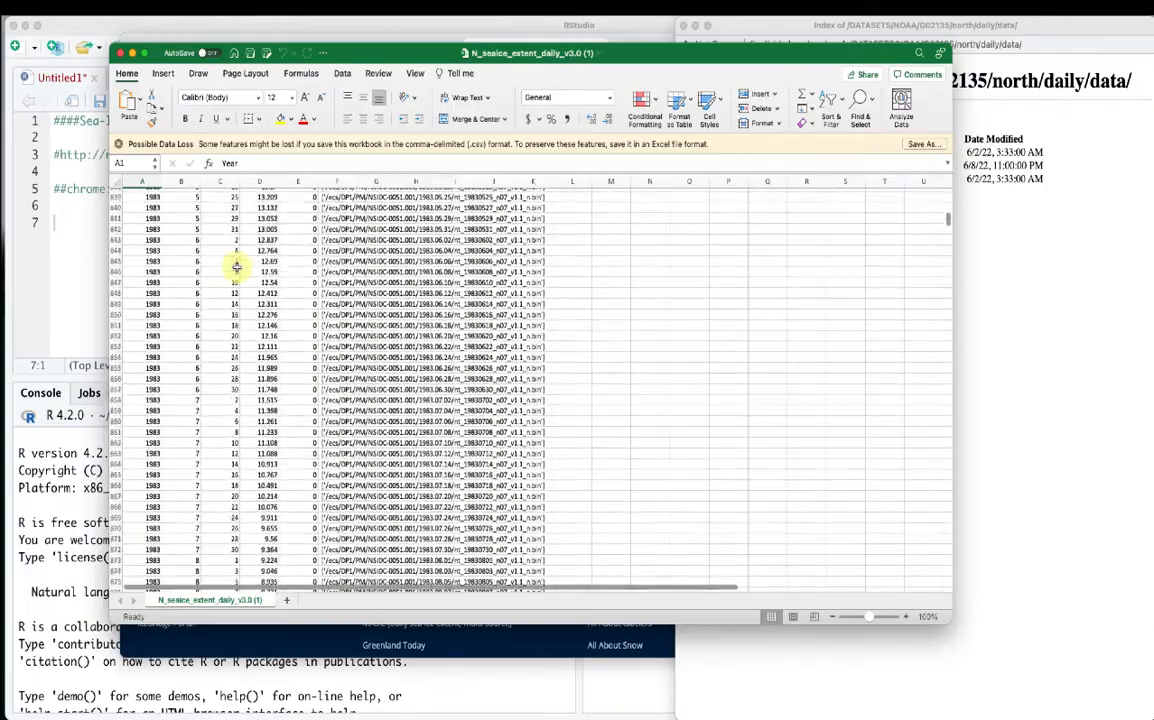
{"action": "scroll", "coordinate": [237, 267], "scroll_direction": "up", "scroll_amount": 20}
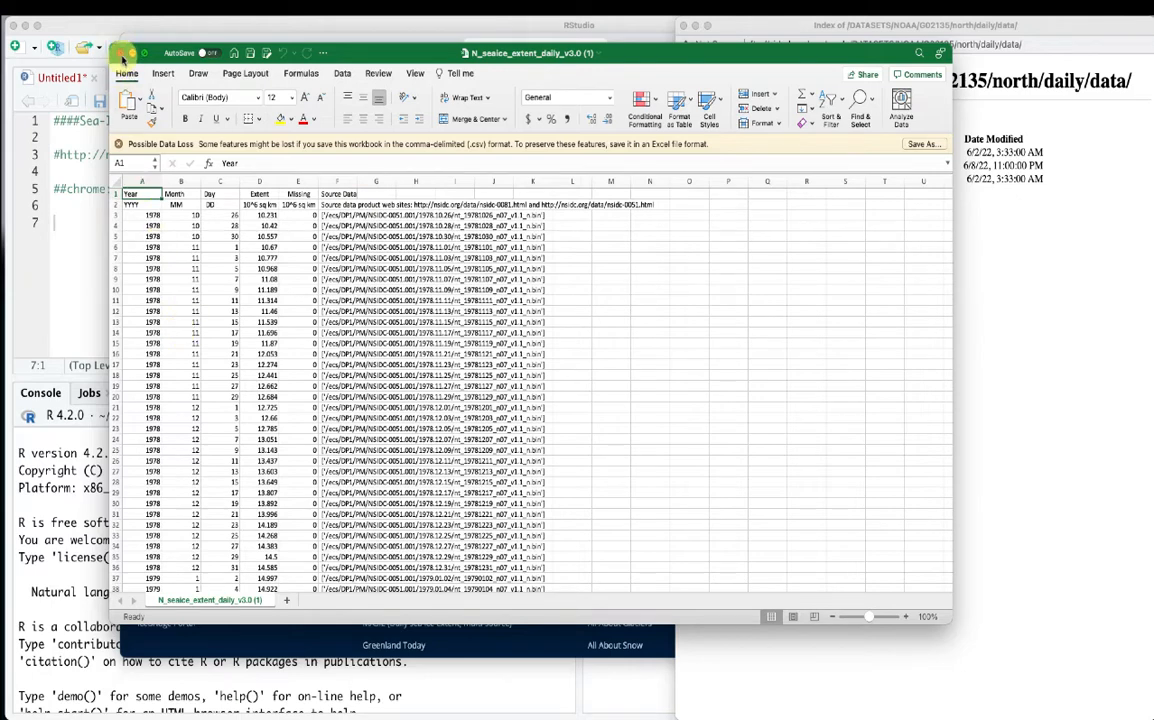
{"action": "left_click", "coordinate": [121, 54]}
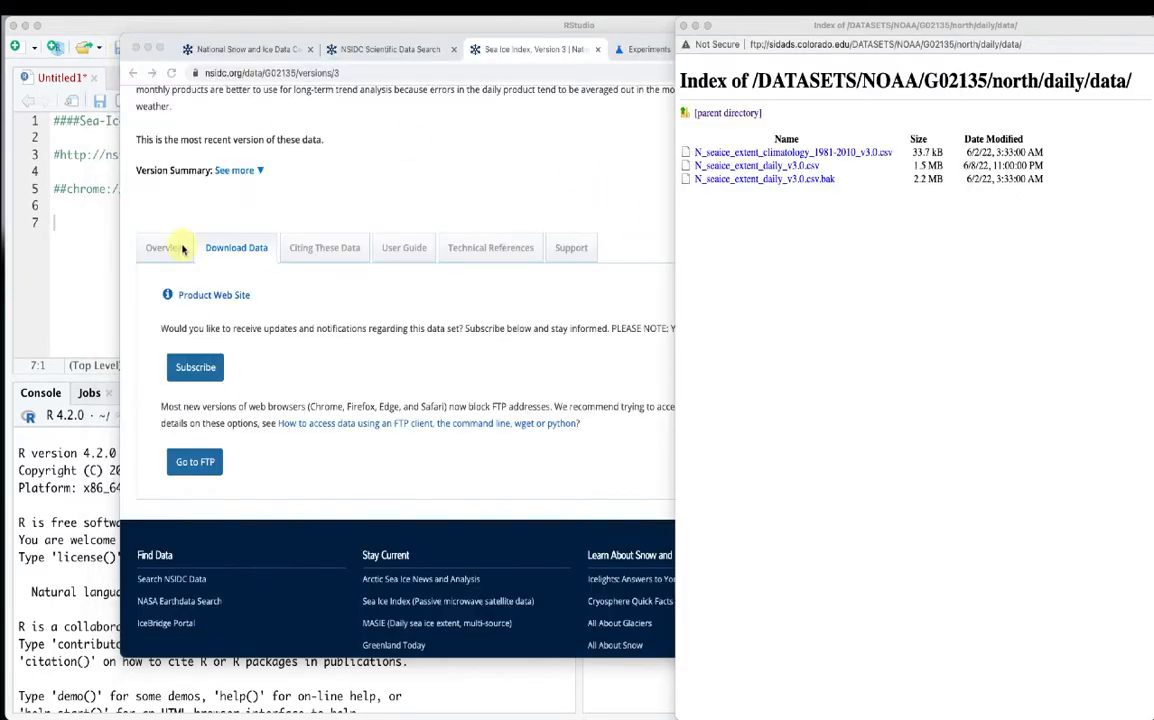
{"action": "left_click", "coordinate": [704, 190]}
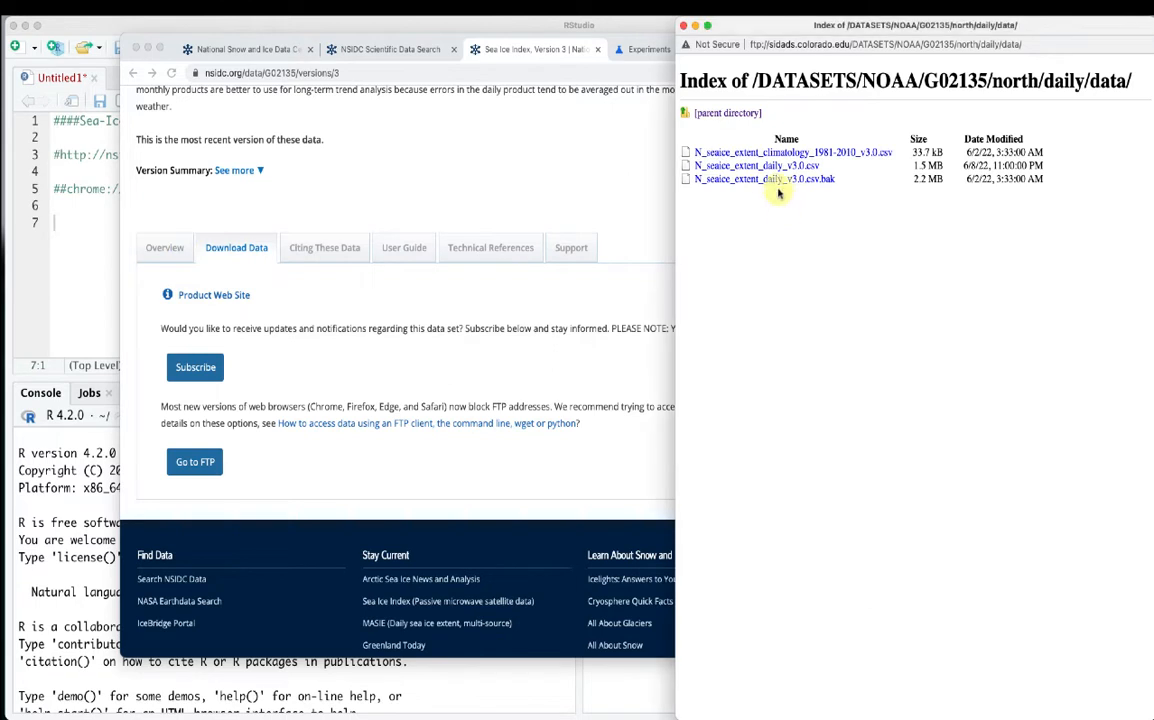
Copy the link address of N_seaice_extent_daily_v3.0.csv from the FTP listing and add it as a # comment on line 7 of the RStudio script
{"action": "right_click", "coordinate": [771, 167]}
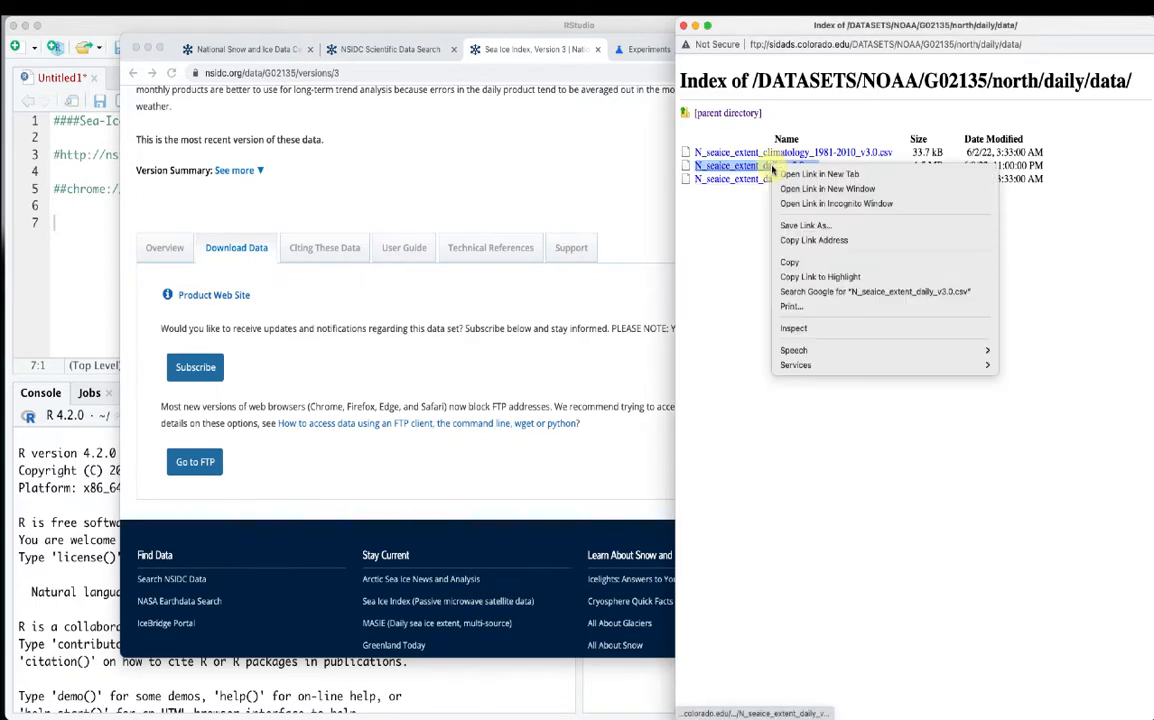
{"action": "left_click", "coordinate": [814, 240]}
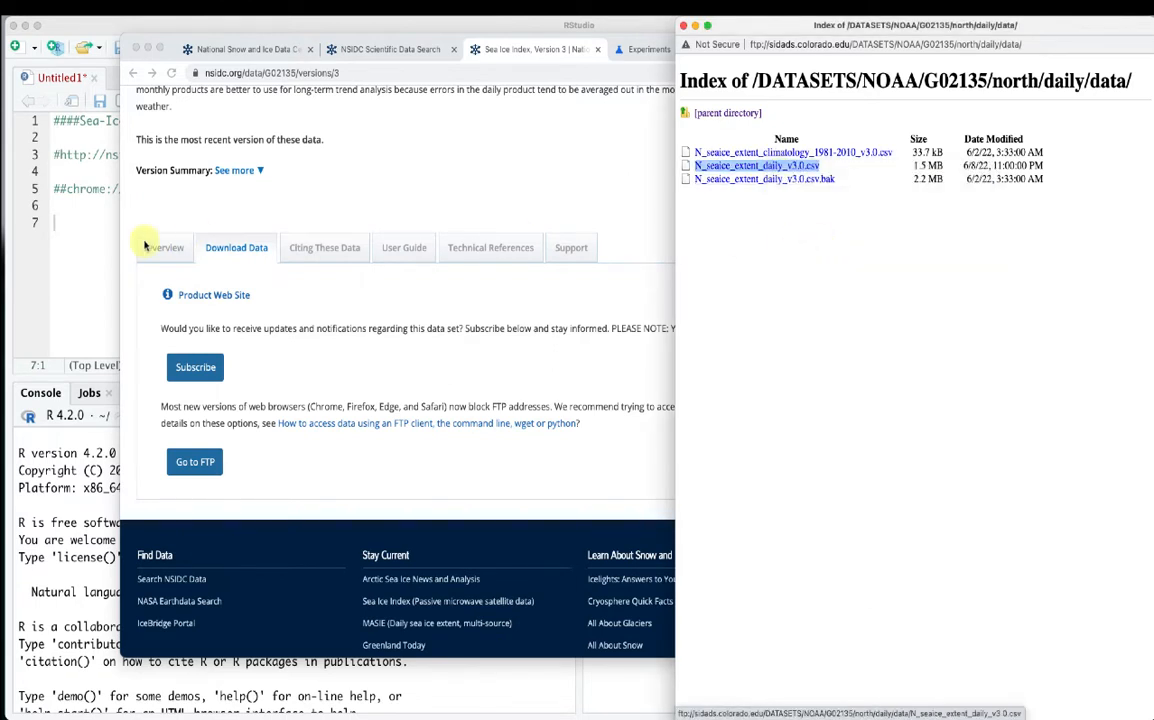
{"action": "left_click", "coordinate": [71, 216]}
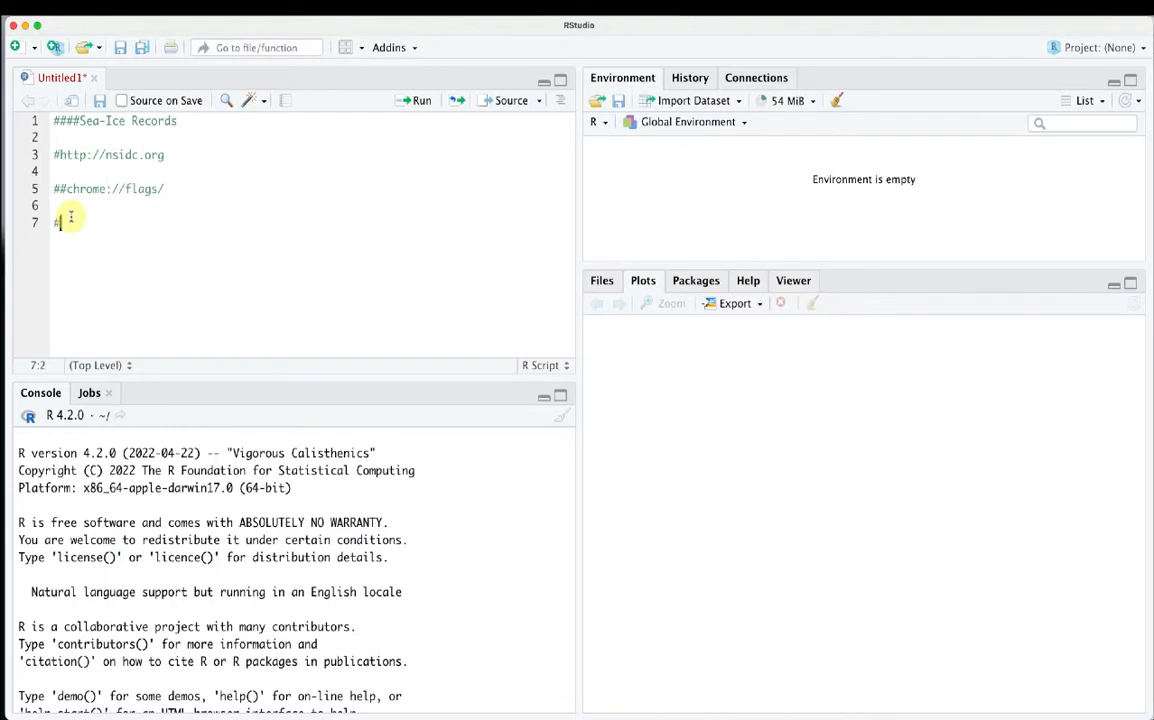
{"action": "type", "text": "#"}
{"action": "type", "text": "ftp://sidads.colorado.edu/DATASETS/NOAA/G02135/north/daily/data/N_seaice_extent_daily_v3.0.csv"}
{"action": "key", "text": "Return"}
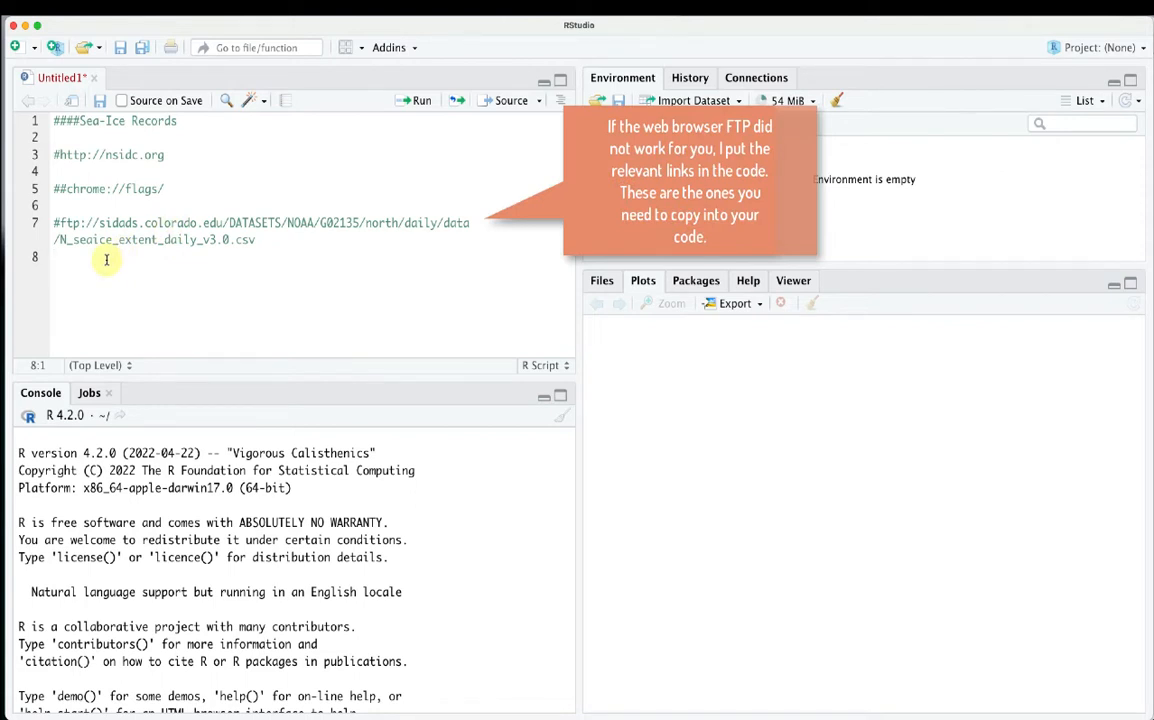
Add the comment "##Read in Arctic Sea Ice Index record. These are daily values from 1978-present" below the FTP link
{"action": "type", "text": "##Read in"}
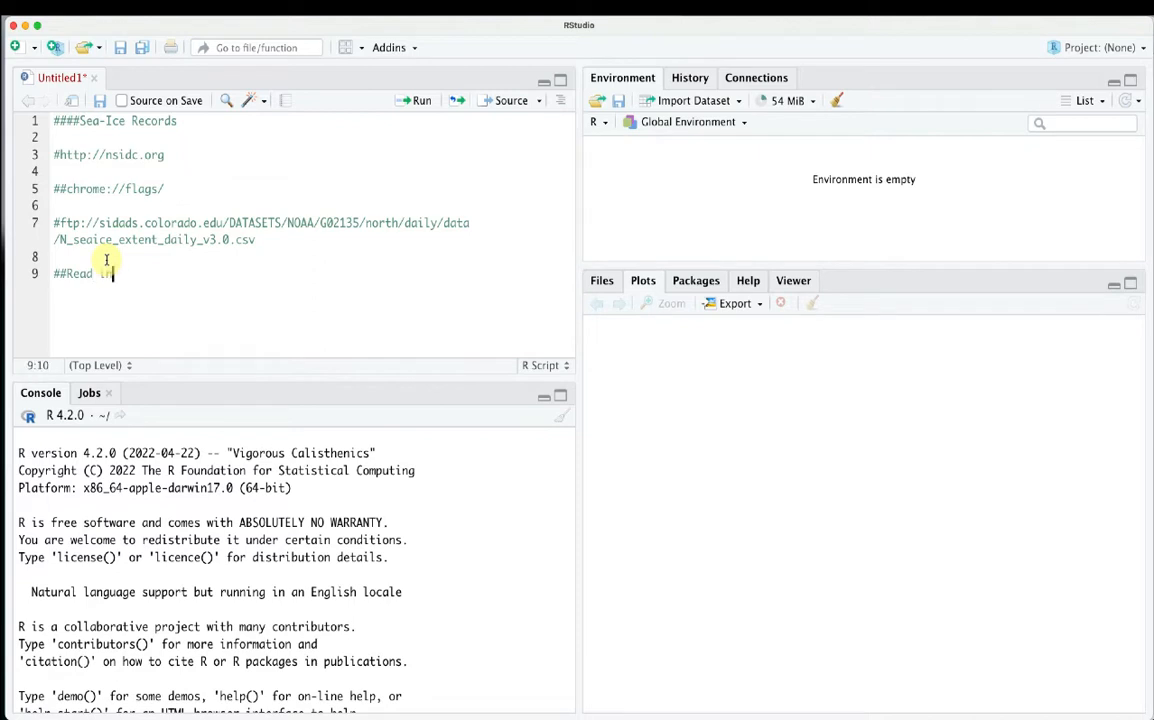
{"action": "type", "text": " Arctic  Sea Ice Index re"}
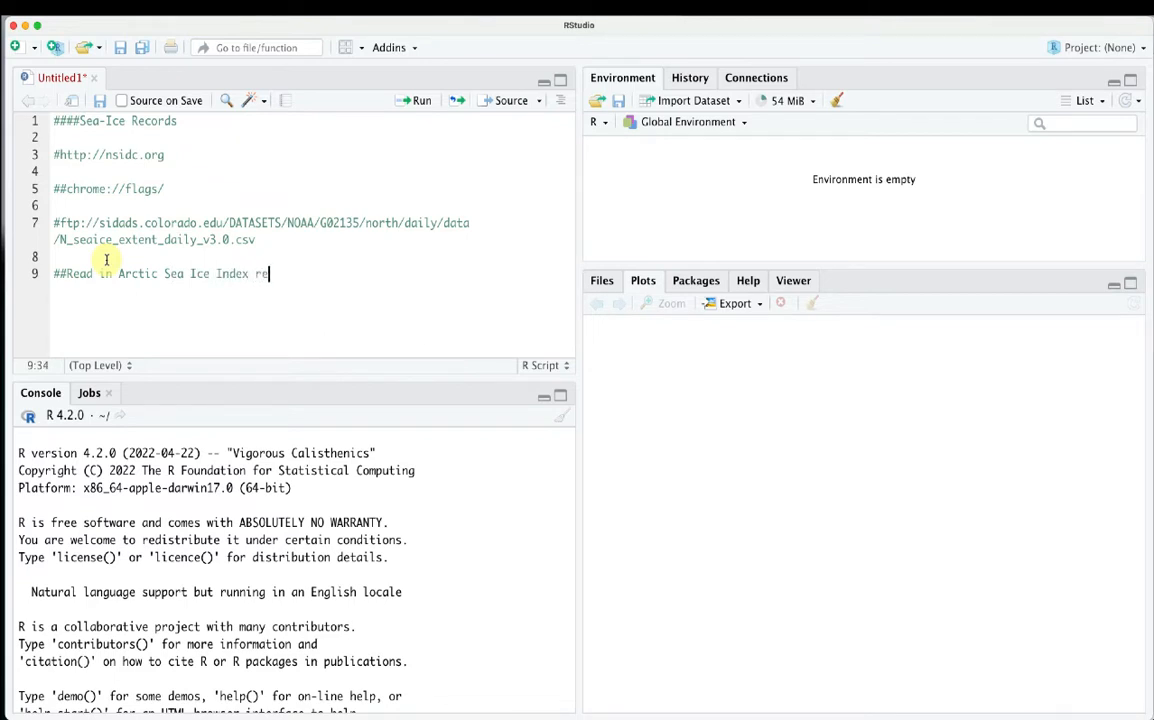
{"action": "type", "text": "cord. These are daily value"}
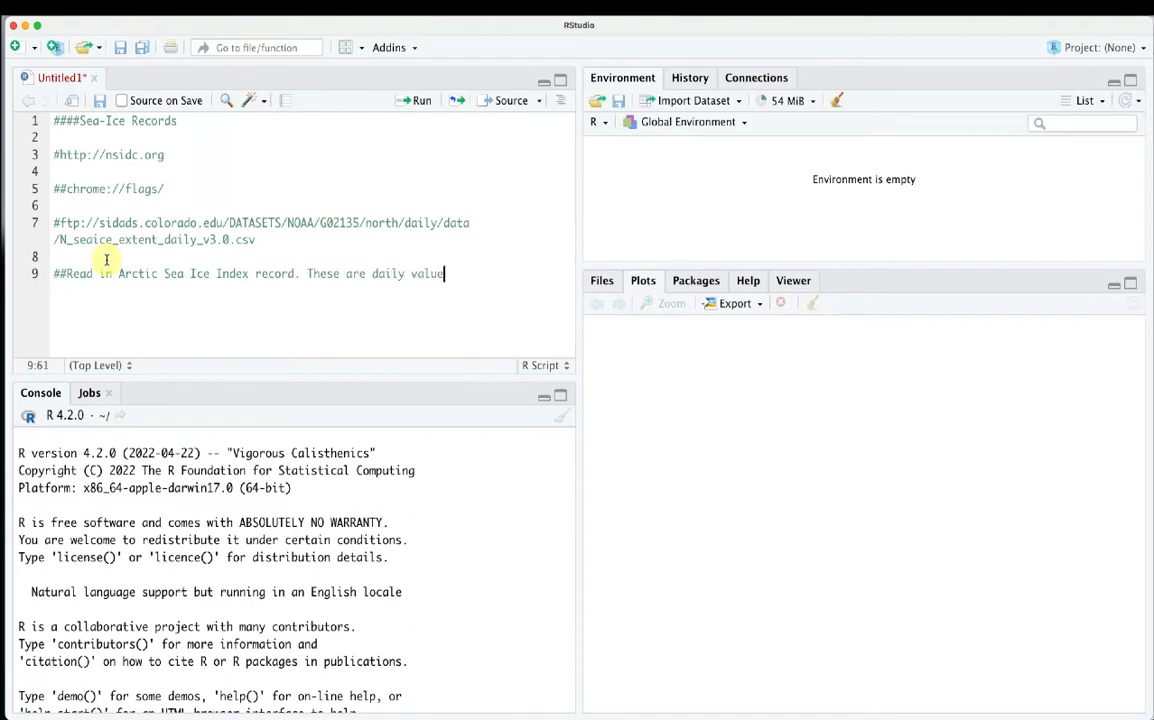
{"action": "type", "text": "s from 1978-present"}
{"action": "key", "text": "Return"}
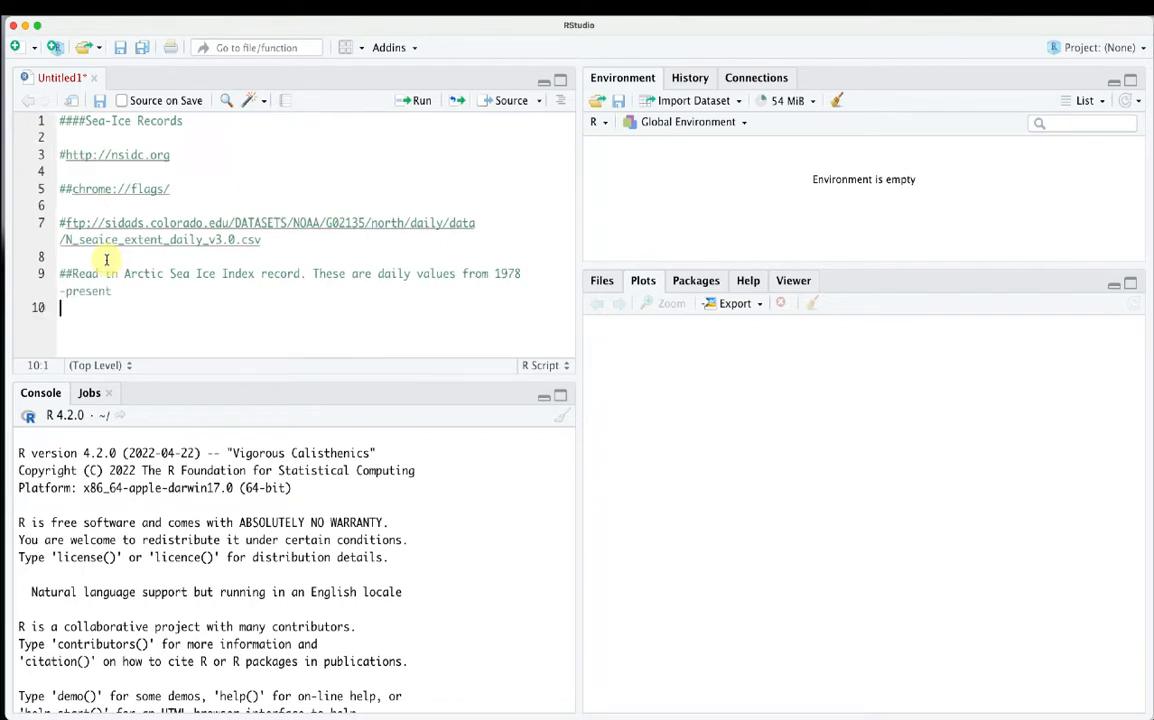
Write an ARC = read.csv(file = "") call on line 10, using the FTP address from the line 7 comment as the file
{"action": "type", "text": "ARC "}
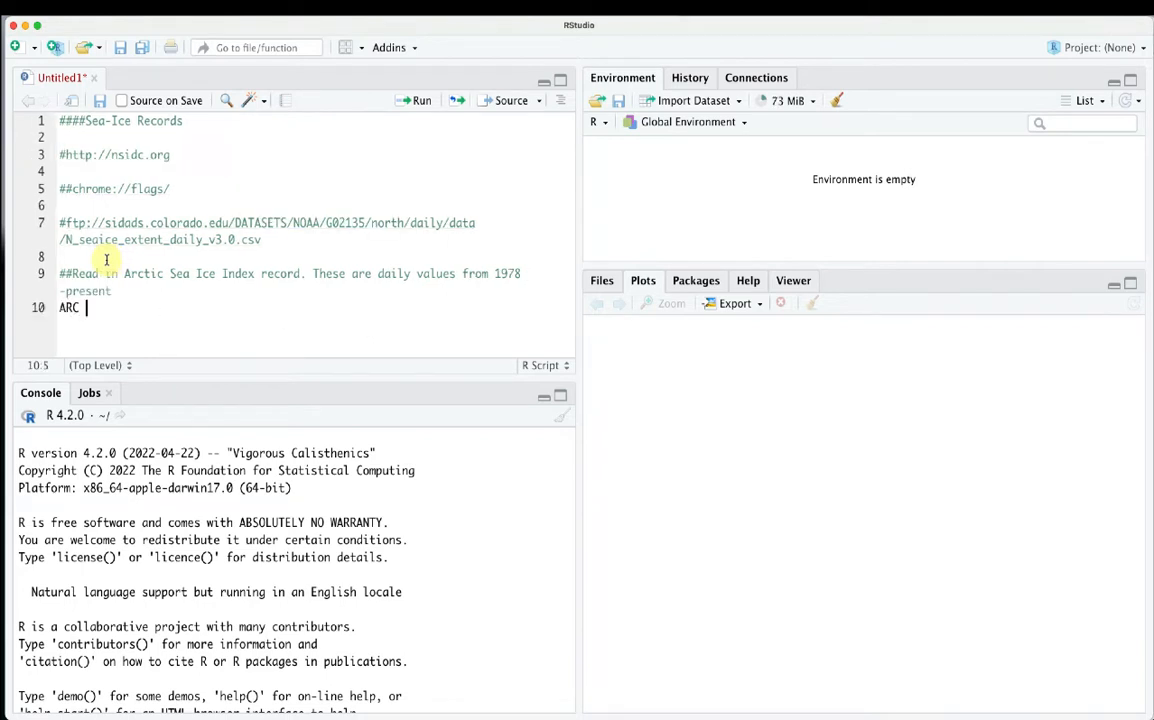
{"action": "type", "text": "= read.csv"}
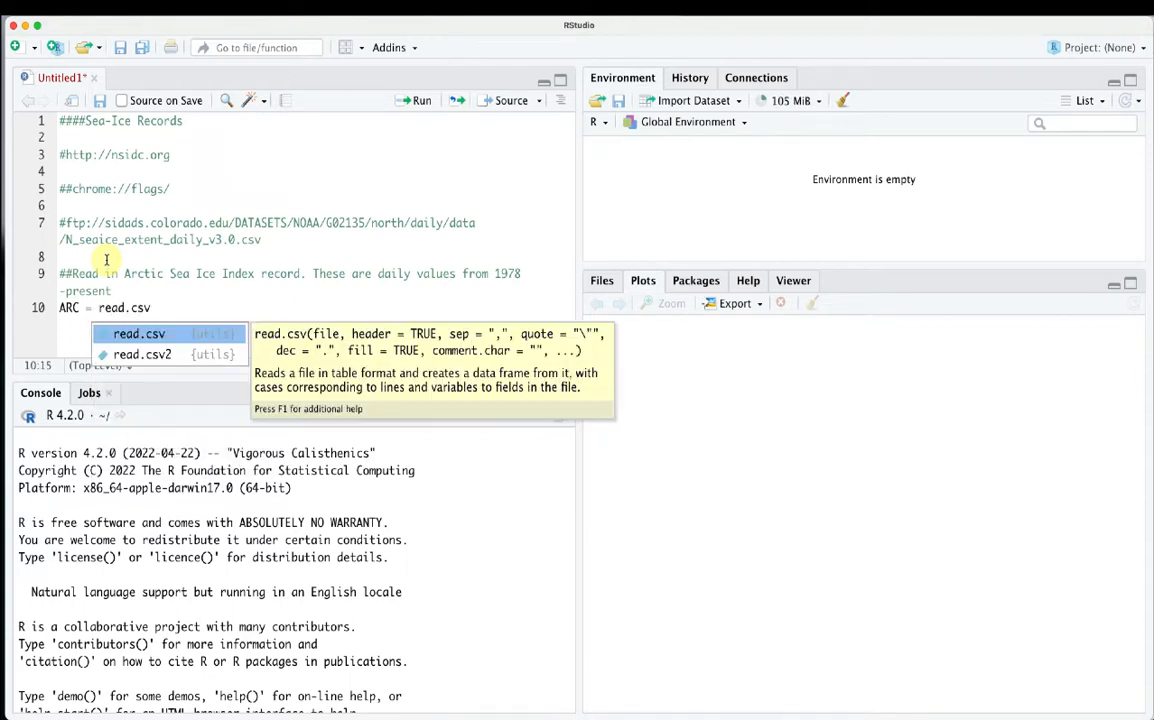
{"action": "key", "text": "Return"}
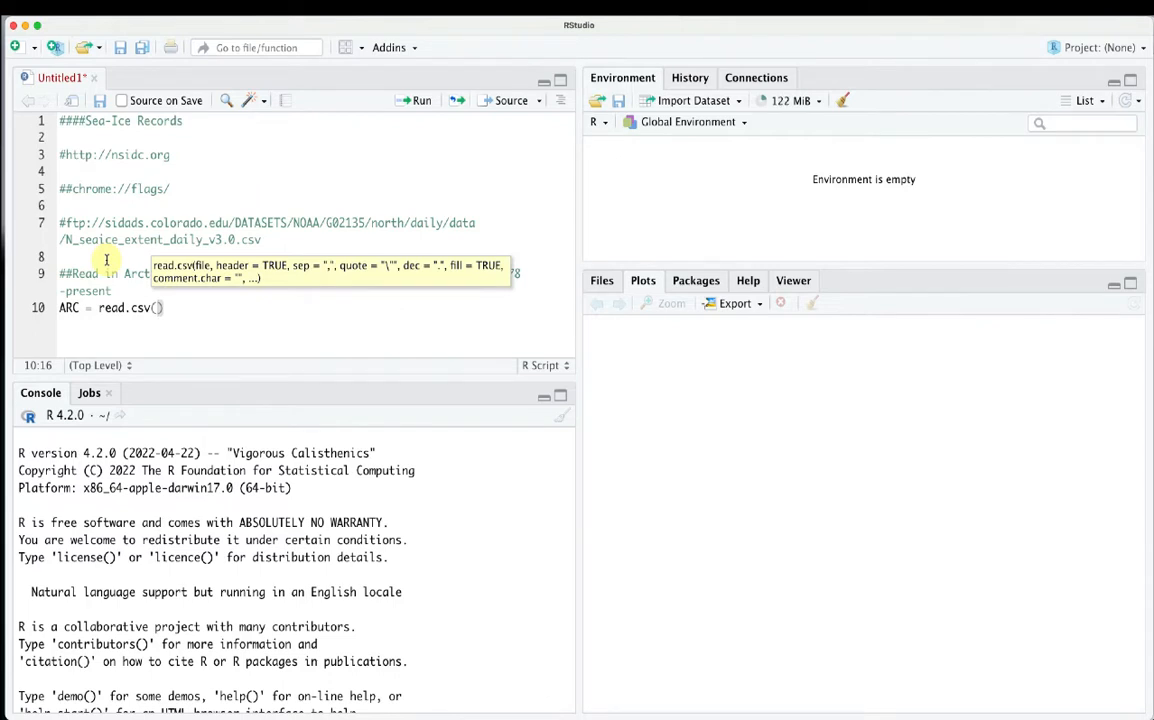
{"action": "type", "text": "file"}
{"action": "key", "text": "Return"}
{"action": "type", "text": "\""}
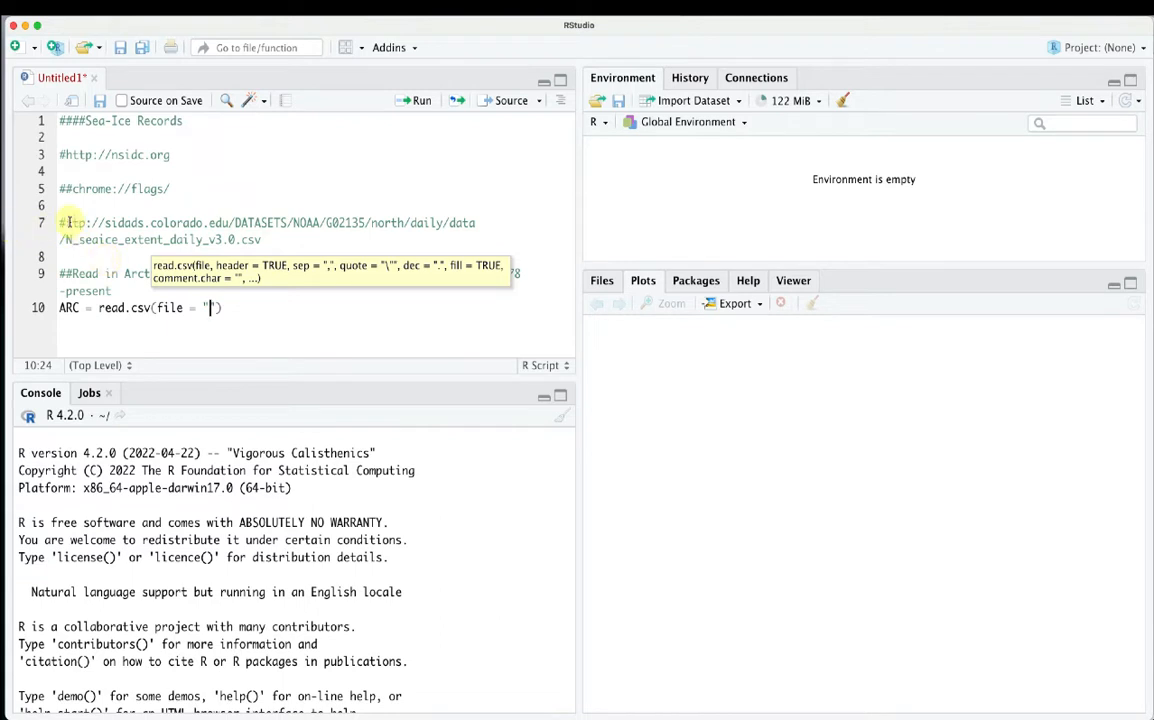
{"action": "left_click_drag", "start_coordinate": [67, 223], "coordinate": [285, 238]}
{"action": "key", "text": "super+c"}
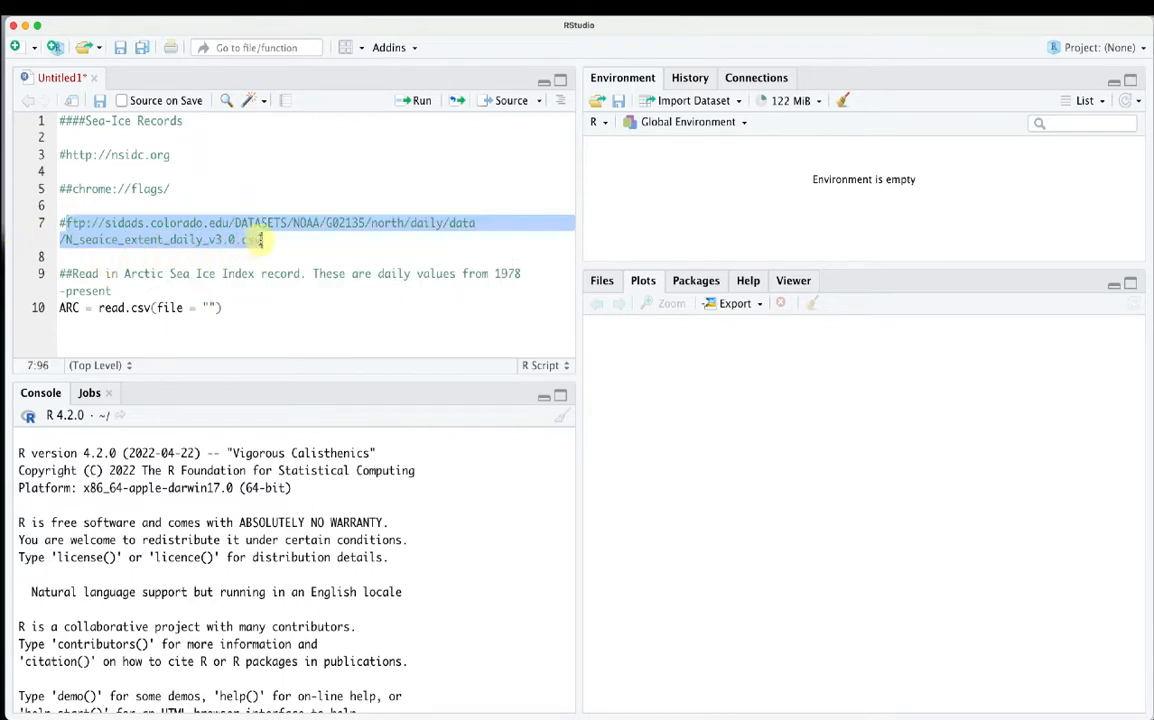
{"action": "left_click", "coordinate": [210, 316]}
{"action": "key", "text": "super+v"}
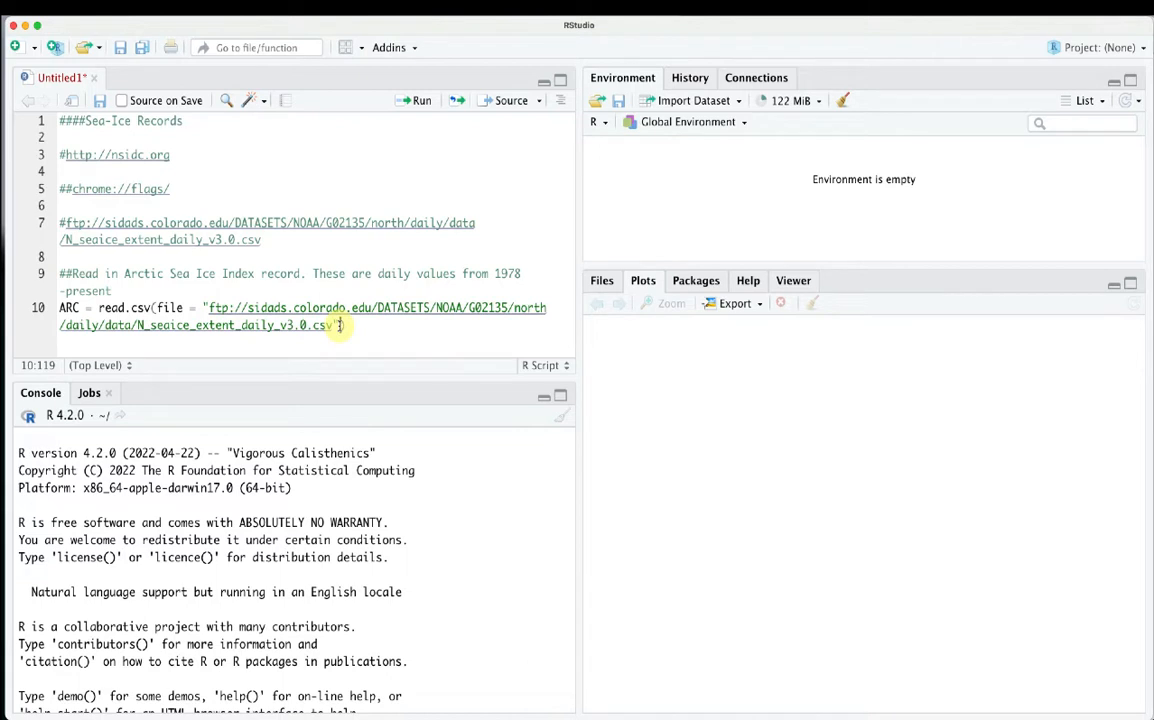
Add the arguments header = T and skip = 1 to the read.csv call and run the line to import ARC
{"action": "type", "text": ", "}
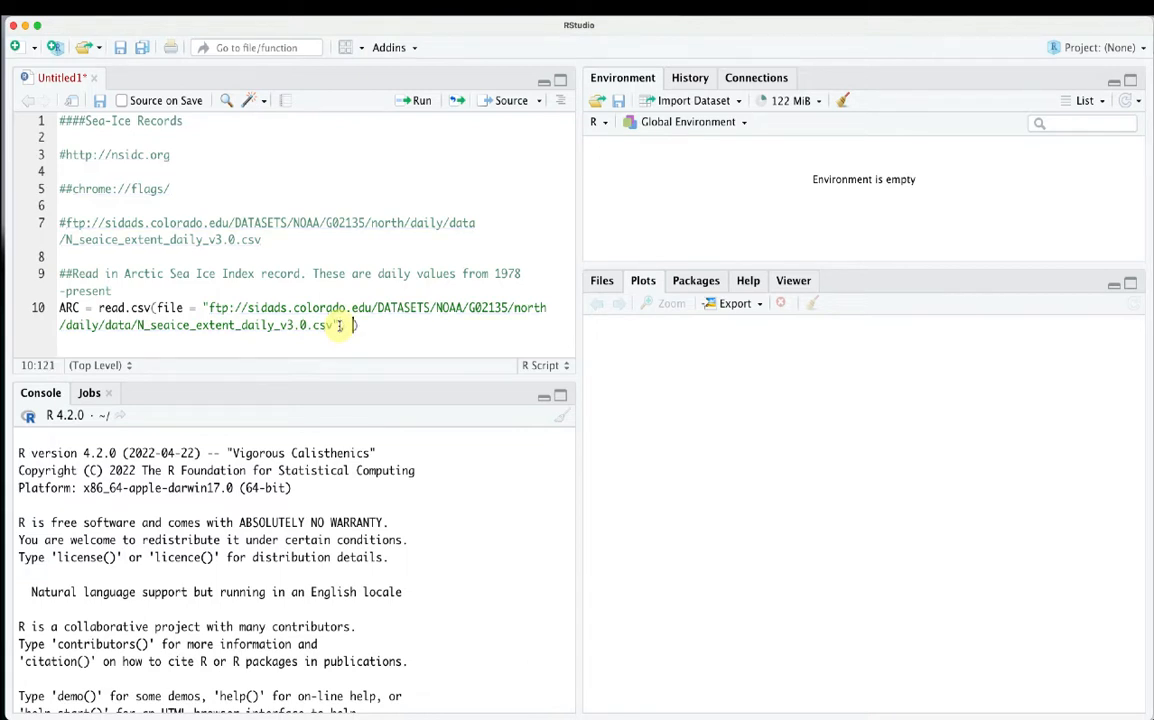
{"action": "type", "text": "header = T, skip("}
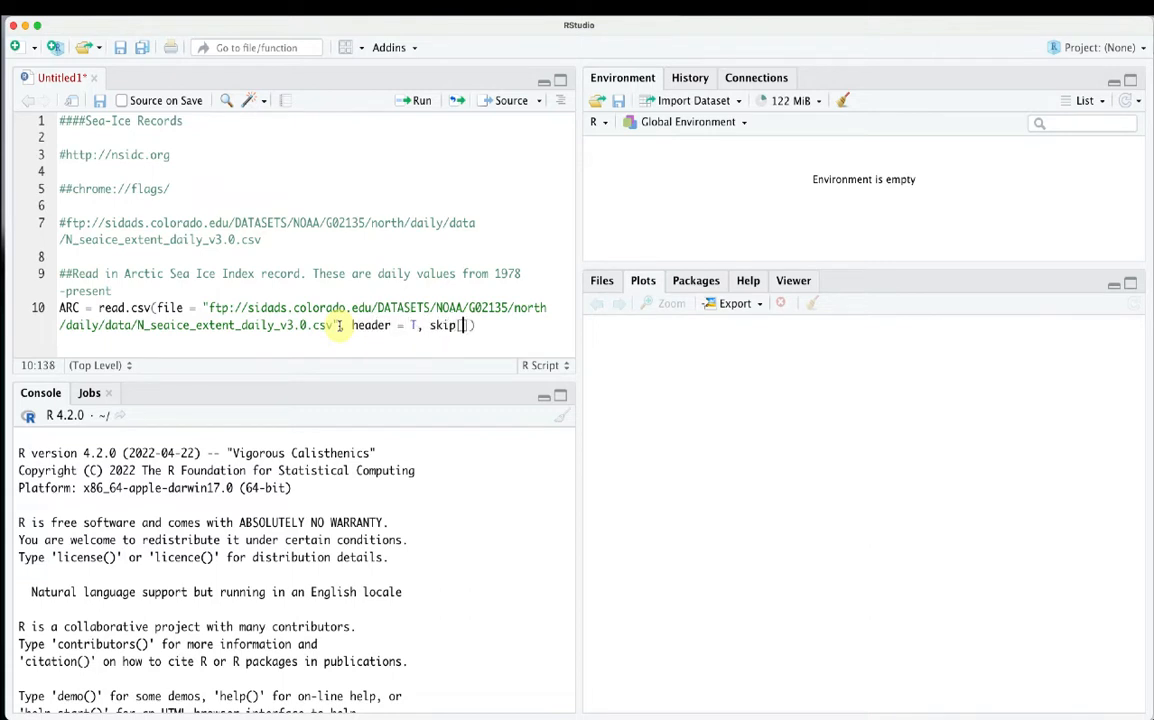
{"action": "key", "text": "BackSpace"}
{"action": "type", "text": "= 1"}
{"action": "left_click", "coordinate": [59, 307]}
{"action": "left_click_drag", "start_coordinate": [59, 307], "coordinate": [74, 352]}
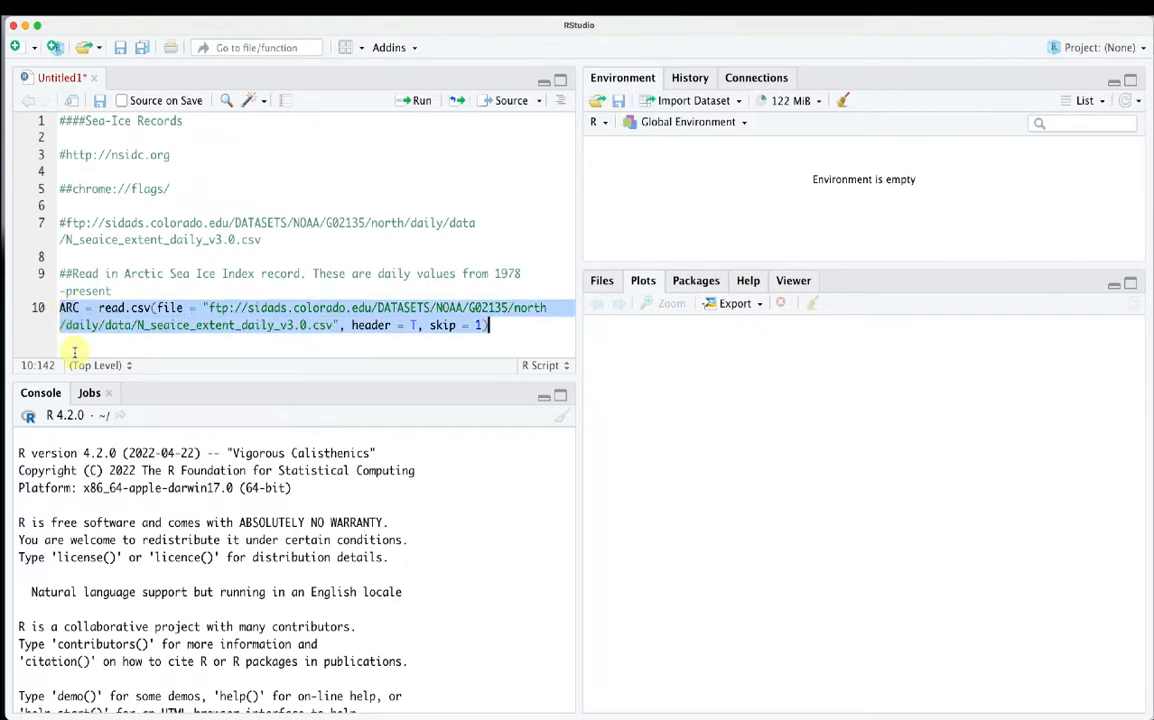
{"action": "left_click", "coordinate": [414, 100]}
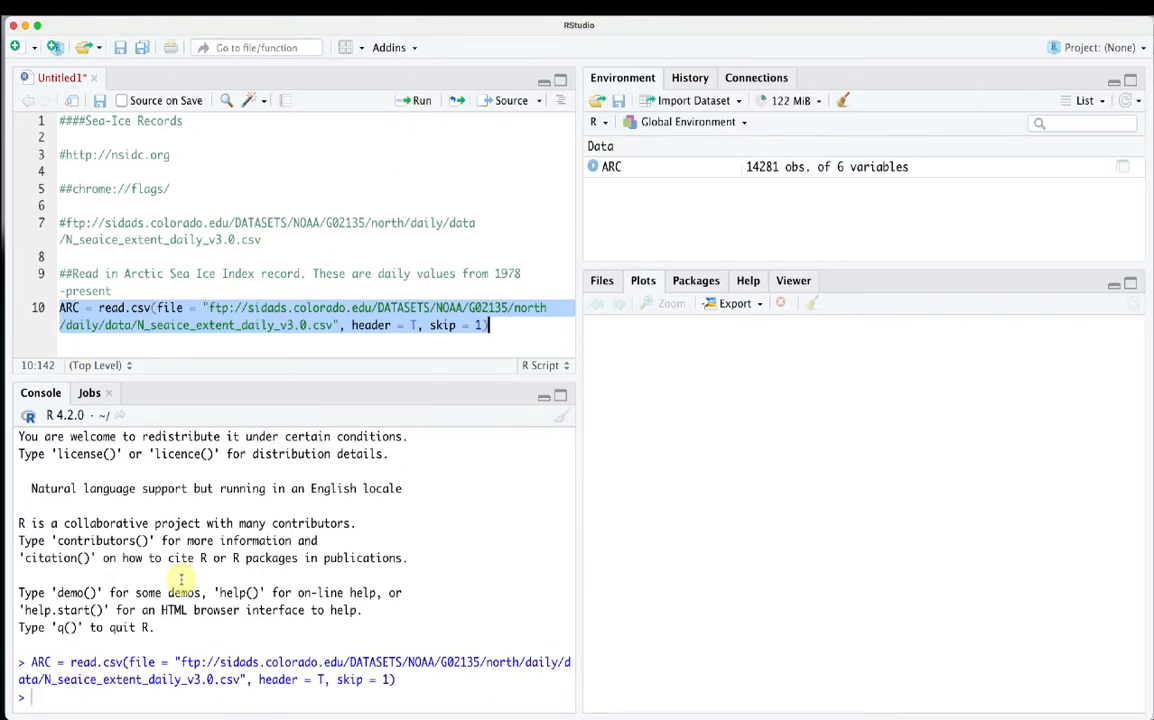
View the ARC data frame, examine its year, month, day and extent columns, and return to the script
{"action": "left_click", "coordinate": [611, 167]}
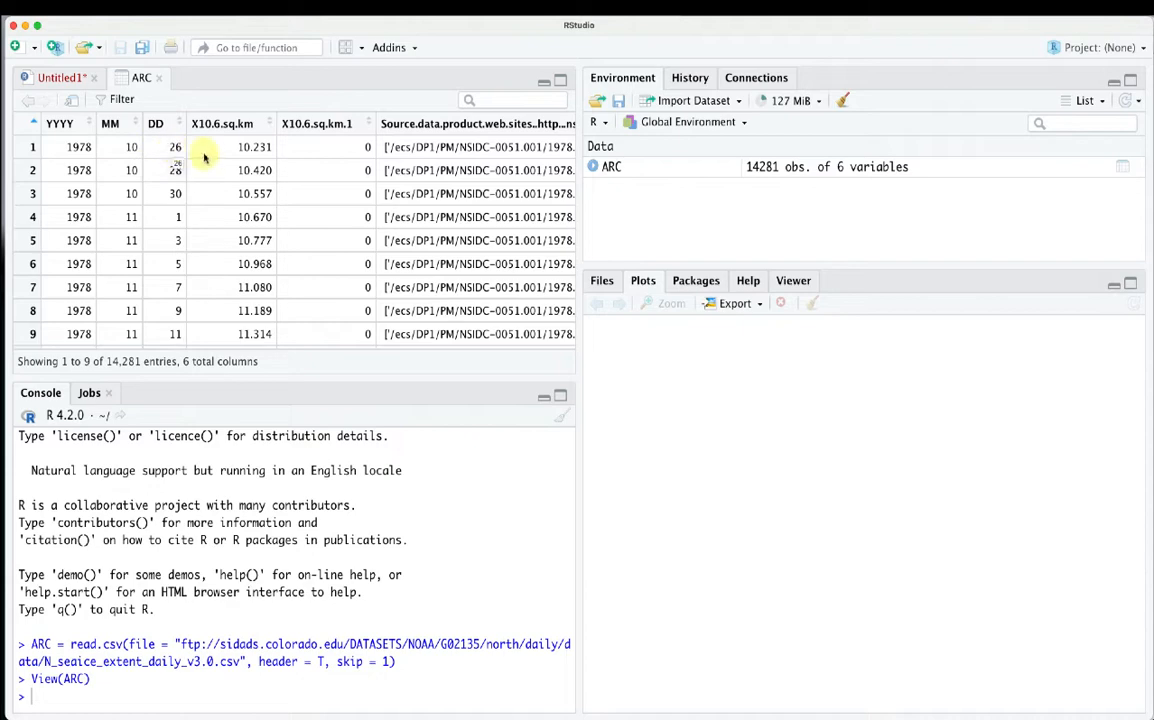
{"action": "scroll", "coordinate": [176, 150], "scroll_direction": "down", "scroll_amount": 13}
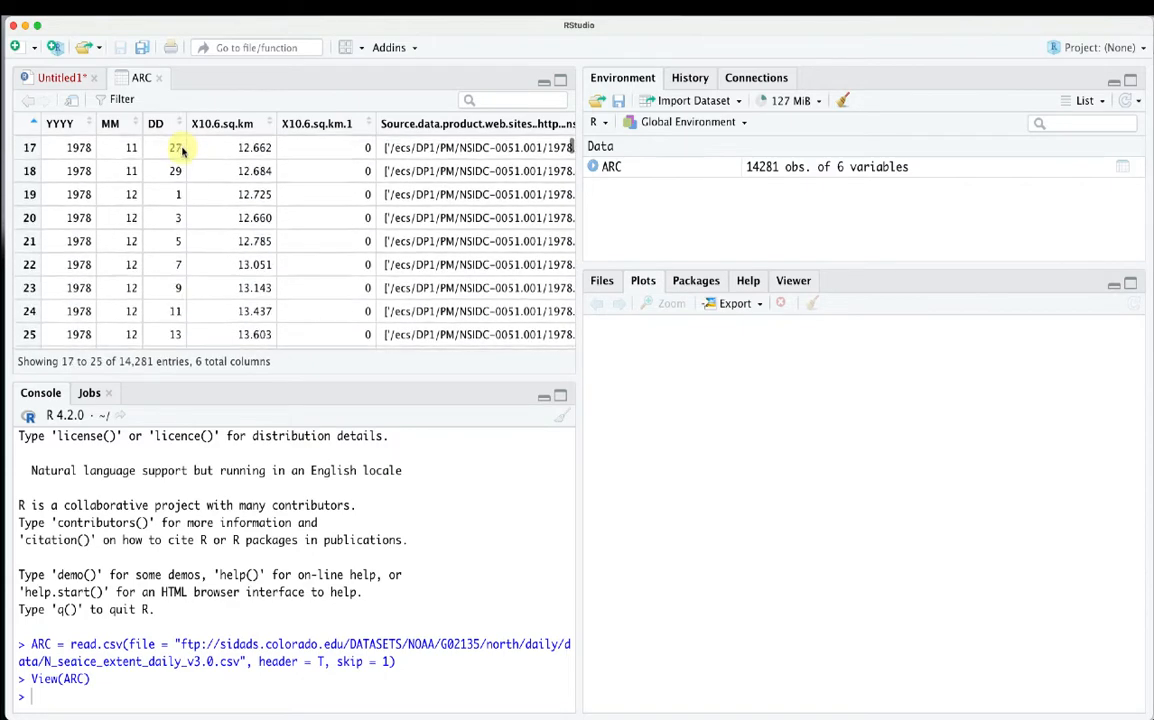
{"action": "scroll", "coordinate": [182, 151], "scroll_direction": "up", "scroll_amount": 13}
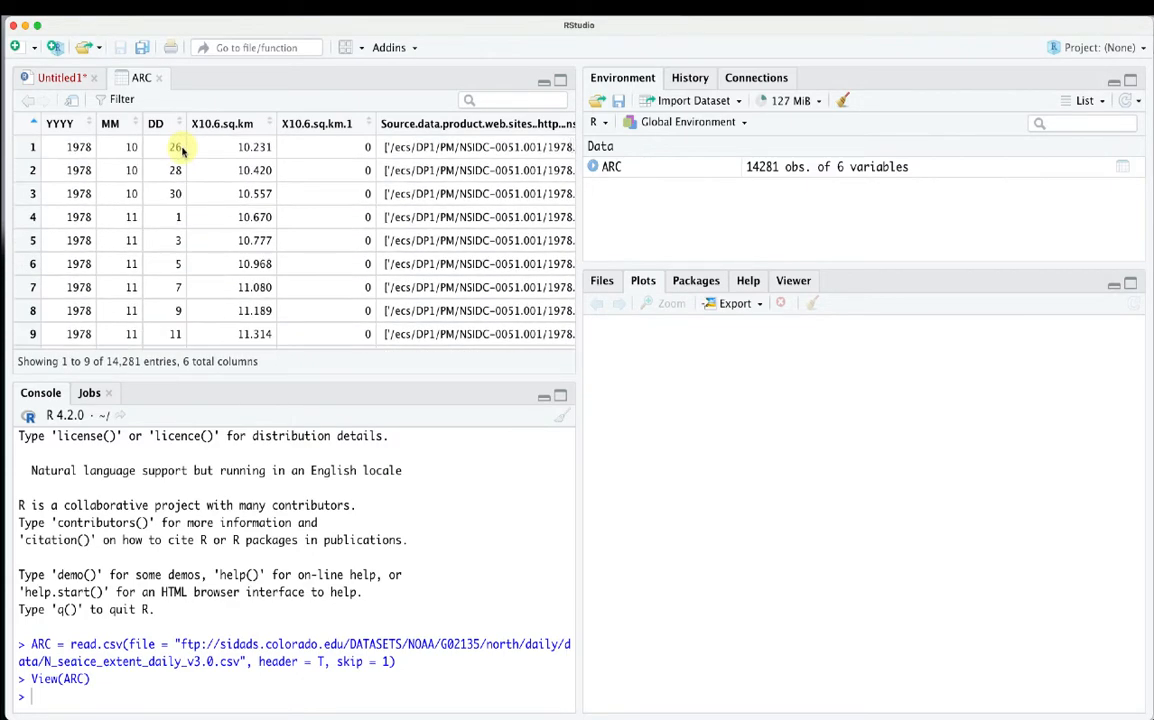
{"action": "left_click", "coordinate": [57, 77]}
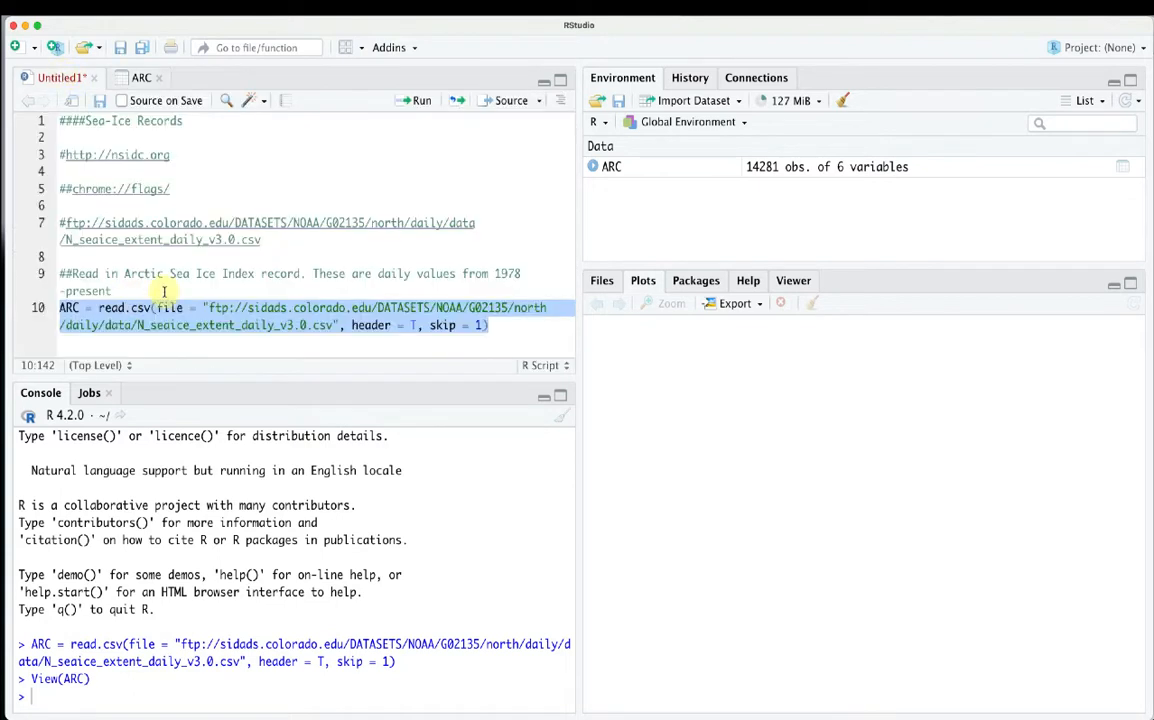
Recheck the ARC columns, add ARC = ARC[,1:4] on line 12 to keep only the first four columns, and run it
{"action": "left_click", "coordinate": [490, 327]}
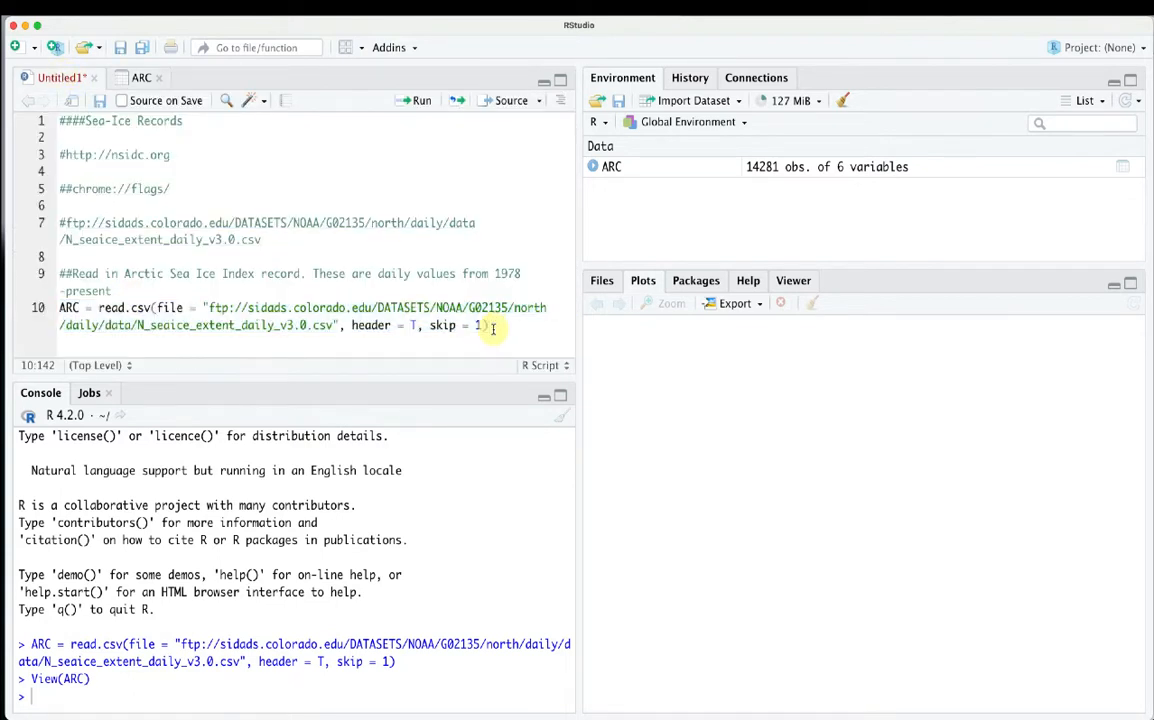
{"action": "key", "text": "Return"}
{"action": "key", "text": "Return"}
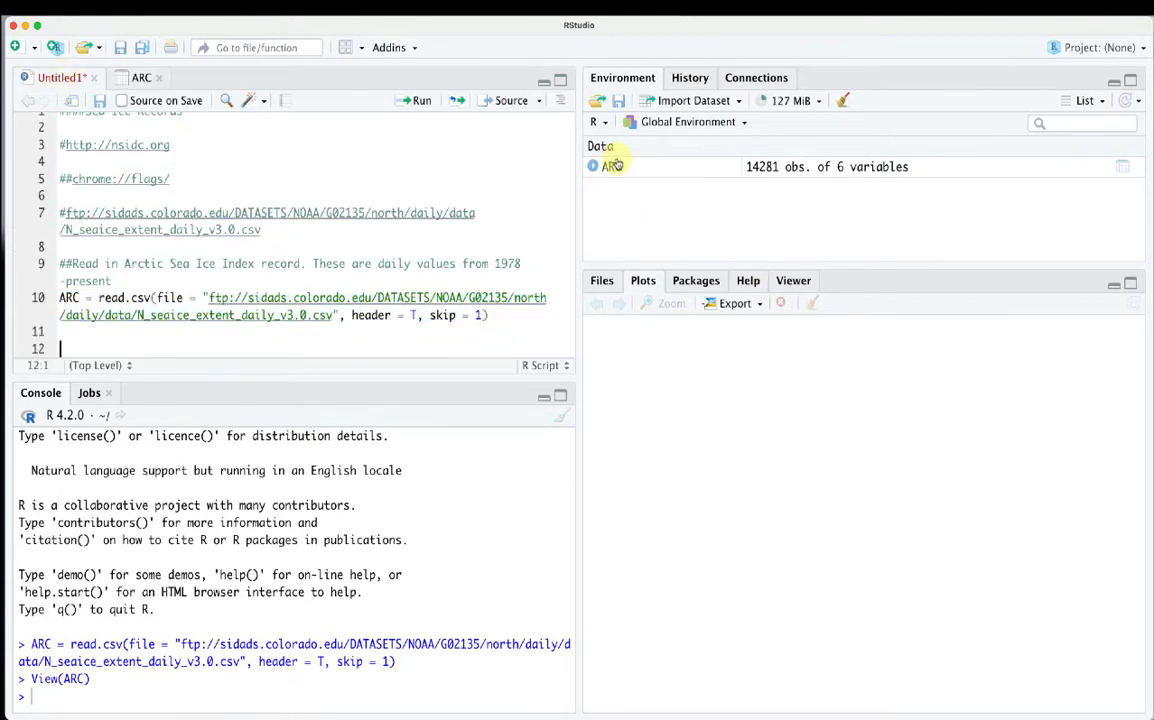
{"action": "left_click", "coordinate": [612, 166]}
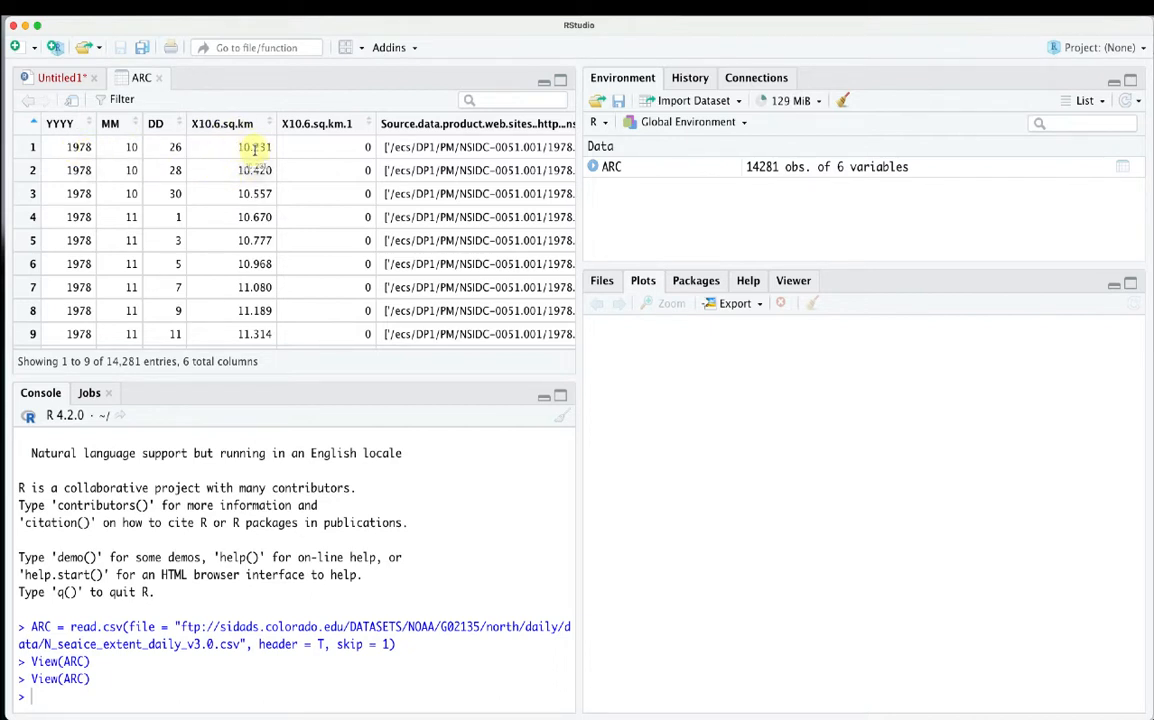
{"action": "left_click", "coordinate": [70, 78]}
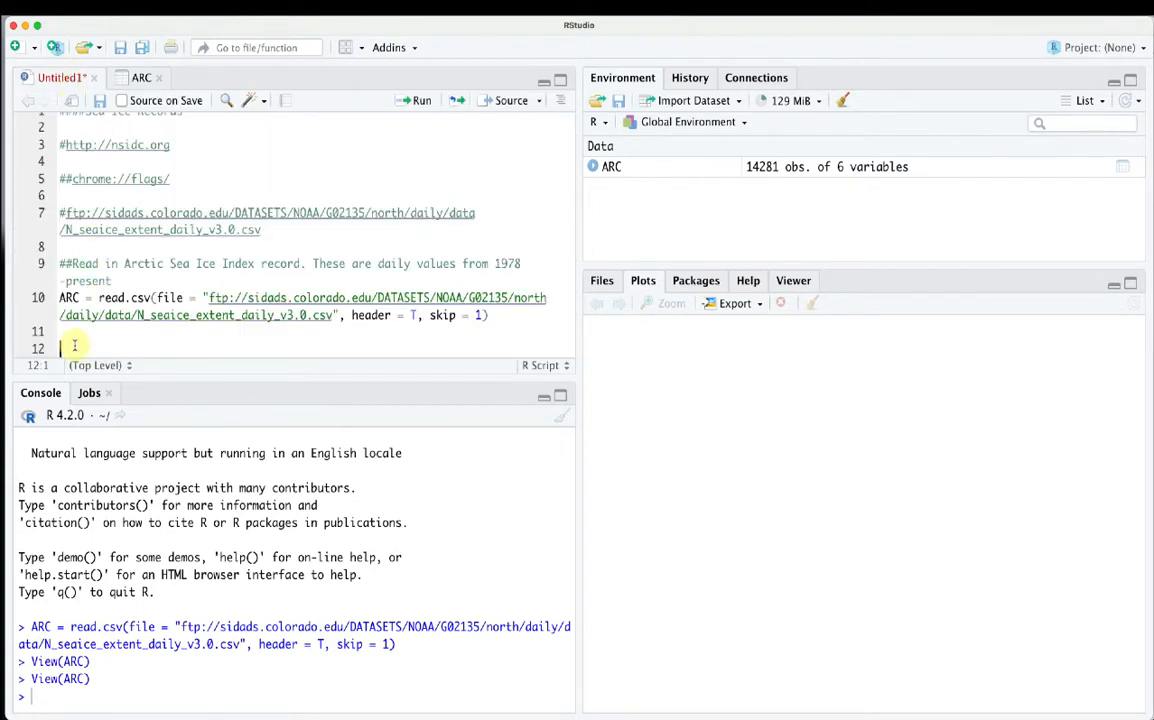
{"action": "type", "text": "AR"}
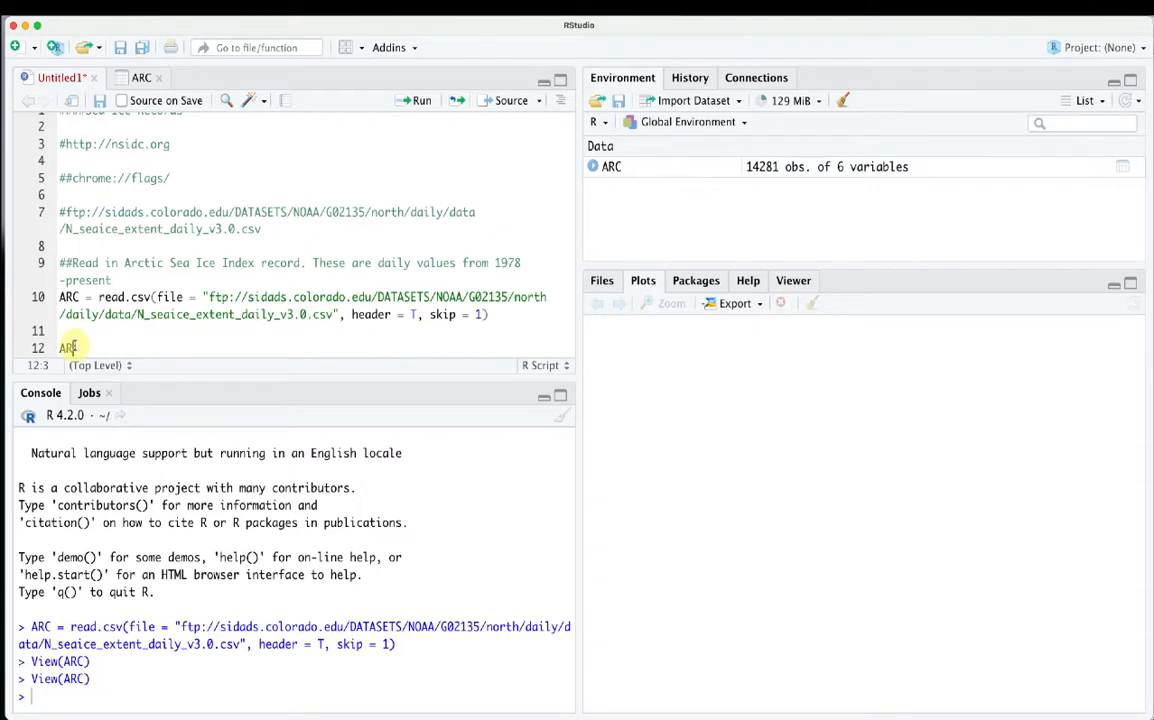
{"action": "type", "text": "C = ARC[,1:4"}
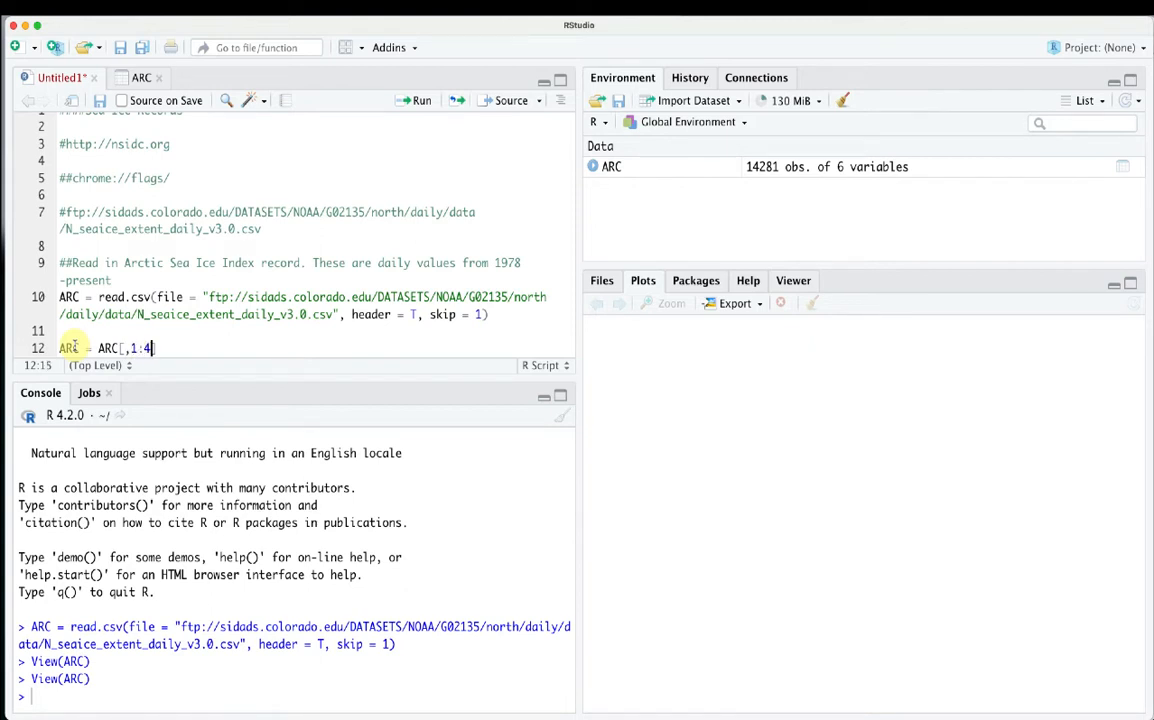
{"action": "key", "text": "Return"}
{"action": "key", "text": "Return"}
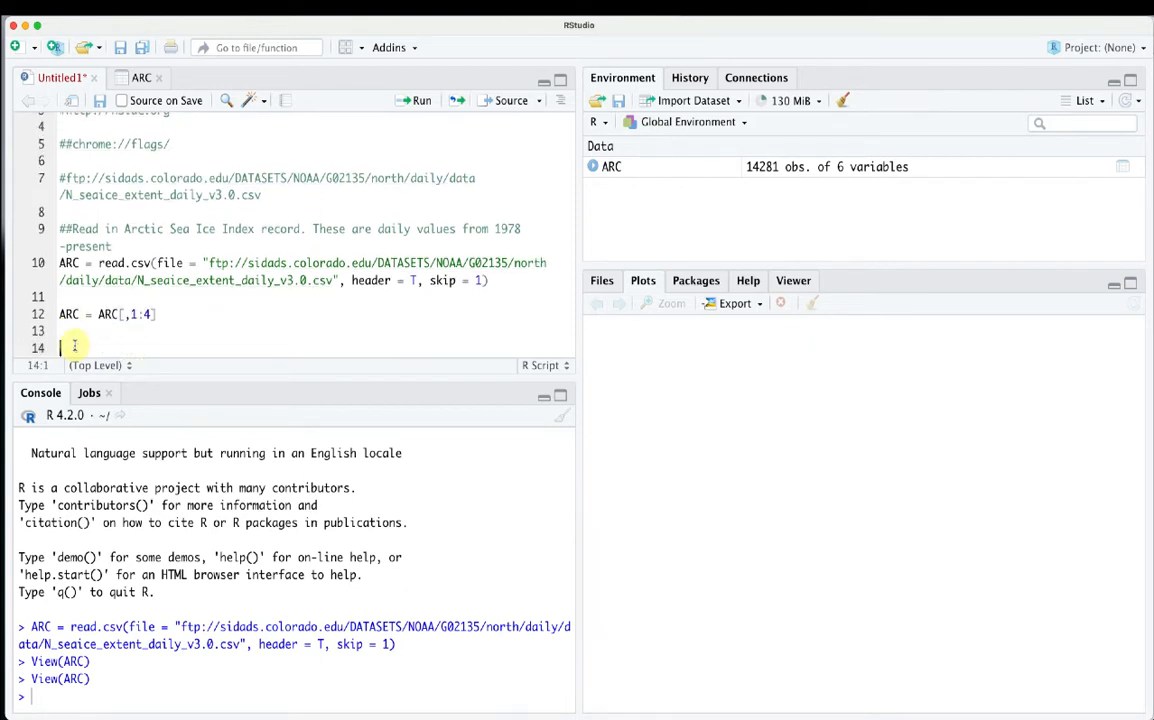
{"action": "left_click_drag", "start_coordinate": [57, 298], "coordinate": [63, 332]}
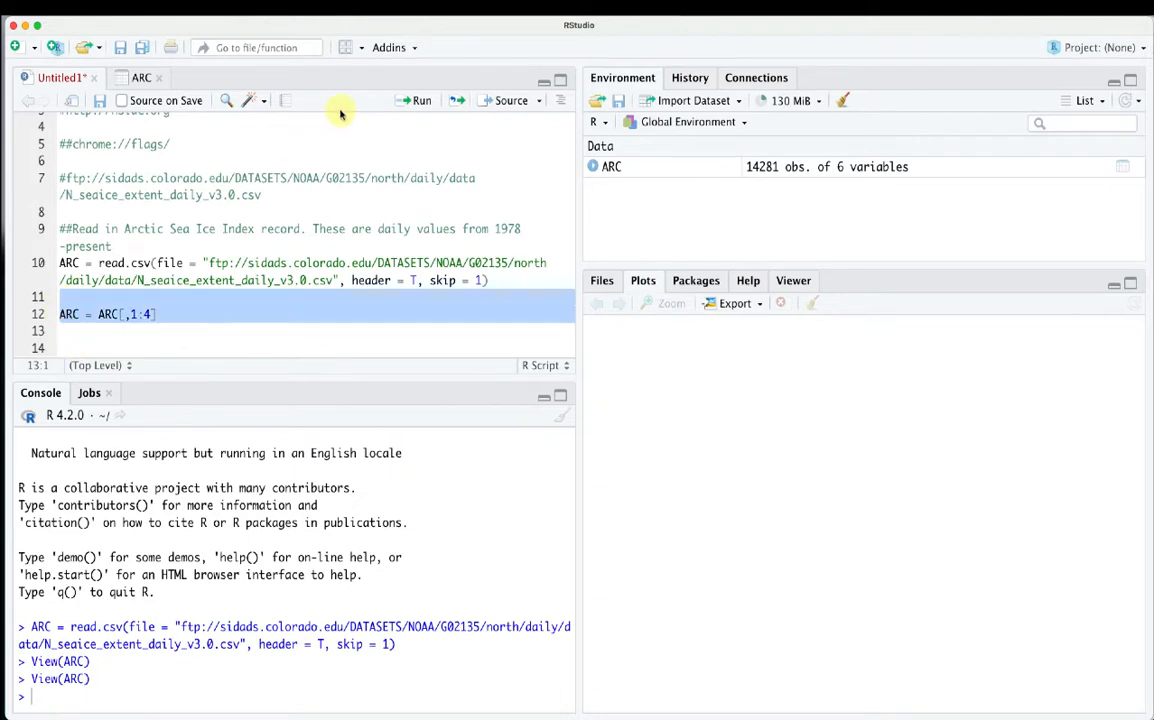
{"action": "left_click", "coordinate": [407, 101]}
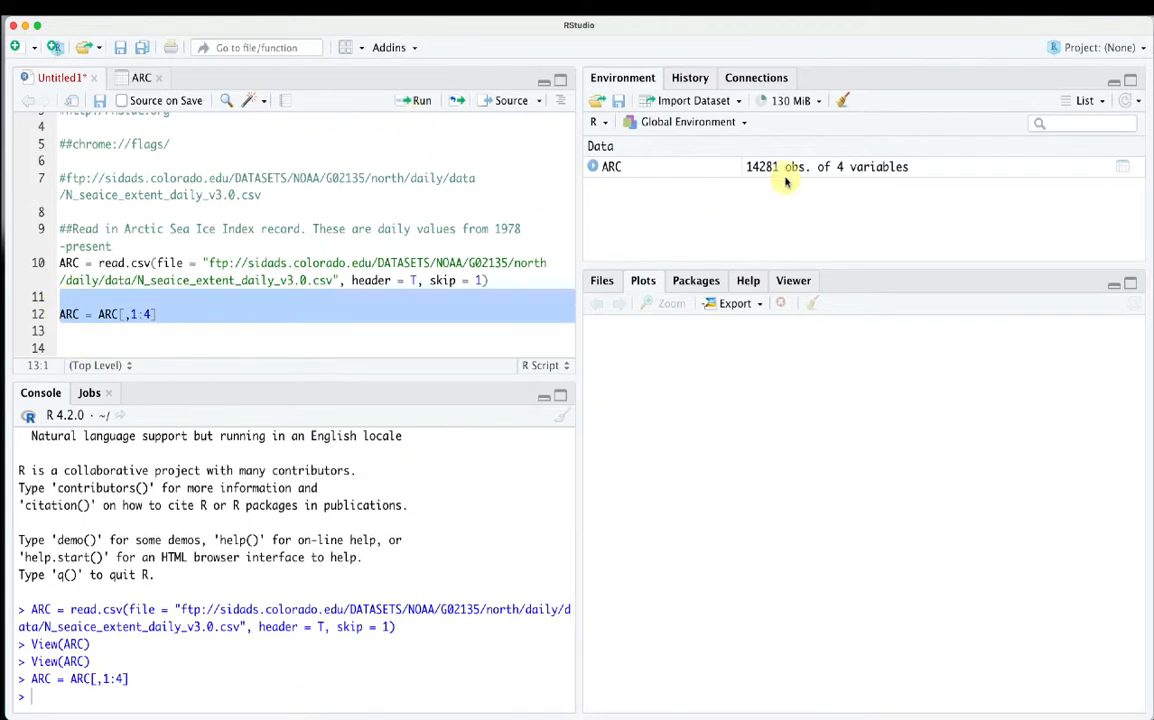
View the trimmed ARC data frame and return to the empty line 14 of the script
{"action": "left_click", "coordinate": [610, 169]}
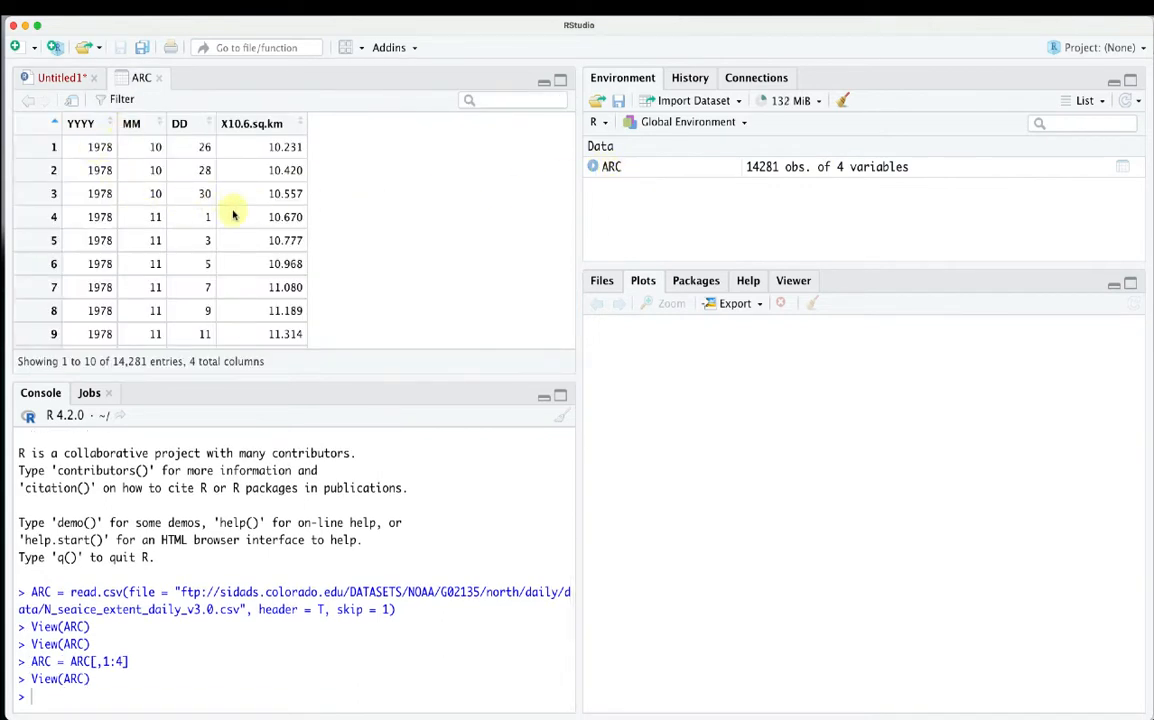
{"action": "left_click", "coordinate": [64, 80]}
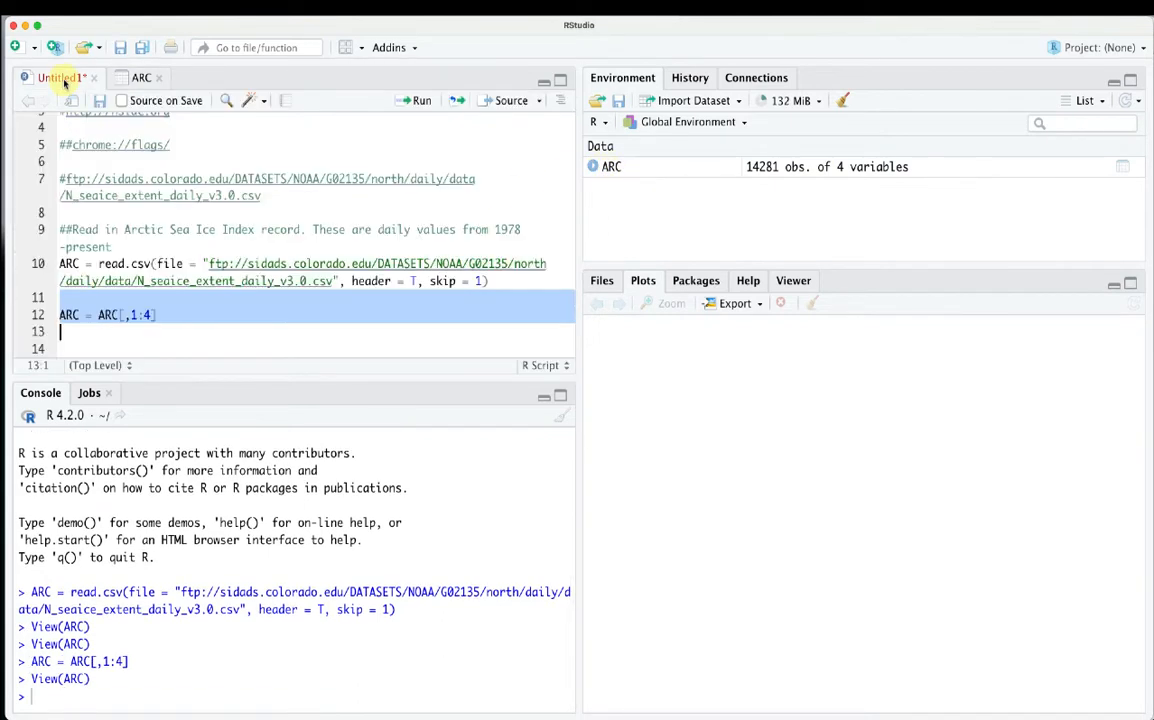
{"action": "left_click", "coordinate": [80, 336]}
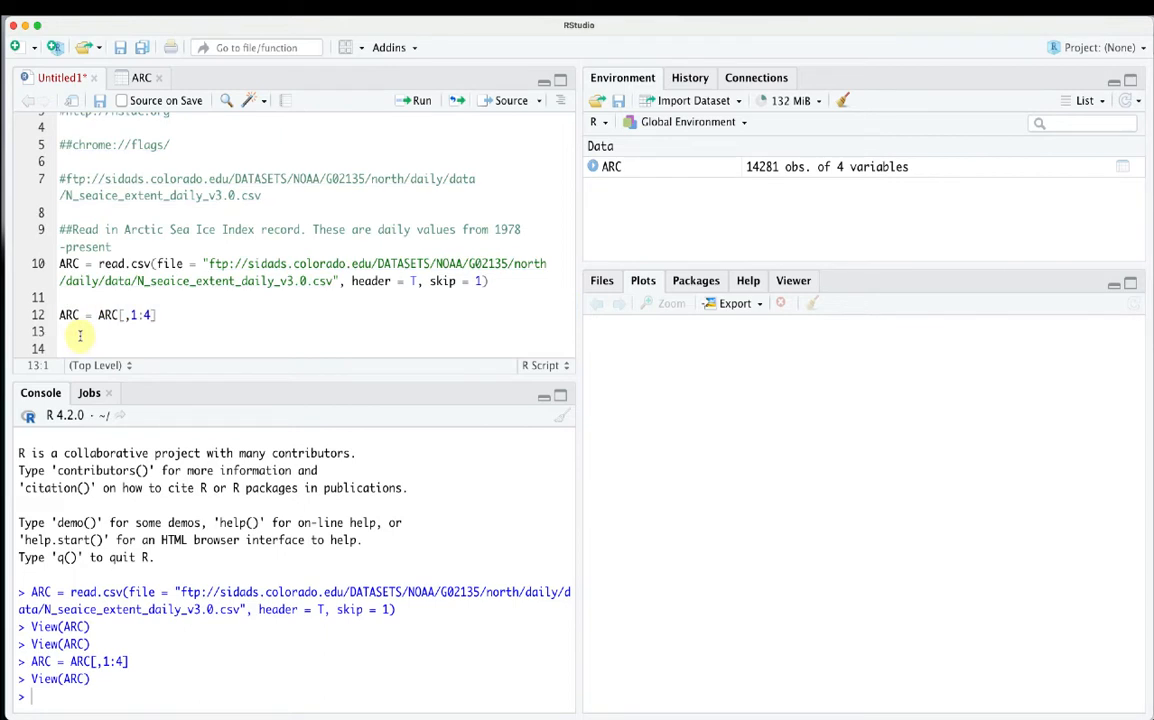
{"action": "key", "text": "Down"}
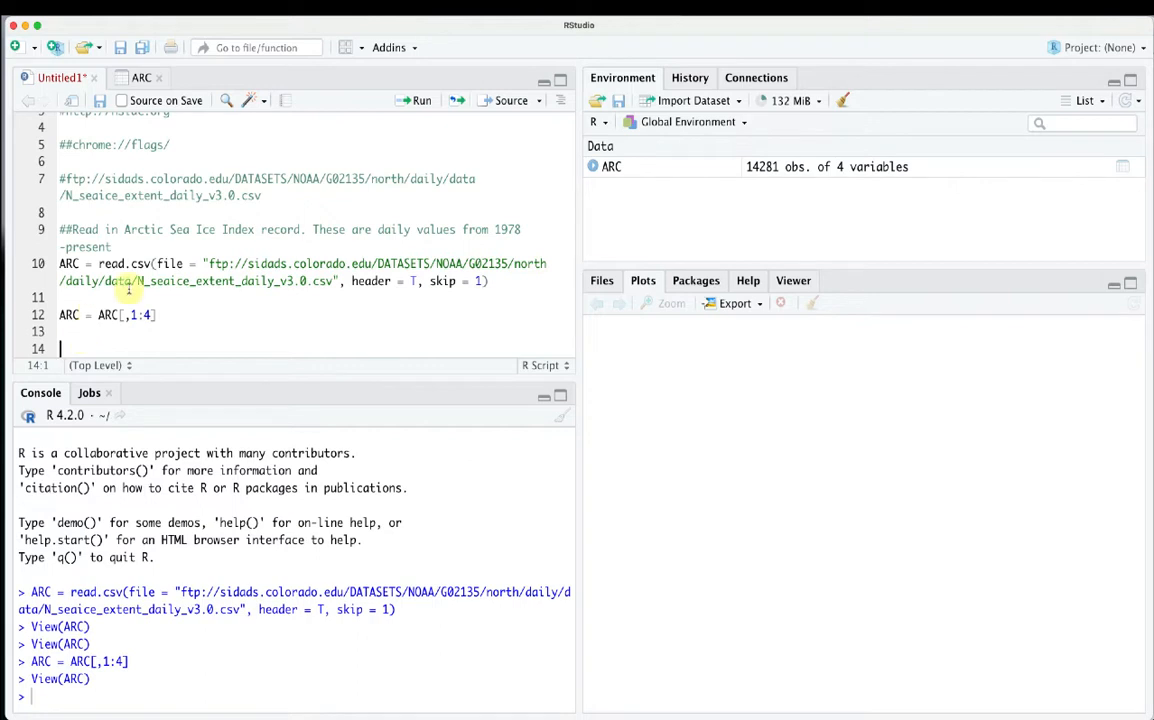
Recheck the ARC date columns and add the comment "####Combine first three columns into a proper time stamp" on line 14 of the script
{"action": "left_click", "coordinate": [616, 168]}
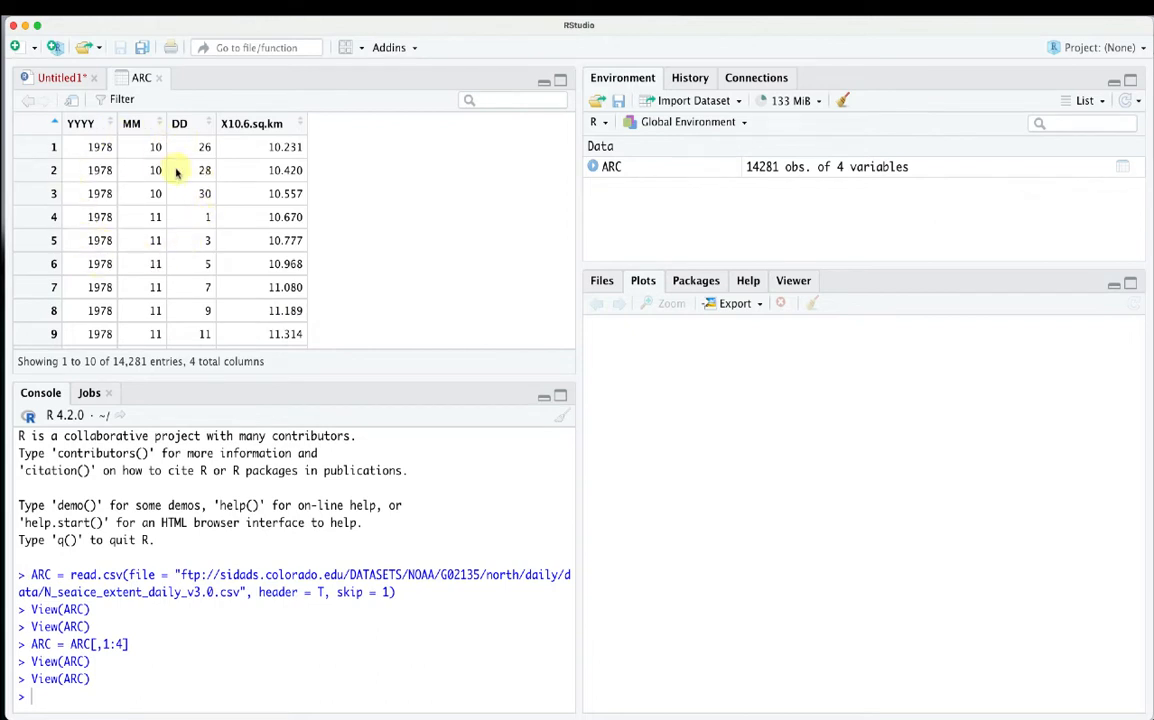
{"action": "left_click", "coordinate": [60, 77]}
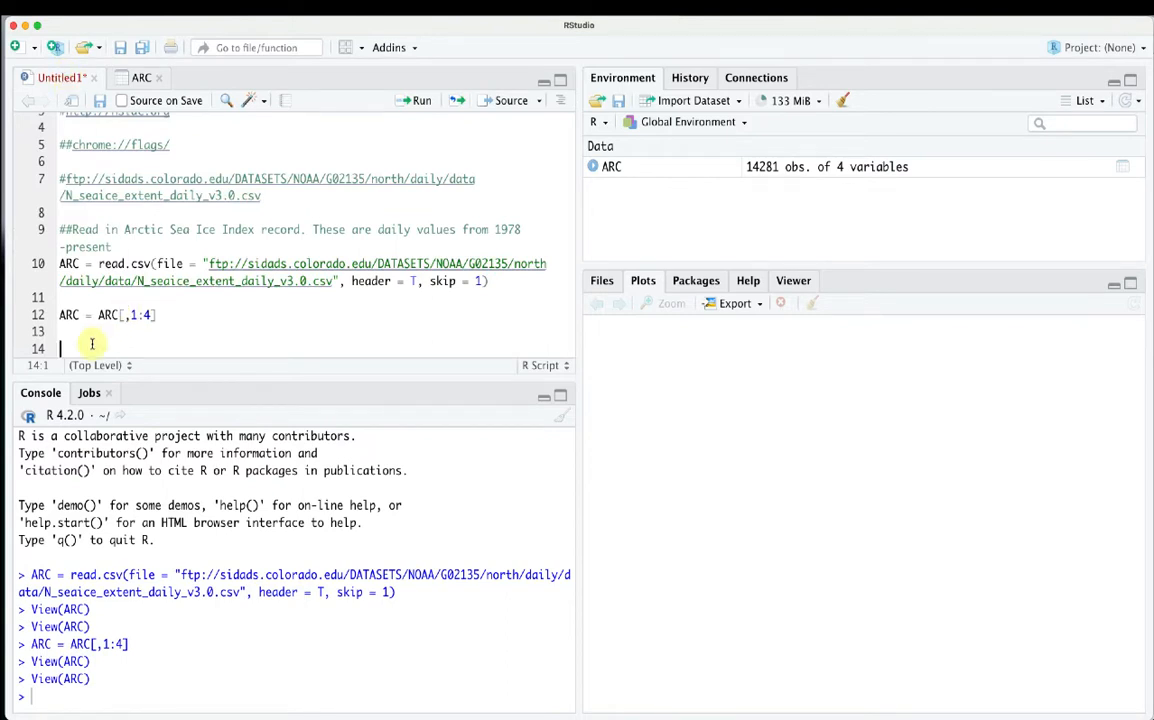
{"action": "type", "text": "####Data"}
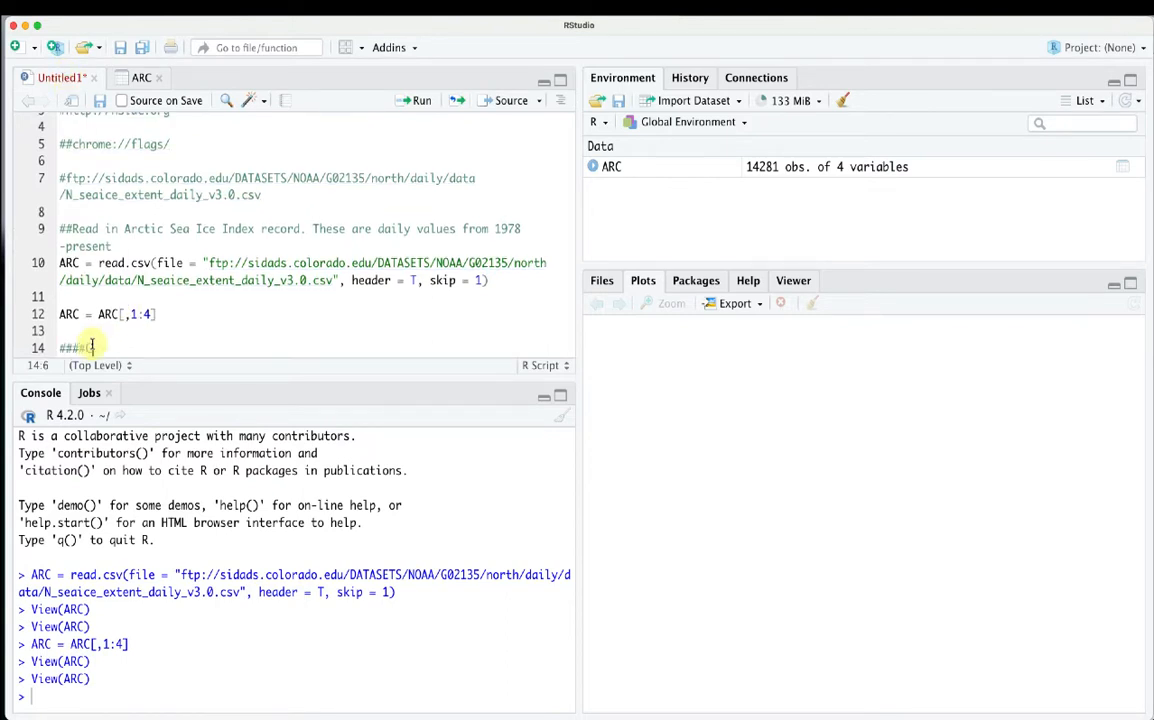
{"action": "type", "text": "ine fires"}
{"action": "key", "text": "BackSpace"}
{"action": "key", "text": "BackSpace"}
{"action": "key", "text": "BackSpace"}
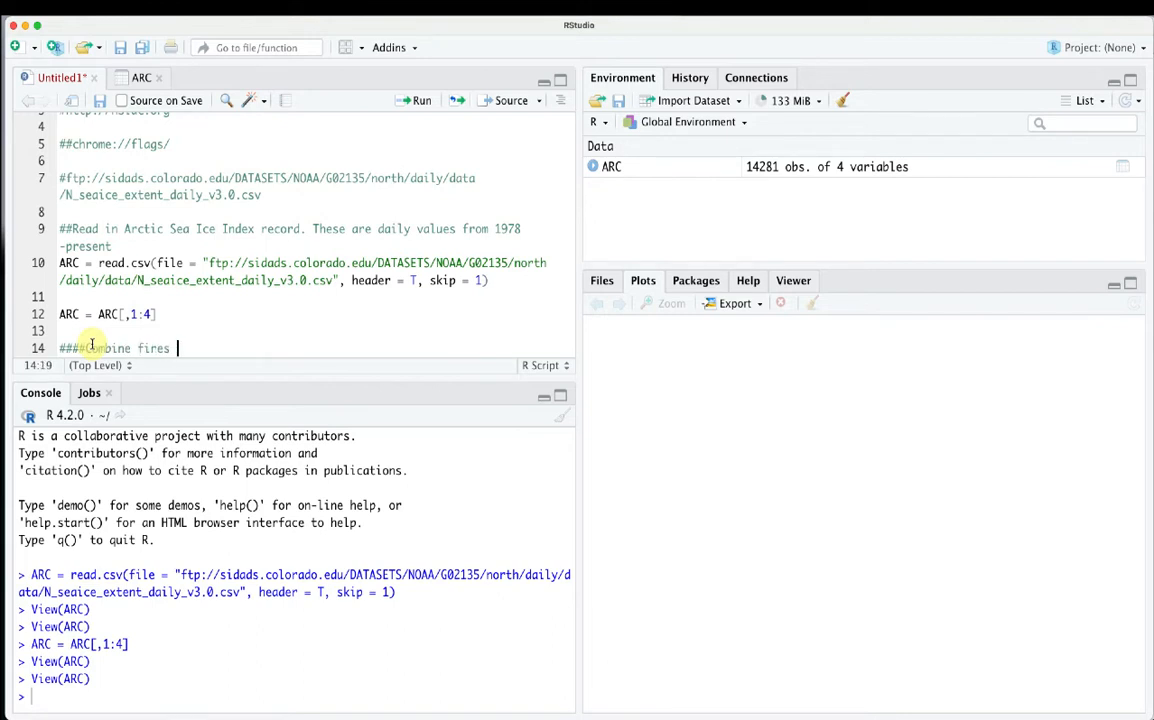
{"action": "type", "text": "st three column"}
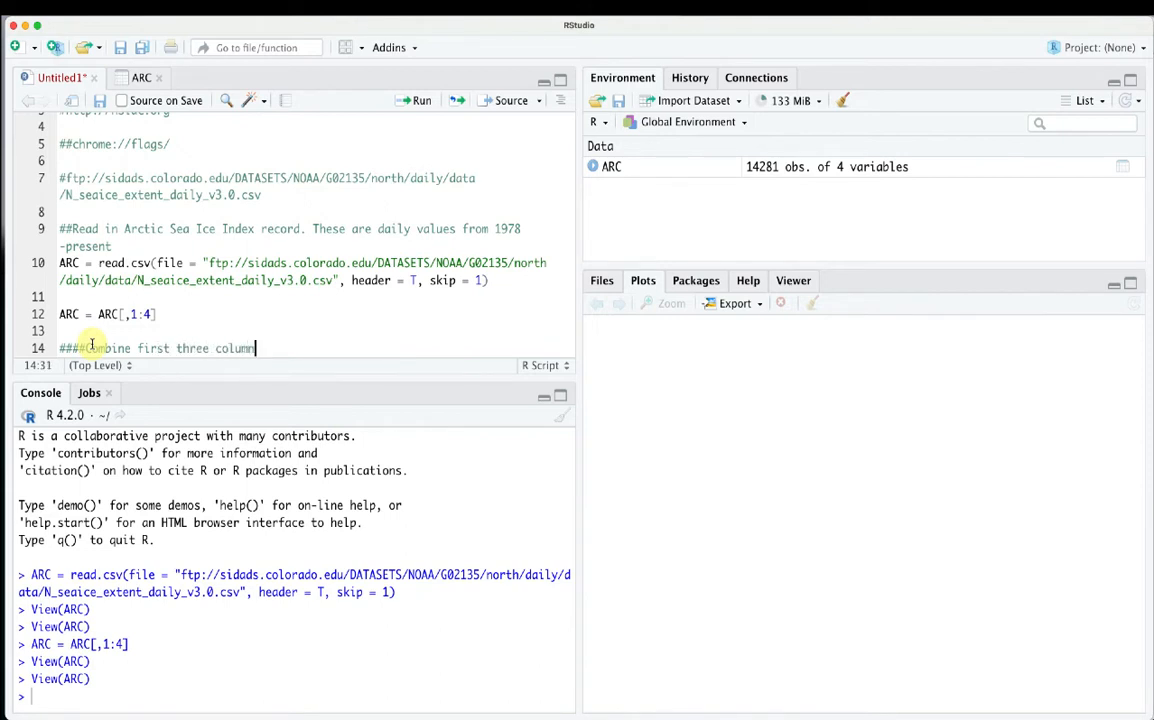
{"action": "type", "text": "s into a proper"}
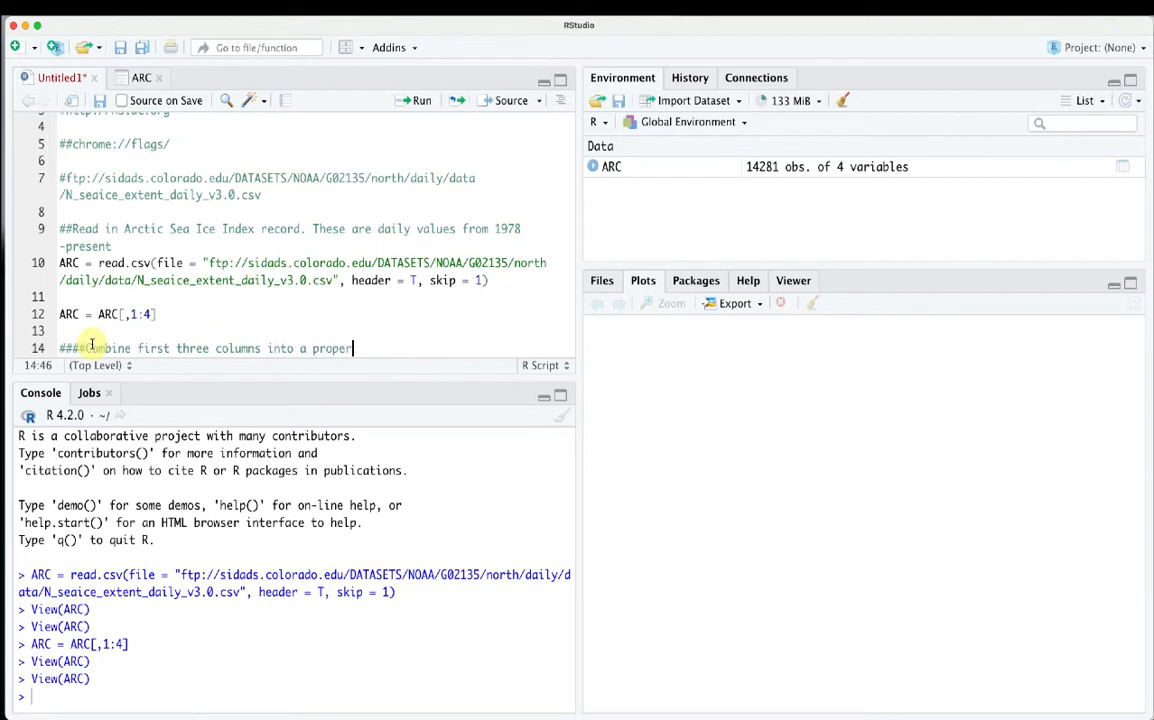
{"action": "type", "text": " time stamp"}
Write ARC_tm = paste(ARC[,1], ARC[,2], ARC[,3], sep = "-") on line 15 to join year, month and day with hyphens
{"action": "key", "text": "Return"}
{"action": "type", "text": "ARC_da"}
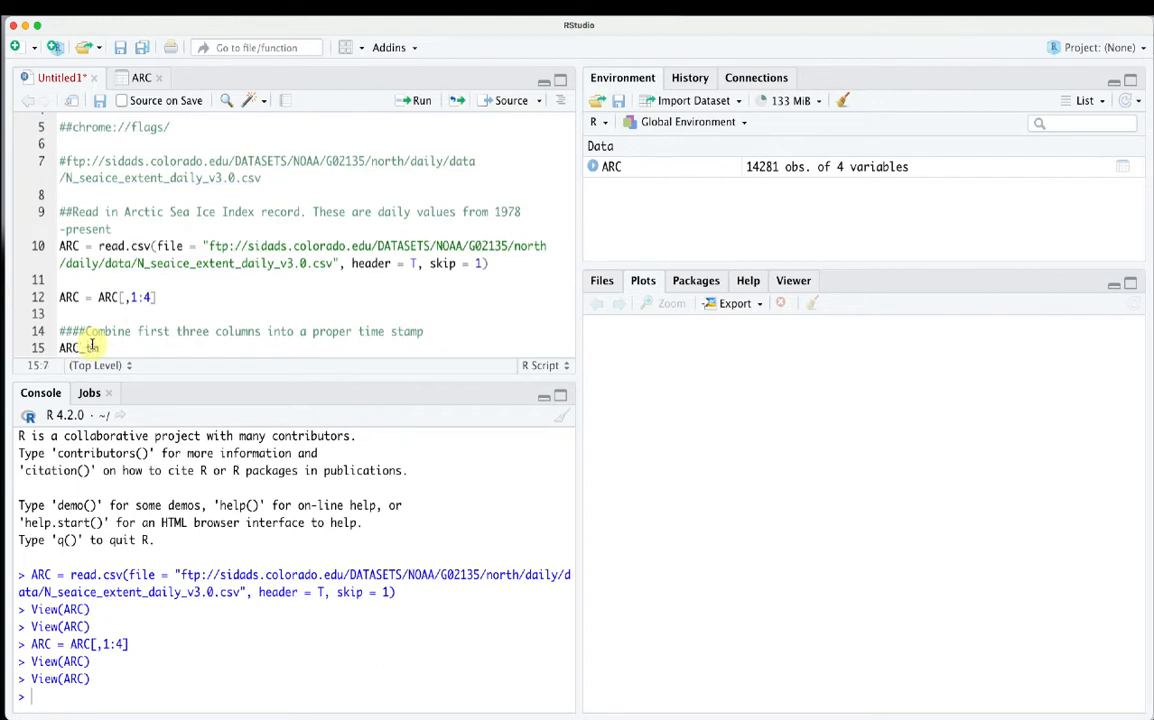
{"action": "type", "text": " ="}
{"action": "type", "text": "paste"}
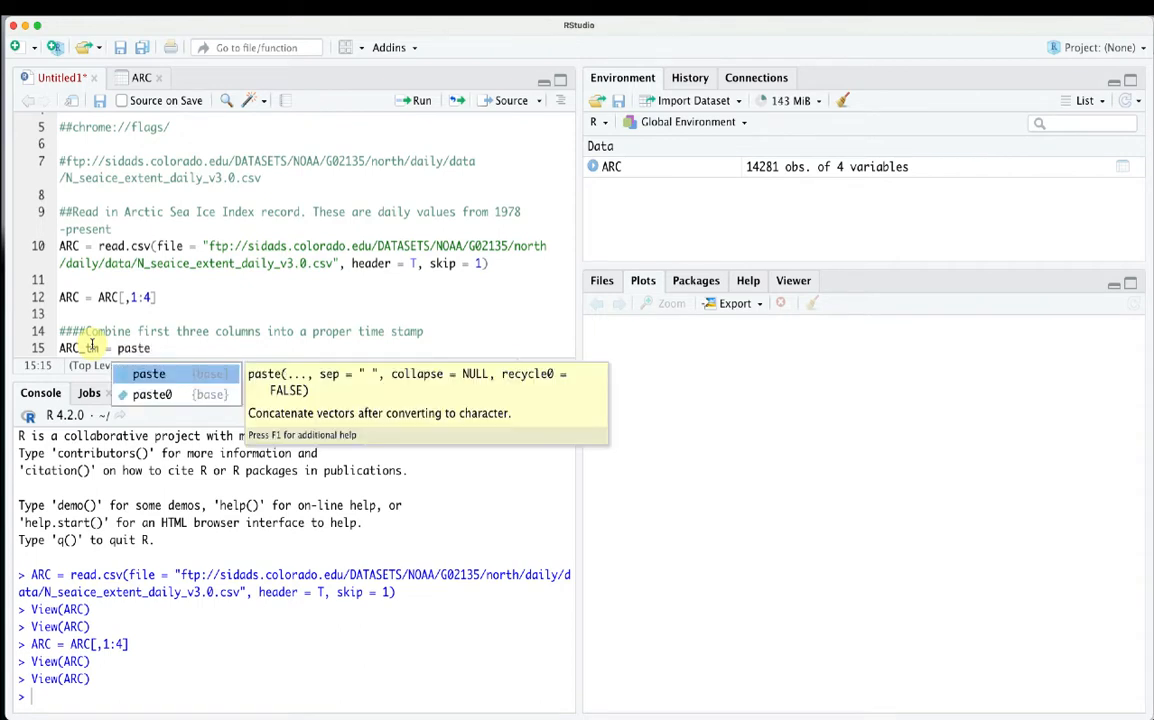
{"action": "type", "text": "(A"}
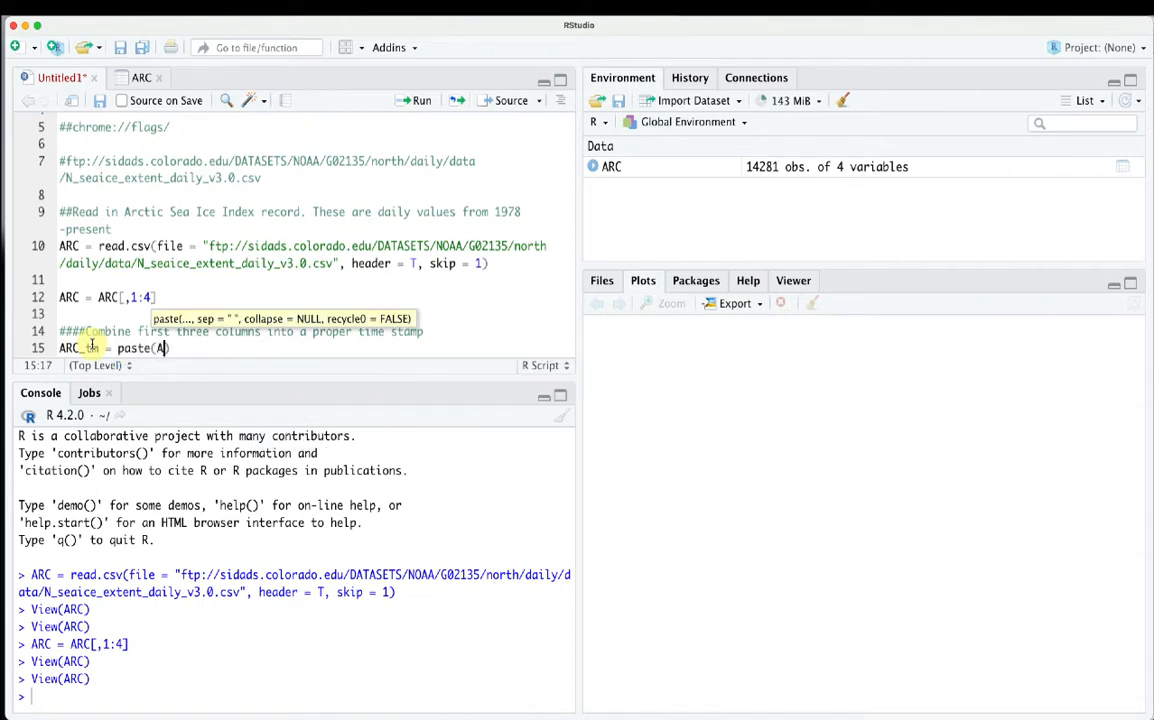
{"action": "type", "text": "RC[,1"}
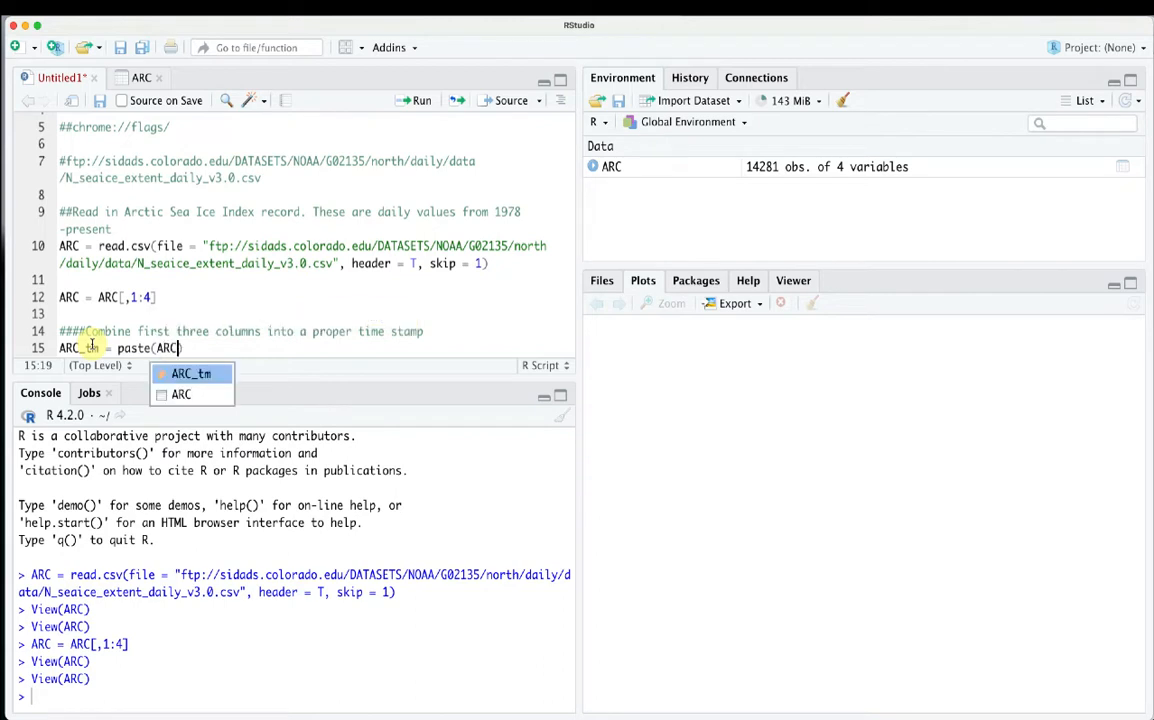
{"action": "type", "text": "], ARC"}
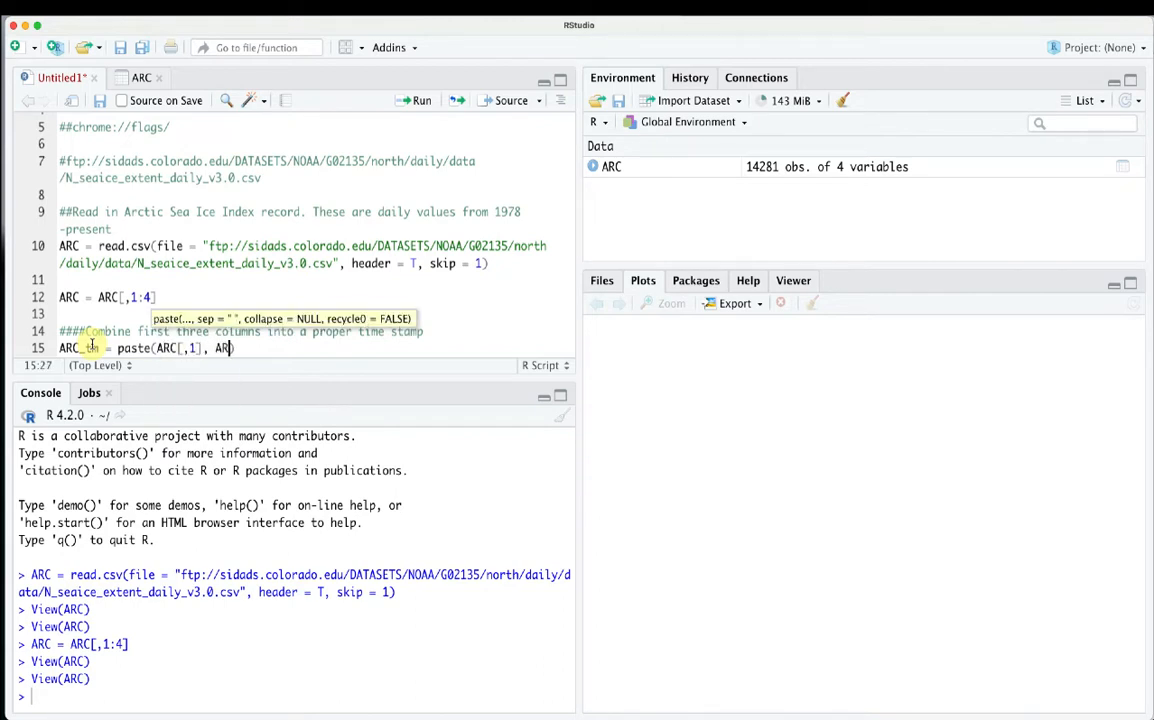
{"action": "type", "text": "[,2"}
{"action": "type", "text": "], ARC"}
{"action": "type", "text": "[,3"}
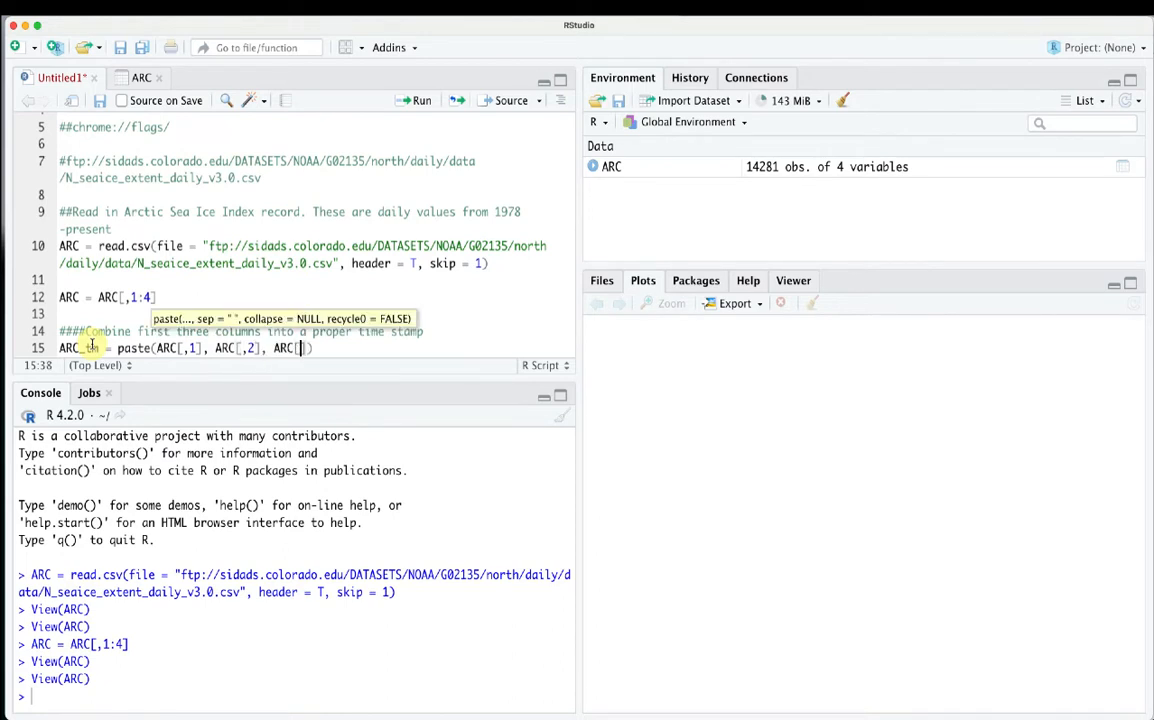
{"action": "type", "text": "], sep"}
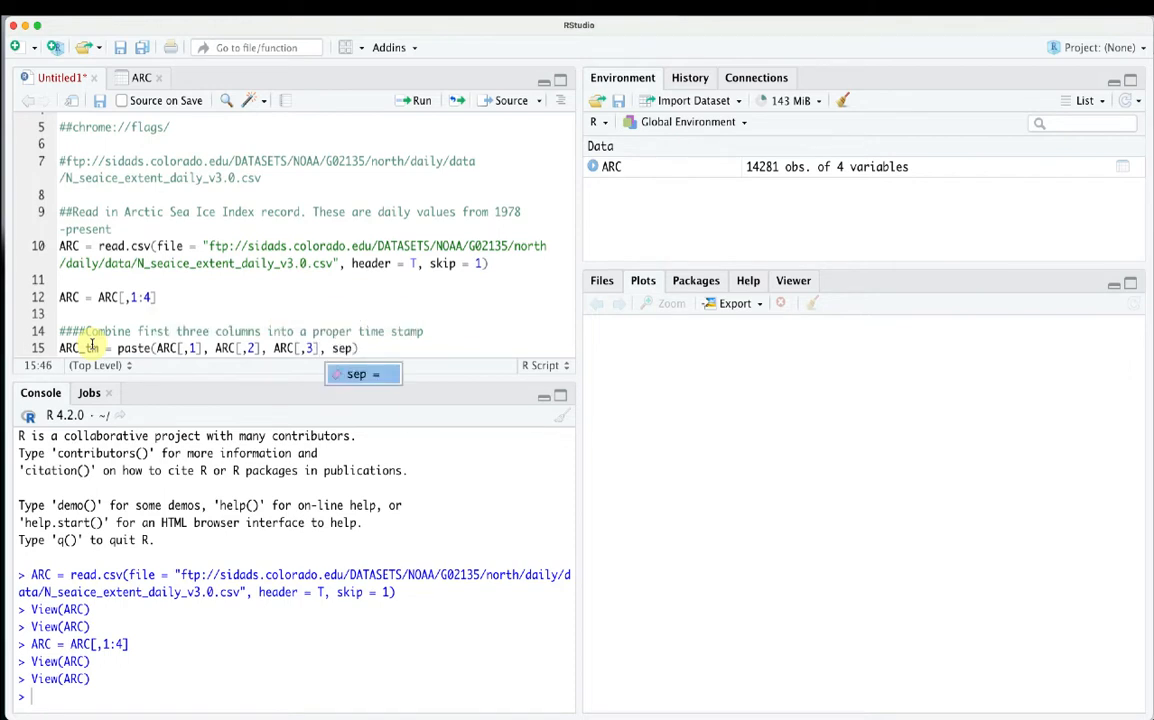
{"action": "type", "text": "="}
{"action": "key", "text": "BackSpace"}
{"action": "type", "text": "= "}
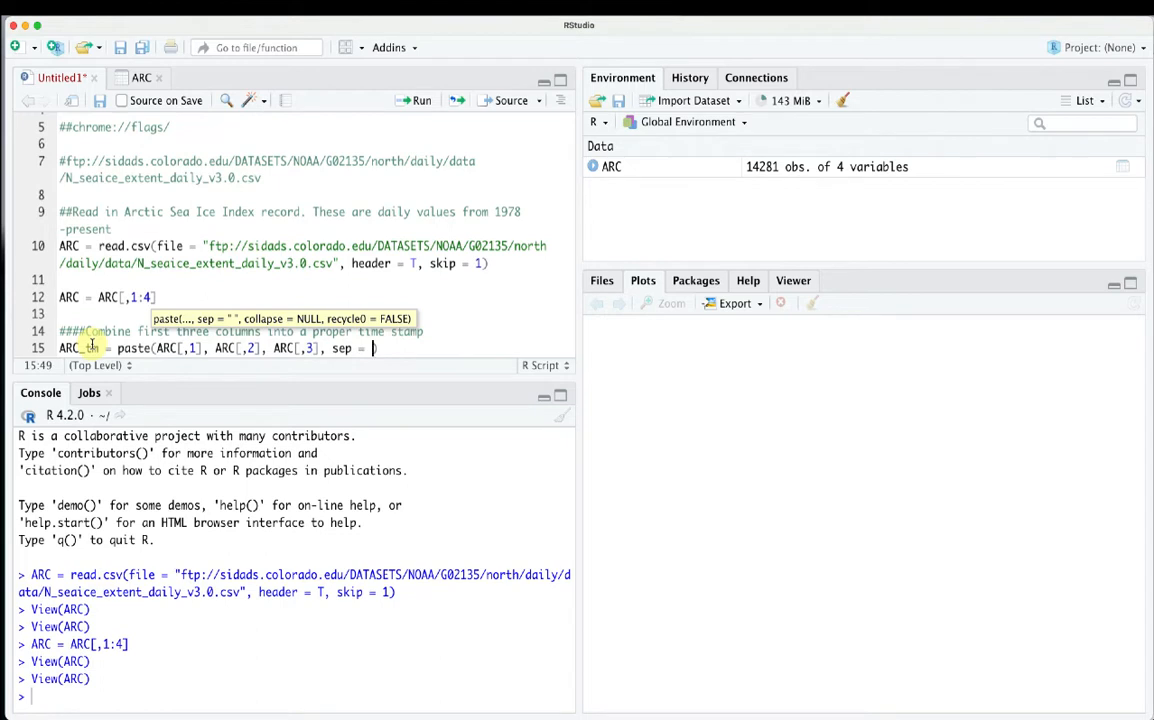
{"action": "type", "text": "\"-"}
{"action": "left_click", "coordinate": [400, 347]}
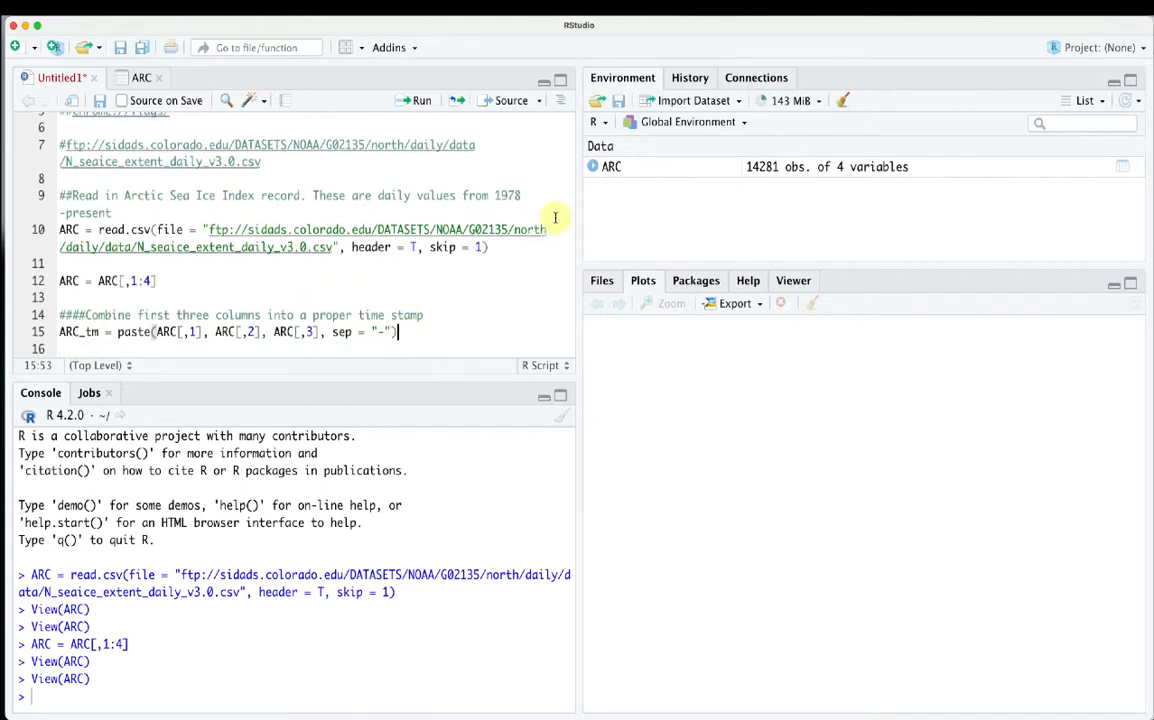
Compare the ARC date columns with the paste call and run line 15 to create ARC_tm
{"action": "left_click", "coordinate": [610, 167]}
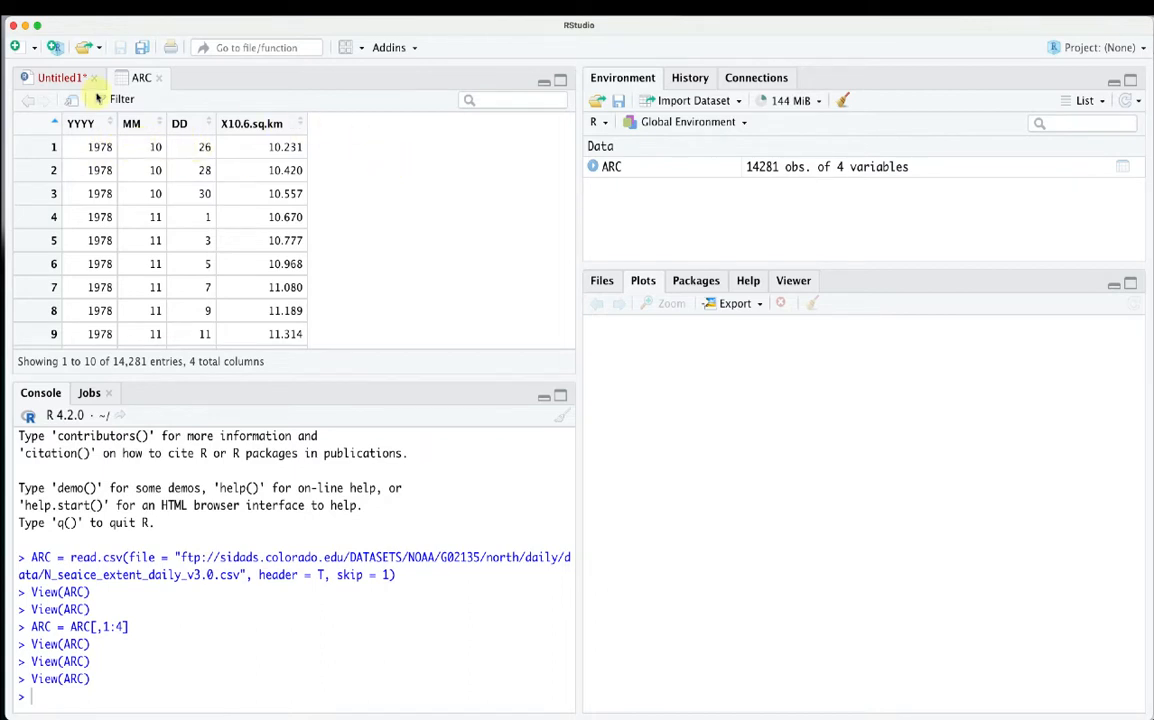
{"action": "left_click", "coordinate": [62, 80]}
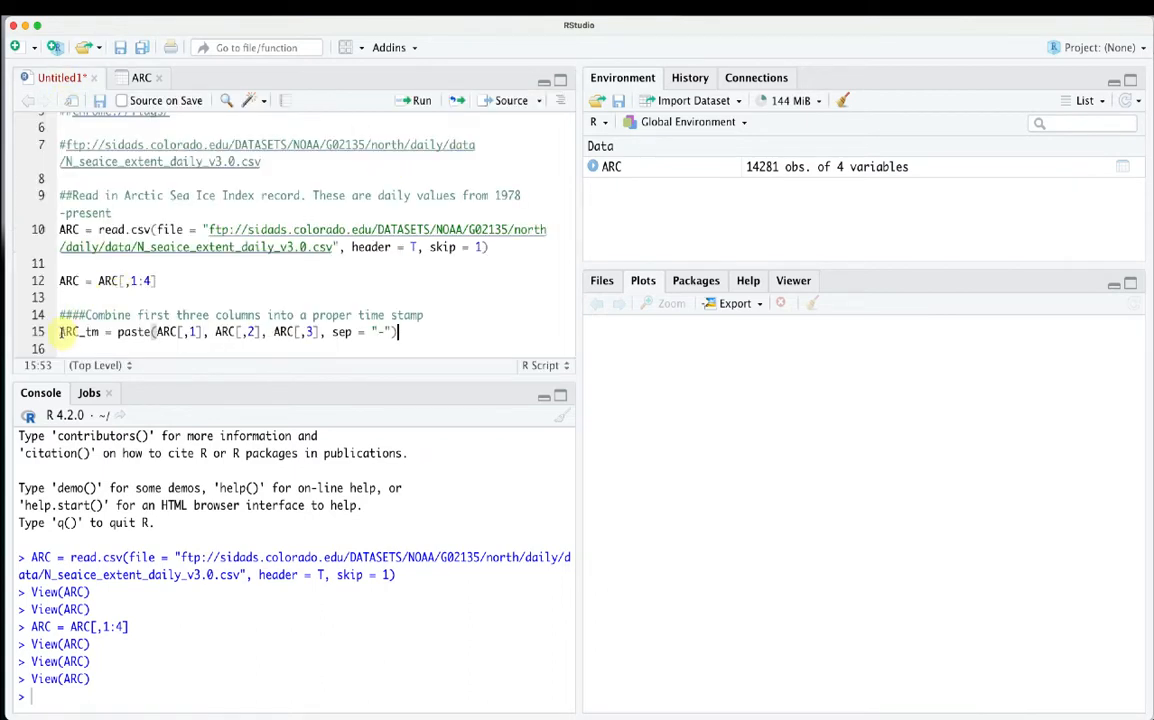
{"action": "left_click_drag", "start_coordinate": [141, 333], "coordinate": [396, 331]}
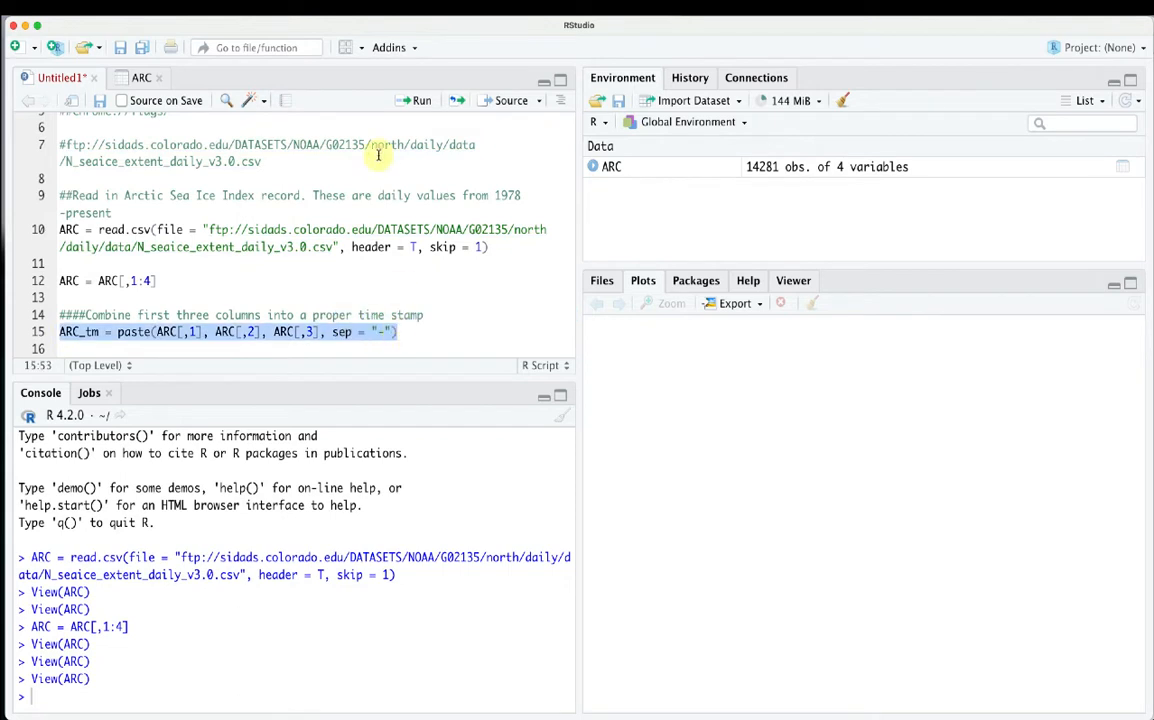
{"action": "left_click", "coordinate": [419, 104]}
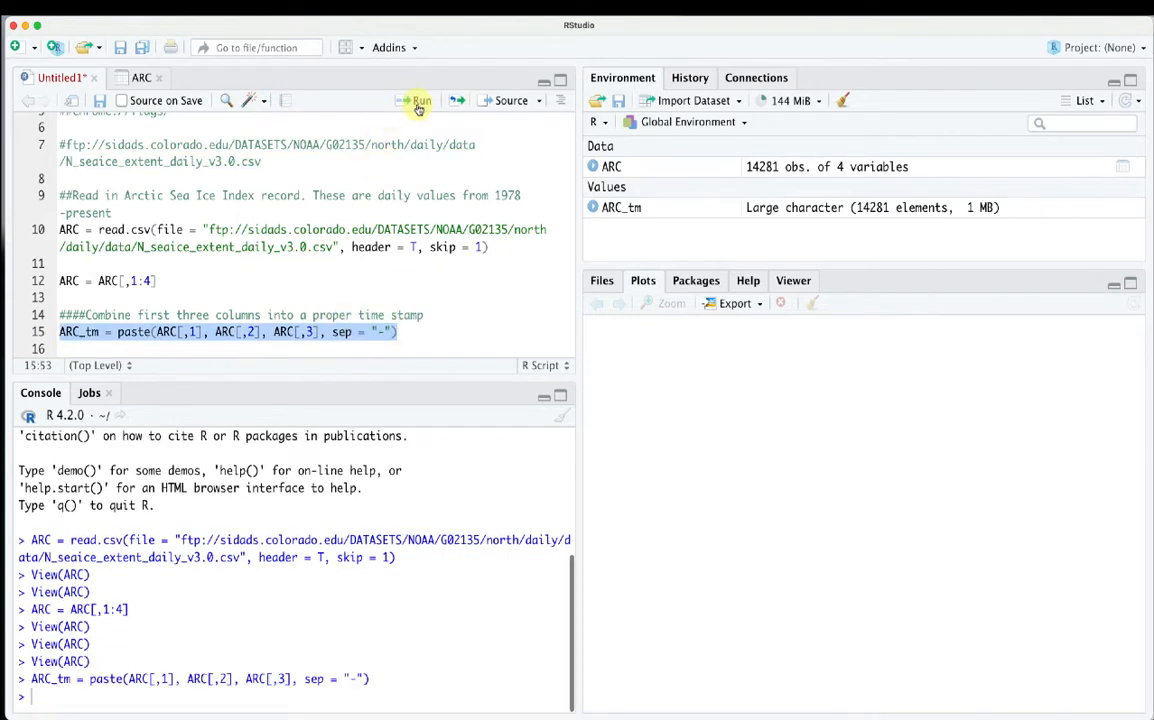
Inspect the first values of the combined dates by running head(ARC_tm) in the console
{"action": "left_click", "coordinate": [596, 208]}
{"action": "left_click", "coordinate": [596, 208]}
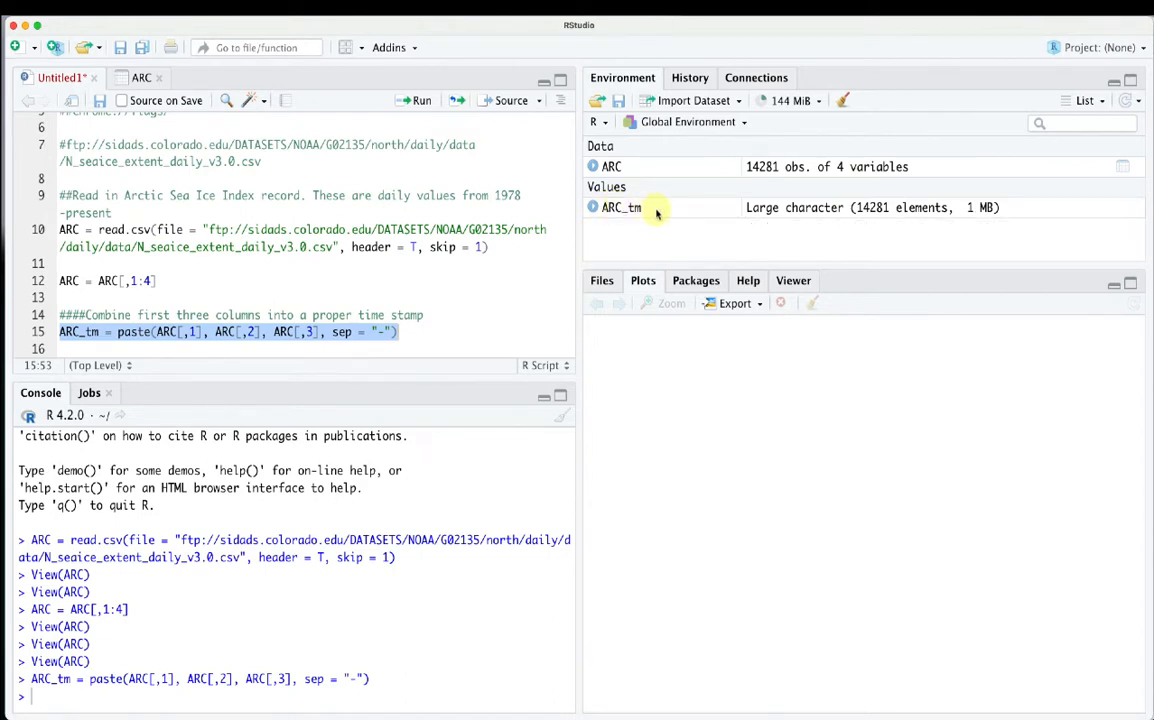
{"action": "left_click", "coordinate": [62, 702]}
{"action": "type", "text": "head(ARC"}
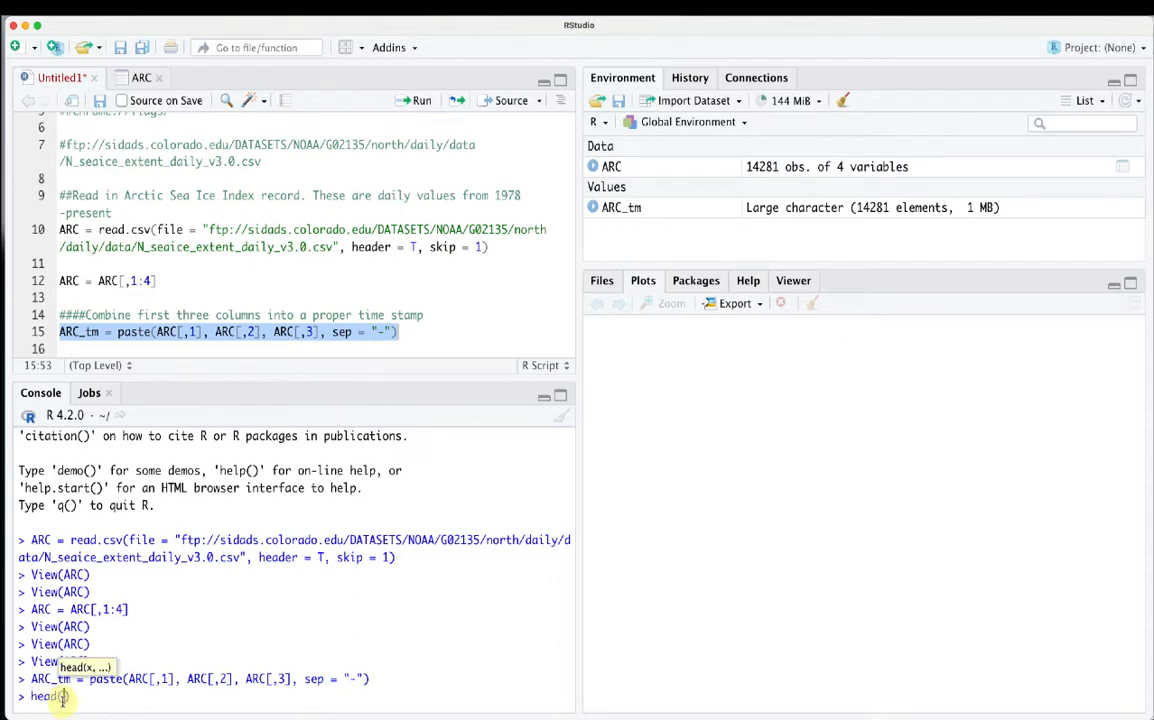
{"action": "key", "text": "BackSpace"}
{"action": "key", "text": "BackSpace"}
{"action": "key", "text": "BackSpace"}
{"action": "type", "text": "ARC_tm"}
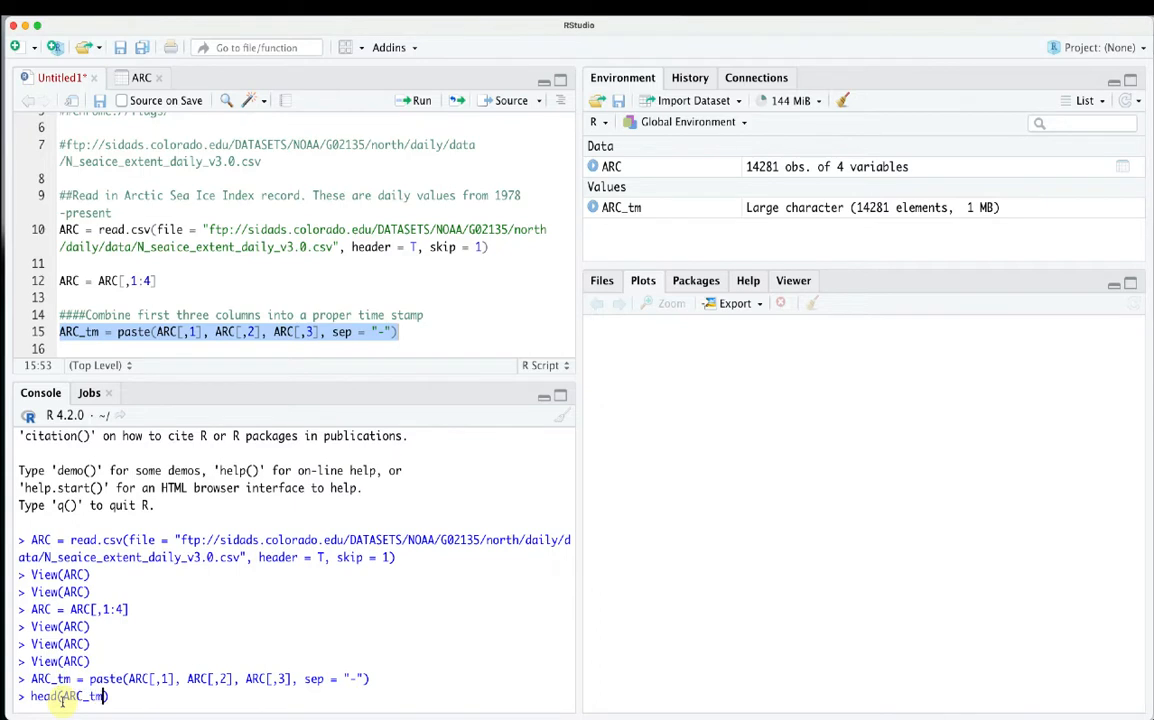
{"action": "key", "text": "Return"}
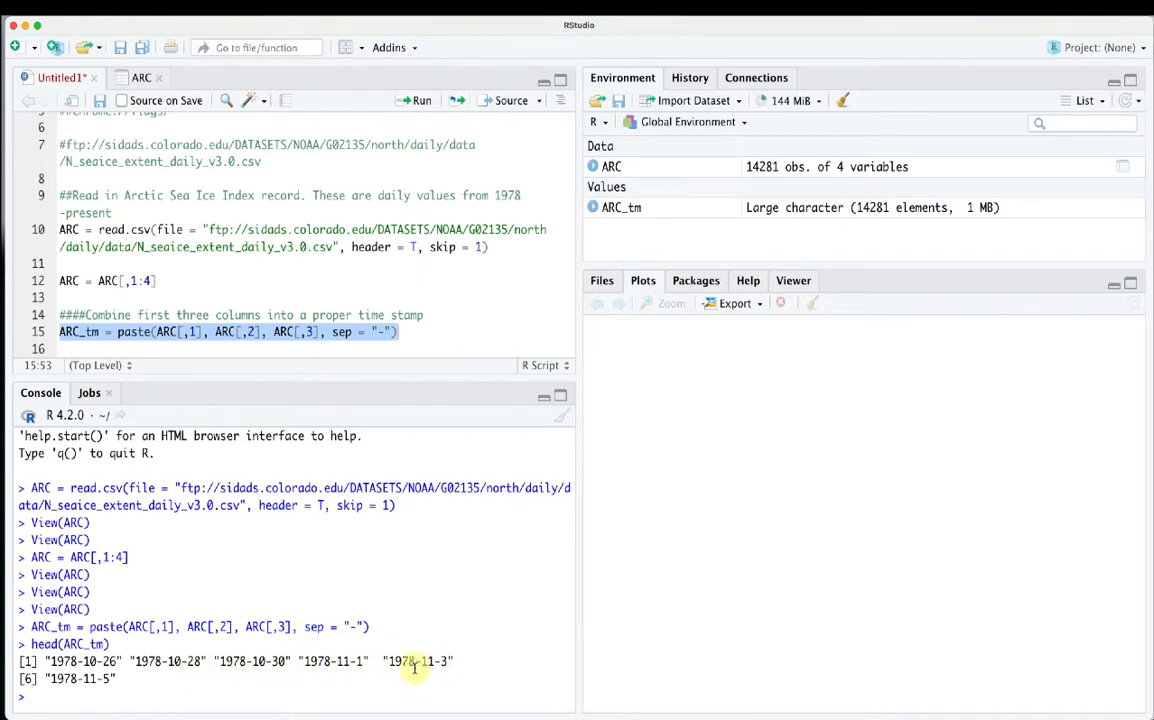
Start line 16 of the script with ARC_tm = strptime() for converting the pasted dates
{"action": "left_click", "coordinate": [412, 337]}
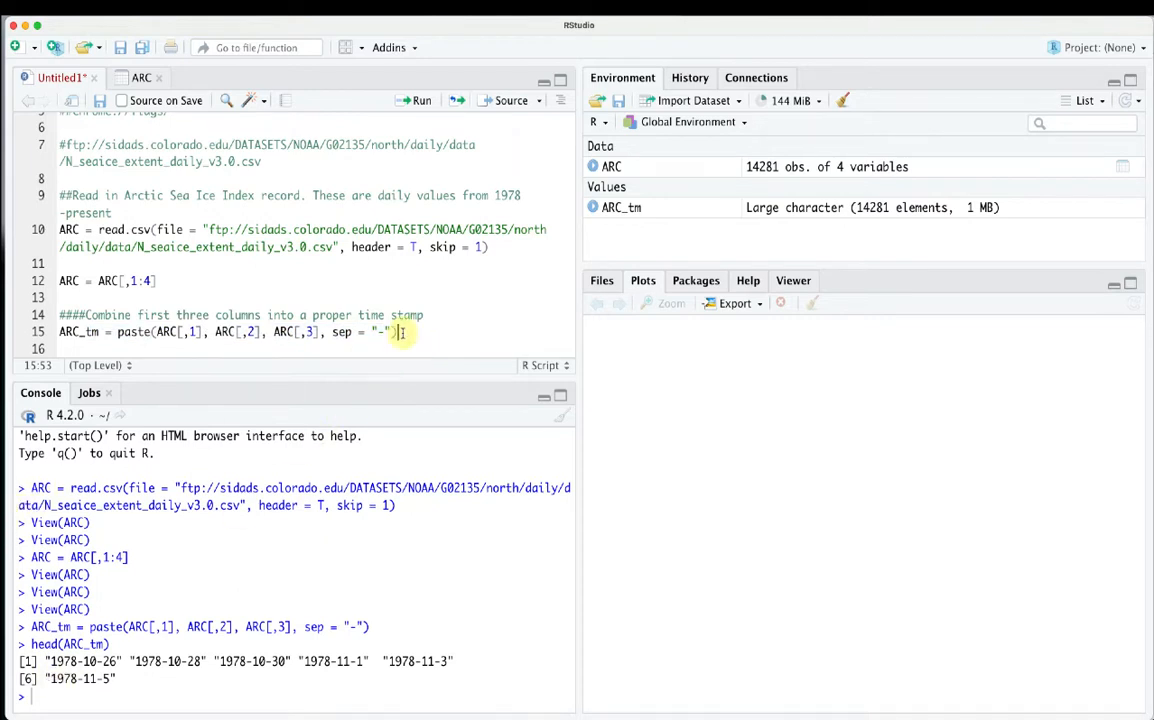
{"action": "key", "text": "Return"}
{"action": "type", "text": "ARC_"}
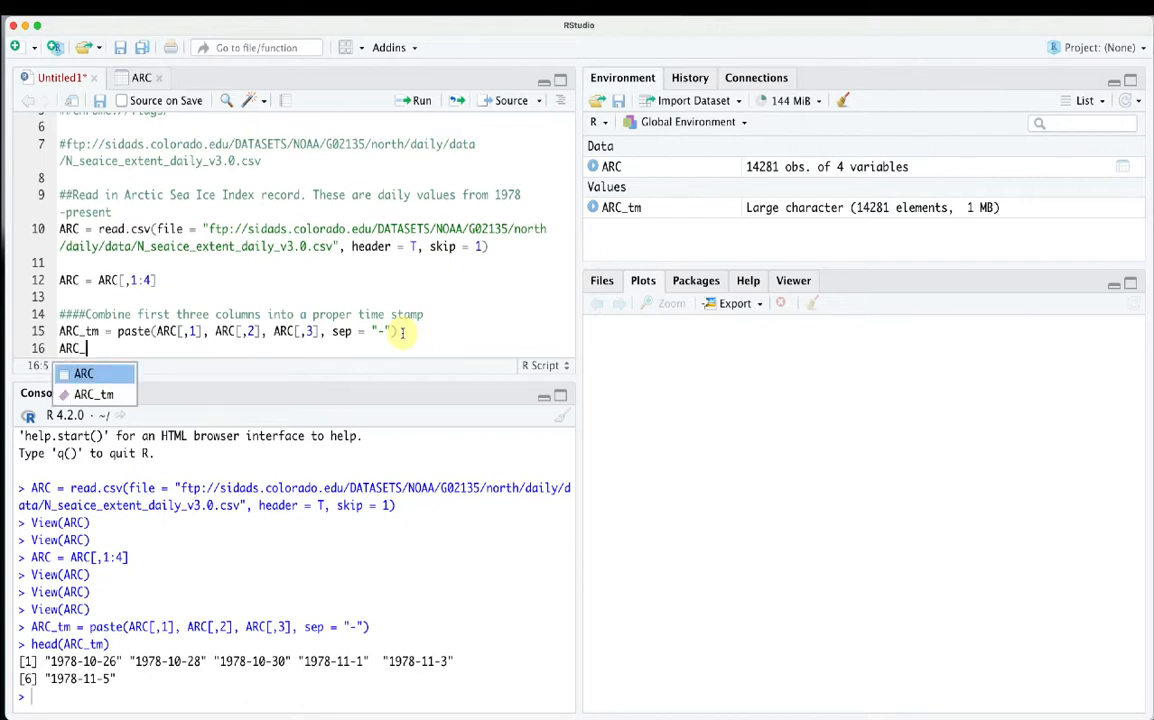
{"action": "type", "text": "tm = "}
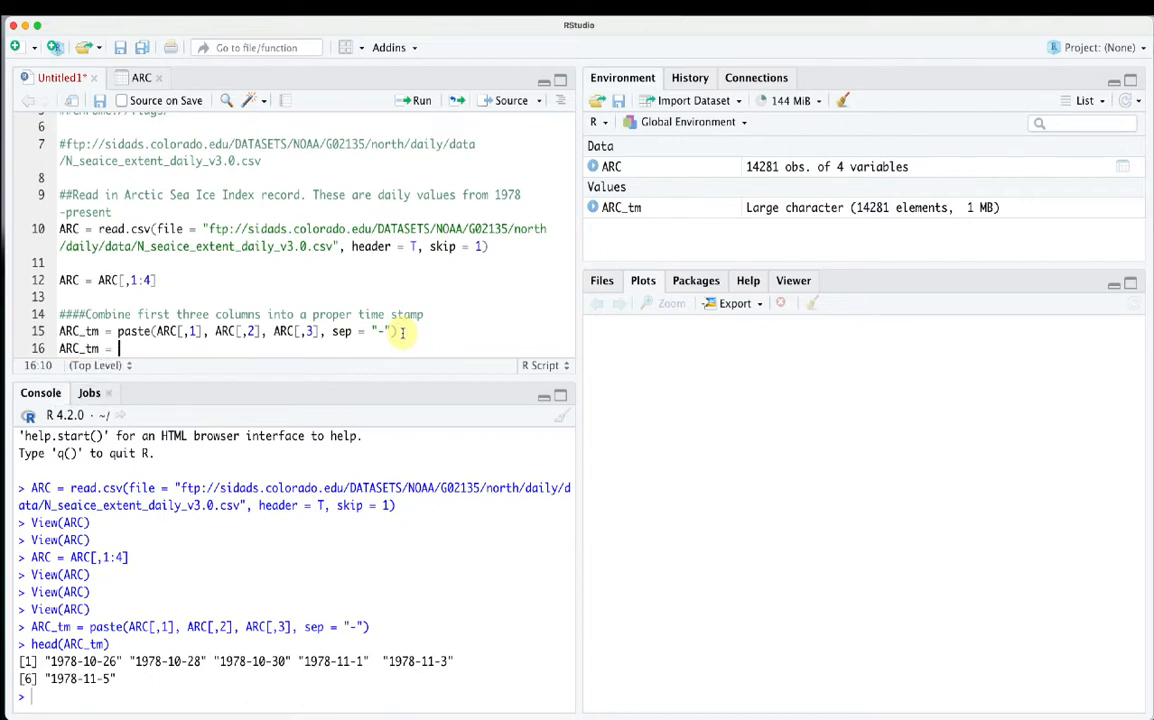
{"action": "type", "text": "strptime("}
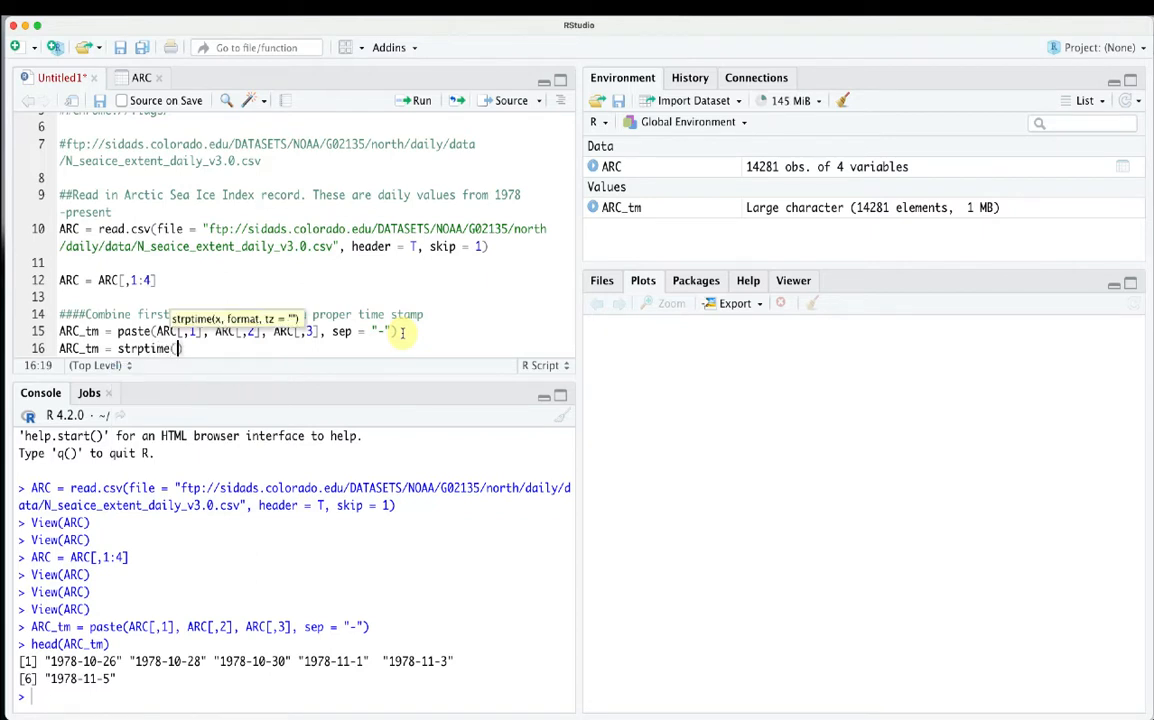
Look up the strptime documentation with ?strptime and read its usage and the x, tz and format arguments
{"action": "left_click", "coordinate": [79, 700]}
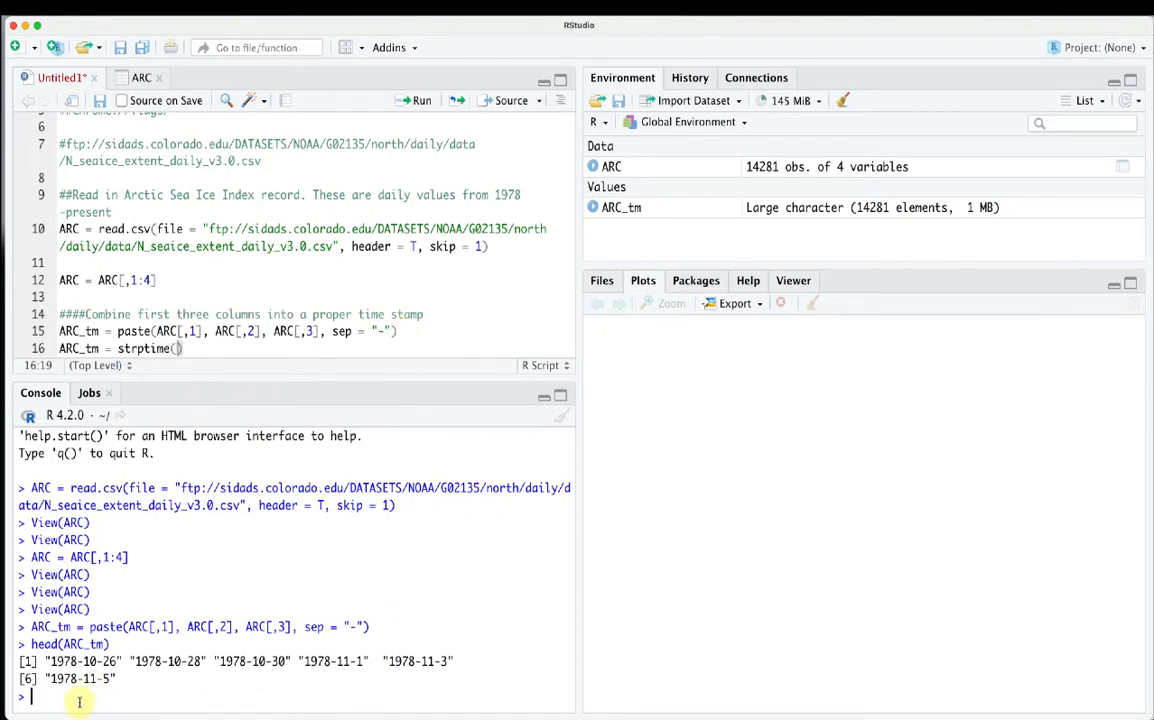
{"action": "type", "text": "?strptime"}
{"action": "key", "text": "Return"}
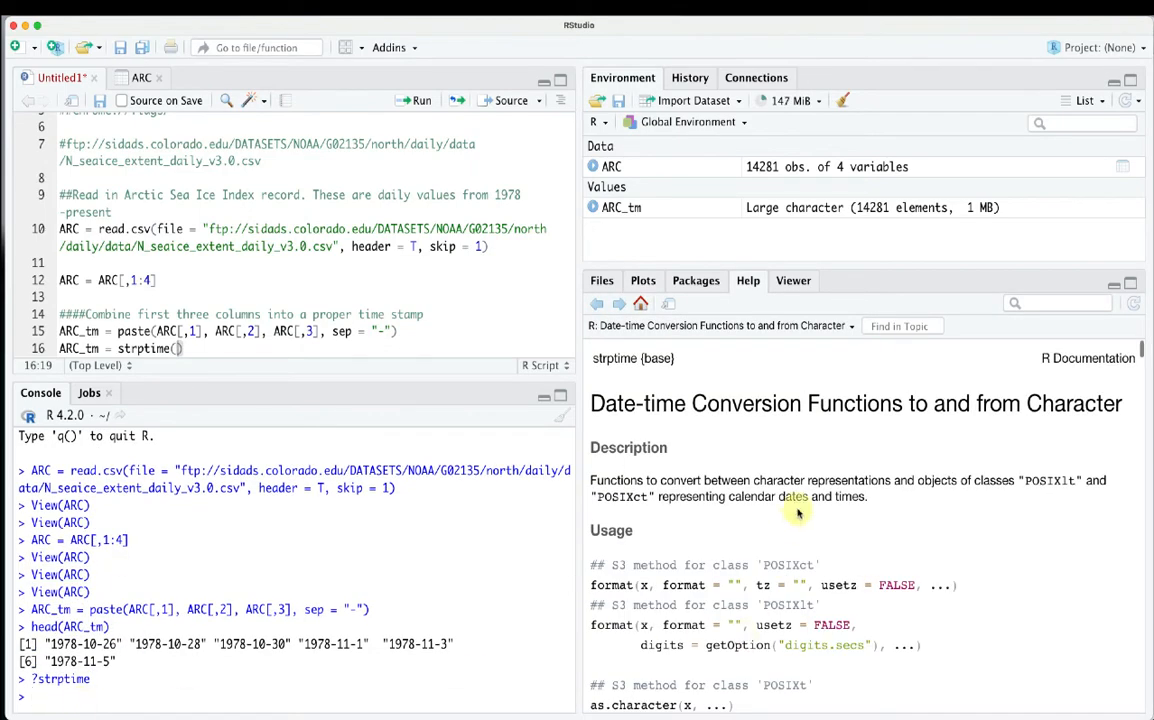
{"action": "scroll", "coordinate": [797, 513], "scroll_direction": "down", "scroll_amount": 3}
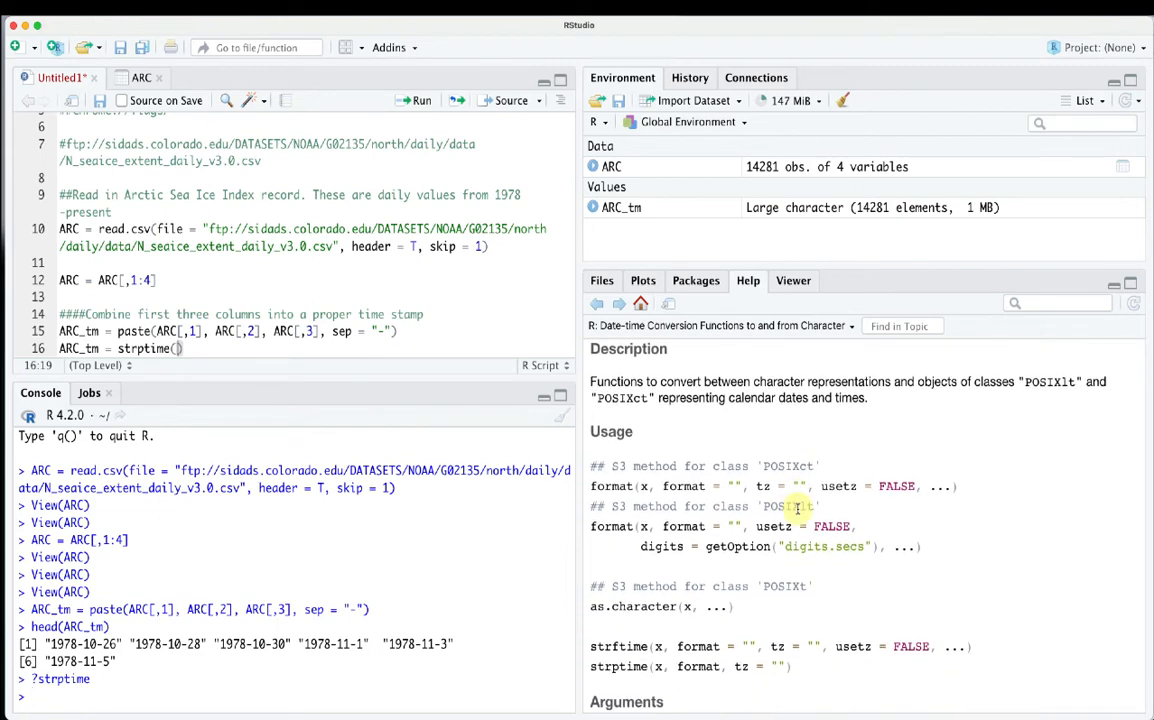
{"action": "scroll", "coordinate": [797, 513], "scroll_direction": "down", "scroll_amount": 5}
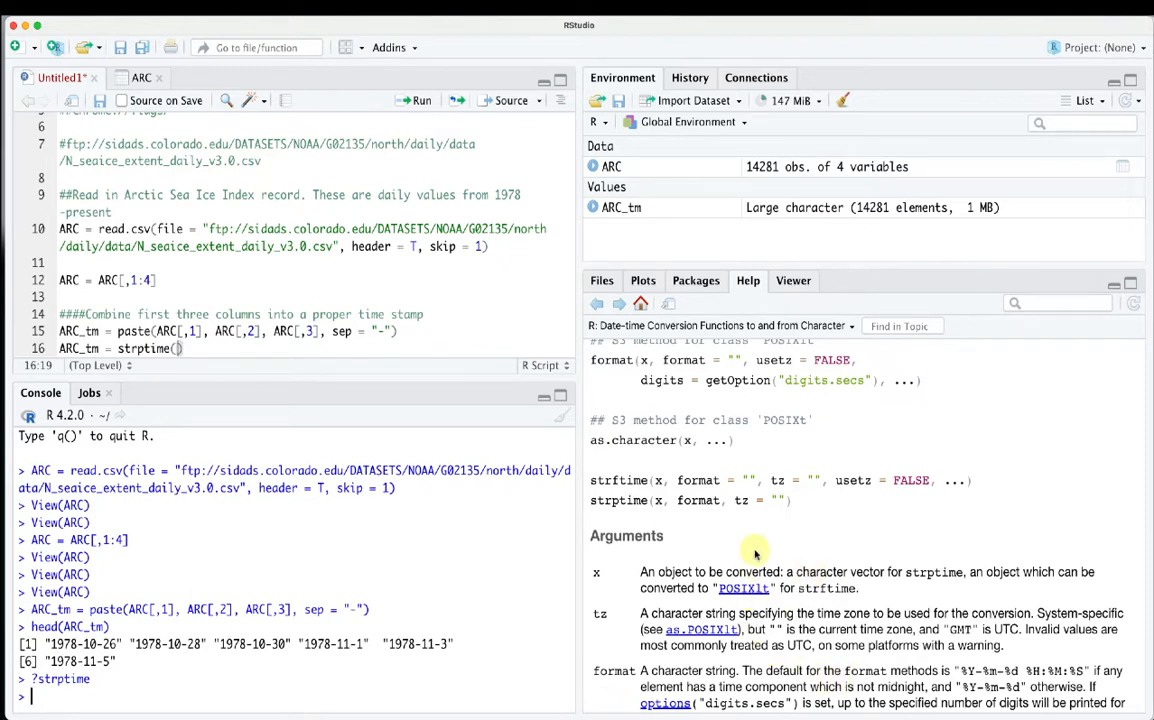
{"action": "scroll", "coordinate": [763, 541], "scroll_direction": "down", "scroll_amount": 3}
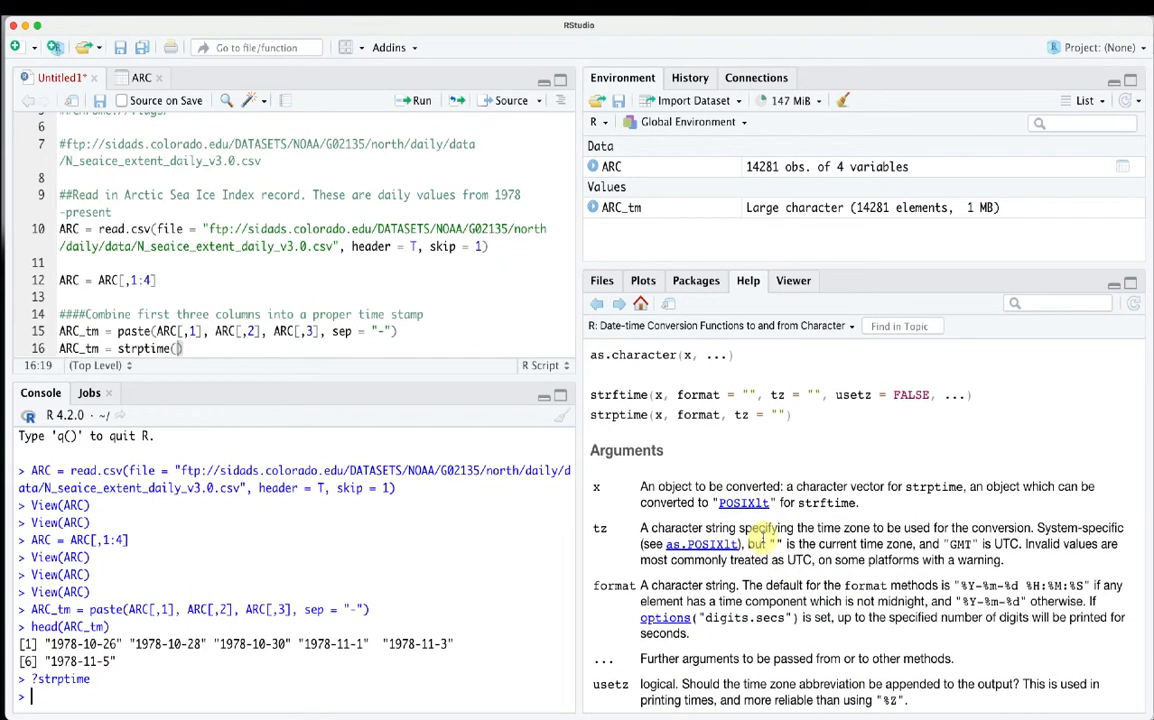
{"action": "scroll", "coordinate": [763, 537], "scroll_direction": "down", "scroll_amount": 2}
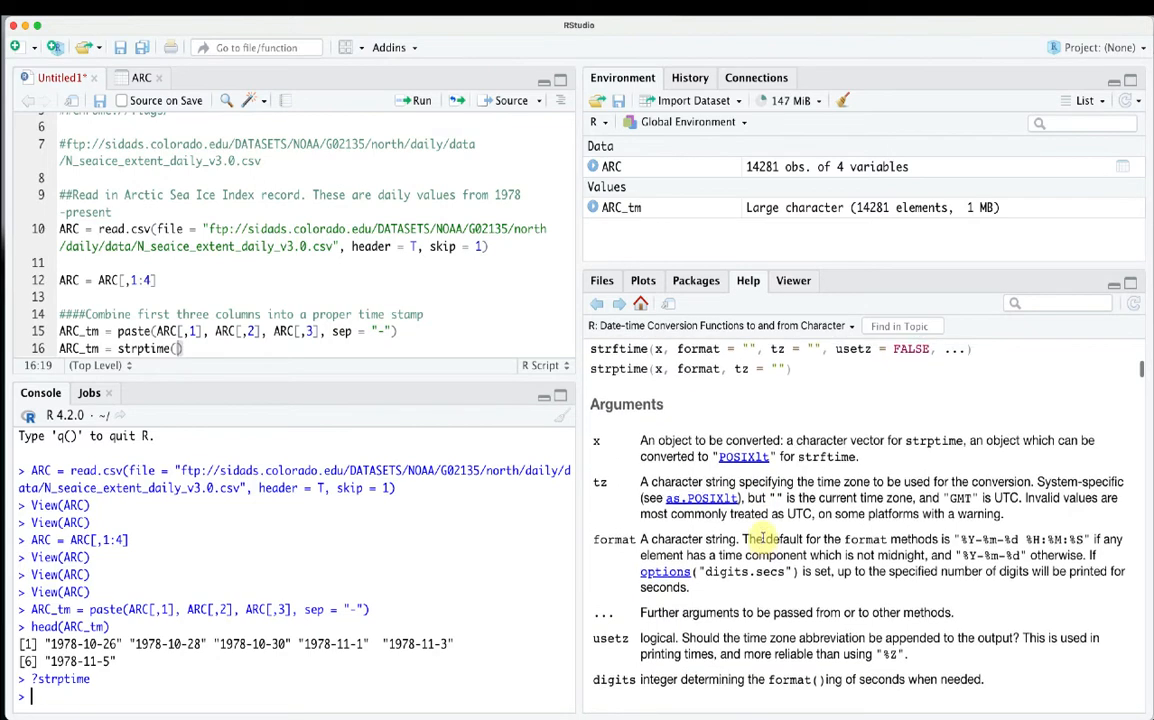
{"action": "scroll", "coordinate": [760, 538], "scroll_direction": "up", "scroll_amount": 2}
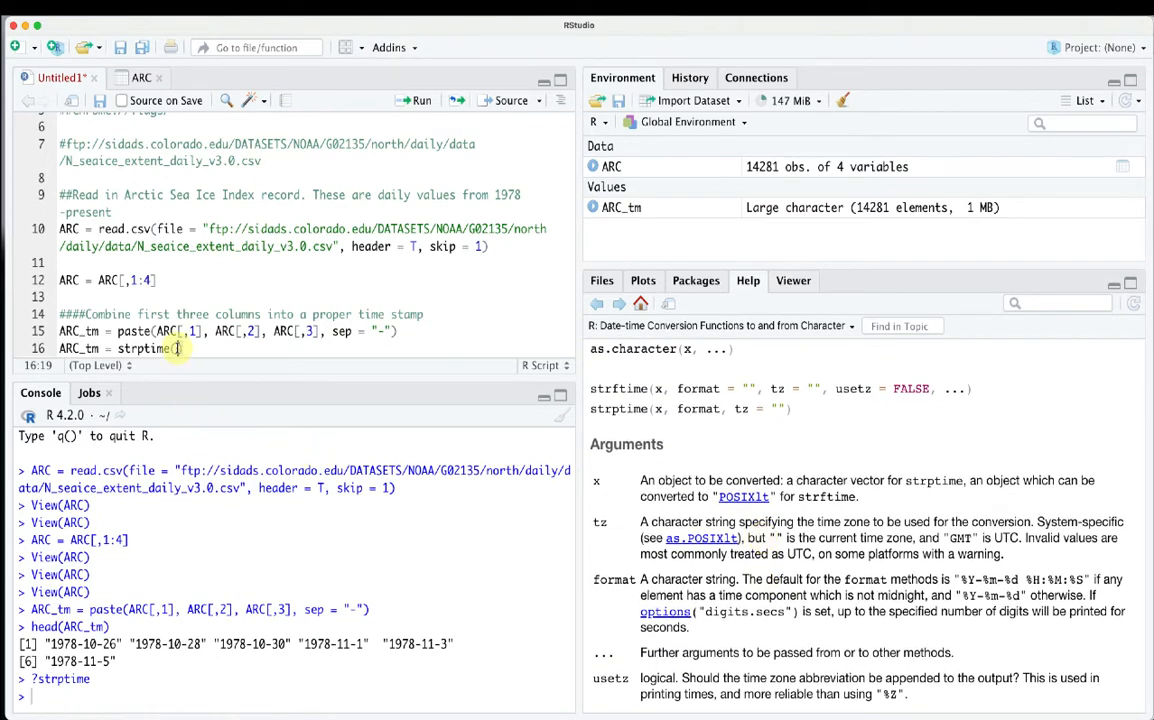
Pass ARC_tm as the first strptime argument on line 16 and begin its format string with "%Y"
{"action": "type", "text": "ARC_"}
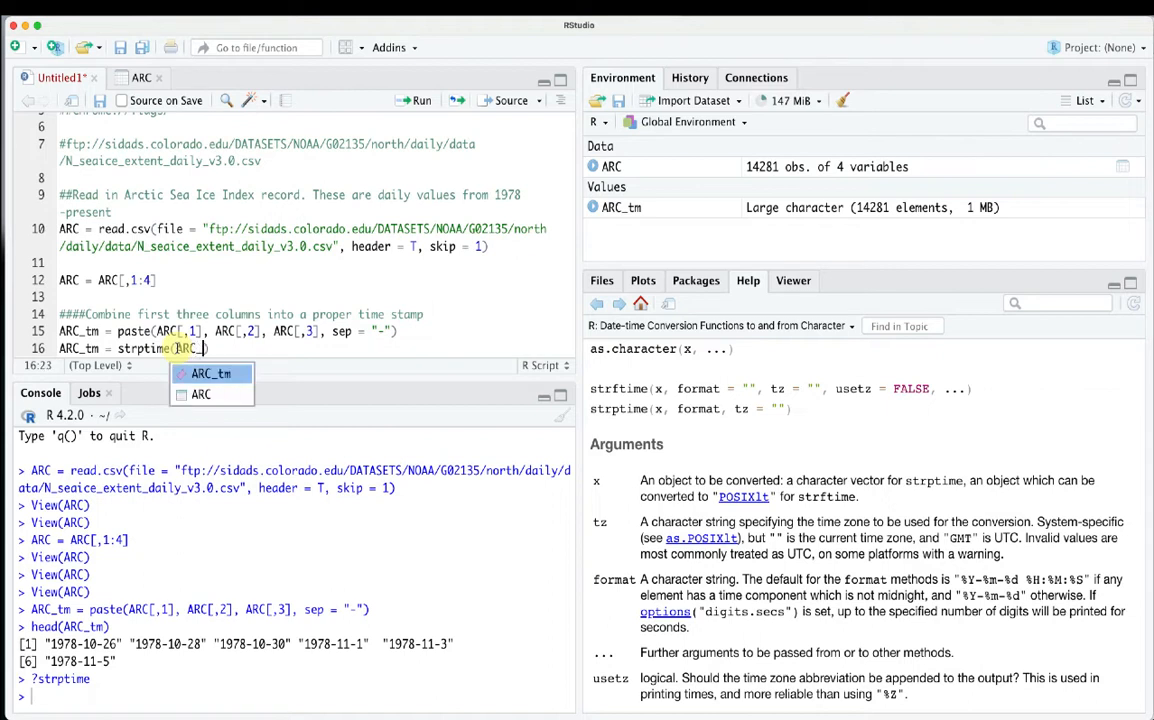
{"action": "key", "text": "Return"}
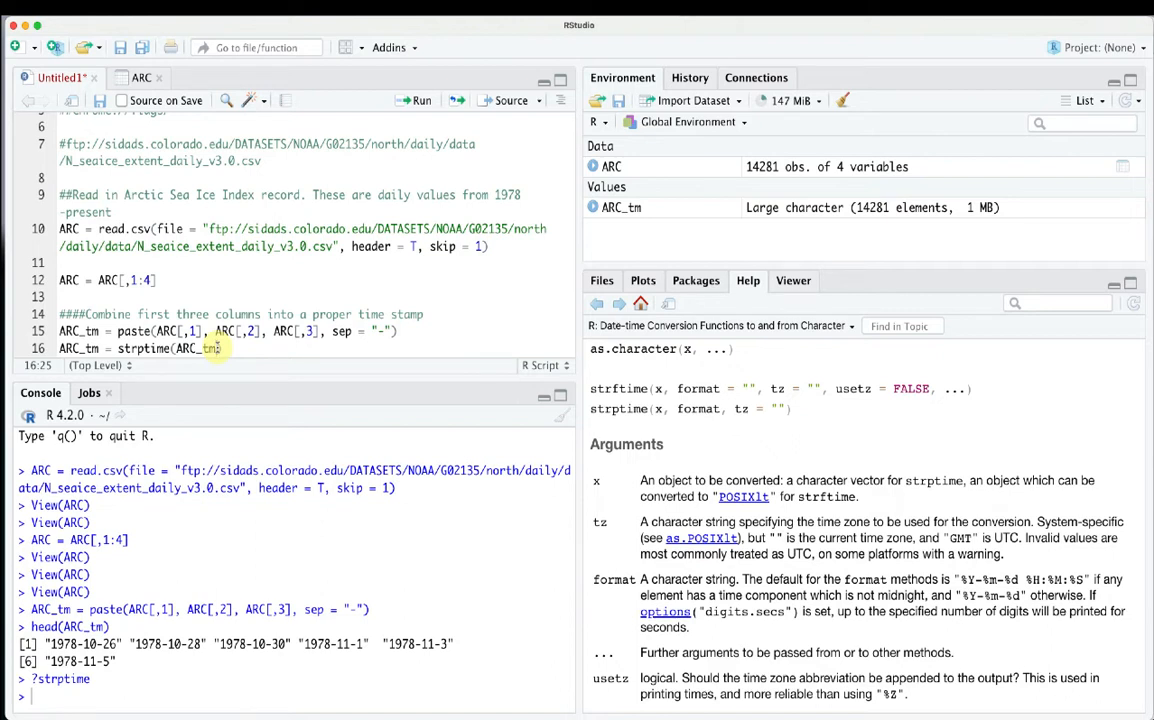
{"action": "type", "text": ", forma"}
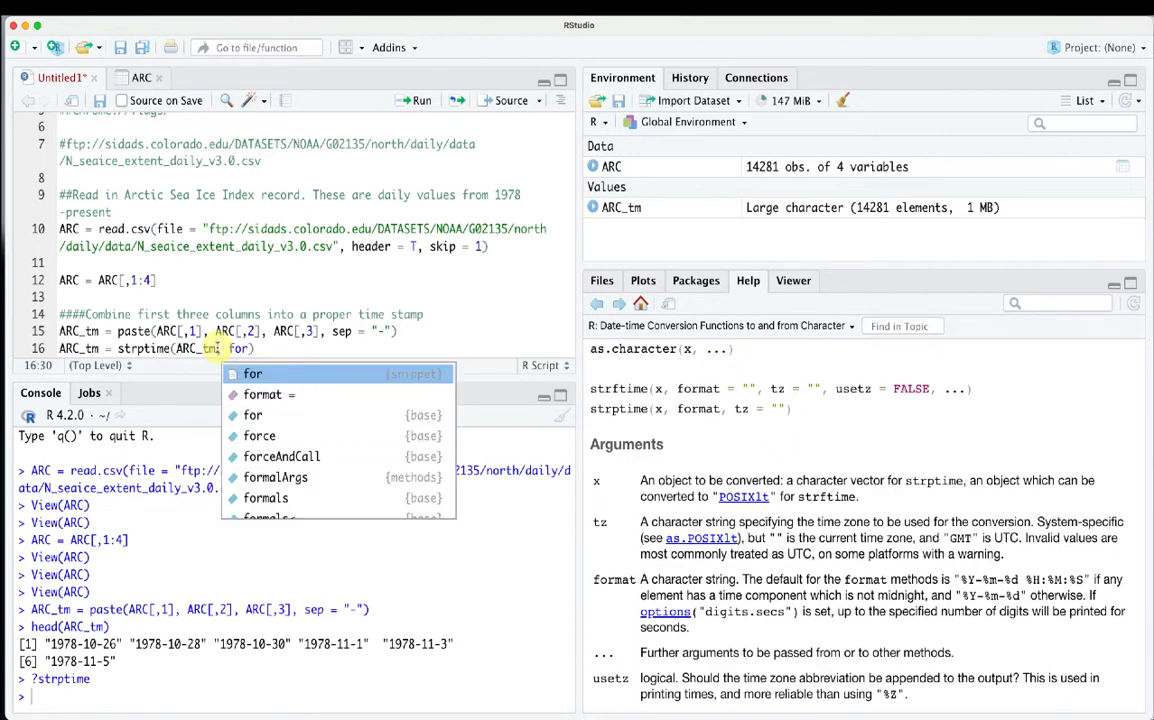
{"action": "type", "text": "t"}
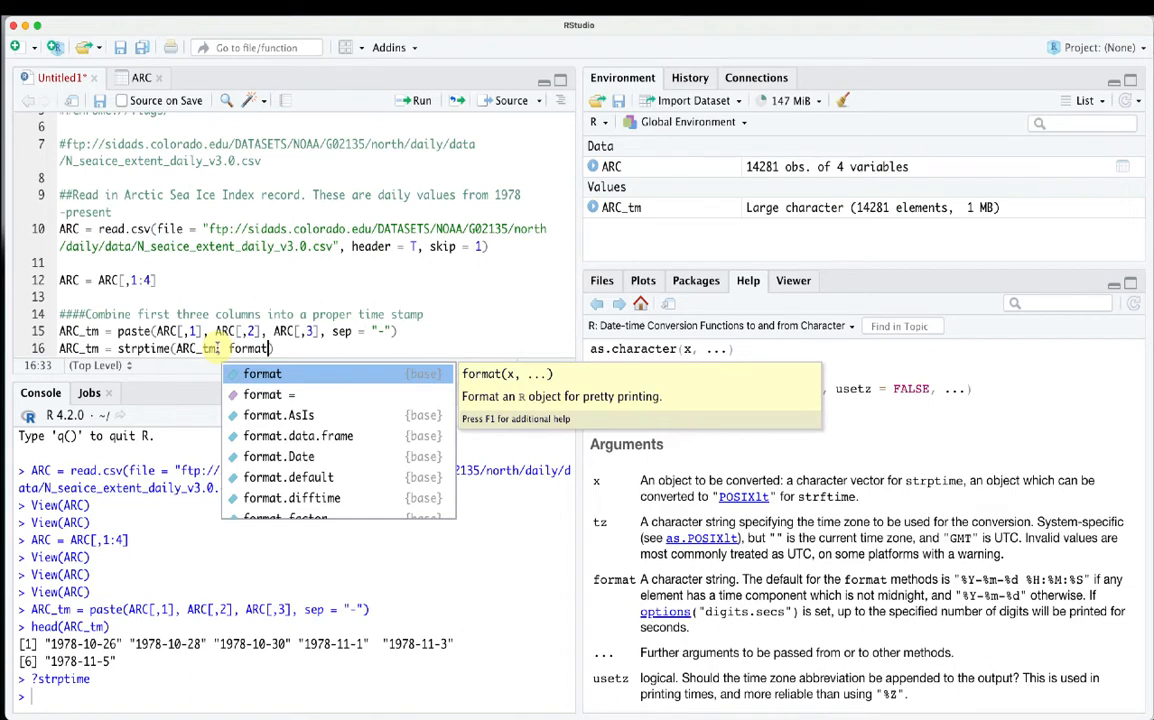
{"action": "type", "text": " ="}
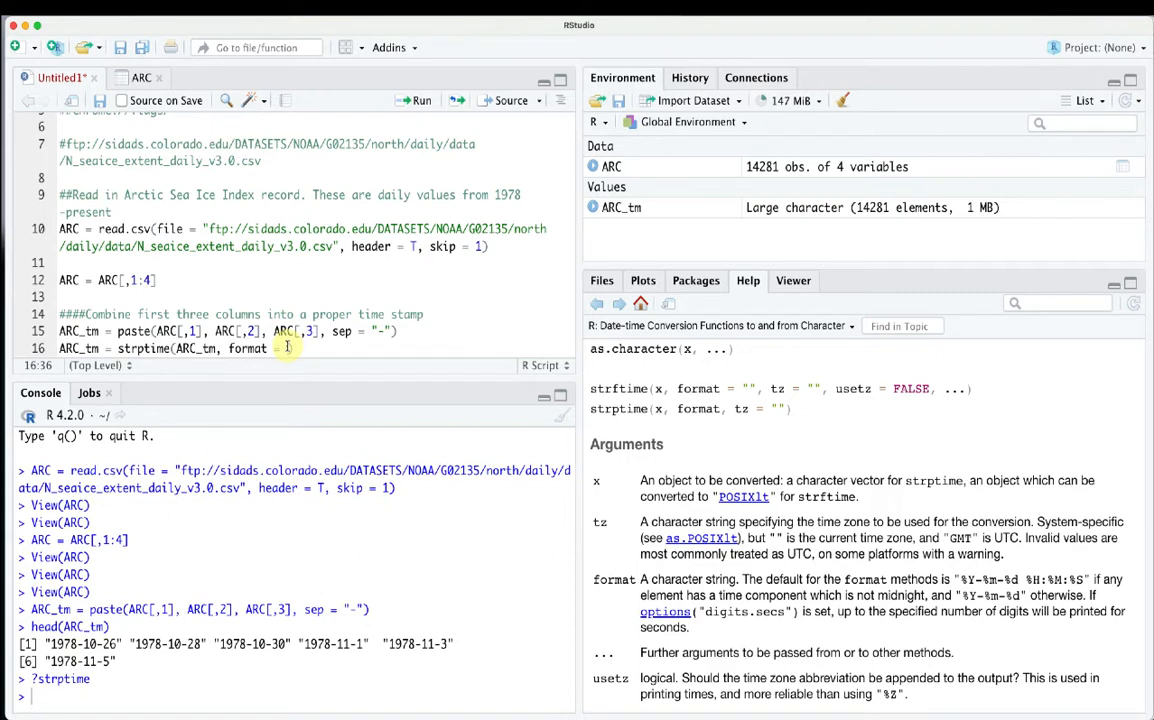
{"action": "type", "text": "\"%Y"}
Read the conversion specifications in the strptime help down to the %y and %Y year codes
{"action": "scroll", "coordinate": [779, 535], "scroll_direction": "down", "scroll_amount": 5}
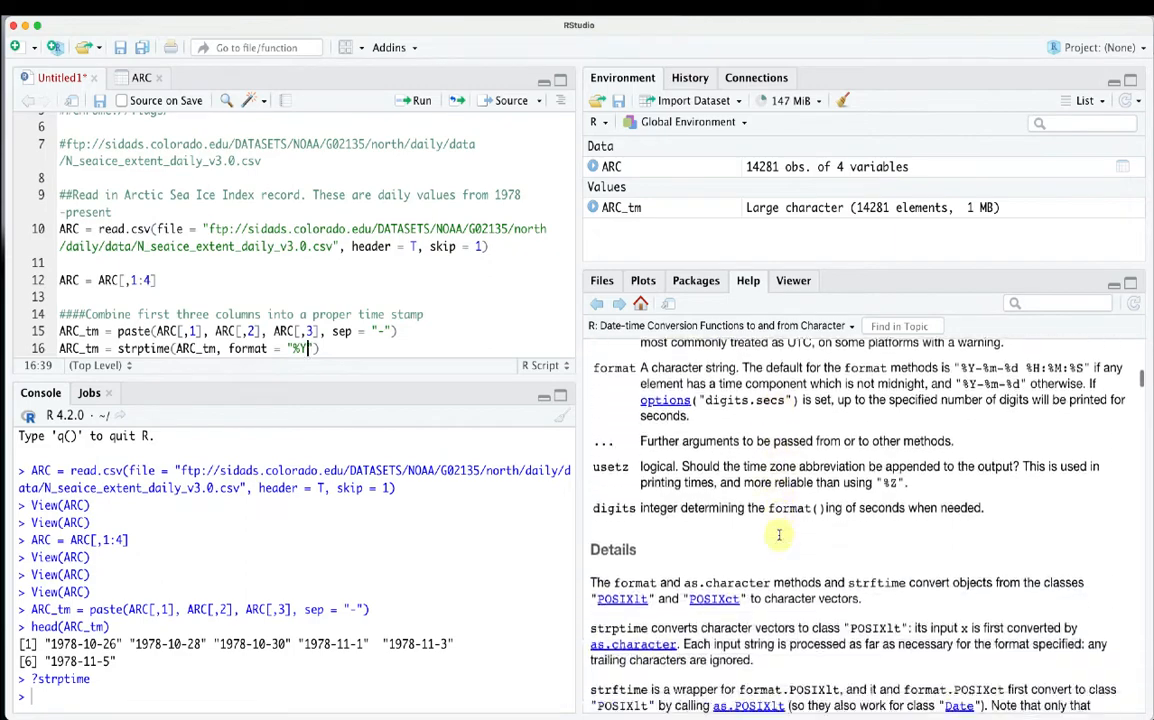
{"action": "scroll", "coordinate": [779, 536], "scroll_direction": "down", "scroll_amount": 10}
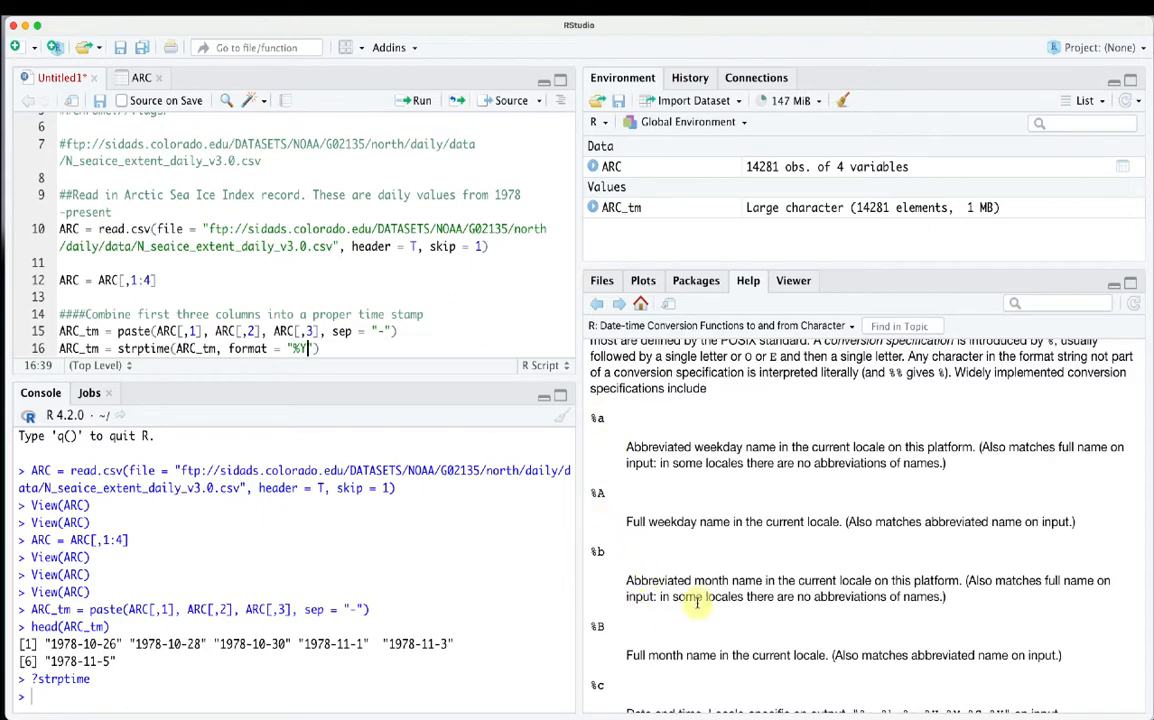
{"action": "scroll", "coordinate": [706, 594], "scroll_direction": "down", "scroll_amount": 3}
{"action": "scroll", "coordinate": [706, 594], "scroll_direction": "down", "scroll_amount": 12}
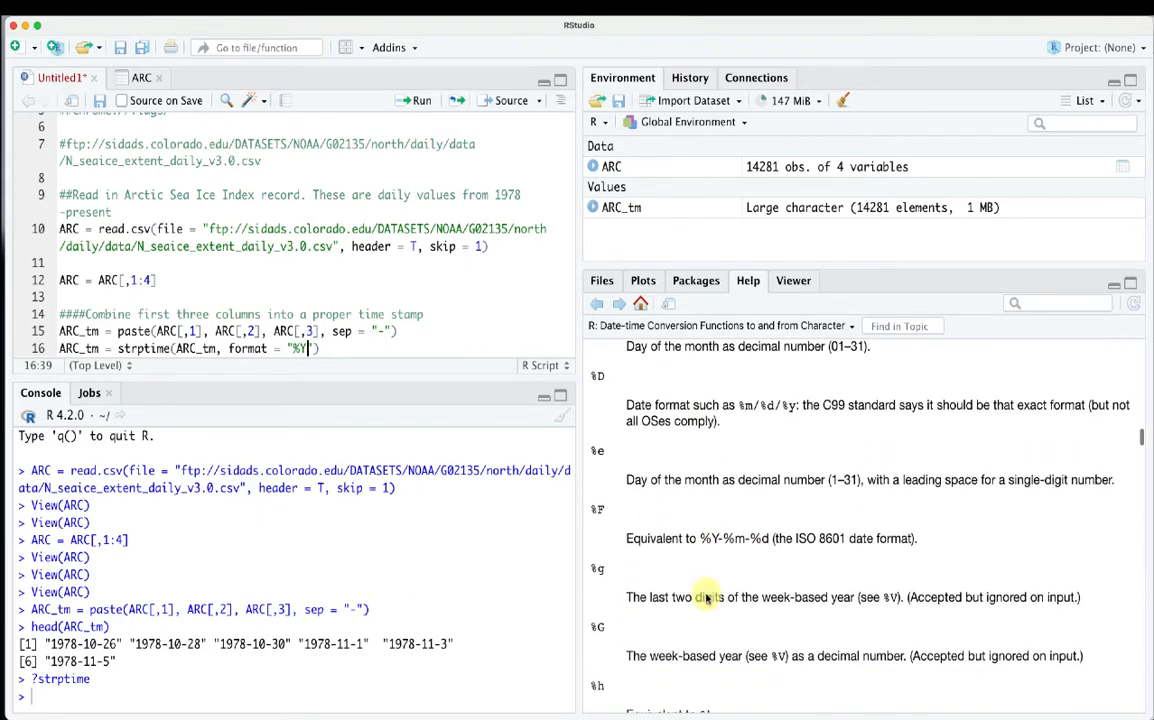
{"action": "scroll", "coordinate": [706, 597], "scroll_direction": "down", "scroll_amount": 15}
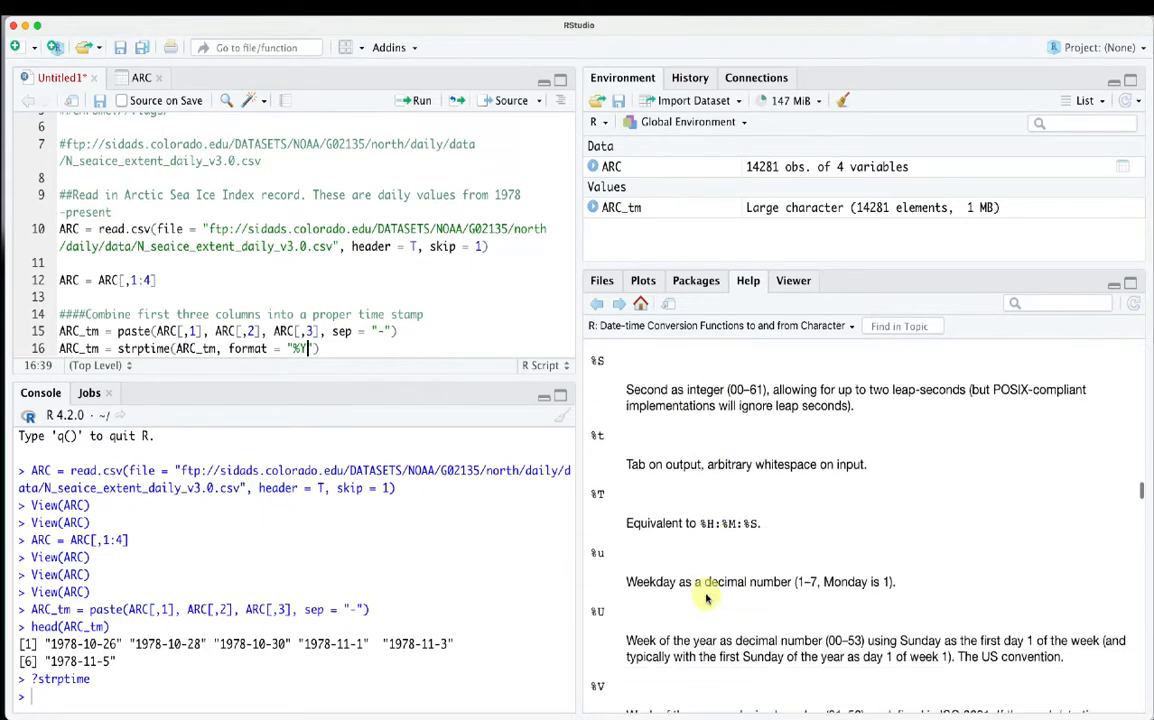
{"action": "scroll", "coordinate": [706, 597], "scroll_direction": "down", "scroll_amount": 12}
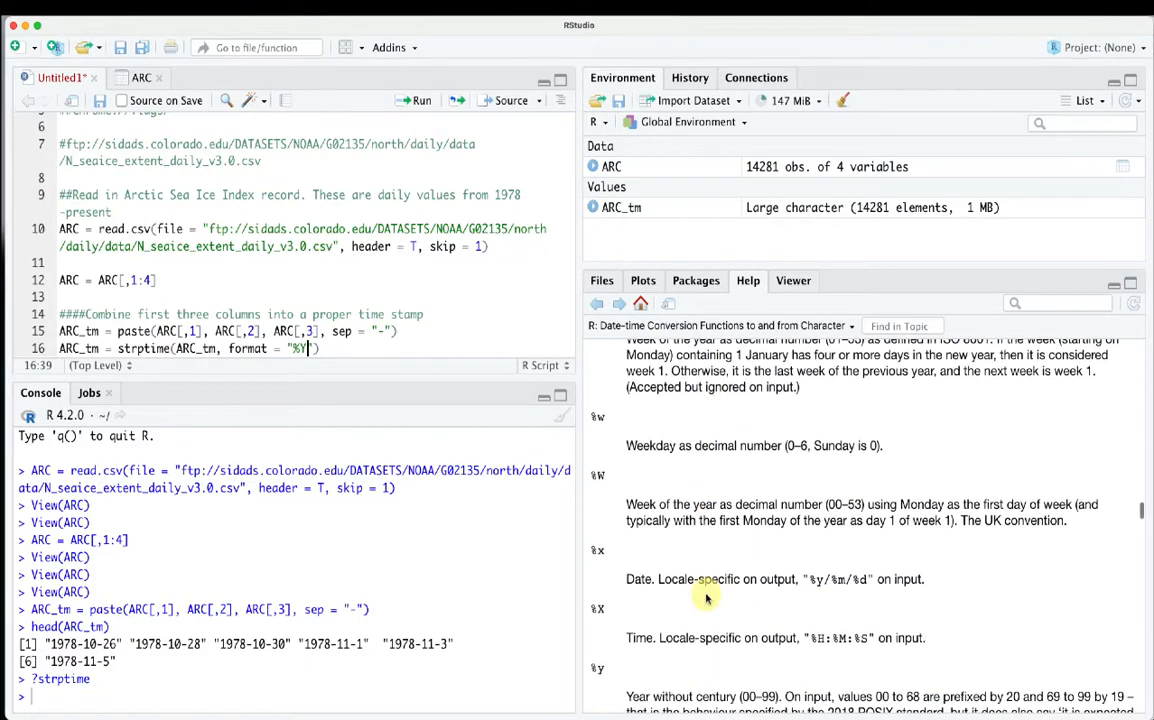
{"action": "scroll", "coordinate": [706, 597], "scroll_direction": "down", "scroll_amount": 8}
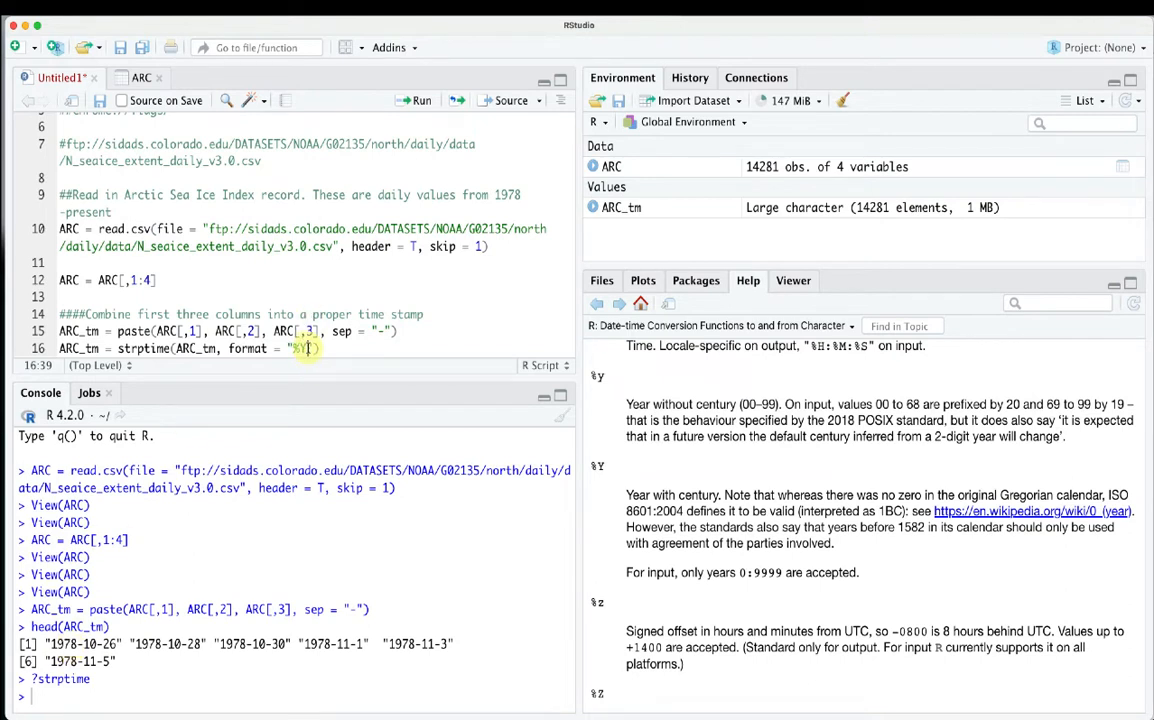
Look up the decimal month code in the help and extend the format string to "%Y-%m-"
{"action": "type", "text": "-%"}
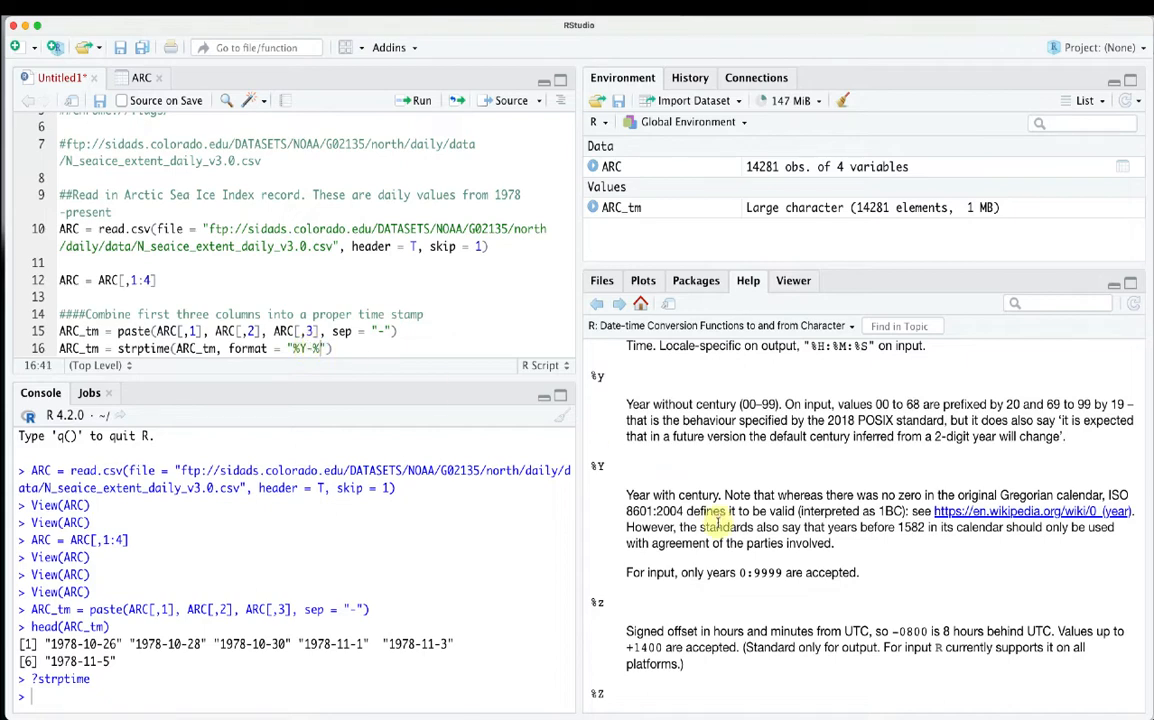
{"action": "scroll", "coordinate": [700, 505], "scroll_direction": "up", "scroll_amount": 10}
{"action": "scroll", "coordinate": [717, 522], "scroll_direction": "up", "scroll_amount": 10}
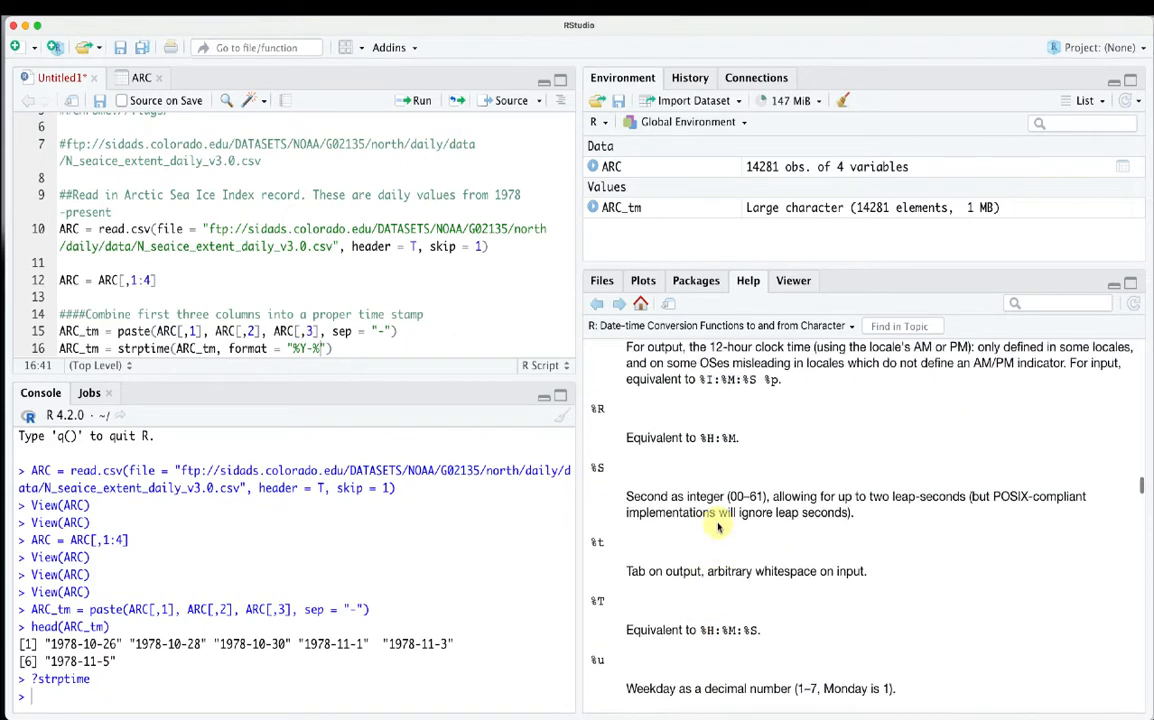
{"action": "scroll", "coordinate": [717, 527], "scroll_direction": "up", "scroll_amount": 3}
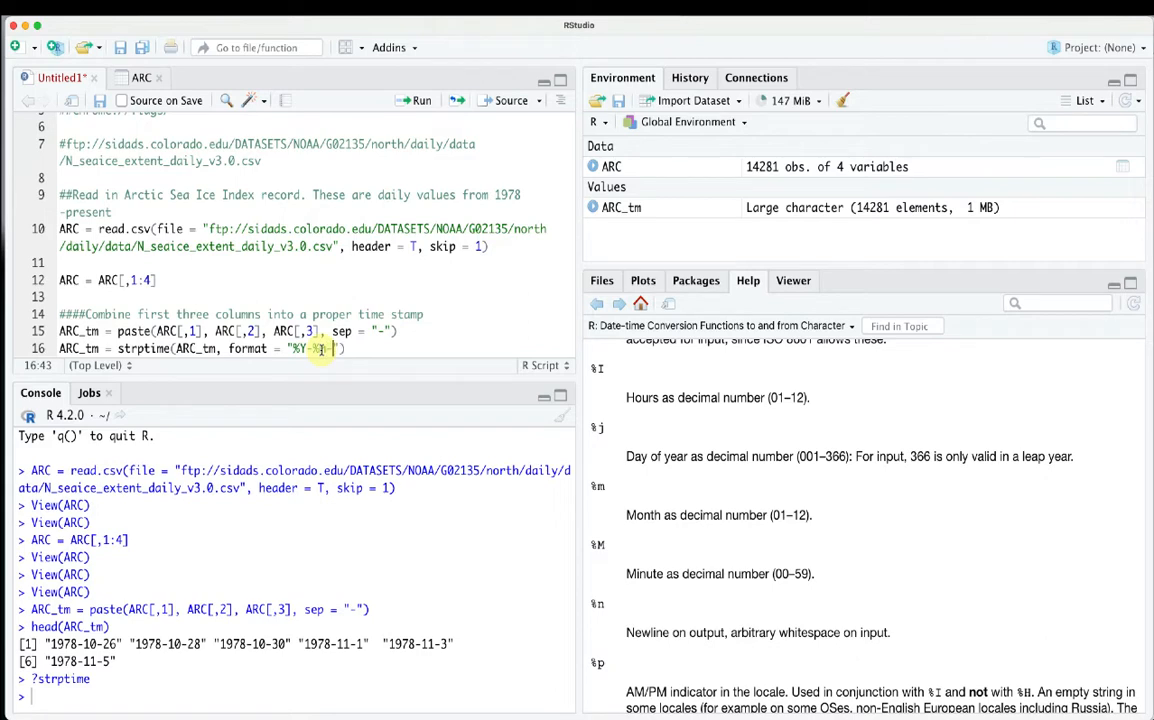
{"action": "type", "text": "m-"}
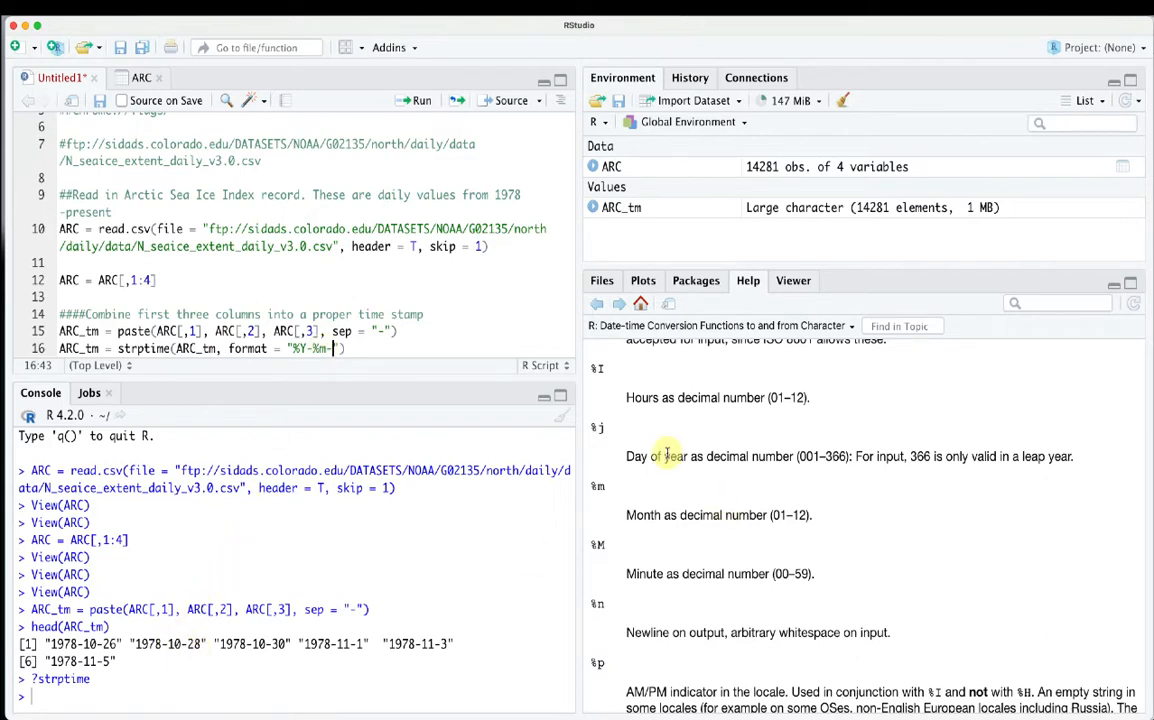
Look up the day-of-month code, complete the format string as "%Y-%m-%d" and add tz = "GMT" to the strptime call
{"action": "scroll", "coordinate": [666, 455], "scroll_direction": "up", "scroll_amount": 10}
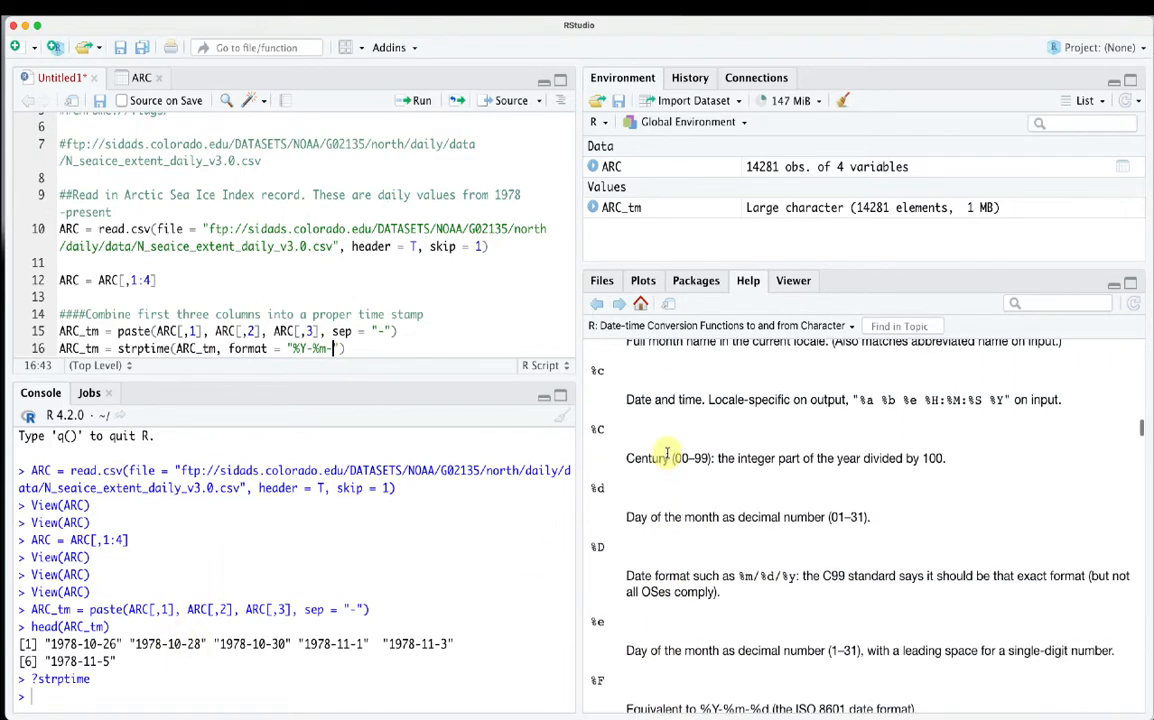
{"action": "scroll", "coordinate": [666, 455], "scroll_direction": "up", "scroll_amount": 1}
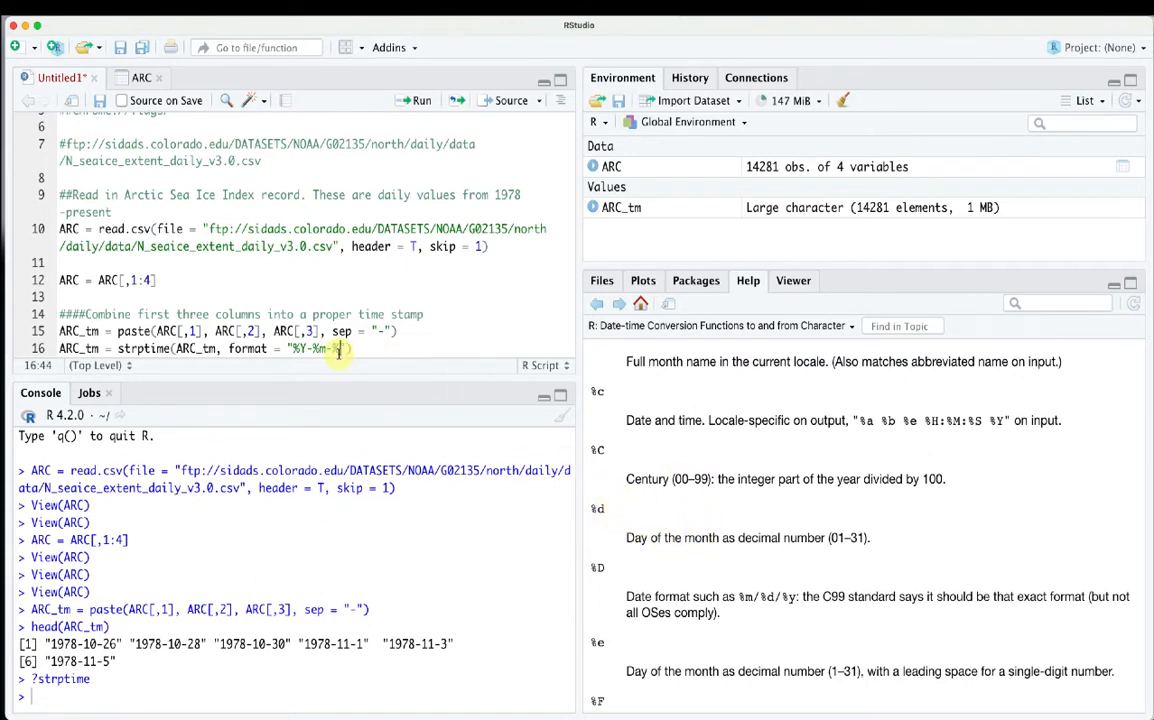
{"action": "type", "text": "d"}
{"action": "type", "text": "z "}
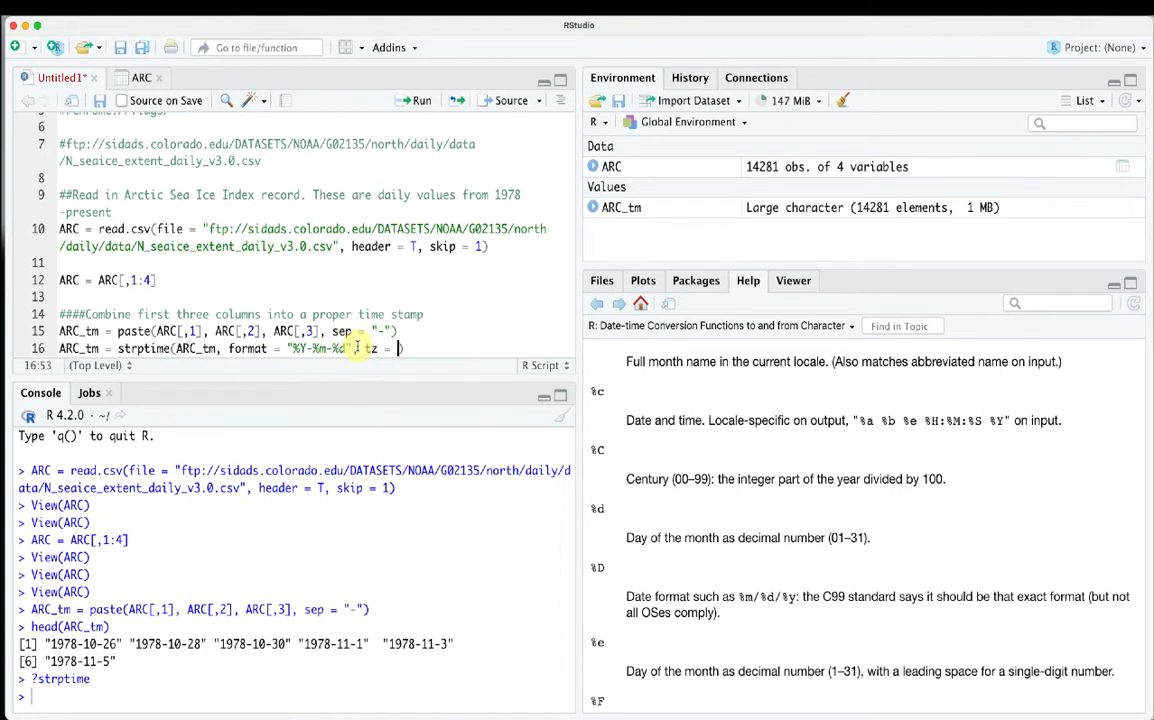
{"action": "type", "text": "= \"GMT"}
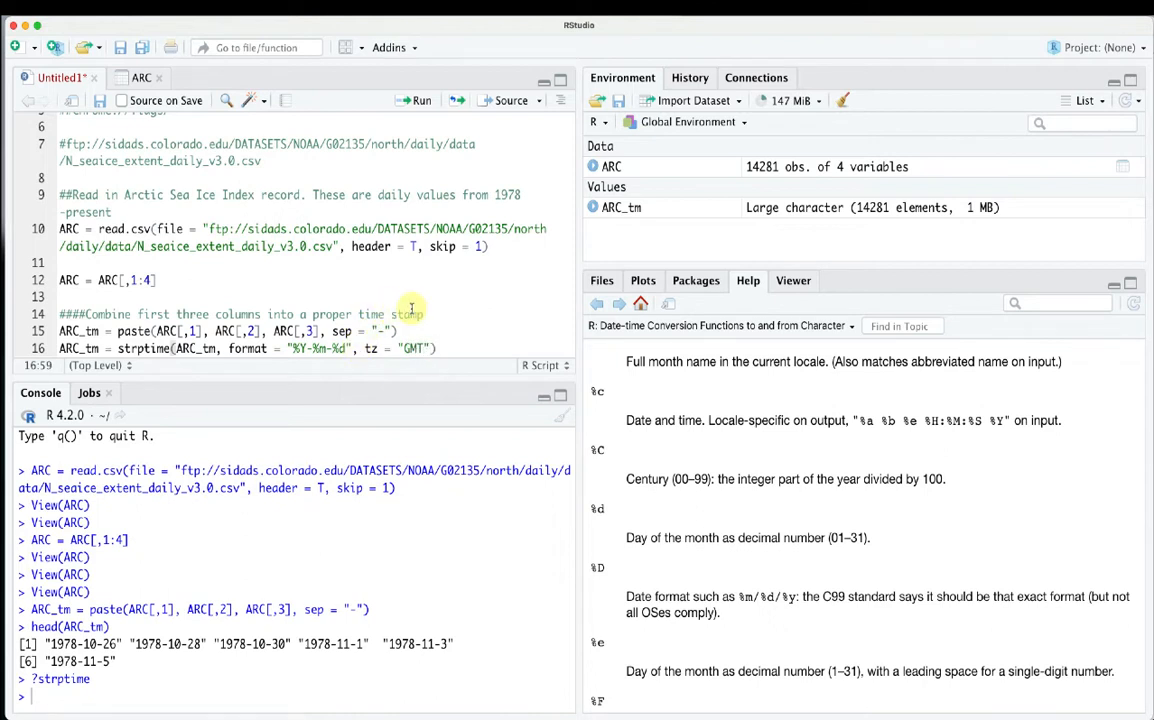
Run the strptime call on line 16 to convert ARC_tm into time stamps
{"action": "scroll", "coordinate": [410, 309], "scroll_direction": "down", "scroll_amount": 1}
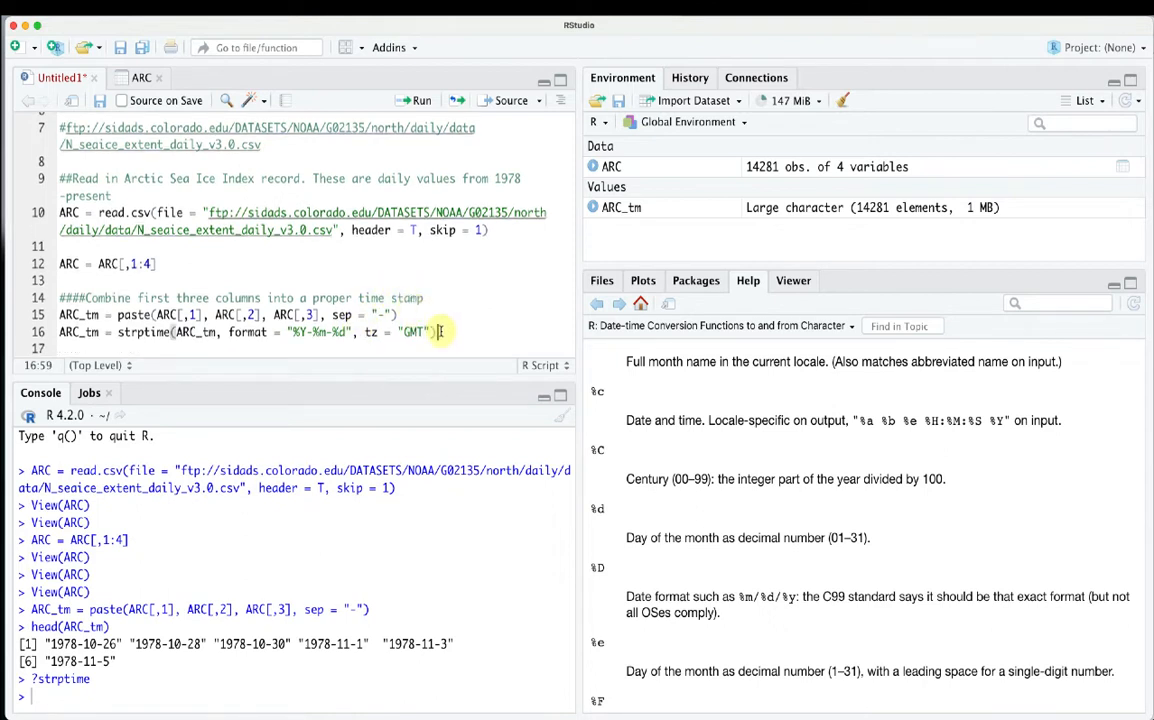
{"action": "left_click_drag", "start_coordinate": [443, 332], "coordinate": [60, 332]}
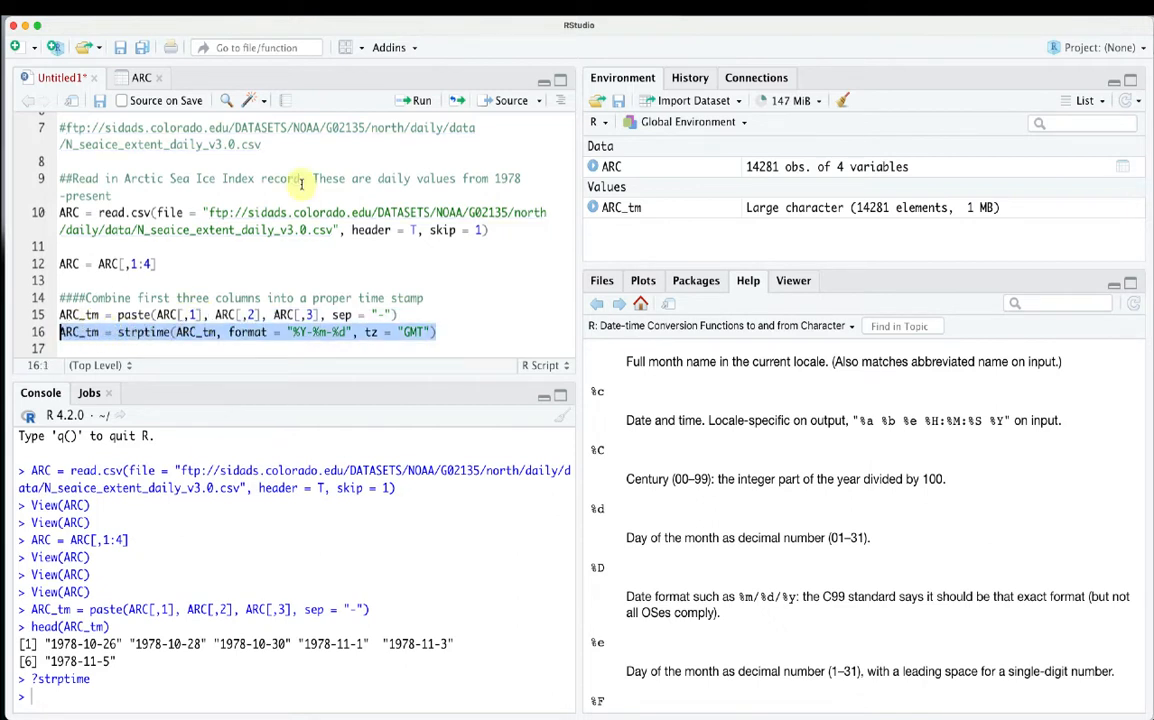
{"action": "left_click", "coordinate": [412, 100]}
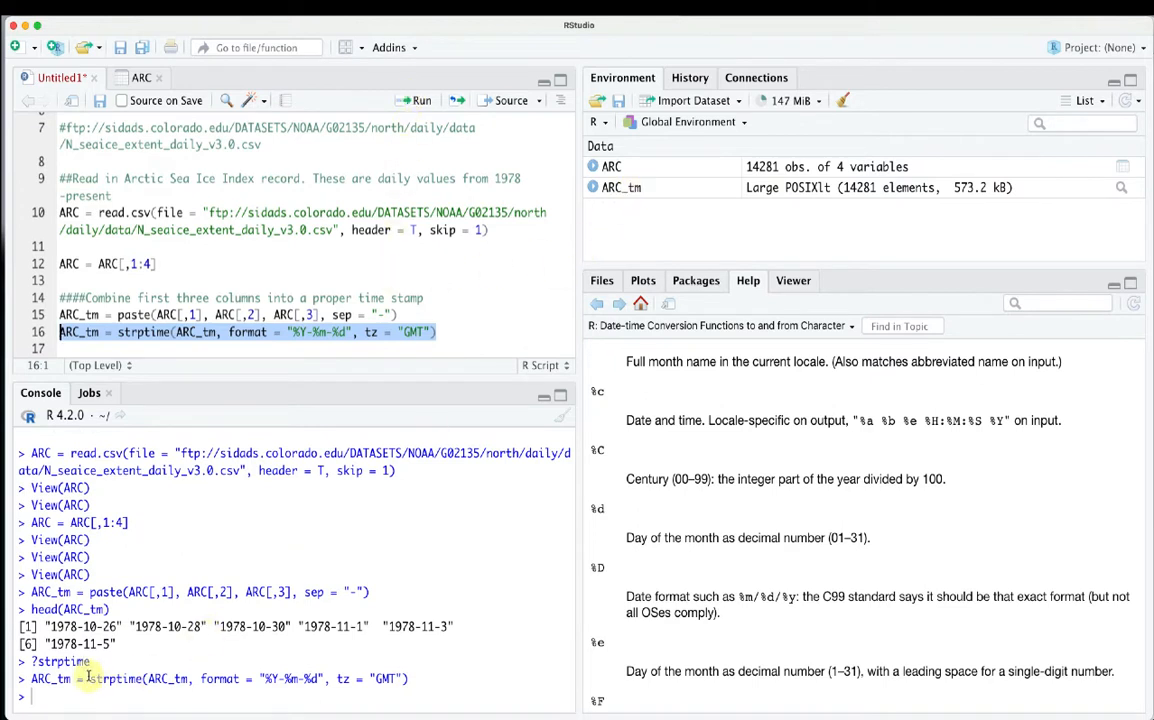
Inspect the first converted time stamps by running head(ARC_tm) in the console
{"action": "left_click", "coordinate": [62, 692]}
{"action": "type", "text": "head("}
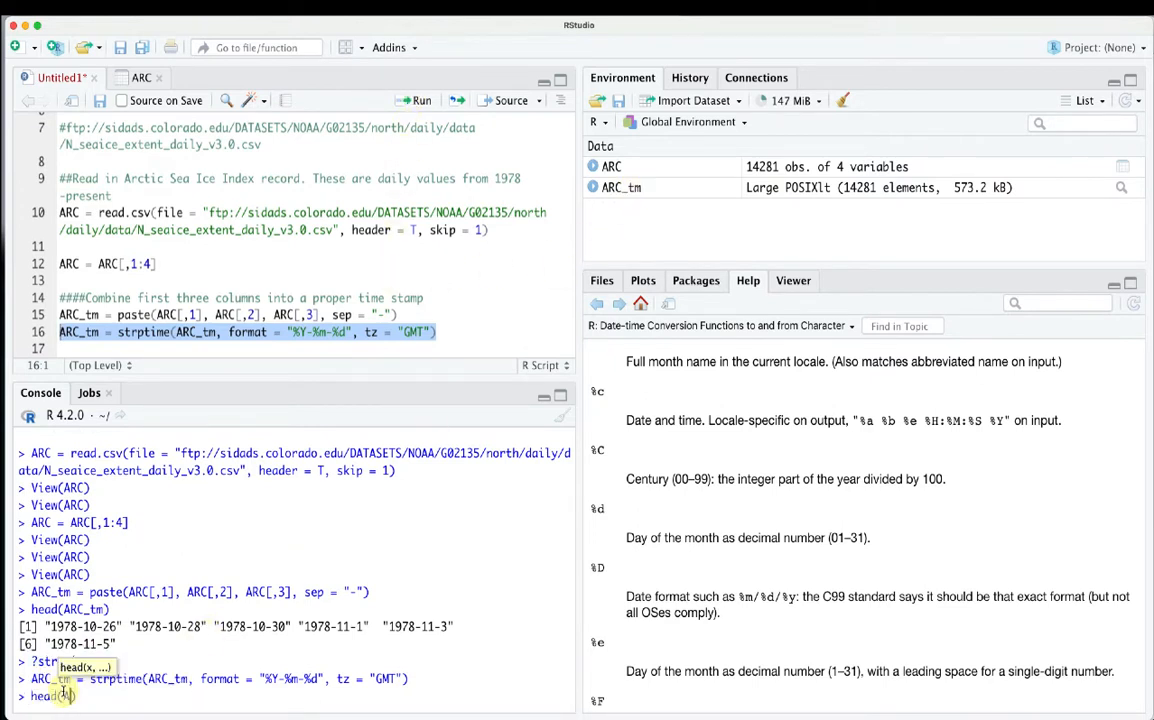
{"action": "type", "text": "ARC_tm"}
{"action": "key", "text": "Return"}
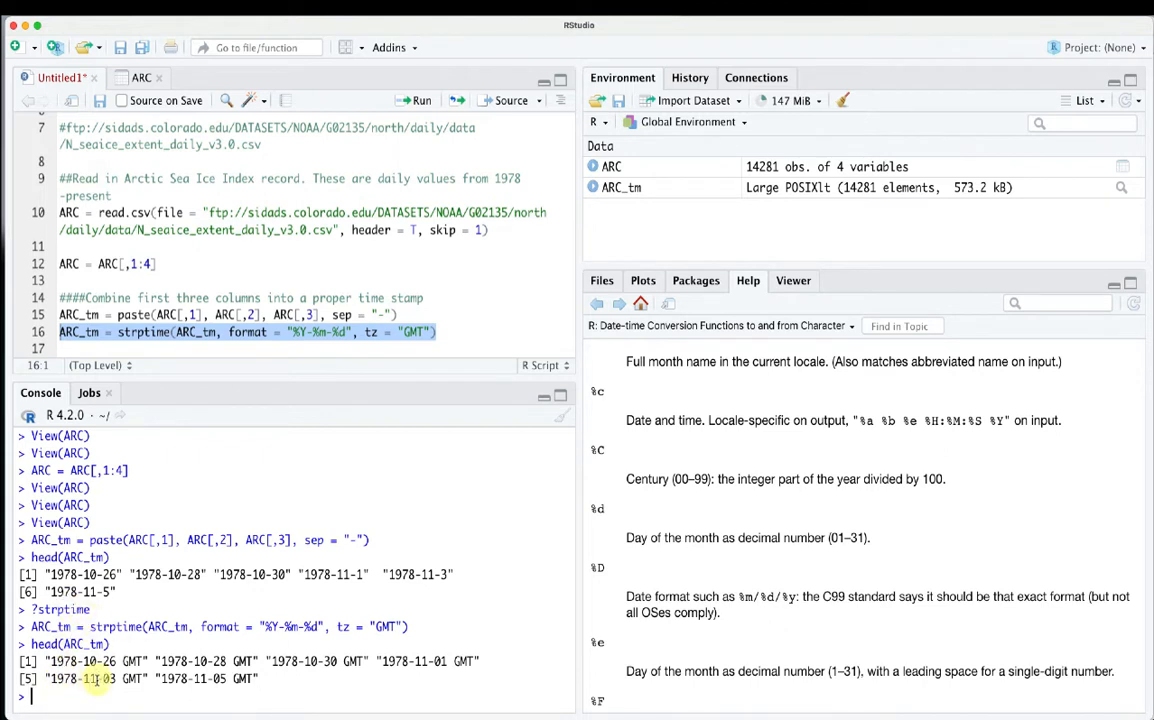
Review the ARC table and add ARC_SIE = ARC[,4] on line 18 of the script
{"action": "left_click", "coordinate": [611, 167]}
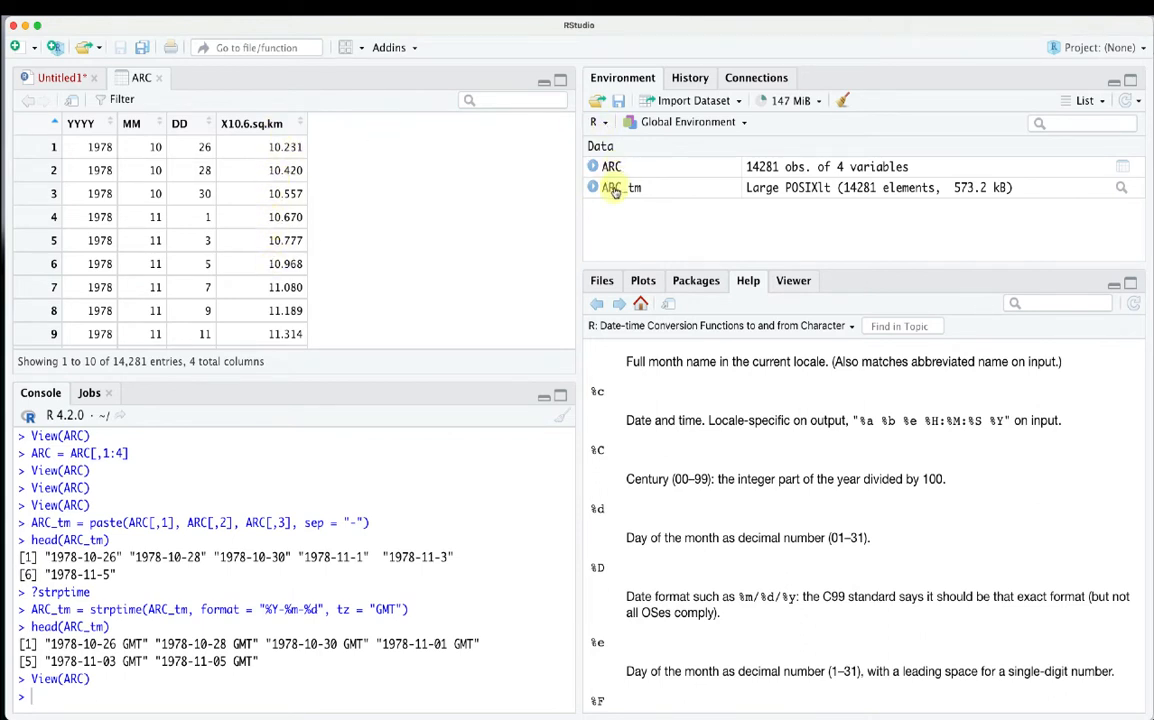
{"action": "left_click", "coordinate": [69, 81]}
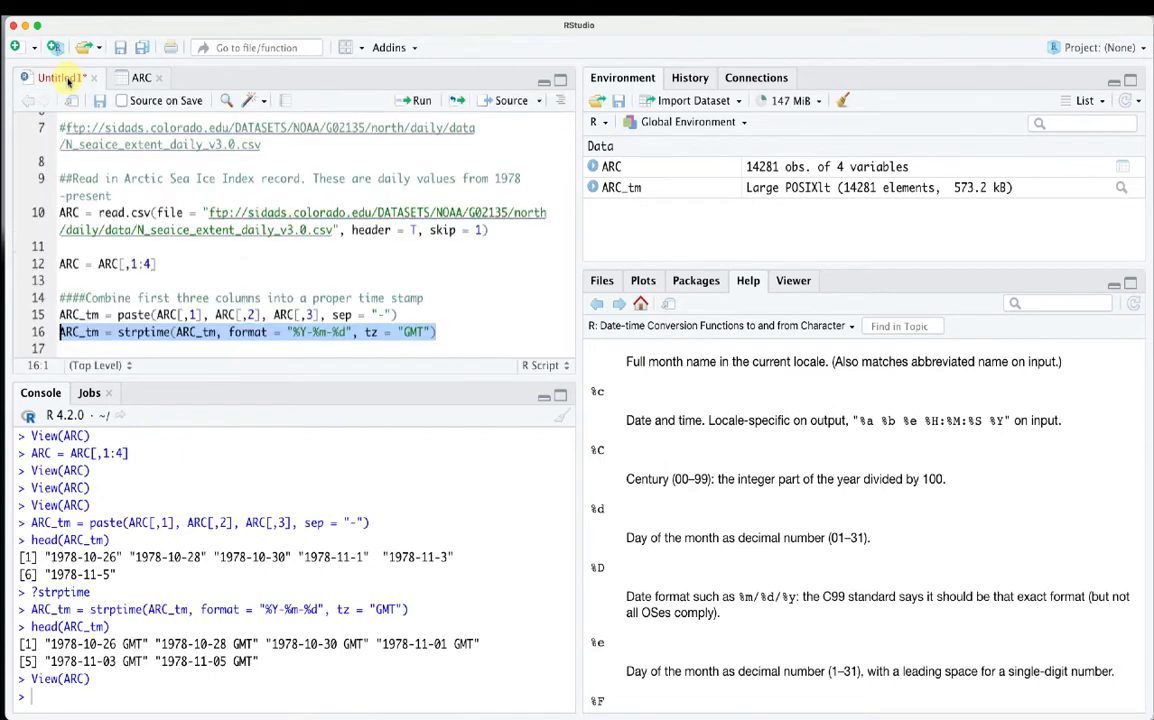
{"action": "left_click", "coordinate": [445, 331]}
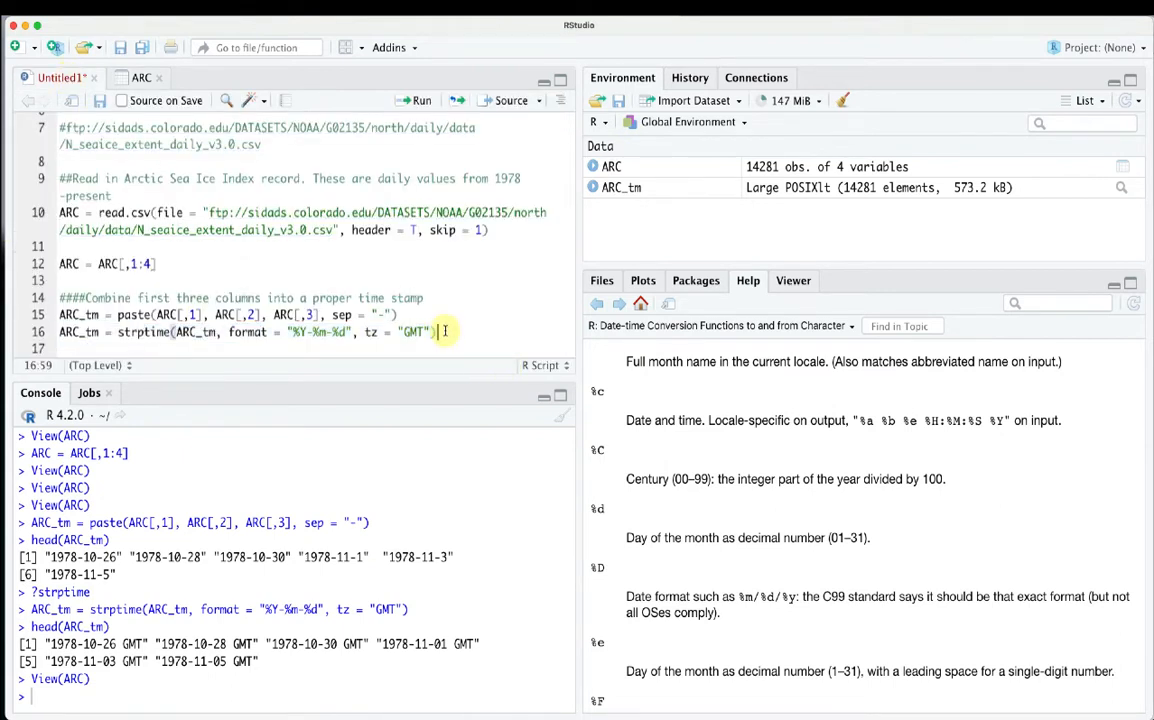
{"action": "key", "text": "Return"}
{"action": "key", "text": "Return"}
{"action": "type", "text": "ARC"}
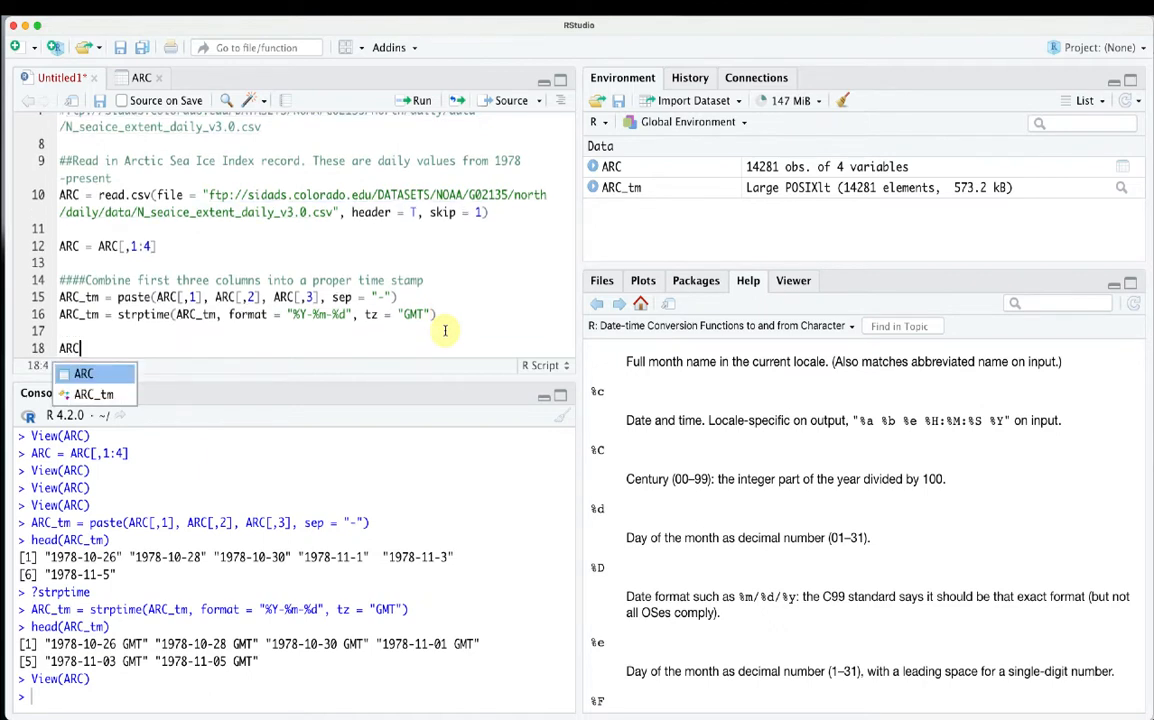
{"action": "type", "text": "_SIE "}
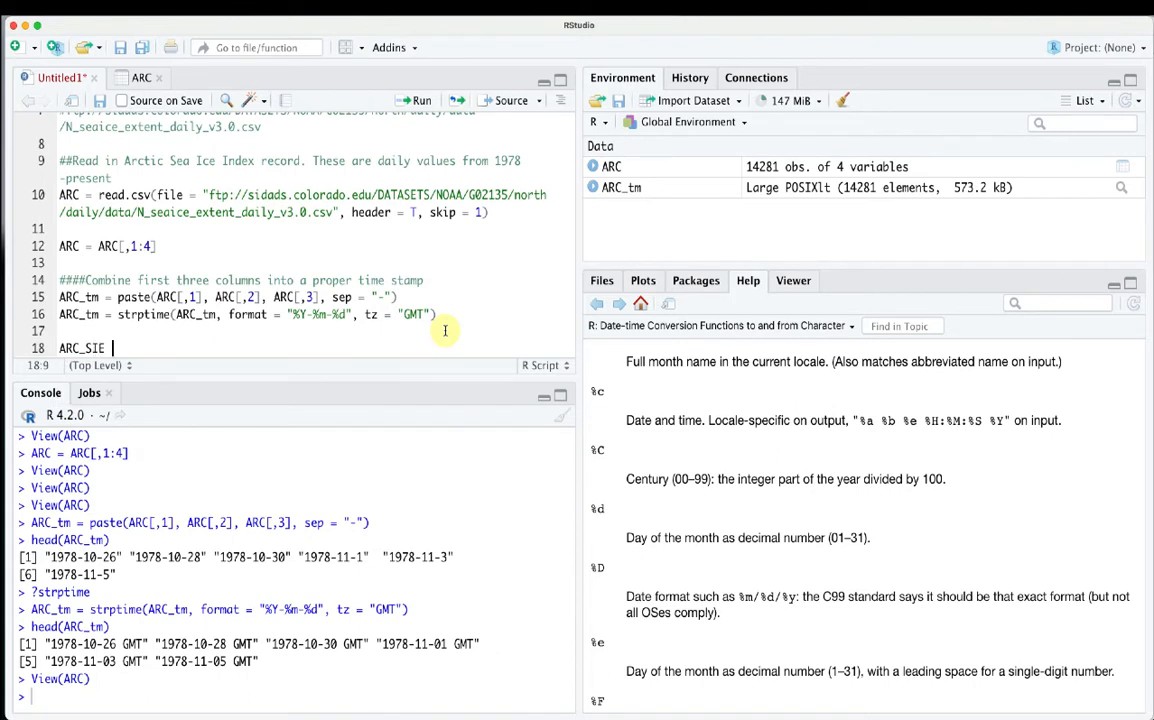
{"action": "type", "text": "= ARC[,4"}
Check the fourth column in the ARC table and run line 18 to create ARC_SIE
{"action": "left_click", "coordinate": [611, 167]}
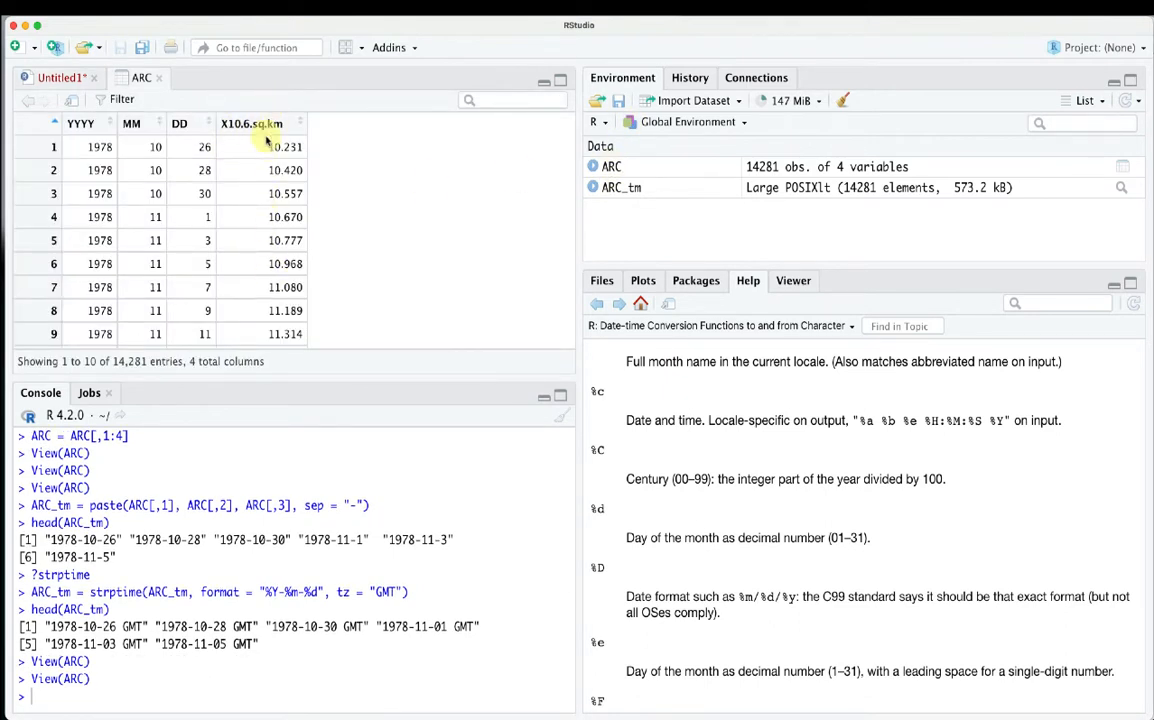
{"action": "left_click", "coordinate": [62, 77]}
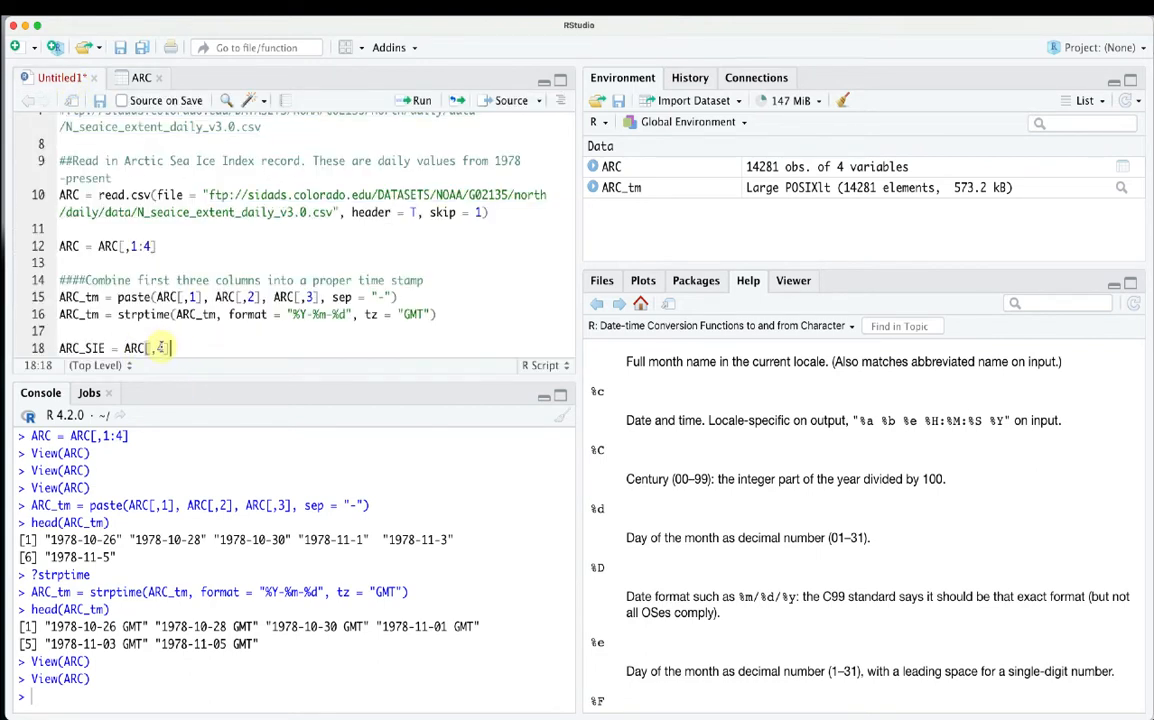
{"action": "left_click_drag", "start_coordinate": [160, 347], "coordinate": [58, 347]}
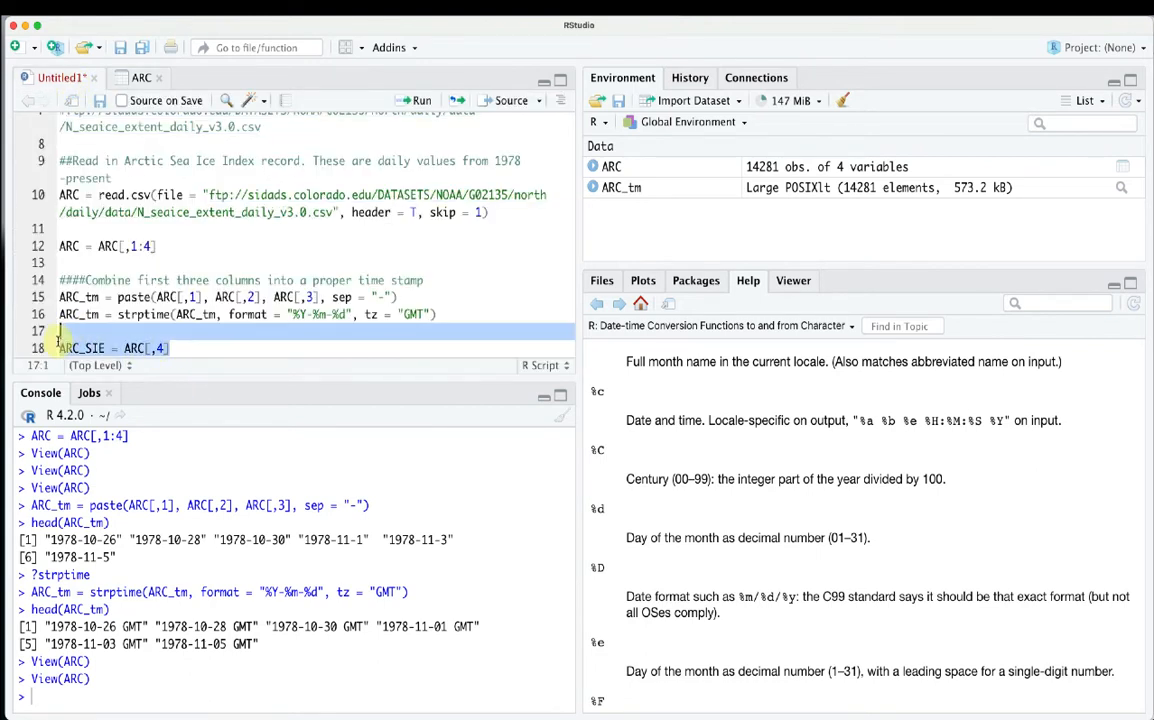
{"action": "left_click", "coordinate": [416, 101]}
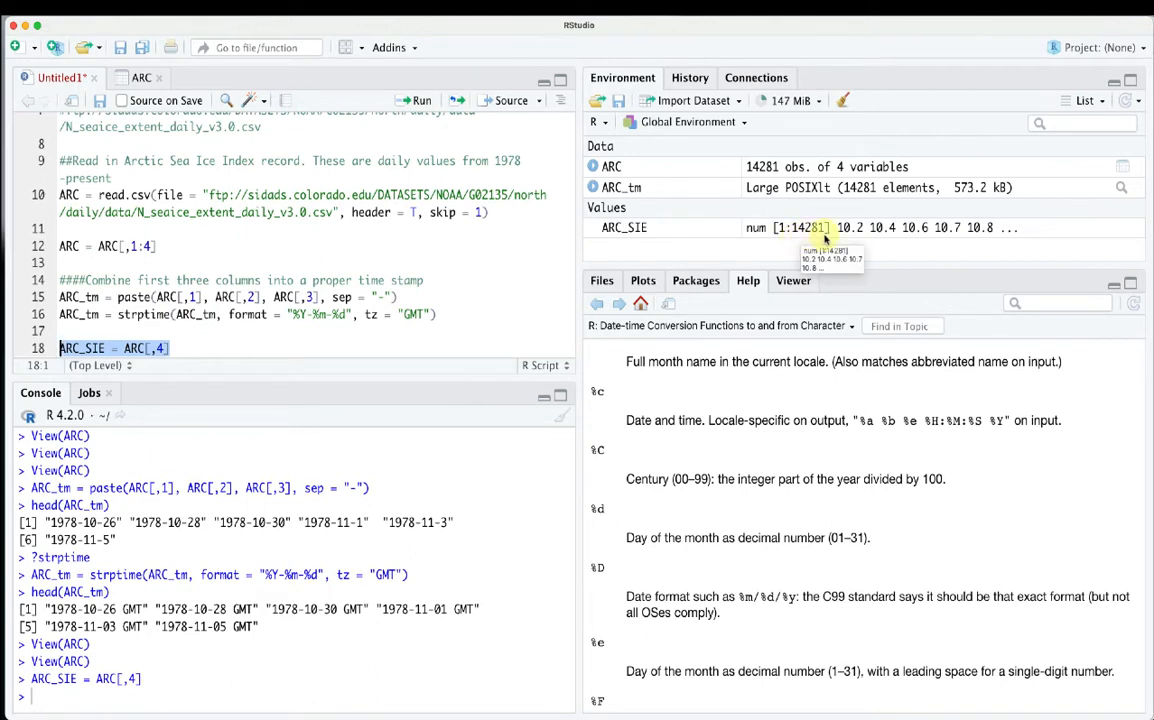
Add three blank lines to the script below the ARC_SIE assignment
{"action": "key", "text": "Return"}
{"action": "left_click", "coordinate": [170, 348]}
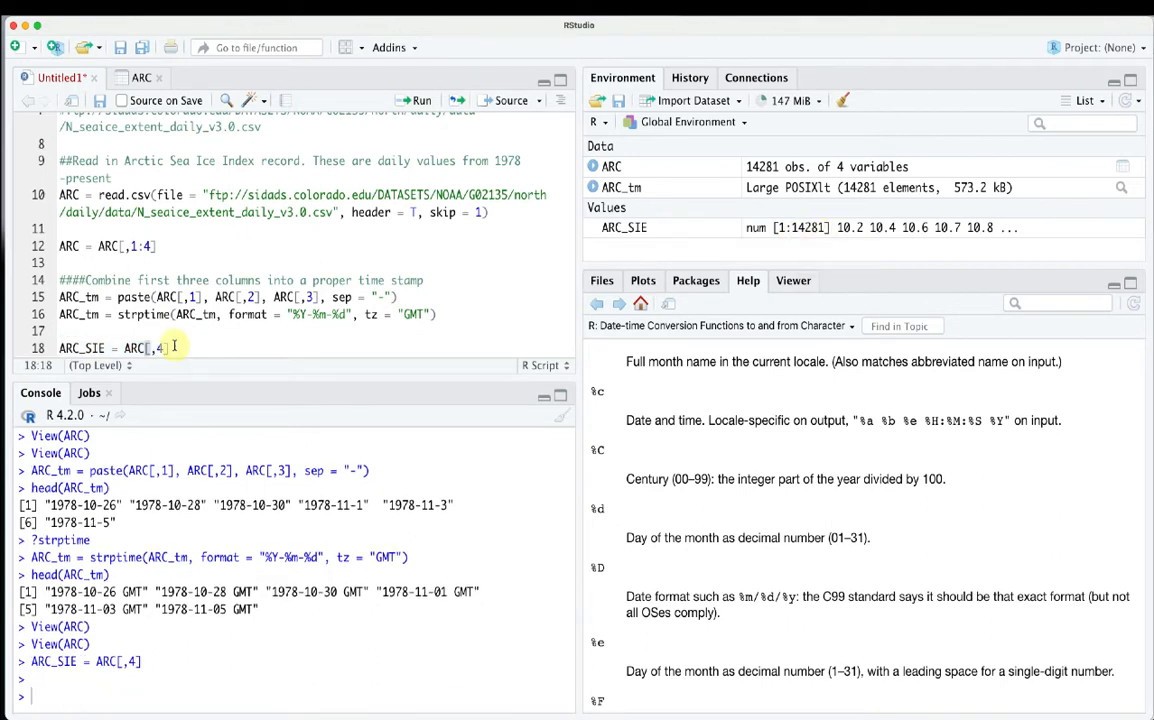
{"action": "key", "text": "Return"}
{"action": "key", "text": "Return"}
{"action": "key", "text": "Return"}
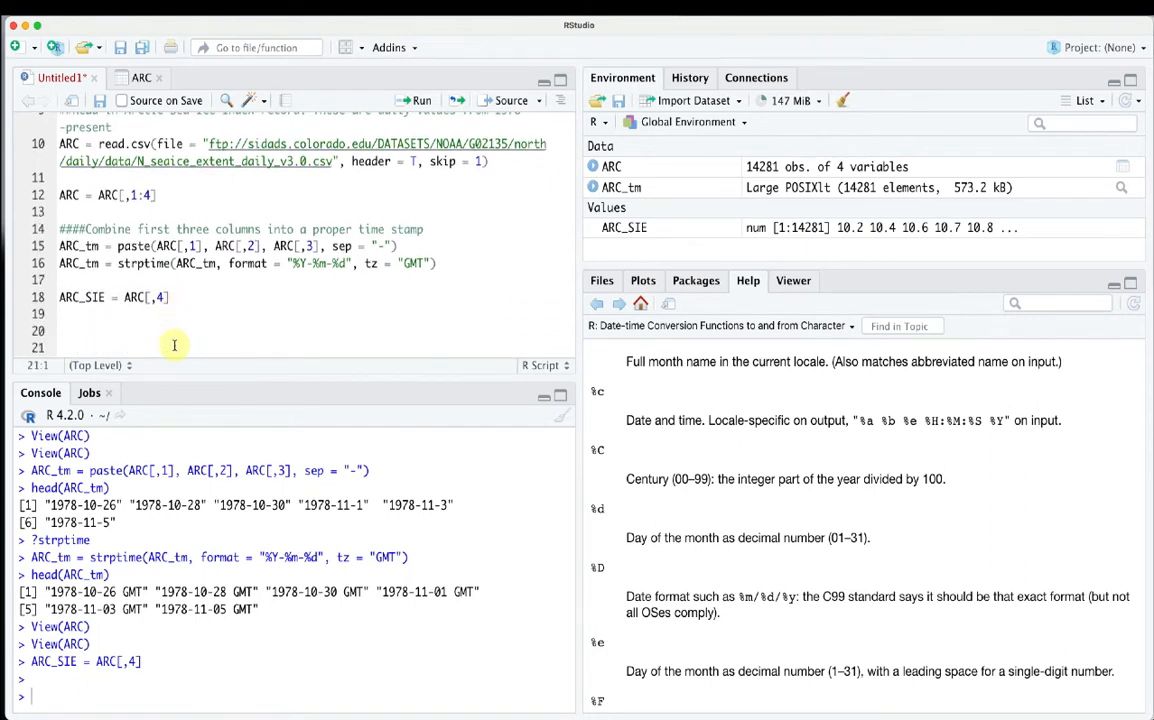
Start an ANT line on line 21 and add the comment "##Read in Antarctic Sea Ice Index record. These are daily values from 1978-present" above it
{"action": "type", "text": "ANT"}
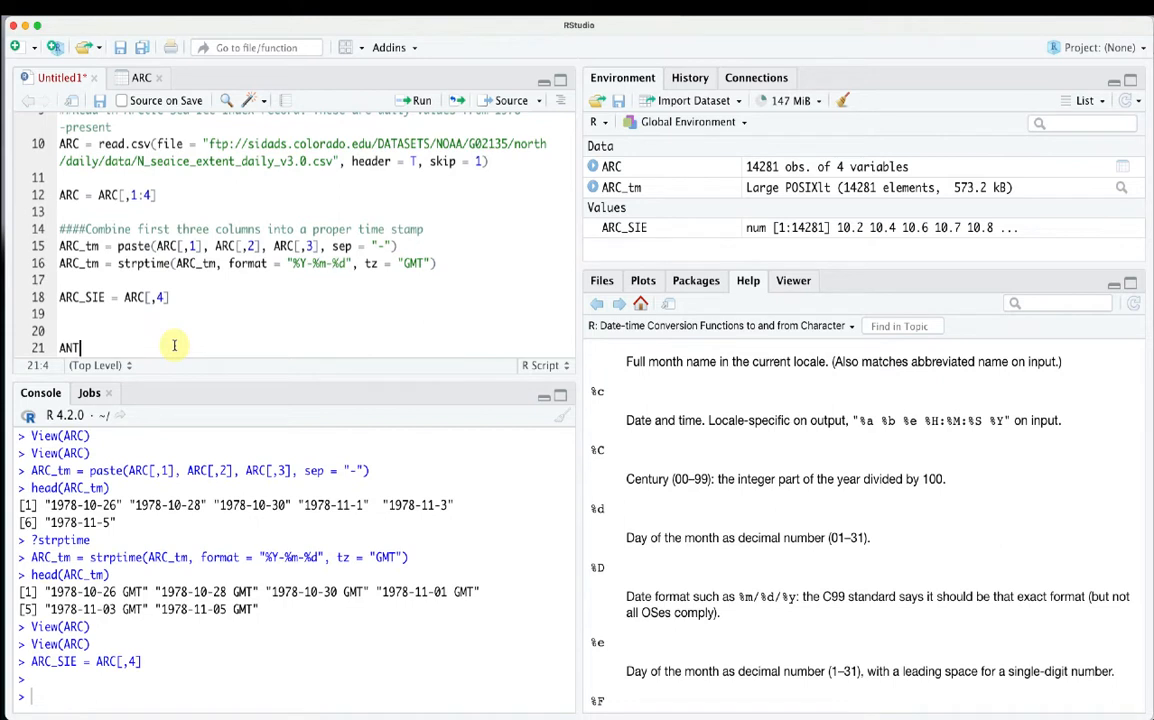
{"action": "key", "text": "Up"}
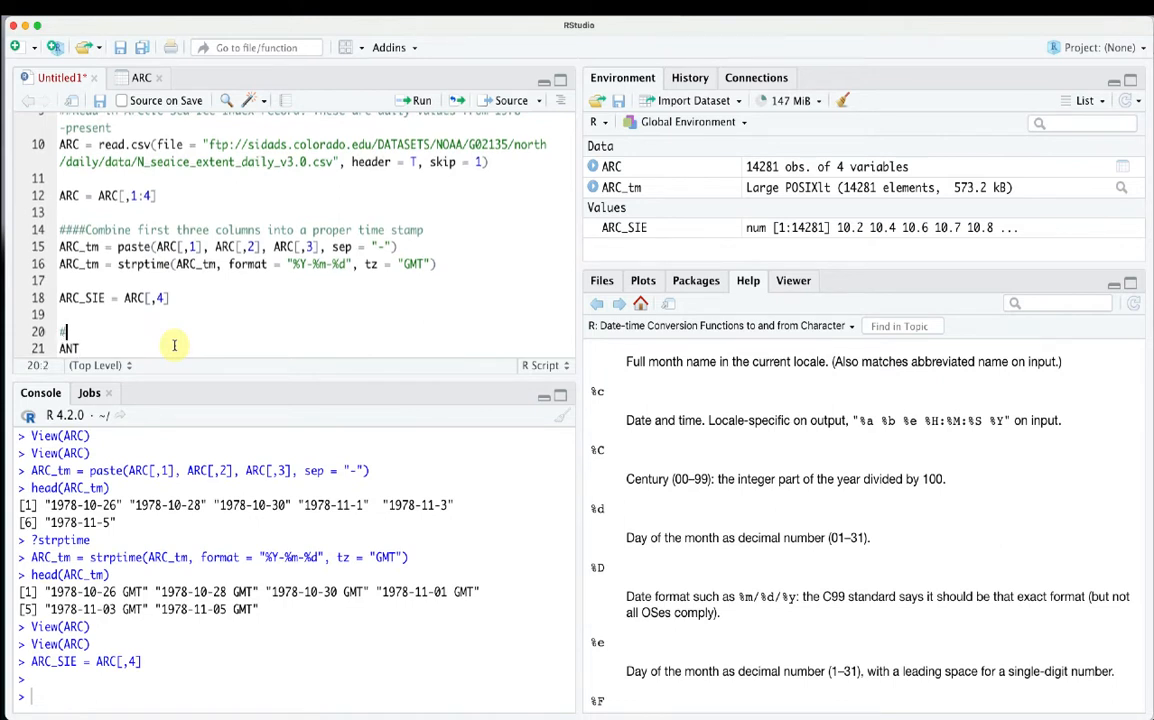
{"action": "scroll", "coordinate": [181, 283], "scroll_direction": "up", "scroll_amount": 3}
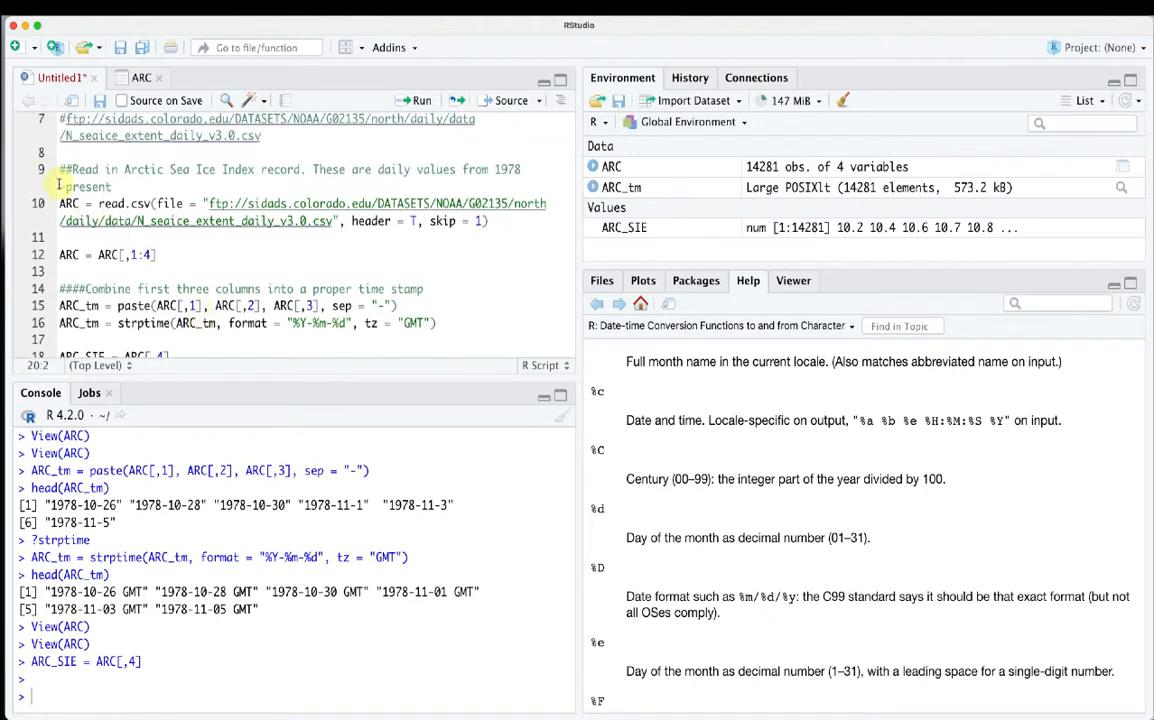
{"action": "left_click_drag", "start_coordinate": [59, 169], "coordinate": [113, 186]}
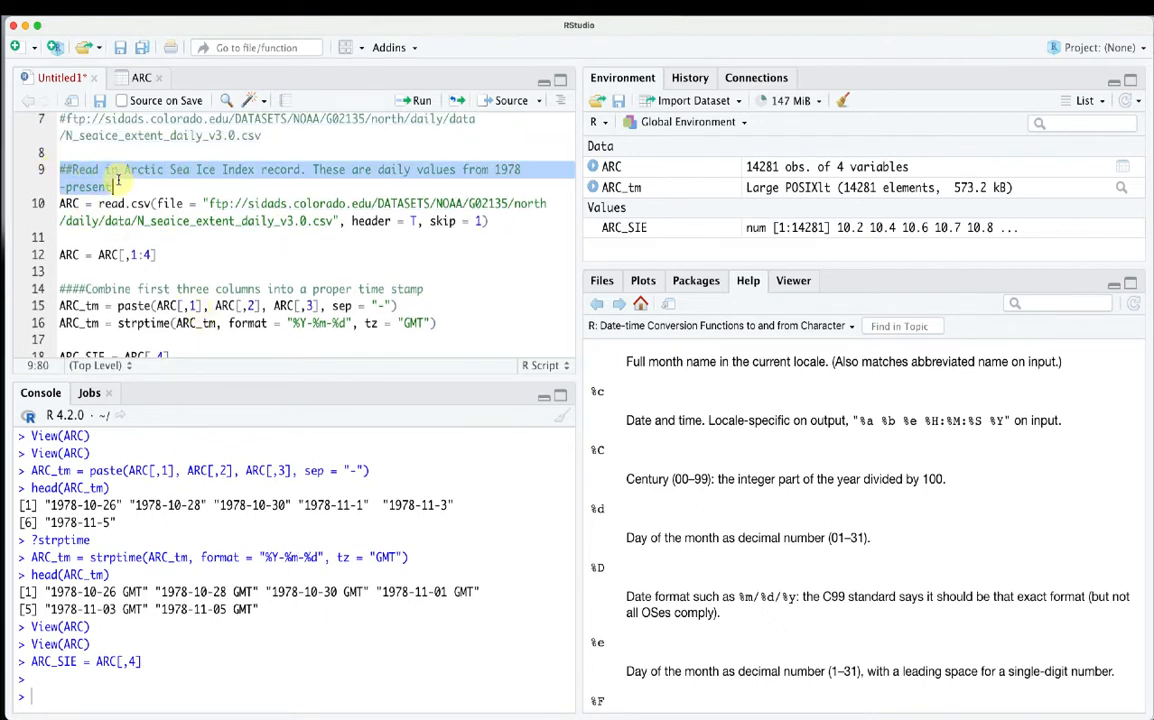
{"action": "scroll", "coordinate": [104, 170], "scroll_direction": "down", "scroll_amount": 2}
{"action": "left_click", "coordinate": [77, 314]}
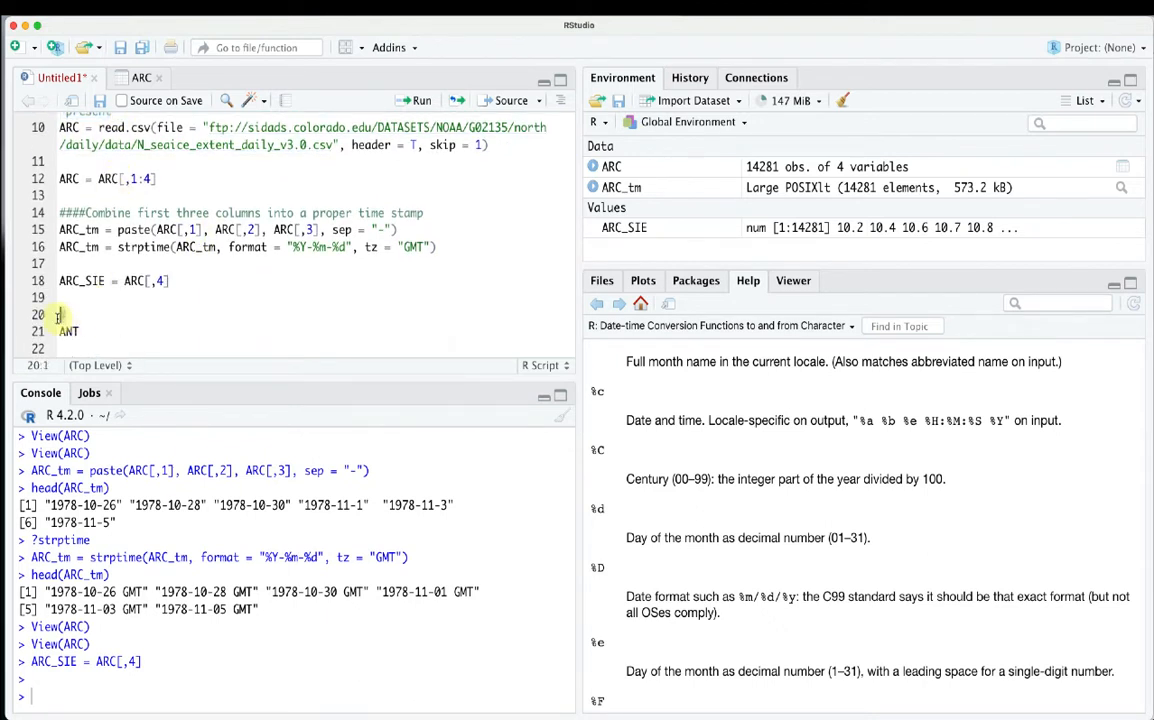
{"action": "type", "text": "#Read in Arctic Sea Ice Index record. These are daily values from 1978-present"}
{"action": "left_click_drag", "start_coordinate": [125, 314], "coordinate": [160, 314]}
{"action": "type", "text": "Antarctic"}
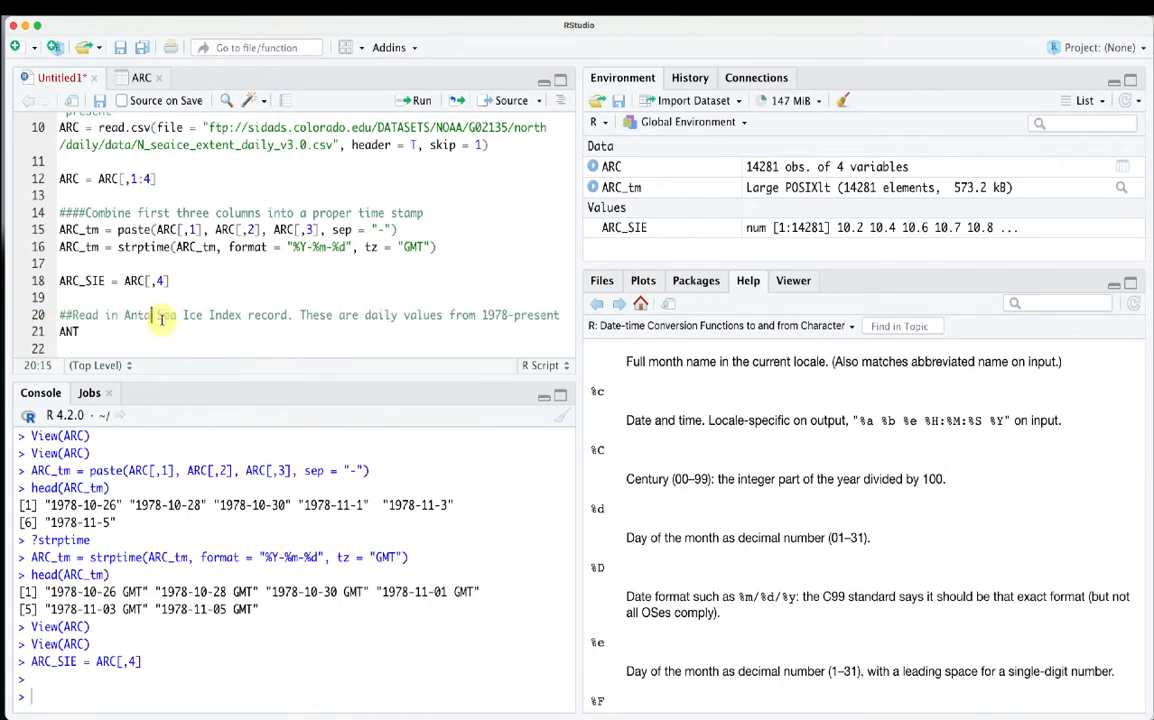
{"action": "left_click", "coordinate": [106, 348]}
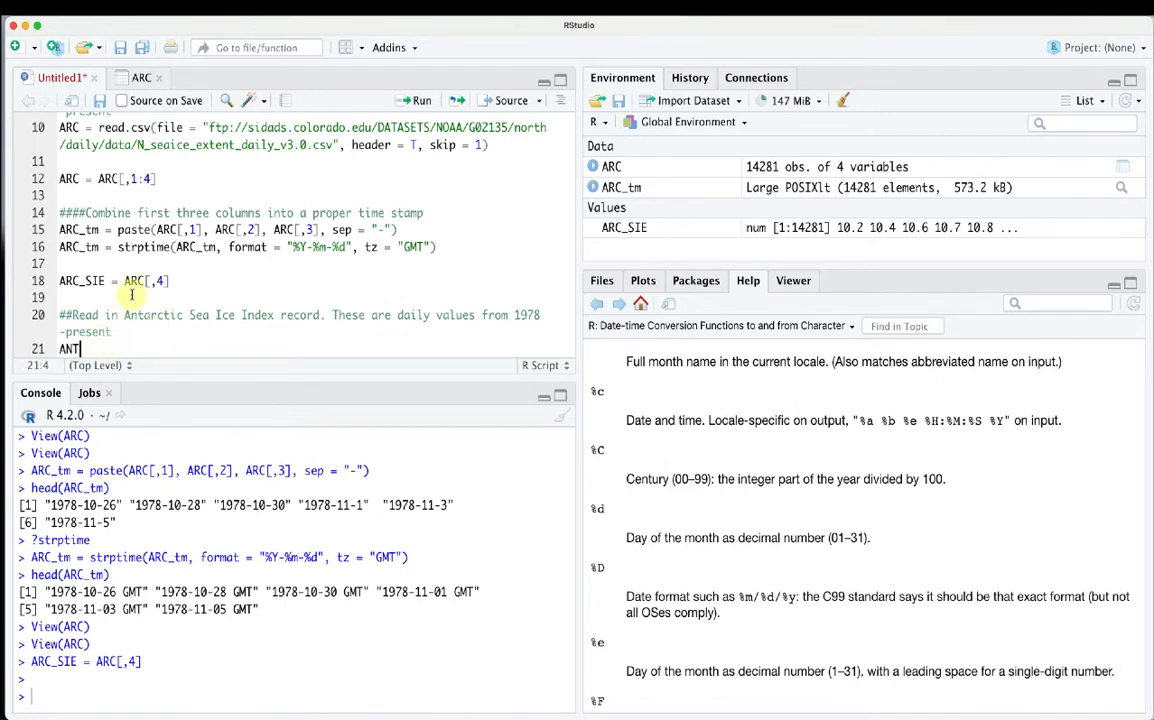
Switch to the browser's FTP index, go to G02135/south/daily/data, and copy the link address of S_seaice_extent_daily_v3.0.csv
{"action": "scroll", "coordinate": [184, 204], "scroll_direction": "up", "scroll_amount": 1}
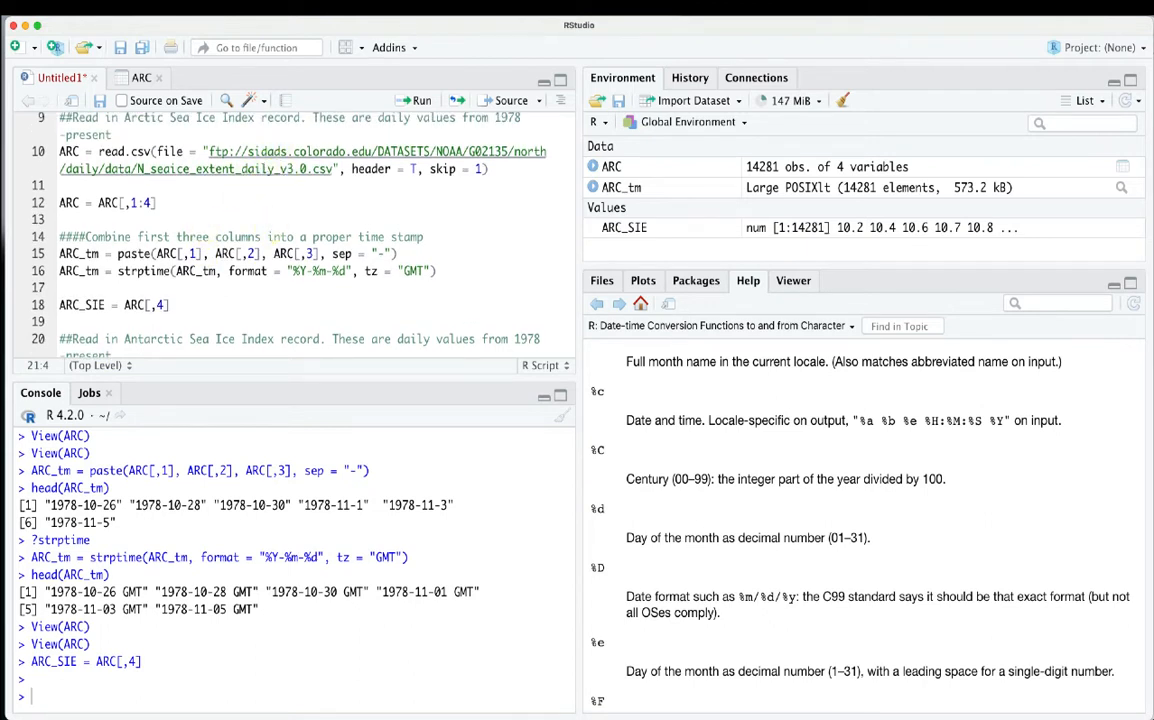
{"action": "key", "text": "super+Tab"}
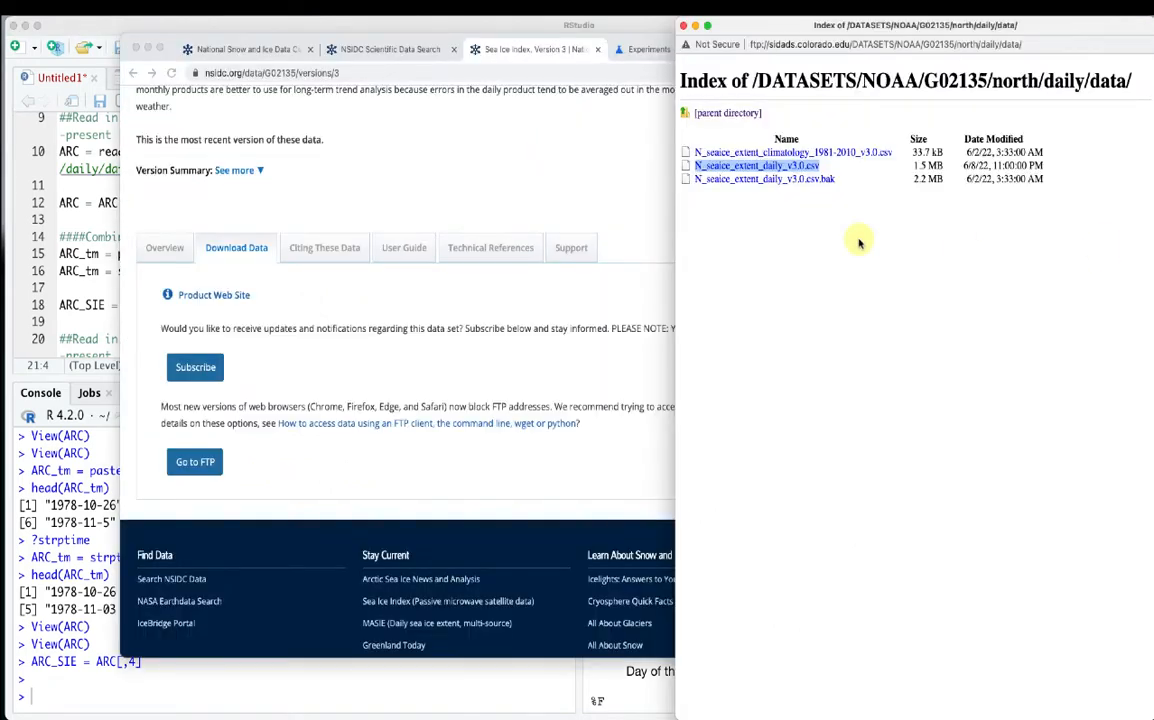
{"action": "left_click", "coordinate": [788, 236]}
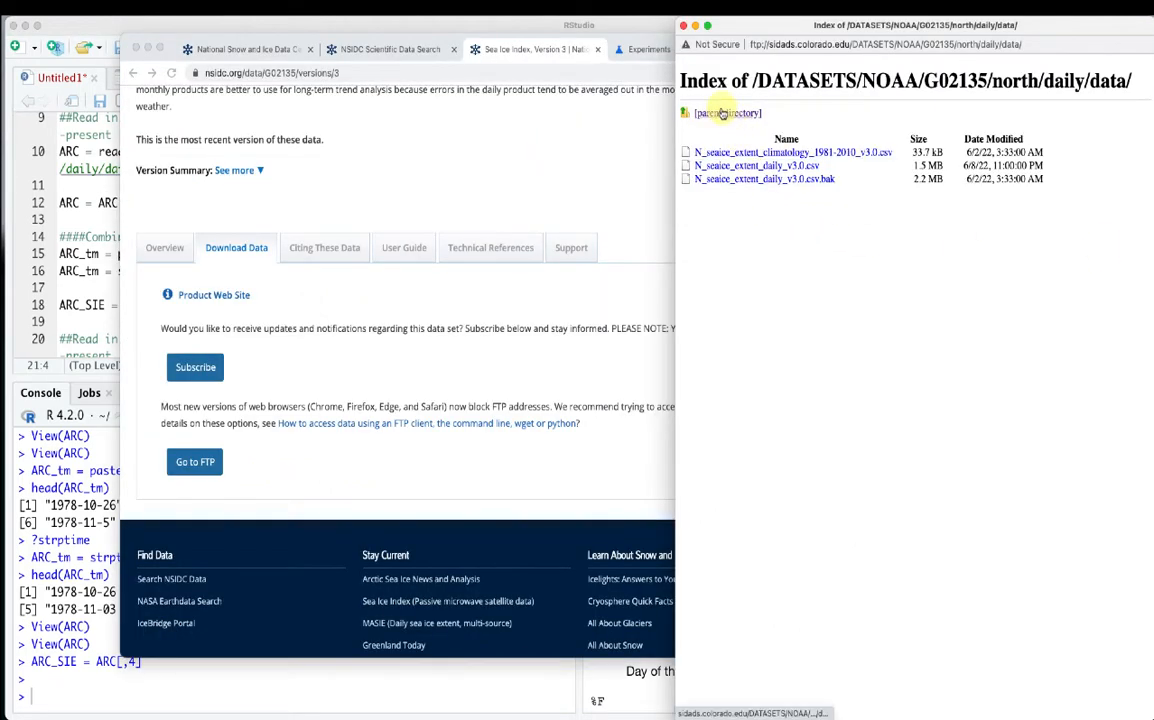
{"action": "left_click", "coordinate": [722, 113]}
{"action": "left_click", "coordinate": [714, 114]}
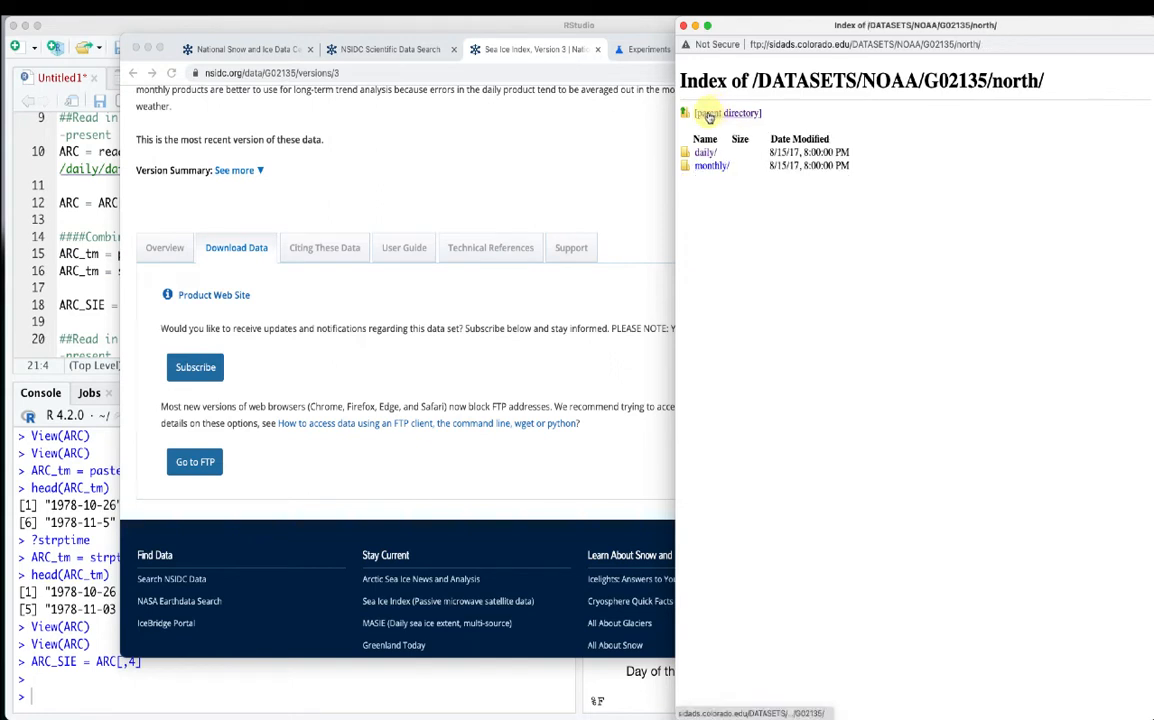
{"action": "left_click", "coordinate": [707, 115]}
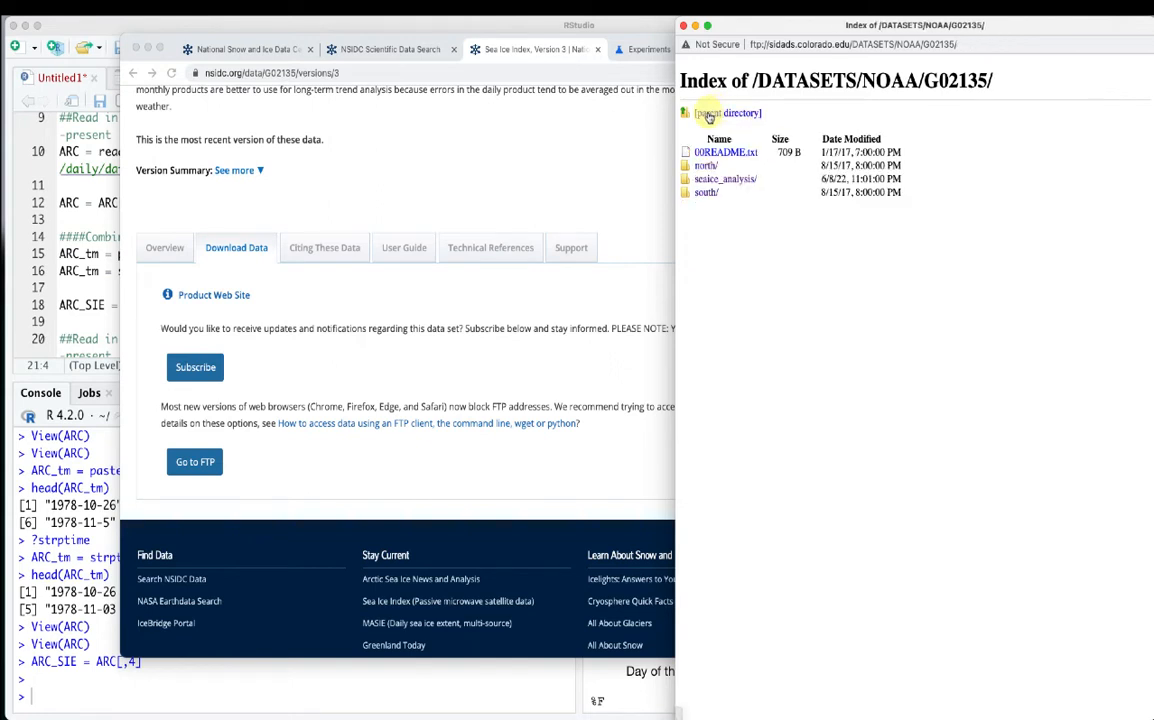
{"action": "left_click", "coordinate": [705, 197]}
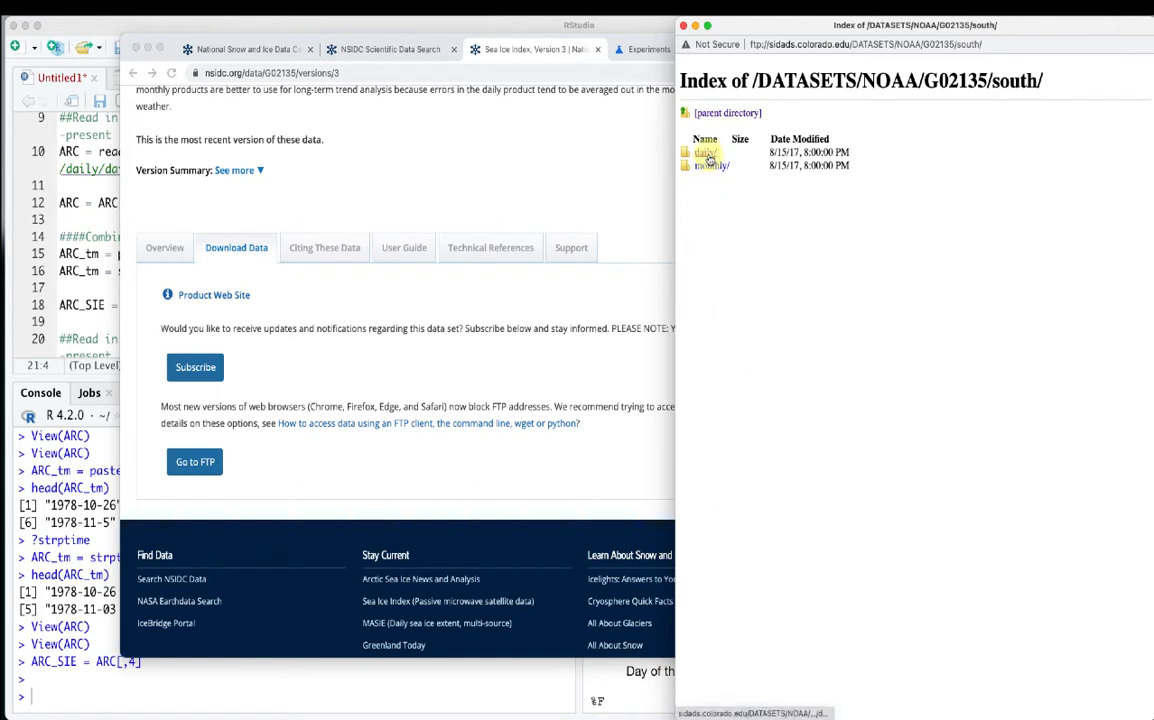
{"action": "left_click", "coordinate": [705, 153]}
{"action": "left_click", "coordinate": [706, 154]}
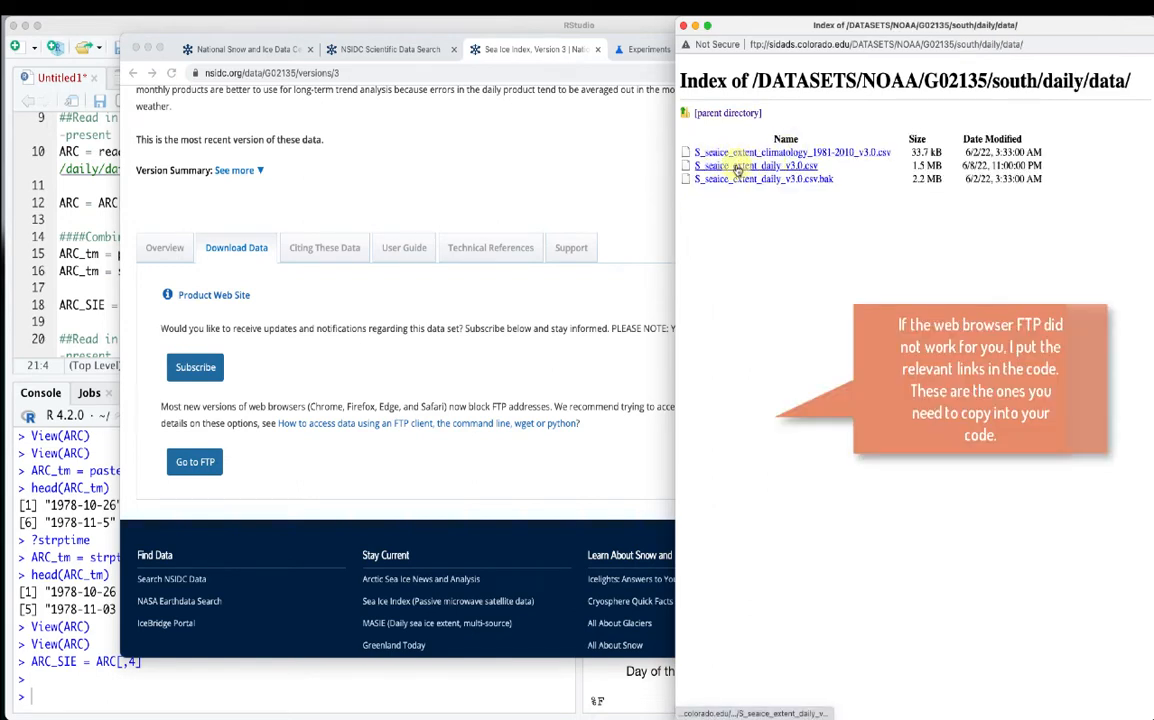
{"action": "right_click", "coordinate": [738, 168]}
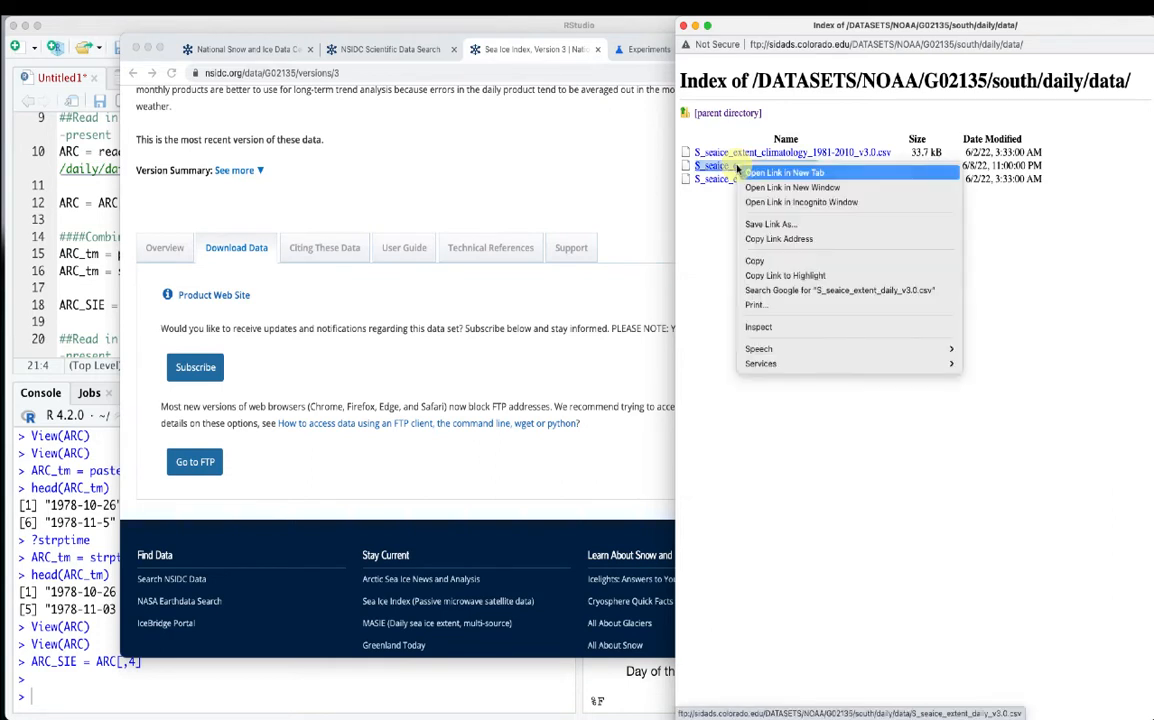
{"action": "left_click", "coordinate": [778, 240]}
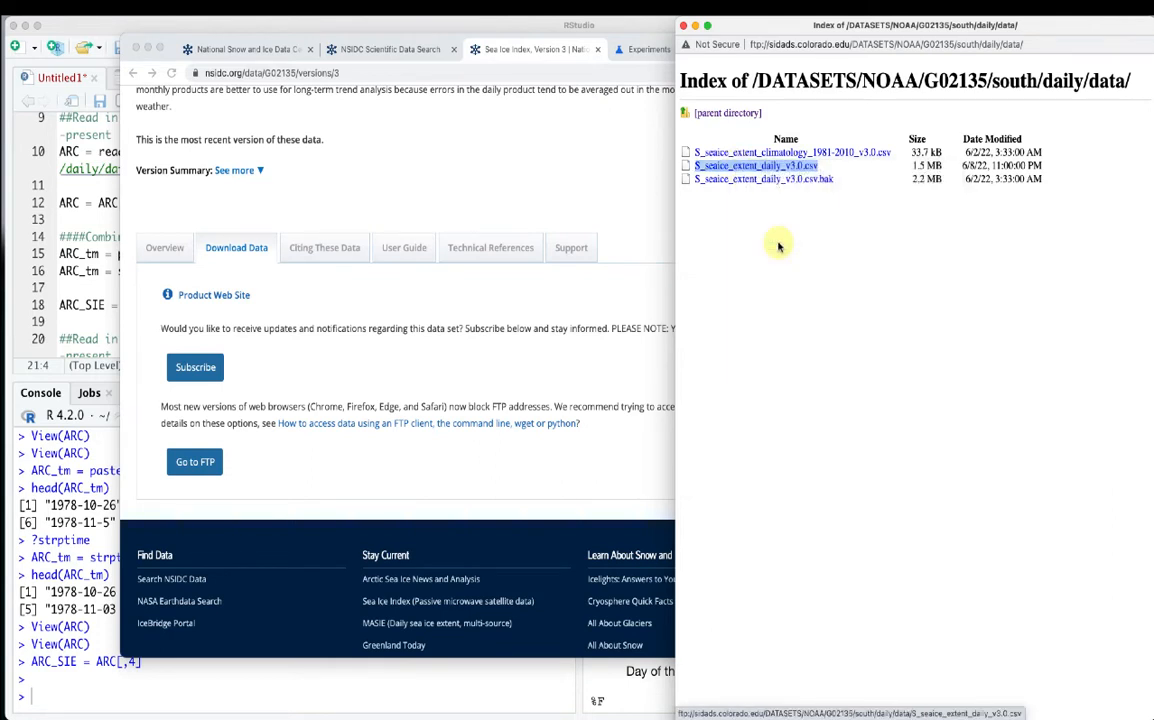
Return to RStudio and paste the copied FTP link as a # comment below the Antarctic comment, followed by a blank line
{"action": "left_click", "coordinate": [95, 338]}
{"action": "scroll", "coordinate": [192, 336], "scroll_direction": "down", "scroll_amount": 2}
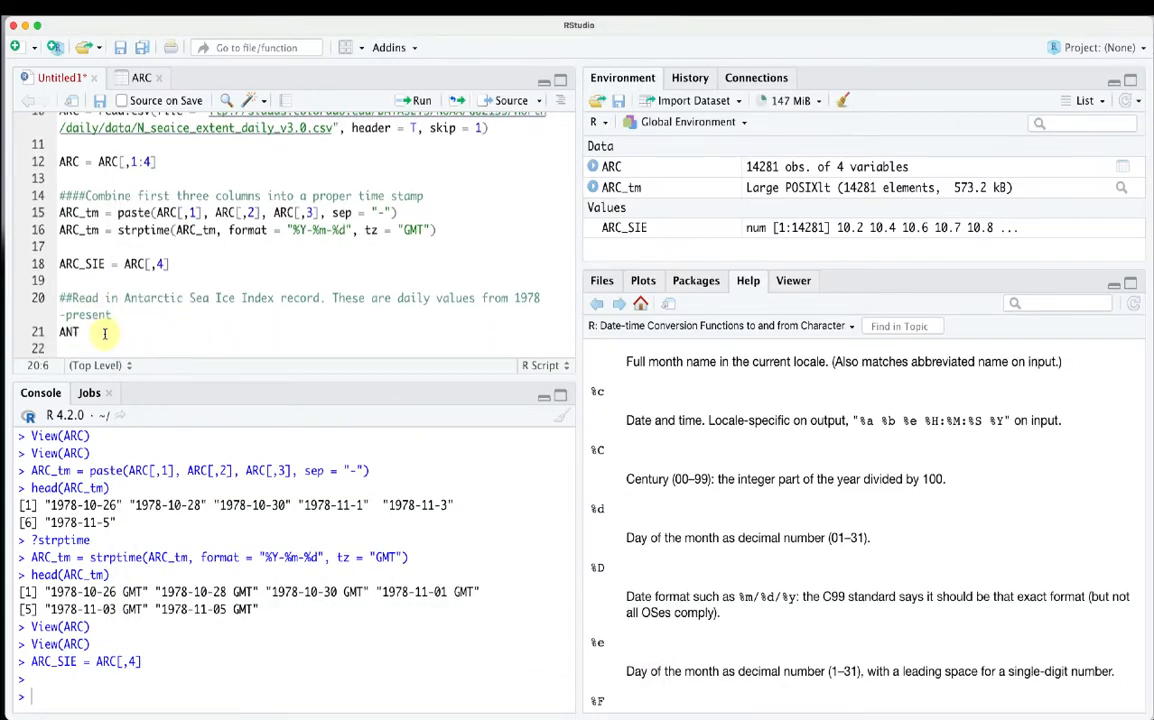
{"action": "left_click", "coordinate": [138, 310]}
{"action": "key", "text": "Return"}
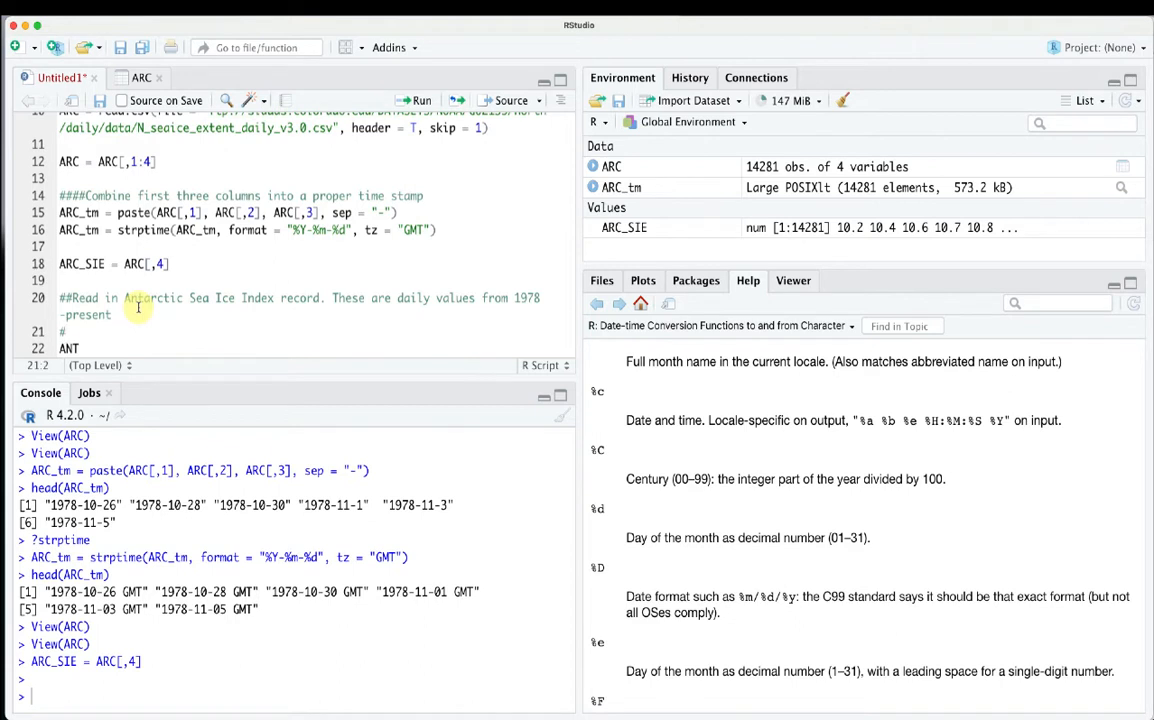
{"action": "type", "text": "#"}
{"action": "key", "text": "super+v"}
{"action": "key", "text": "Return"}
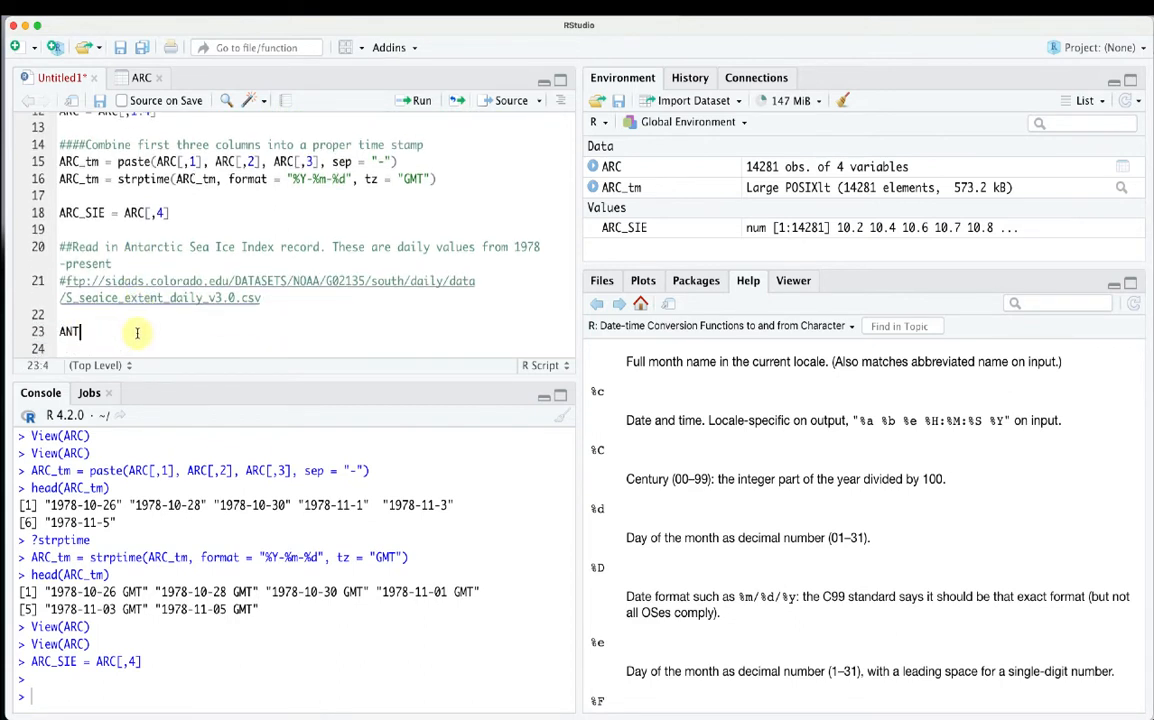
Complete the ANT line as a read.csv call with the copied southern daily data link in quotes
{"action": "type", "text": "= rea"}
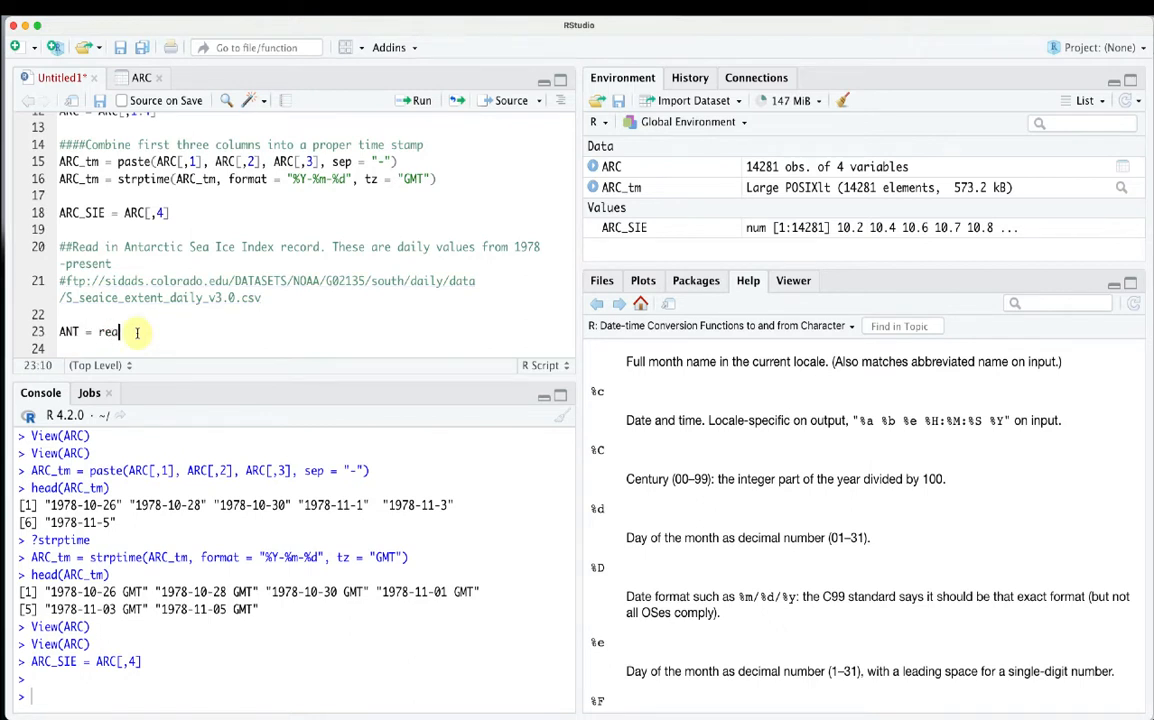
{"action": "type", "text": "d.csv"}
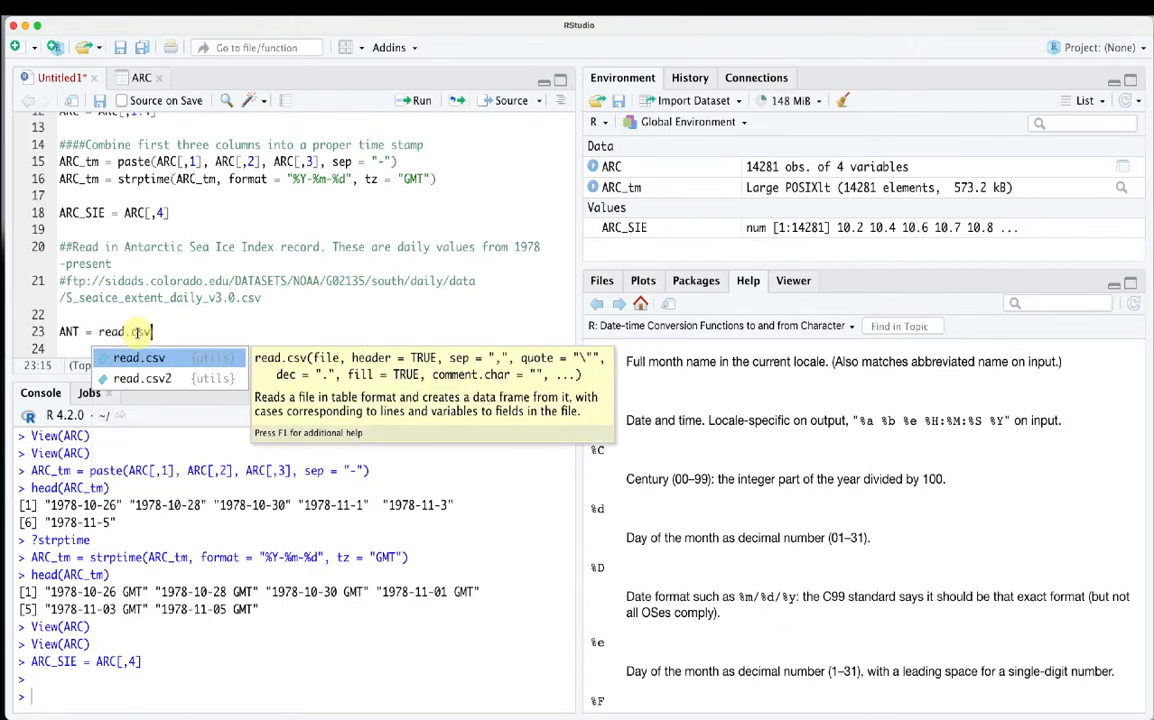
{"action": "type", "text": "(\""}
{"action": "key", "text": "super+v"}
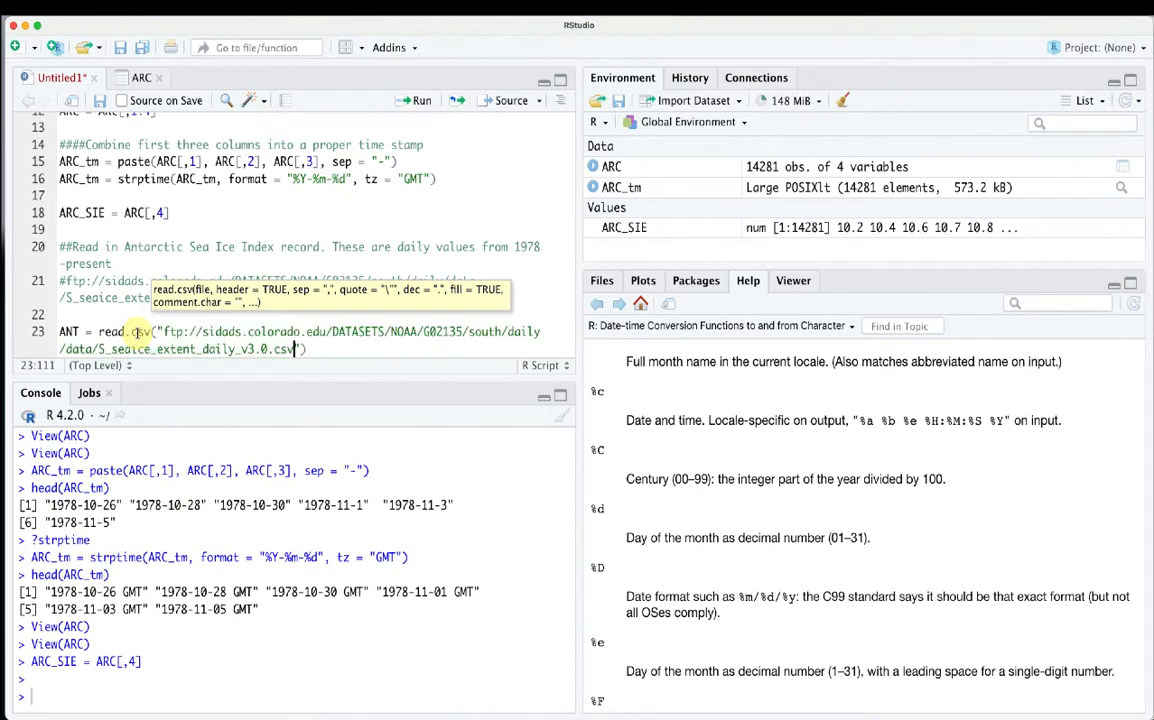
Label the link as the file argument in the ANT read.csv call and add header = T and skip = 1
{"action": "left_click", "coordinate": [299, 351]}
{"action": "left_click", "coordinate": [157, 333]}
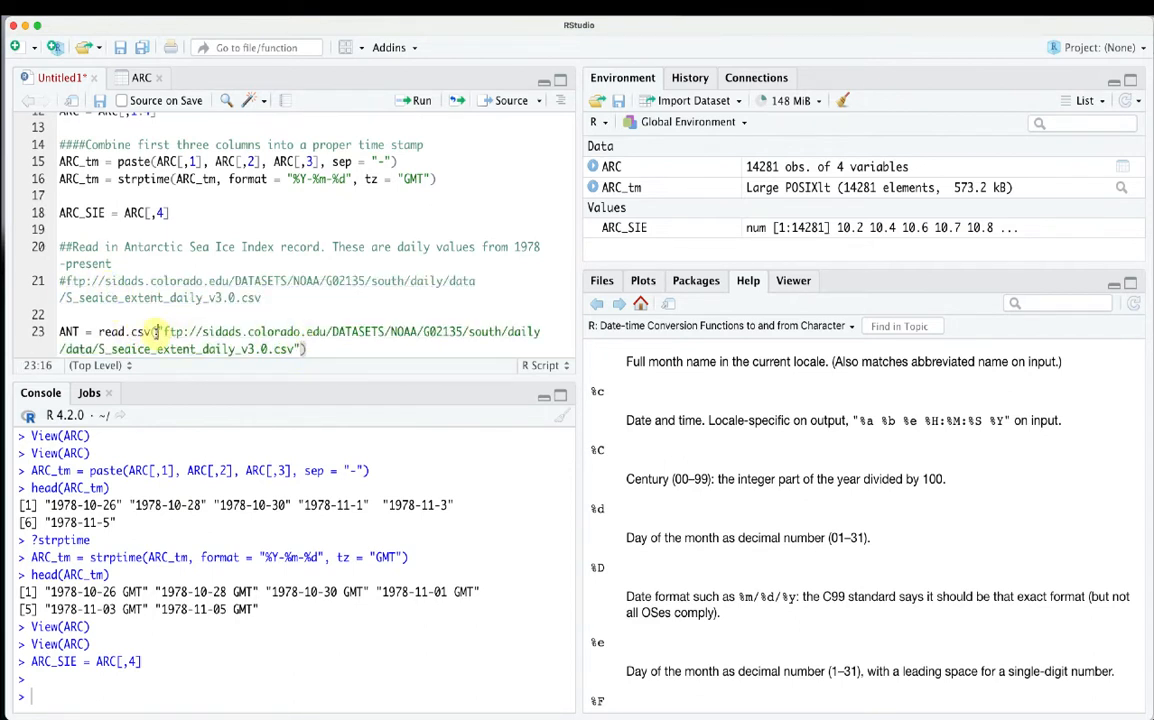
{"action": "type", "text": "file ="}
{"action": "left_click", "coordinate": [338, 348]}
{"action": "type", "text": ", "}
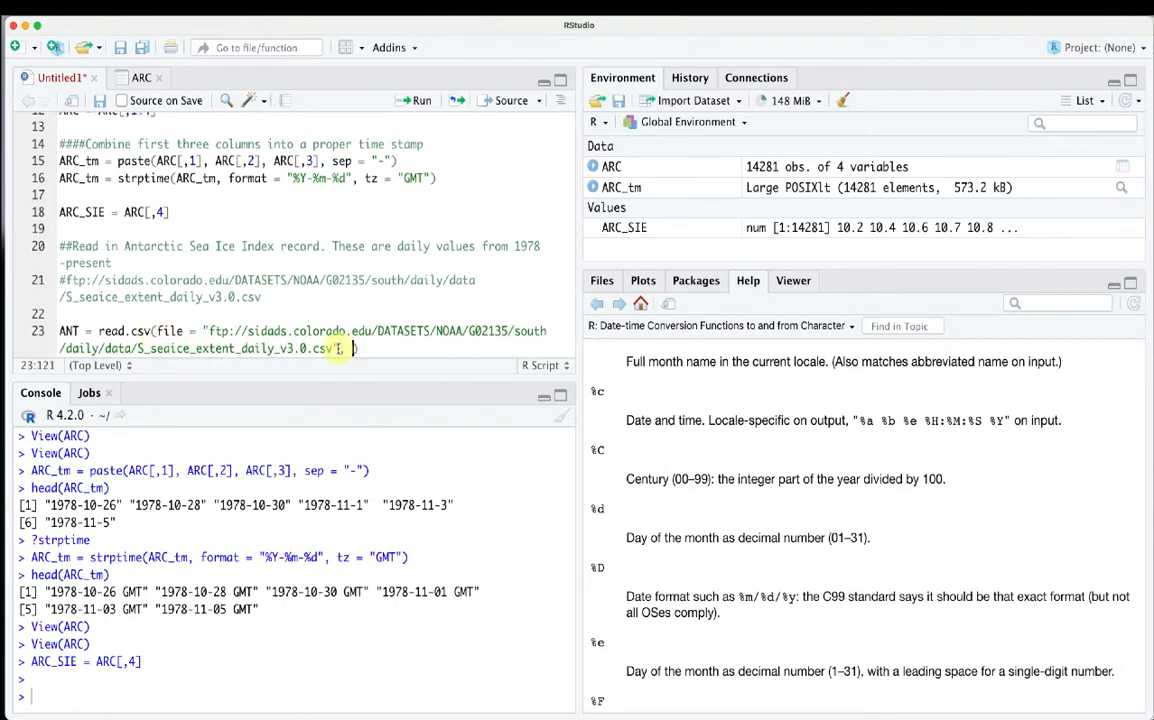
{"action": "type", "text": "header = T, skip "}
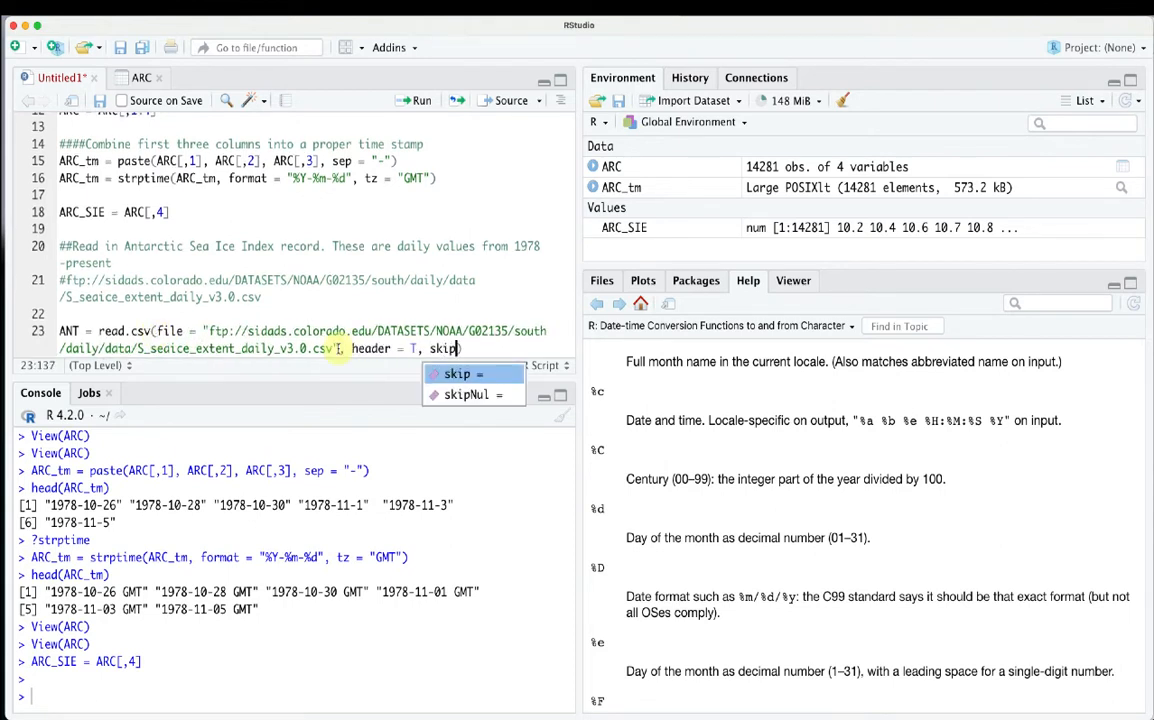
{"action": "type", "text": "= 1)"}
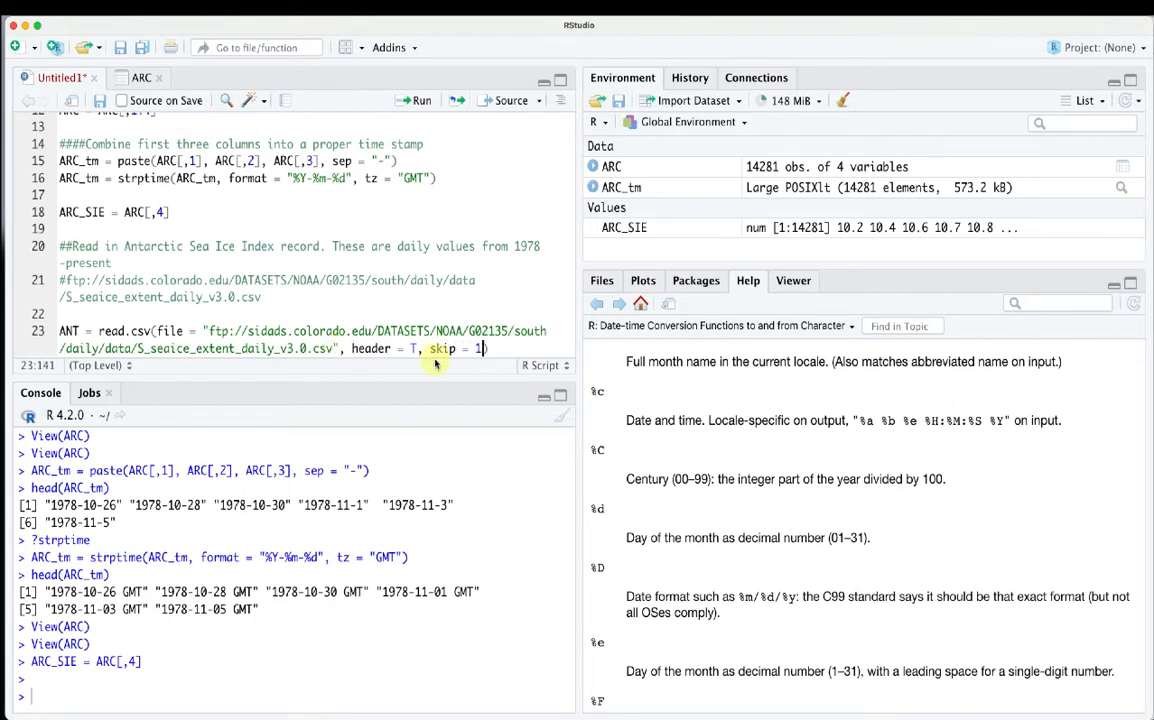
Add blank lines below the ANT read.csv call, run that call, and open the ANT table
{"action": "key", "text": "Return"}
{"action": "key", "text": "Return"}
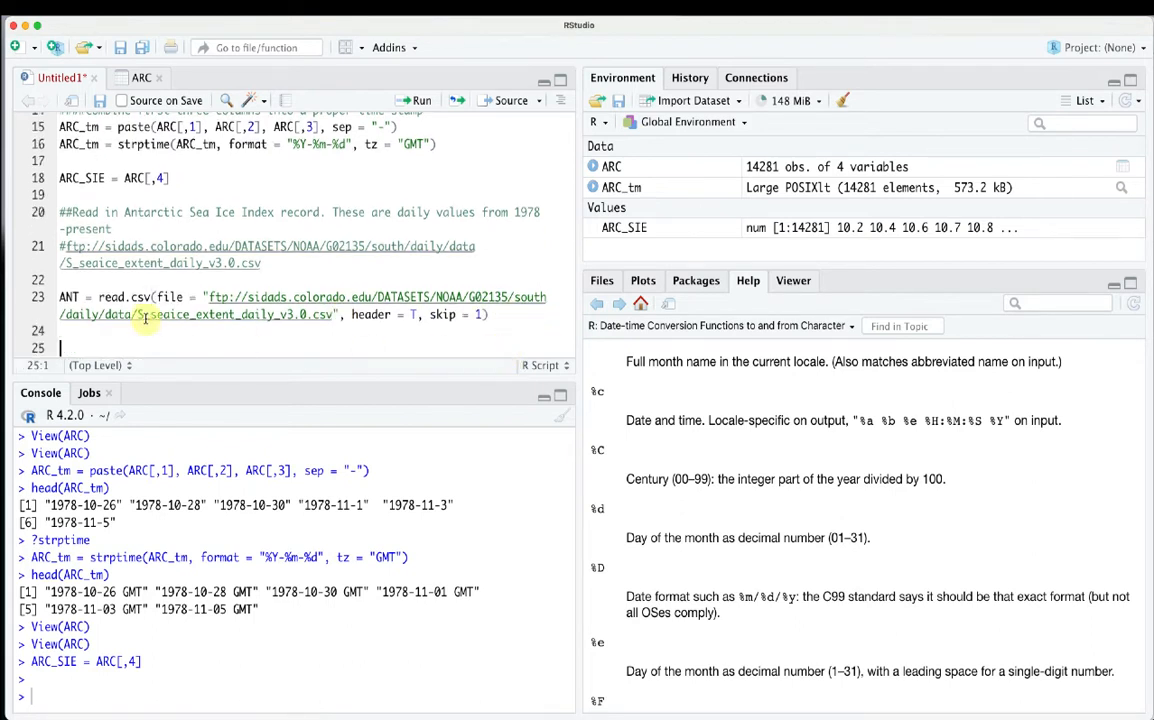
{"action": "left_click", "coordinate": [416, 101]}
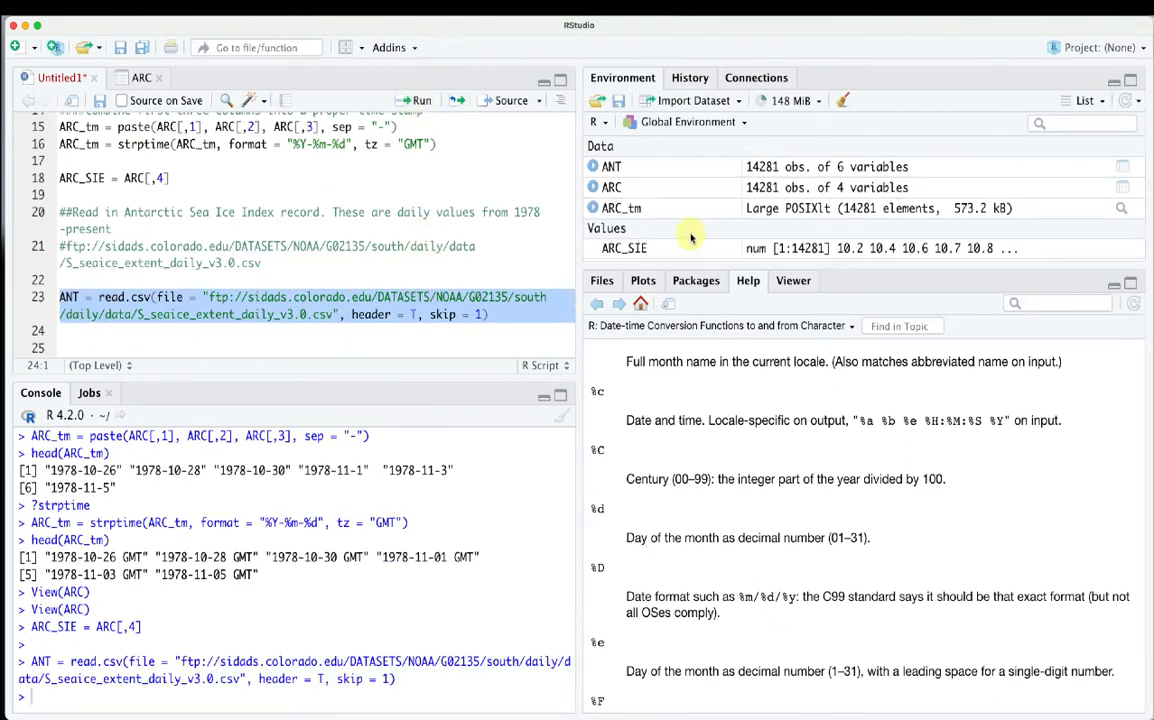
{"action": "left_click", "coordinate": [611, 168]}
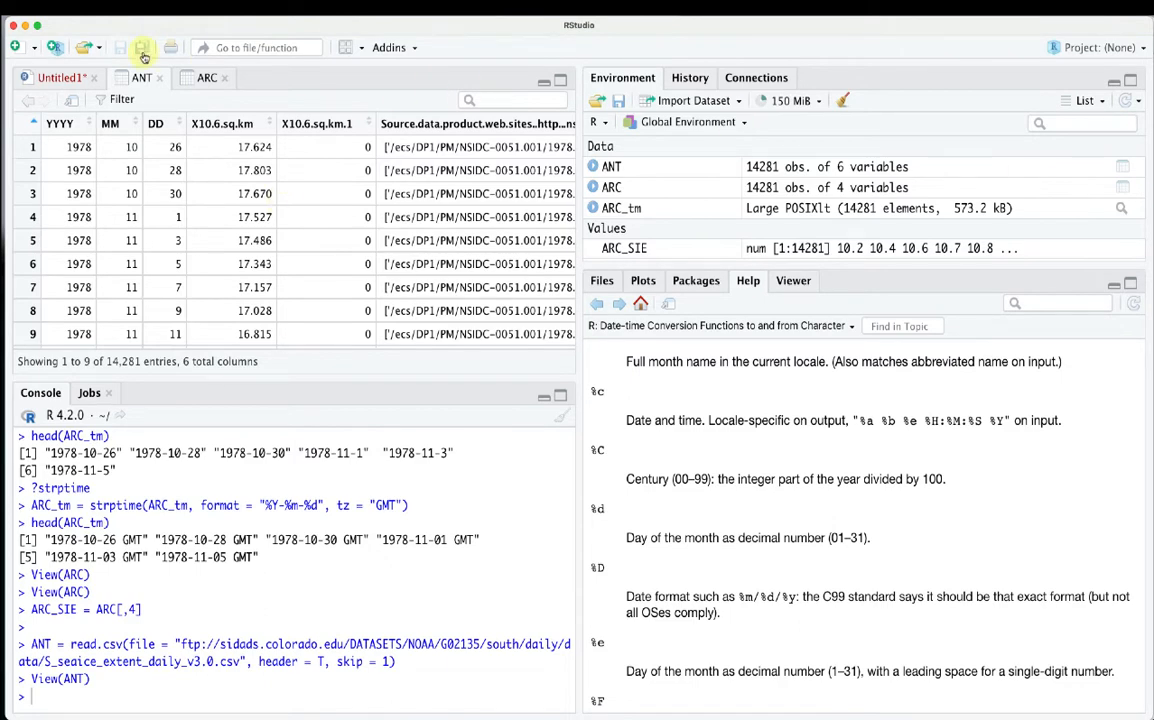
Copy the ARC = ARC[,1:4] line in the script and paste it on line 25 below the ANT import
{"action": "left_click", "coordinate": [50, 78]}
{"action": "scroll", "coordinate": [133, 226], "scroll_direction": "up", "scroll_amount": 5}
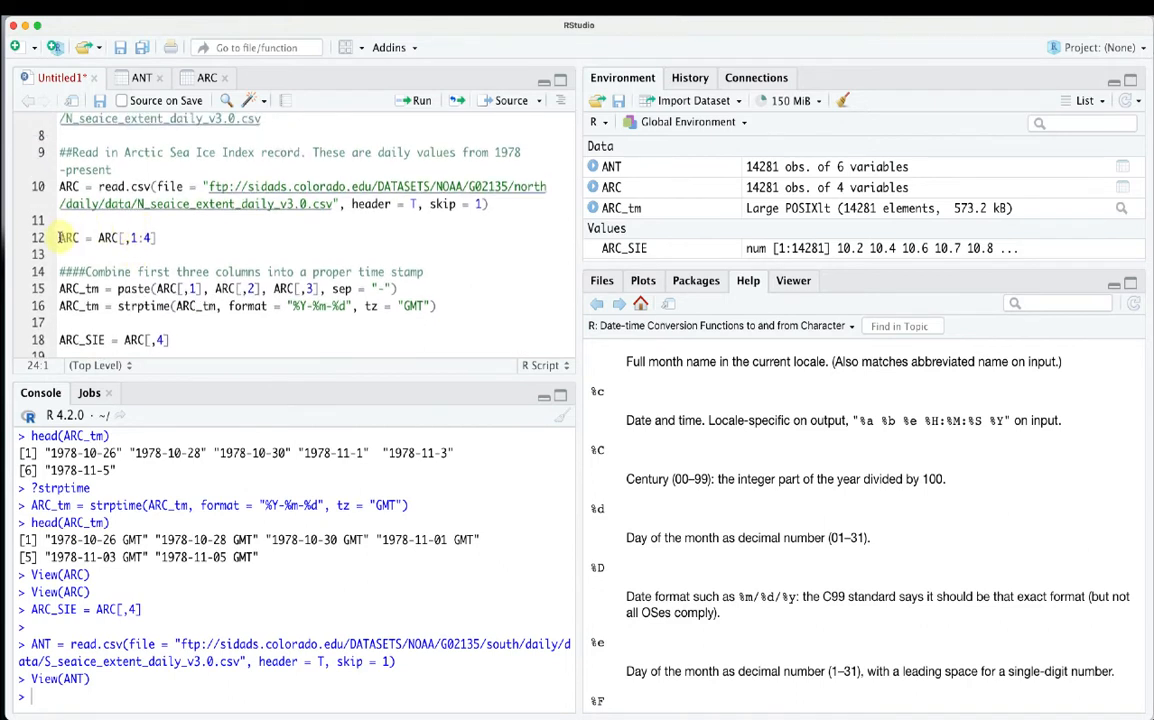
{"action": "left_click_drag", "start_coordinate": [59, 237], "coordinate": [161, 237]}
{"action": "key", "text": "super+c"}
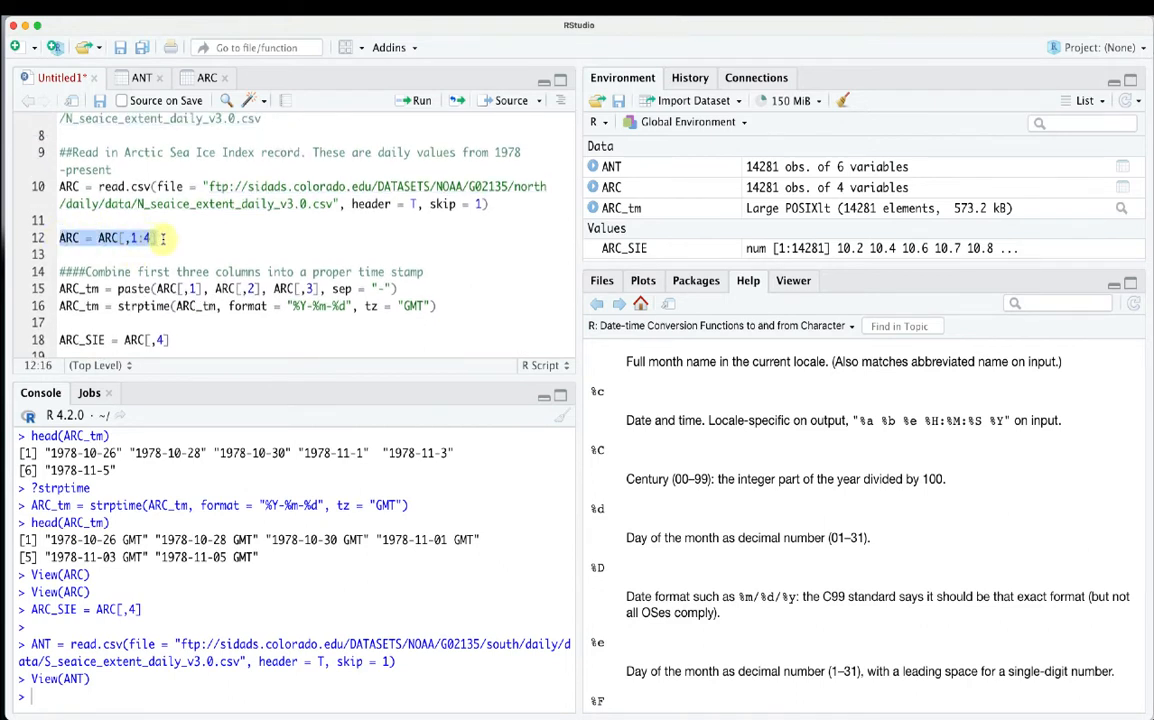
{"action": "scroll", "coordinate": [162, 238], "scroll_direction": "down", "scroll_amount": 5}
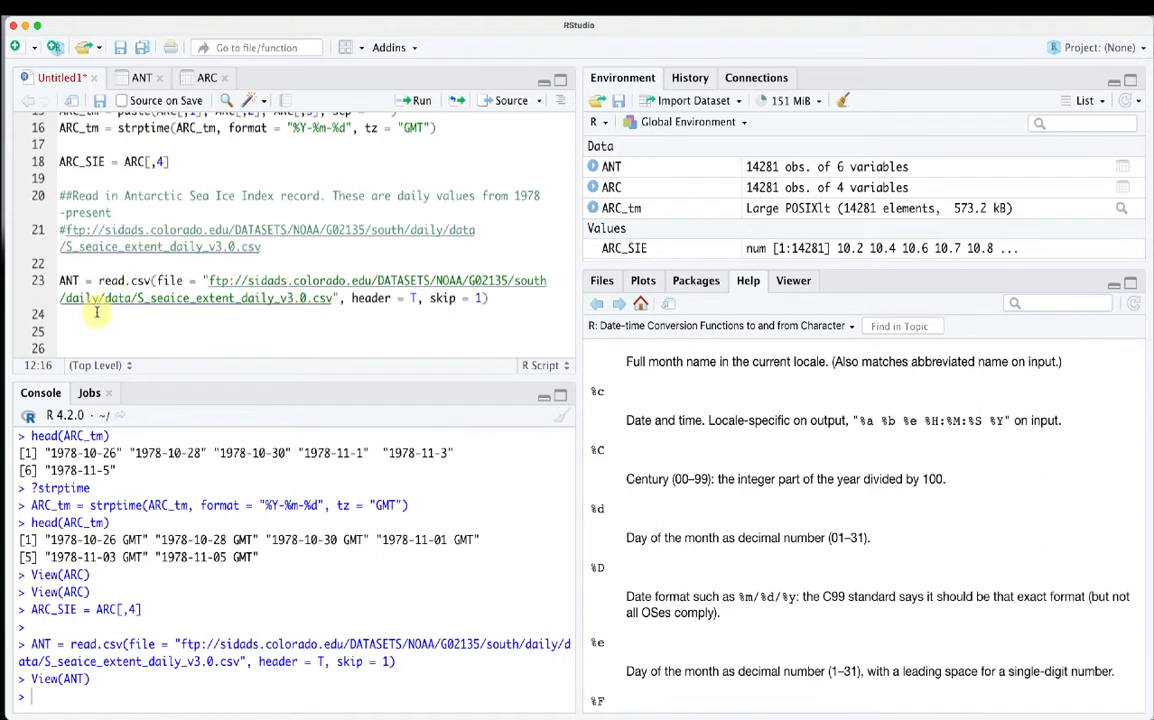
{"action": "left_click", "coordinate": [78, 331]}
{"action": "key", "text": "super+v"}
Change the pasted line 25 to ANT = ANT[,1:4] and run it
{"action": "left_click", "coordinate": [78, 331]}
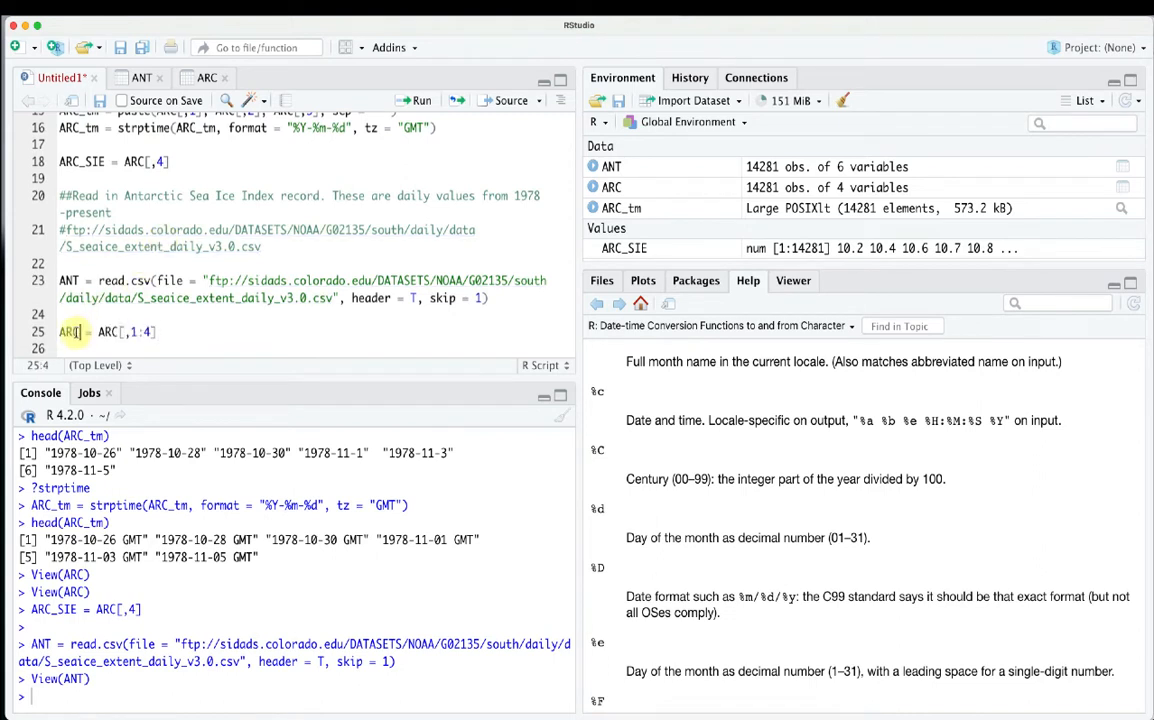
{"action": "type", "text": "NT"}
{"action": "left_click", "coordinate": [110, 332]}
{"action": "left_click_drag", "start_coordinate": [110, 332], "coordinate": [60, 332]}
{"action": "type", "text": "ANT"}
{"action": "left_click", "coordinate": [418, 100]}
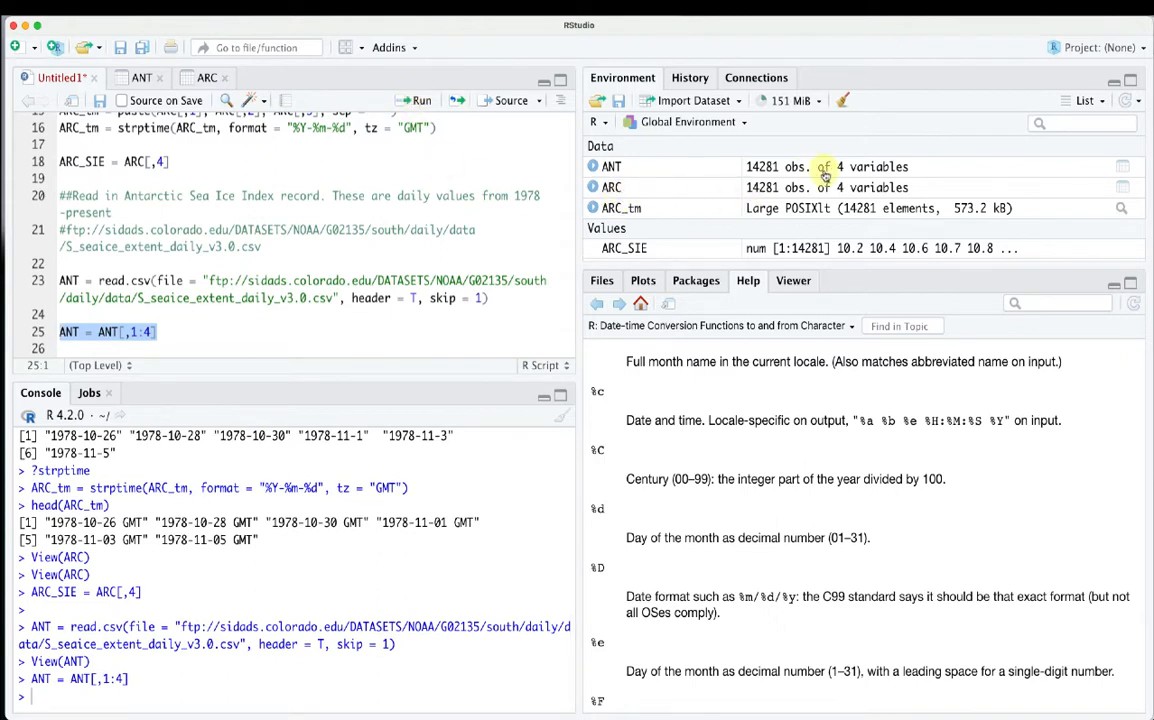
Copy the Arctic time stamp block and the ARC_SIE line and paste them below ANT = ANT[,1:4]
{"action": "left_click", "coordinate": [127, 210]}
{"action": "scroll", "coordinate": [127, 210], "scroll_direction": "up", "scroll_amount": 5}
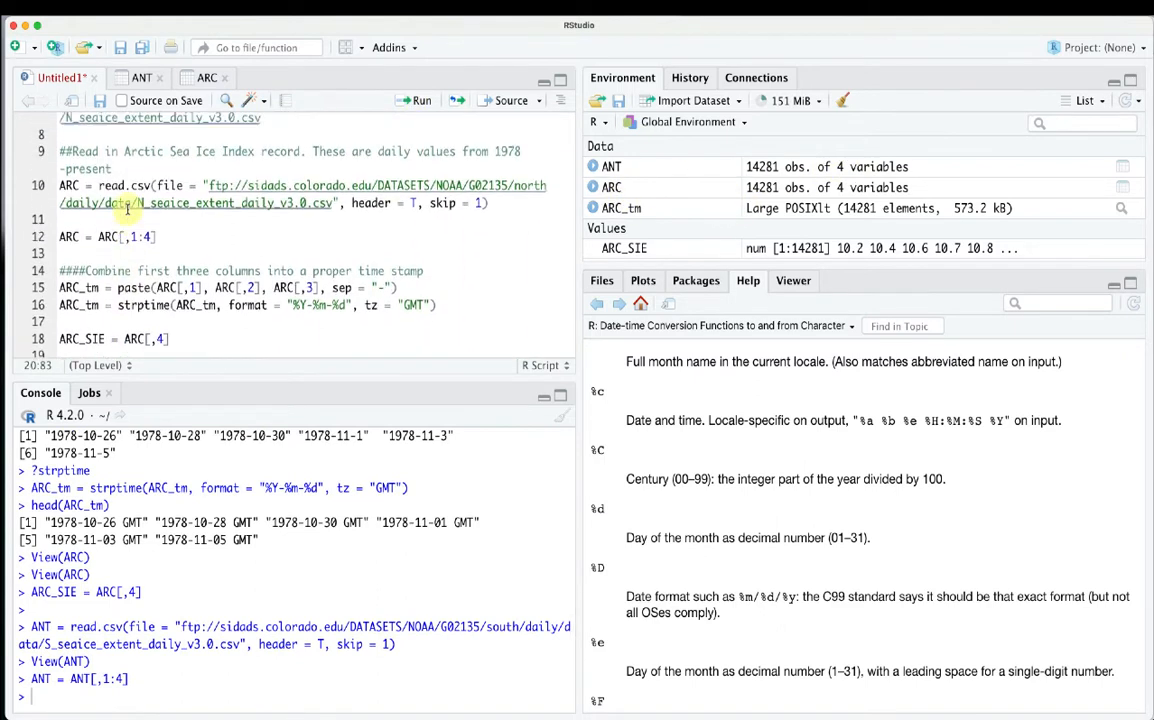
{"action": "scroll", "coordinate": [127, 210], "scroll_direction": "down", "scroll_amount": 2}
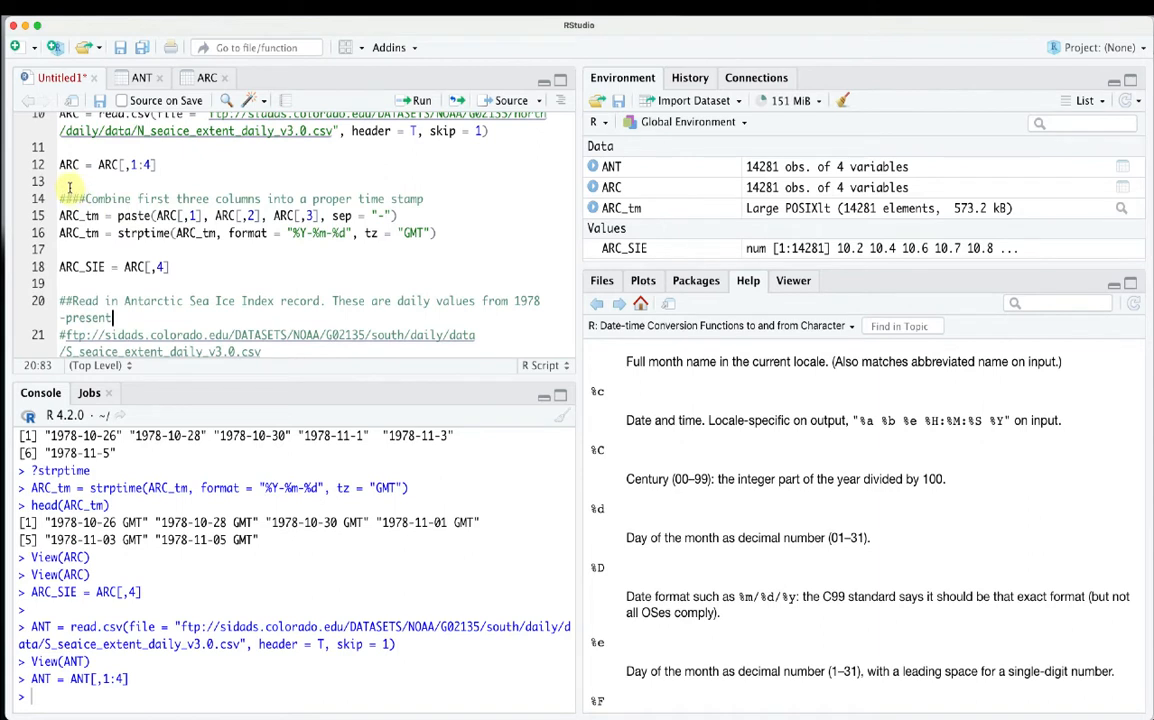
{"action": "left_click_drag", "start_coordinate": [69, 187], "coordinate": [194, 279]}
{"action": "key", "text": "super+c"}
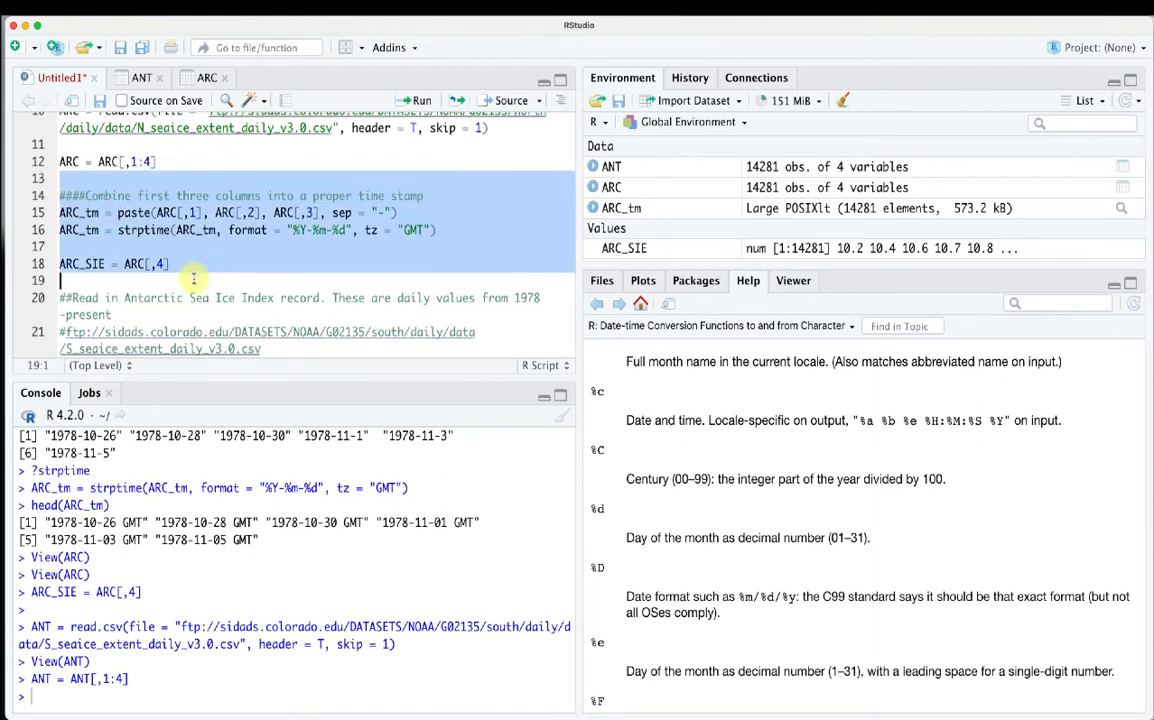
{"action": "scroll", "coordinate": [193, 276], "scroll_direction": "down", "scroll_amount": 3}
{"action": "left_click", "coordinate": [171, 334]}
{"action": "key", "text": "Return"}
{"action": "key", "text": "Return"}
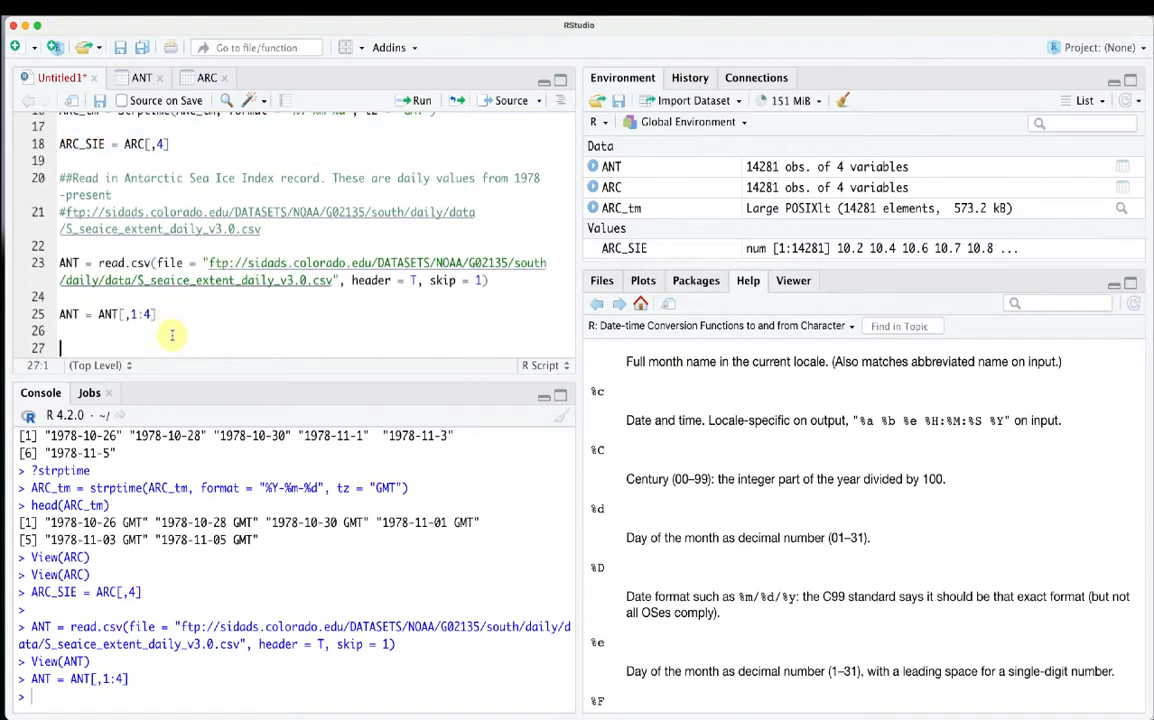
{"action": "key", "text": "super+v"}
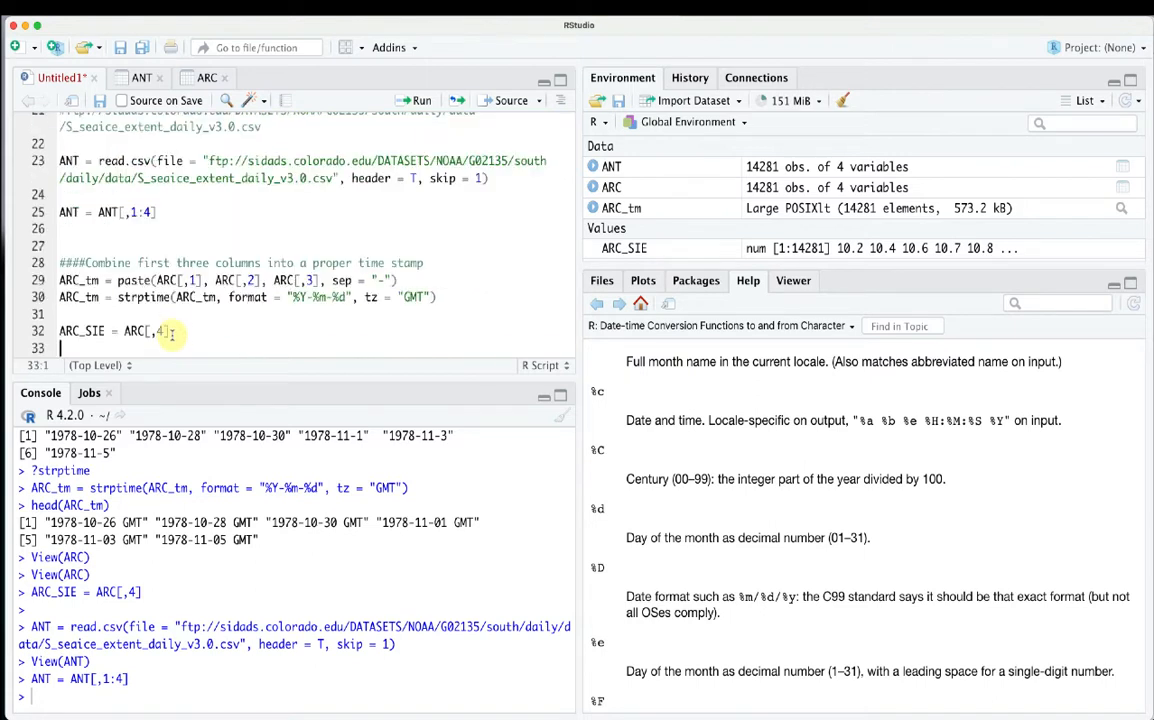
Change the pasted line 29 to ANT_tm = paste(ANT[,1], ANT[,2], ANT[,3], sep = "-")
{"action": "left_click", "coordinate": [72, 281]}
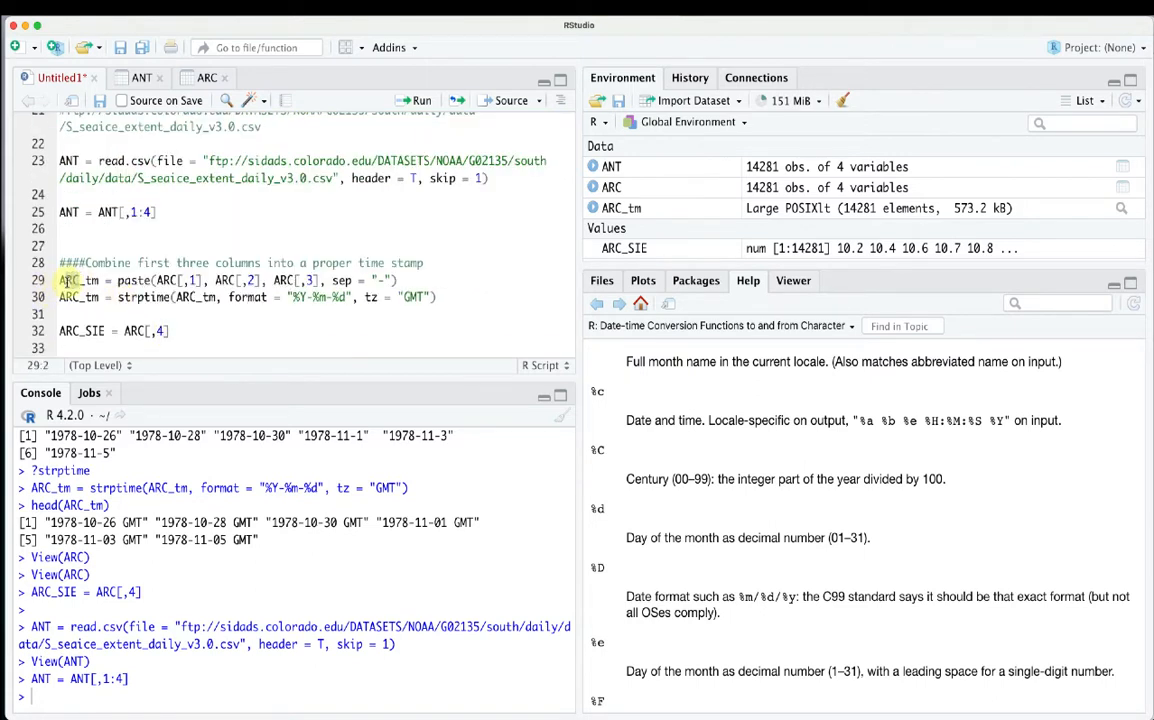
{"action": "key", "text": "Delete"}
{"action": "key", "text": "Delete"}
{"action": "type", "text": "NT"}
{"action": "left_click", "coordinate": [157, 281]}
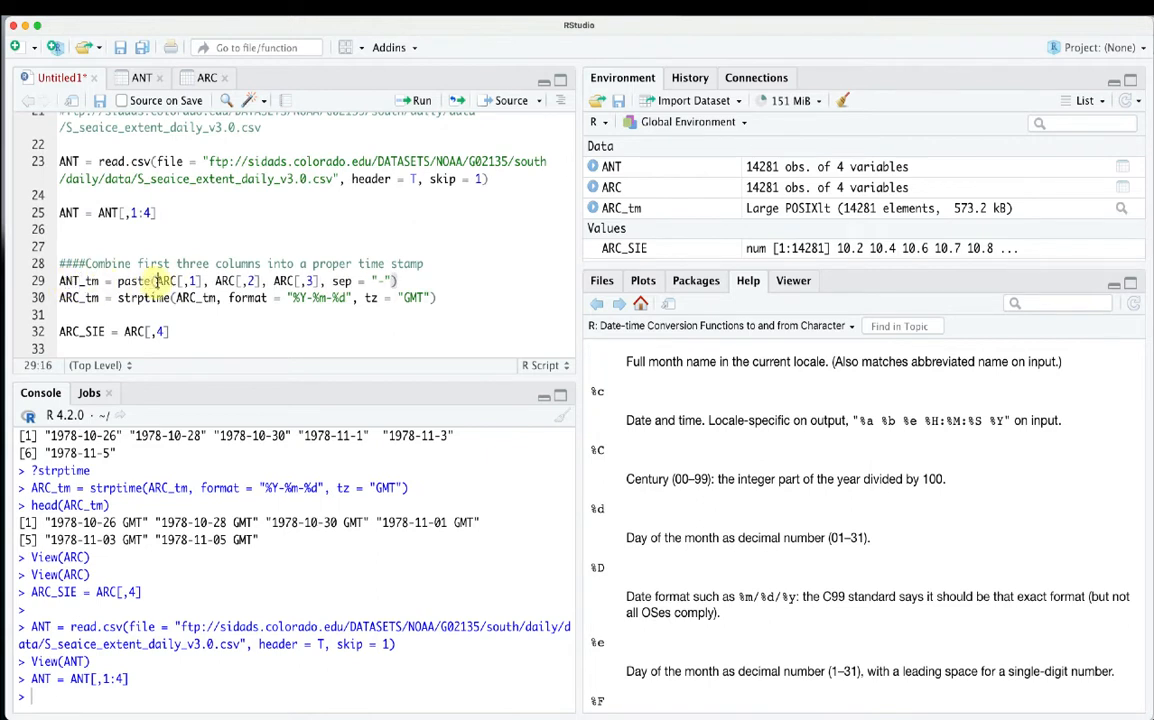
{"action": "left_click_drag", "start_coordinate": [157, 281], "coordinate": [178, 281]}
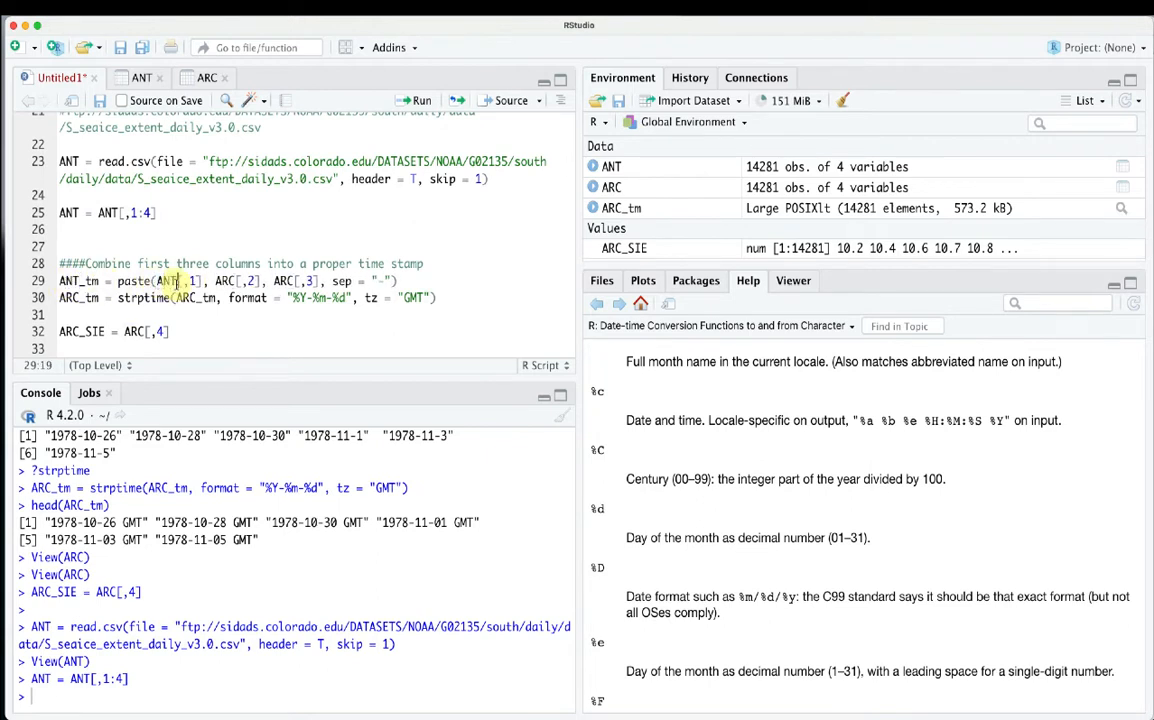
{"action": "type", "text": "ANT"}
{"action": "left_click_drag", "start_coordinate": [214, 281], "coordinate": [292, 281]}
{"action": "type", "text": "ANT[,1], ANT"}
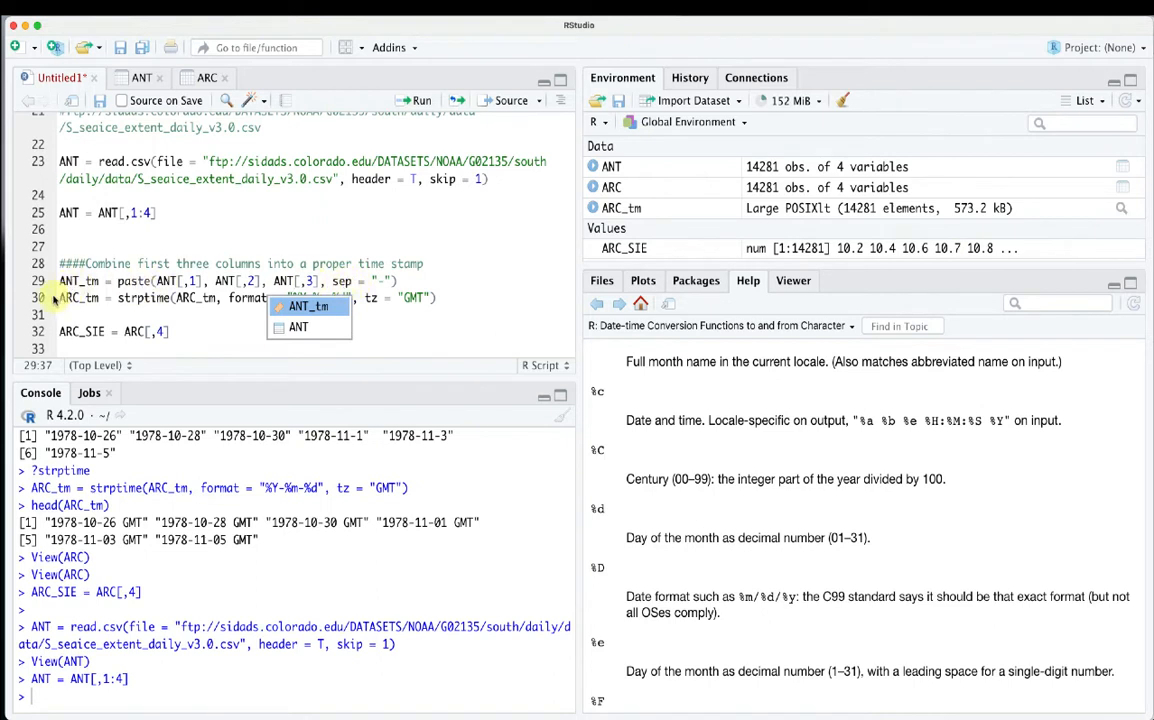
Replace ARC with ANT in the pasted strptime line 30 so it assigns and converts ANT_tm
{"action": "left_click_drag", "start_coordinate": [58, 298], "coordinate": [74, 298]}
{"action": "type", "text": "ANT"}
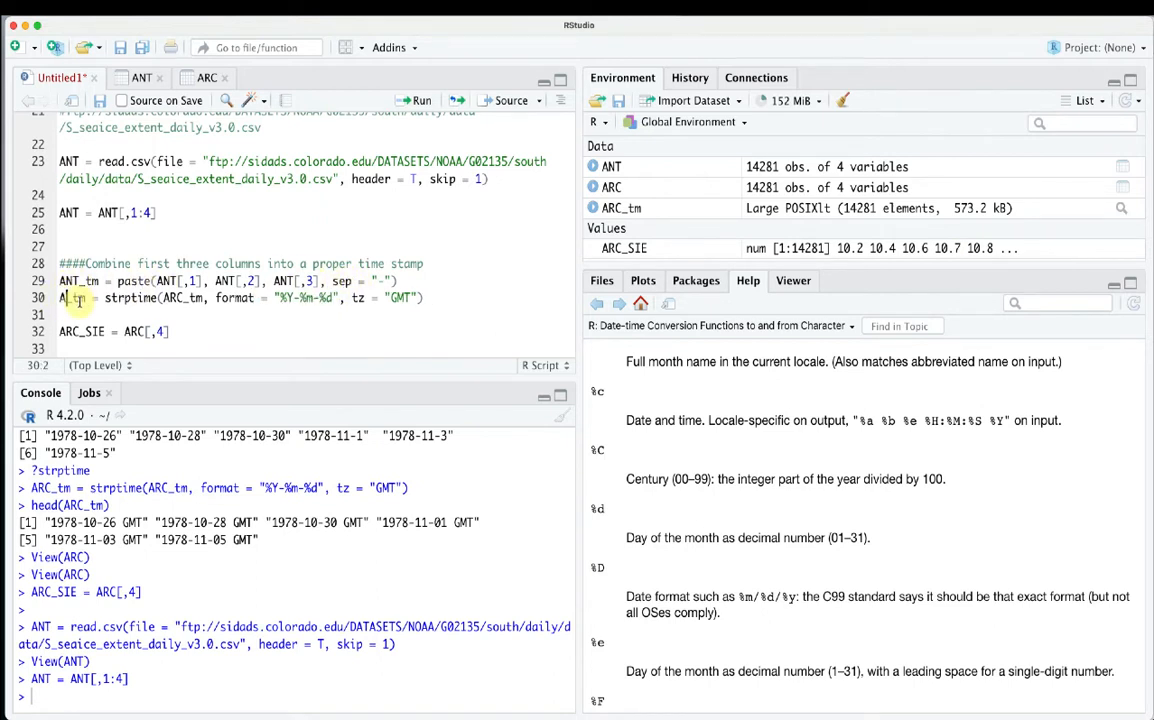
{"action": "left_click_drag", "start_coordinate": [176, 298], "coordinate": [194, 298]}
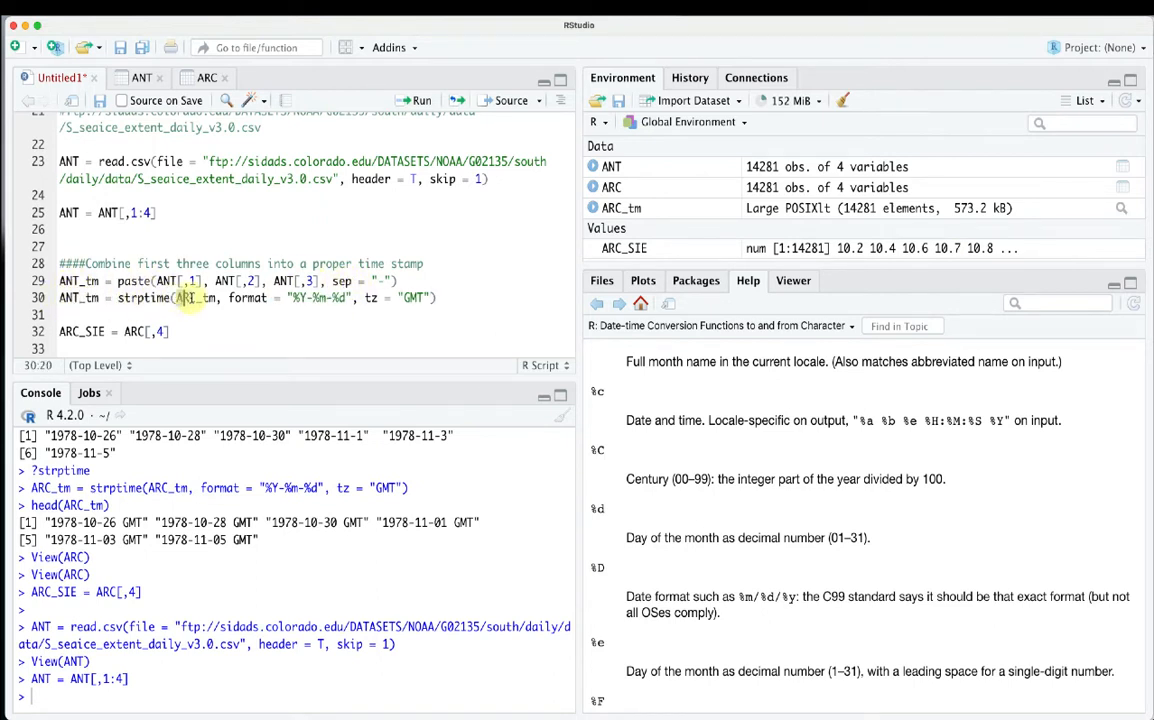
{"action": "type", "text": "ANT"}
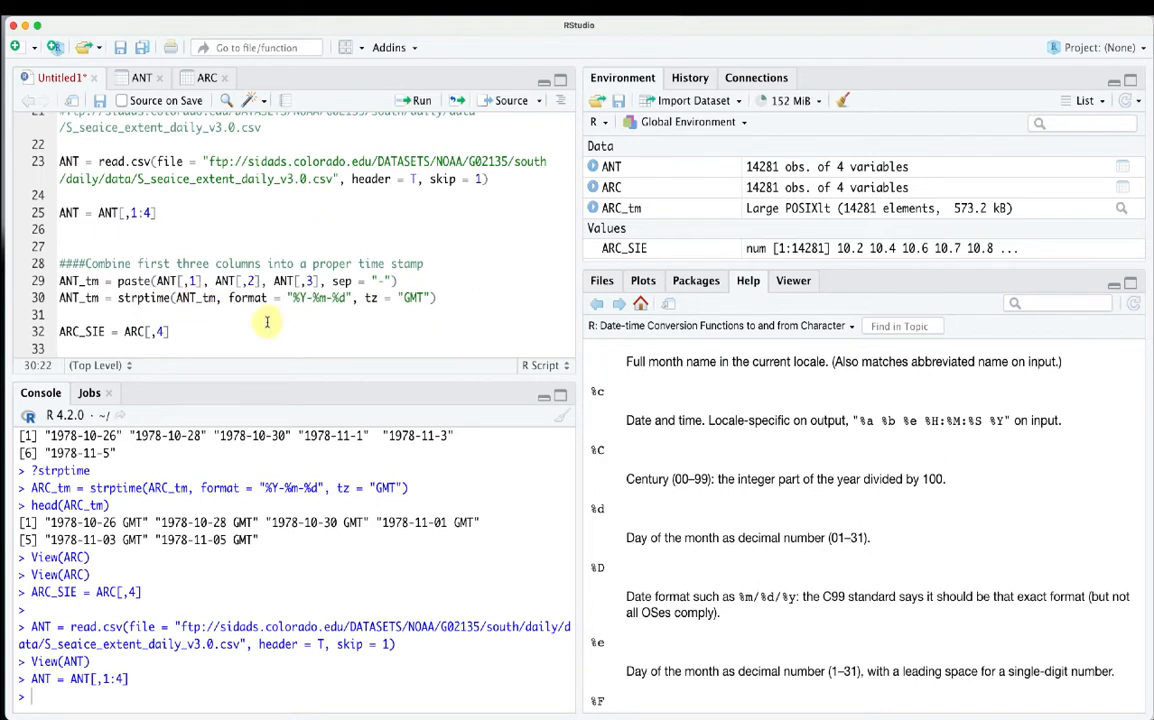
Change the pasted line 32 to ANT_SIE = ANT[,4] and open the ANT table to check its columns
{"action": "left_click_drag", "start_coordinate": [59, 332], "coordinate": [147, 331]}
{"action": "type", "text": "ANT"}
{"action": "type", "text": "ANT"}
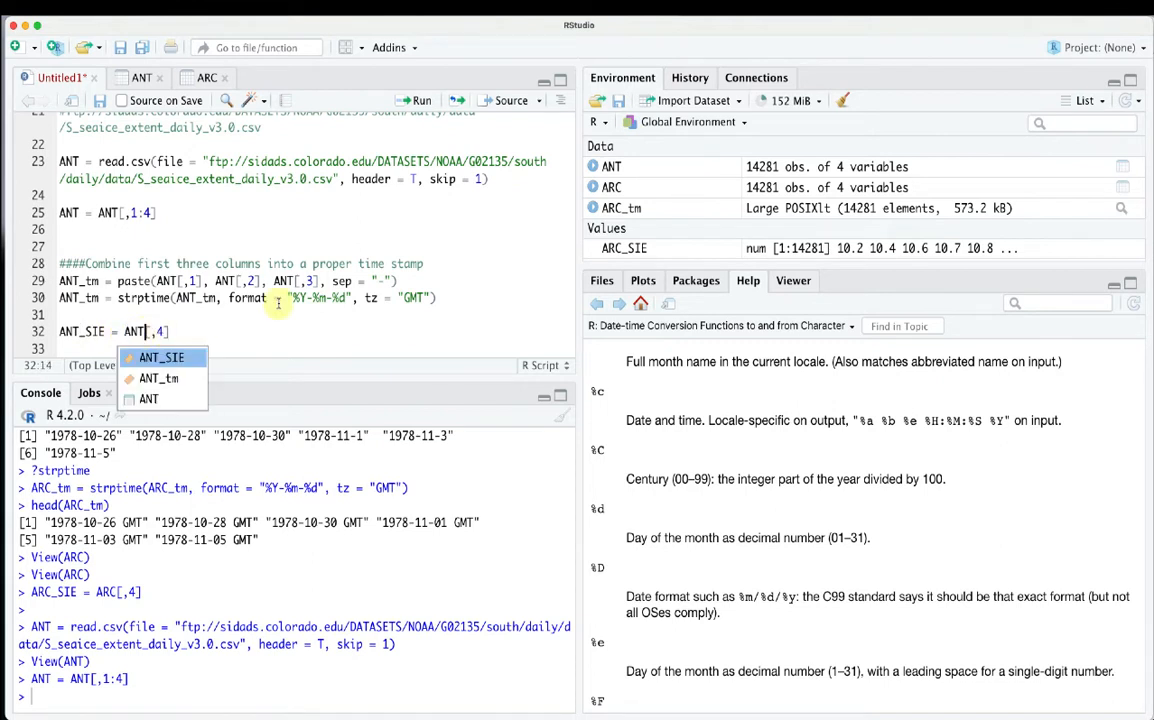
{"action": "left_click", "coordinate": [608, 166]}
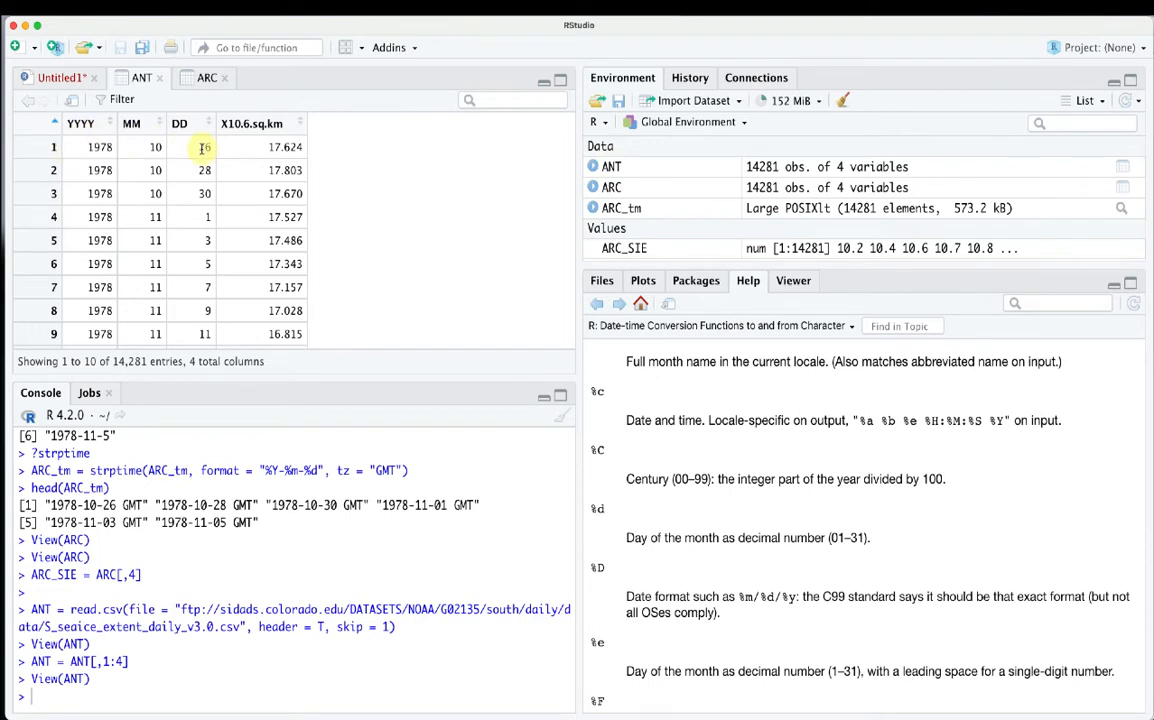
Return to the script, run the two ANT_tm lines, and check the result with head(ANT_tm) in the console
{"action": "left_click", "coordinate": [55, 77]}
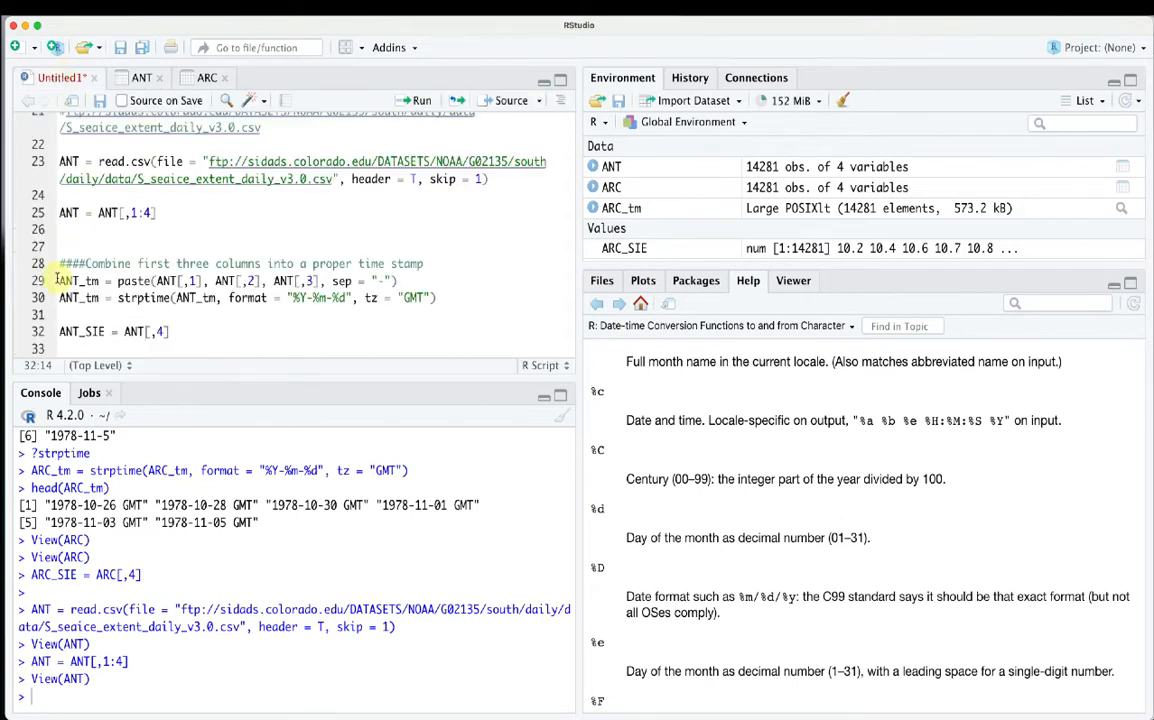
{"action": "left_click_drag", "start_coordinate": [57, 281], "coordinate": [60, 316]}
{"action": "left_click", "coordinate": [414, 101]}
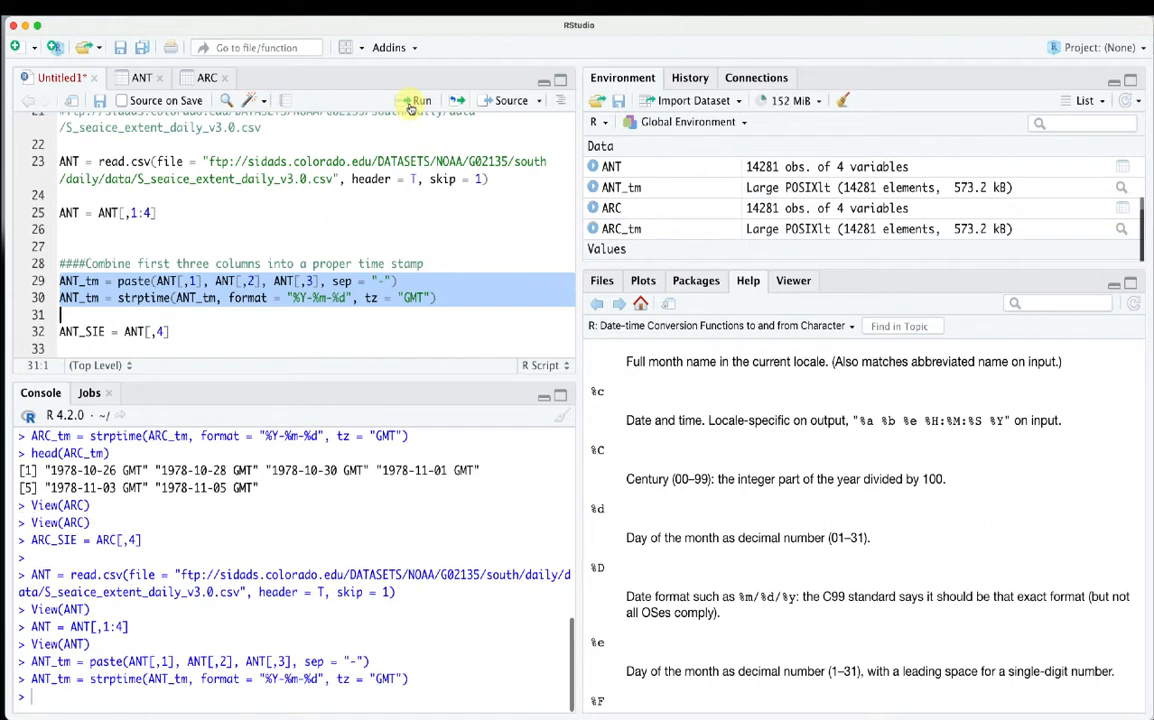
{"action": "left_click", "coordinate": [52, 699]}
{"action": "type", "text": "head(AN"}
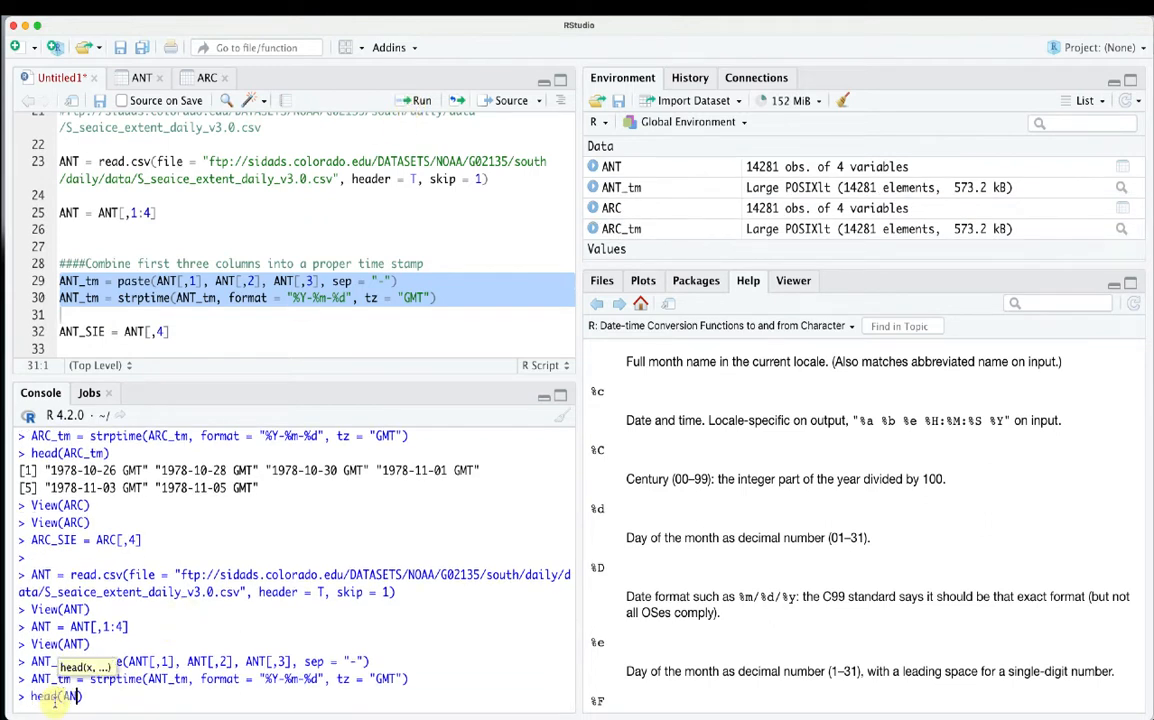
{"action": "type", "text": "T_tm"}
{"action": "key", "text": "Return"}
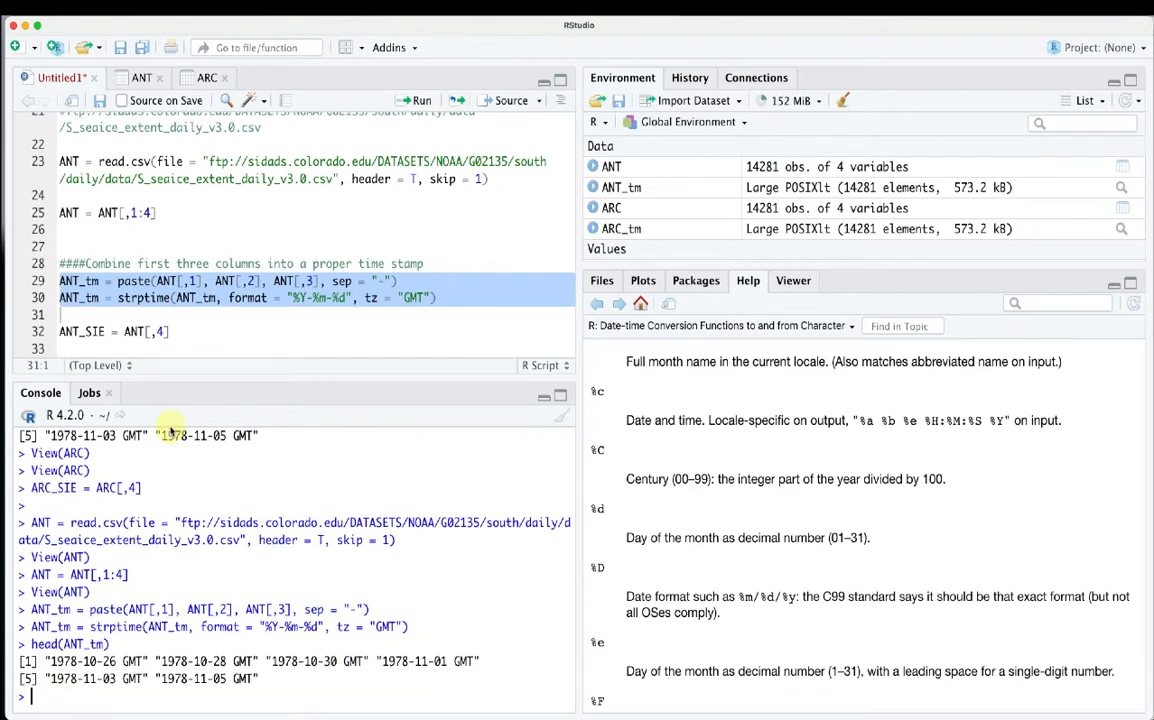
Run the ANT_SIE = ANT[,4] line to extract the Antarctic extent values
{"action": "left_click", "coordinate": [79, 317]}
{"action": "left_click_drag", "start_coordinate": [79, 317], "coordinate": [85, 348]}
{"action": "left_click", "coordinate": [414, 102]}
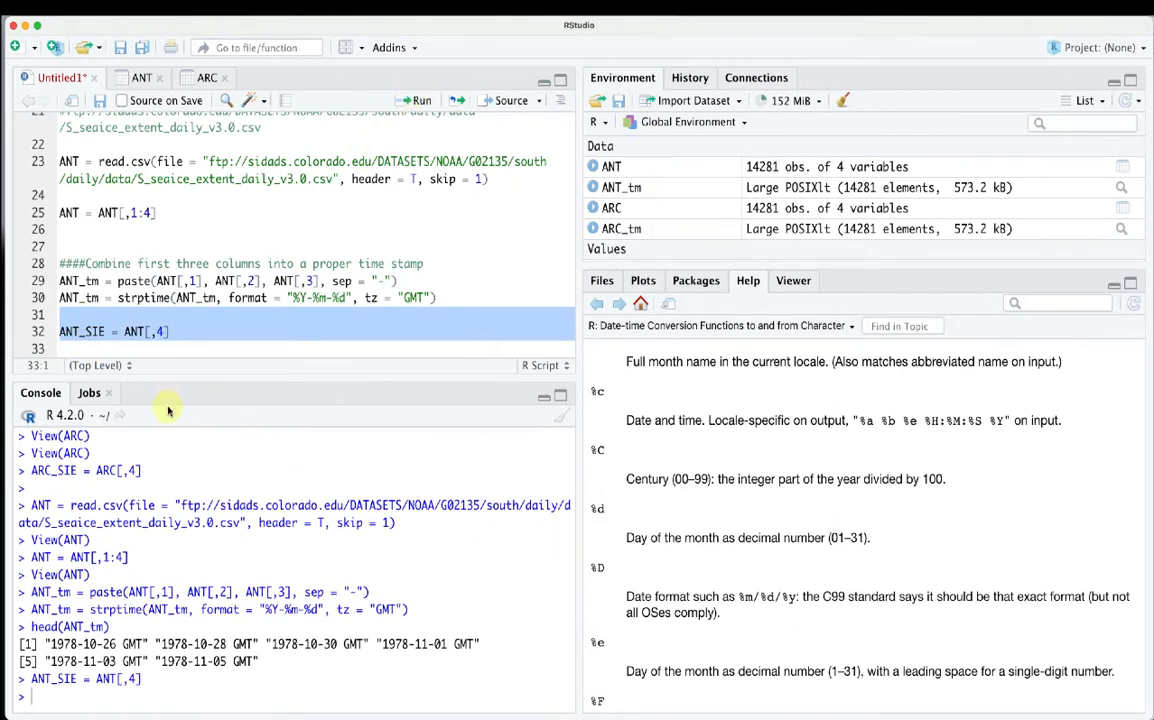
Add the comment "###Plotting the record of Arctic and Antarctic Sea Ice Extent on the same graph" on line 34, followed by blank lines
{"action": "scroll", "coordinate": [210, 188], "scroll_direction": "down", "scroll_amount": 1}
{"action": "left_click", "coordinate": [79, 347]}
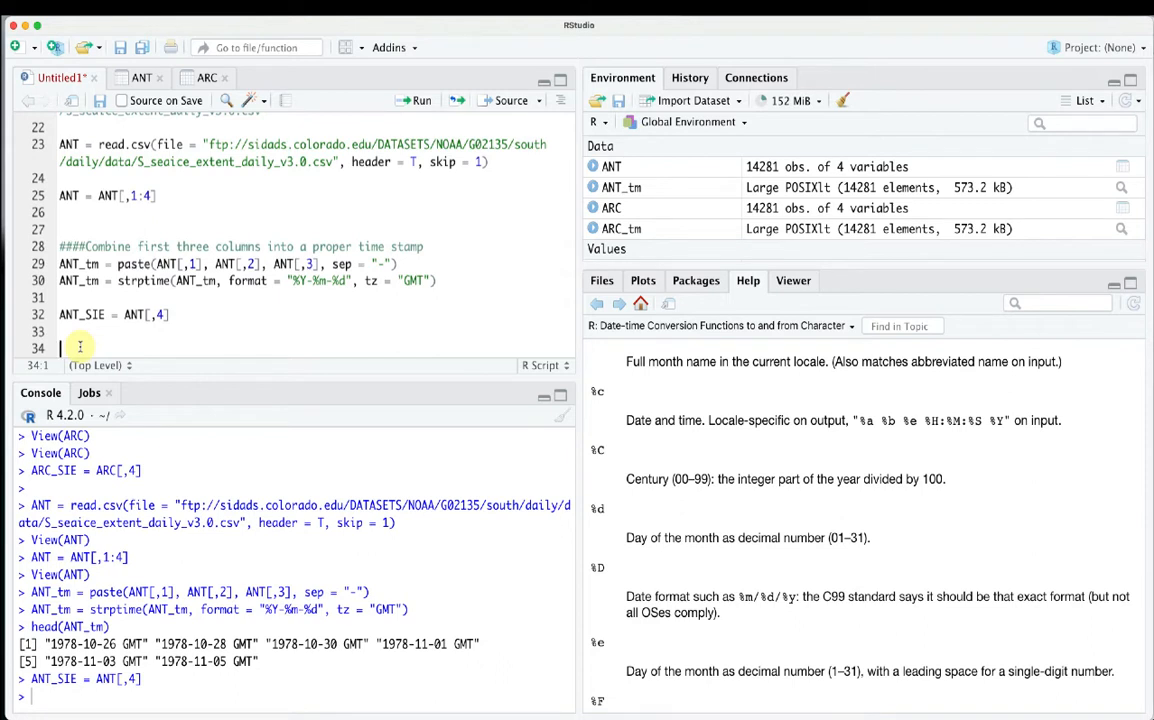
{"action": "scroll", "coordinate": [82, 343], "scroll_direction": "down", "scroll_amount": 1}
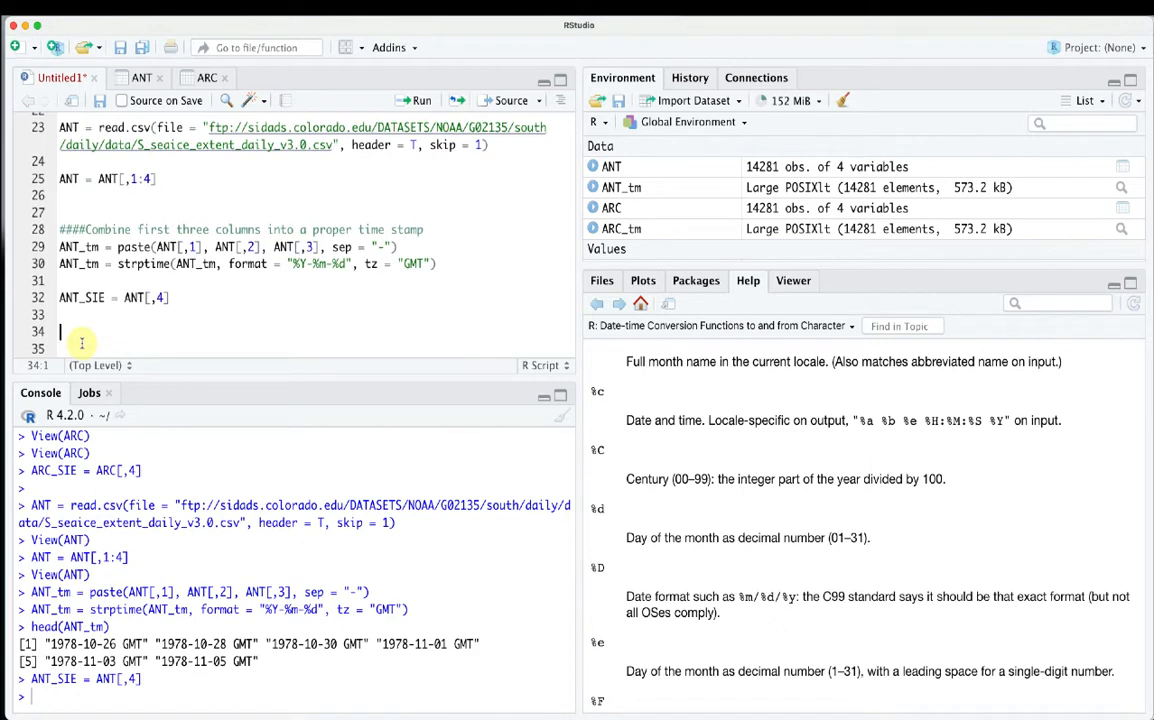
{"action": "type", "text": "plot("}
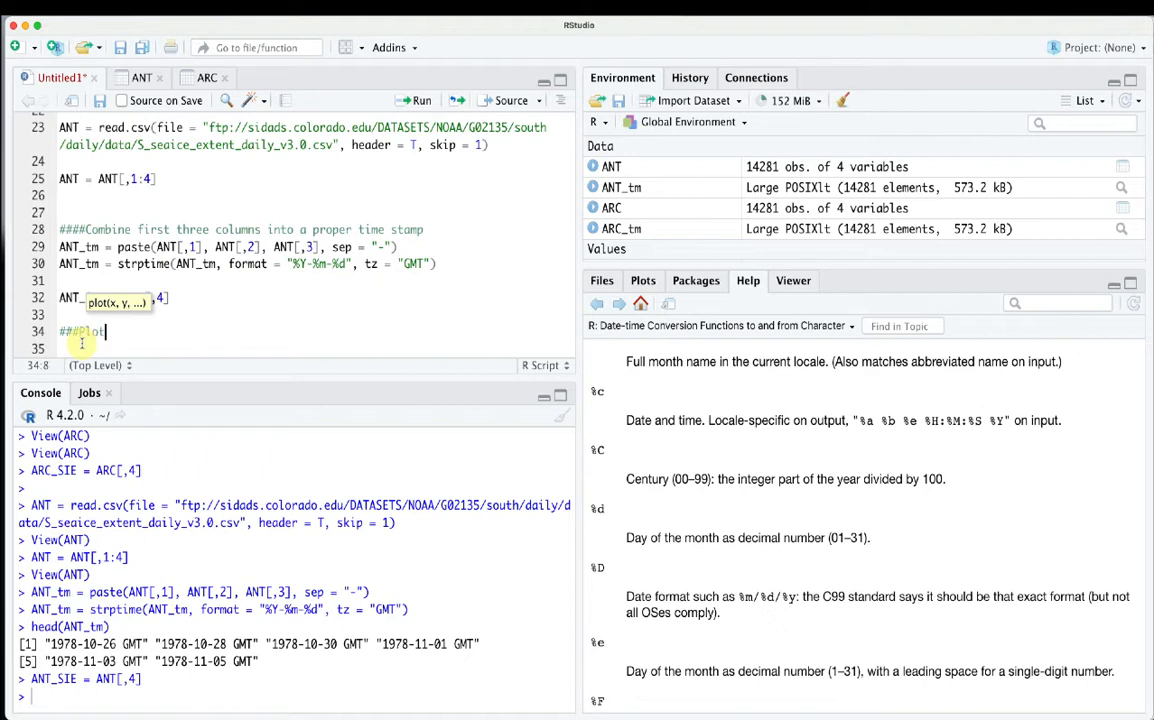
{"action": "type", "text": "ting the record"}
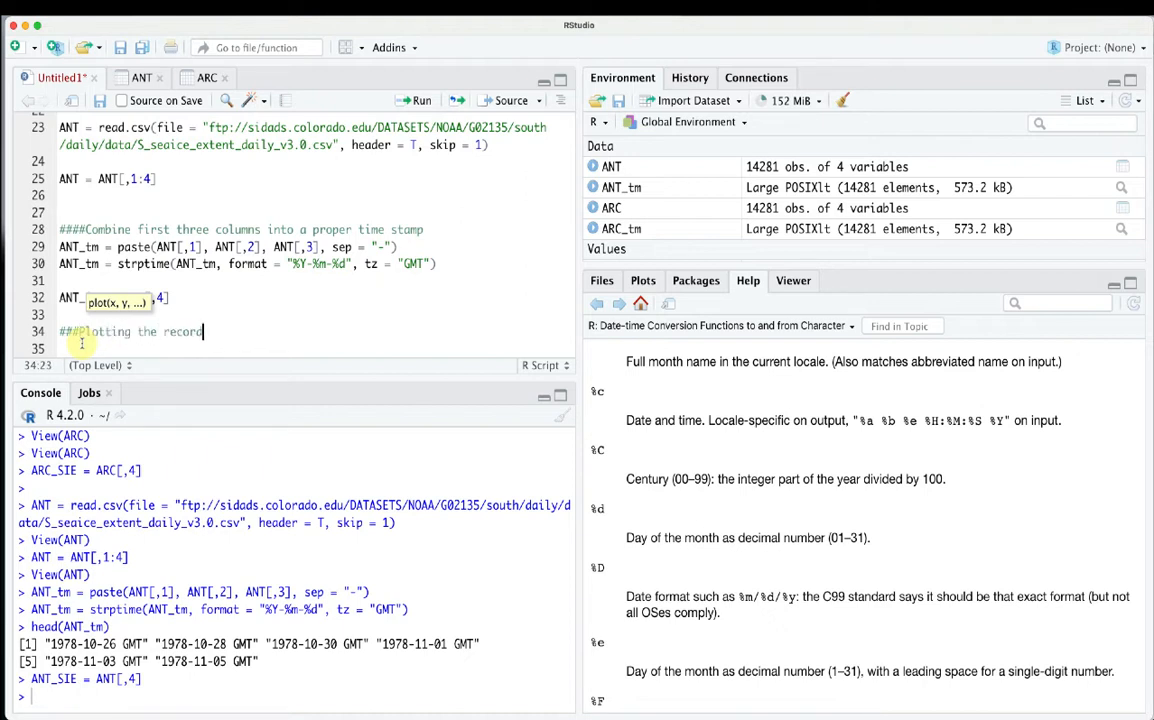
{"action": "type", "text": " of Arctic and Antarctic Sea Ic"}
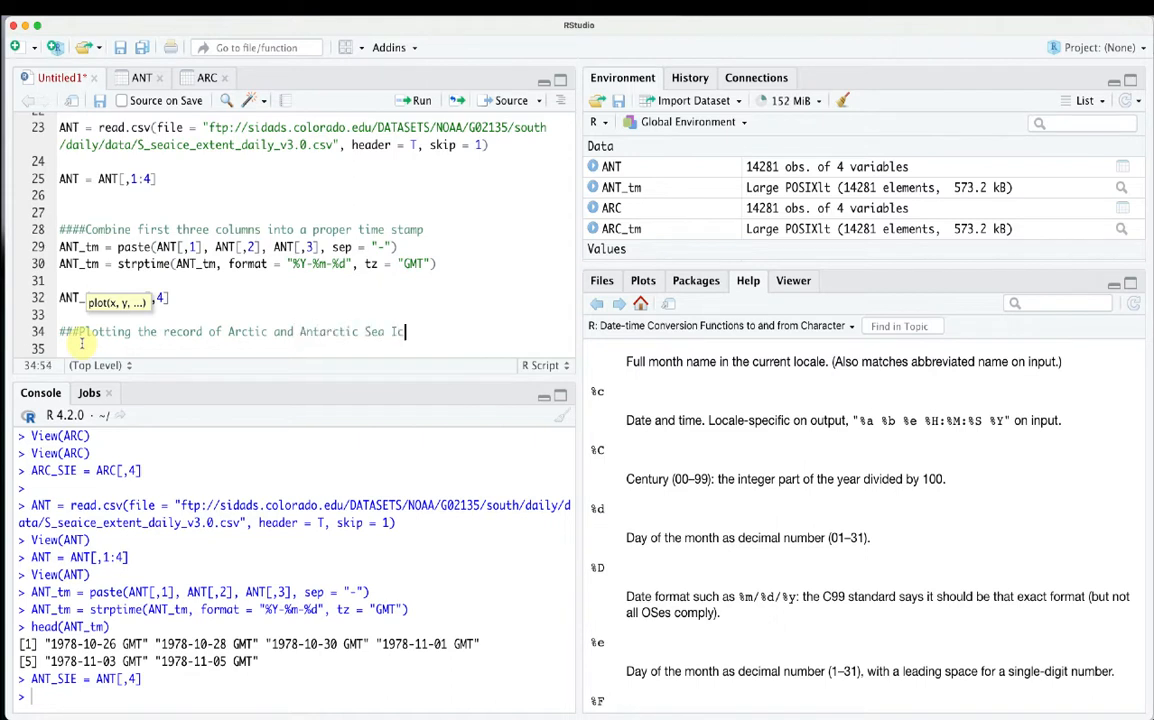
{"action": "type", "text": "e Extent on the same "}
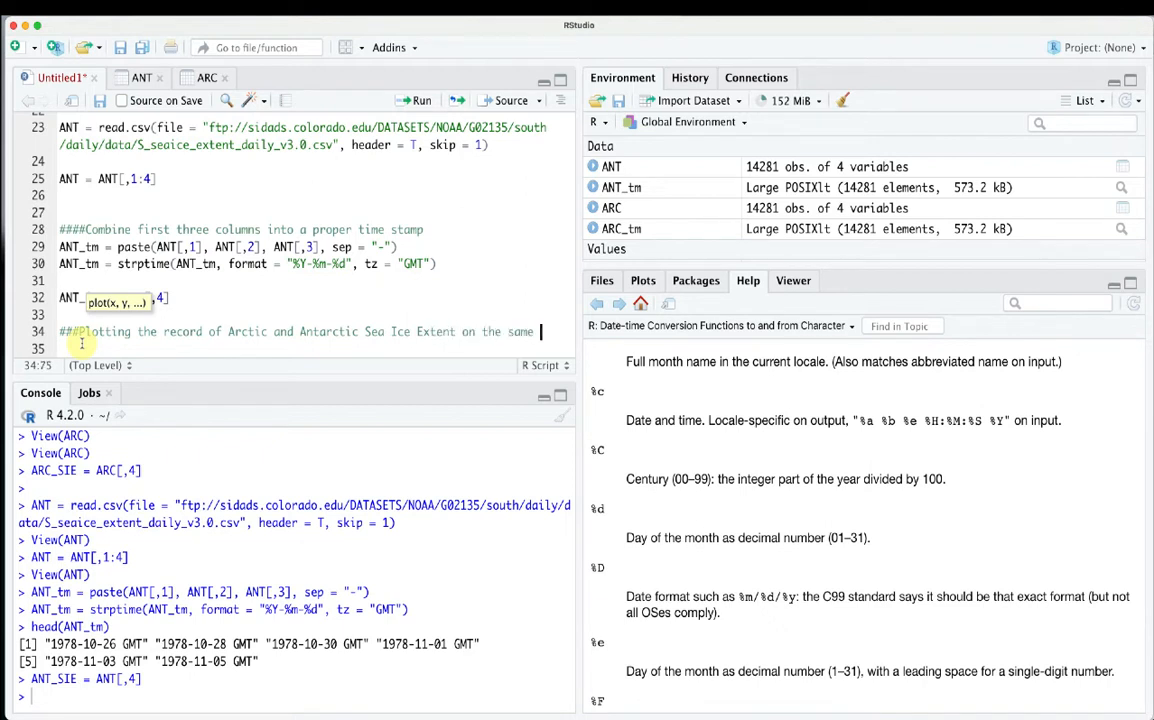
{"action": "type", "text": "graph"}
{"action": "key", "text": "Return"}
{"action": "key", "text": "Return"}
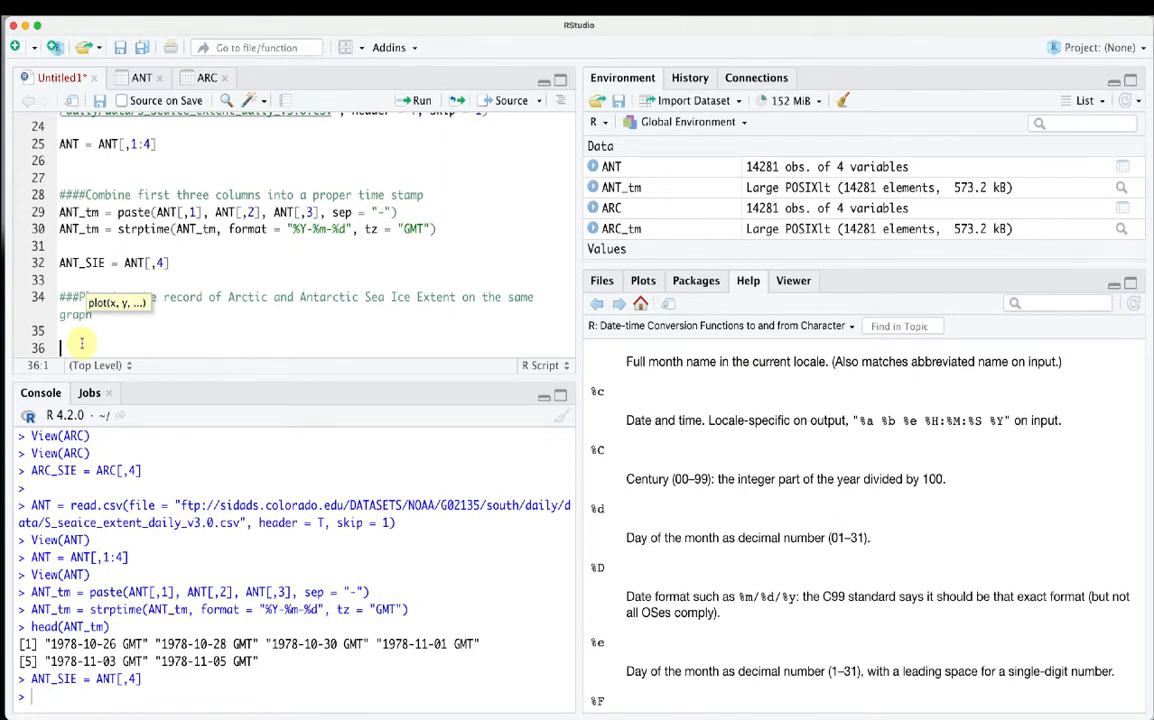
Write plot(ANT_tm, ANT_SIE) on line 36, run it, and place the cursor back inside the call
{"action": "type", "text": "plo"}
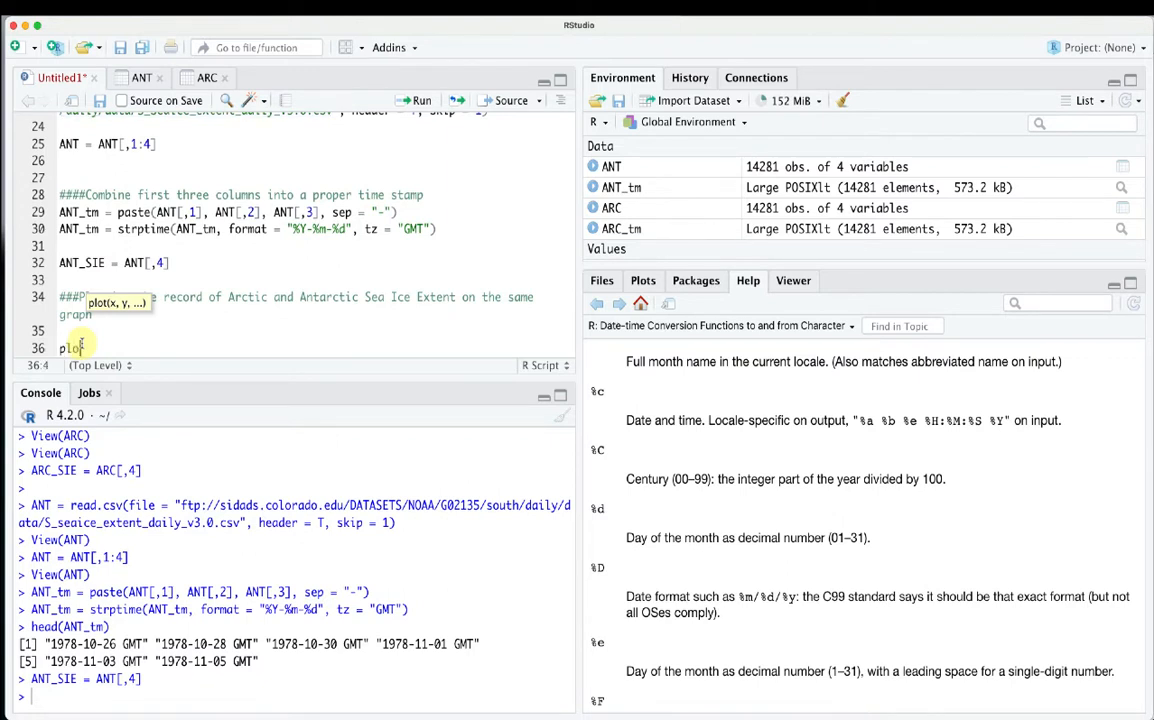
{"action": "type", "text": "t("}
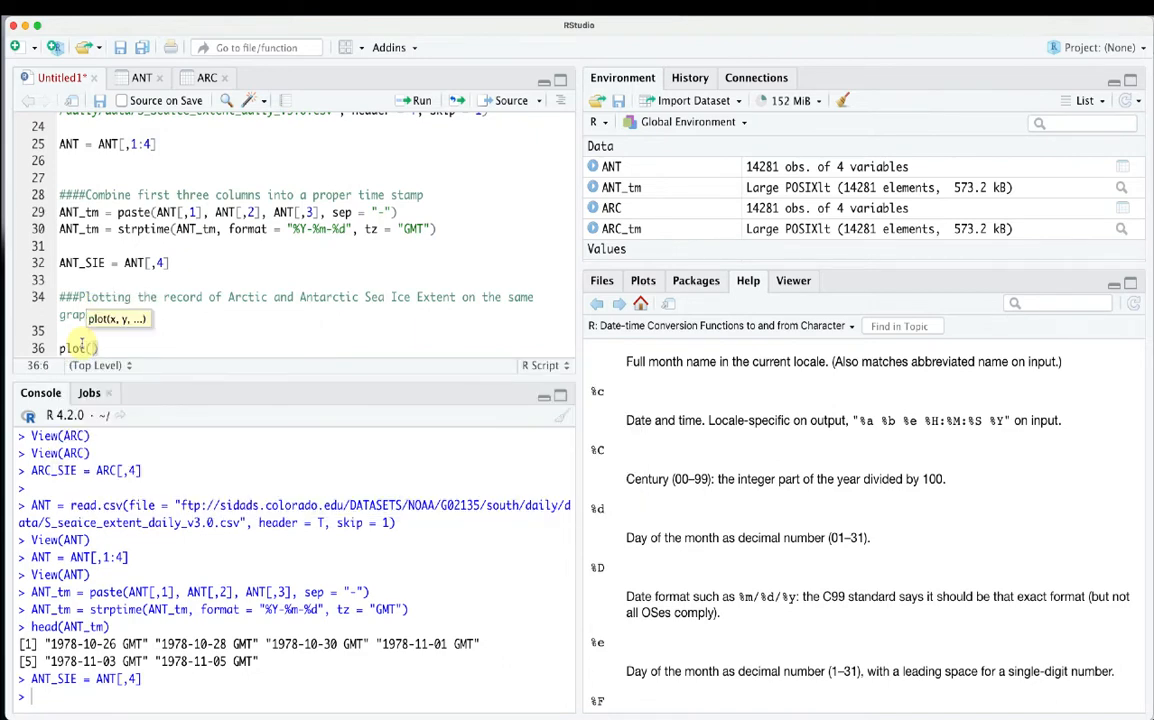
{"action": "type", "text": "ANT_tm"}
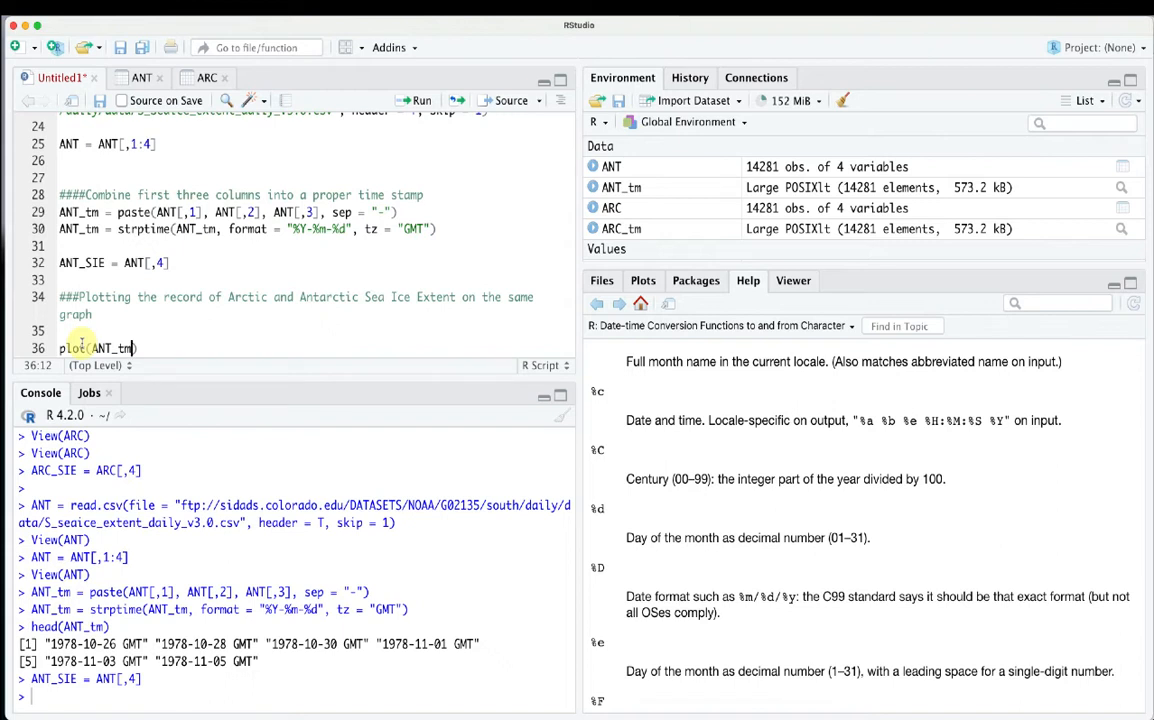
{"action": "type", "text": ", ANT"}
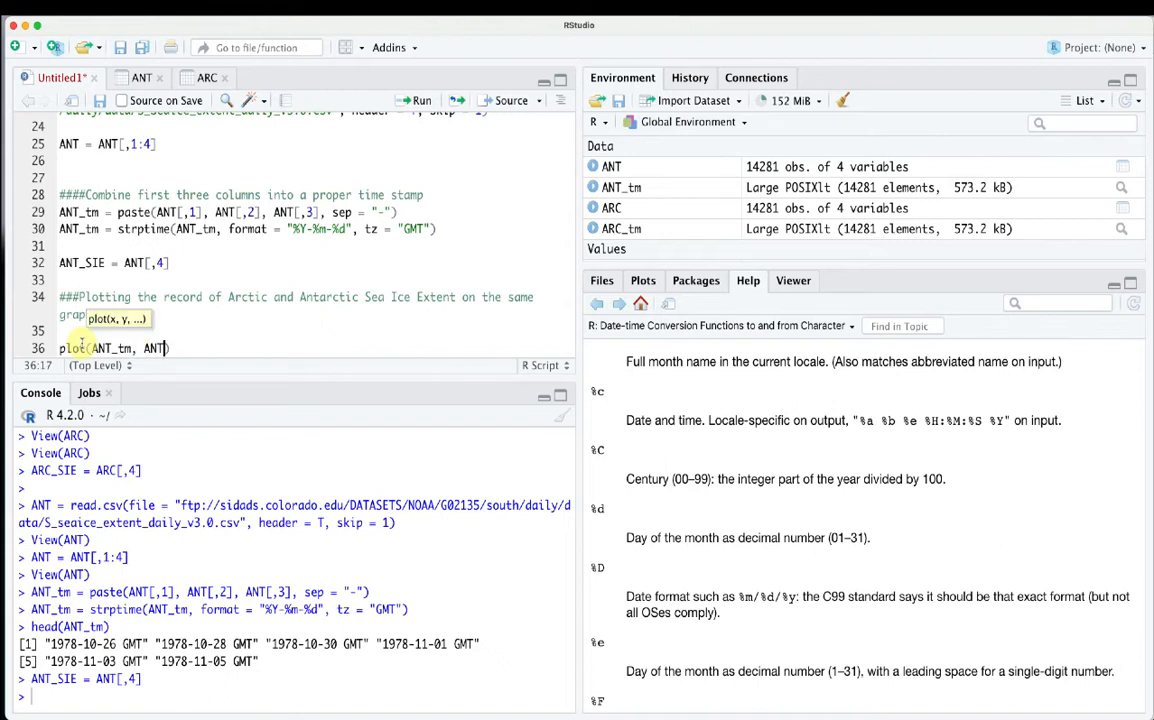
{"action": "type", "text": "_"}
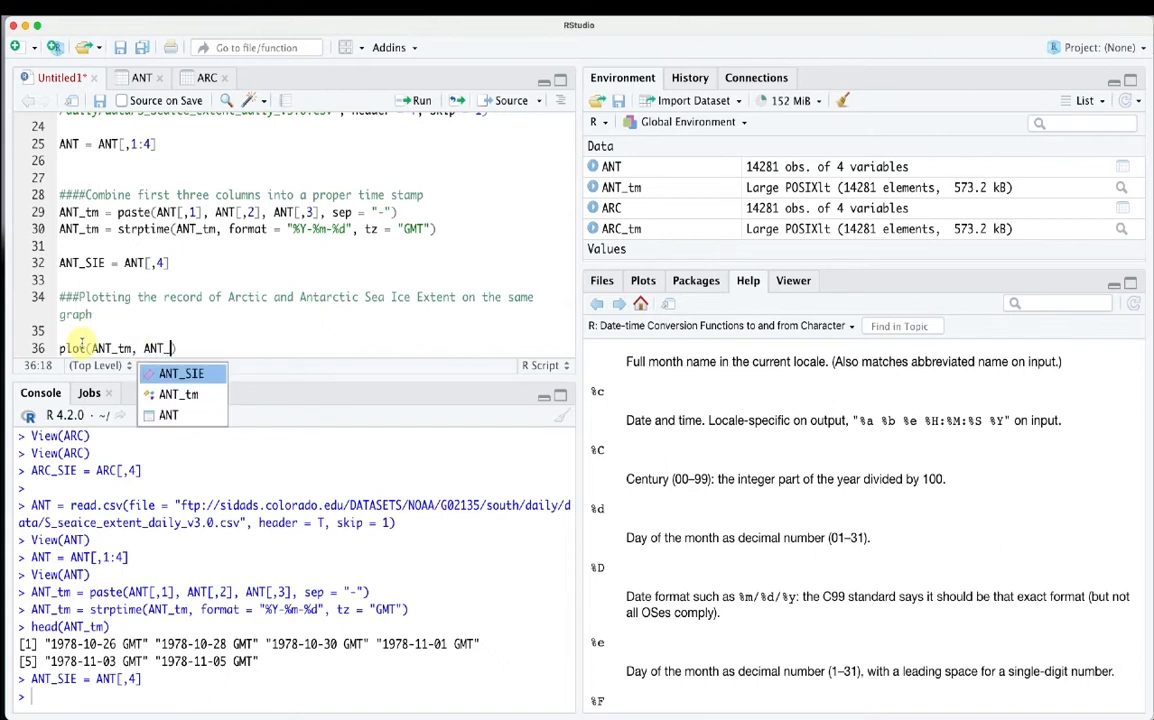
{"action": "type", "text": "SIE)"}
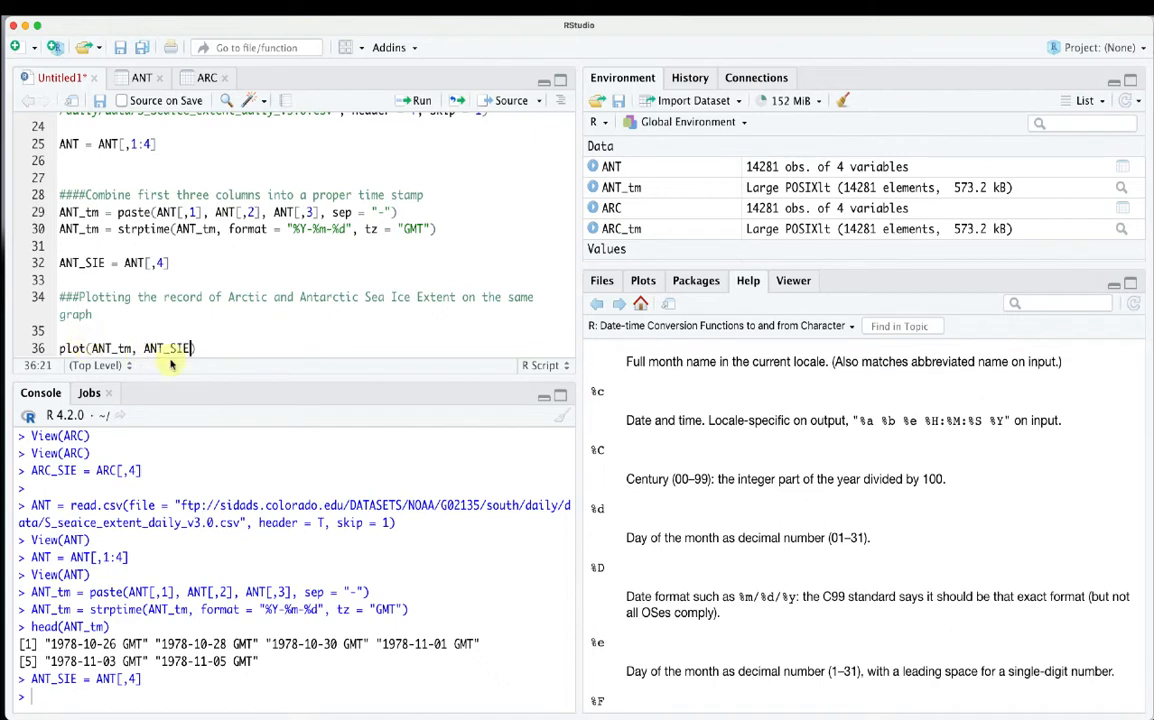
{"action": "left_click_drag", "start_coordinate": [210, 348], "coordinate": [57, 348]}
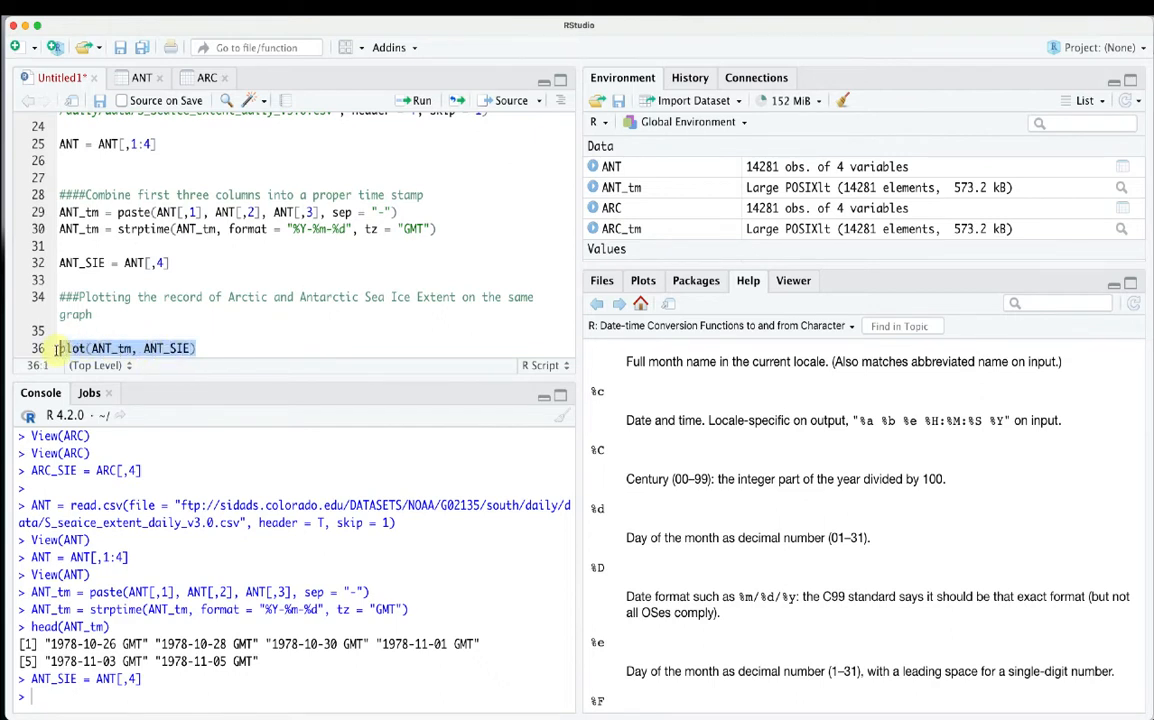
{"action": "left_click", "coordinate": [420, 101]}
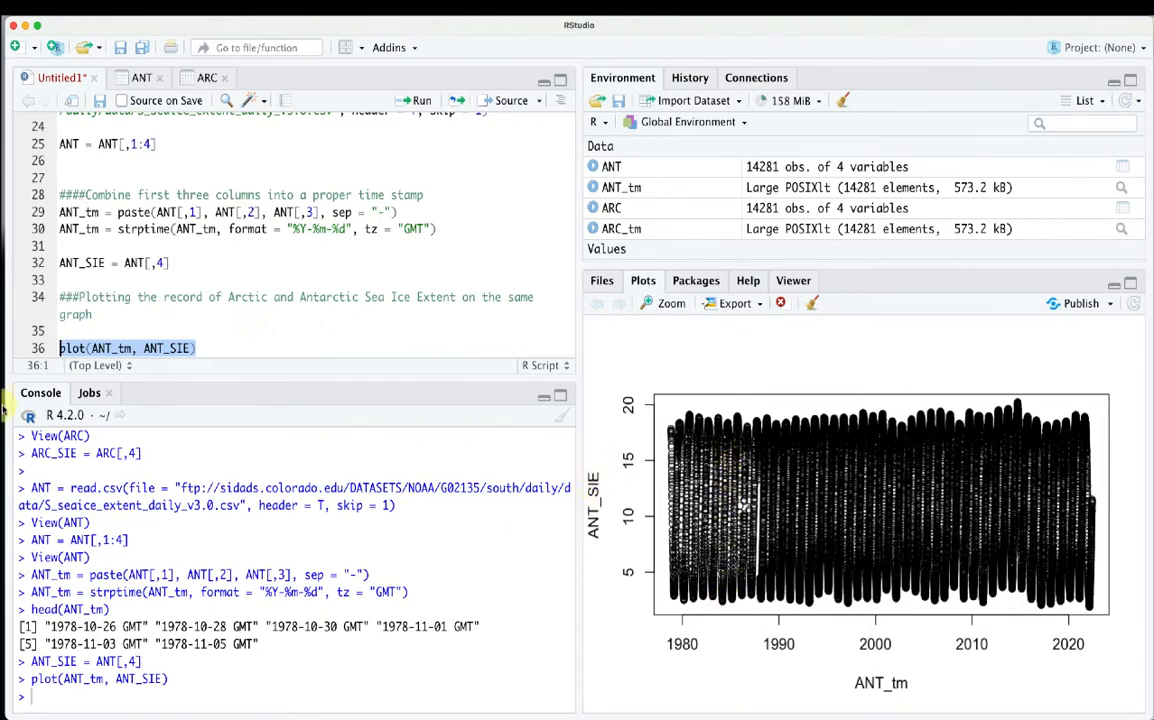
{"action": "left_click", "coordinate": [186, 348]}
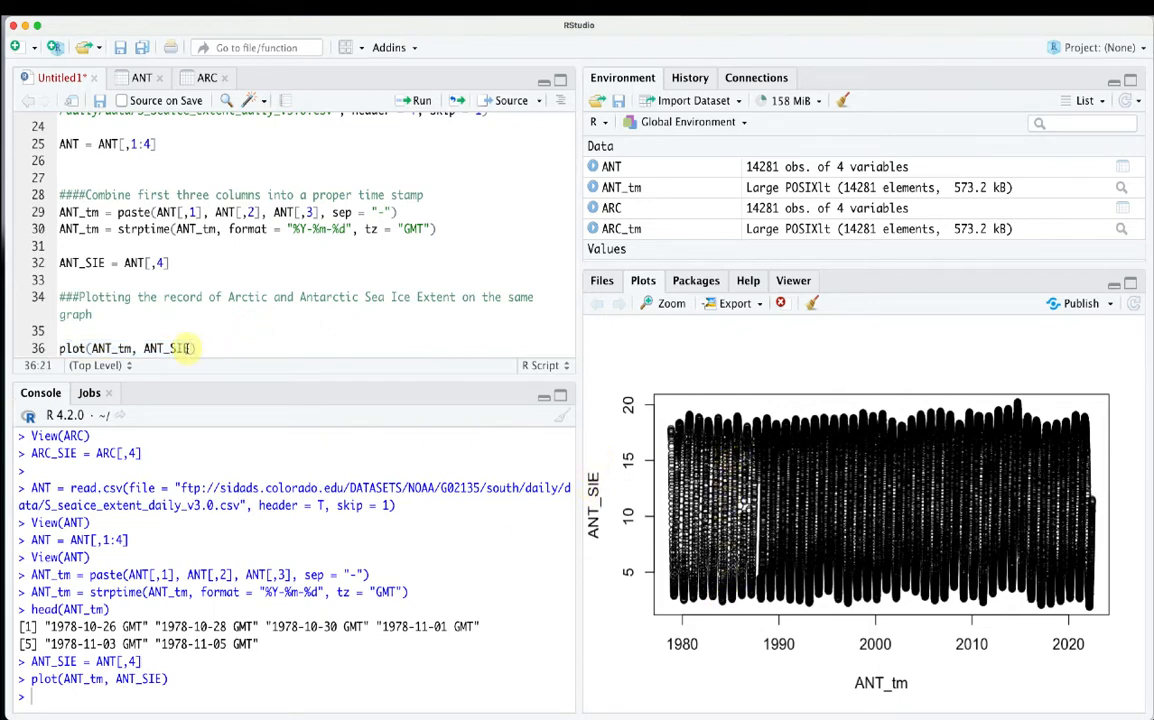
Add type = "l" to the plot(ANT_tm, ANT_SIE) call on line 36 and run it
{"action": "type", "text": ", type"}
{"action": "key", "text": "Tab"}
{"action": "type", "text": "\"l"}
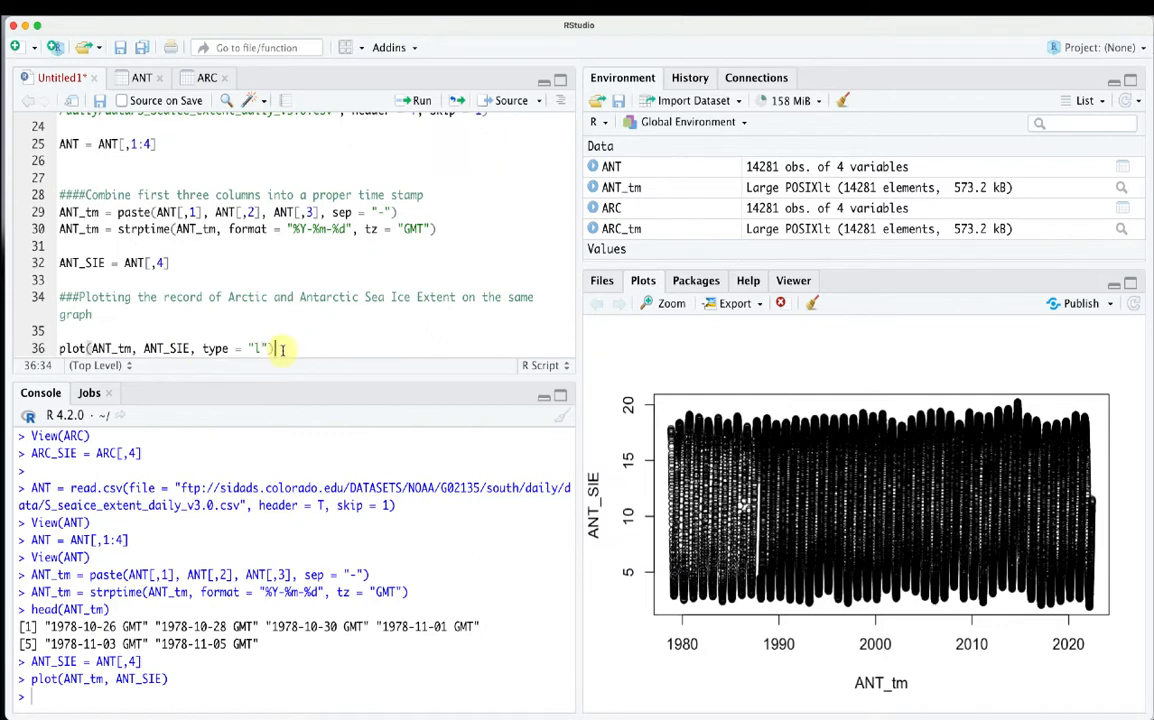
{"action": "left_click_drag", "start_coordinate": [275, 348], "coordinate": [55, 338]}
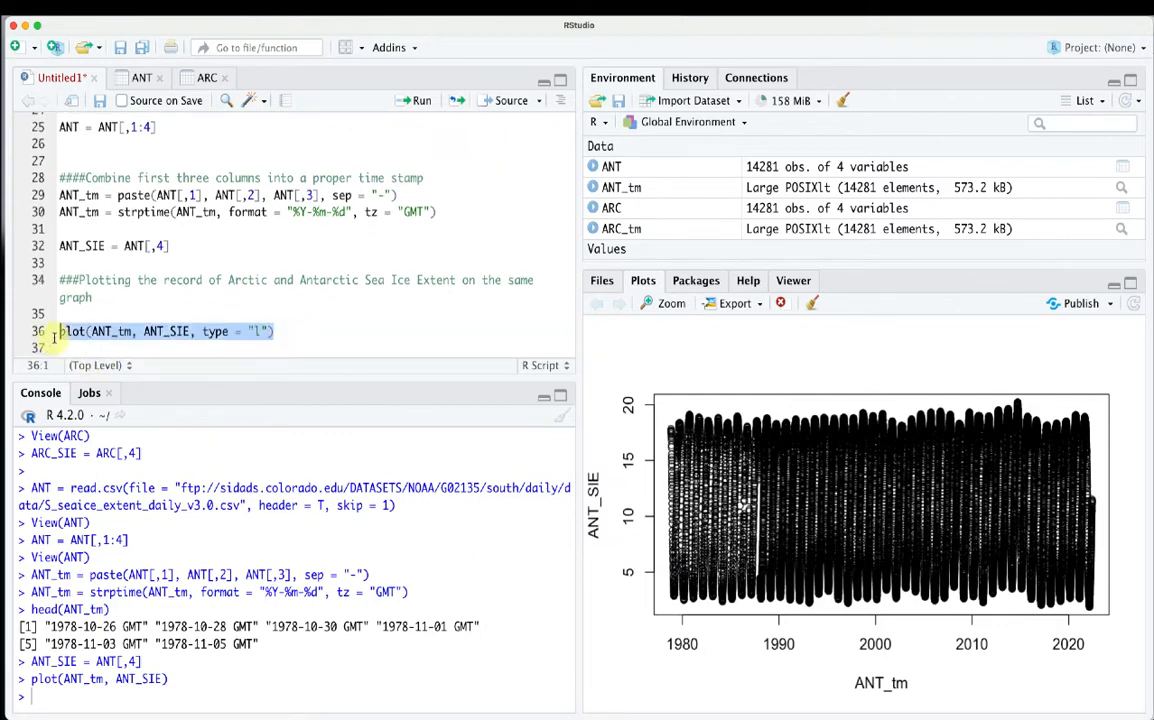
{"action": "left_click", "coordinate": [415, 100]}
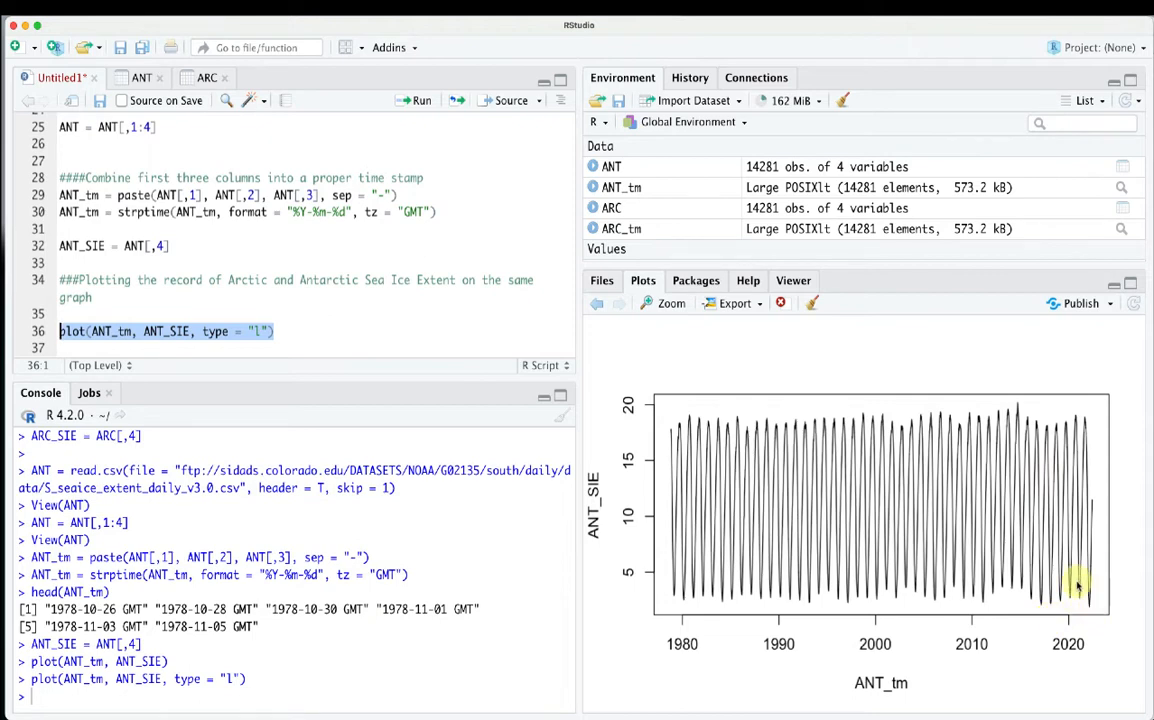
Add lwd = 2 to the Antarctic plot call on line 36 and run it
{"action": "left_click", "coordinate": [272, 331]}
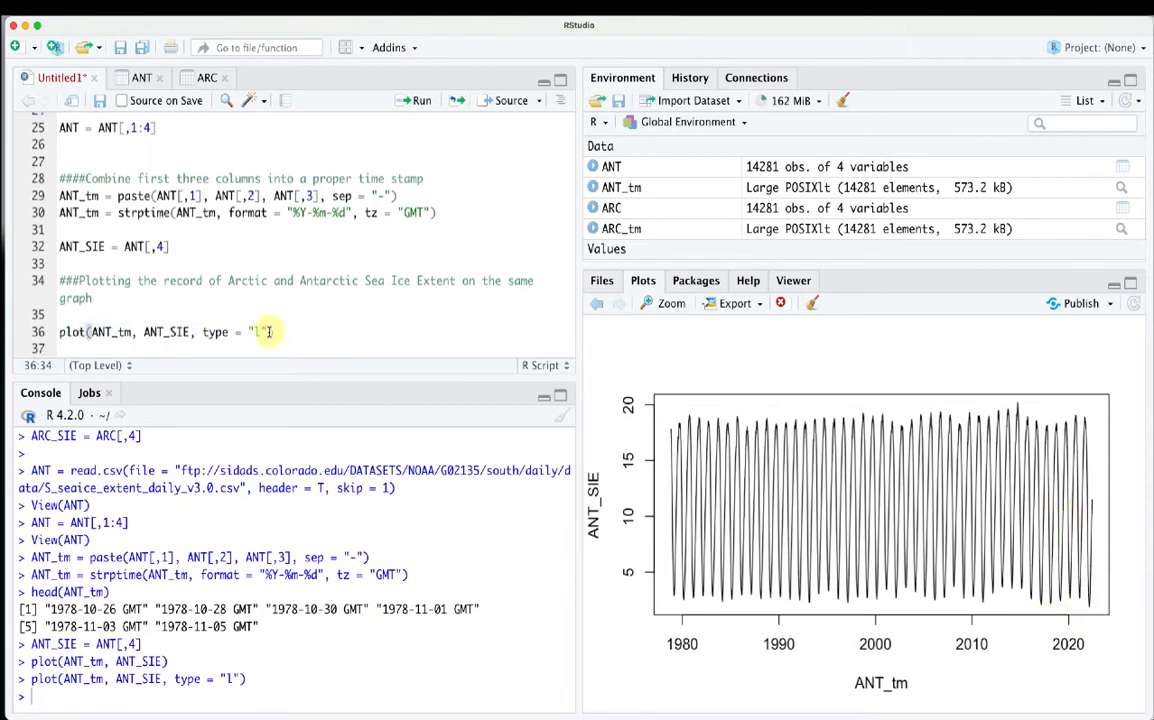
{"action": "key", "text": "Left"}
{"action": "type", "text": ", lwd = 2"}
{"action": "left_click_drag", "start_coordinate": [332, 331], "coordinate": [48, 331]}
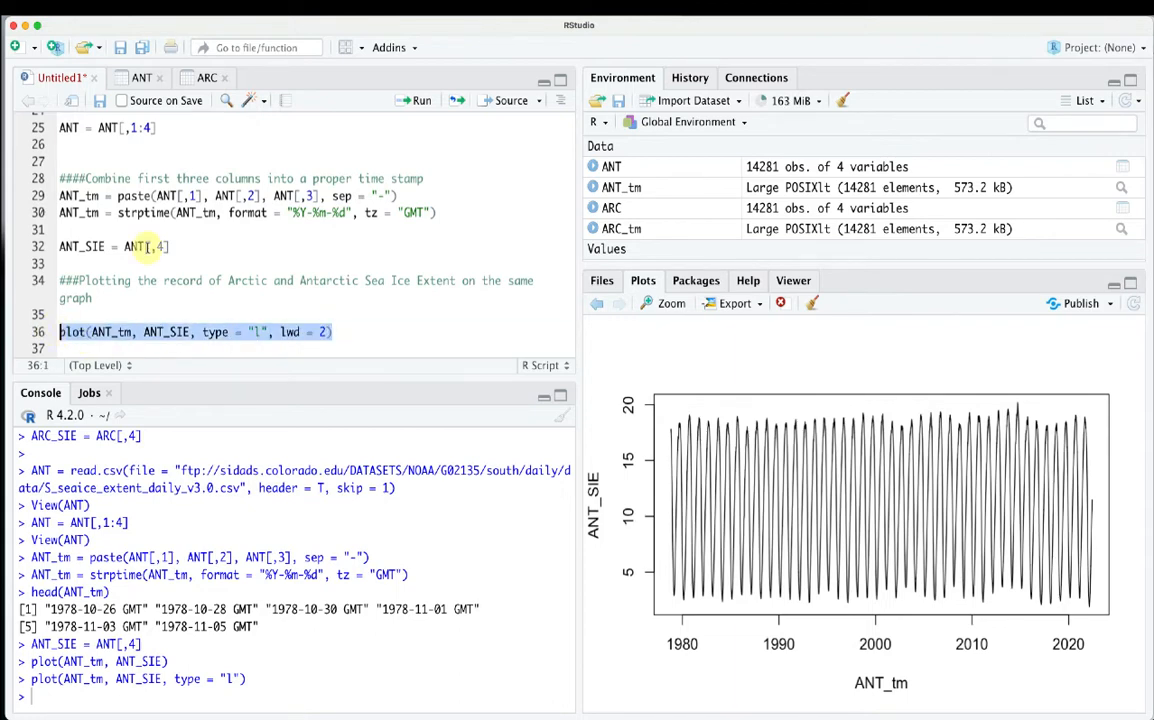
{"action": "left_click", "coordinate": [415, 101]}
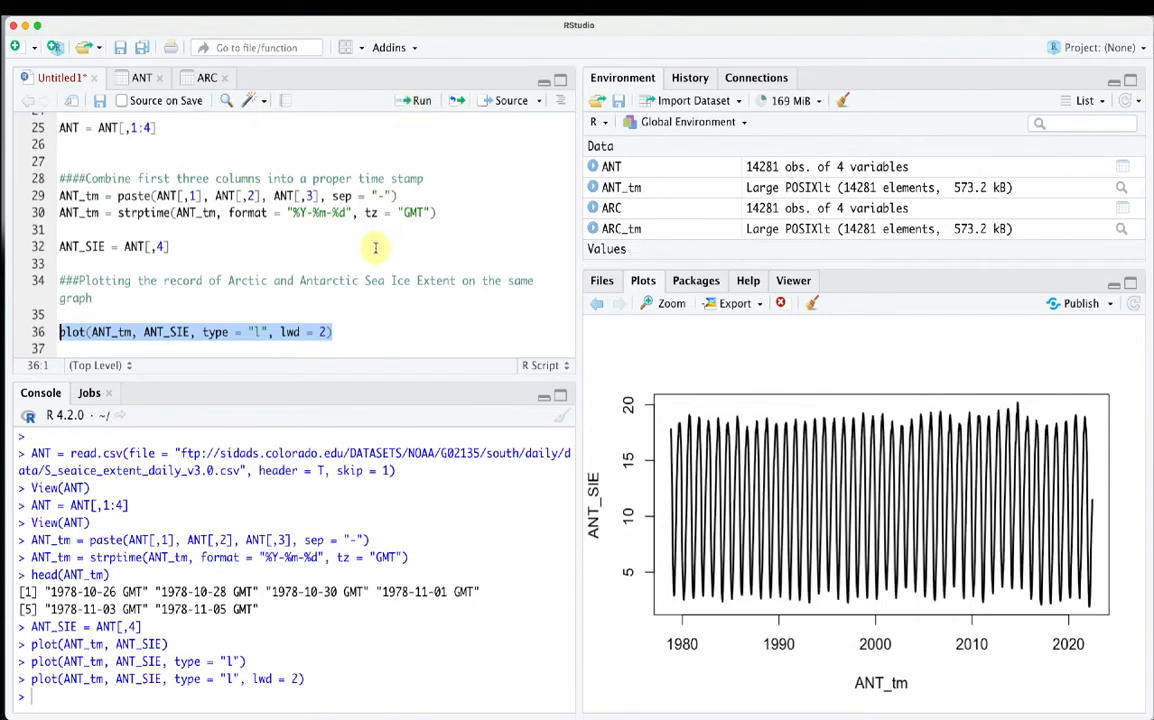
Add xlab = "Date" to the Antarctic plot call and run the complete line
{"action": "left_click", "coordinate": [325, 332]}
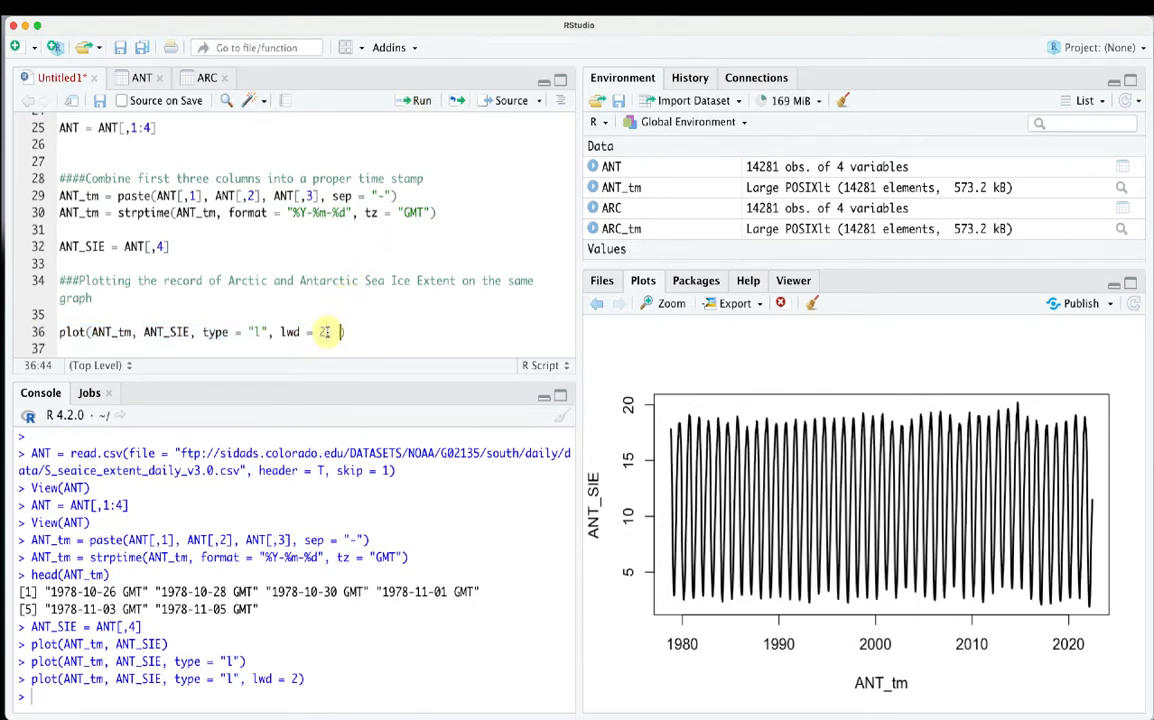
{"action": "type", "text": ", xlab = \"Date"}
{"action": "left_click_drag", "start_coordinate": [433, 332], "coordinate": [431, 332]}
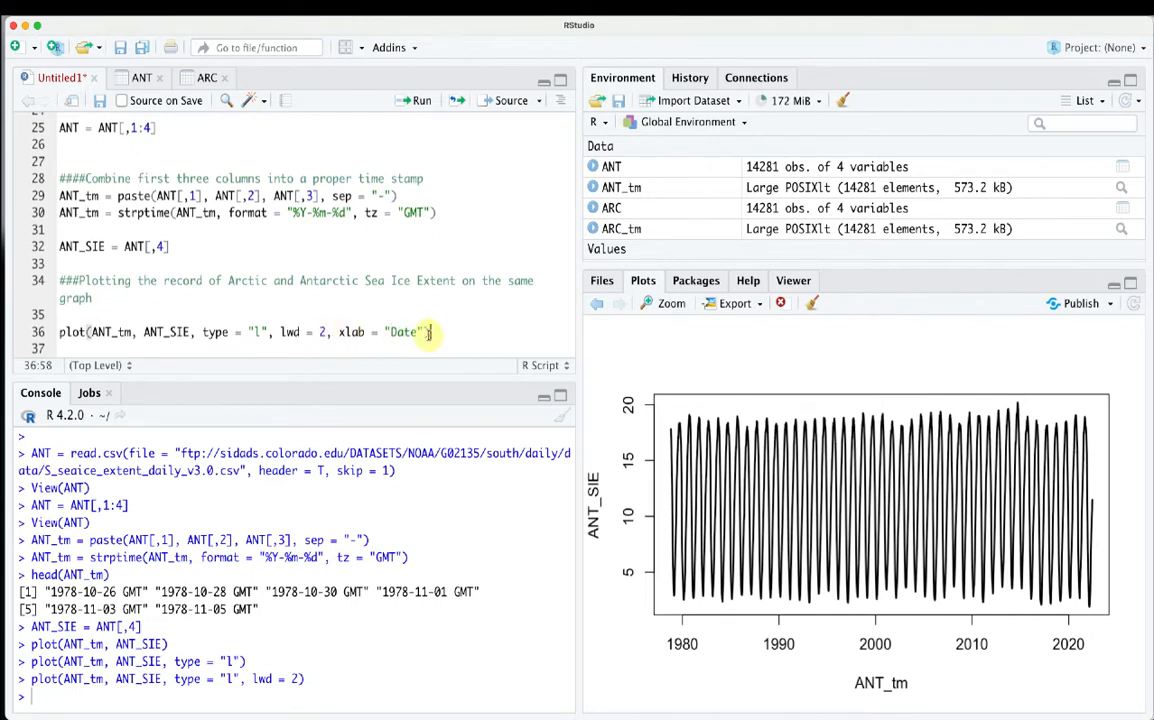
{"action": "left_click_drag", "start_coordinate": [431, 332], "coordinate": [62, 331]}
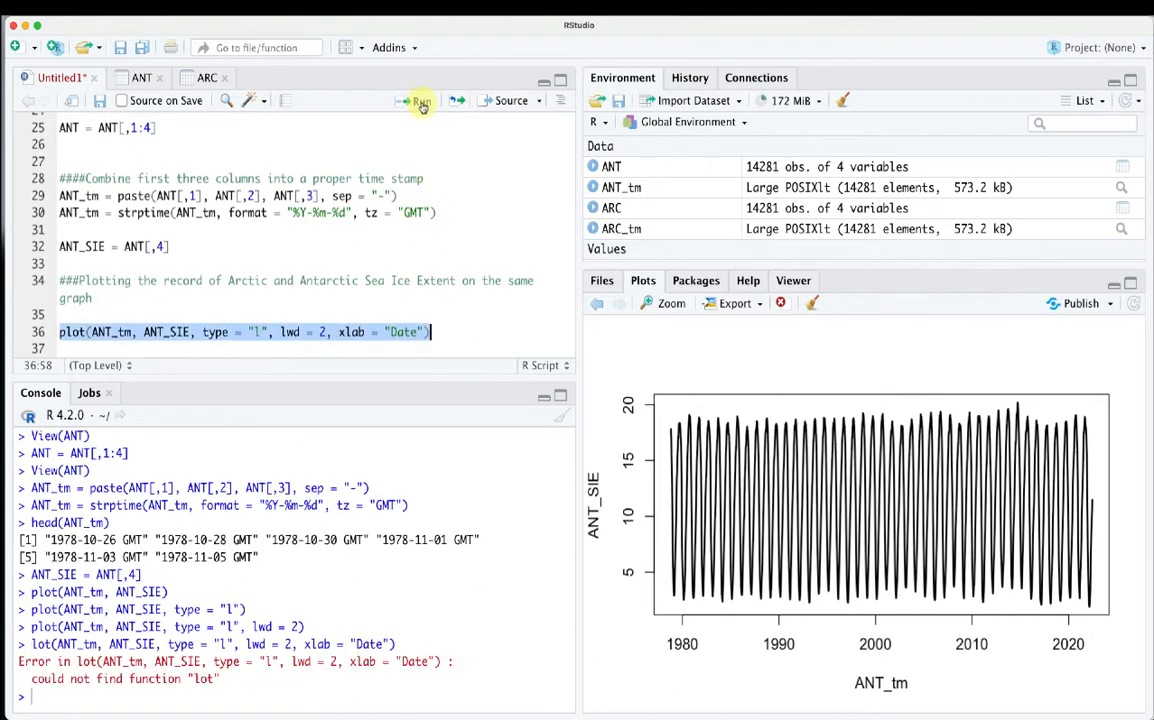
{"action": "left_click", "coordinate": [421, 102]}
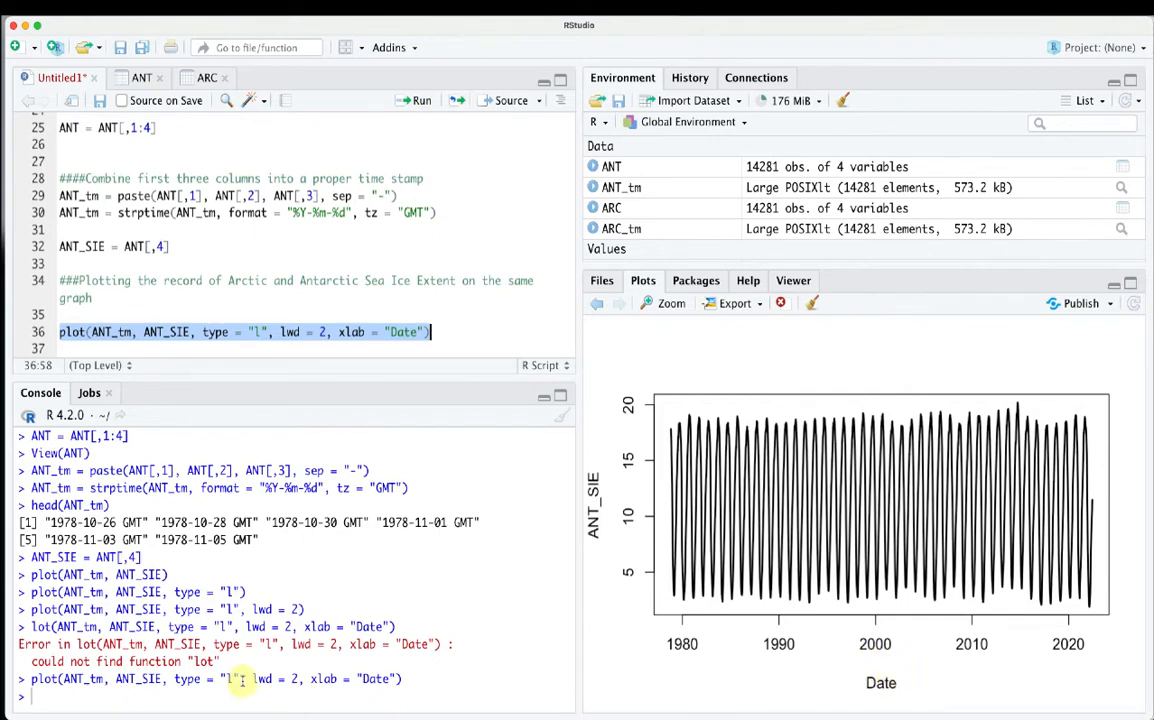
Add ylab = "Millions of km^2" to the Antarctic plot call and run it
{"action": "left_click", "coordinate": [424, 332]}
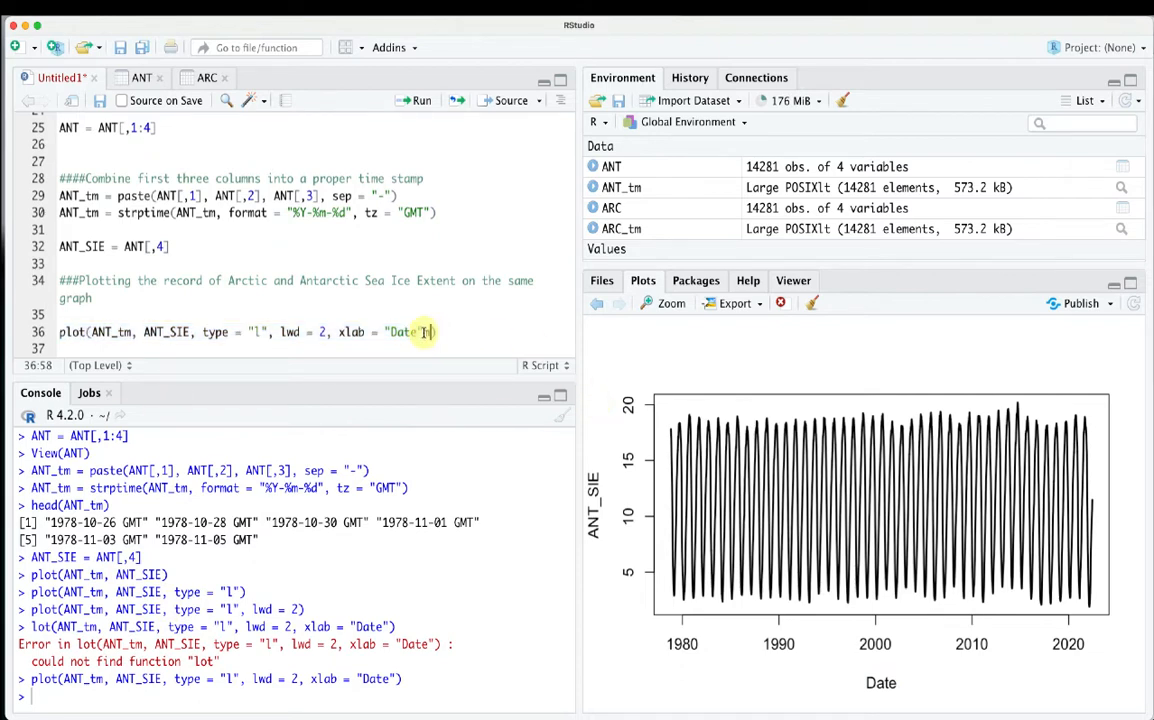
{"action": "type", "text": ", ylab"}
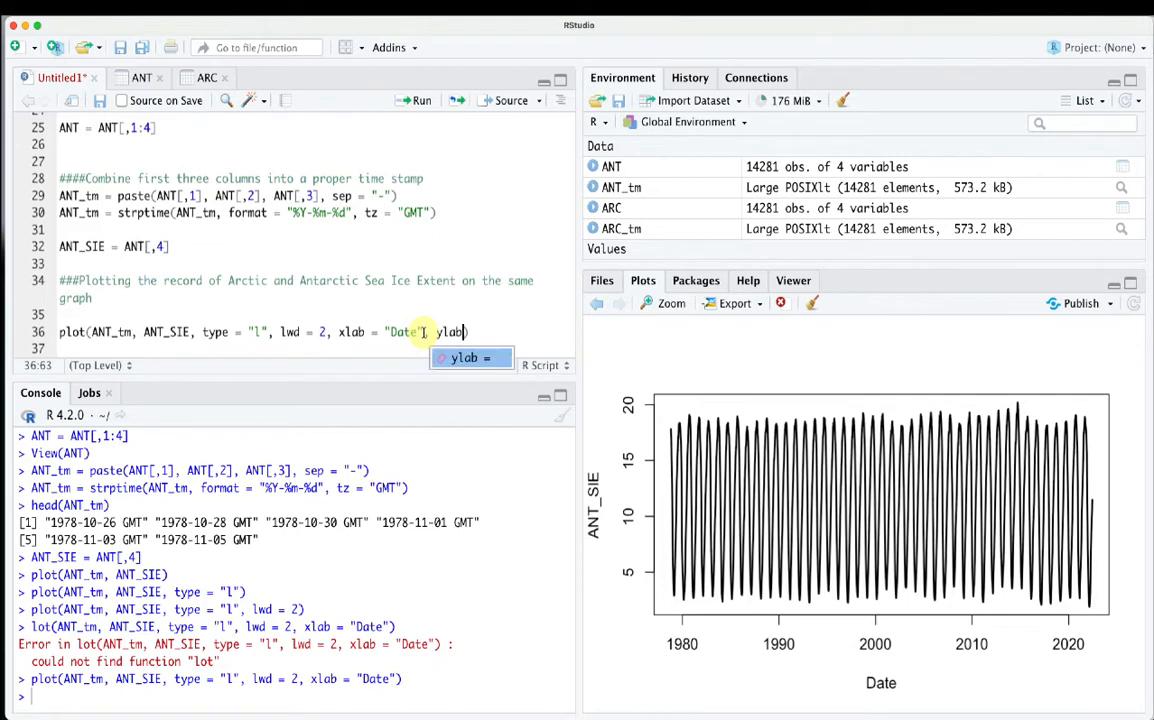
{"action": "key", "text": "Tab"}
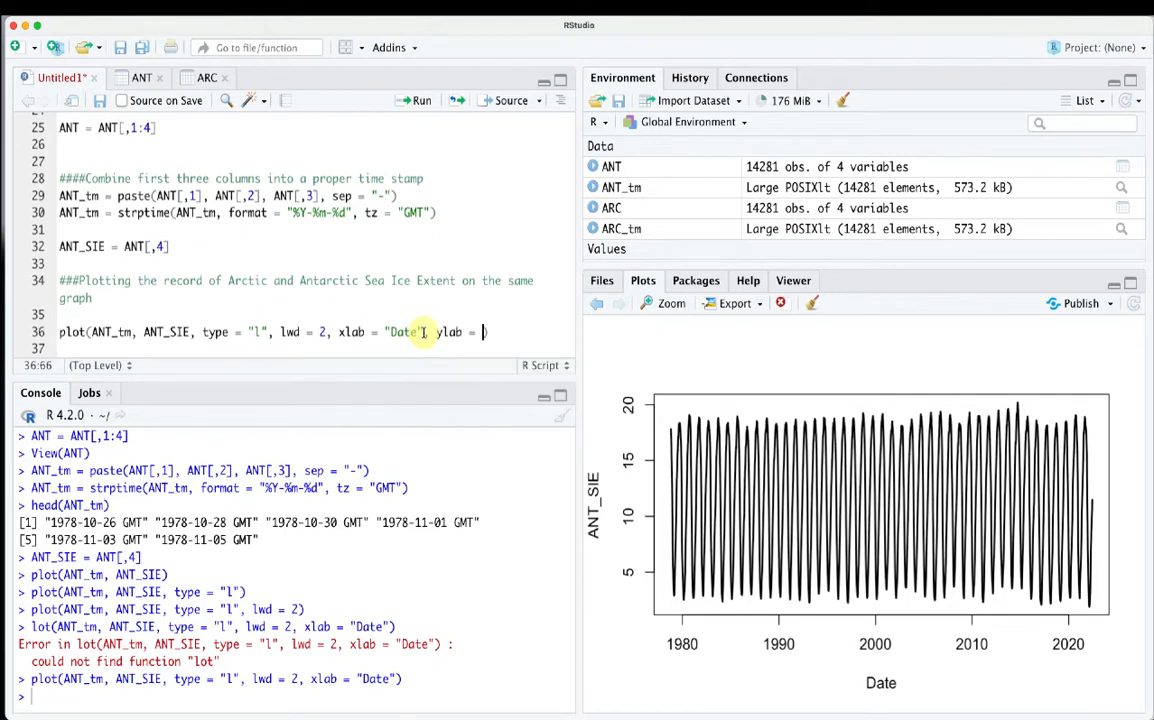
{"action": "type", "text": "\"Millions of km^2"}
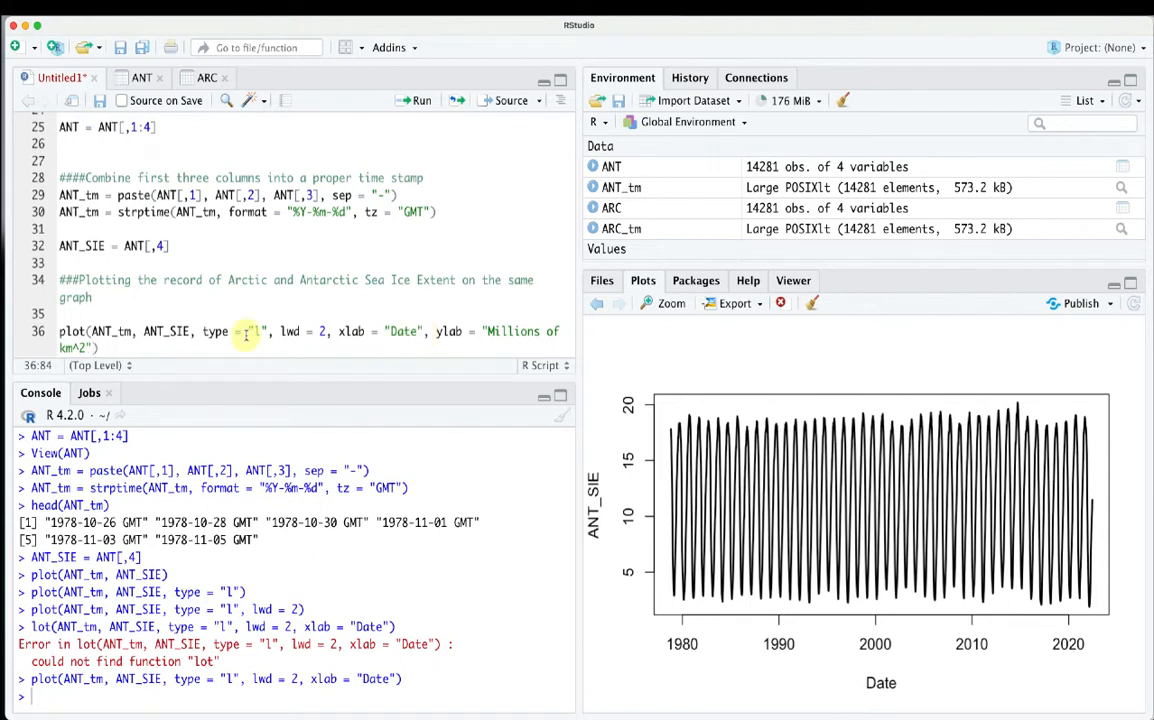
{"action": "left_click_drag", "start_coordinate": [105, 349], "coordinate": [59, 332]}
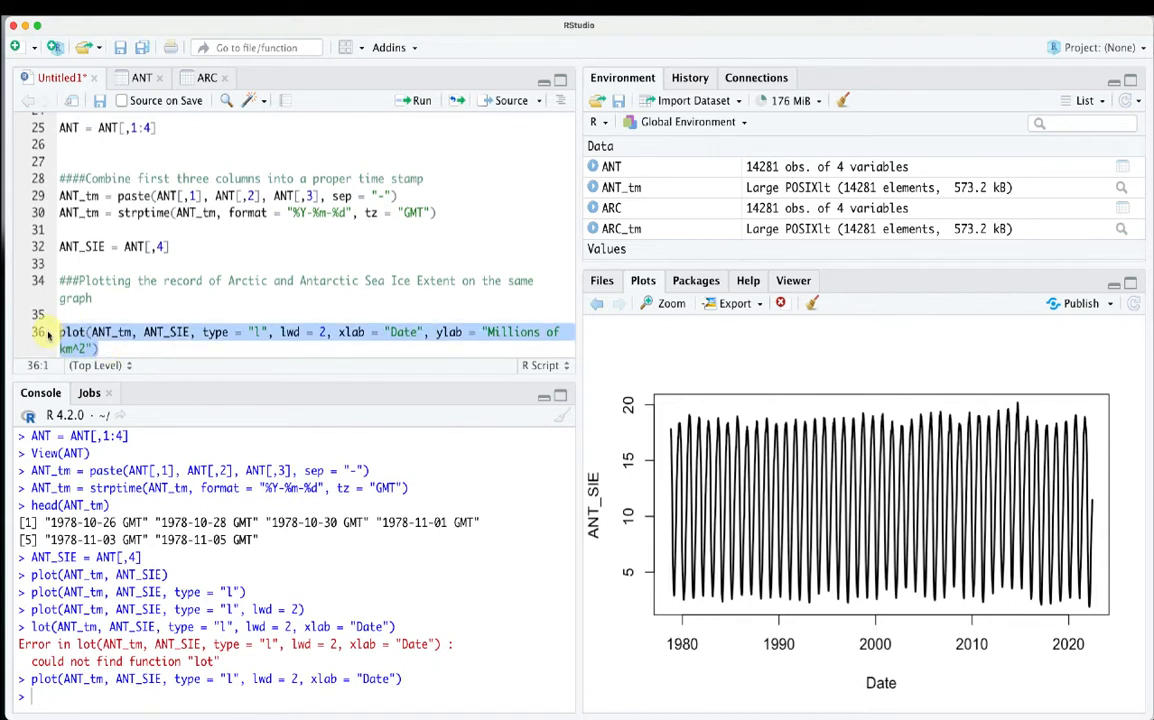
{"action": "left_click", "coordinate": [418, 102]}
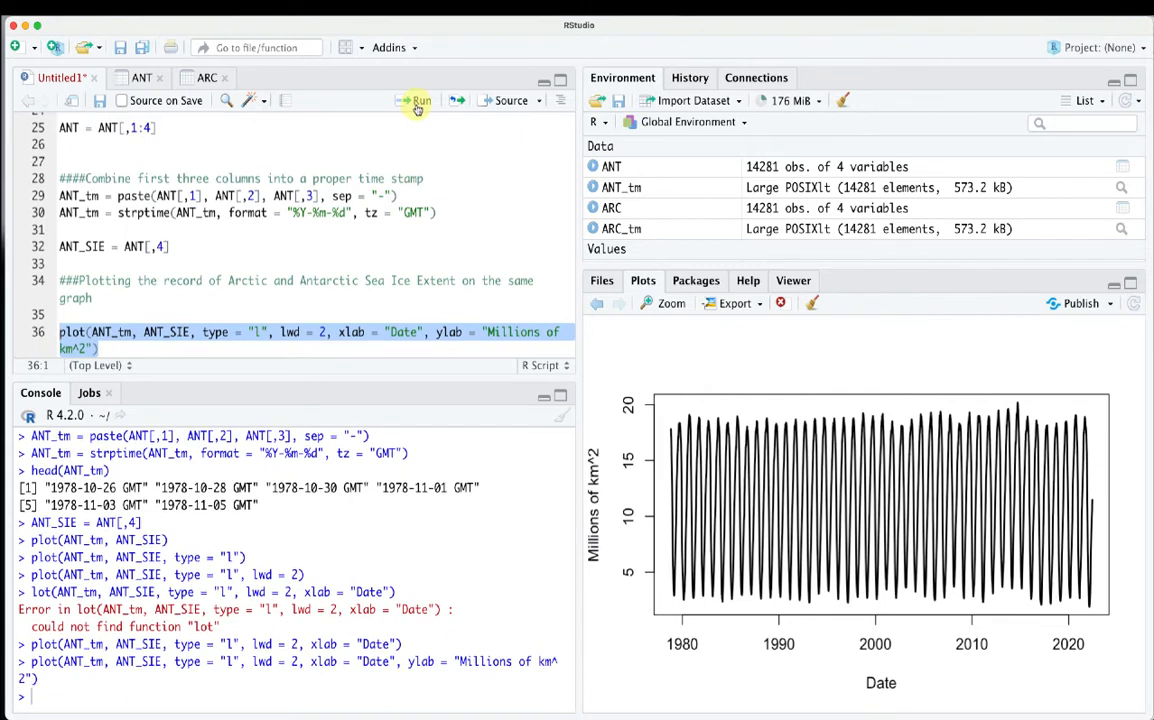
Change the ylab text to "Sea Ice (Millions of km^2)", copy the Antarctic plot call, and run it
{"action": "left_click", "coordinate": [487, 336]}
{"action": "type", "text": "Sea Ice"}
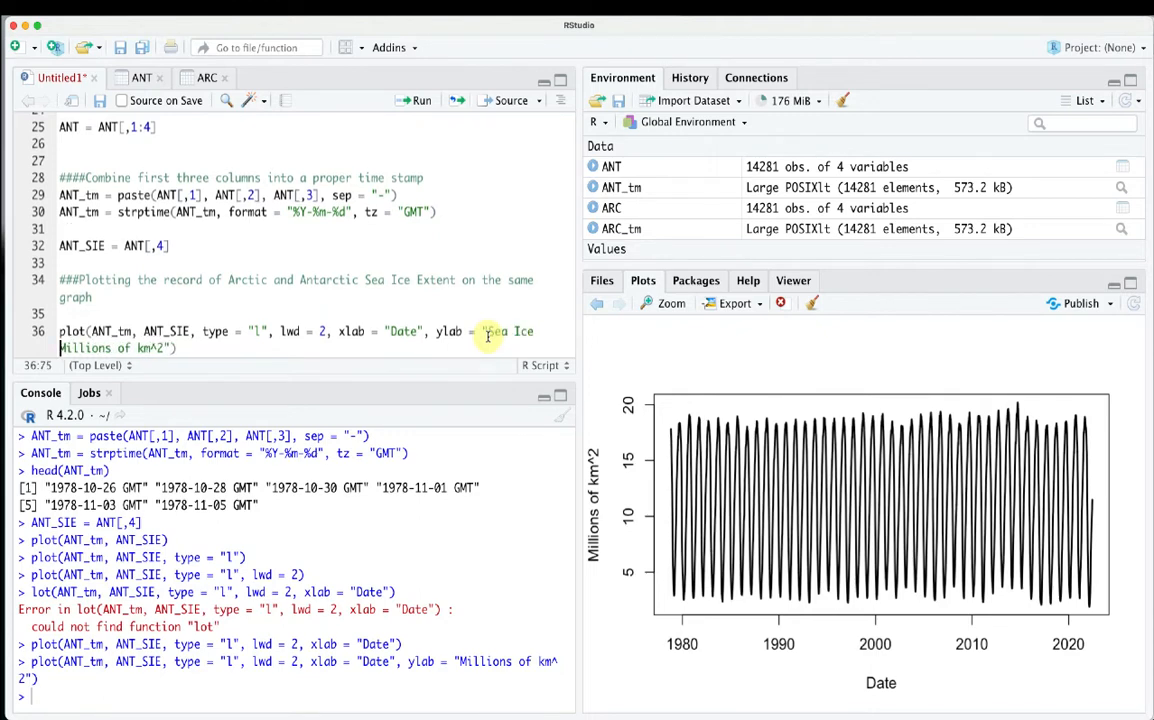
{"action": "type", "text": " ("}
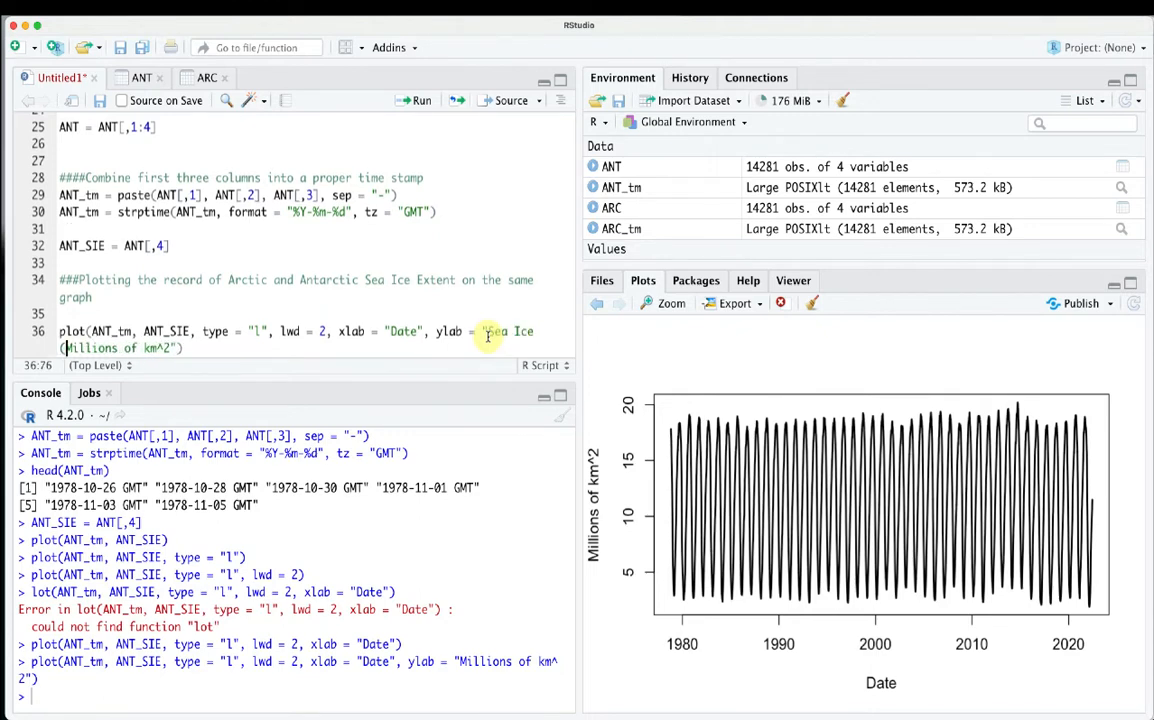
{"action": "key", "text": "Right"}
{"action": "key", "text": "Right"}
{"action": "key", "text": "Right"}
{"action": "key", "text": "Right"}
{"action": "key", "text": "Right"}
{"action": "key", "text": "Right"}
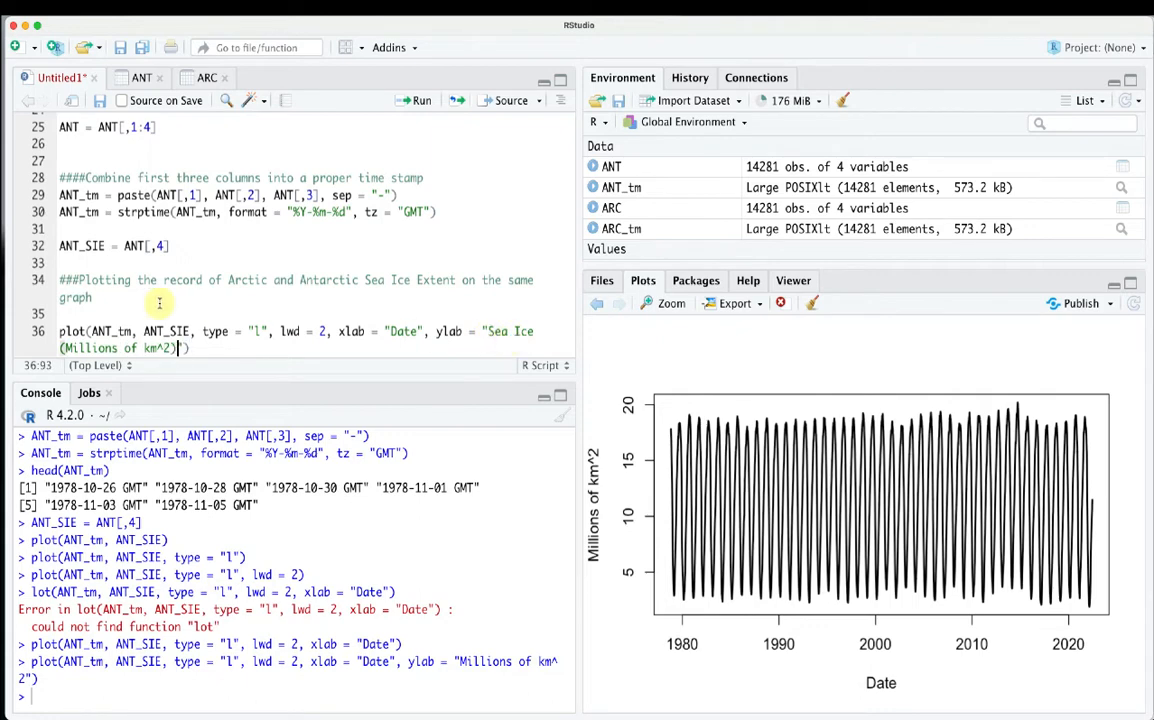
{"action": "left_click_drag", "start_coordinate": [189, 348], "coordinate": [47, 337]}
{"action": "key", "text": "ctrl+c"}
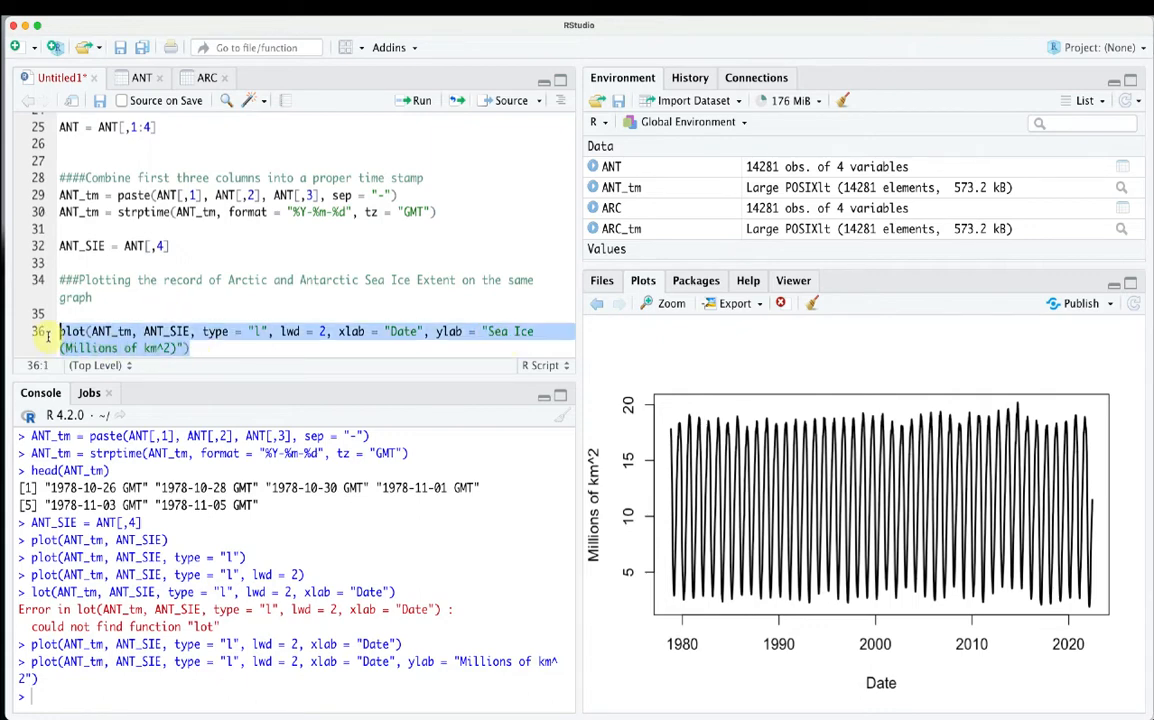
{"action": "left_click", "coordinate": [413, 101]}
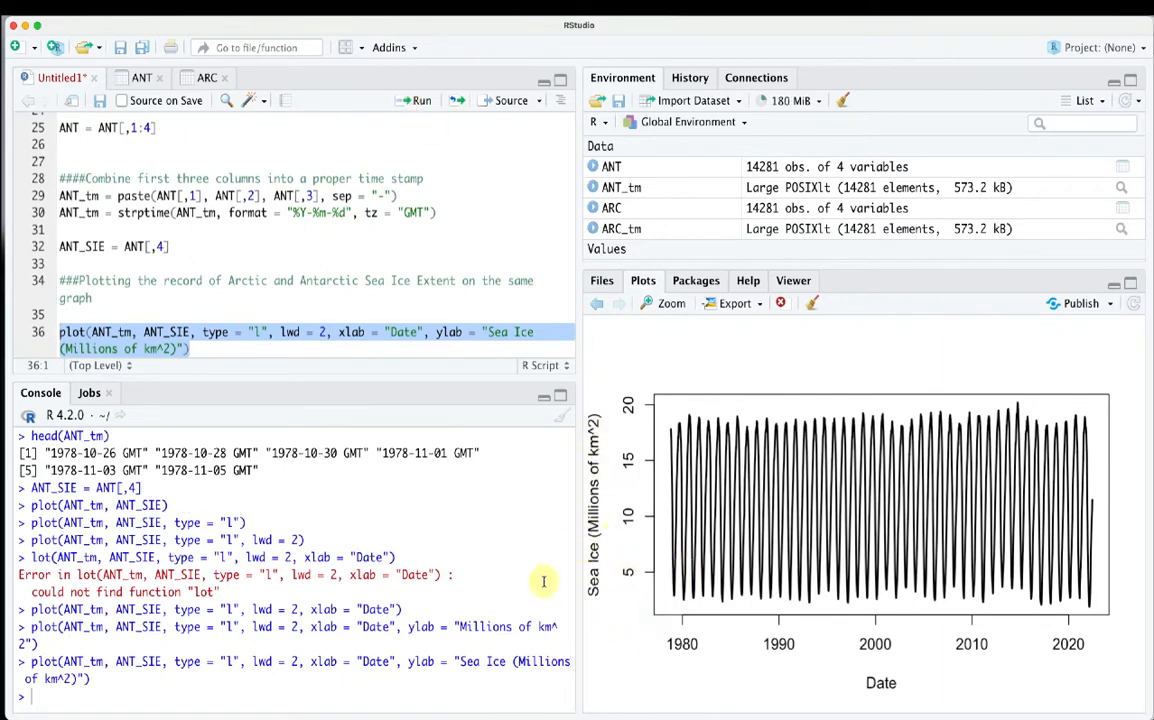
Add blank lines below the Antarctic plot call and paste a duplicate of it on line 38
{"action": "left_click", "coordinate": [190, 349]}
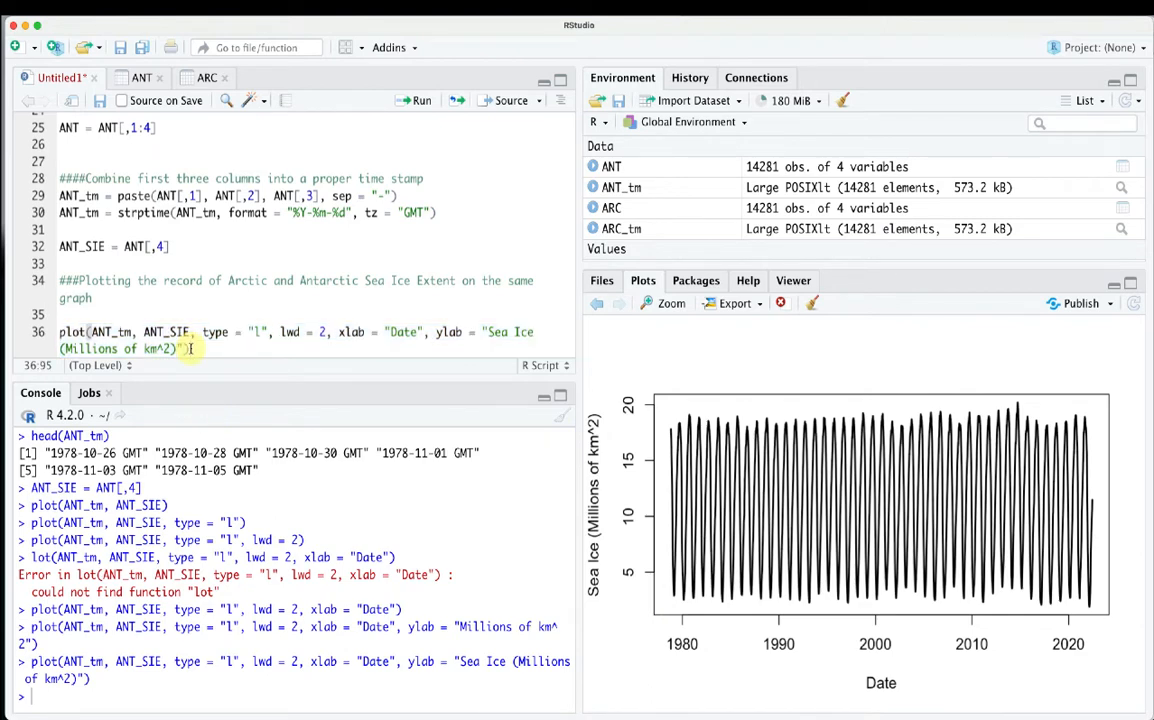
{"action": "scroll", "coordinate": [190, 349], "scroll_direction": "down", "scroll_amount": 1}
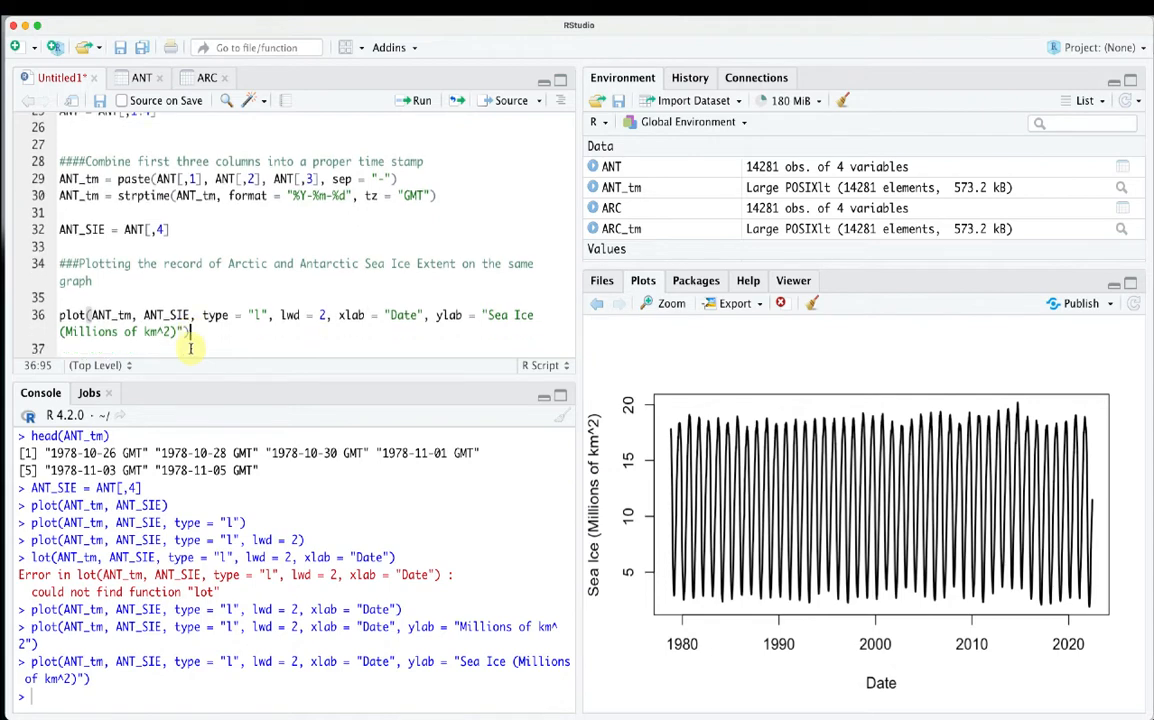
{"action": "key", "text": "Return"}
{"action": "key", "text": "Return"}
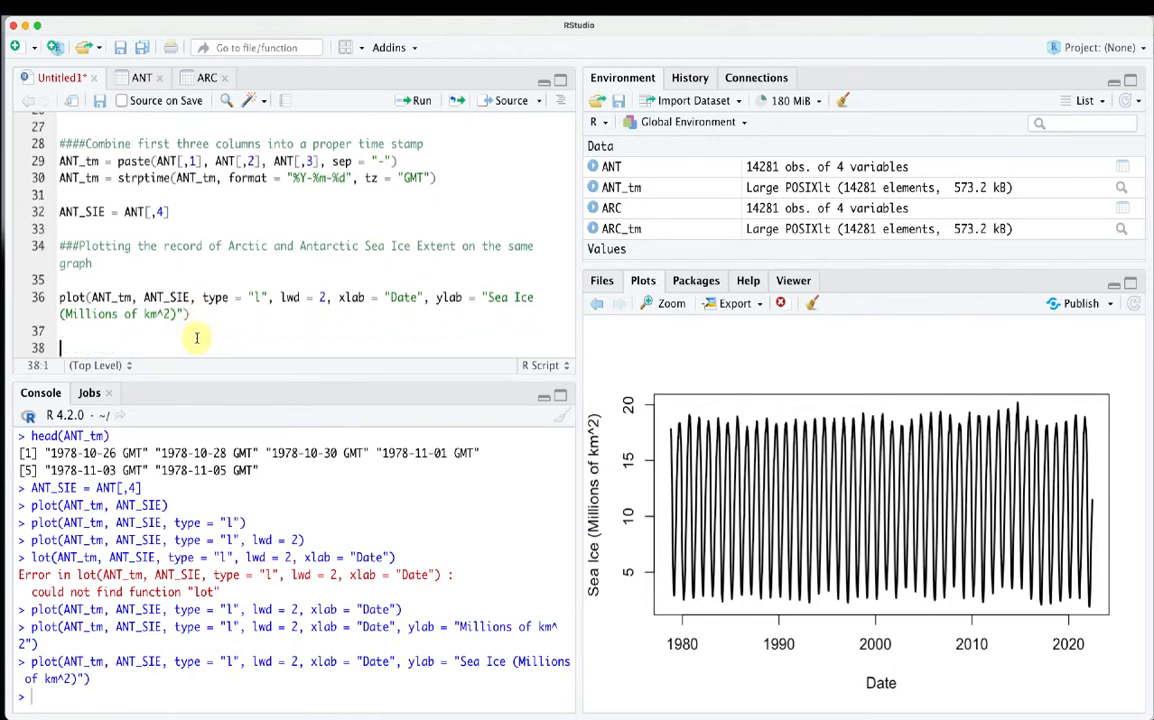
{"action": "left_click", "coordinate": [59, 297]}
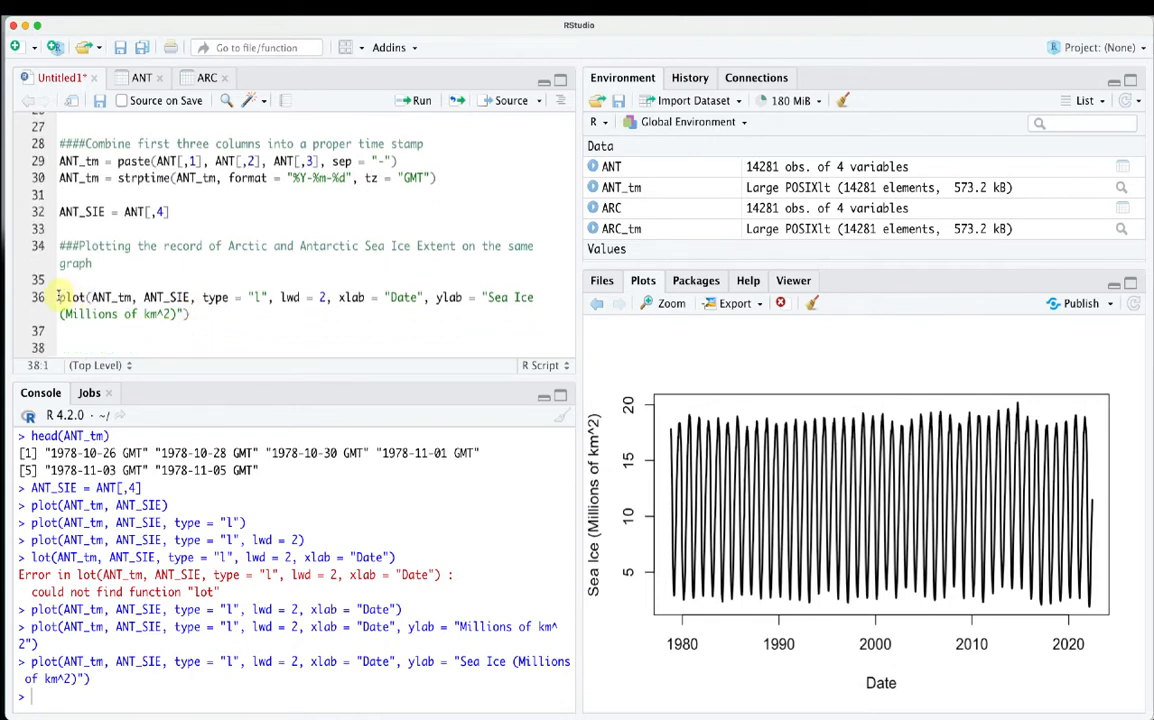
{"action": "triple_click", "coordinate": [103, 297]}
{"action": "left_click", "coordinate": [166, 331]}
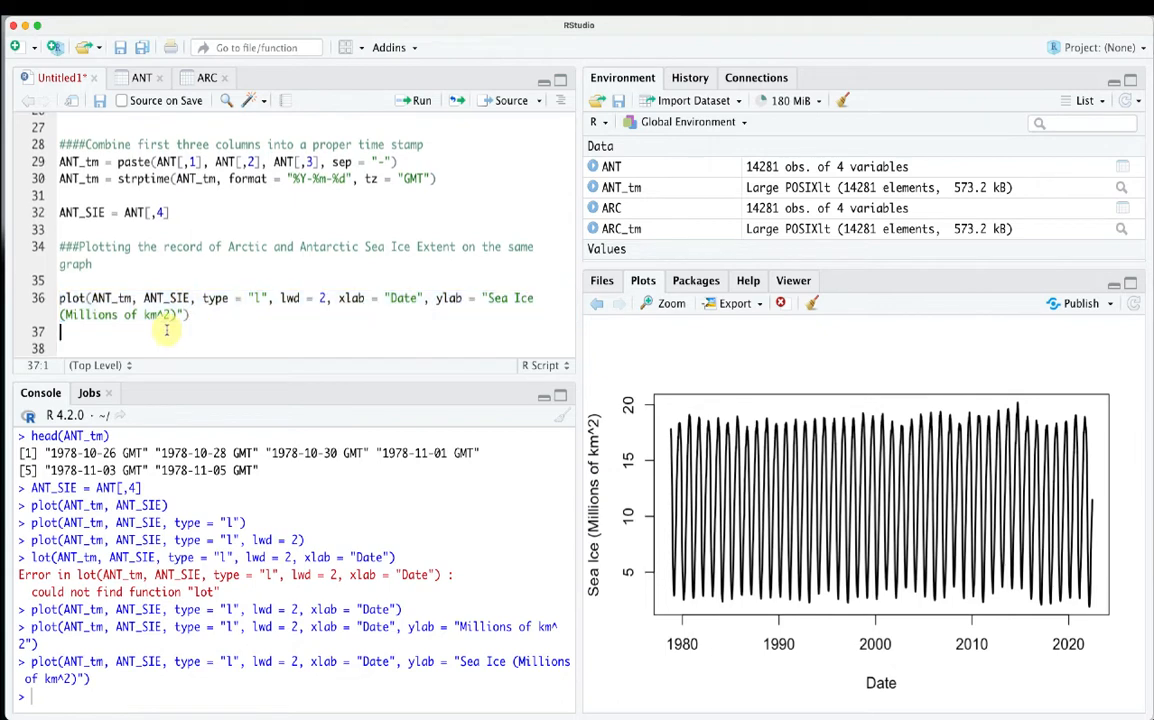
{"action": "key", "text": "ctrl+v"}
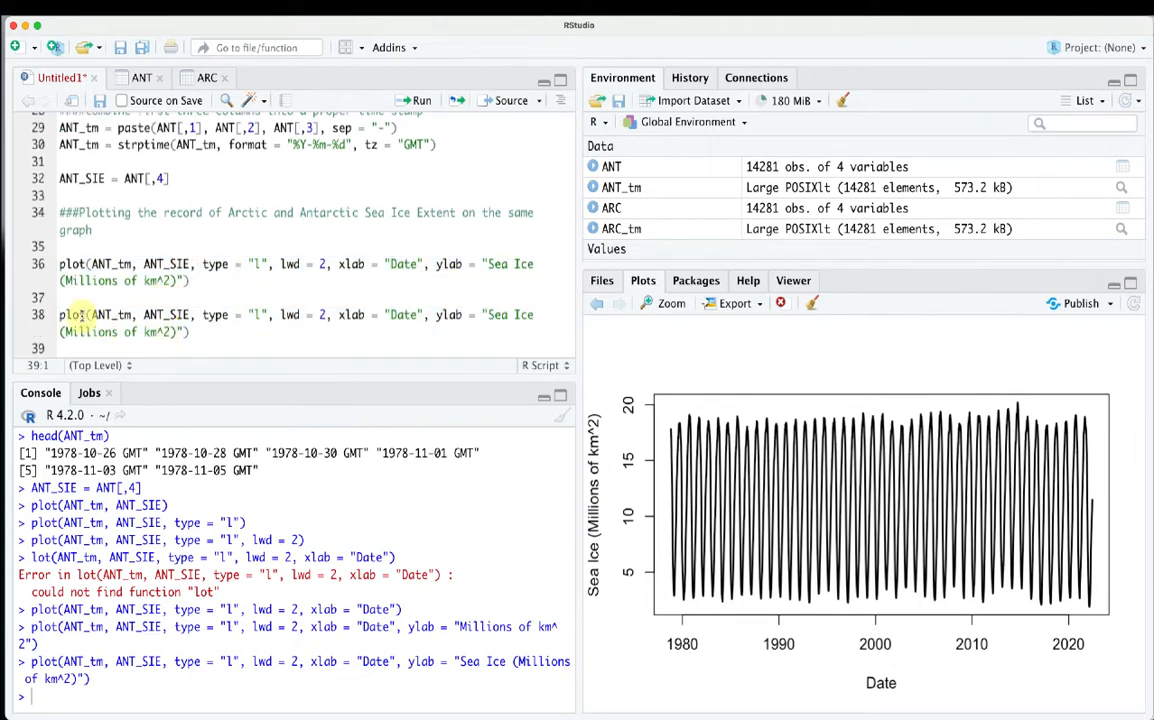
Change the duplicated call on line 38 to plot ARC_tm against ARC_SIE and run it
{"action": "left_click", "coordinate": [103, 314]}
{"action": "key", "text": "BackSpace"}
{"action": "key", "text": "BackSpace"}
{"action": "key", "text": "BackSpace"}
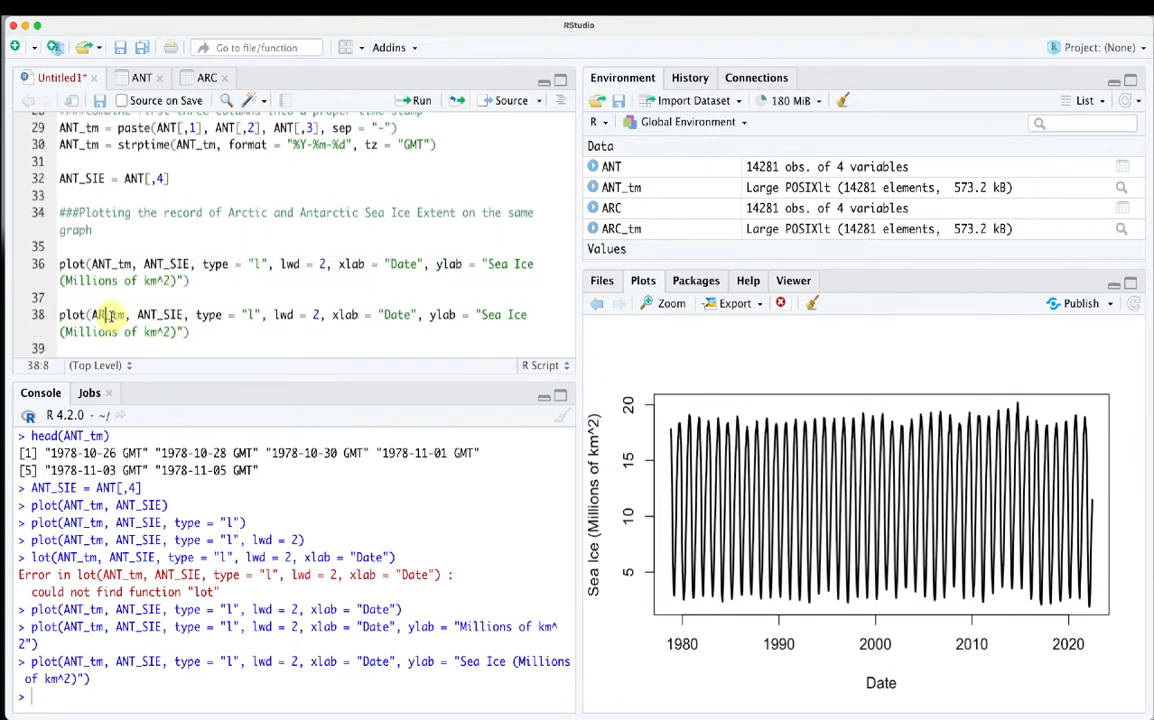
{"action": "type", "text": "ARC"}
{"action": "left_click_drag", "start_coordinate": [143, 314], "coordinate": [163, 314]}
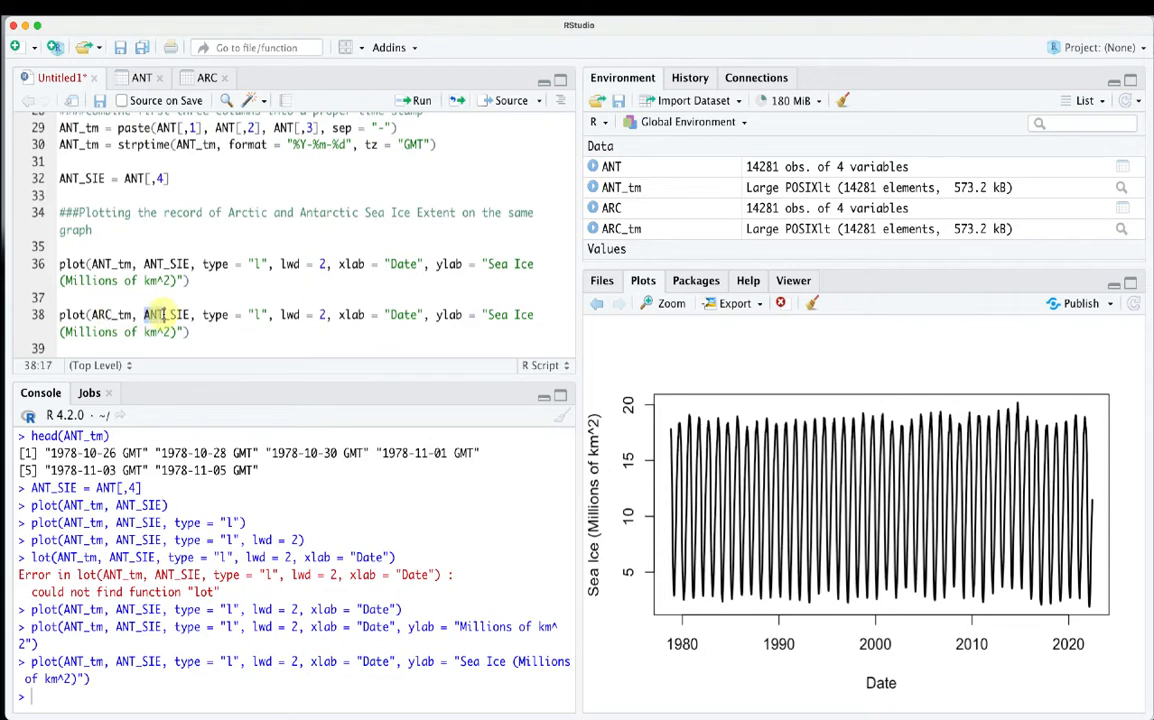
{"action": "type", "text": "ARC"}
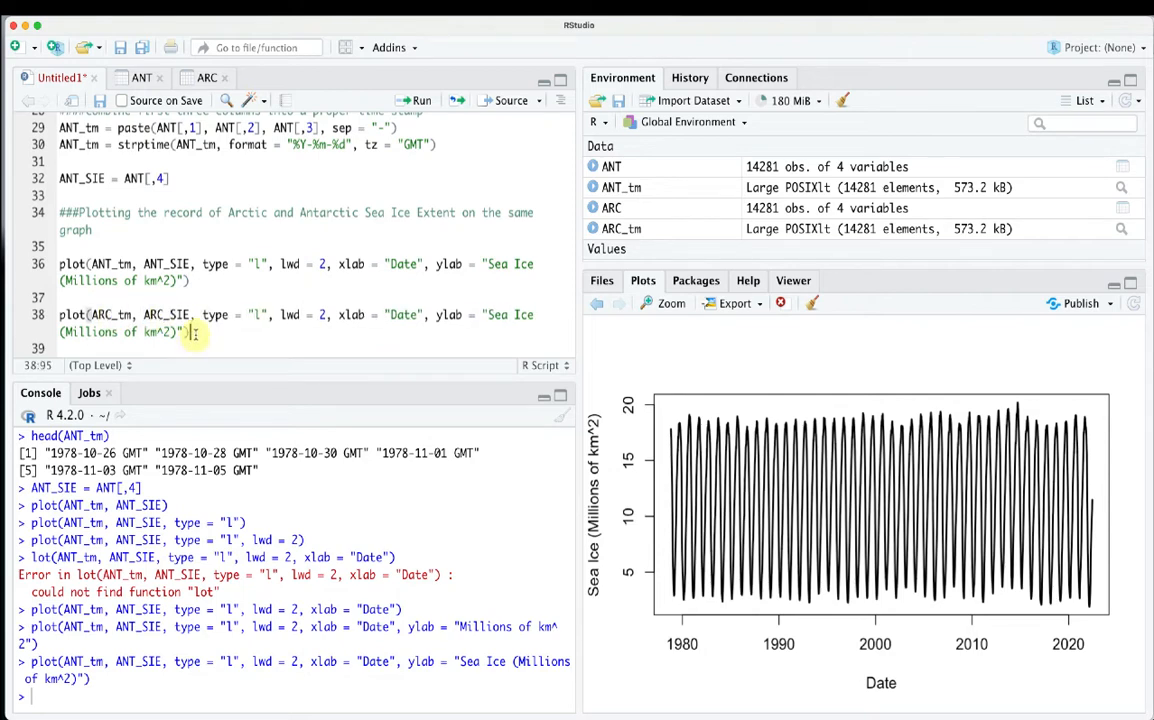
{"action": "left_click_drag", "start_coordinate": [193, 333], "coordinate": [60, 315]}
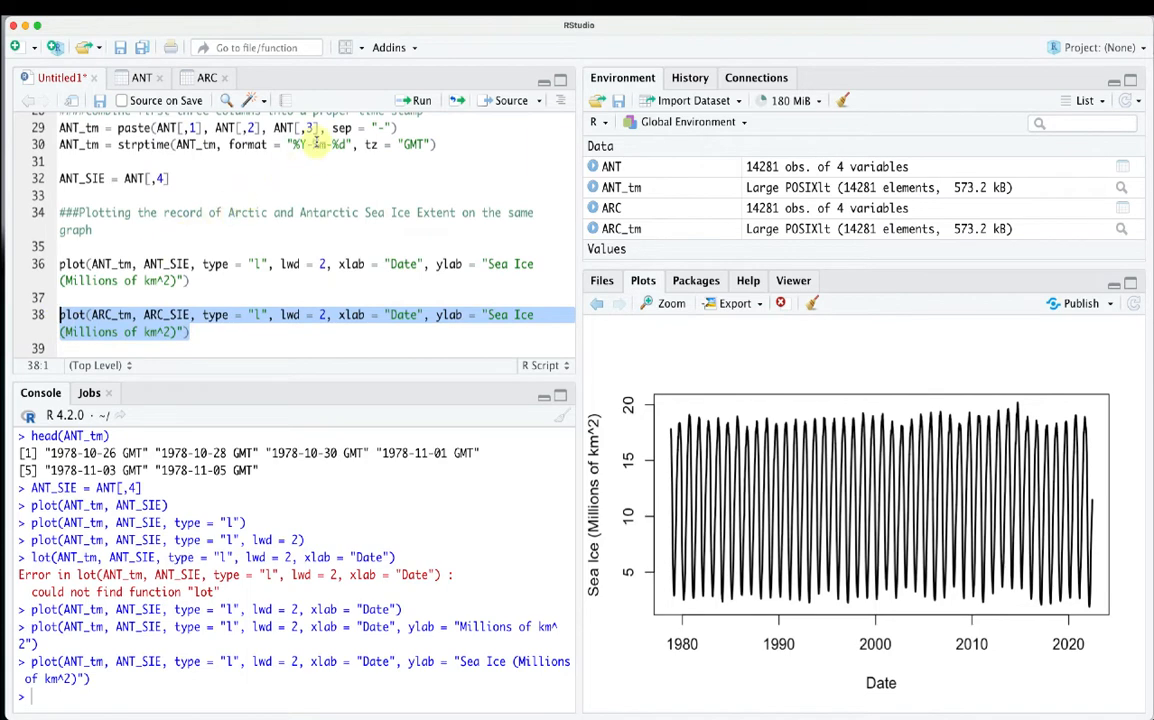
{"action": "left_click", "coordinate": [414, 101]}
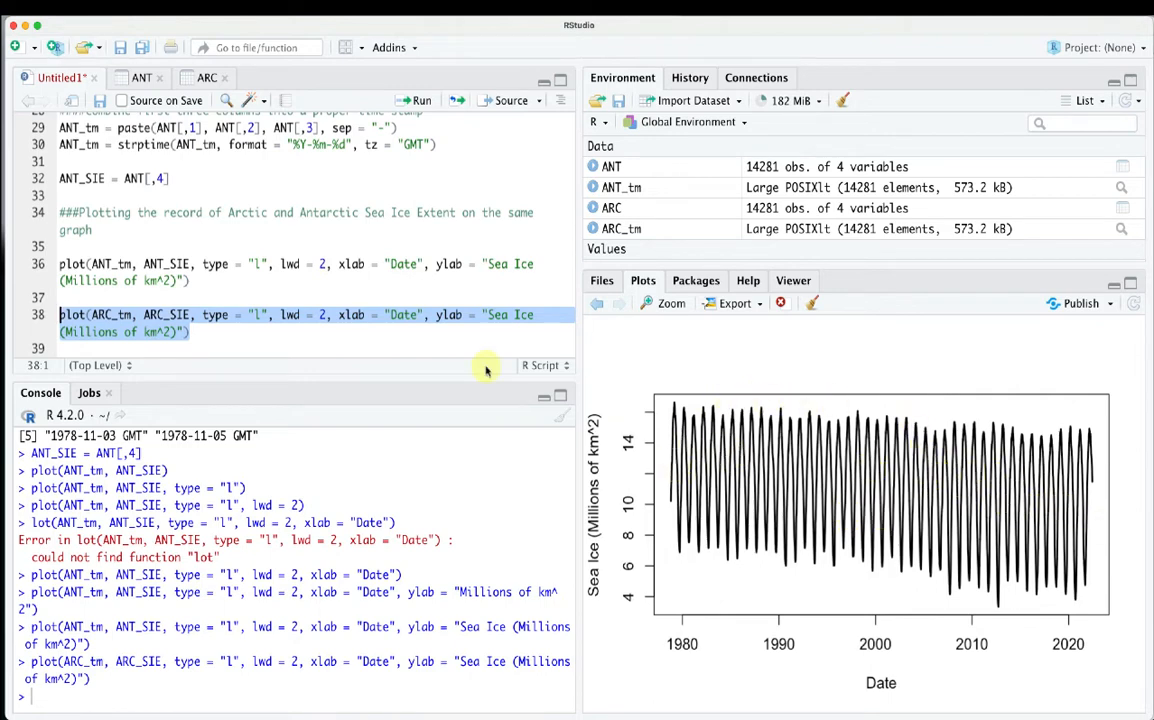
Remove the current plot and clear all remaining plots from the plot history
{"action": "left_click", "coordinate": [79, 297]}
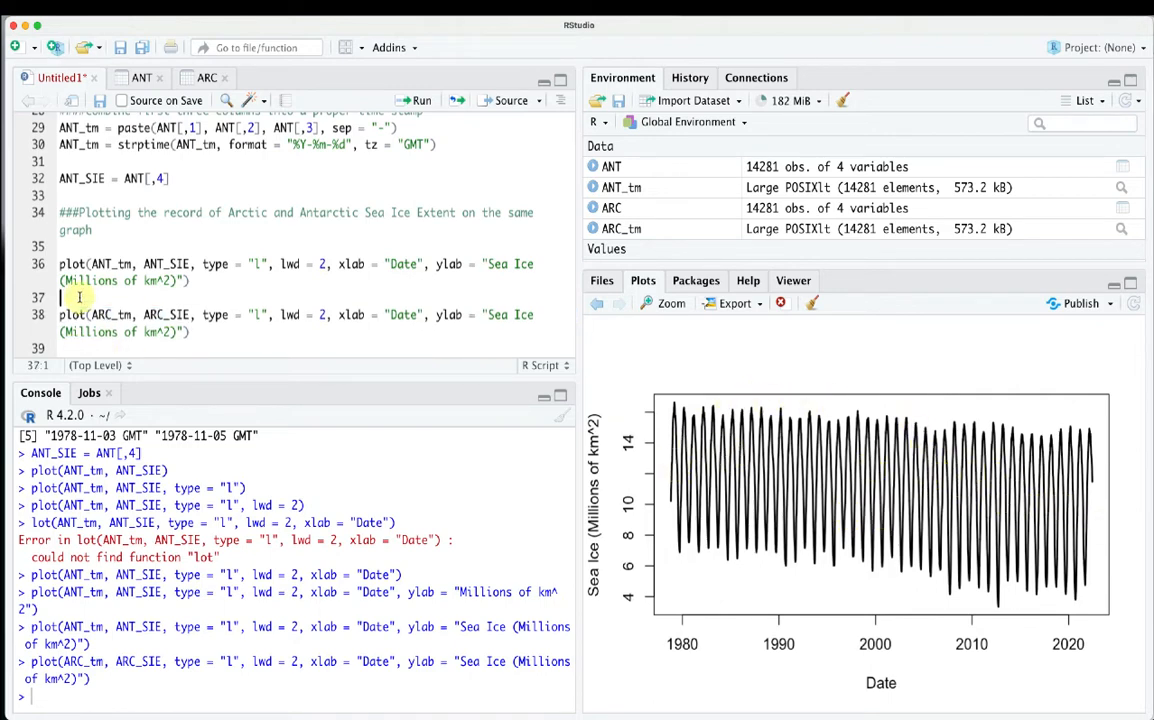
{"action": "left_click", "coordinate": [783, 304]}
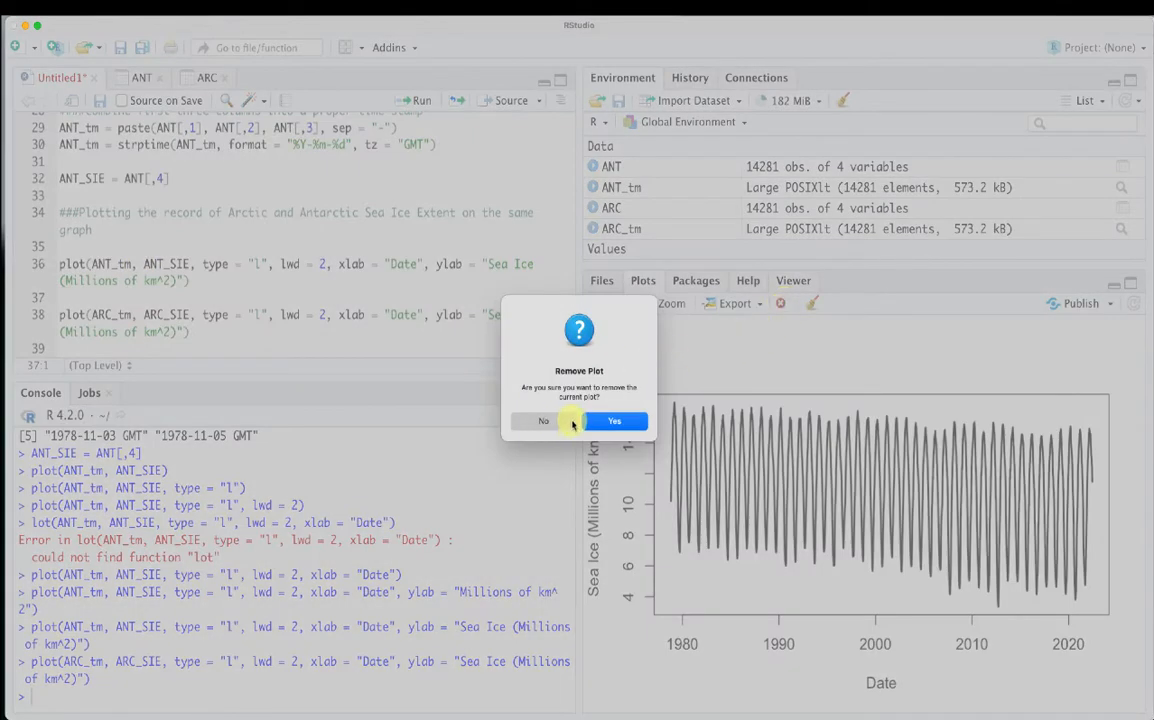
{"action": "left_click", "coordinate": [631, 420]}
{"action": "left_click", "coordinate": [812, 304]}
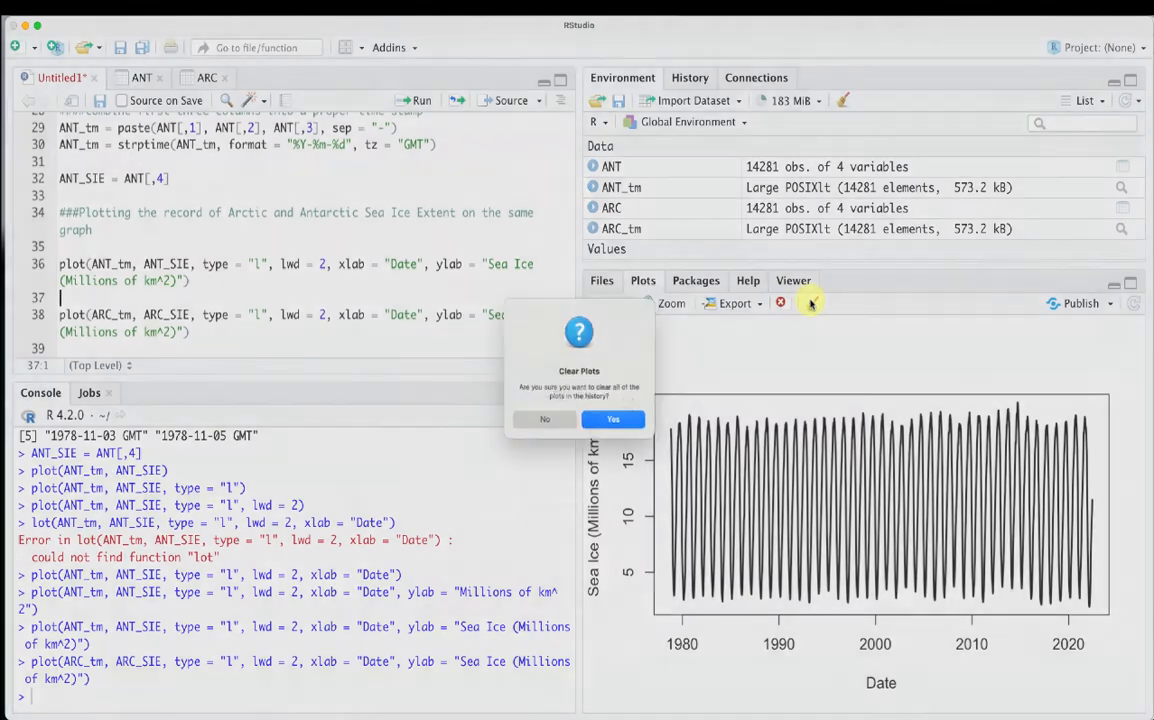
{"action": "left_click", "coordinate": [615, 419]}
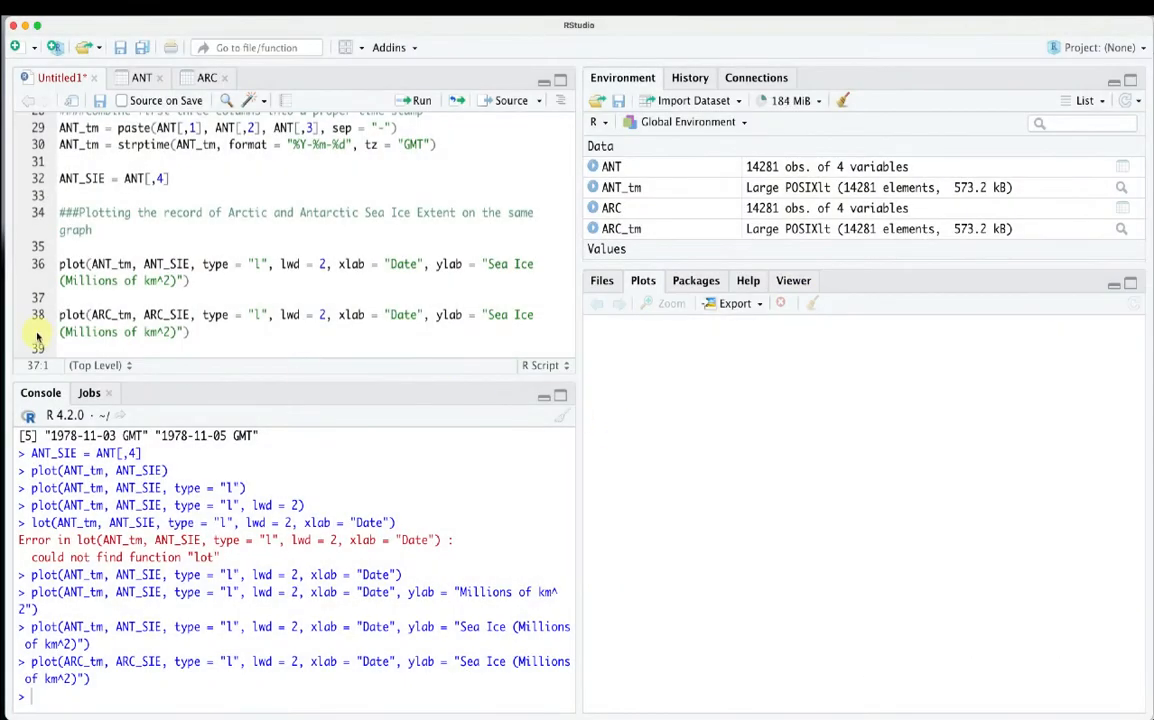
Run the Antarctic plot call on line 36 and write lines(ARC_tm, ARC_SIE, lwd = 2) on line 37
{"action": "triple_click", "coordinate": [92, 268]}
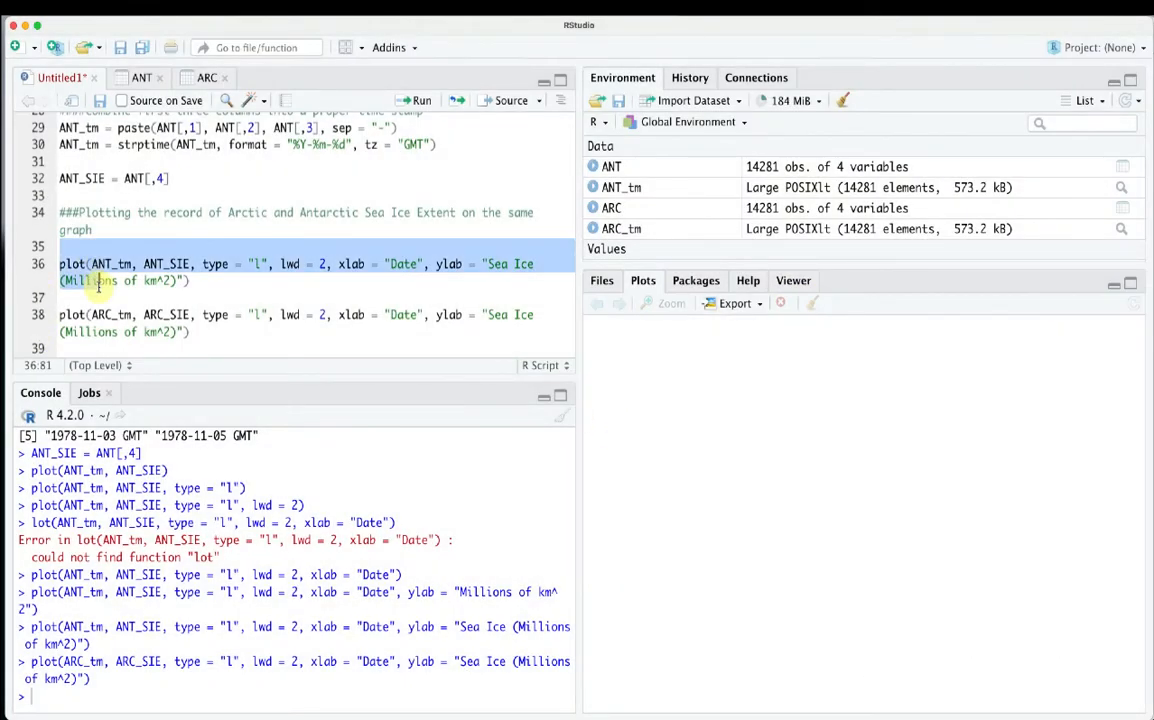
{"action": "left_click", "coordinate": [413, 100]}
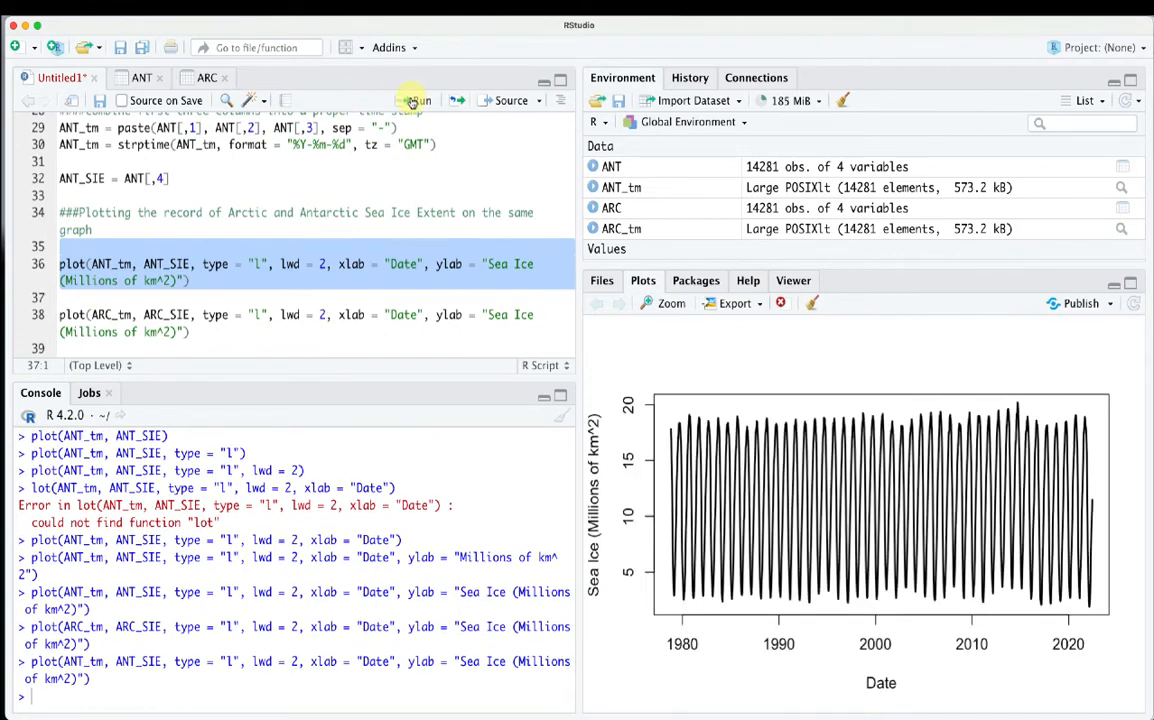
{"action": "left_click", "coordinate": [181, 282]}
{"action": "left_click", "coordinate": [69, 299]}
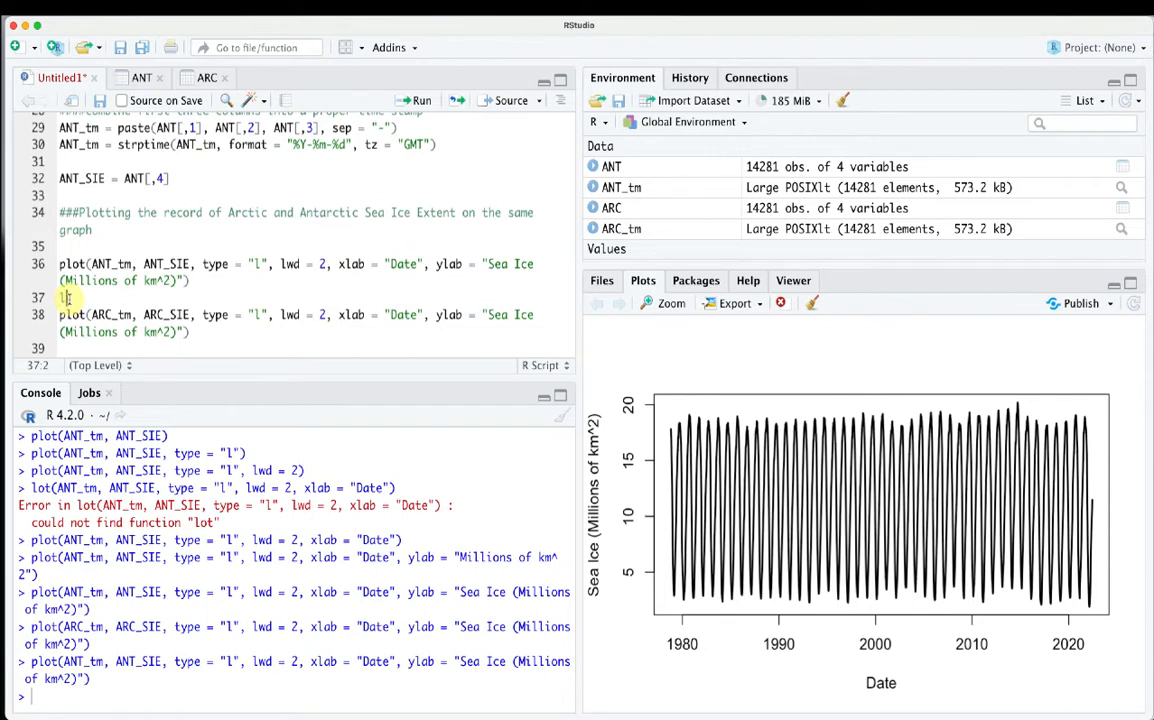
{"action": "type", "text": "lines("}
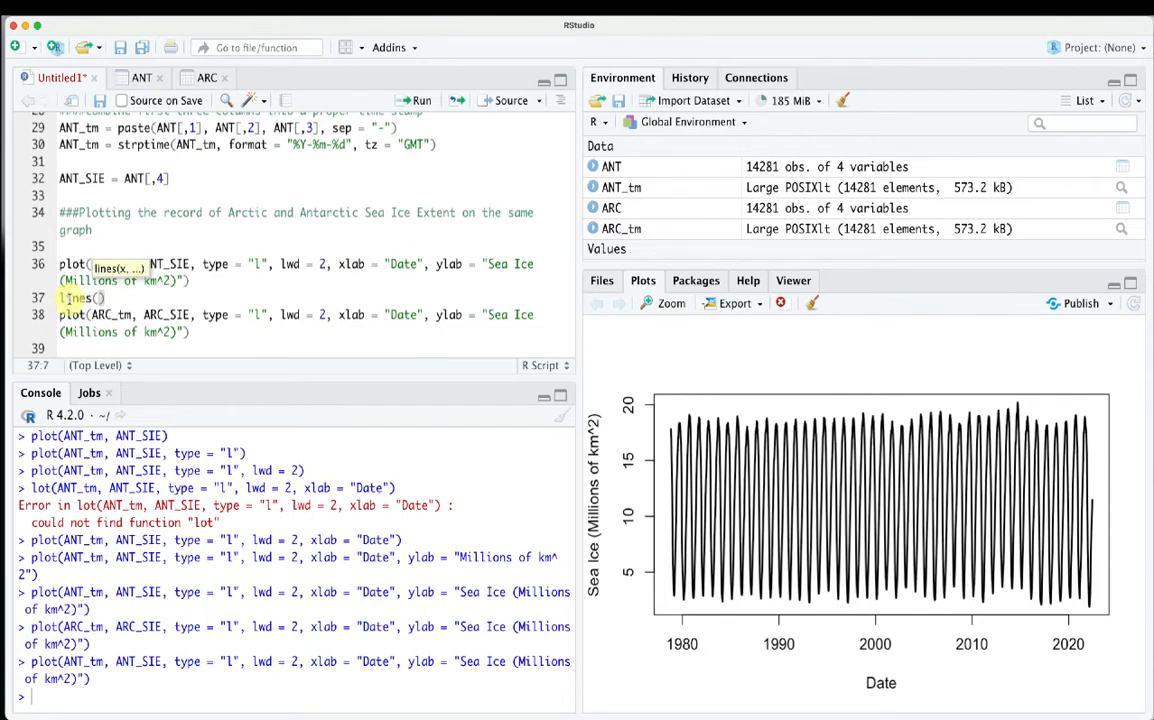
{"action": "mouse_move", "coordinate": [91, 315]}
{"action": "left_mouse_down"}
{"action": "mouse_move", "coordinate": [187, 312]}
{"action": "mouse_move", "coordinate": [97, 298]}
{"action": "left_mouse_up"}
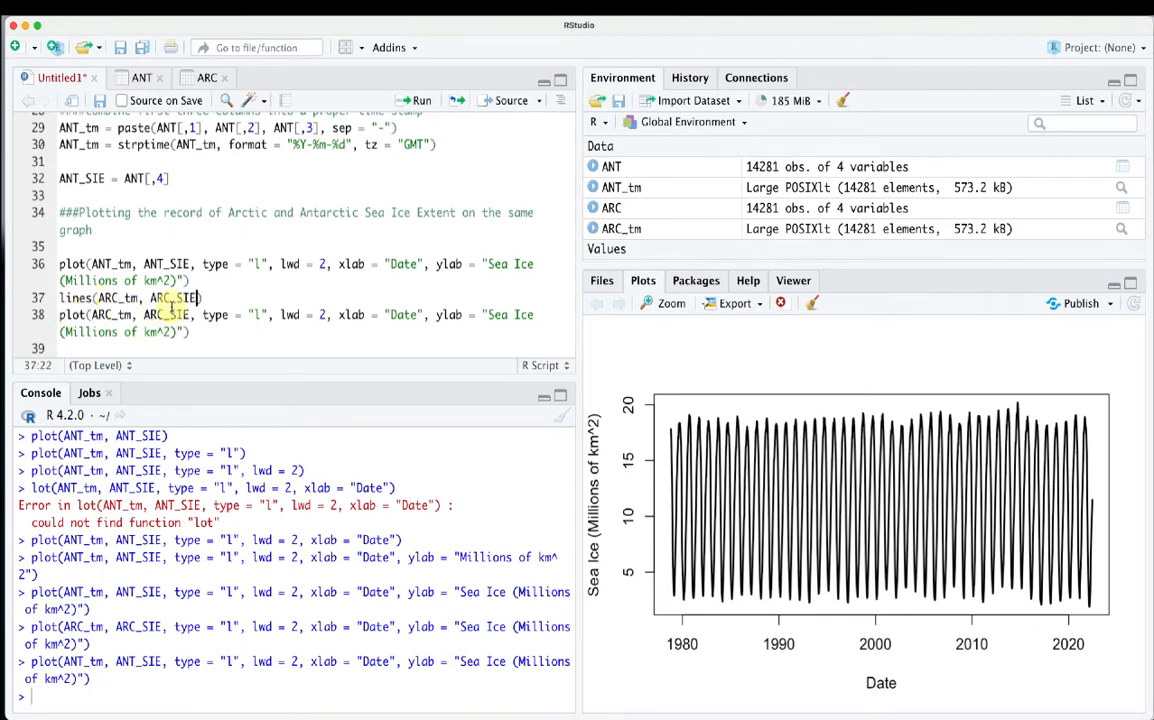
{"action": "type", "text": ", lwd = 2"}
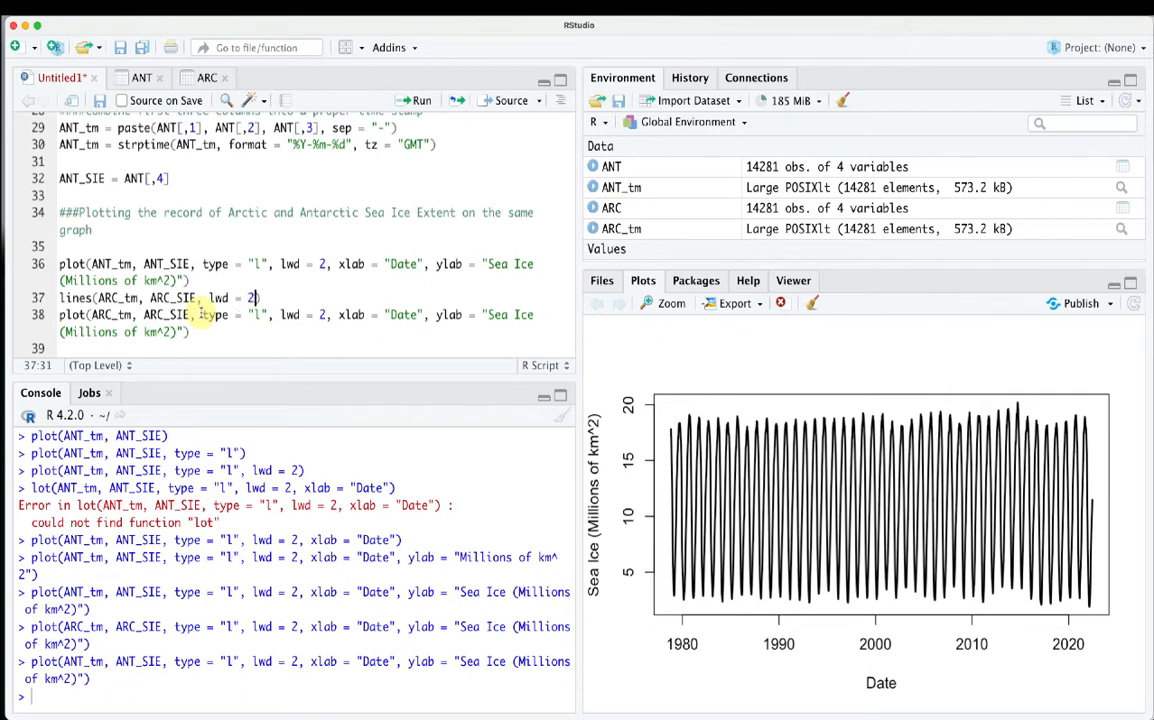
Delete the Arctic plot call on line 38 and run the Antarctic plot call together with the lines call
{"action": "mouse_move", "coordinate": [60, 315]}
{"action": "left_mouse_down"}
{"action": "mouse_move", "coordinate": [187, 338]}
{"action": "mouse_move", "coordinate": [64, 330]}
{"action": "mouse_move", "coordinate": [59, 315]}
{"action": "left_mouse_up"}
{"action": "key", "text": "BackSpace"}
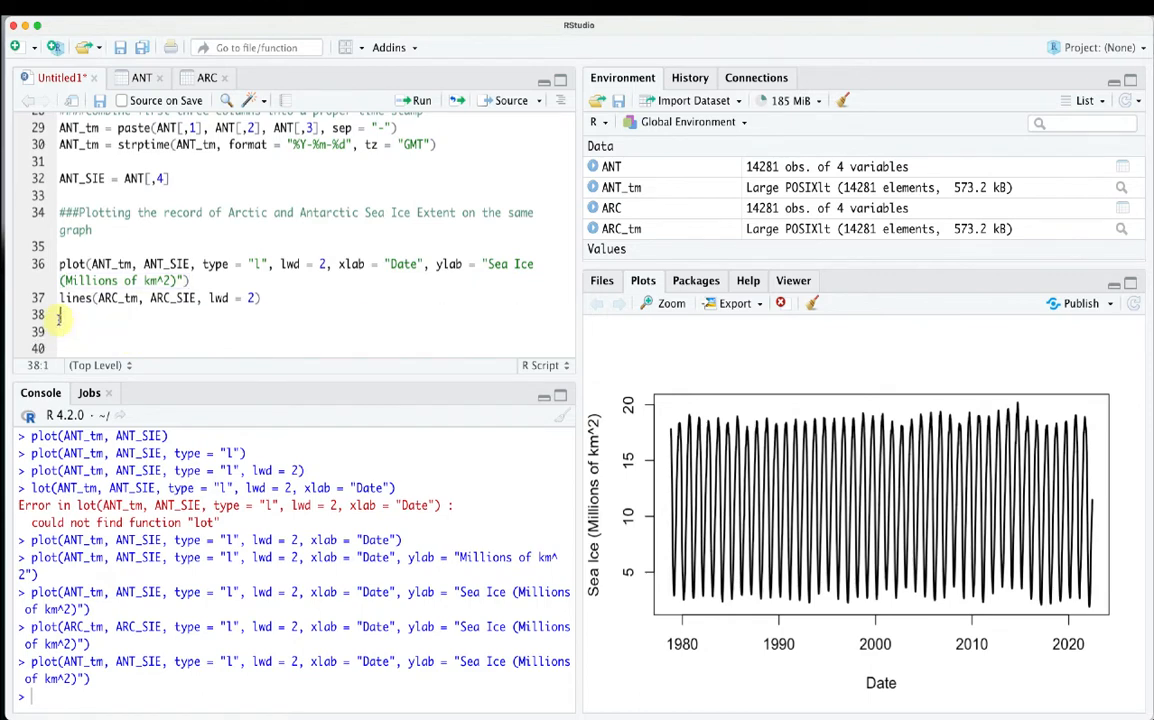
{"action": "left_click_drag", "start_coordinate": [295, 292], "coordinate": [55, 261]}
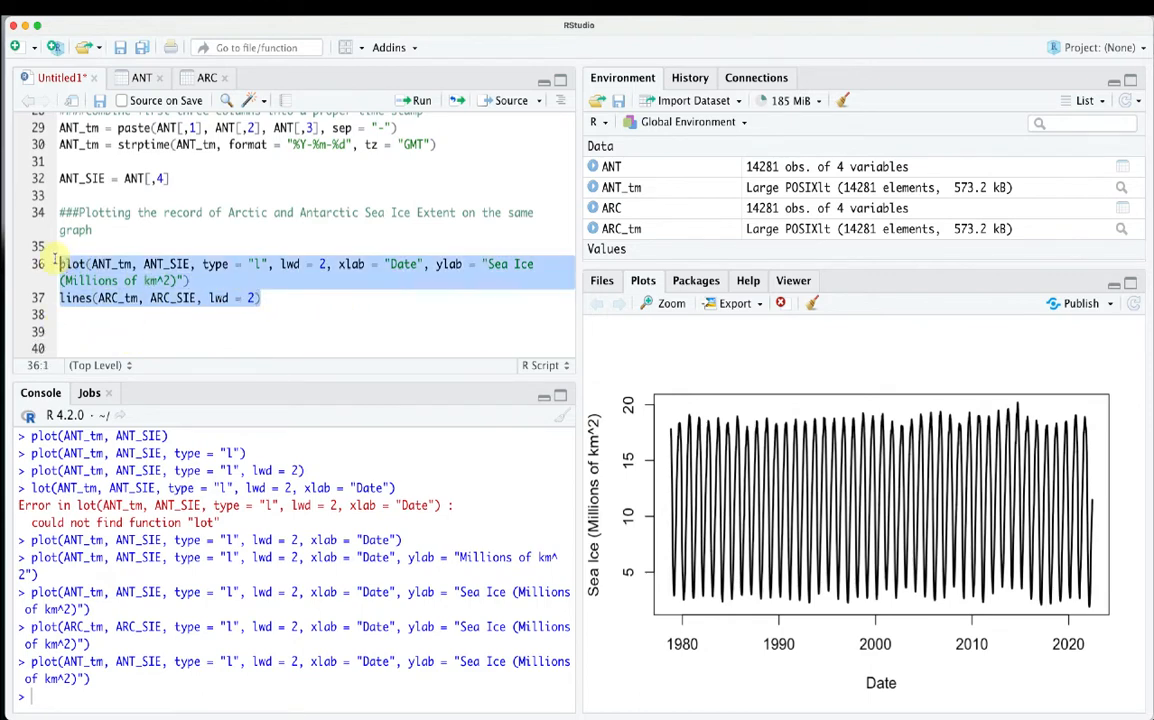
{"action": "left_click", "coordinate": [420, 100]}
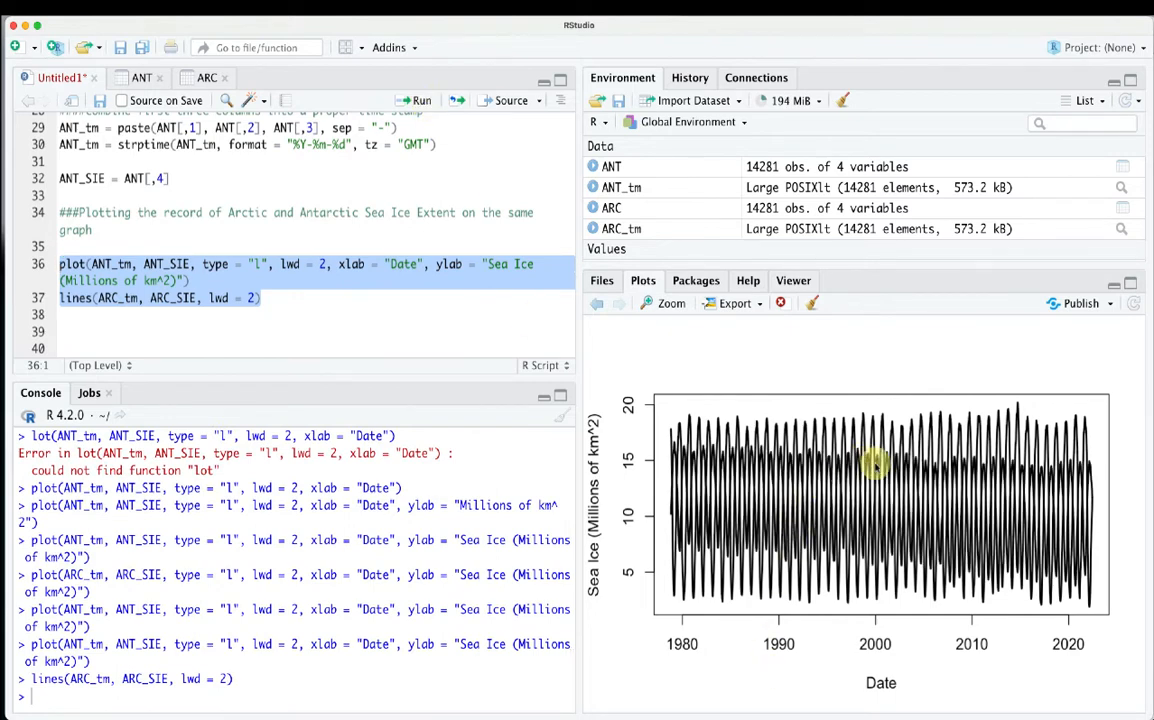
Add the argument col = "grey" after the ylab text in the Antarctic plot call on line 36
{"action": "left_click", "coordinate": [254, 300]}
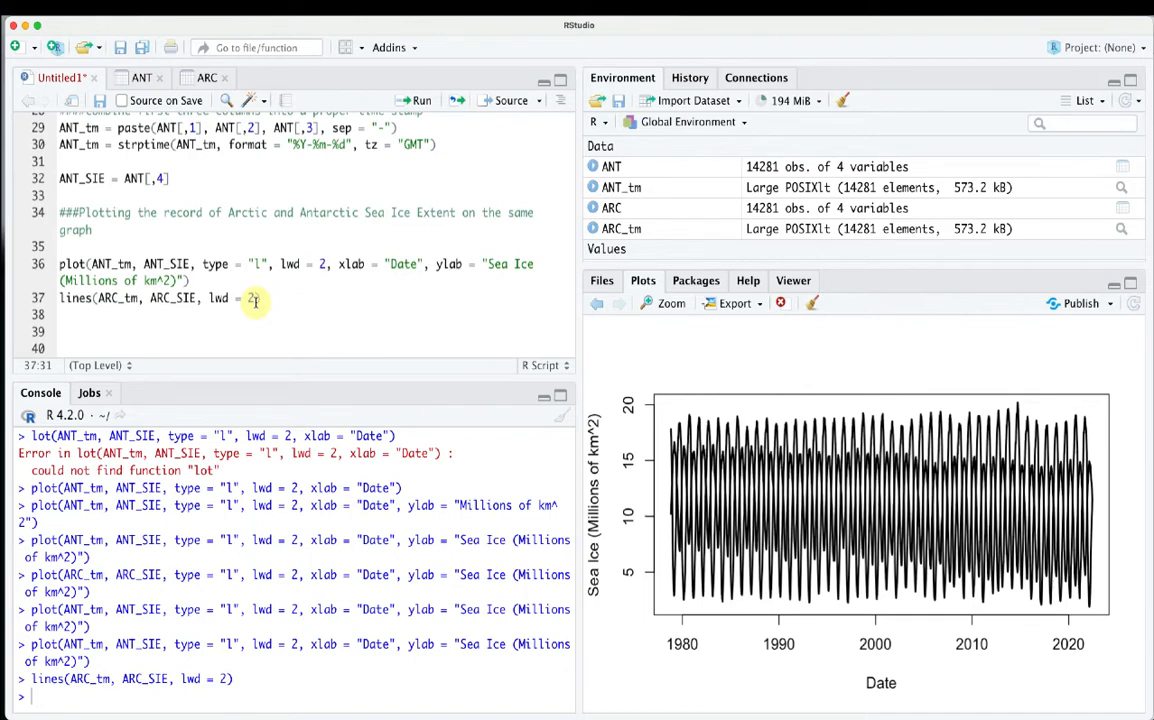
{"action": "left_click", "coordinate": [190, 281]}
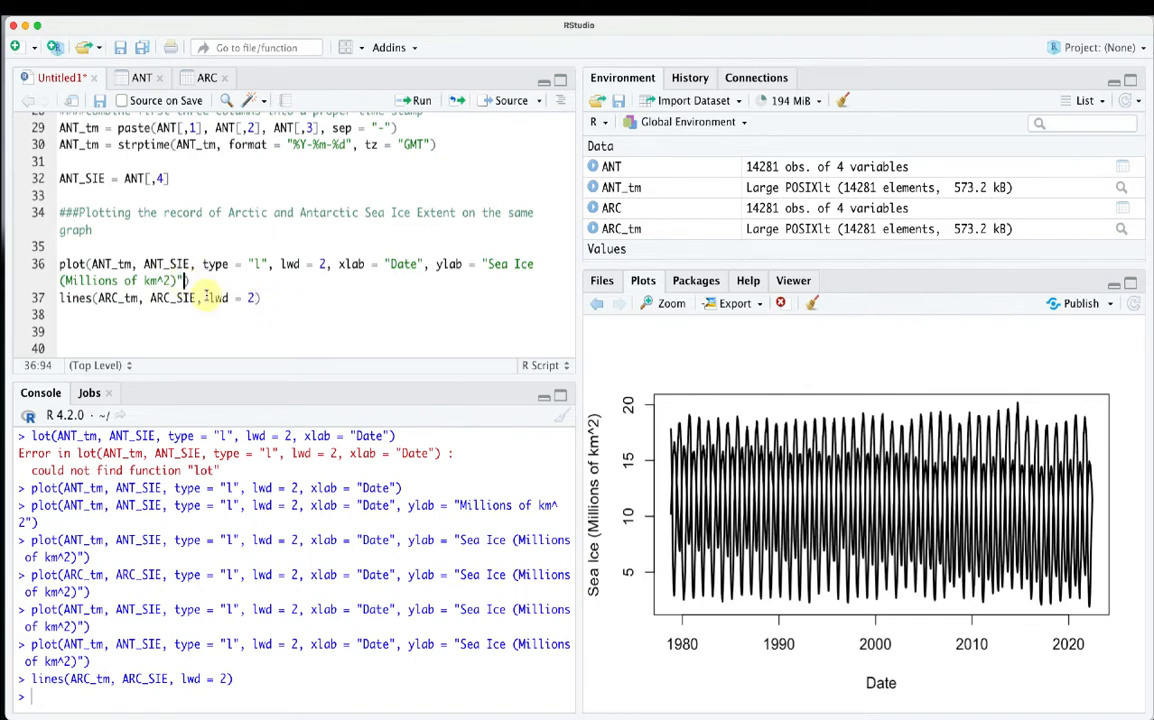
{"action": "type", "text": ", col = "}
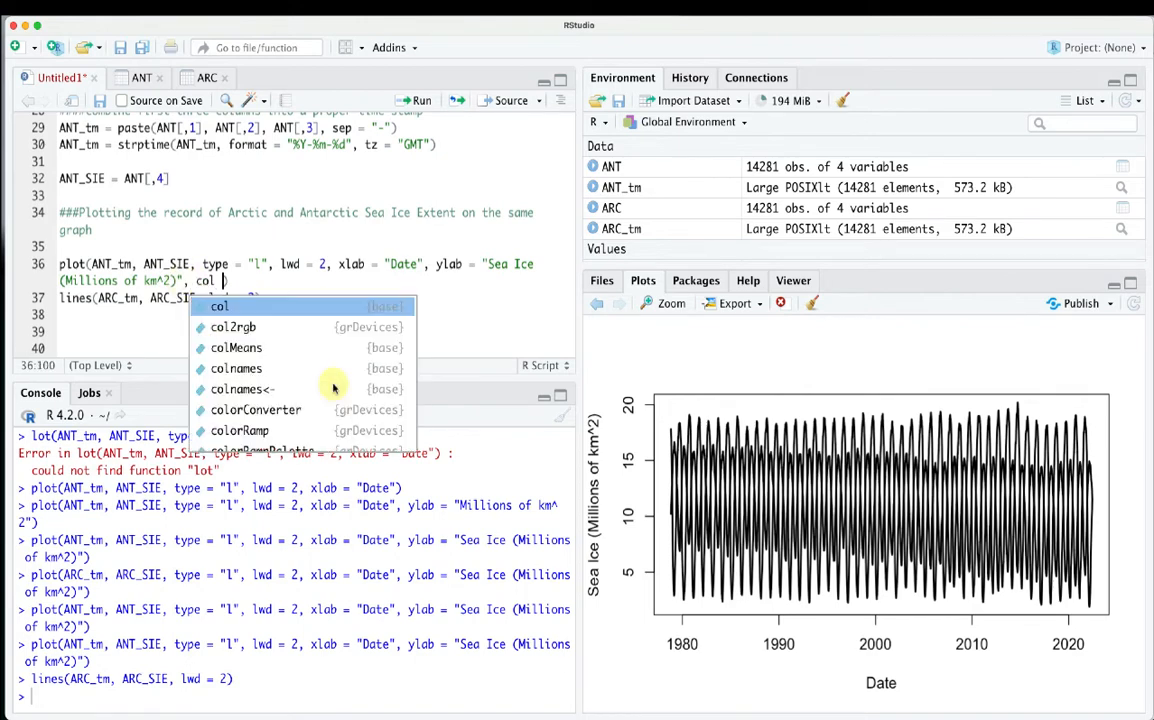
{"action": "type", "text": "\"grey"}
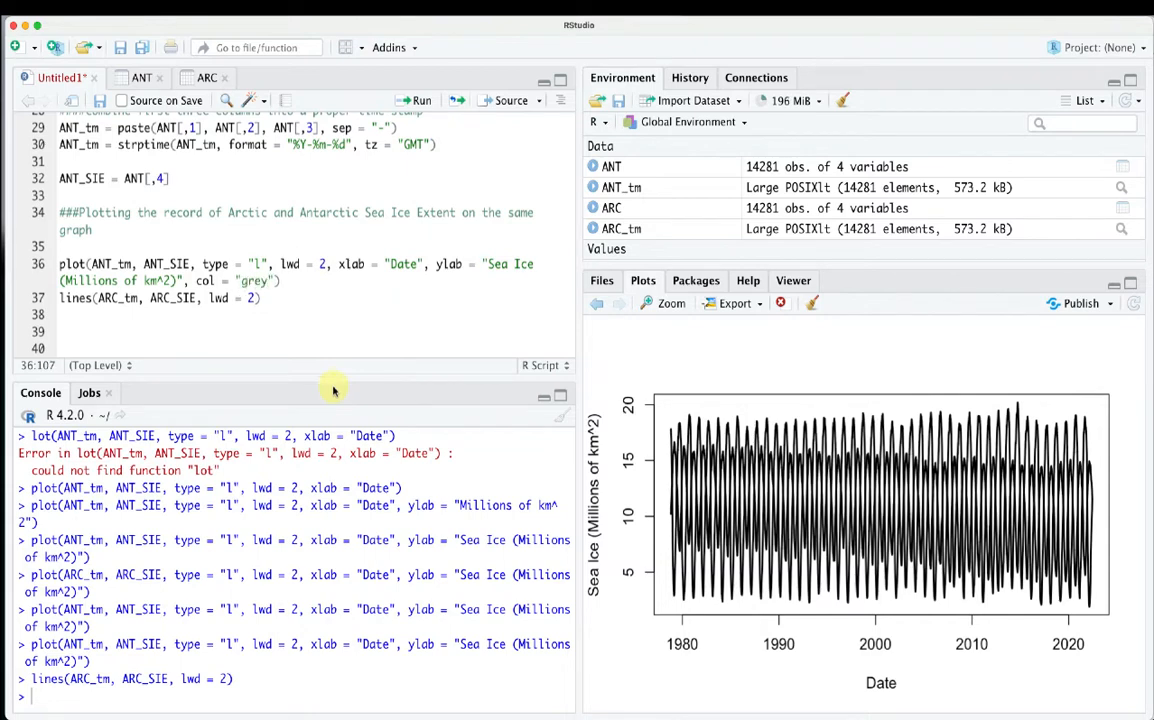
Add col = "black" to the Arctic lines call on line 37 and run lines 36 and 37
{"action": "left_click", "coordinate": [253, 300]}
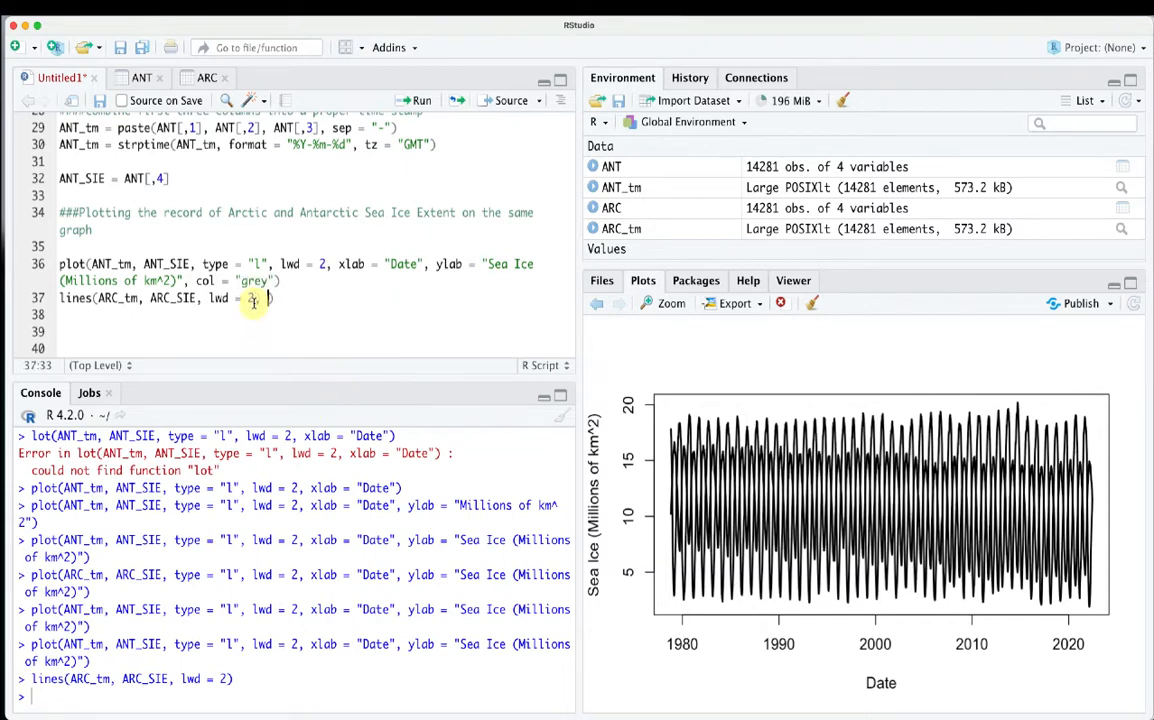
{"action": "type", "text": ", col = \"black"}
{"action": "left_click", "coordinate": [368, 302]}
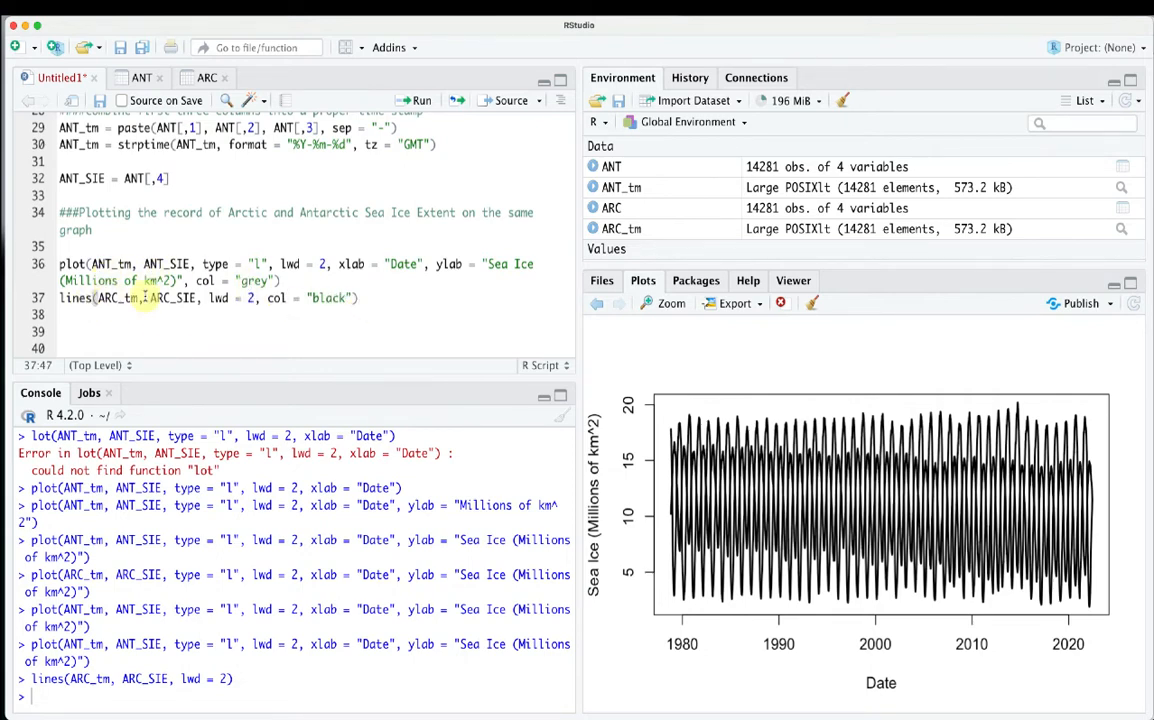
{"action": "left_click_drag", "start_coordinate": [358, 298], "coordinate": [57, 262]}
{"action": "left_click", "coordinate": [418, 100]}
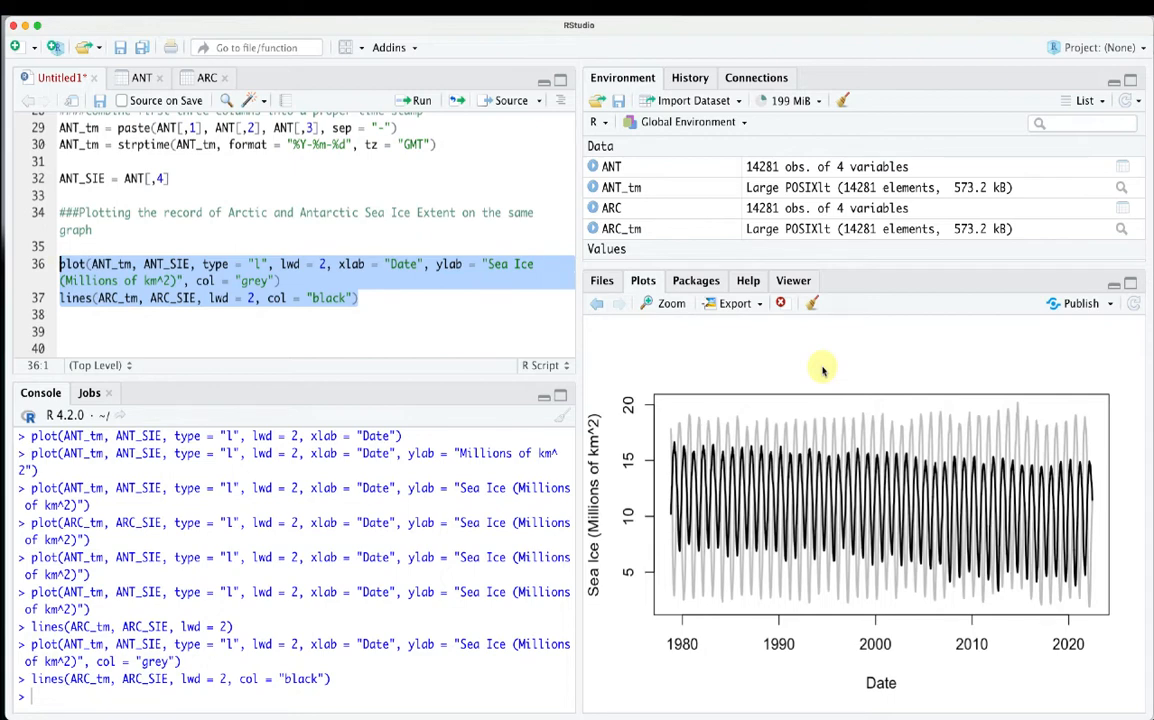
Add main = "Daily Sea Ice 1979-2022" to the Antarctic plot call and rerun it with the lines call
{"action": "left_click", "coordinate": [302, 284]}
{"action": "type", "text": "main = \""}
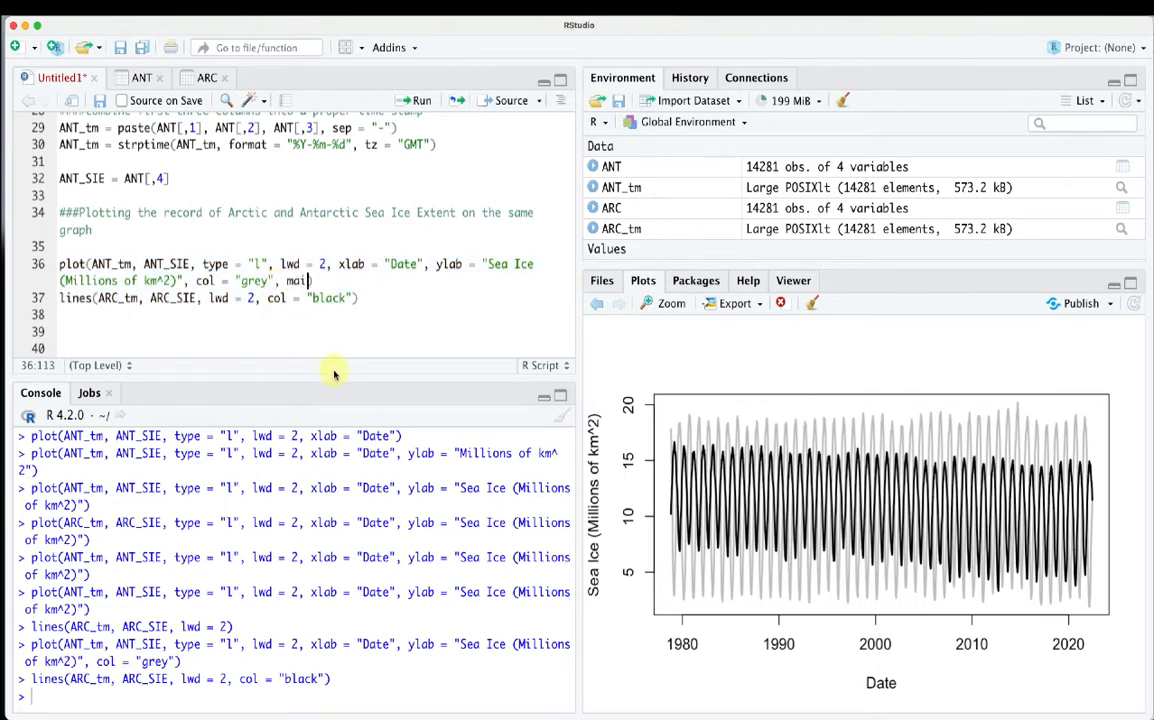
{"action": "type", "text": "Daily Sea Ice"}
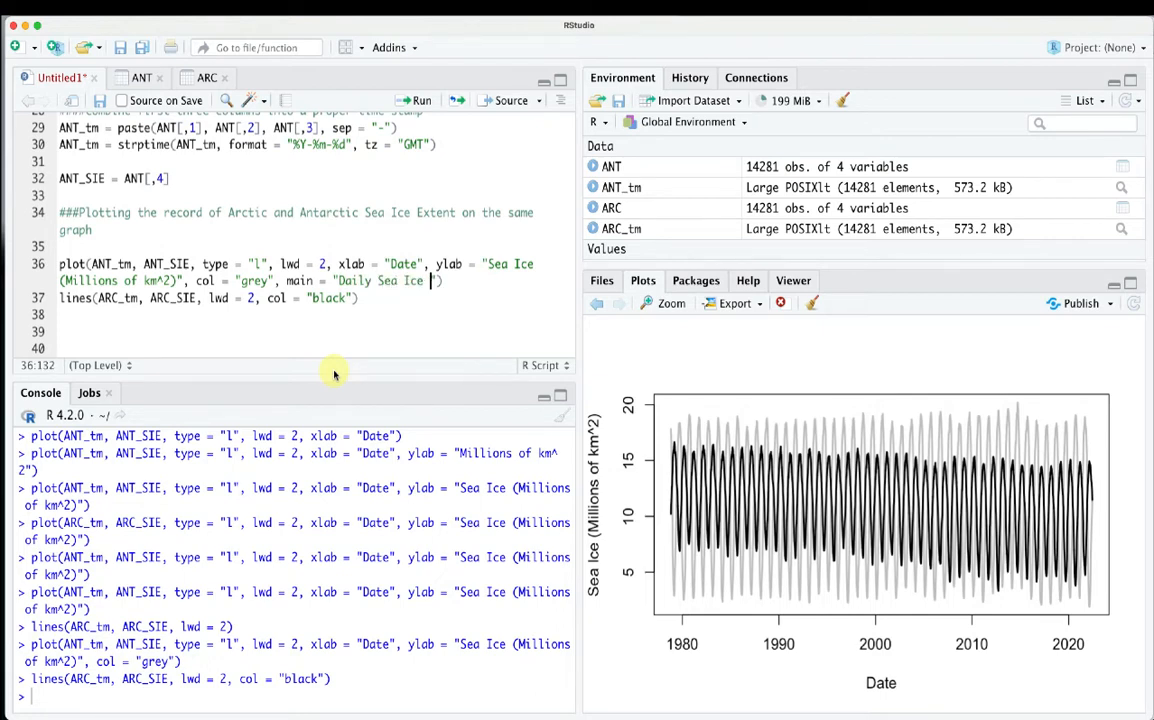
{"action": "type", "text": " 1979-2022"}
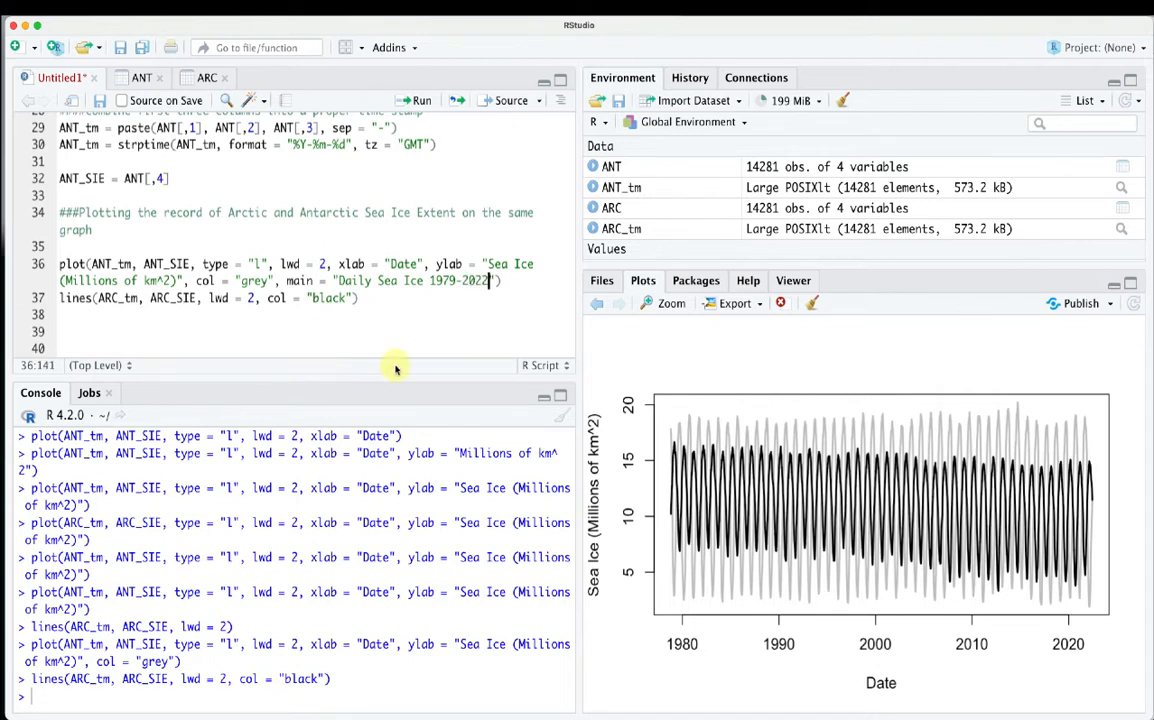
{"action": "left_click_drag", "start_coordinate": [358, 298], "coordinate": [49, 246]}
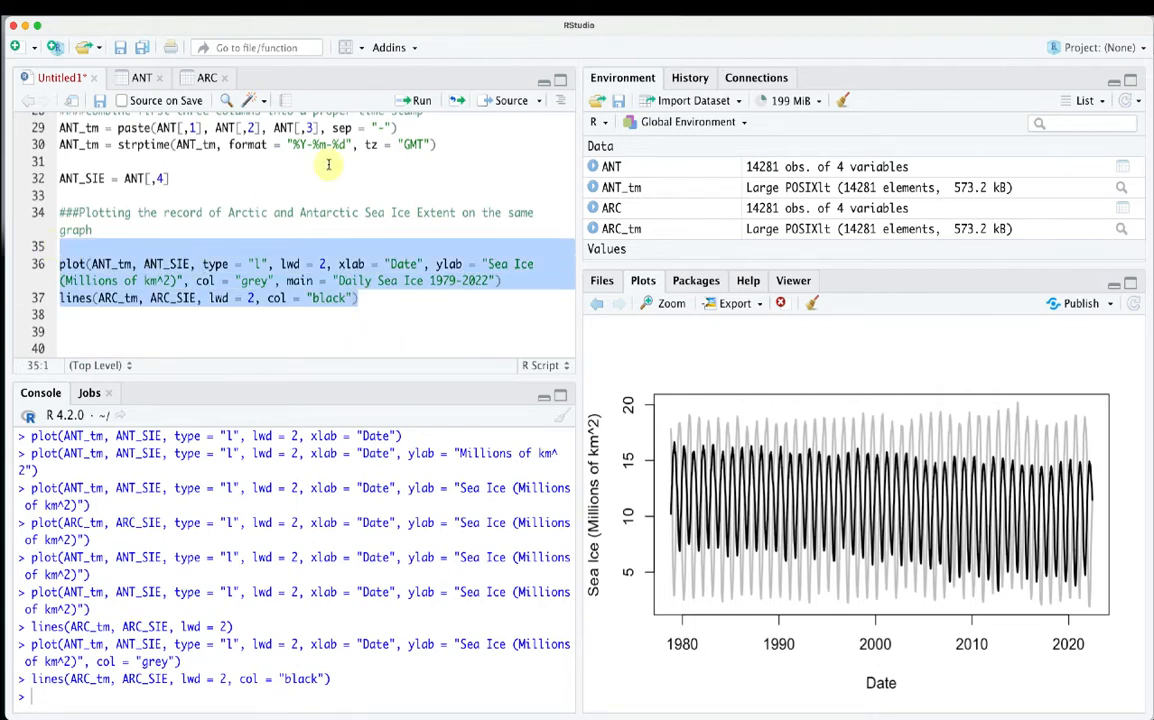
{"action": "left_click", "coordinate": [421, 101]}
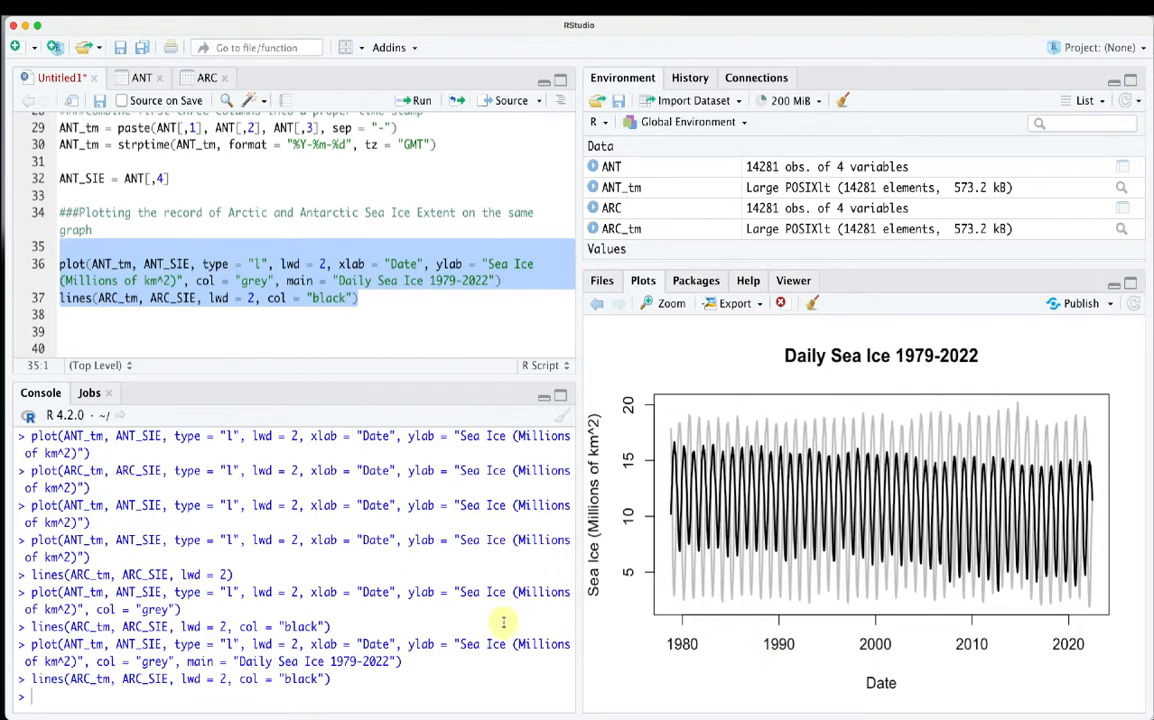
Start a legend statement on line 38 below the lines call, leaving only the word legend without an equals sign
{"action": "left_click", "coordinate": [73, 318]}
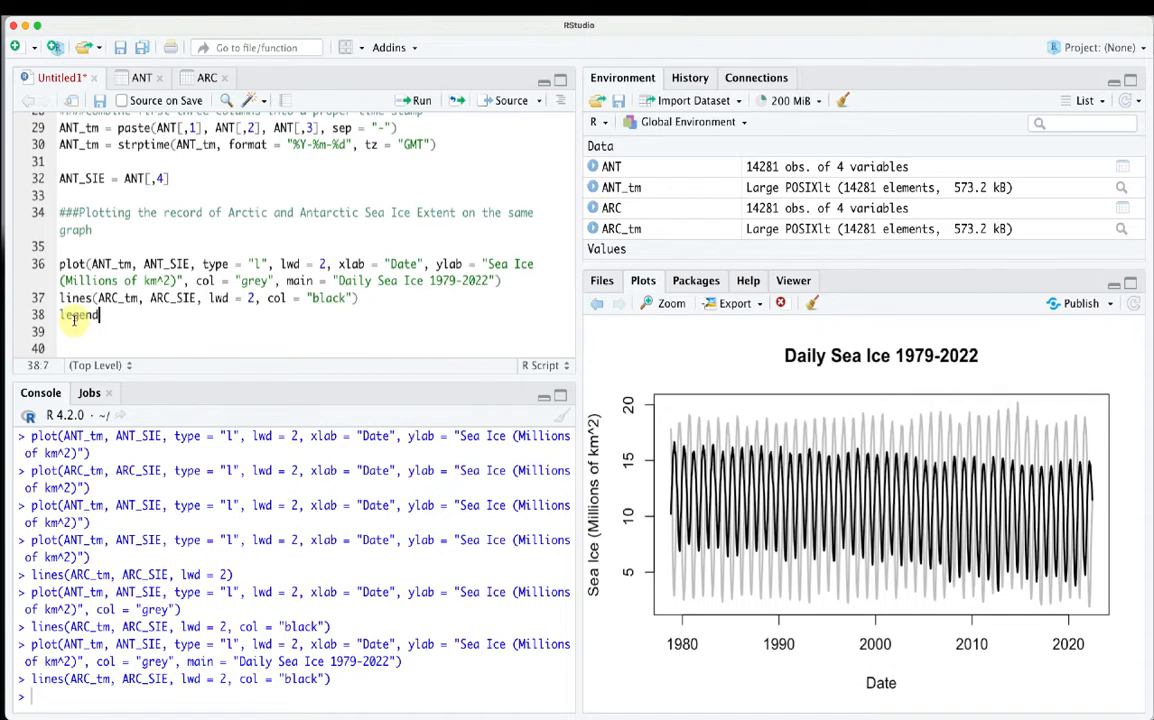
{"action": "type", "text": "legend ="}
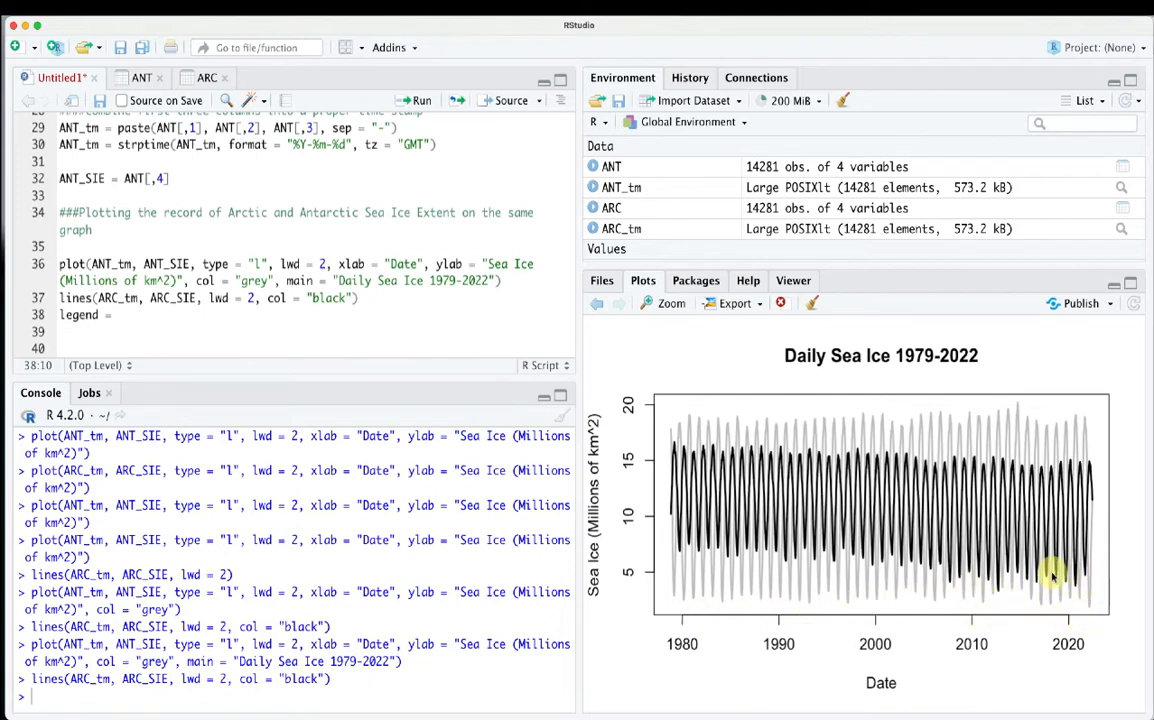
{"action": "left_click_drag", "start_coordinate": [116, 317], "coordinate": [100, 316]}
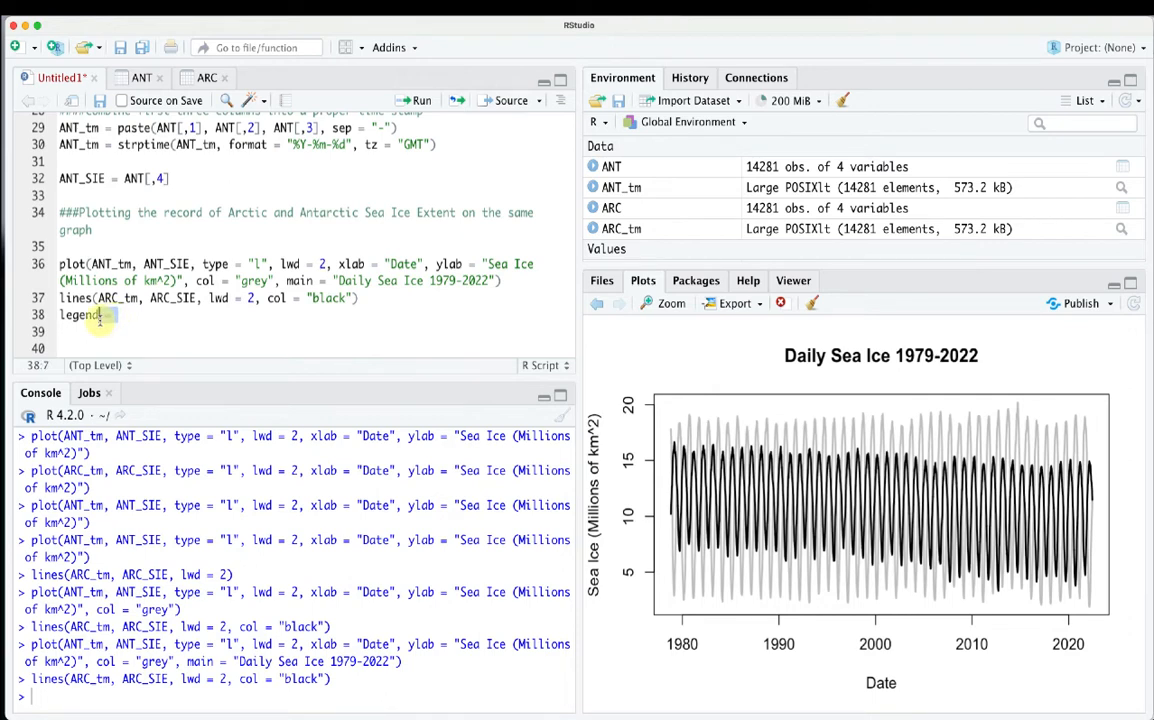
{"action": "key", "text": "BackSpace"}
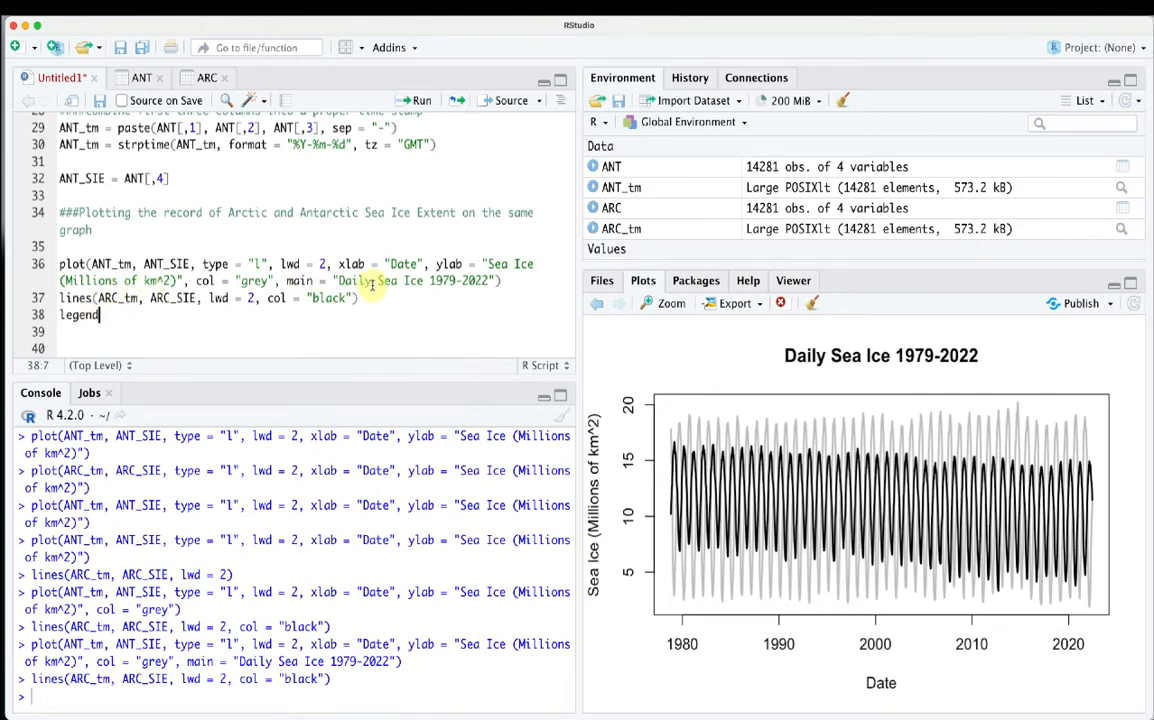
Add the argument ylim = c(0, 20) after the main title in the Antarctic plot call on line 36
{"action": "left_click", "coordinate": [496, 281]}
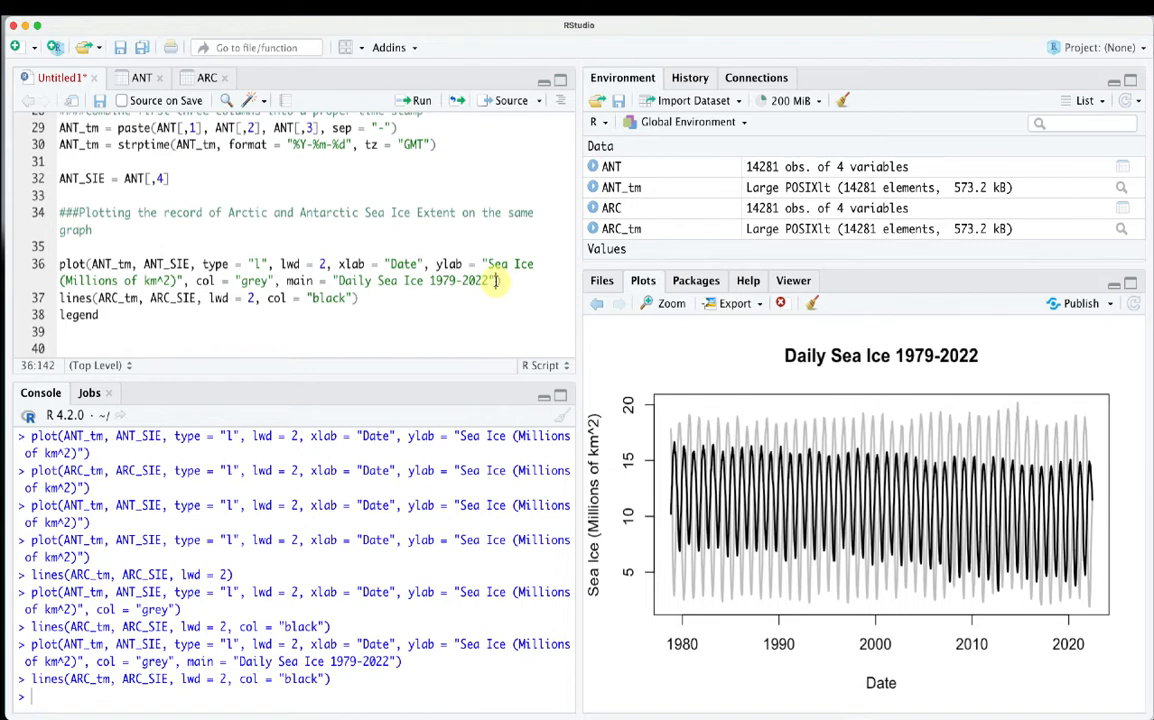
{"action": "type", "text": ", ylim"}
{"action": "key", "text": "Tab"}
{"action": "type", "text": "c("}
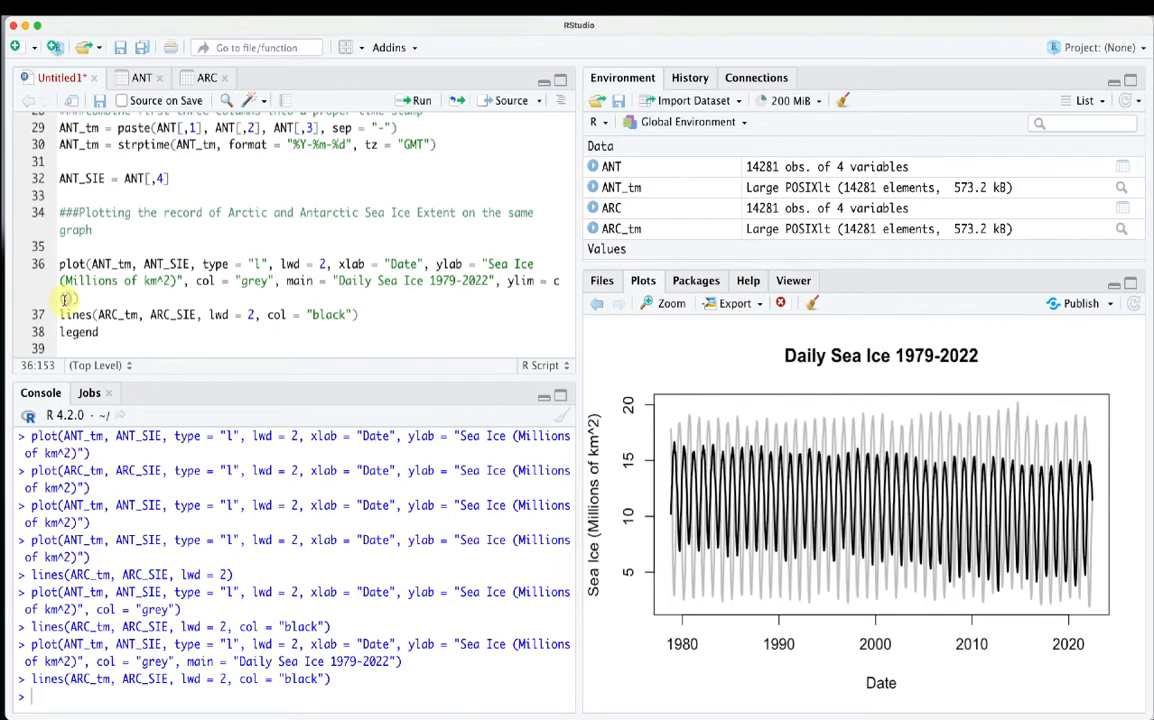
{"action": "type", "text": "0, 20"}
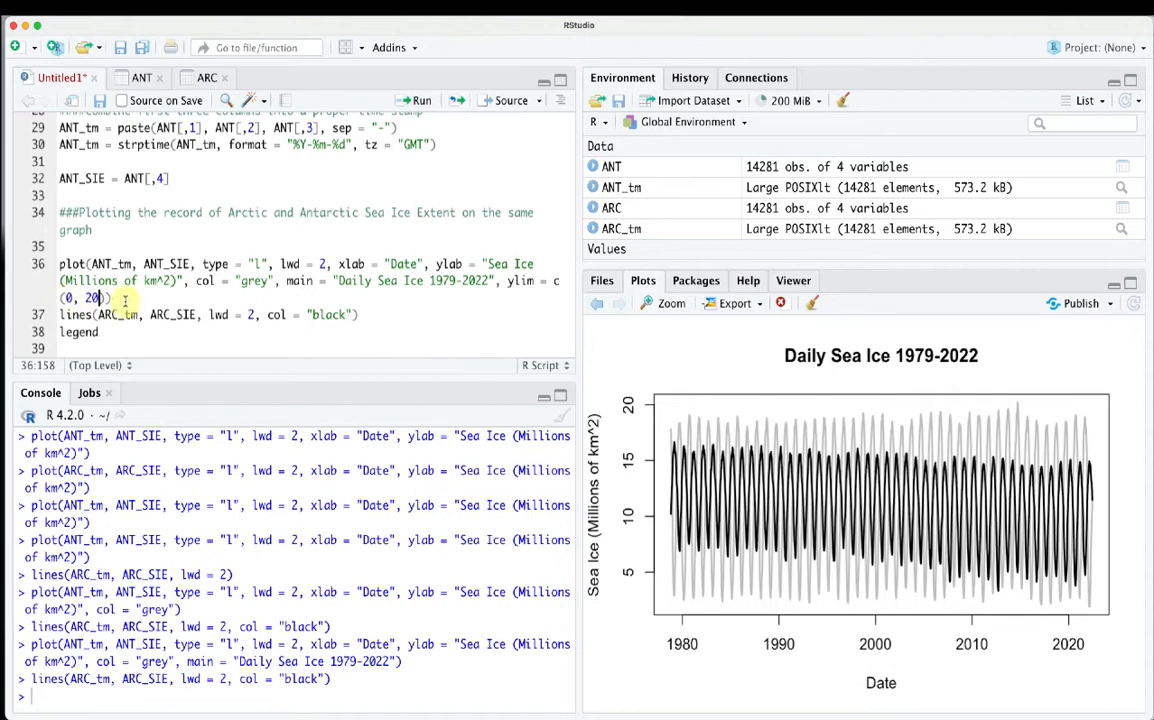
Run the plot call with ylim = c(0, 20), followed by the lines call that overlays the black Arctic series
{"action": "left_click_drag", "start_coordinate": [123, 298], "coordinate": [40, 264]}
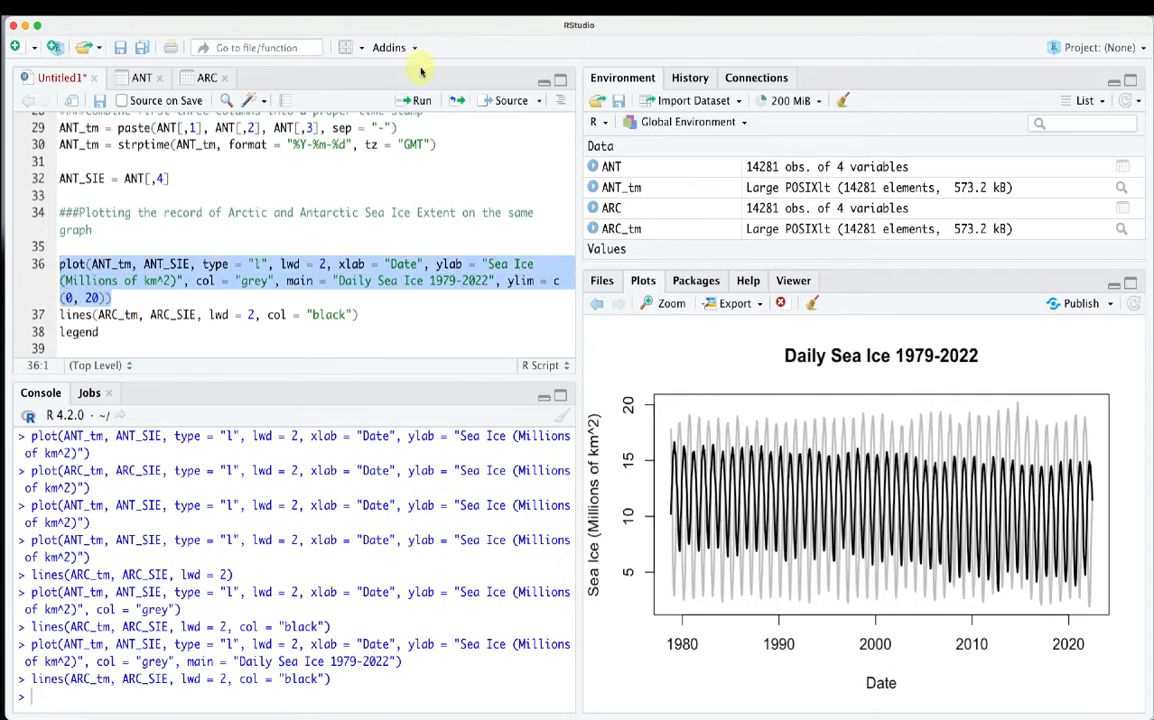
{"action": "left_click", "coordinate": [418, 101]}
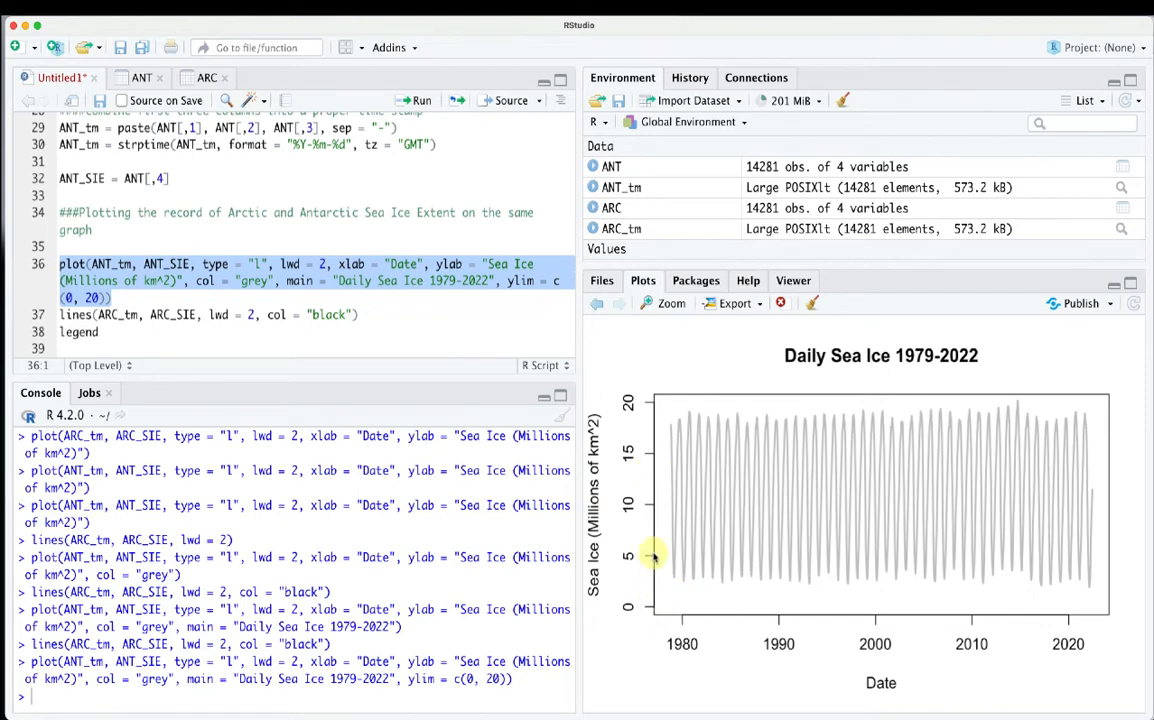
{"action": "left_click", "coordinate": [60, 314]}
{"action": "left_click", "coordinate": [438, 331], "text": "shift"}
{"action": "left_click", "coordinate": [443, 318], "text": "shift"}
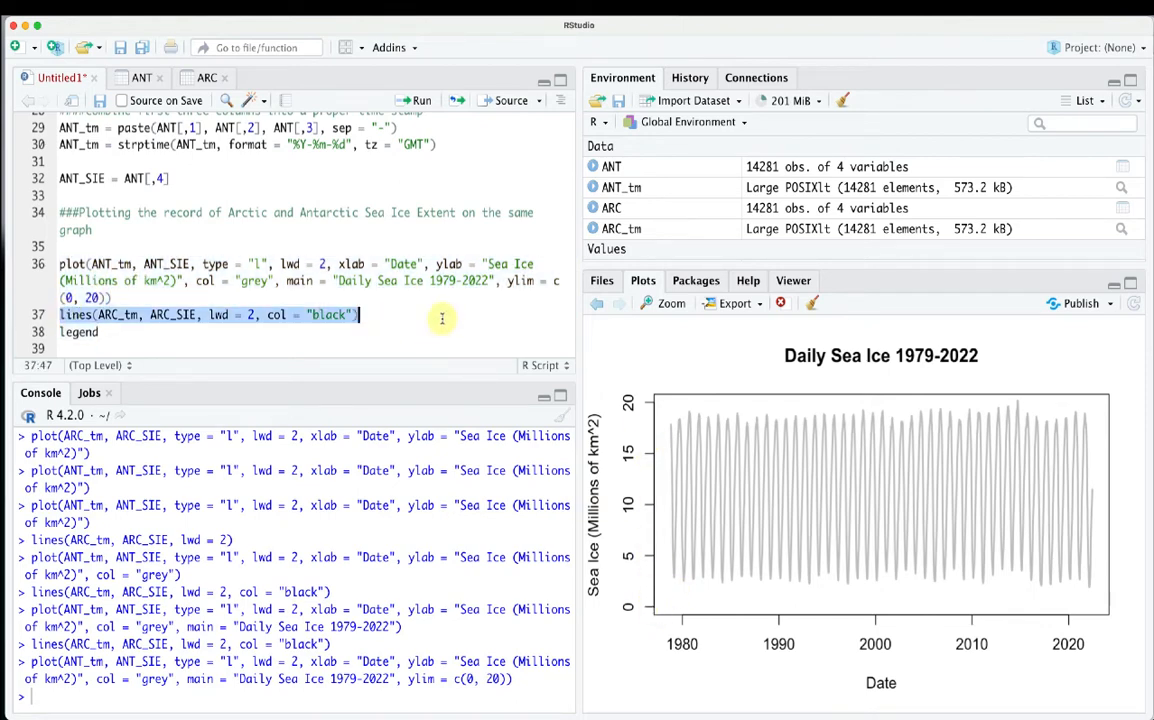
{"action": "left_click", "coordinate": [420, 105]}
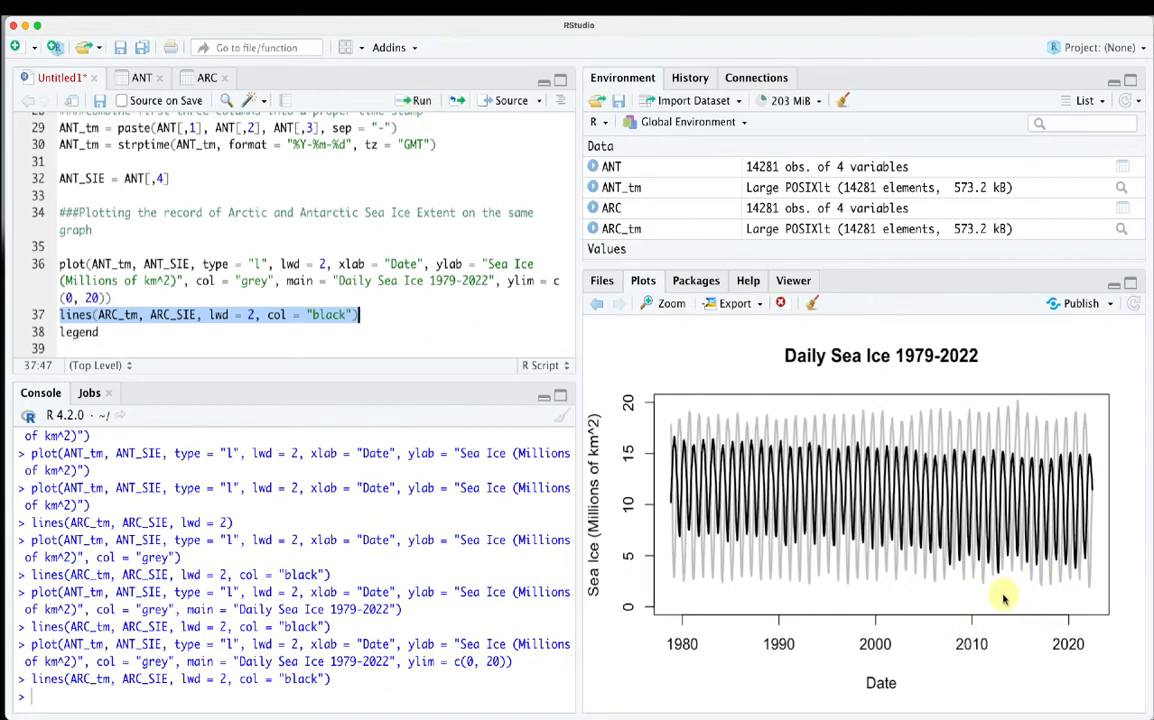
Begin the legend call's arguments on line 38 by setting its position to x = "bottomright"
{"action": "left_click", "coordinate": [112, 334]}
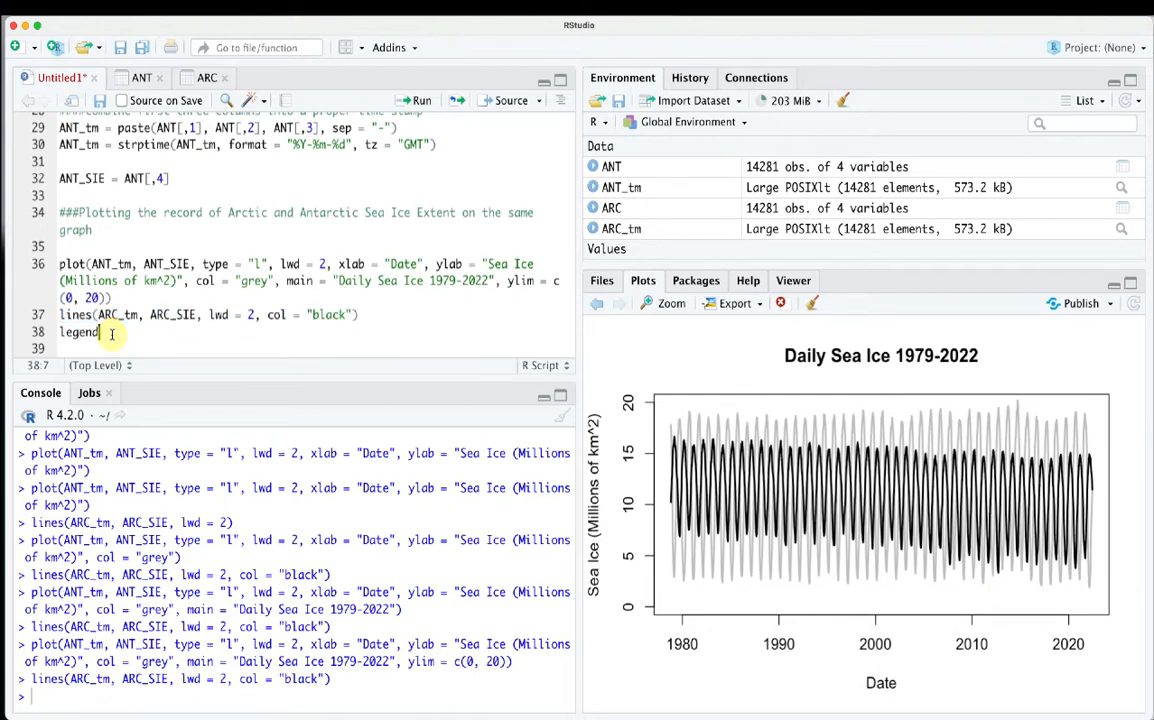
{"action": "type", "text": "("}
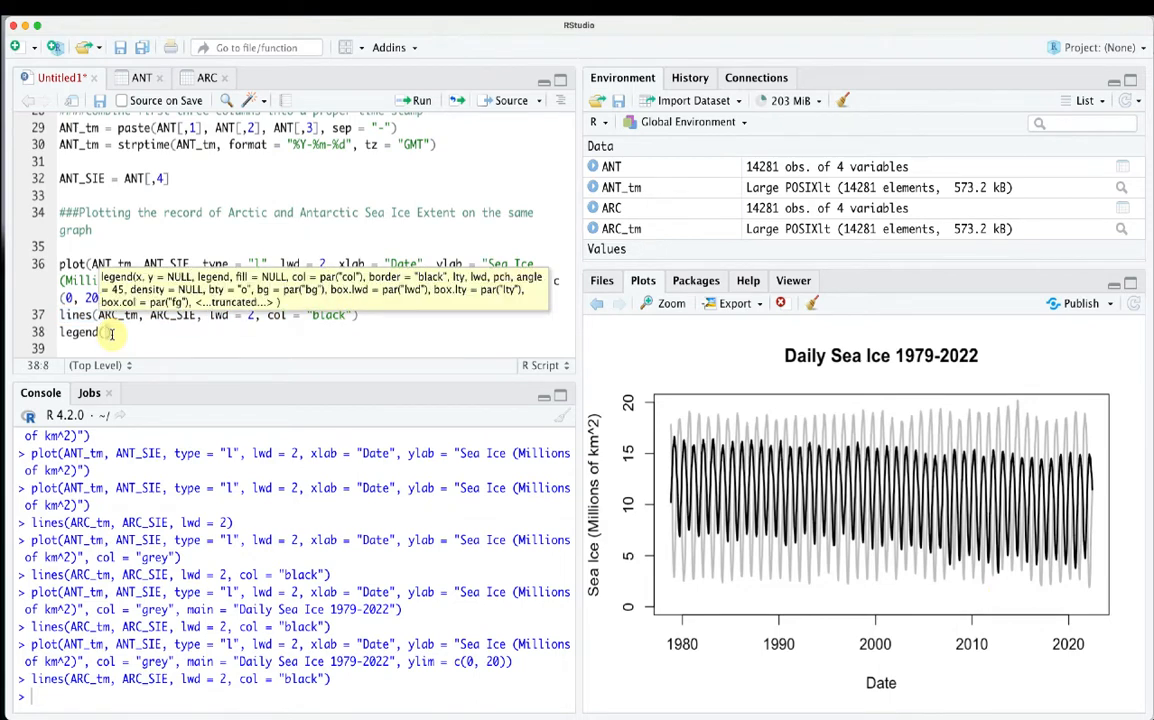
{"action": "type", "text": "x "}
{"action": "type", "text": "= \"bottomr"}
{"action": "type", "text": "ight\", legend"}
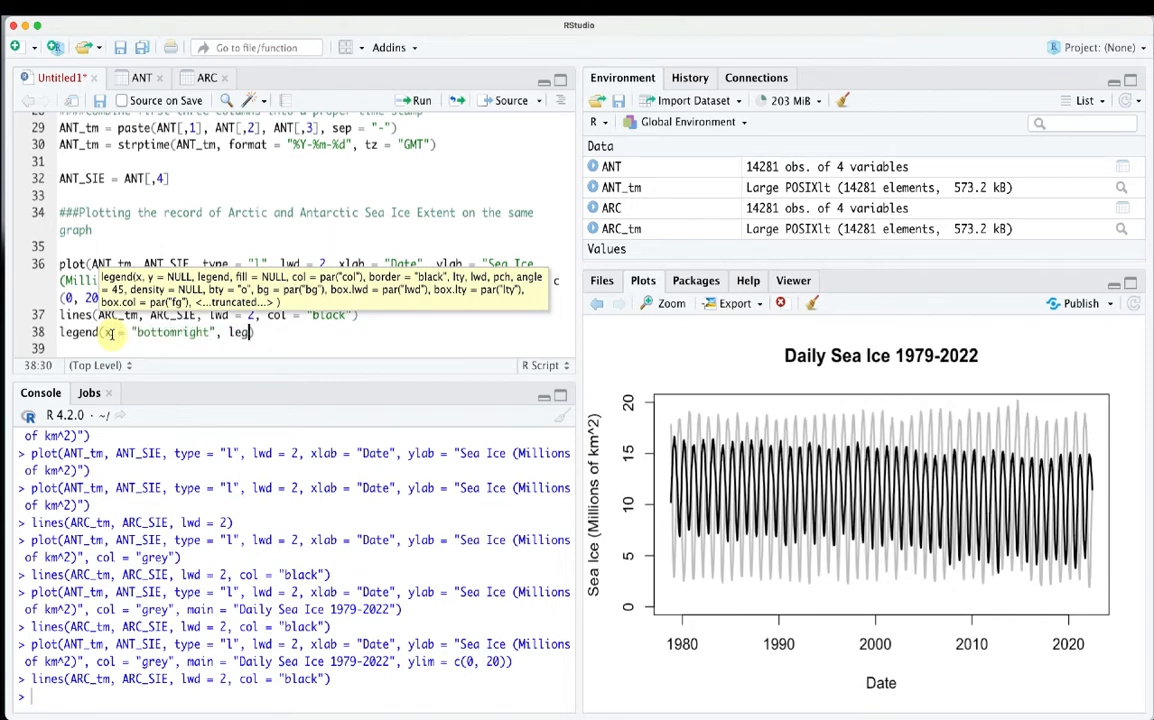
Give the legend call the labels c("Arctic", "Antarctic") and run that line
{"action": "type", "text": " = c(\"Arctic,"}
{"action": "key", "text": "BackSpace"}
{"action": "key", "text": "BackSpace"}
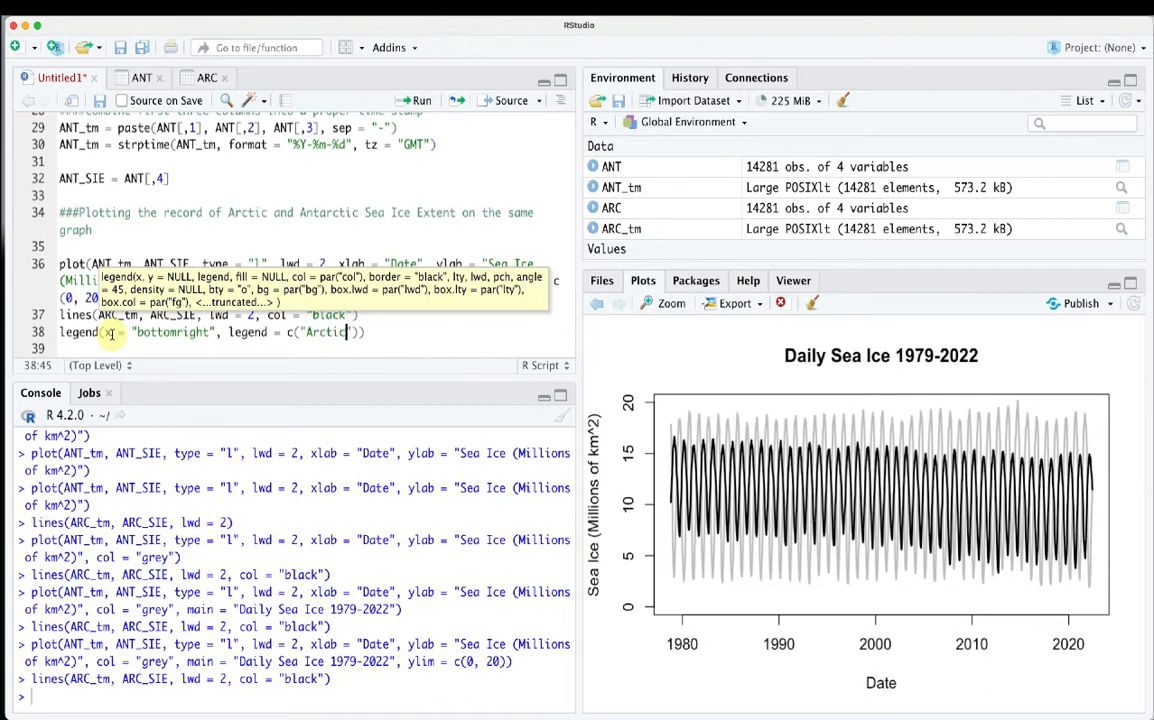
{"action": "type", "text": ", Anta"}
{"action": "key", "text": "BackSpace"}
{"action": "key", "text": "BackSpace"}
{"action": "key", "text": "BackSpace"}
{"action": "key", "text": "BackSpace"}
{"action": "type", "text": "\"Antarctic"}
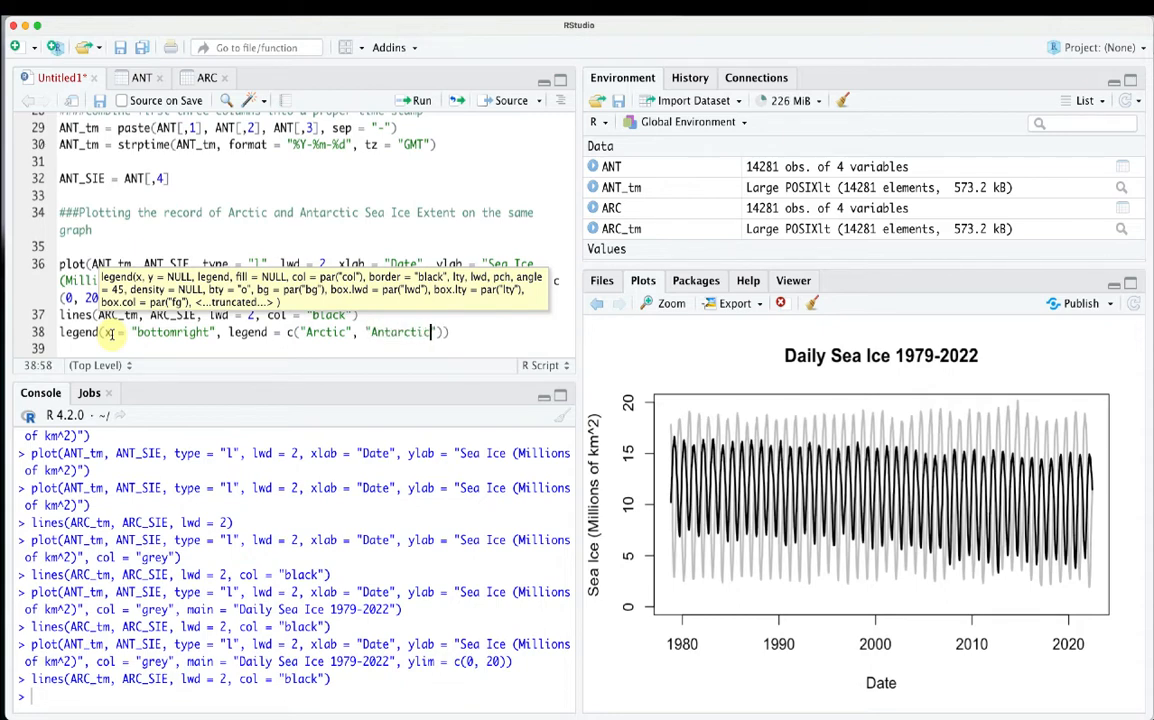
{"action": "left_click", "coordinate": [450, 335]}
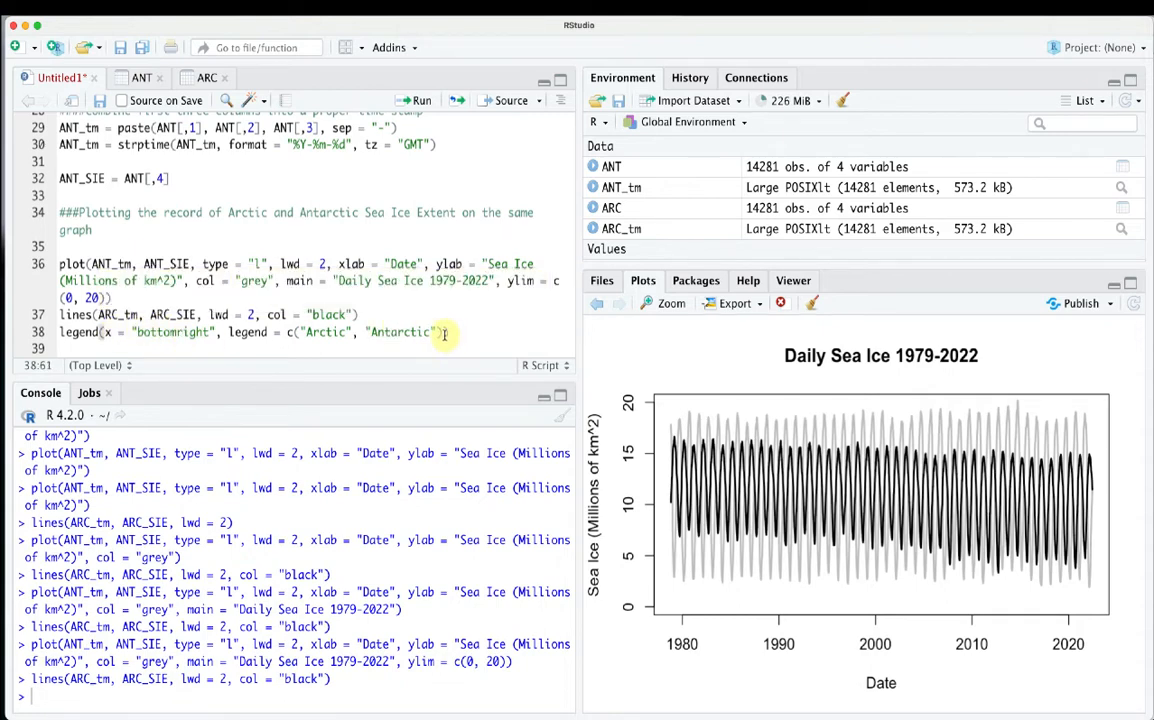
{"action": "left_click_drag", "start_coordinate": [446, 333], "coordinate": [58, 332]}
{"action": "left_click", "coordinate": [420, 101]}
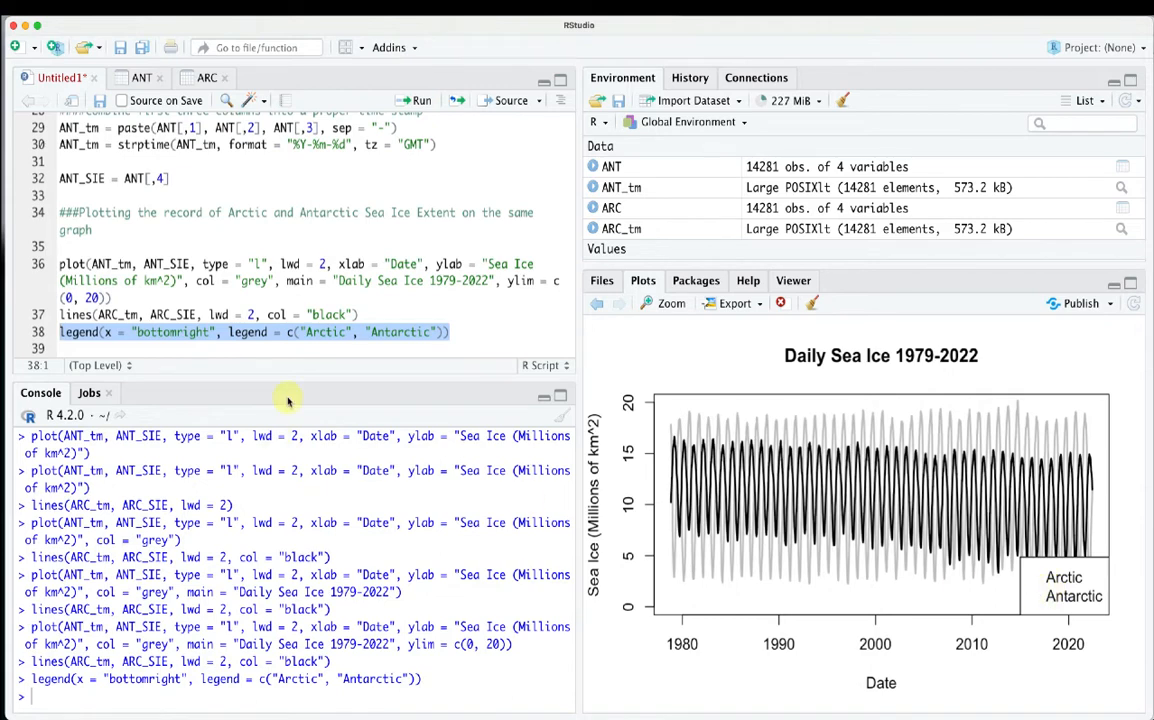
Add lwd = 2 and col = c("black", "grey") to the legend call and run it
{"action": "left_click", "coordinate": [444, 333]}
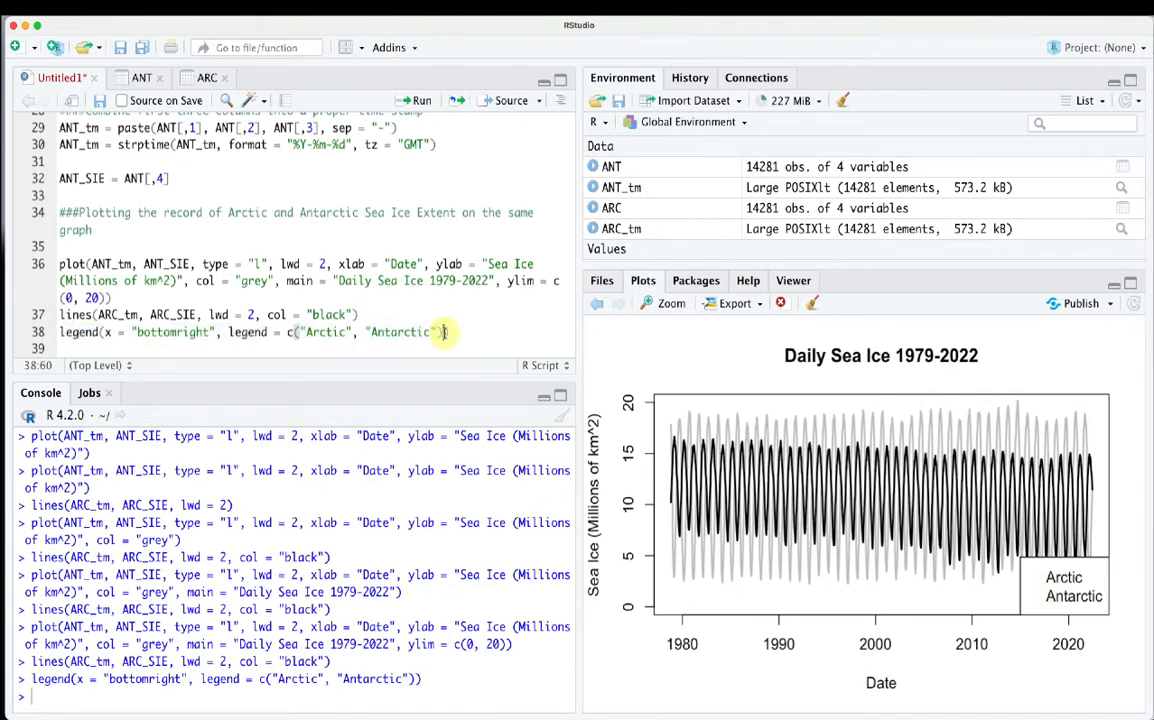
{"action": "type", "text": ", lwd = 2, col = c"}
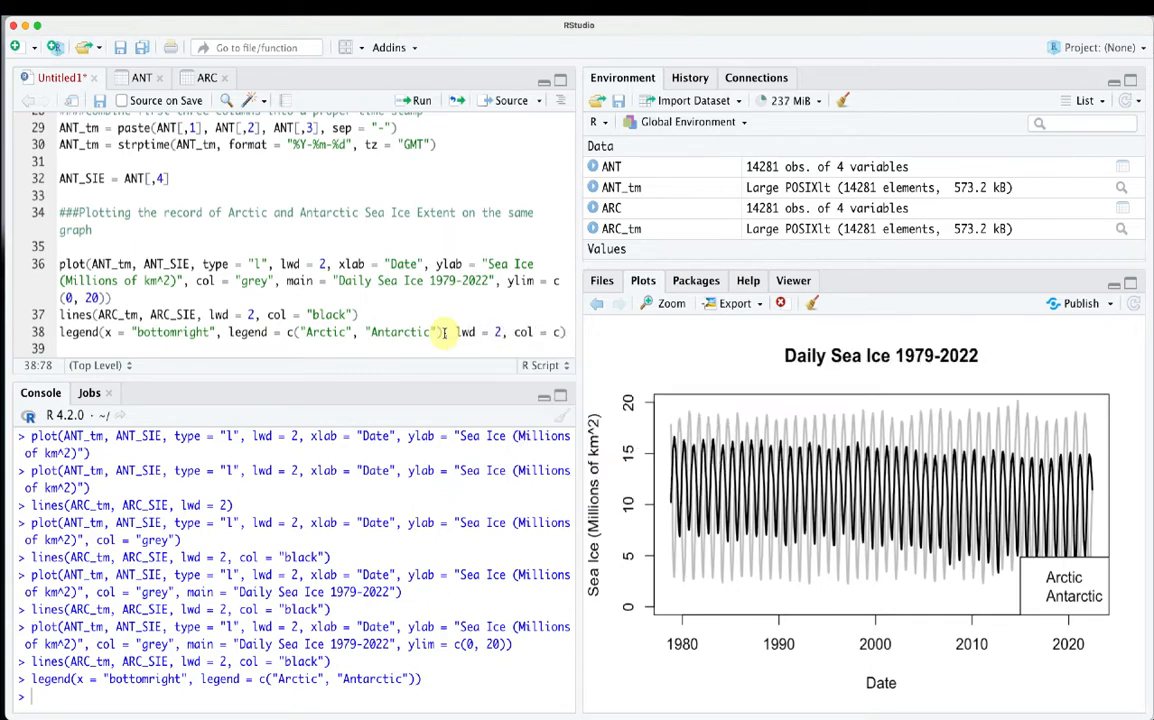
{"action": "type", "text": "(\"bla"}
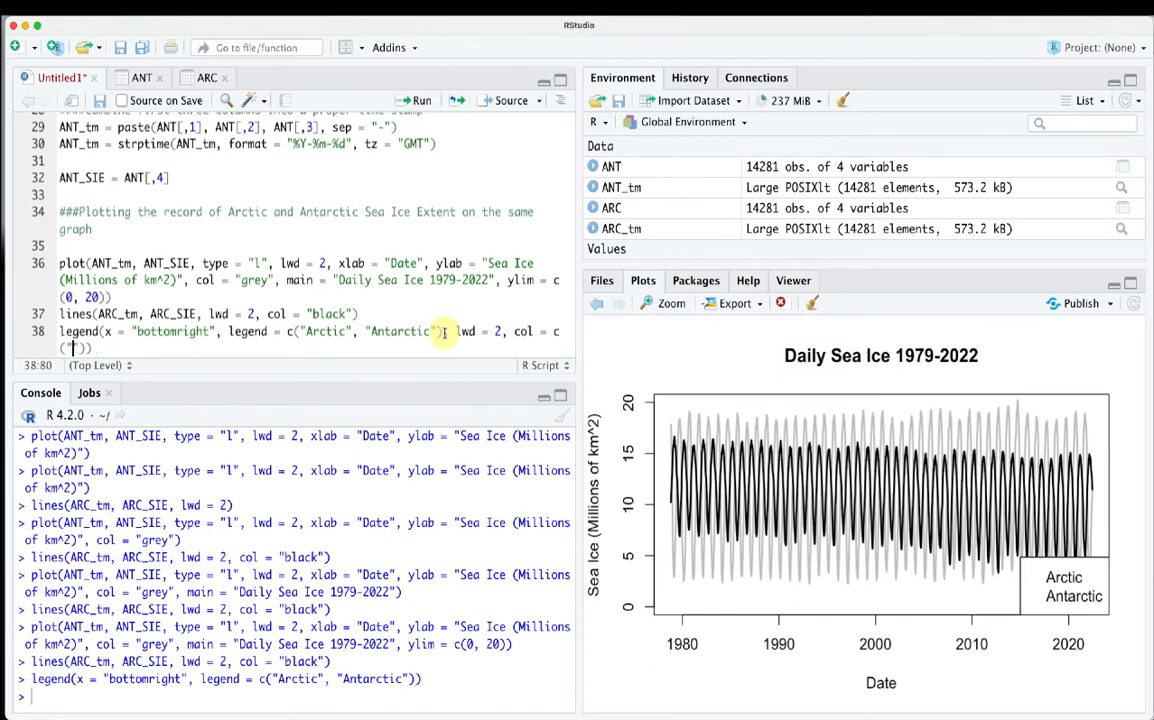
{"action": "type", "text": "ck\", \"grey\""}
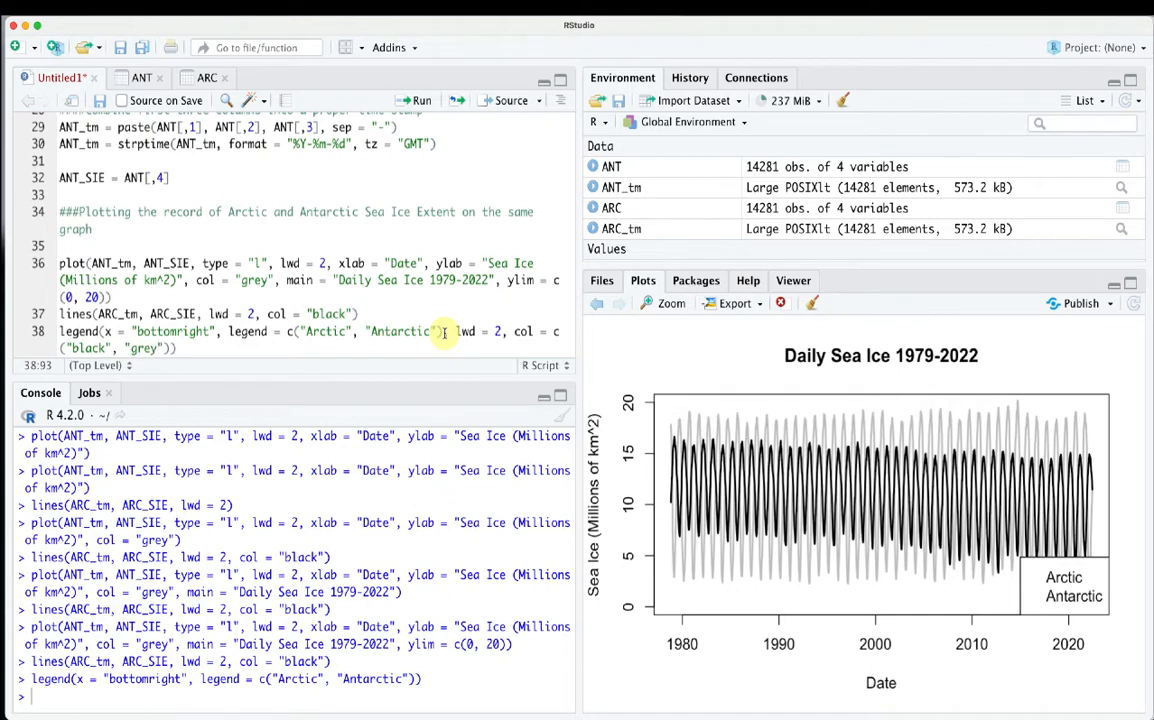
{"action": "type", "text": "))"}
{"action": "left_click_drag", "start_coordinate": [184, 349], "coordinate": [59, 332]}
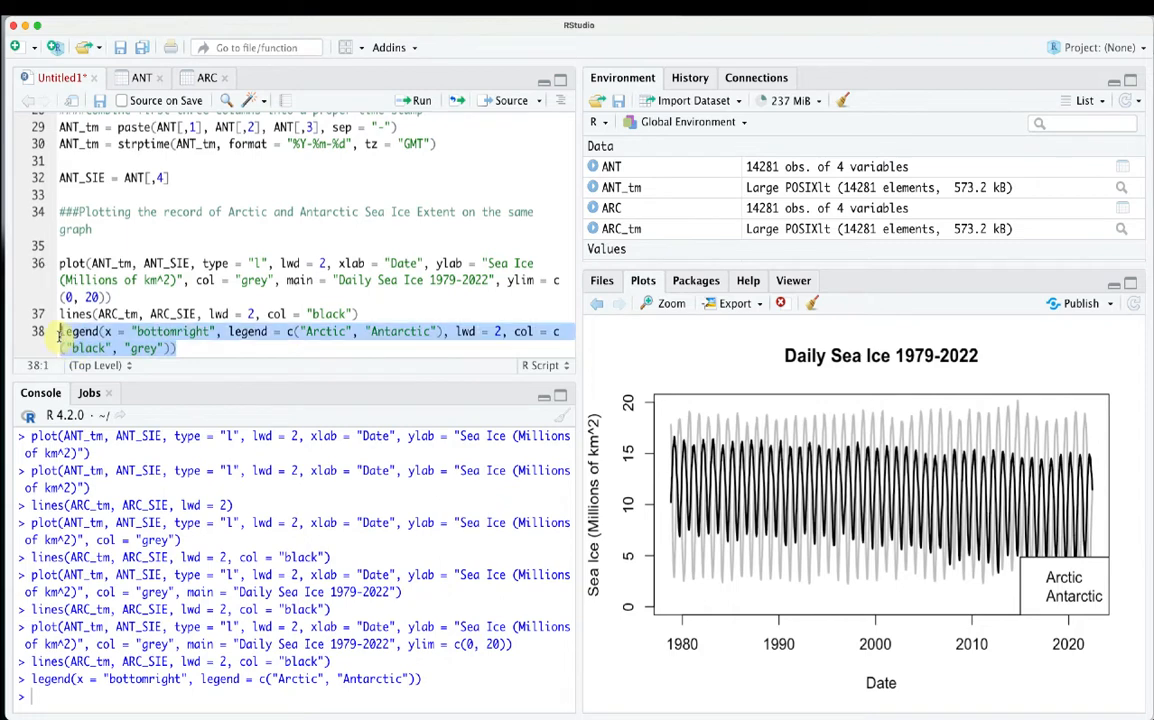
{"action": "left_click", "coordinate": [410, 103]}
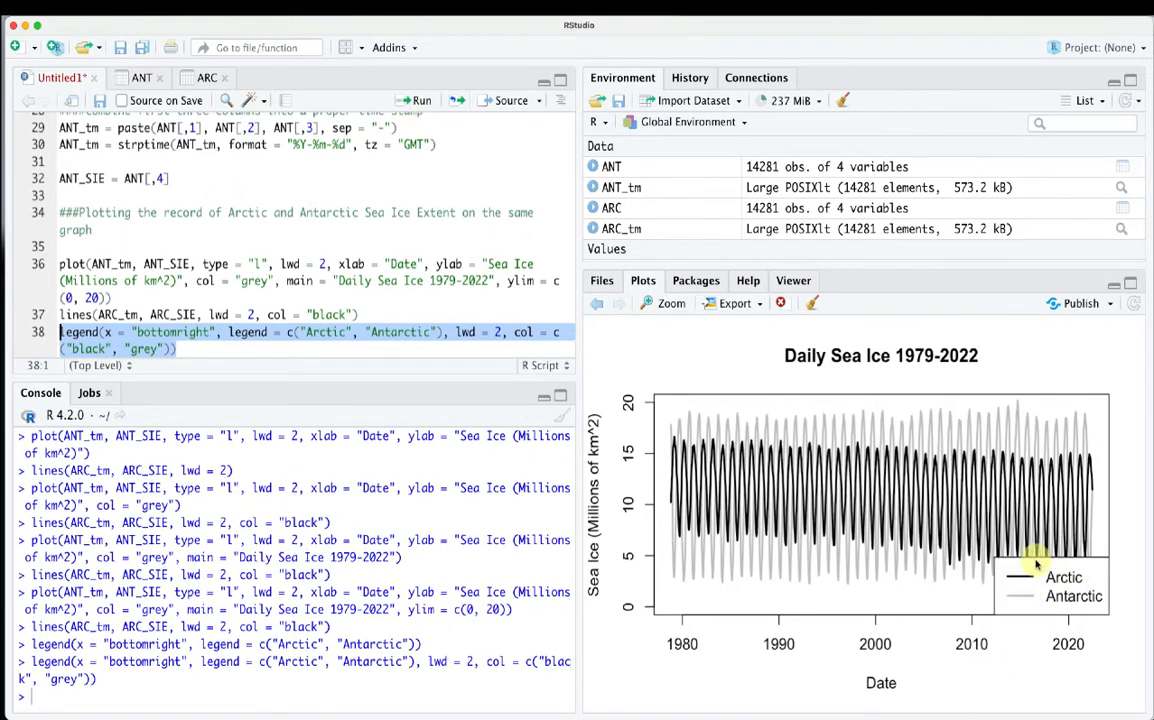
Rerun the plot, lines and legend calls together to redraw the whole sea ice graph
{"action": "left_click", "coordinate": [179, 349]}
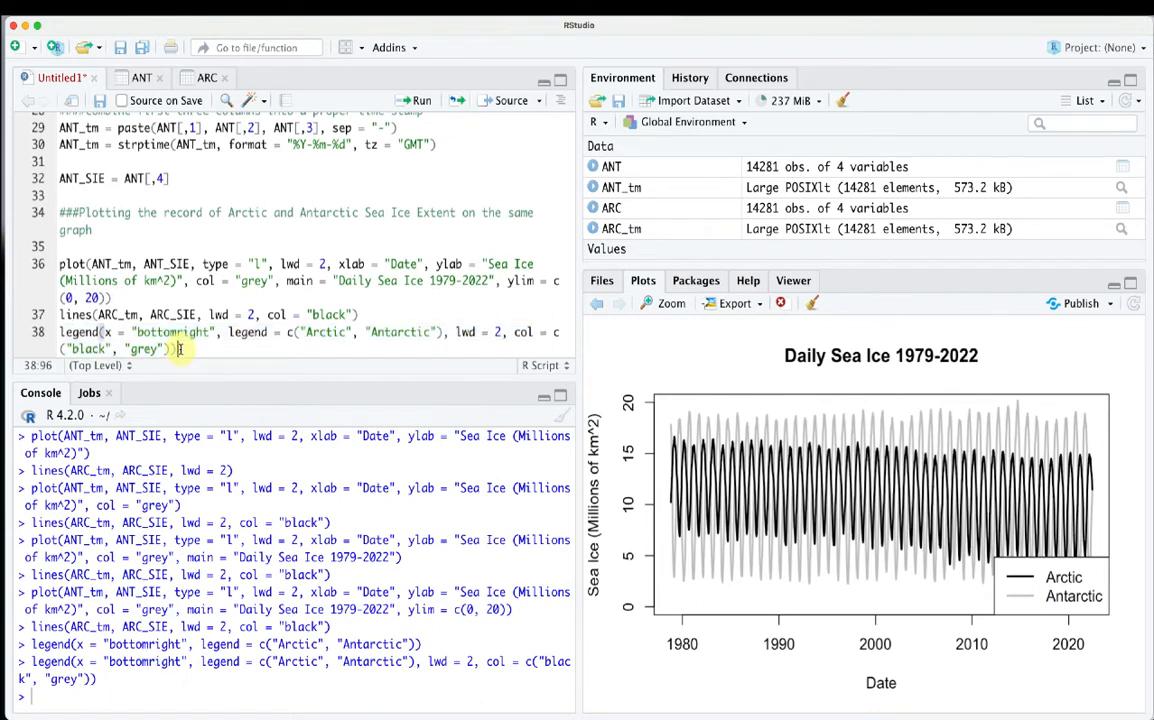
{"action": "left_click_drag", "start_coordinate": [179, 349], "coordinate": [59, 264]}
{"action": "key", "text": "super+Return"}
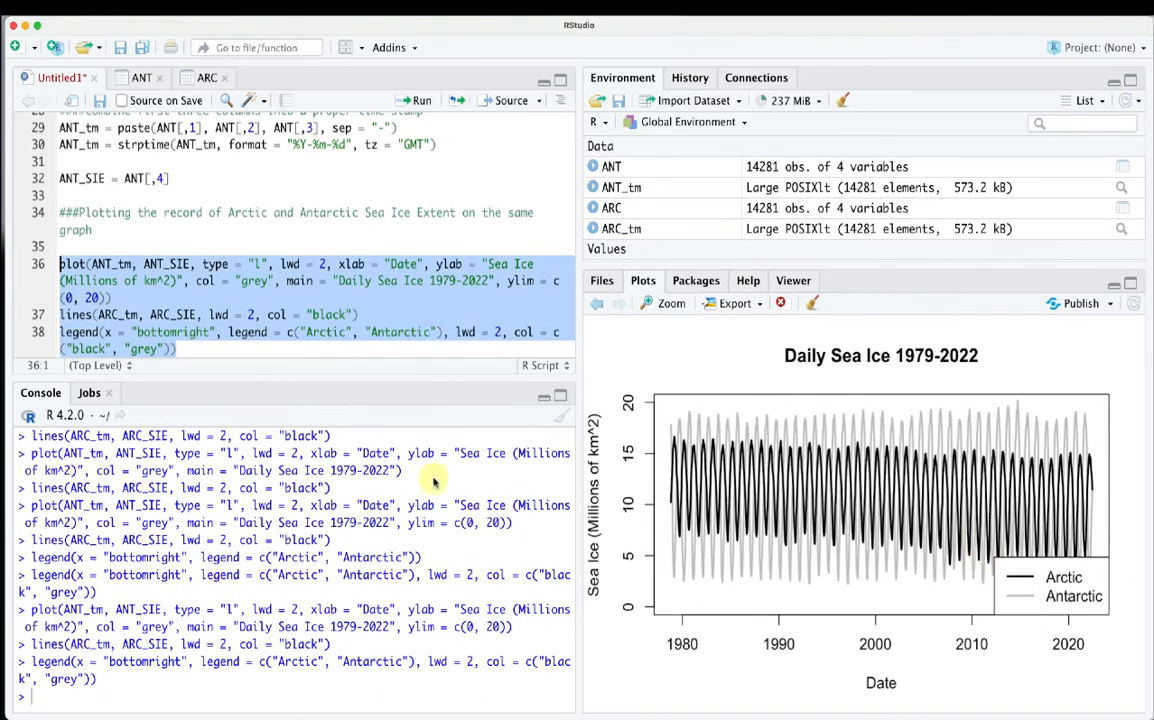
Remove the legend's box with bty = "n" and rerun the plot, lines and legend calls
{"action": "left_click", "coordinate": [175, 350]}
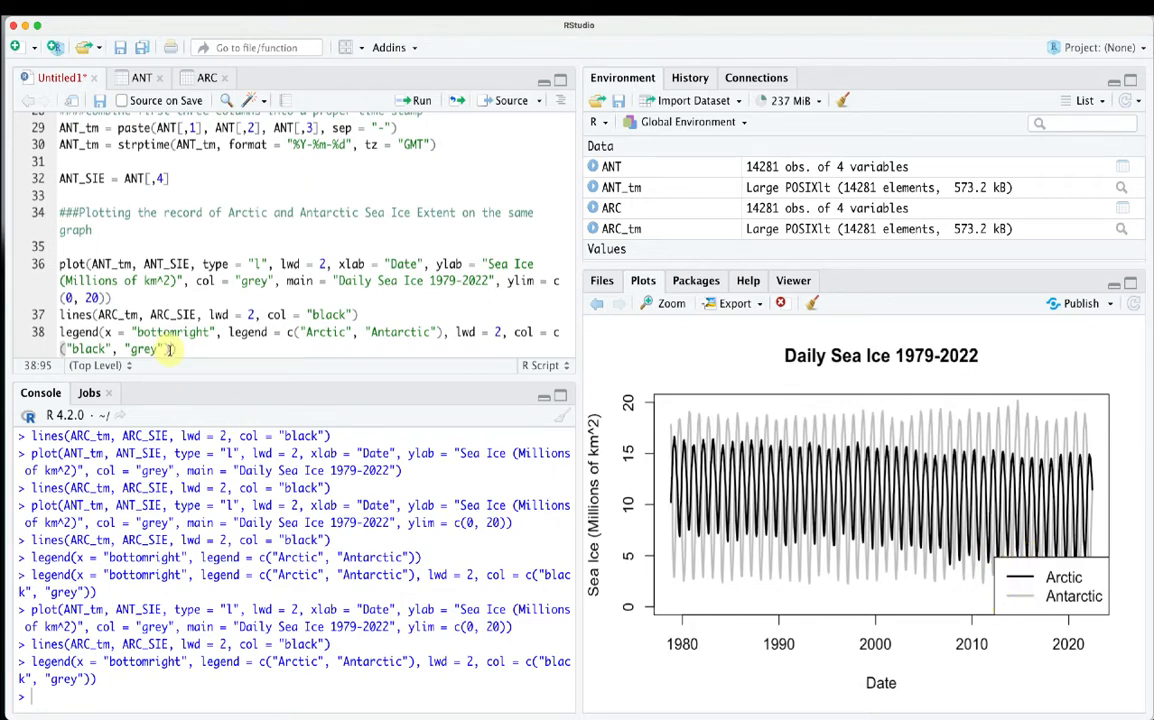
{"action": "type", "text": "), b"}
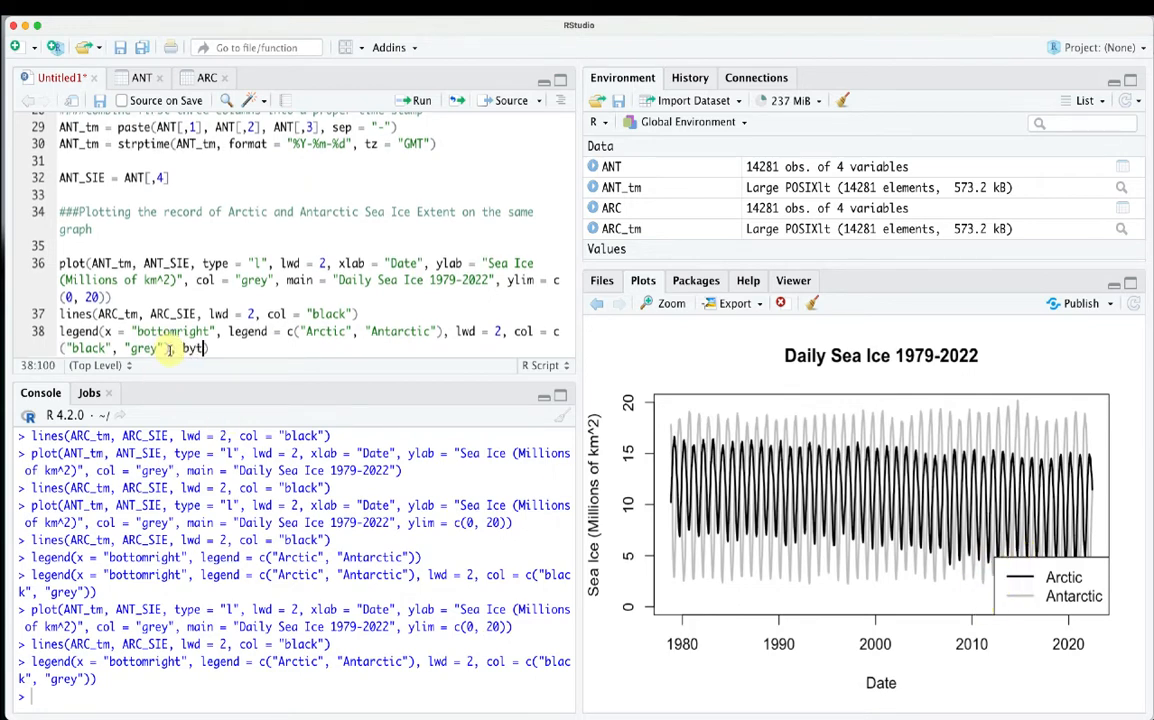
{"action": "type", "text": "ty ="}
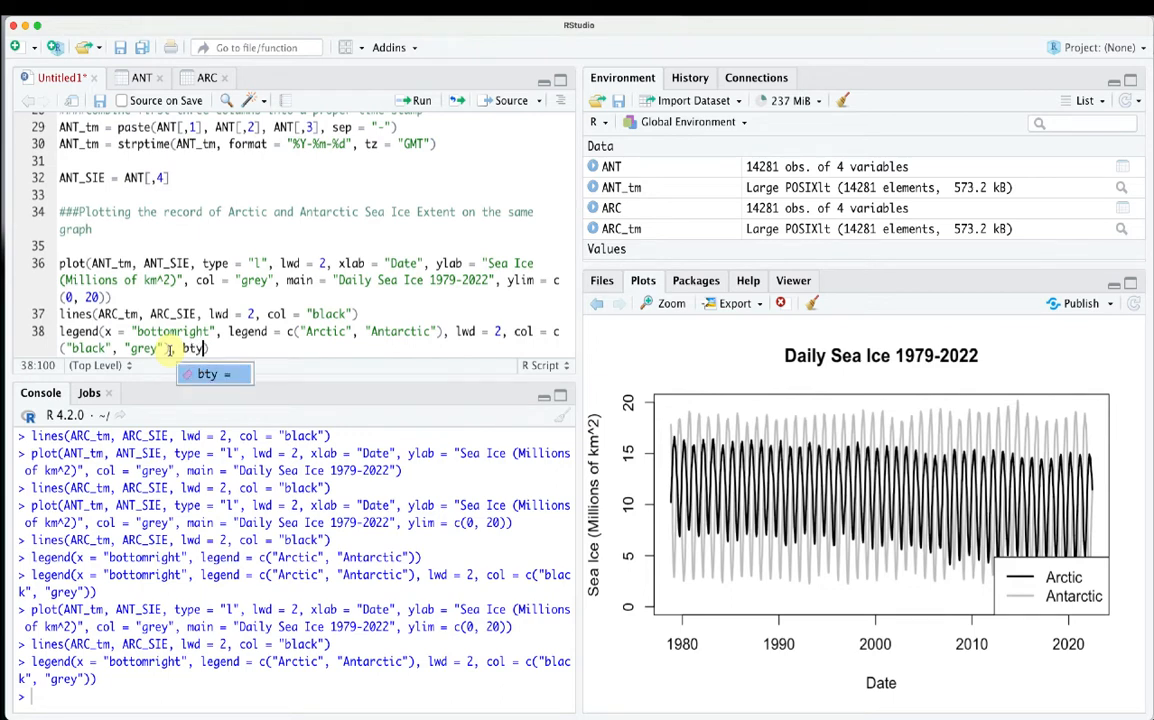
{"action": "type", "text": " \""}
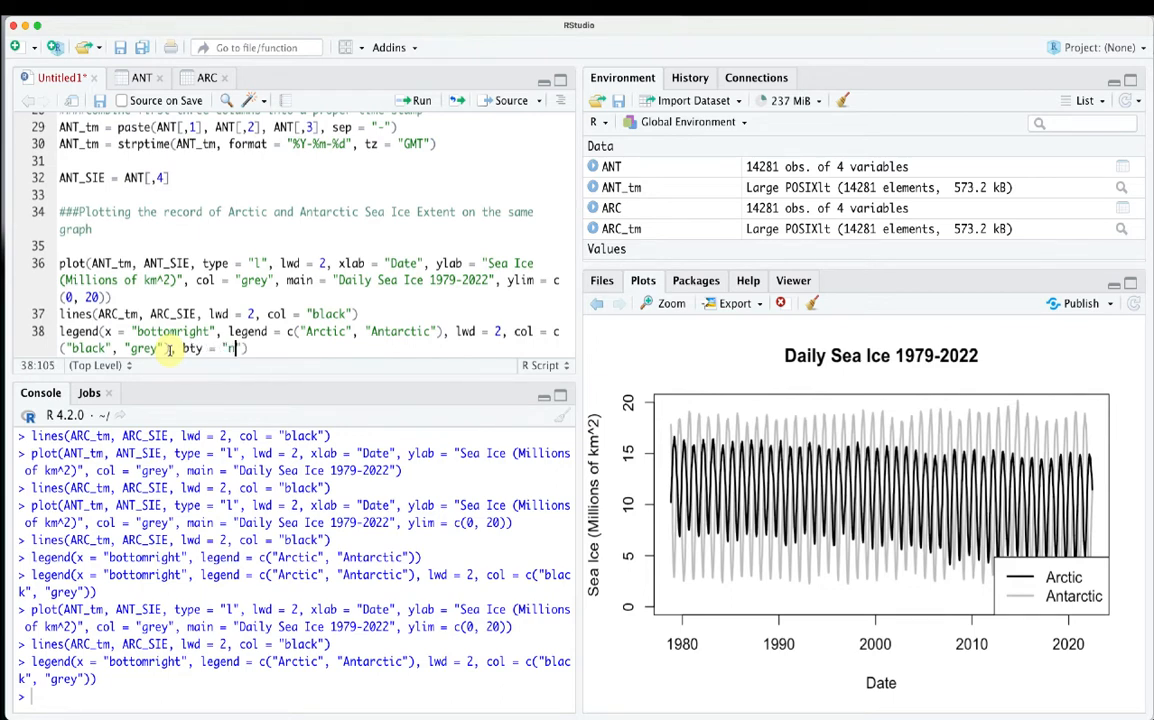
{"action": "type", "text": "n"}
{"action": "triple_click", "coordinate": [200, 331]}
{"action": "left_click_drag", "start_coordinate": [145, 307], "coordinate": [57, 250]}
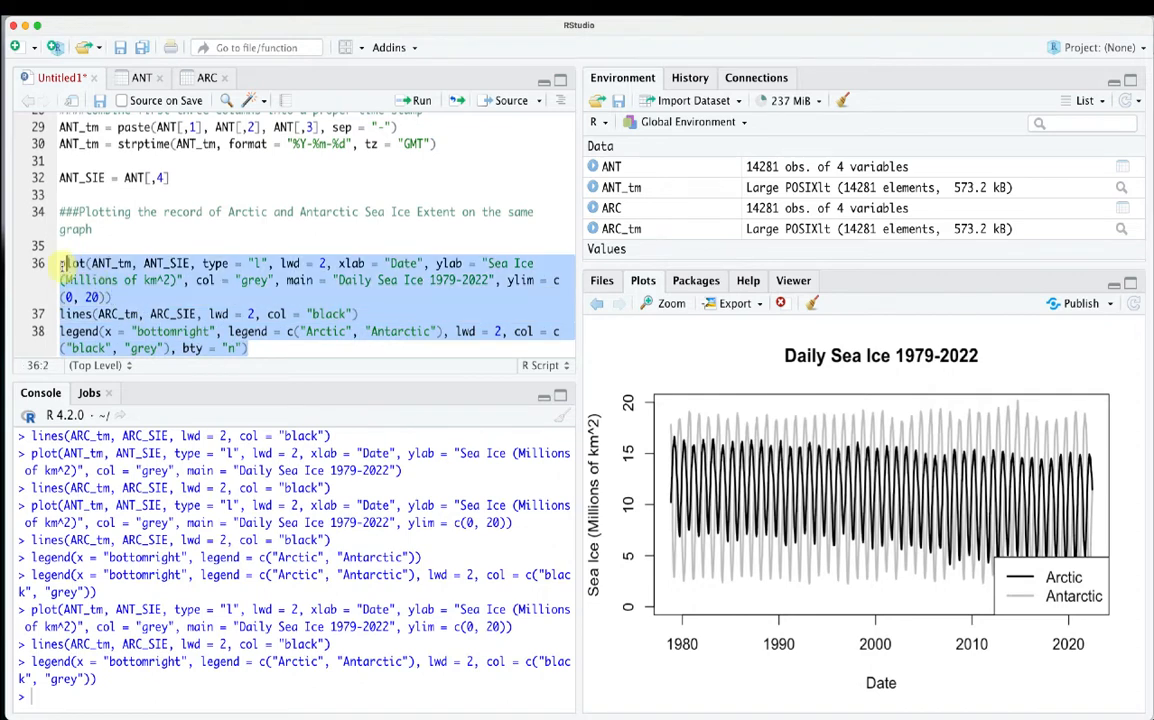
{"action": "left_click", "coordinate": [418, 102]}
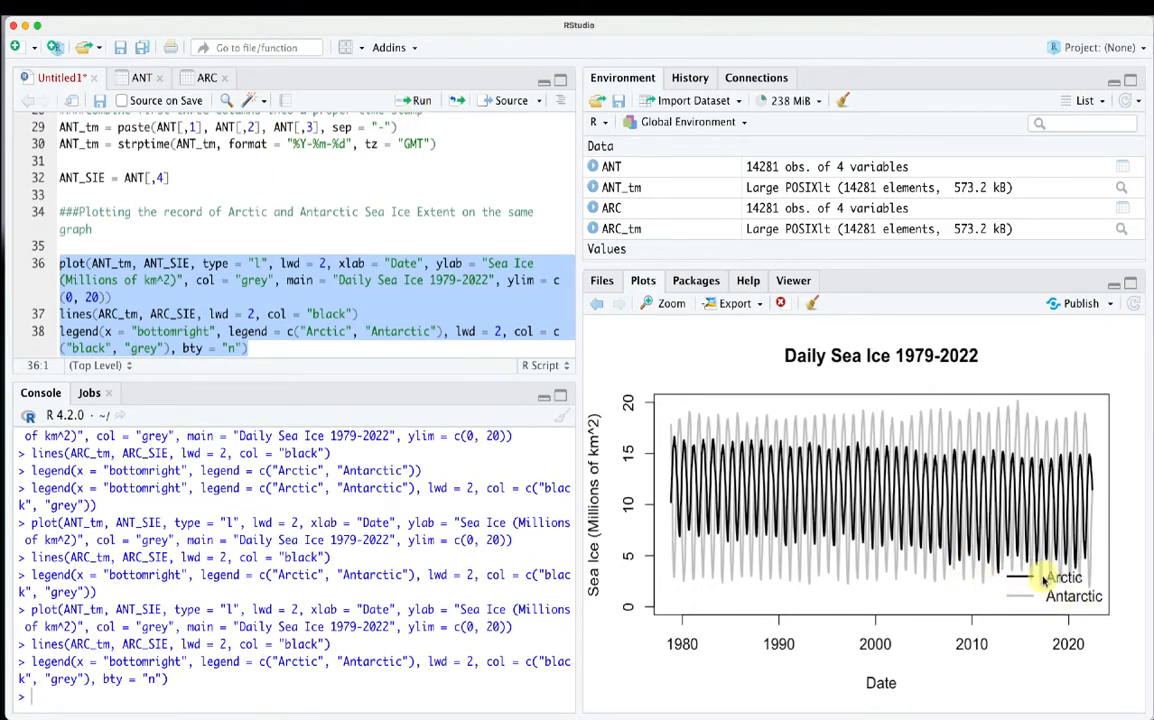
Lay the legend out horizontally with horiz = T and rerun the three plotting calls
{"action": "left_click", "coordinate": [243, 348]}
{"action": "type", "text": ", horiz"}
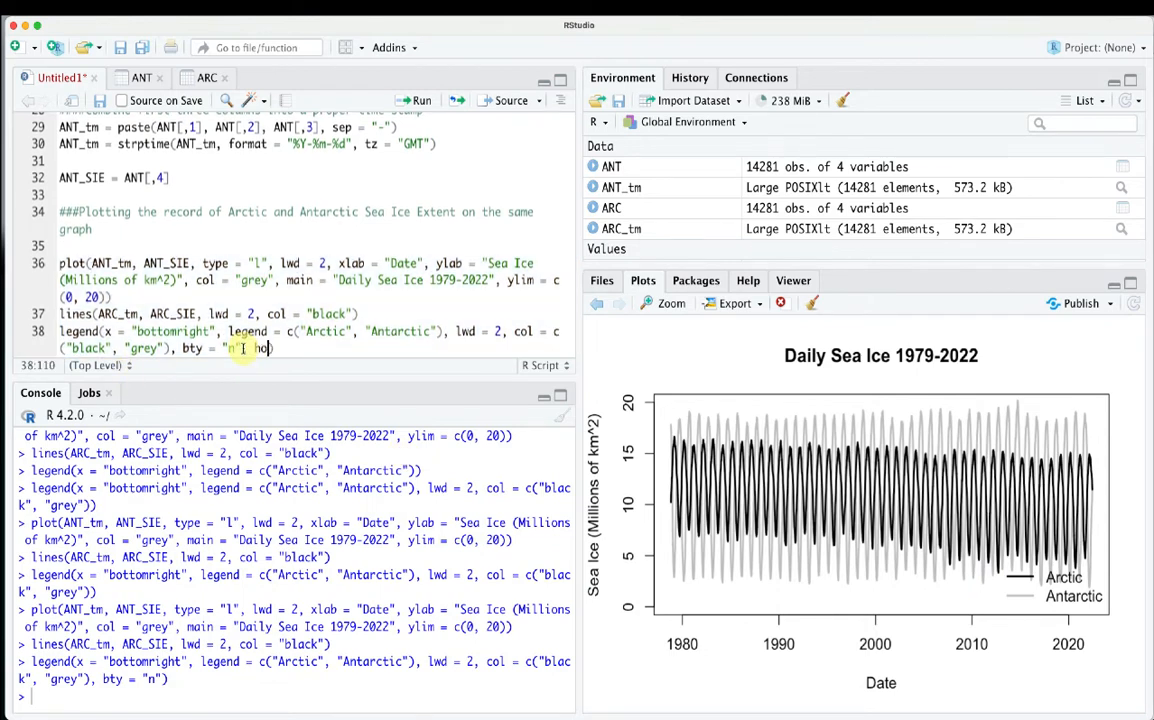
{"action": "type", "text": " = T"}
{"action": "left_click_drag", "start_coordinate": [320, 348], "coordinate": [59, 263]}
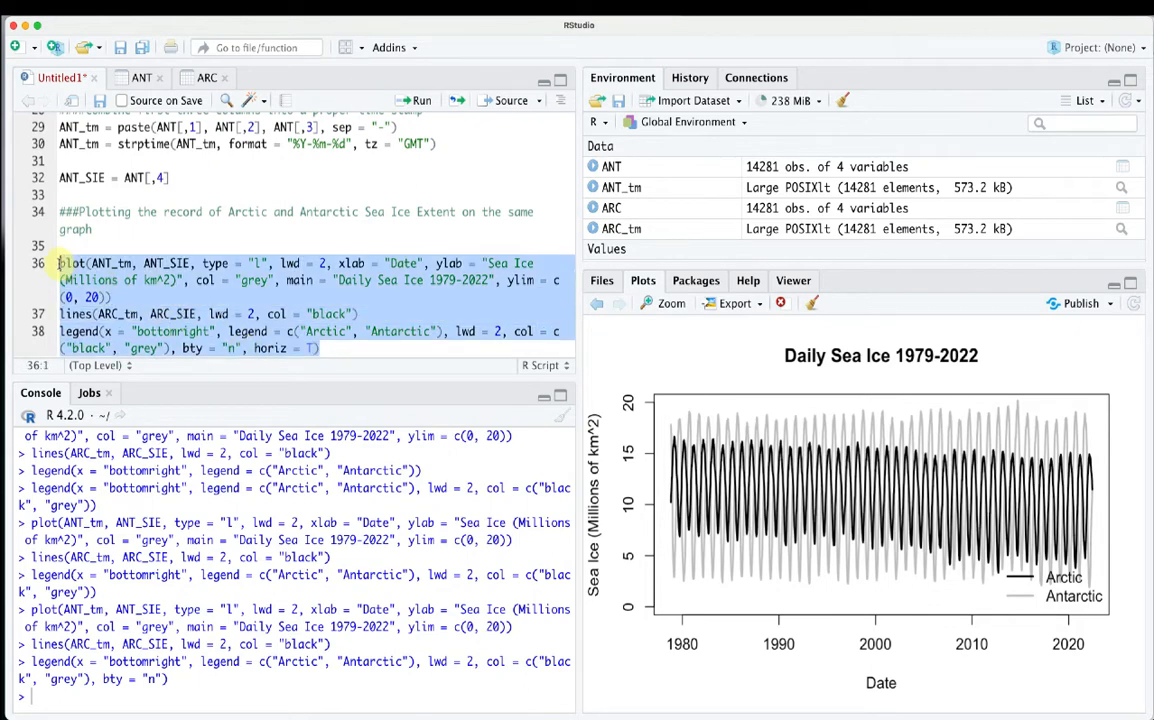
{"action": "left_click", "coordinate": [421, 101]}
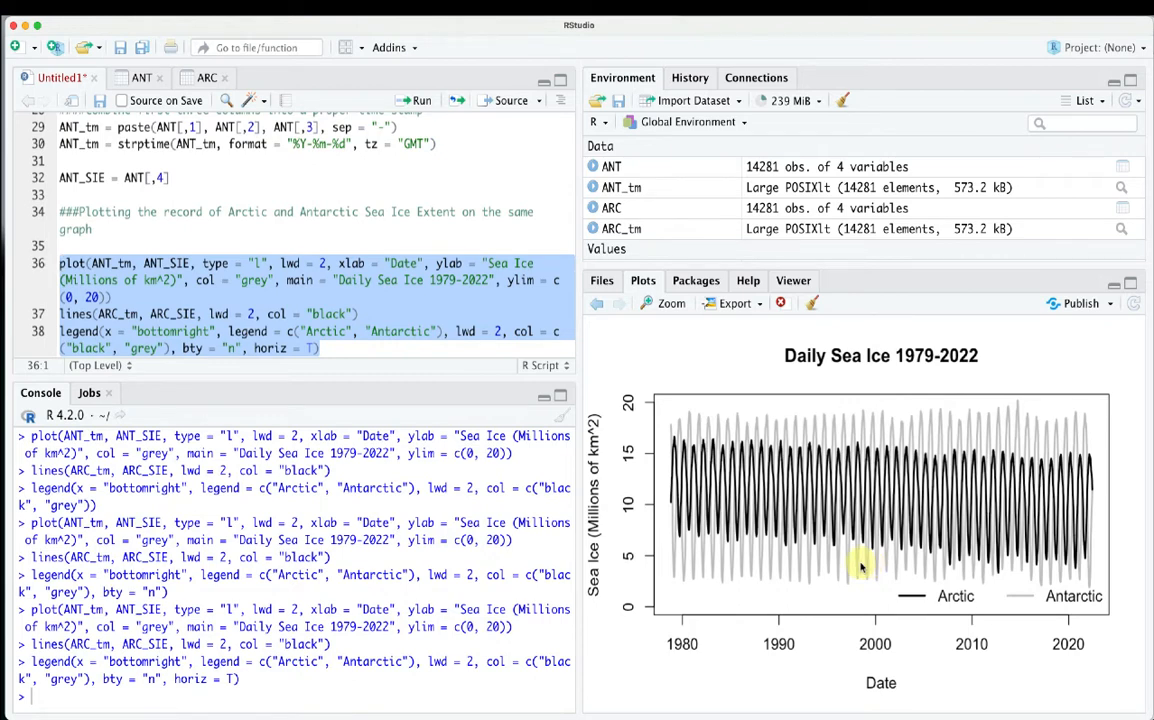
Add the comment "###read in Arctic Sea Ice Extent for March and September" below the legend call, followed by blank lines
{"action": "left_click", "coordinate": [331, 349]}
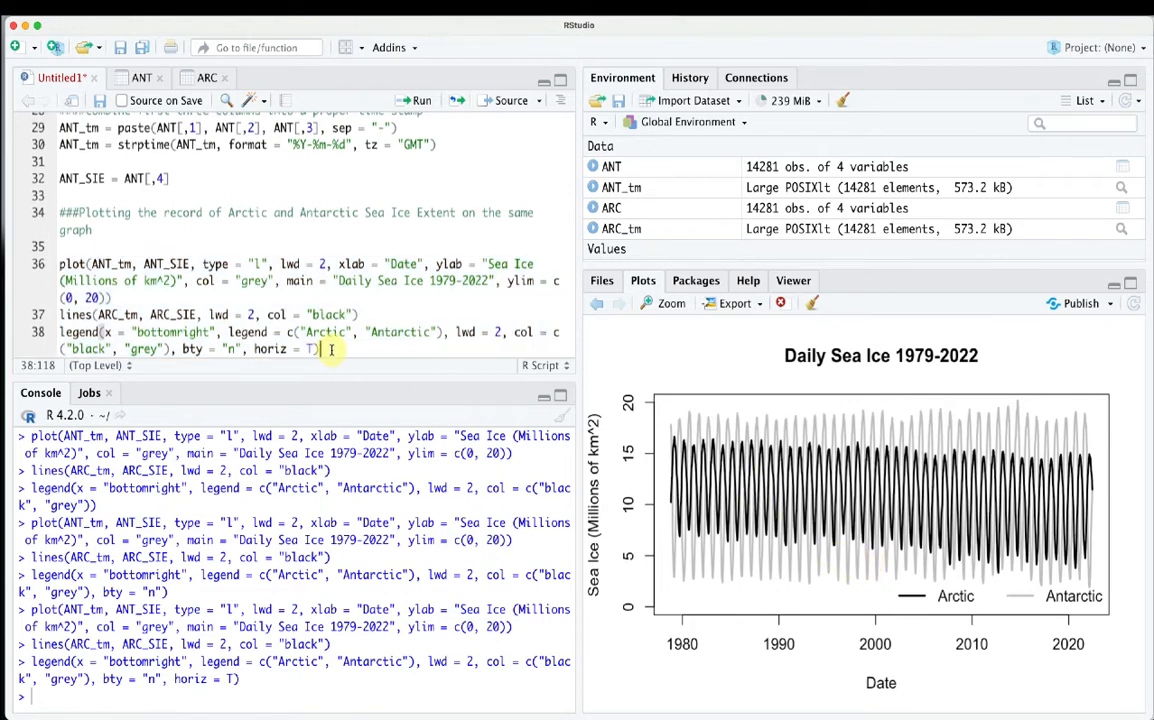
{"action": "key", "text": "Return"}
{"action": "key", "text": "Return"}
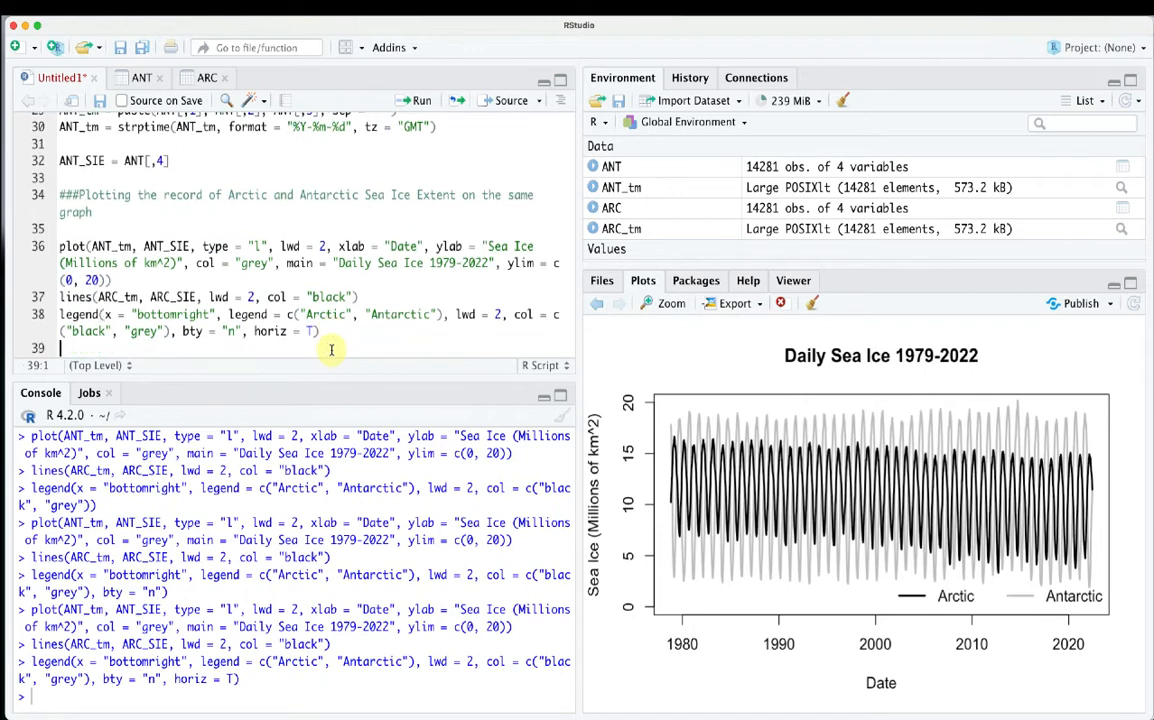
{"action": "type", "text": "###"}
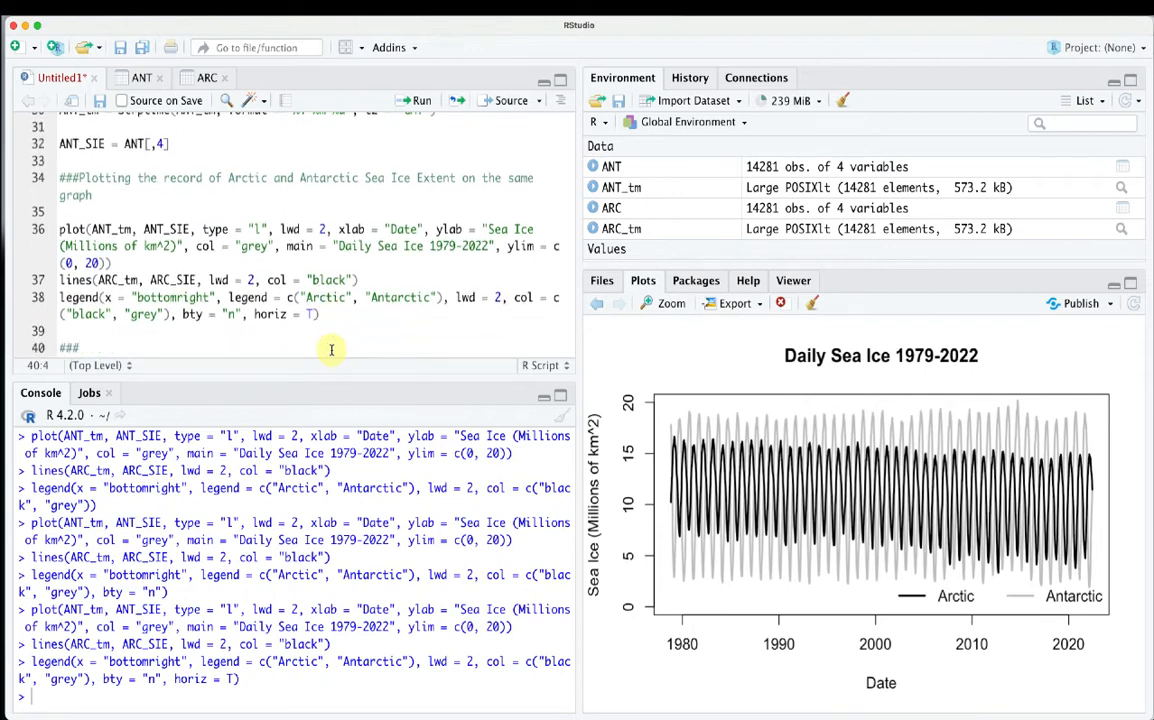
{"action": "type", "text": "read in Arctic Sea Ice"}
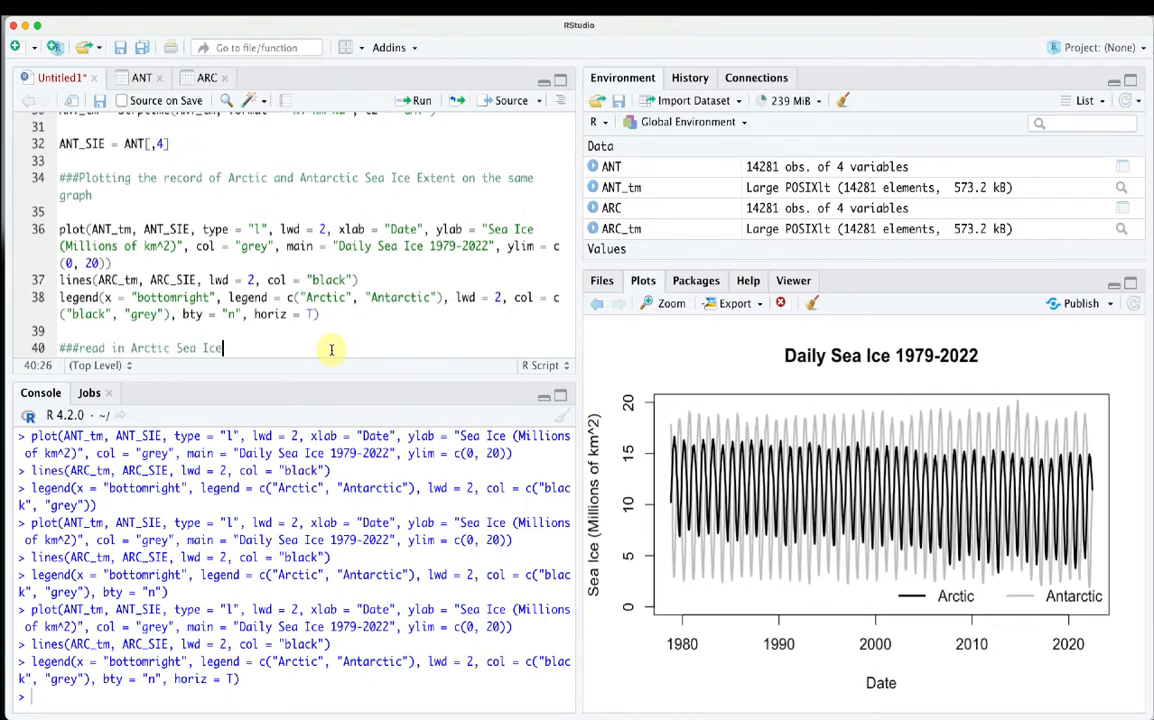
{"action": "type", "text": " Extent for Marc"}
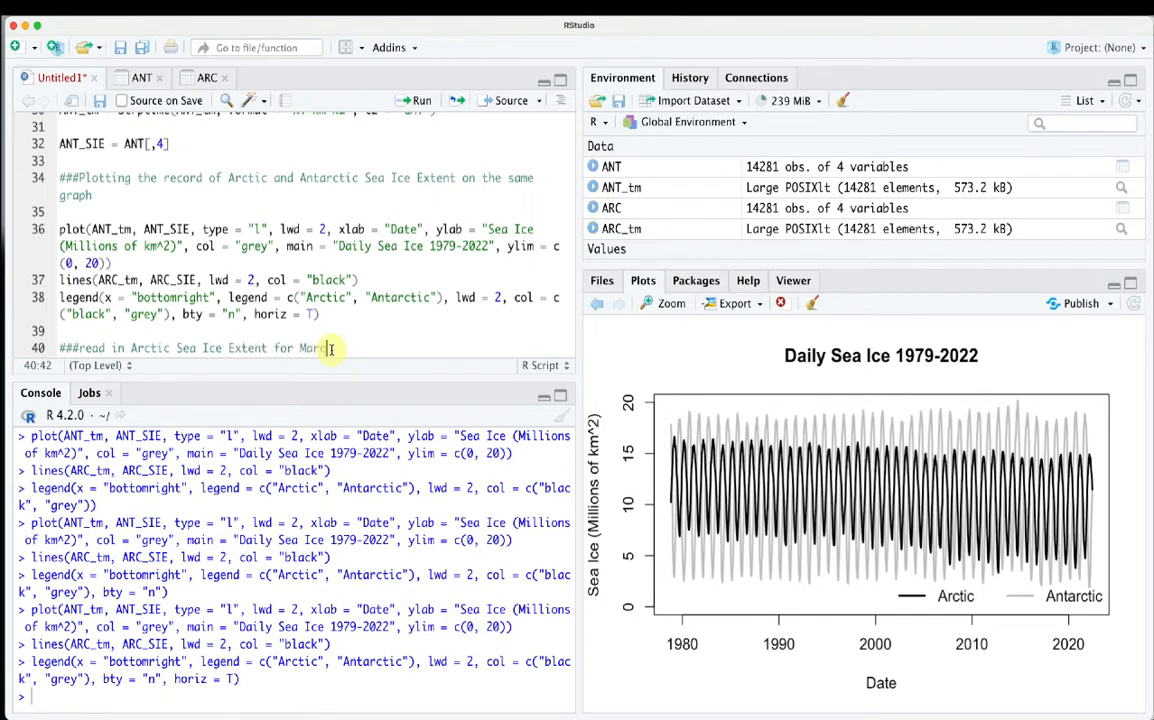
{"action": "type", "text": "h and September"}
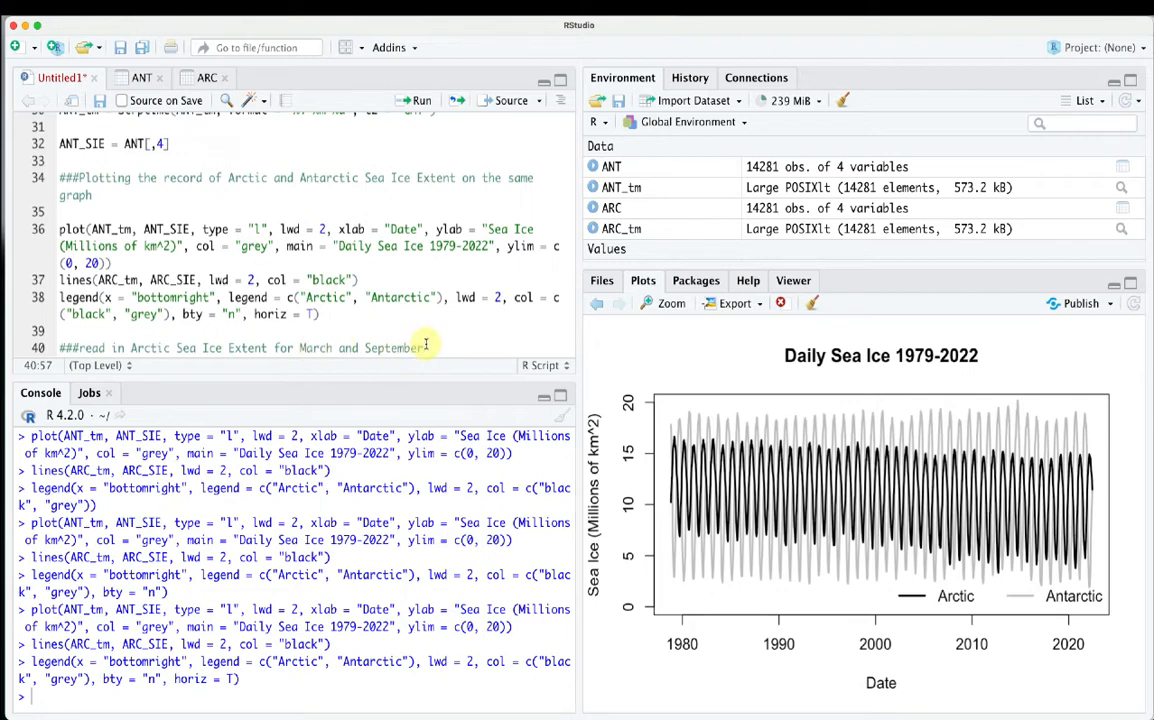
{"action": "key", "text": "Return"}
{"action": "key", "text": "Return"}
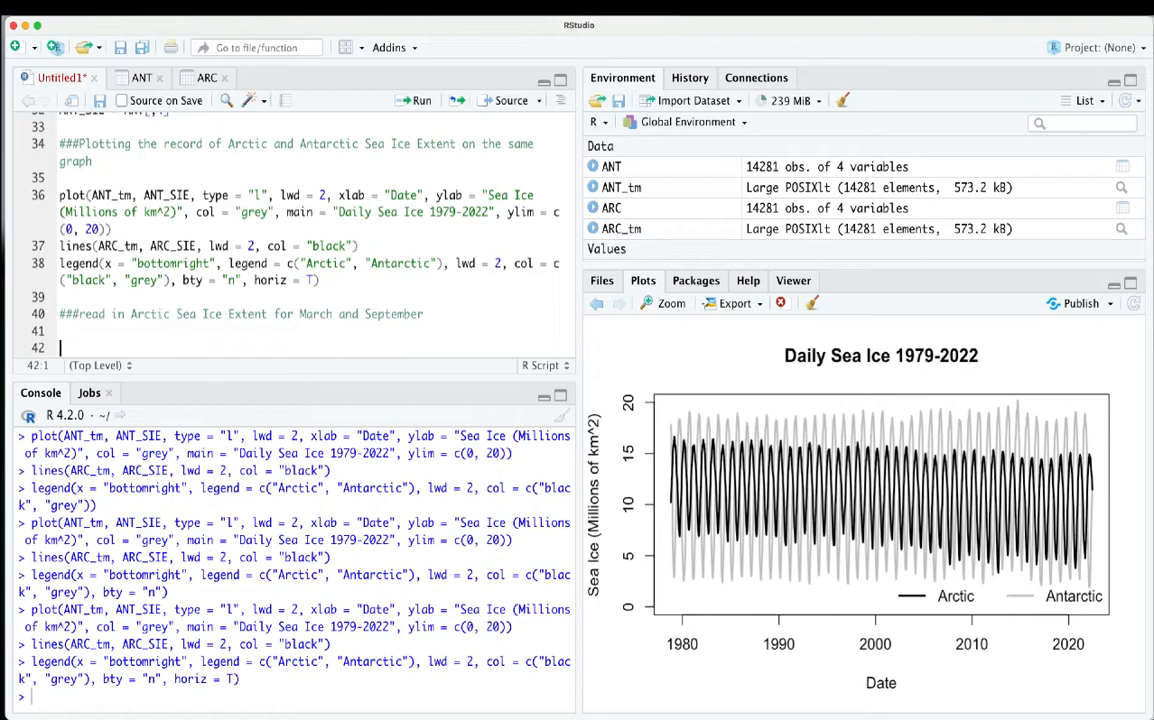
Switch to the browser's FTP listing and go from south/daily/data to the /DATASETS/NOAA/G02135/north/monthly/data/ directory
{"action": "key", "text": "super+Tab"}
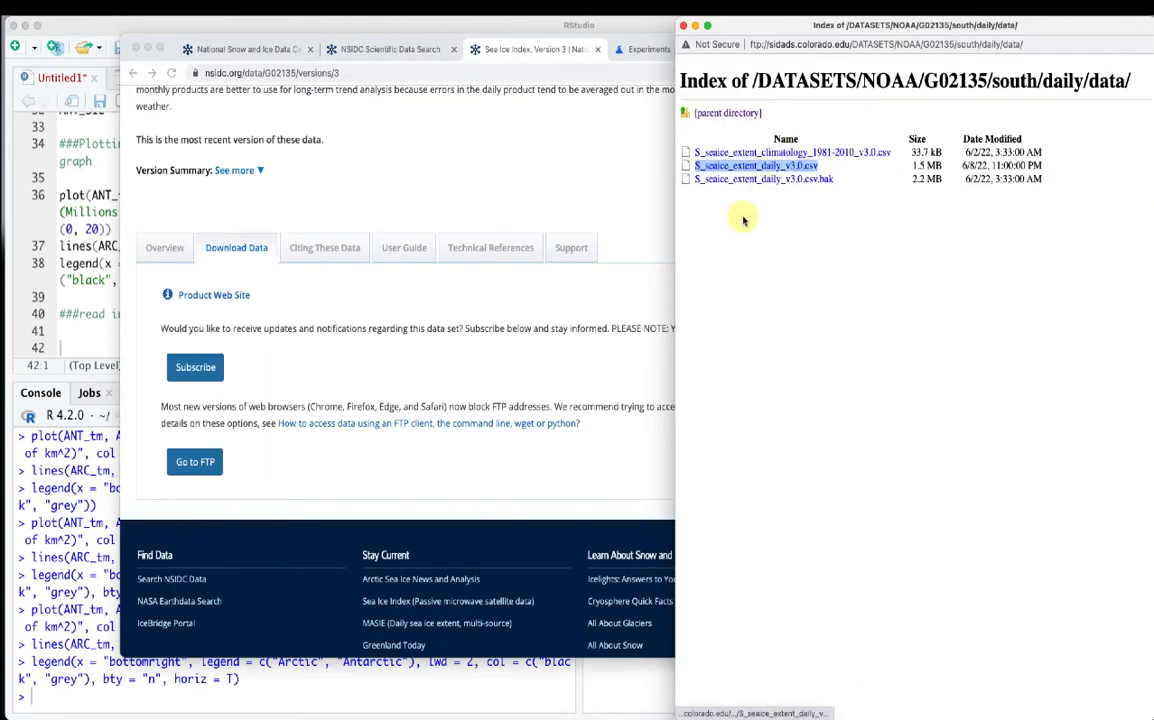
{"action": "left_click", "coordinate": [718, 114]}
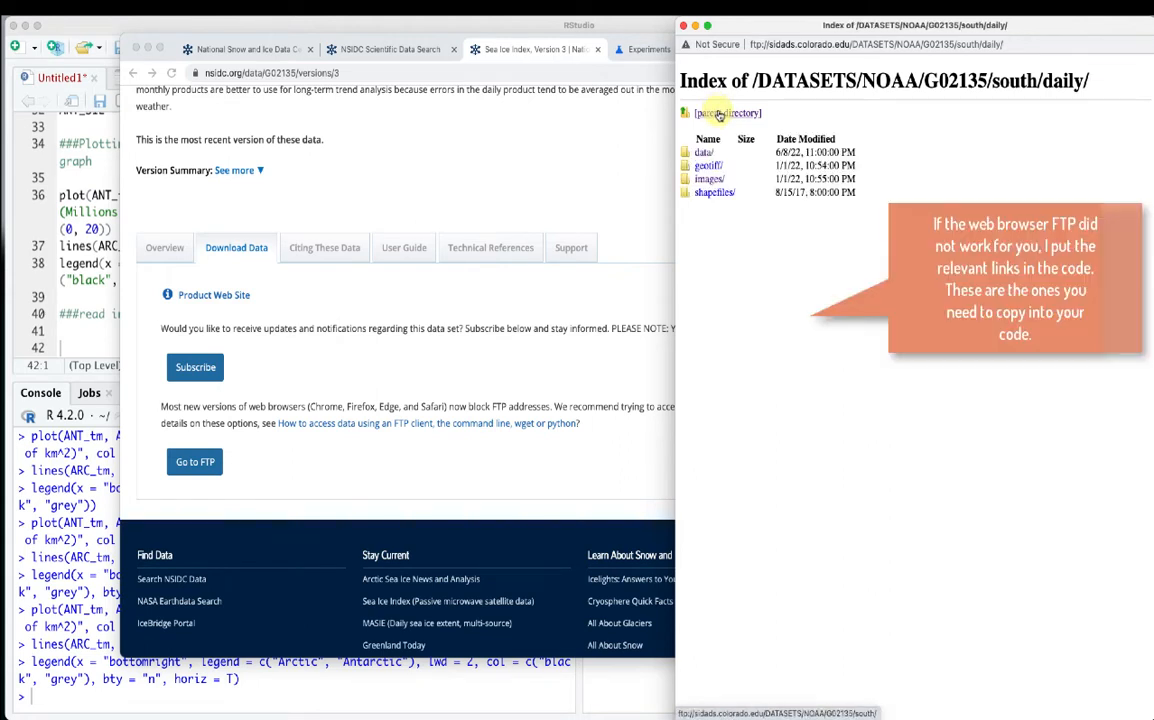
{"action": "left_click", "coordinate": [718, 114]}
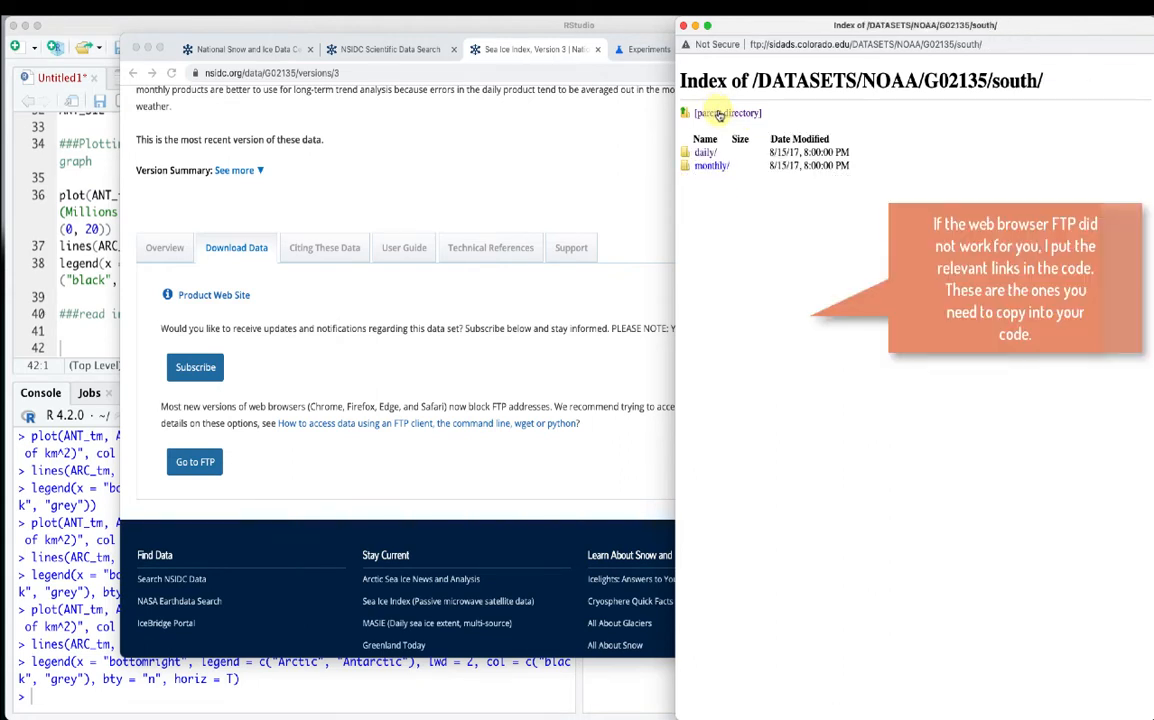
{"action": "left_click", "coordinate": [718, 114]}
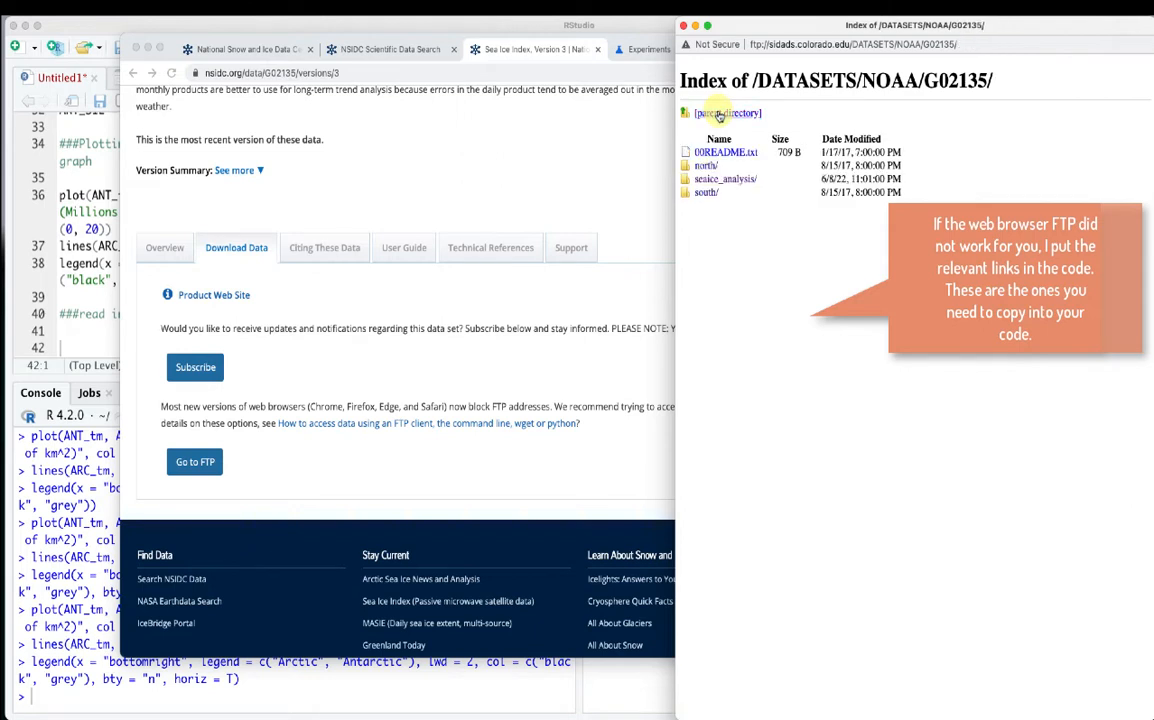
{"action": "left_click", "coordinate": [705, 165]}
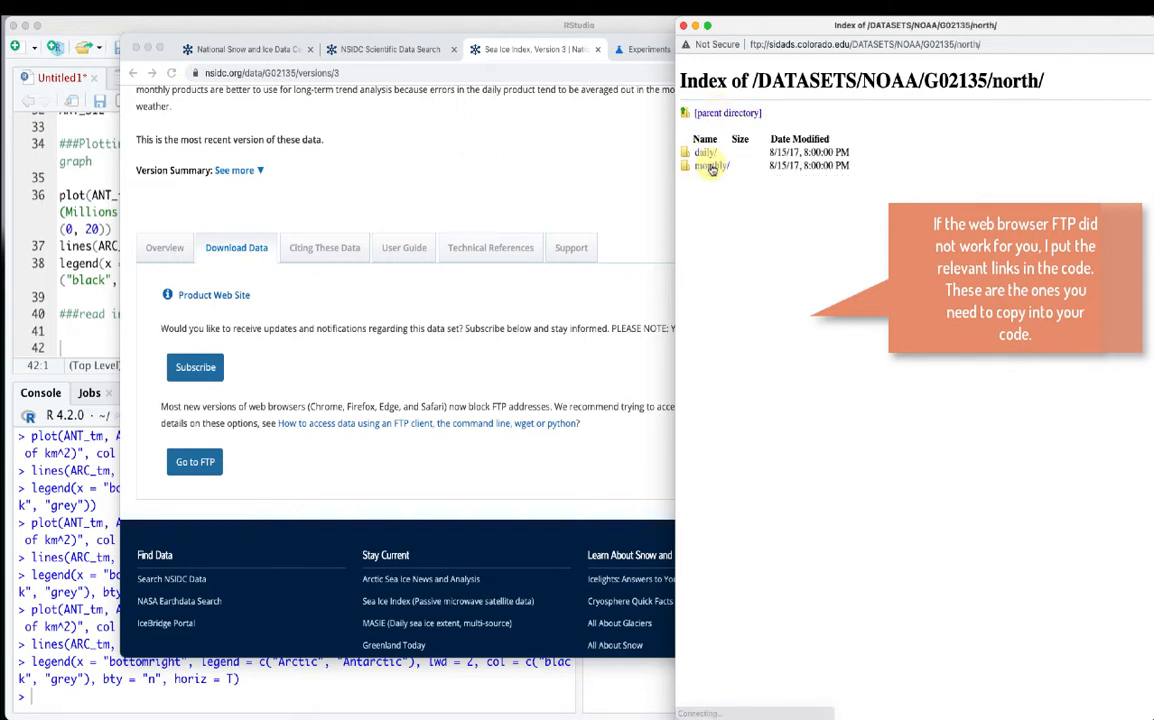
{"action": "left_click", "coordinate": [711, 167]}
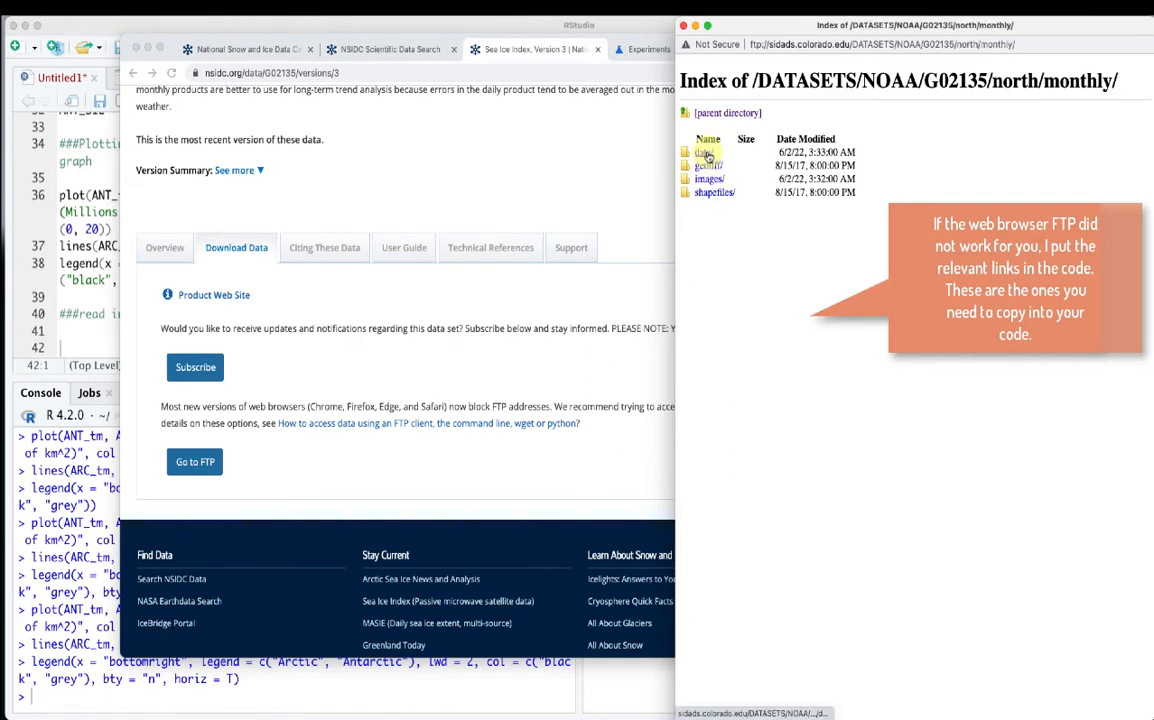
{"action": "left_click", "coordinate": [705, 153]}
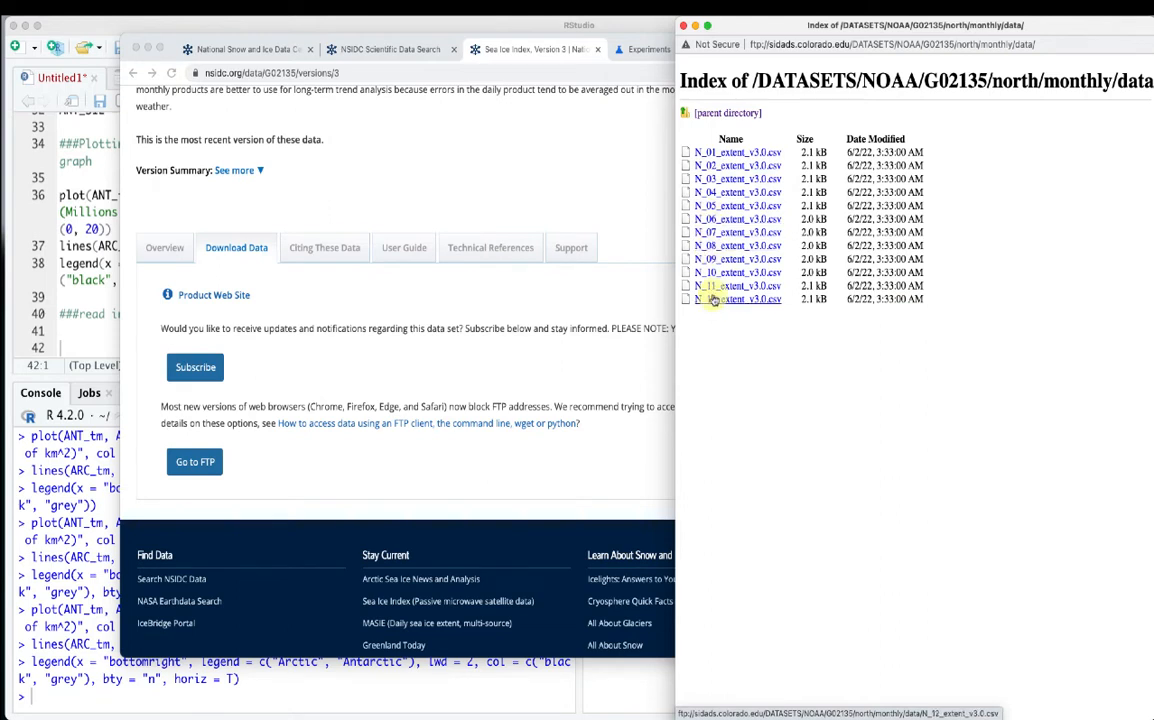
Download N_03_extent_v3.0.csv, open it in Excel to examine its yearly extent and area columns, and close the workbook
{"action": "left_click", "coordinate": [733, 180]}
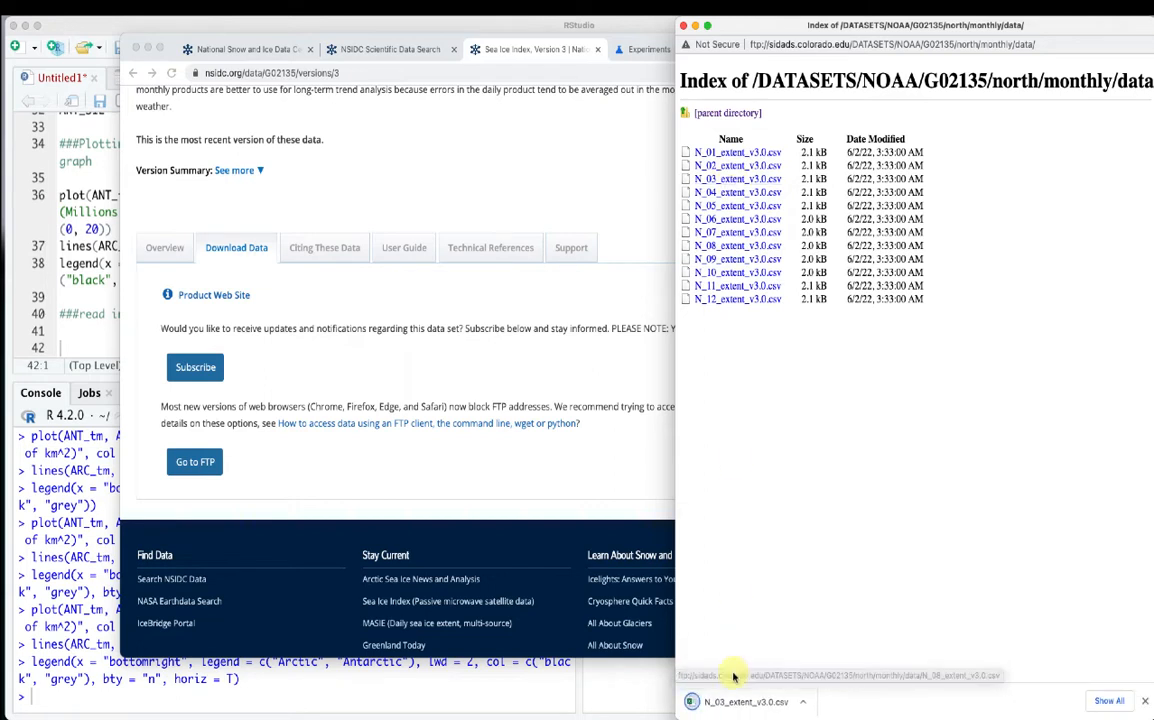
{"action": "left_click", "coordinate": [735, 711]}
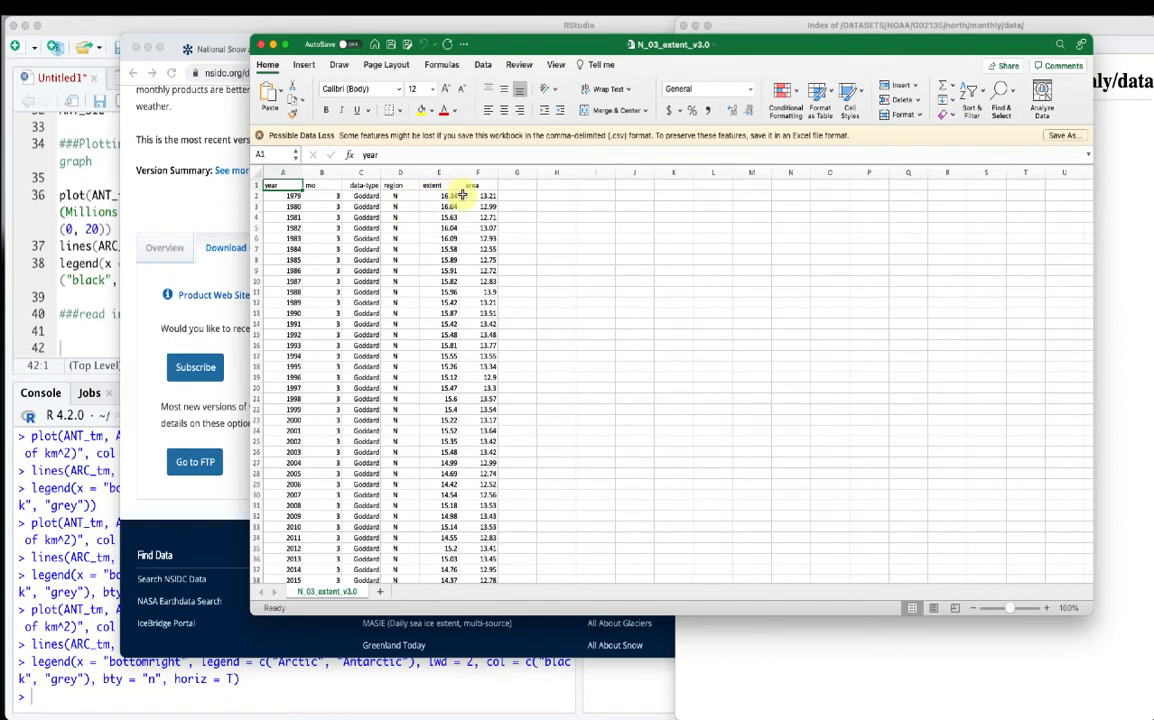
{"action": "scroll", "coordinate": [455, 345], "scroll_direction": "down", "scroll_amount": 1}
{"action": "scroll", "coordinate": [458, 347], "scroll_direction": "down", "scroll_amount": 4}
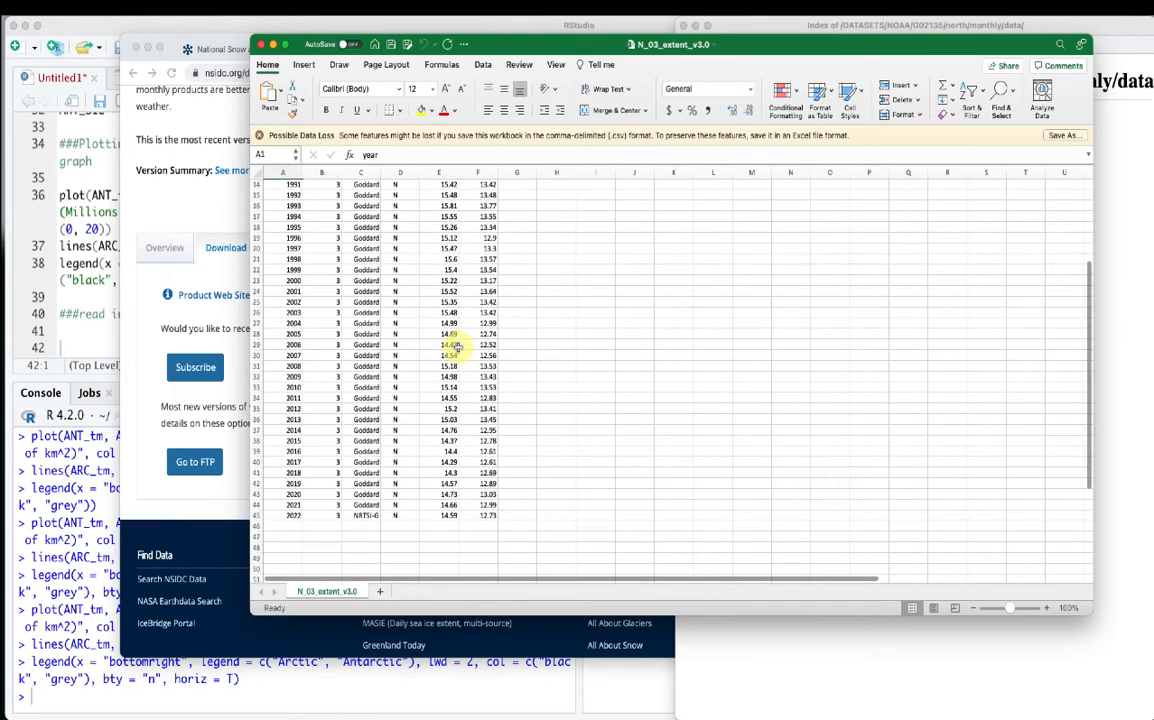
{"action": "scroll", "coordinate": [458, 348], "scroll_direction": "up", "scroll_amount": 4}
{"action": "scroll", "coordinate": [455, 345], "scroll_direction": "up", "scroll_amount": 1}
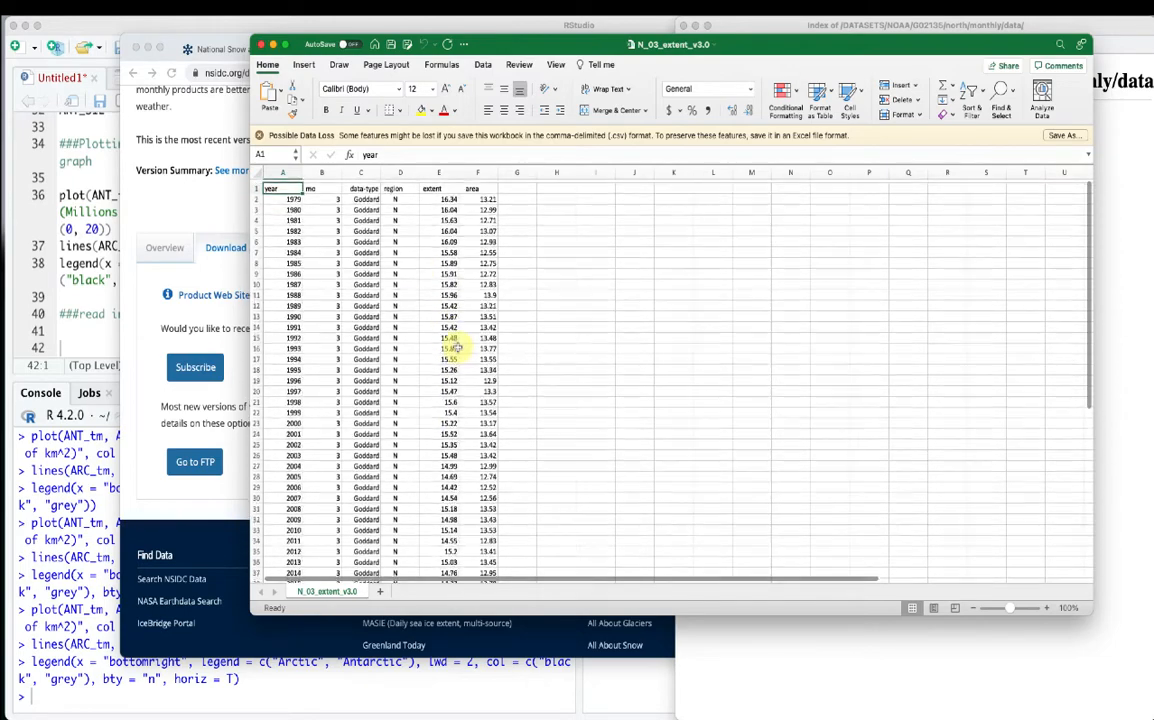
{"action": "scroll", "coordinate": [309, 250], "scroll_direction": "down", "scroll_amount": 7}
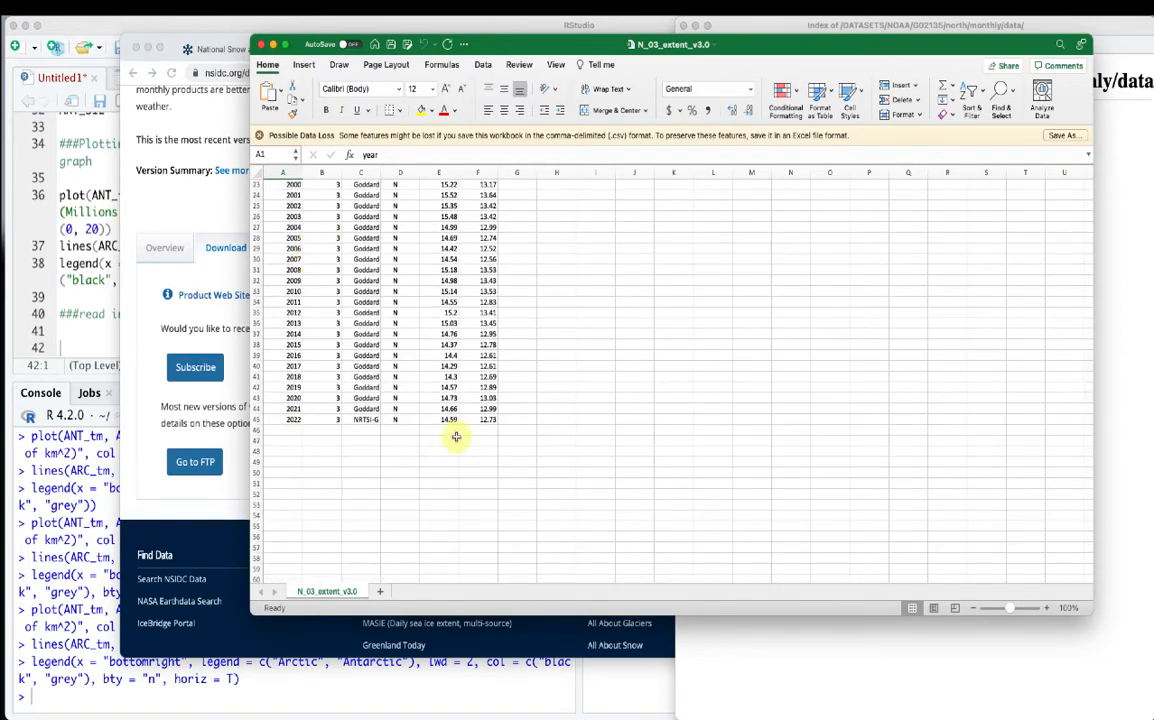
{"action": "scroll", "coordinate": [455, 437], "scroll_direction": "up", "scroll_amount": 7}
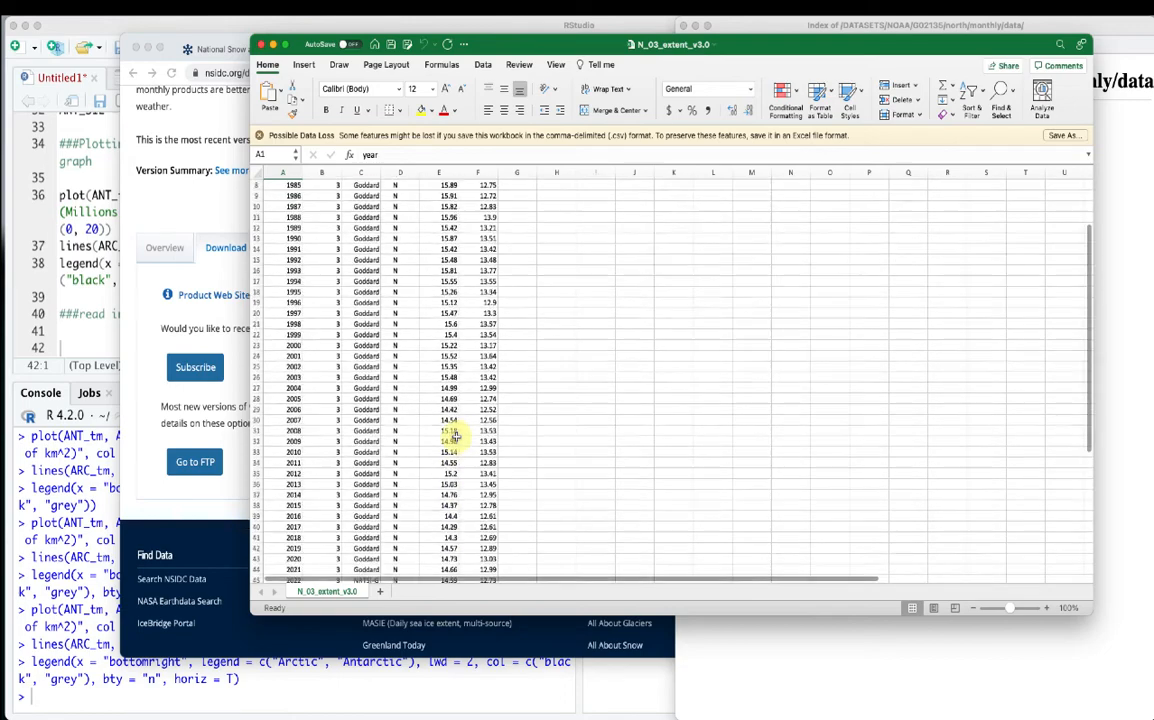
{"action": "left_click", "coordinate": [260, 45]}
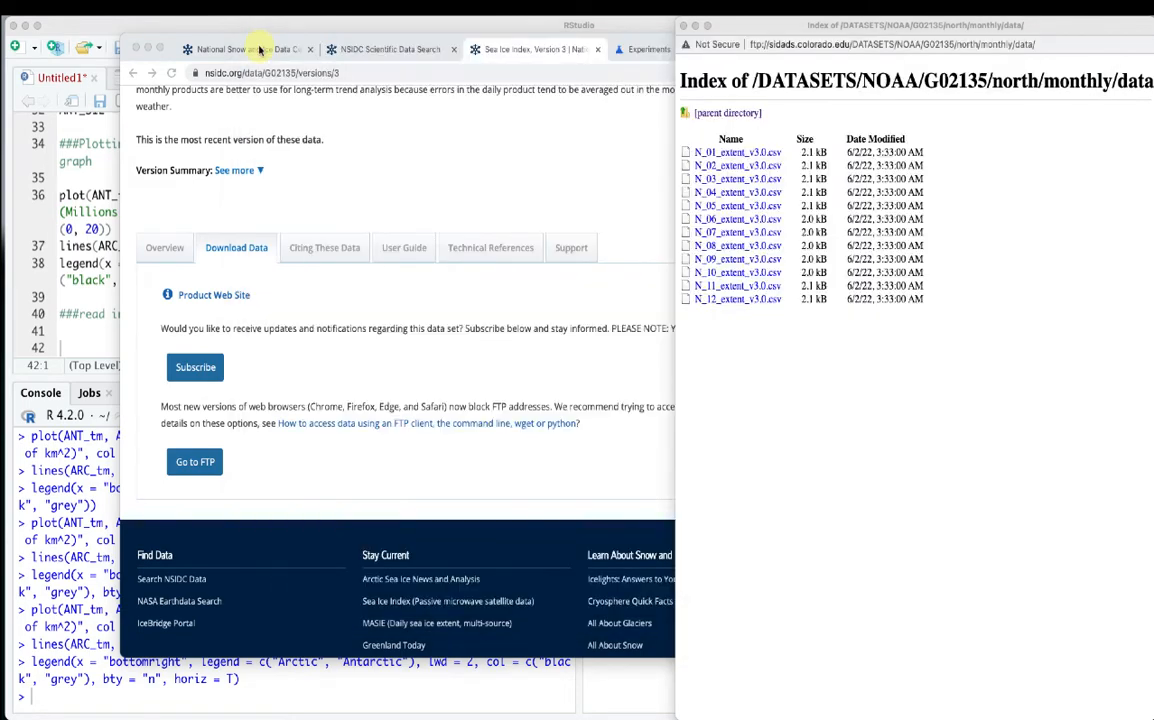
Back in RStudio, start the line ARC_MAR = read.csv("") below the March and September comment
{"action": "left_click", "coordinate": [85, 340]}
{"action": "type", "text": "ARC_"}
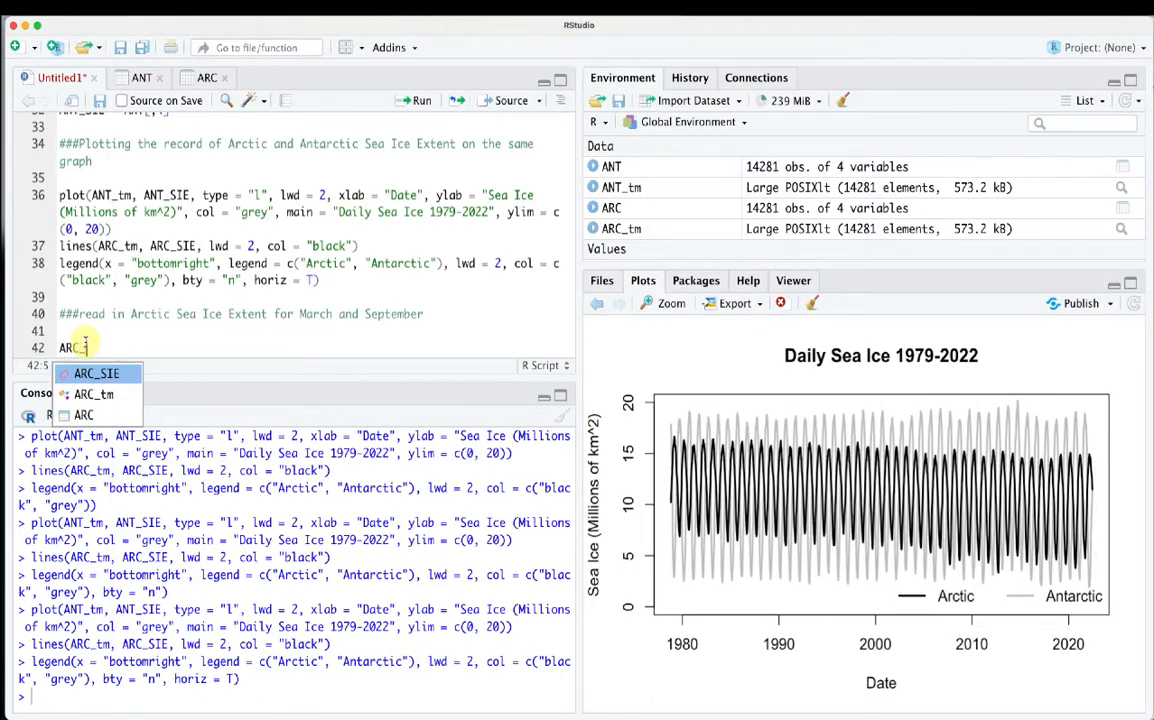
{"action": "type", "text": "MAR "}
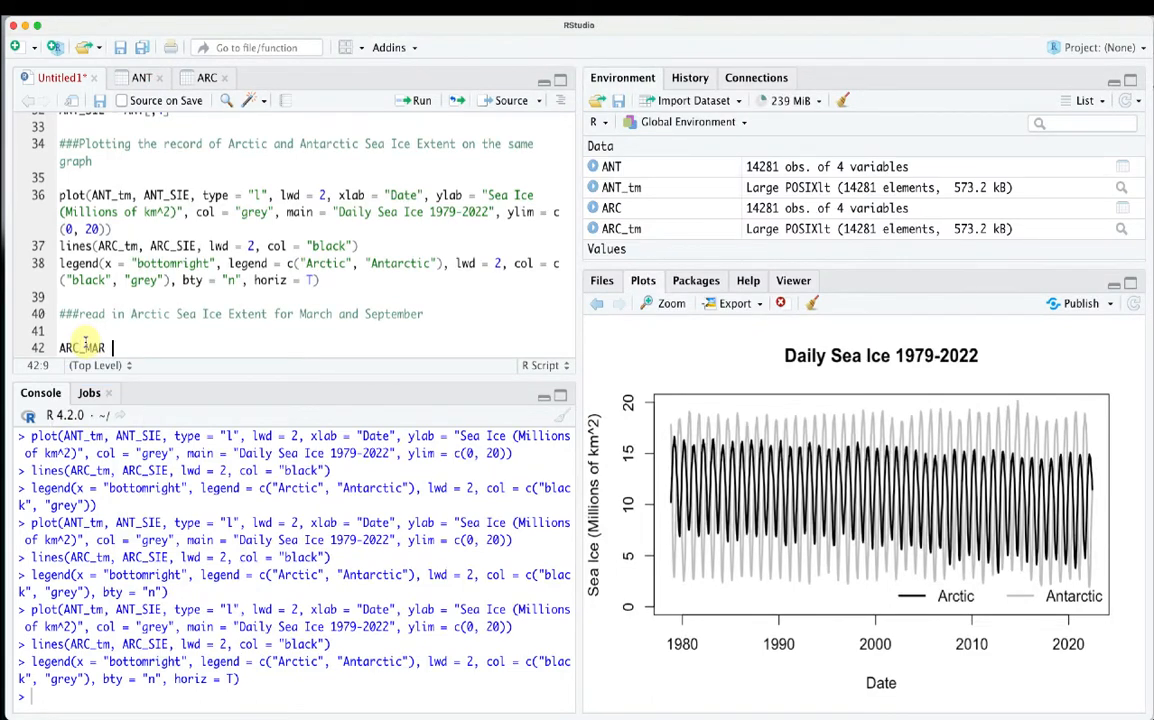
{"action": "type", "text": "= read.s"}
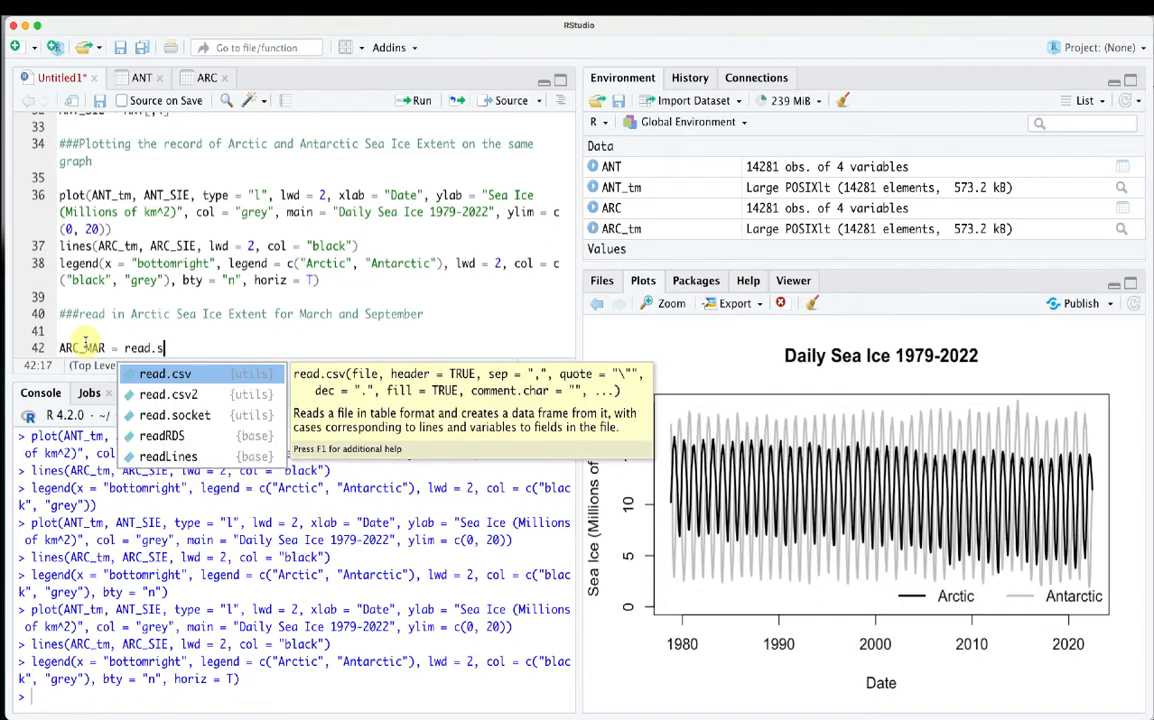
{"action": "key", "text": "BackSpace"}
{"action": "type", "text": "csv("}
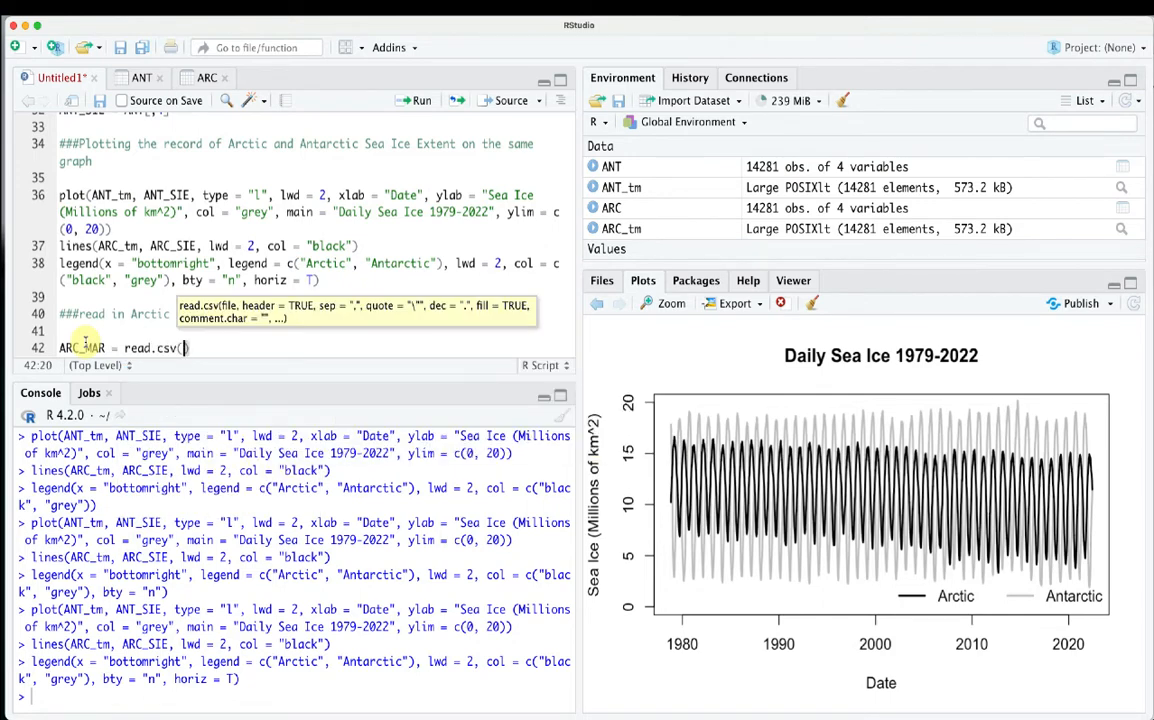
{"action": "type", "text": "\""}
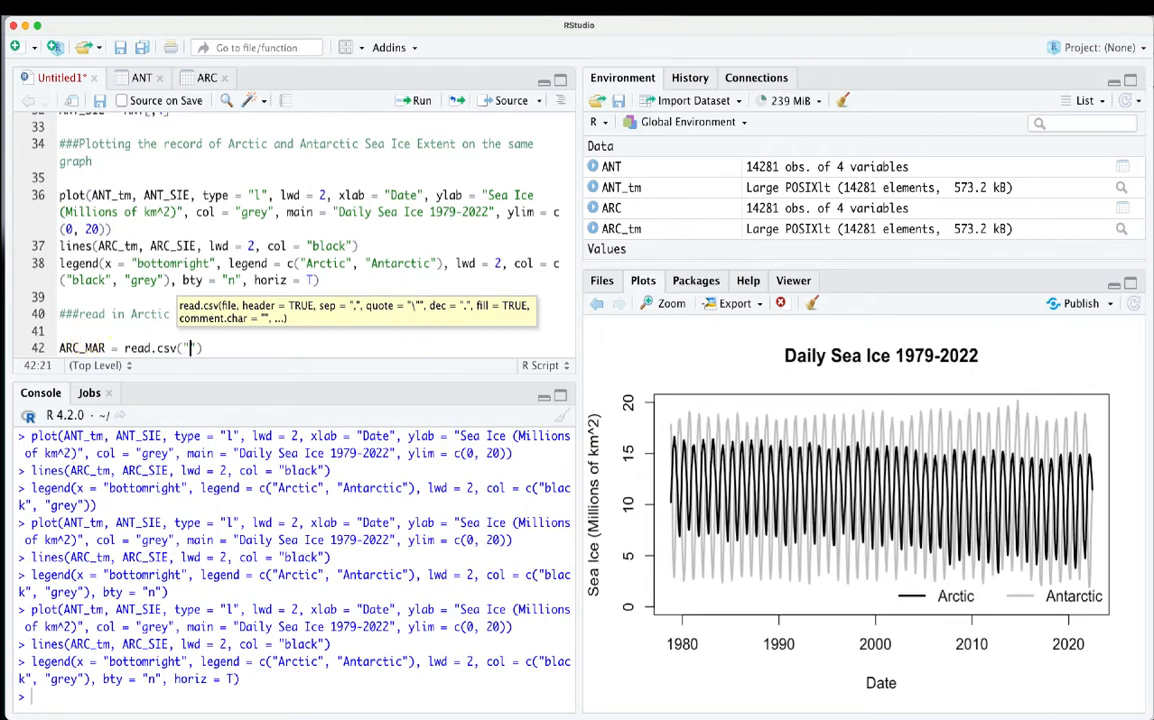
Copy the link address of N_03_extent_v3.0.csv from the browser's FTP listing and paste it between the read.csv quotes in RStudio
{"action": "key", "text": "super+Tab"}
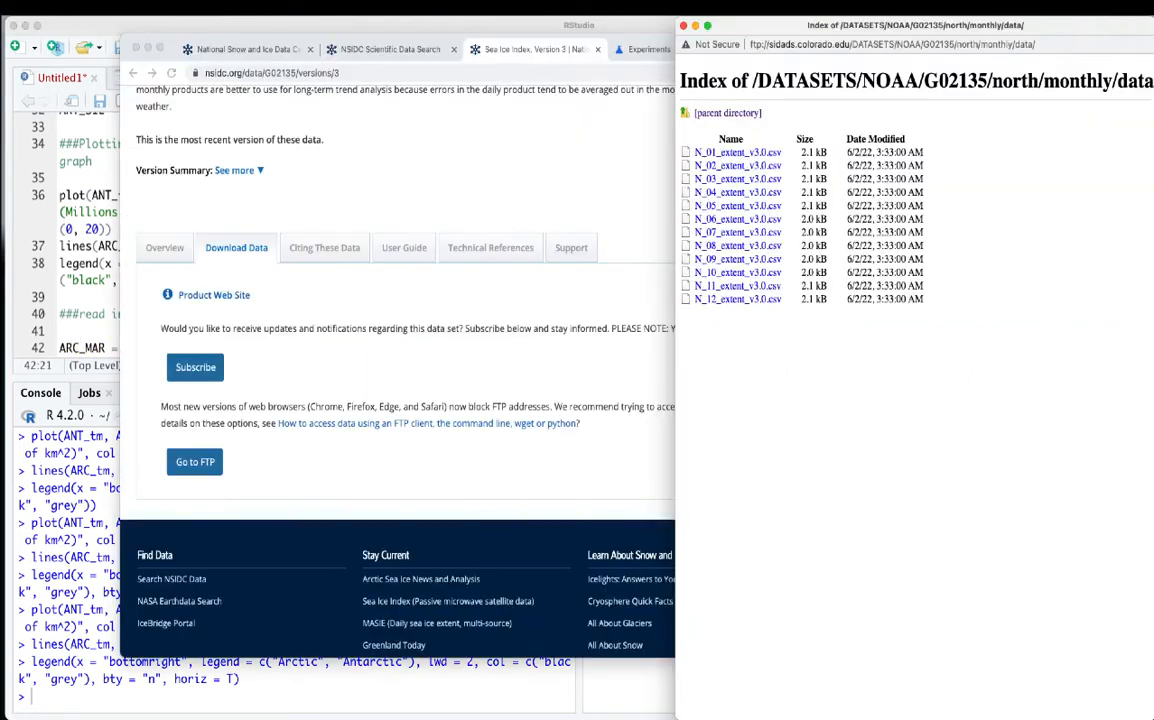
{"action": "right_click", "coordinate": [733, 181]}
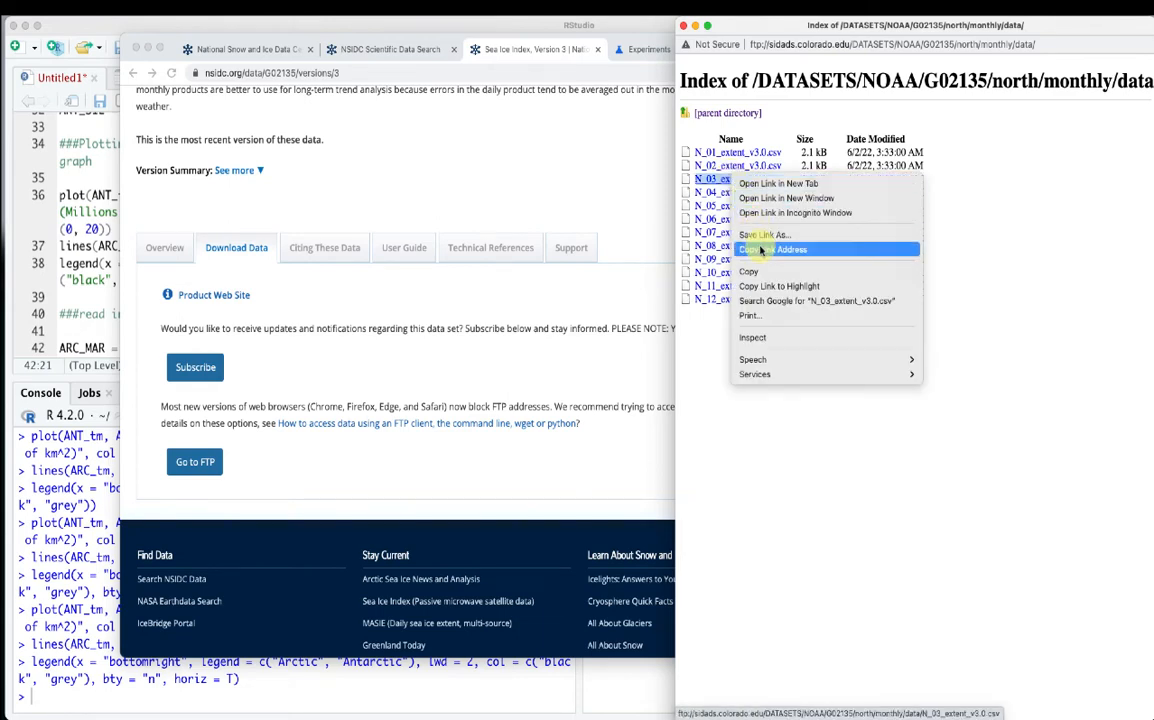
{"action": "left_click", "coordinate": [790, 249]}
{"action": "left_click", "coordinate": [36, 297]}
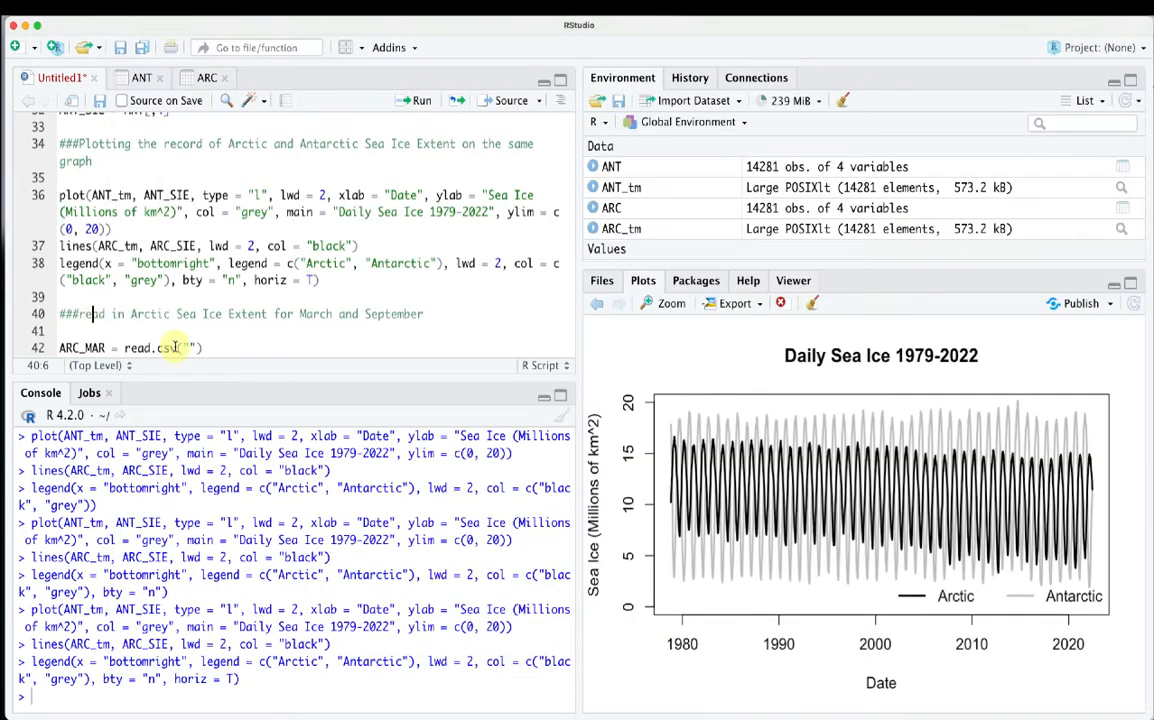
{"action": "type", "text": "ftp://sidads.colorado.edu/DATASETS/NOAA/G02135/north/monthly/data/N_03_extent_v3.0.csv"}
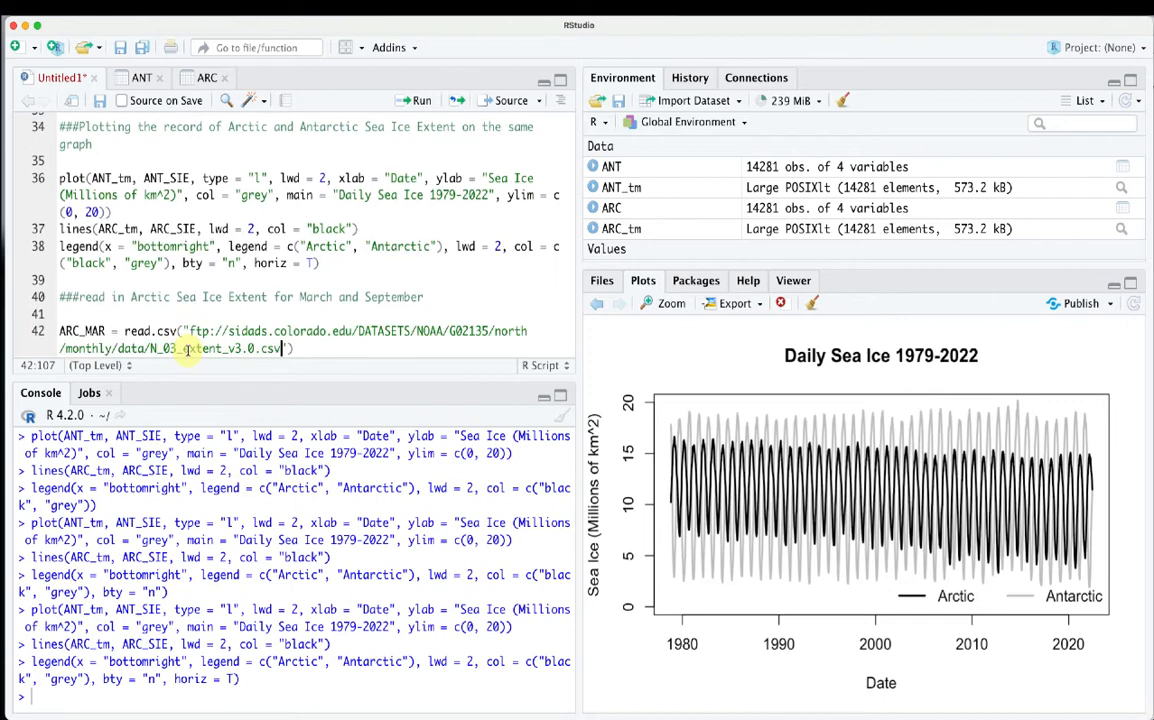
Name the address argument with file = and add header = T to the ARC_MAR read.csv call
{"action": "type", "text": "ile ="}
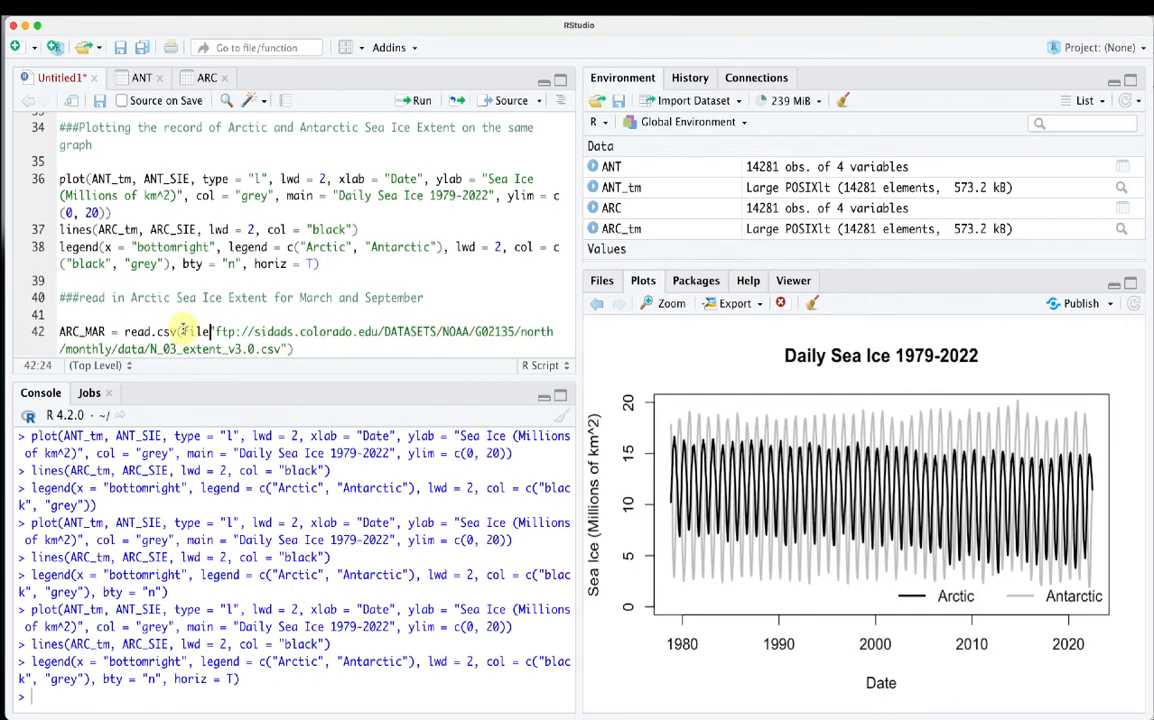
{"action": "left_click", "coordinate": [326, 349]}
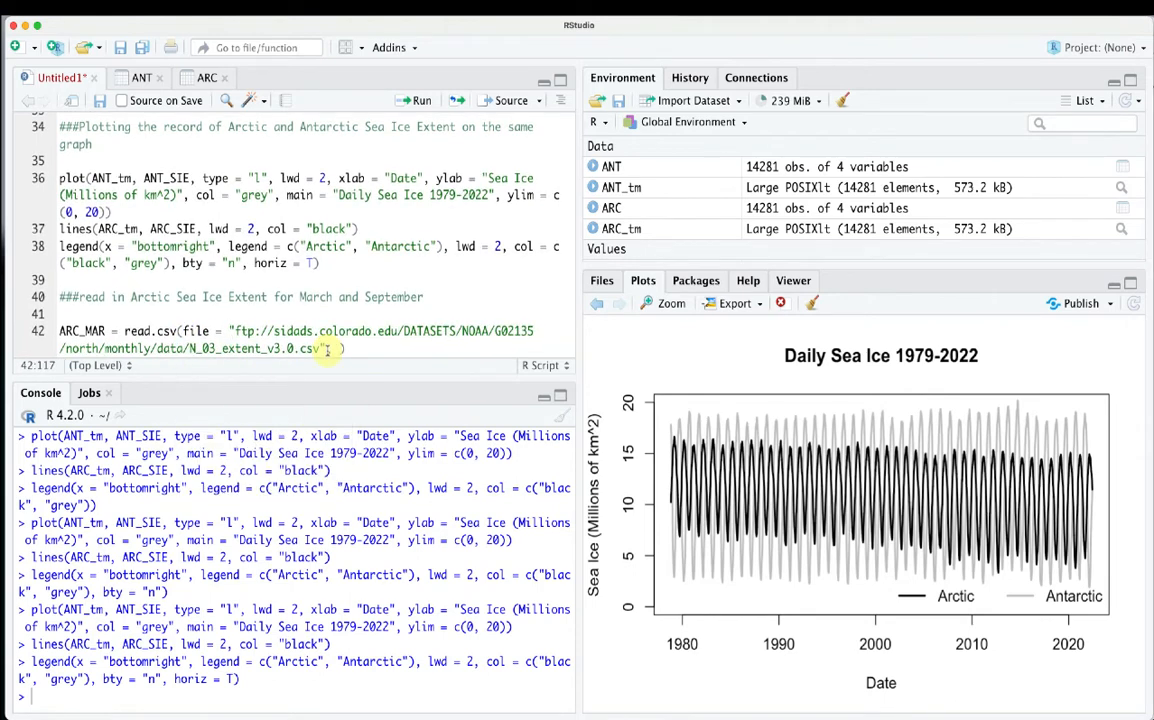
{"action": "type", "text": ", header = T"}
Run the ARC_MAR read.csv line, view the ARC_MAR data table, and return to the script
{"action": "left_click_drag", "start_coordinate": [410, 349], "coordinate": [59, 314]}
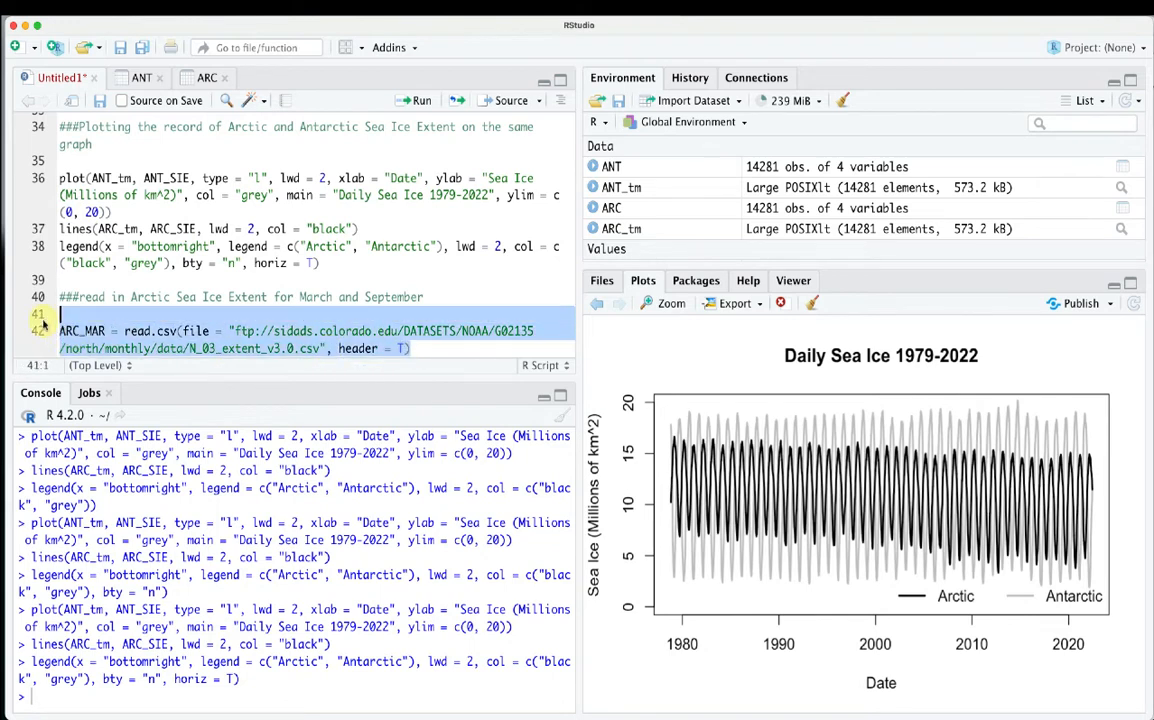
{"action": "left_click", "coordinate": [414, 104]}
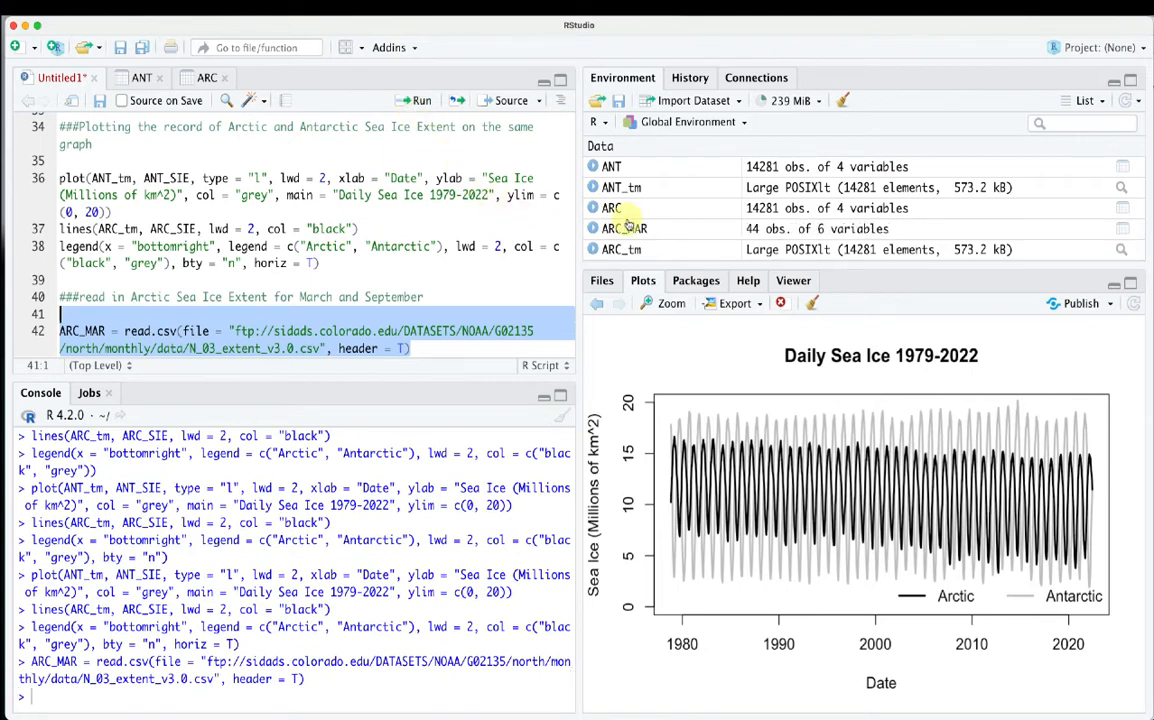
{"action": "left_click", "coordinate": [610, 230]}
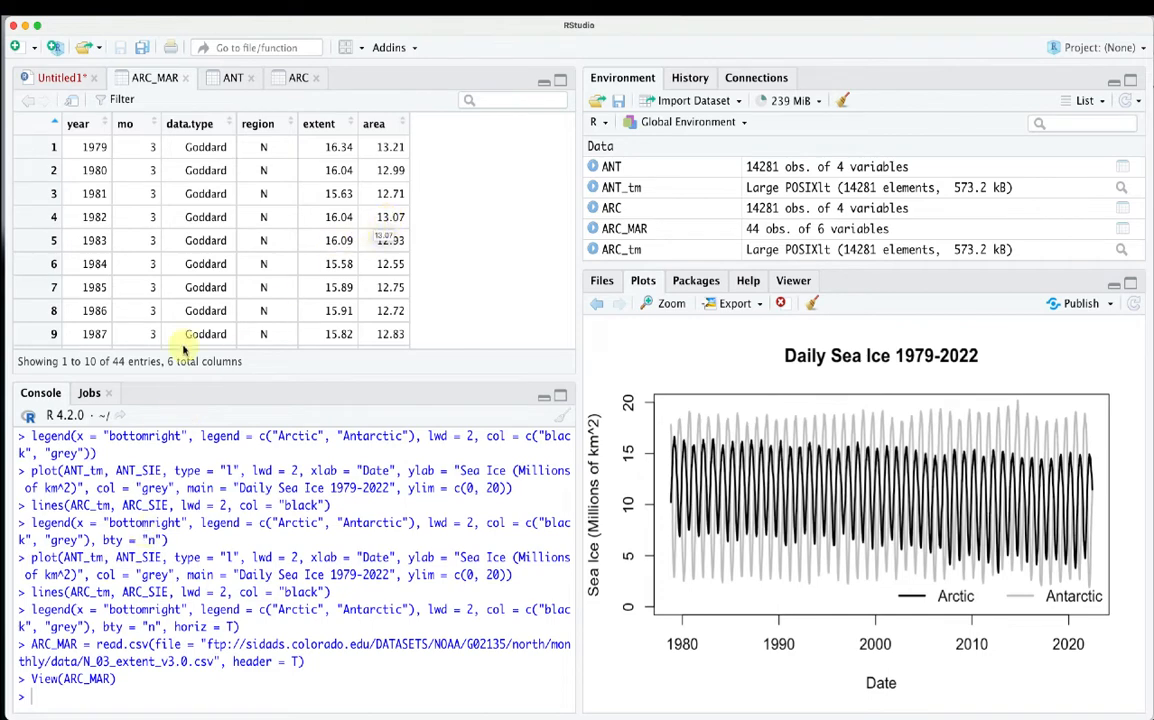
{"action": "left_click", "coordinate": [63, 78]}
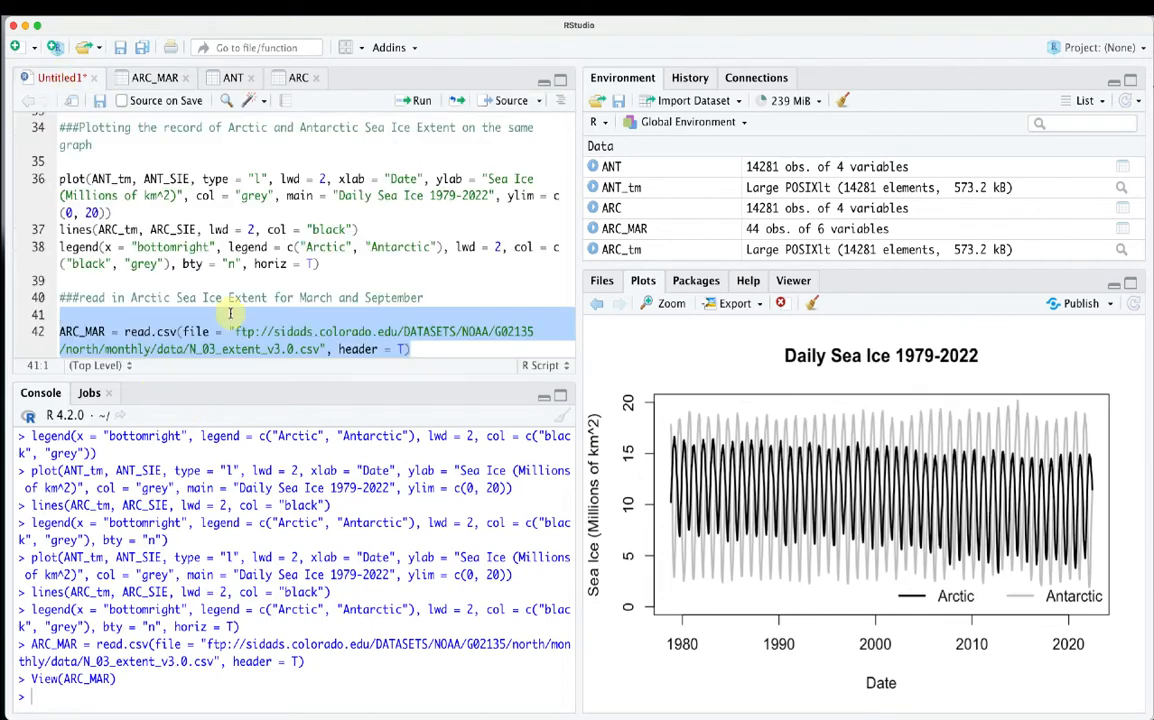
Start the assignment ARC_SEP = on the line below the ARC_MAR call
{"action": "scroll", "coordinate": [227, 300], "scroll_direction": "down", "scroll_amount": 2}
{"action": "left_click", "coordinate": [430, 313]}
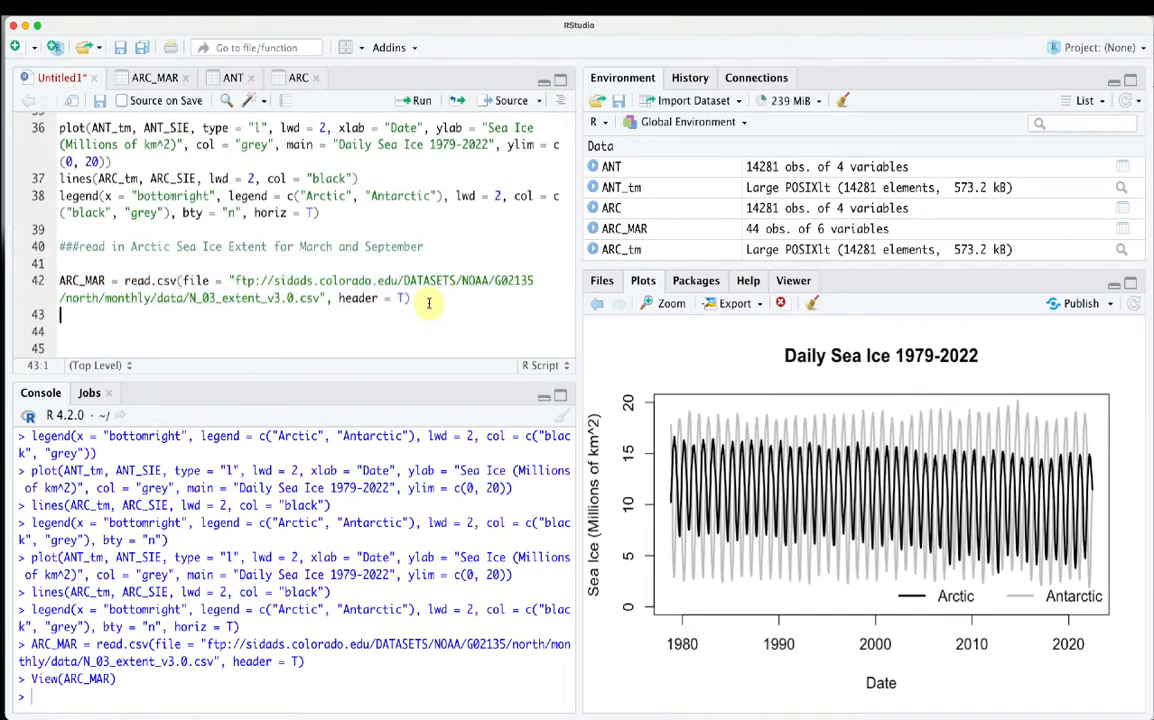
{"action": "type", "text": "ARC_"}
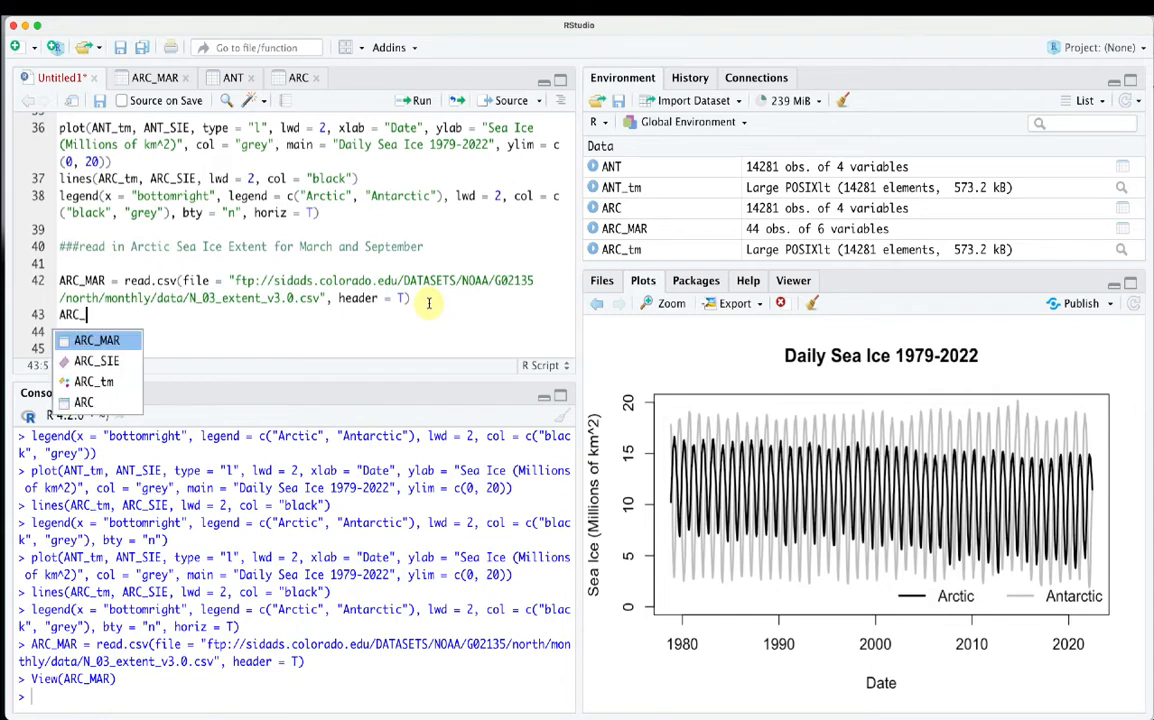
{"action": "type", "text": "SEP"}
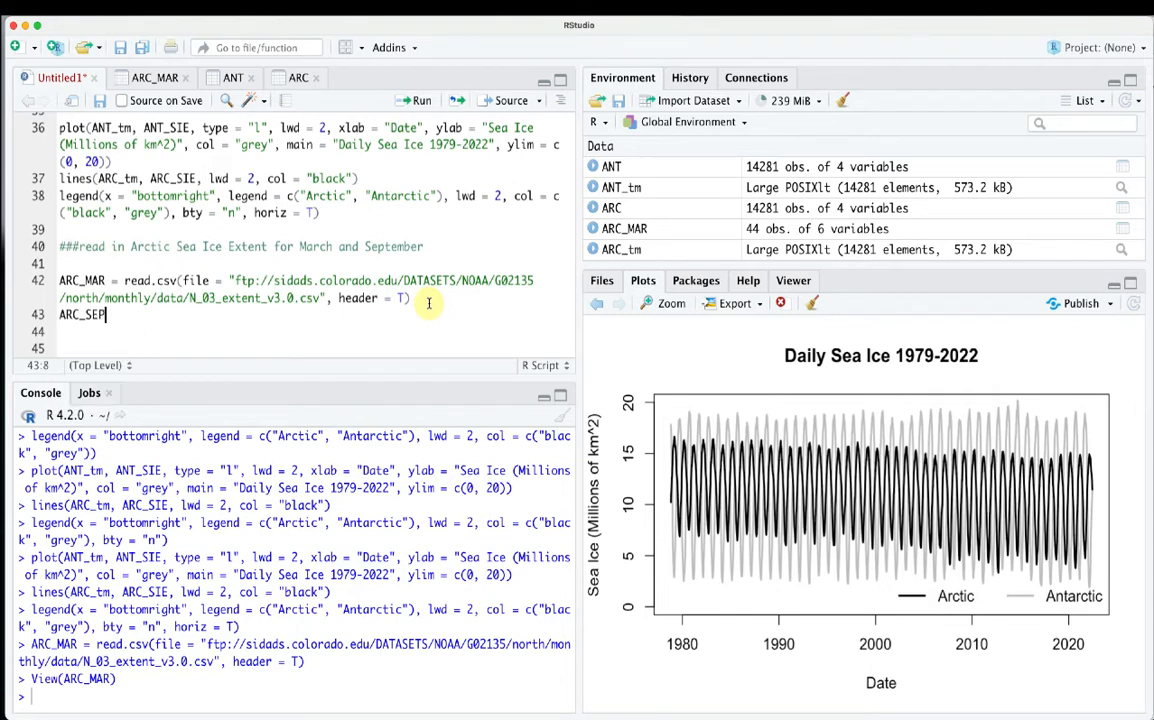
{"action": "type", "text": " ="}
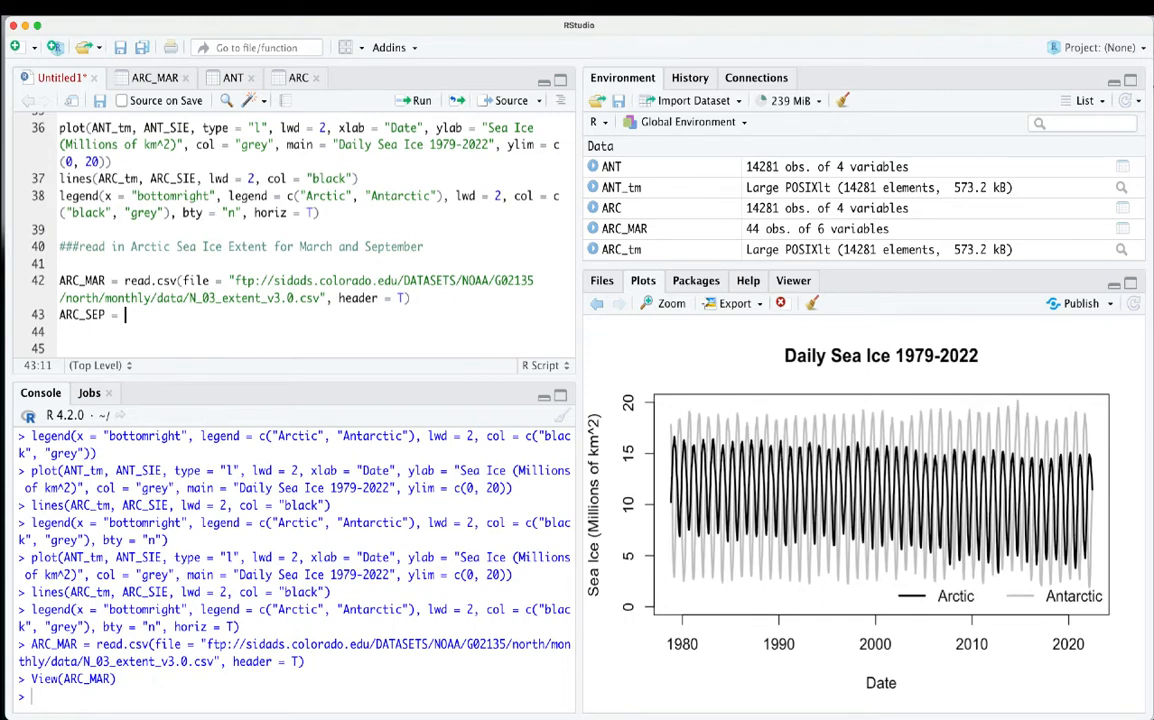
Copy the link address of N_09_extent_v3.0.csv from the browser's FTP listing and return to the RStudio script
{"action": "key", "text": "super+Tab"}
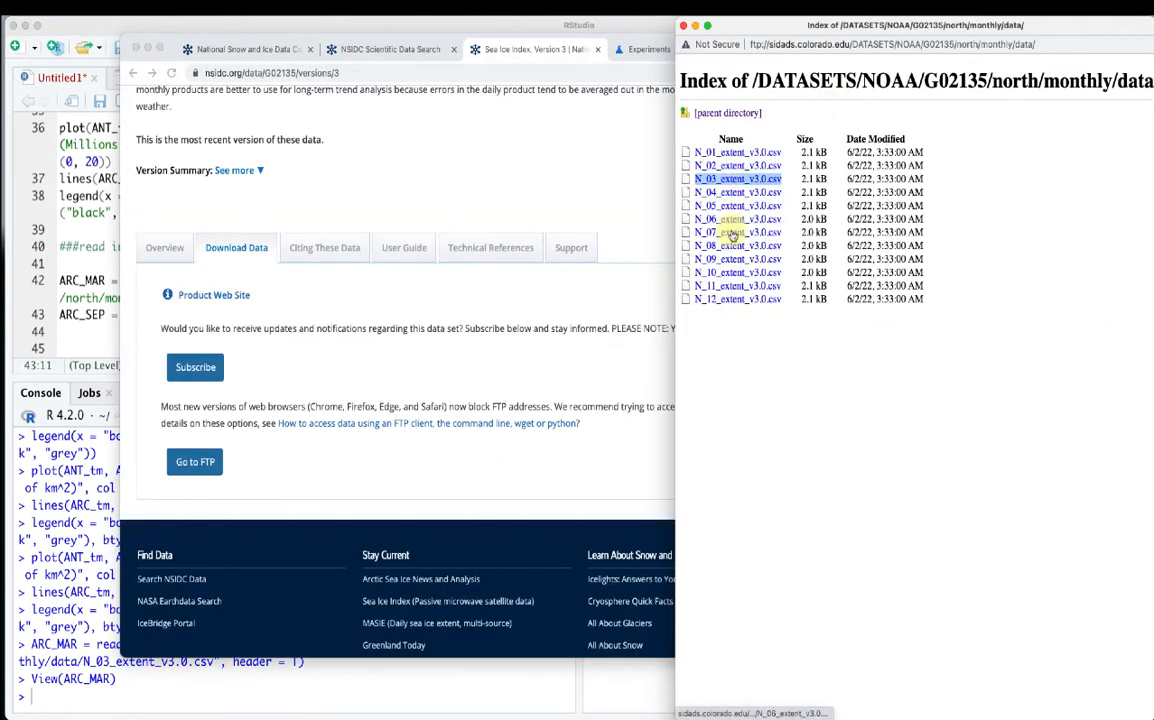
{"action": "right_click", "coordinate": [731, 262]}
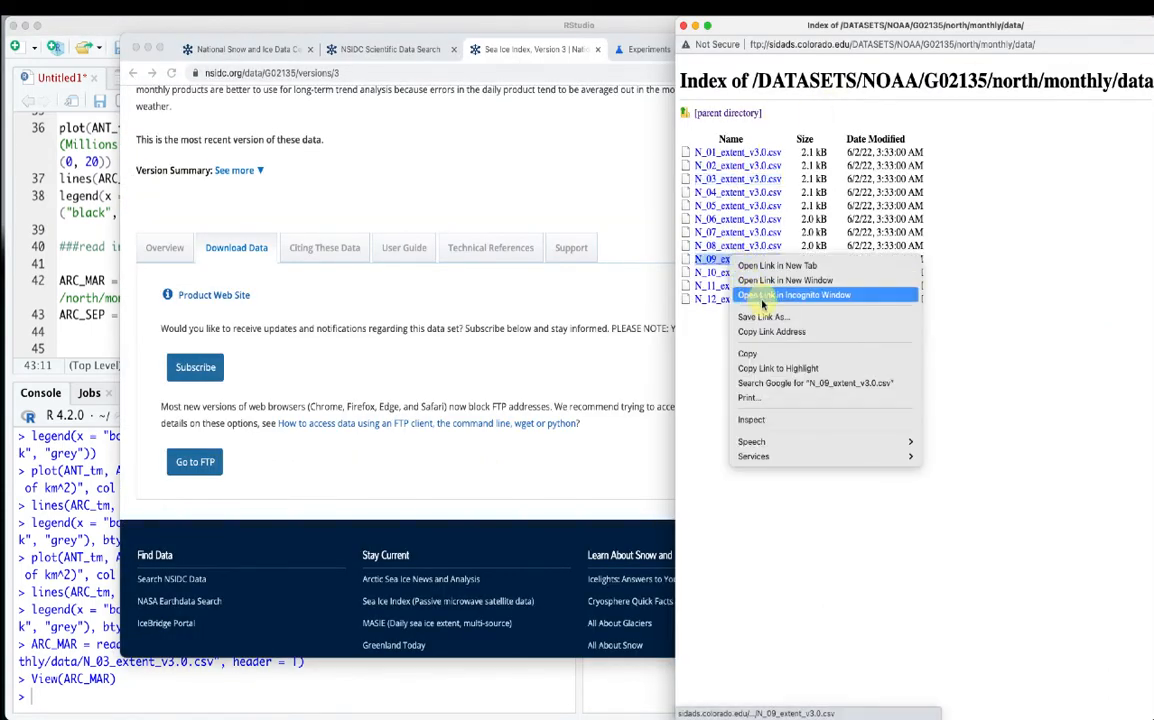
{"action": "left_click", "coordinate": [767, 331]}
{"action": "left_click", "coordinate": [80, 331]}
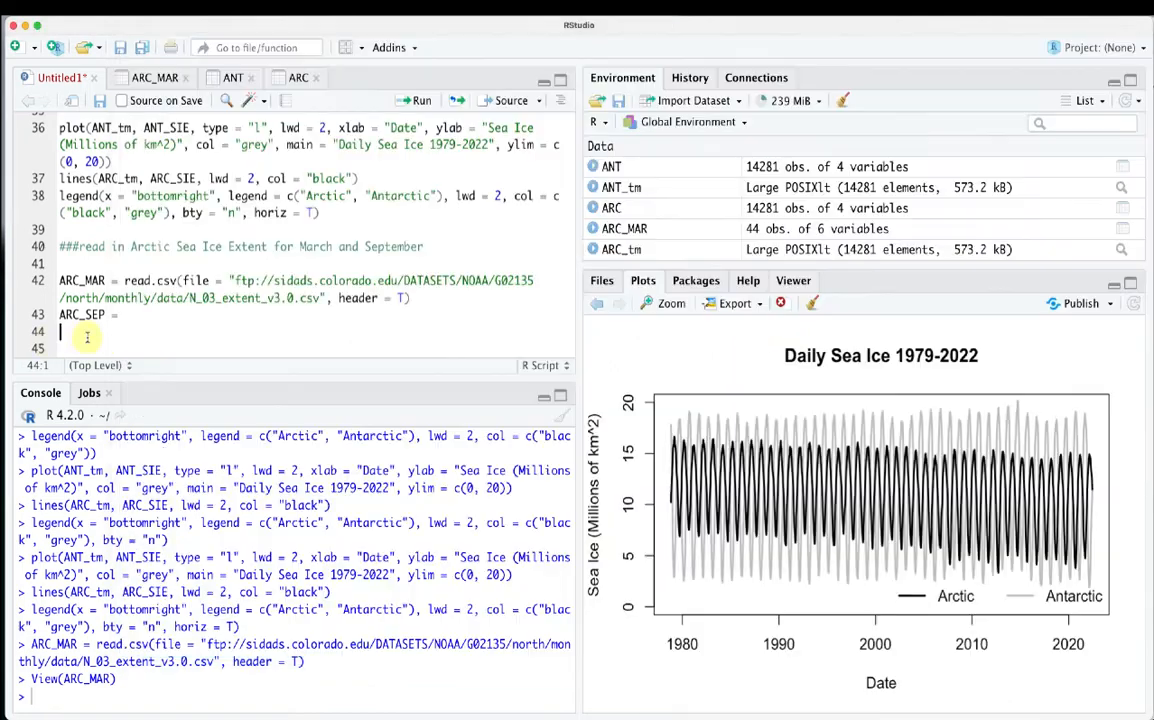
Complete the ARC_SEP assignment with read.csv, giving the copied N_09_extent_v3.0.csv address as file and header = T
{"action": "left_click", "coordinate": [131, 316]}
{"action": "type", "text": "rea"}
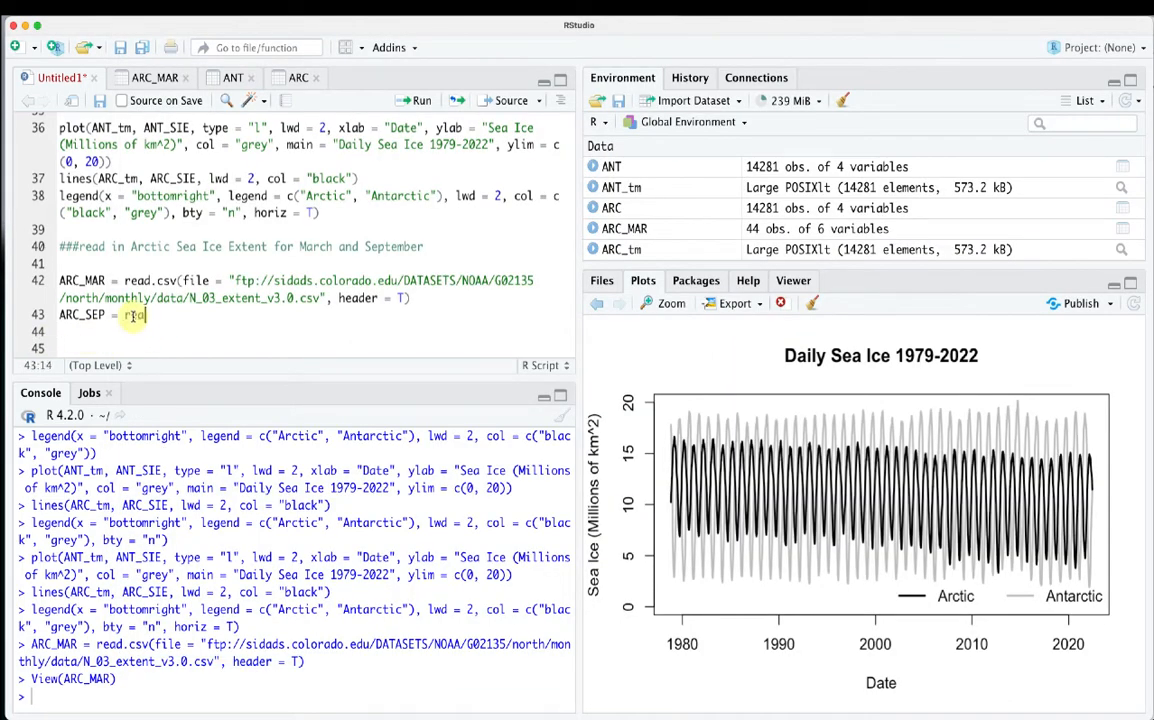
{"action": "type", "text": "d.csv"}
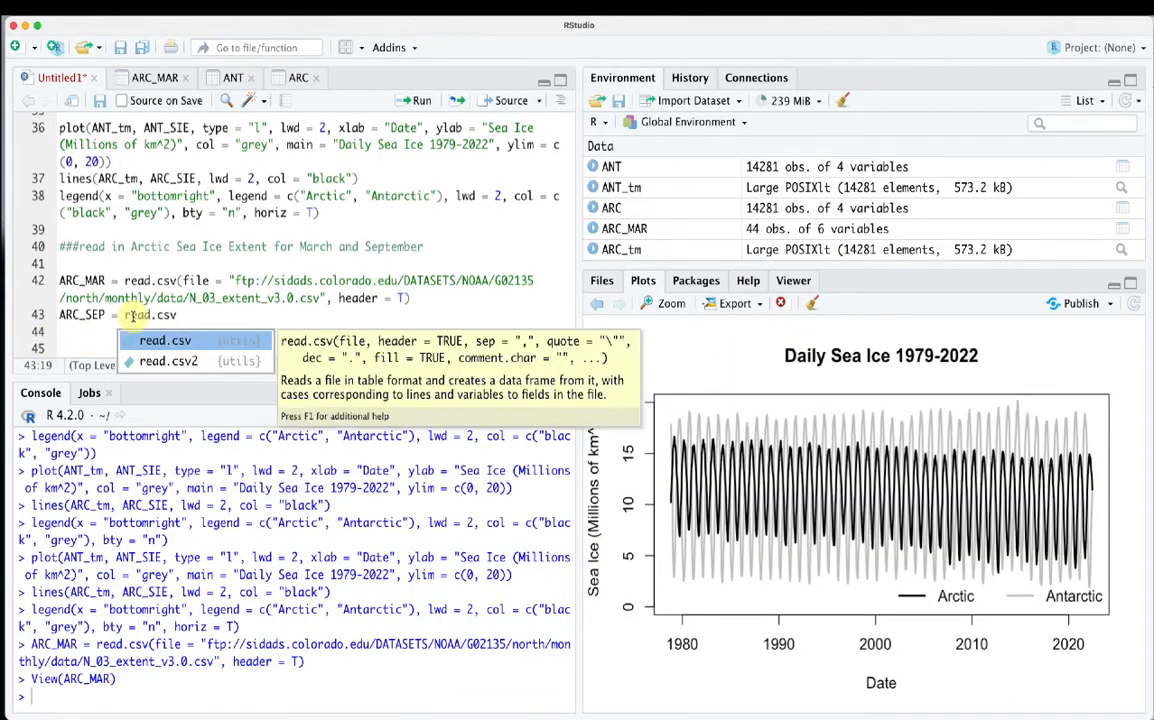
{"action": "type", "text": "("}
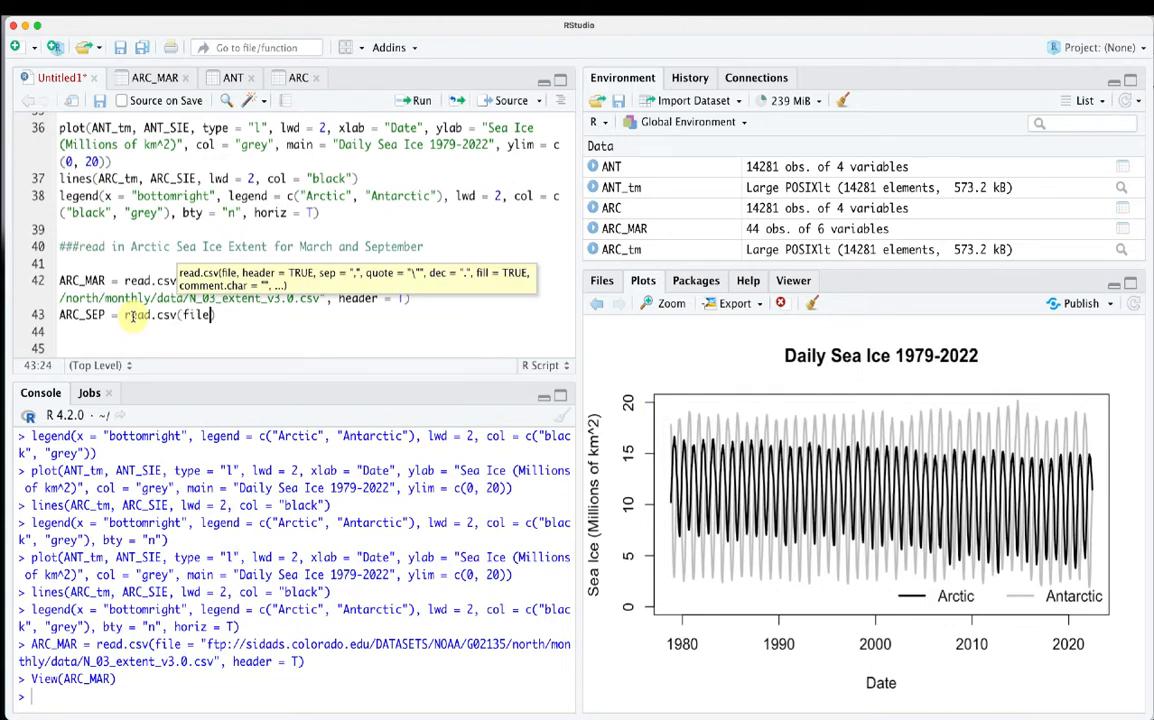
{"action": "type", "text": "file = \""}
{"action": "key", "text": "super+v"}
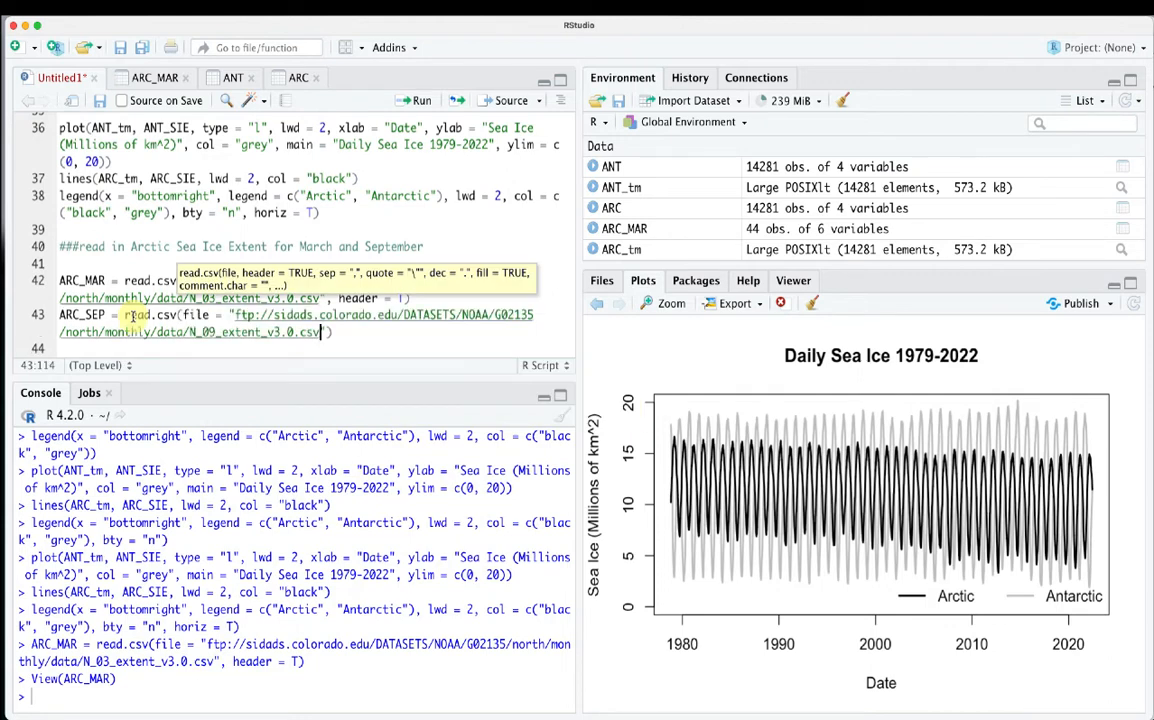
{"action": "type", "text": ", "}
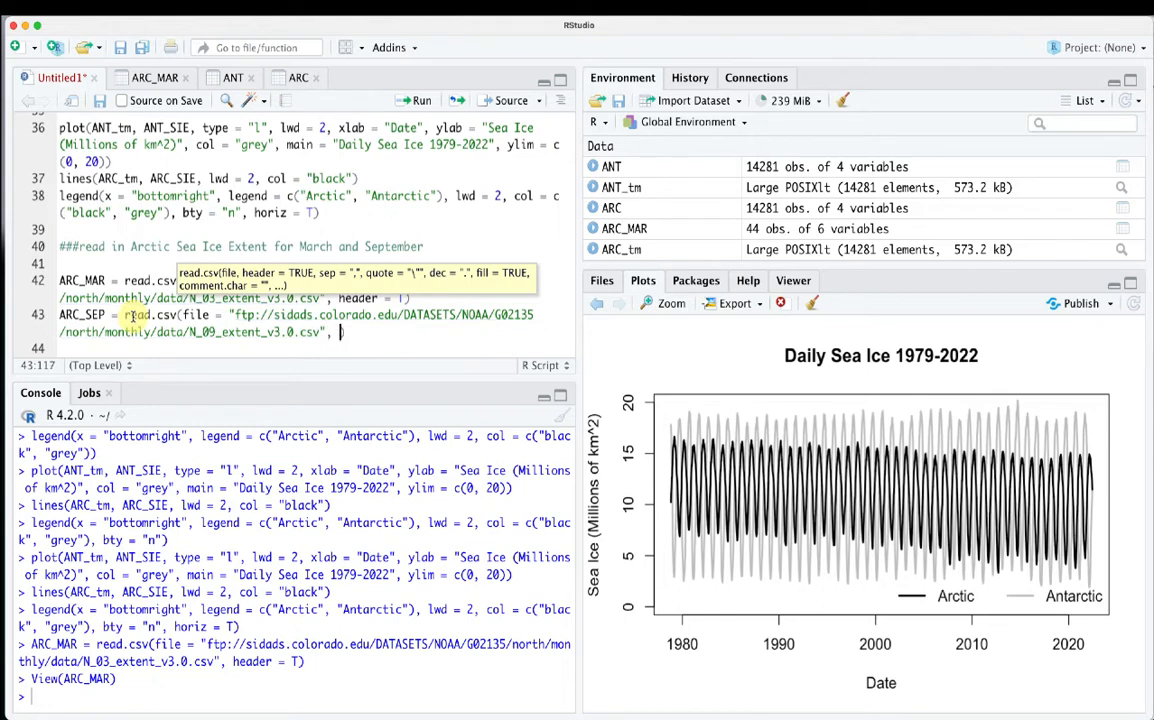
{"action": "type", "text": "header = T"}
Run the ARC_SEP read.csv line and look through the ARC_SEP data table before returning to the script
{"action": "mouse_move", "coordinate": [427, 338]}
{"action": "left_mouse_down"}
{"action": "mouse_move", "coordinate": [117, 348]}
{"action": "mouse_move", "coordinate": [58, 315]}
{"action": "left_mouse_up"}
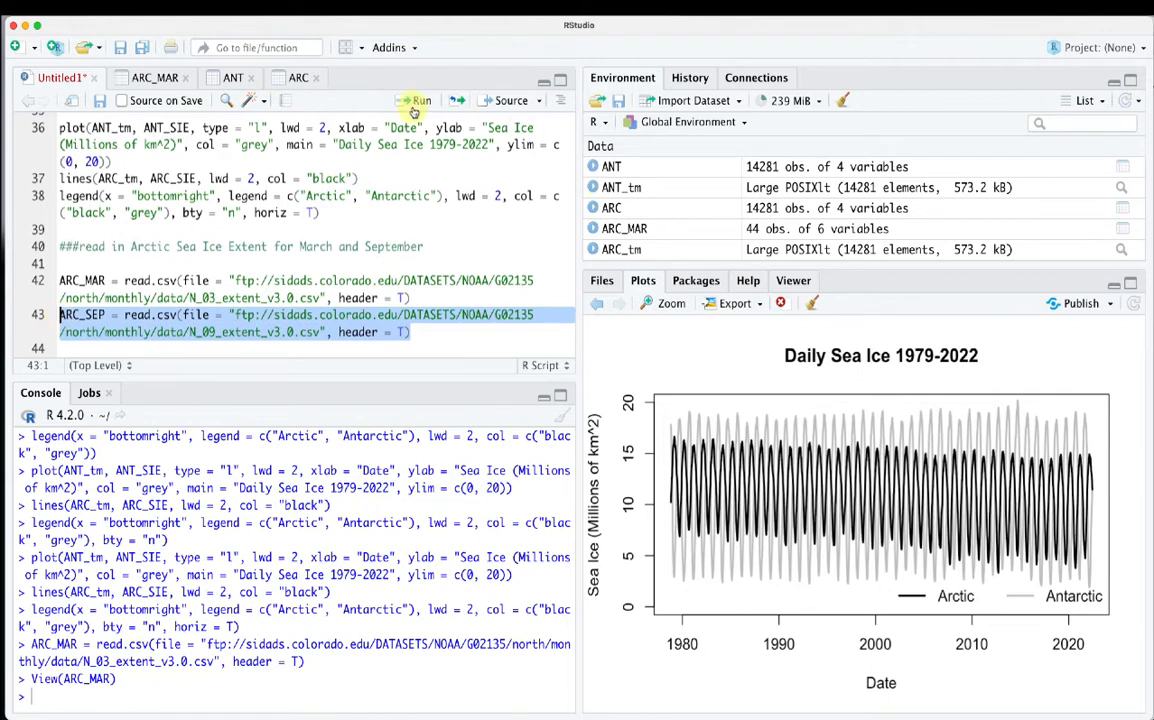
{"action": "left_click", "coordinate": [416, 104]}
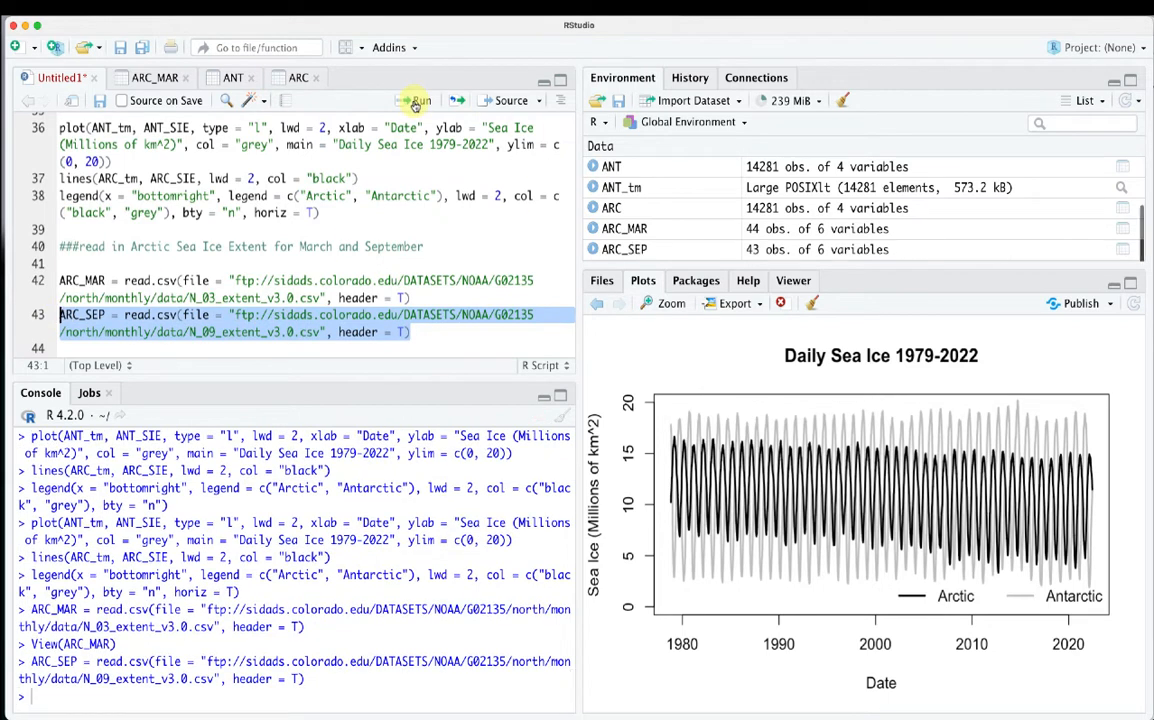
{"action": "left_click", "coordinate": [622, 250]}
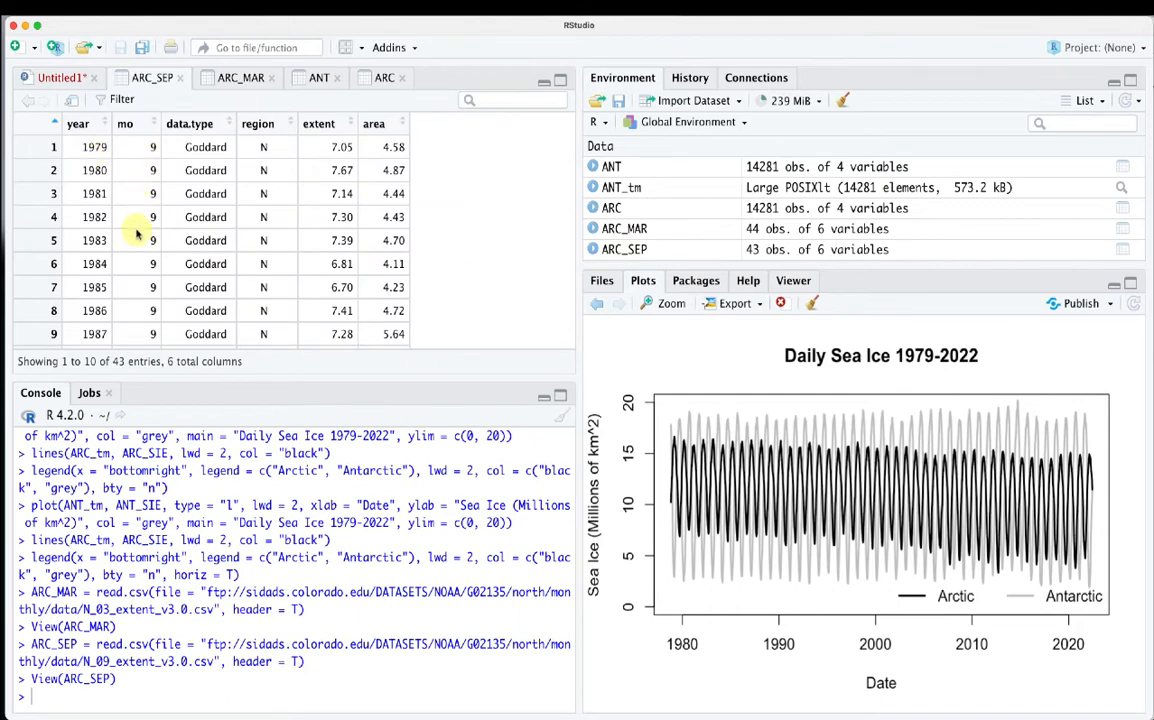
{"action": "scroll", "coordinate": [137, 228], "scroll_direction": "down", "scroll_amount": 5}
{"action": "scroll", "coordinate": [390, 226], "scroll_direction": "down", "scroll_amount": 3}
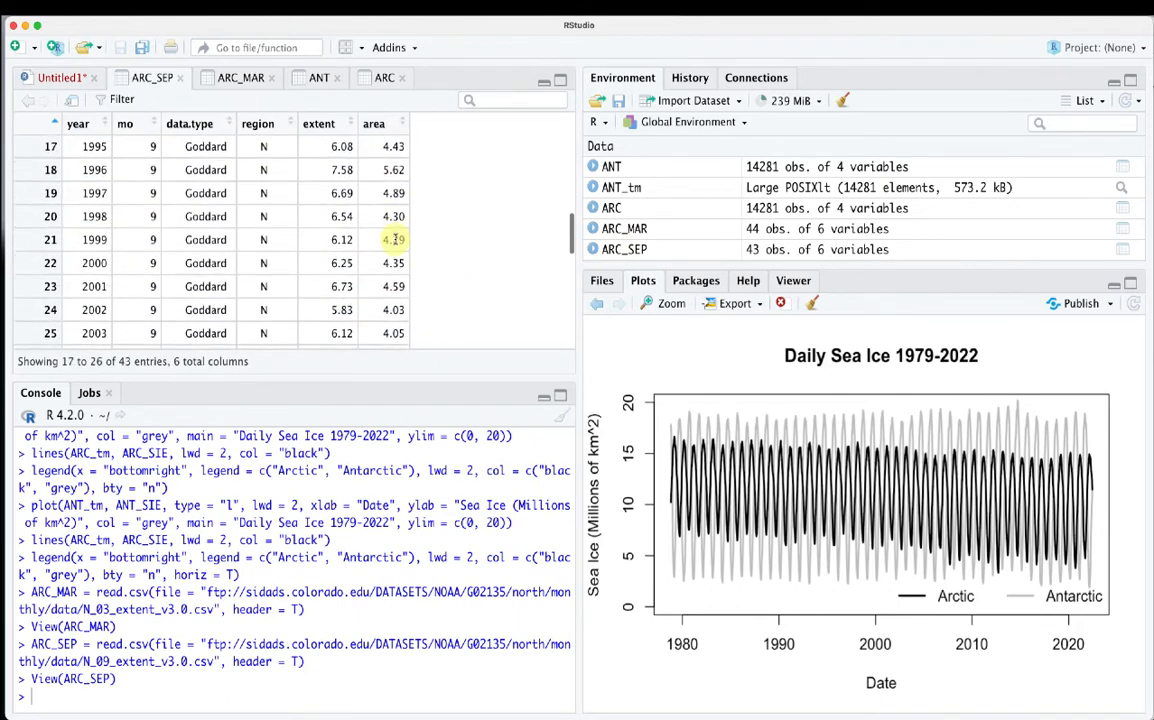
{"action": "scroll", "coordinate": [393, 238], "scroll_direction": "up", "scroll_amount": 8}
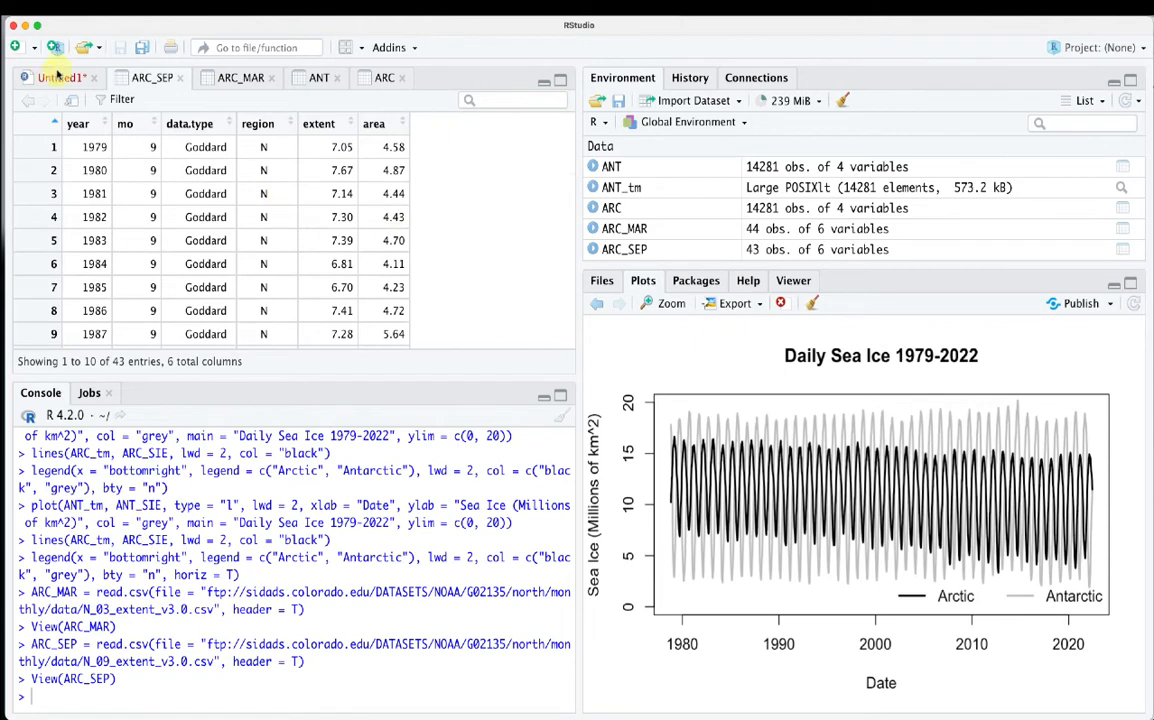
{"action": "left_click", "coordinate": [62, 78]}
Duplicate the March and September comment with its ARC_MAR and ARC_SEP read.csv lines below the existing block
{"action": "left_click", "coordinate": [420, 337]}
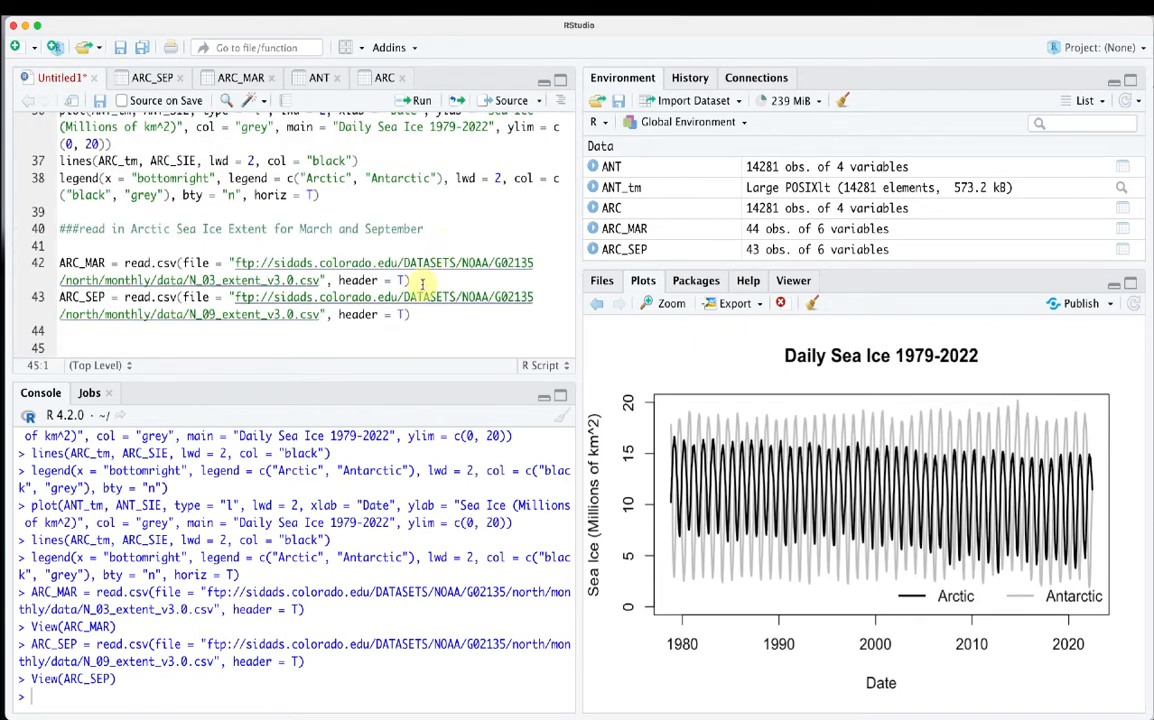
{"action": "left_click_drag", "start_coordinate": [412, 281], "coordinate": [167, 245]}
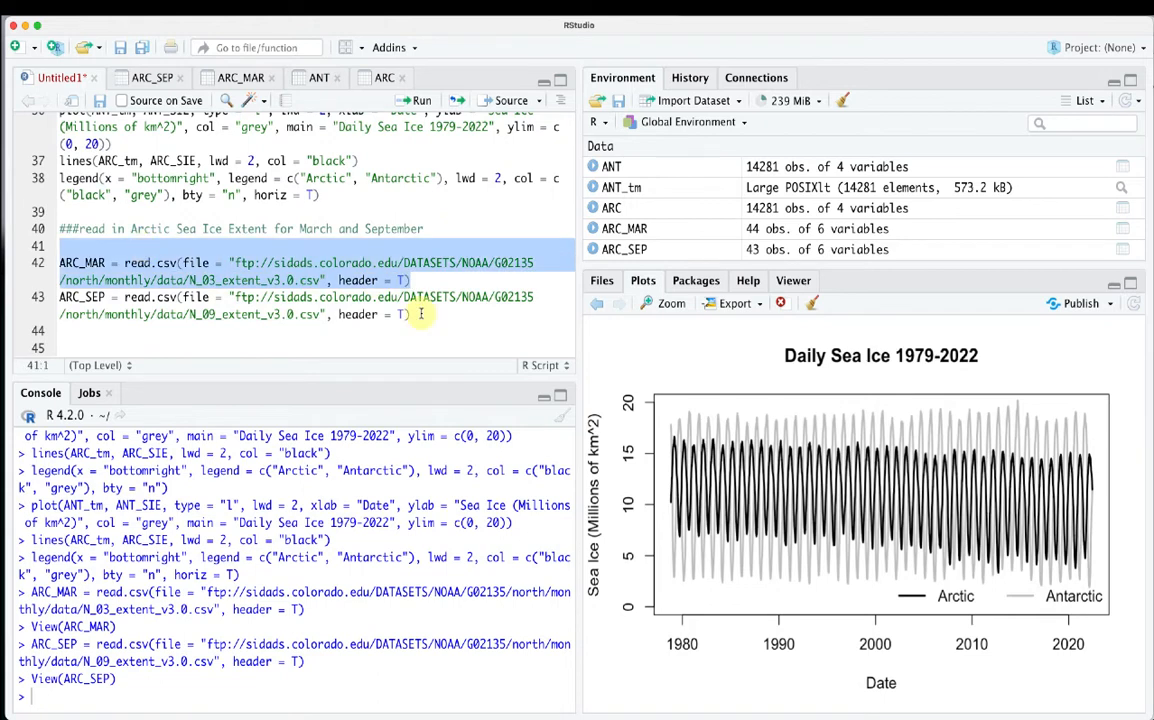
{"action": "left_click_drag", "start_coordinate": [412, 312], "coordinate": [35, 265]}
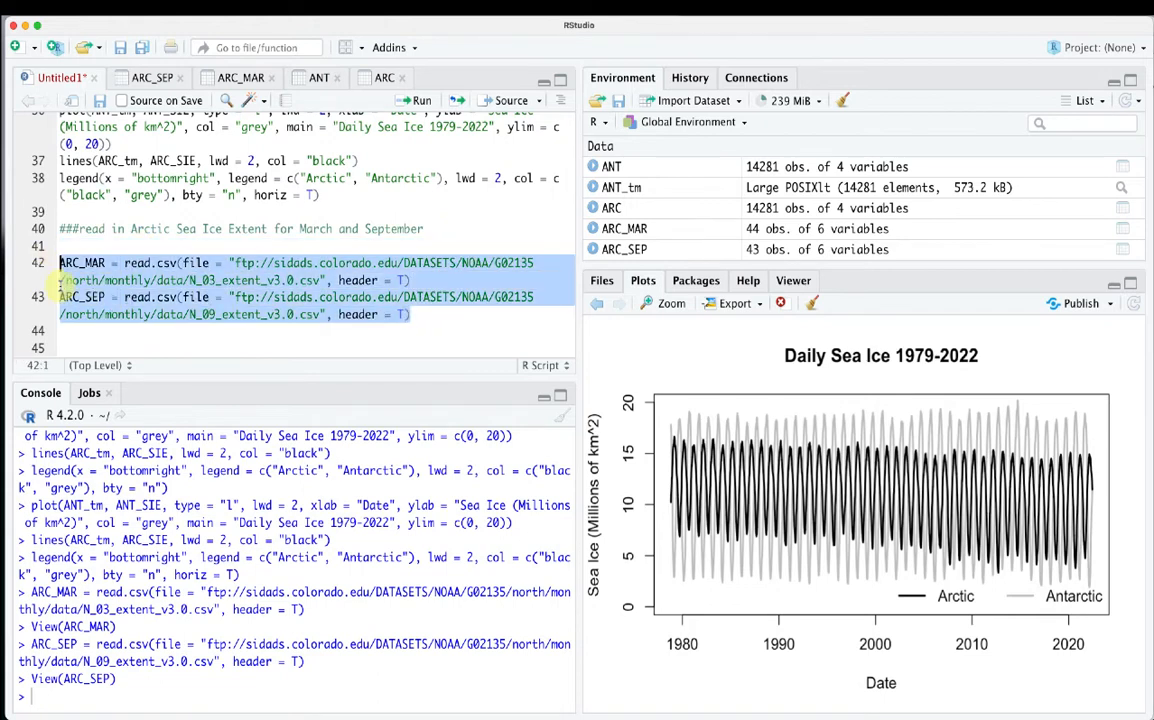
{"action": "left_click", "coordinate": [80, 345]}
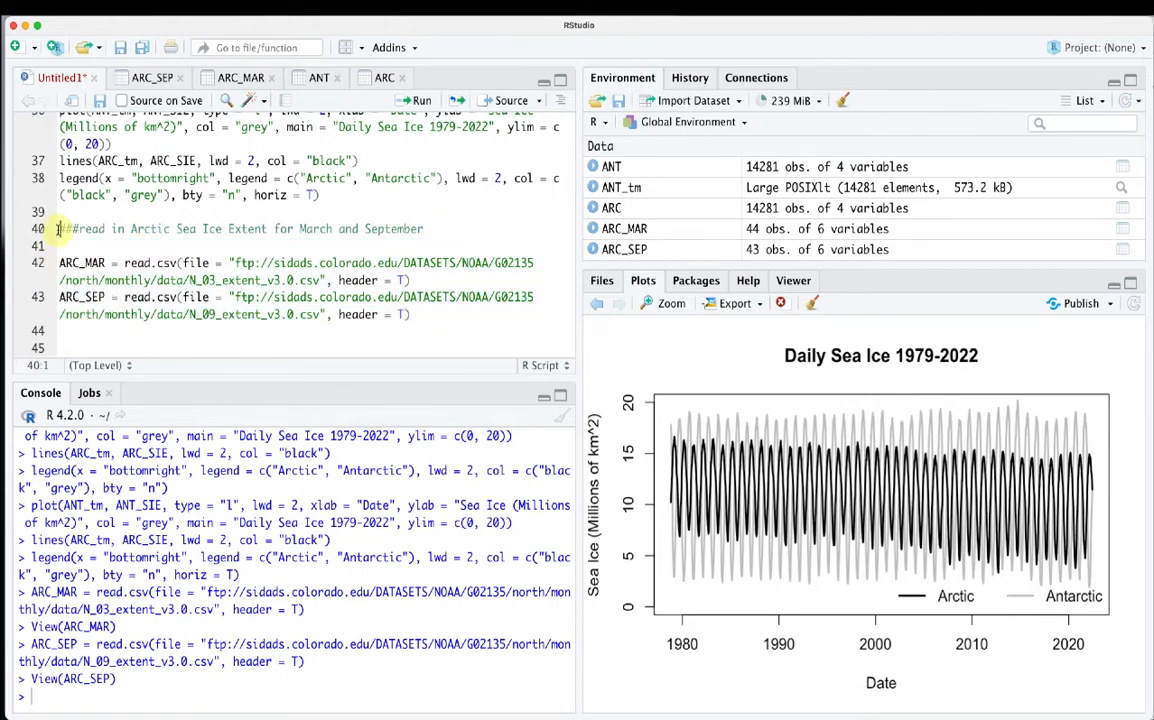
{"action": "left_click_drag", "start_coordinate": [59, 228], "coordinate": [436, 315]}
{"action": "key", "text": "ctrl+c"}
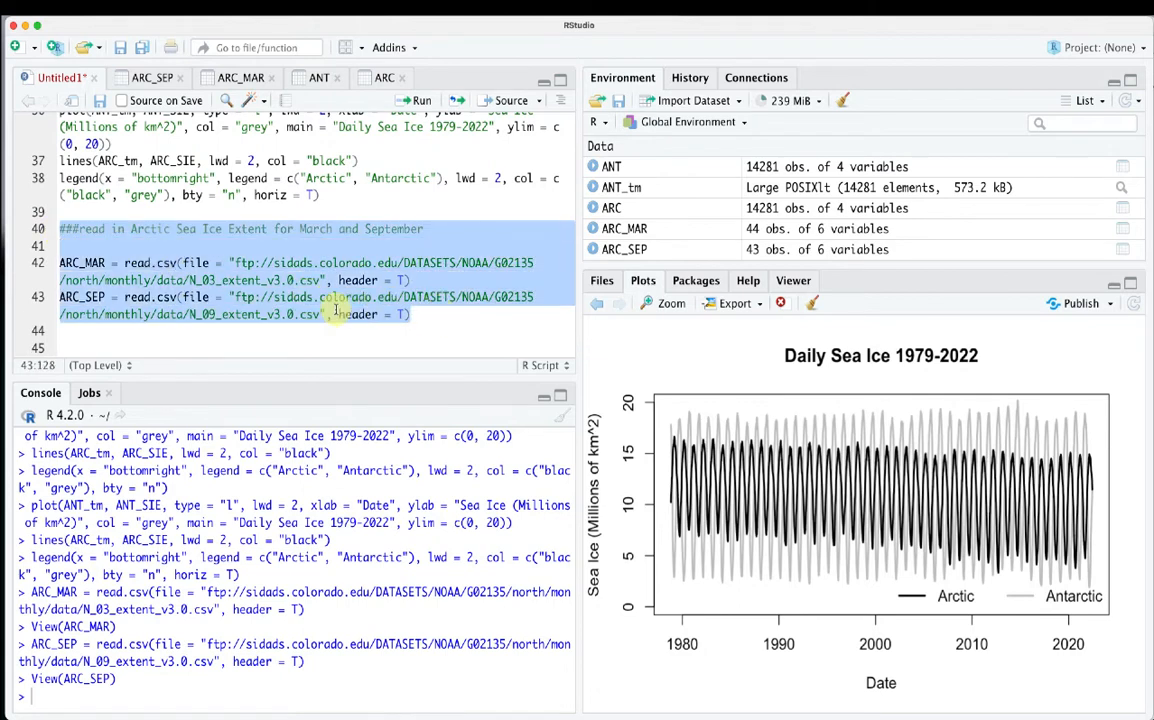
{"action": "scroll", "coordinate": [335, 308], "scroll_direction": "down", "scroll_amount": 1}
{"action": "left_click", "coordinate": [95, 310]}
{"action": "key", "text": "ctrl+v"}
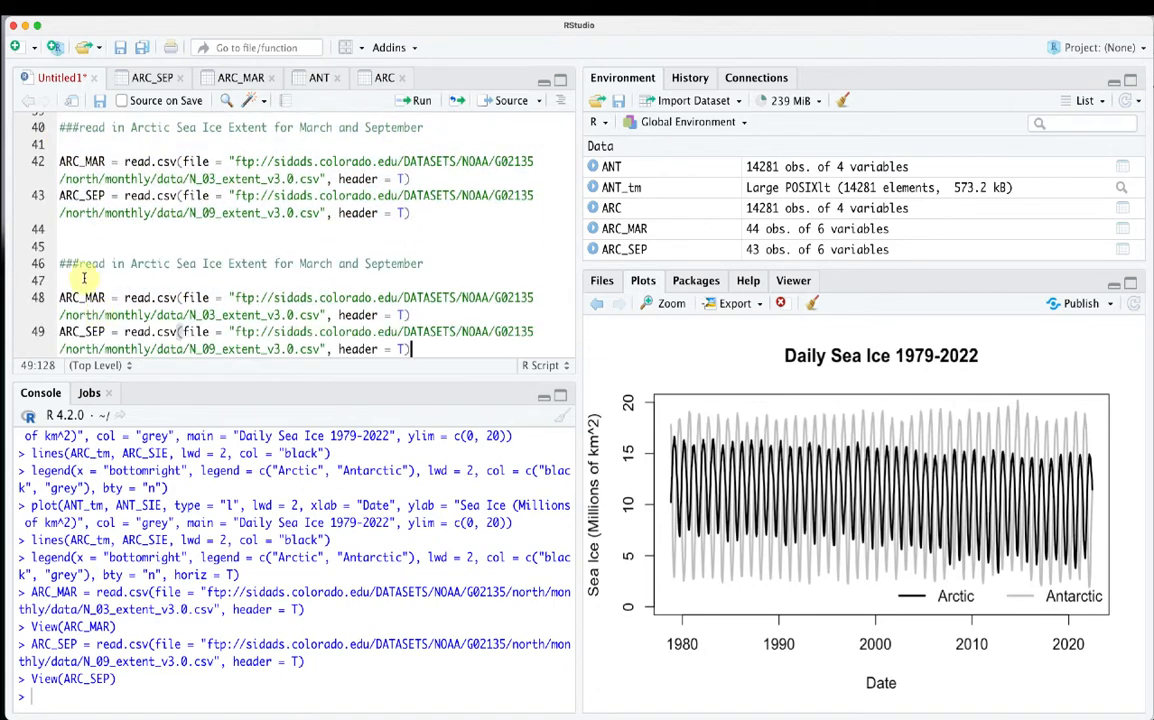
Change Arctic to Antarctic in the copied comment and rename the copied variables to ANT_MAR and ANT_SEP
{"action": "left_click", "coordinate": [130, 263]}
{"action": "double_click", "coordinate": [130, 263]}
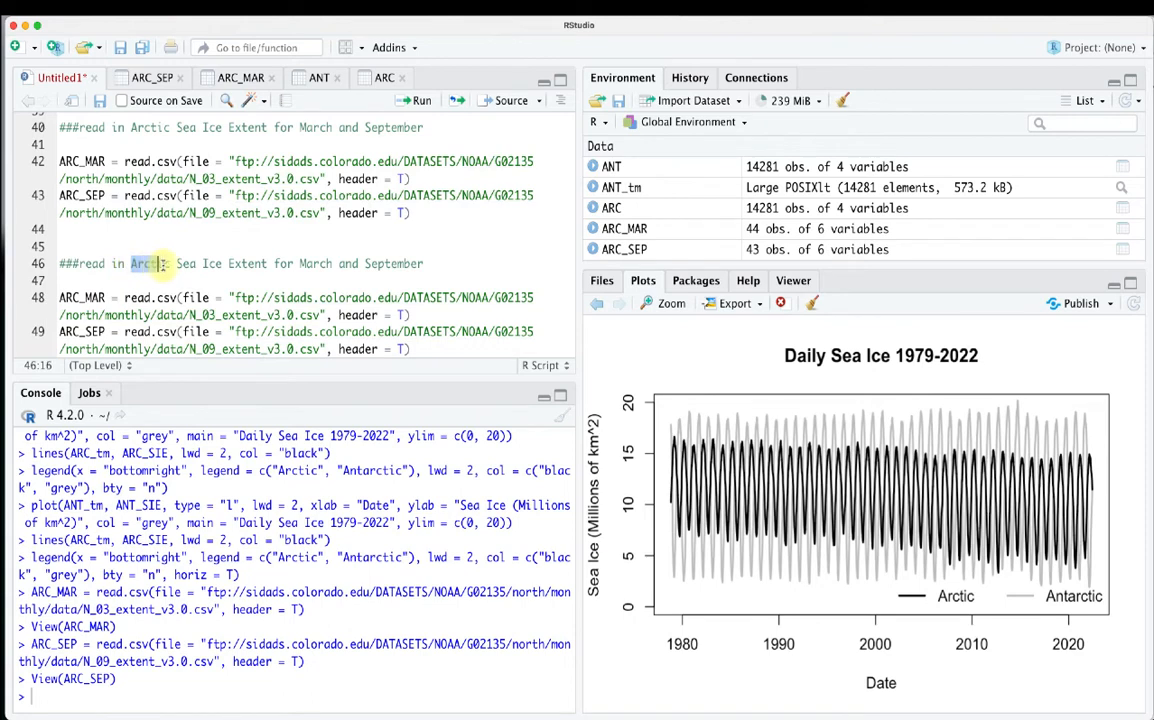
{"action": "type", "text": "Antarctic"}
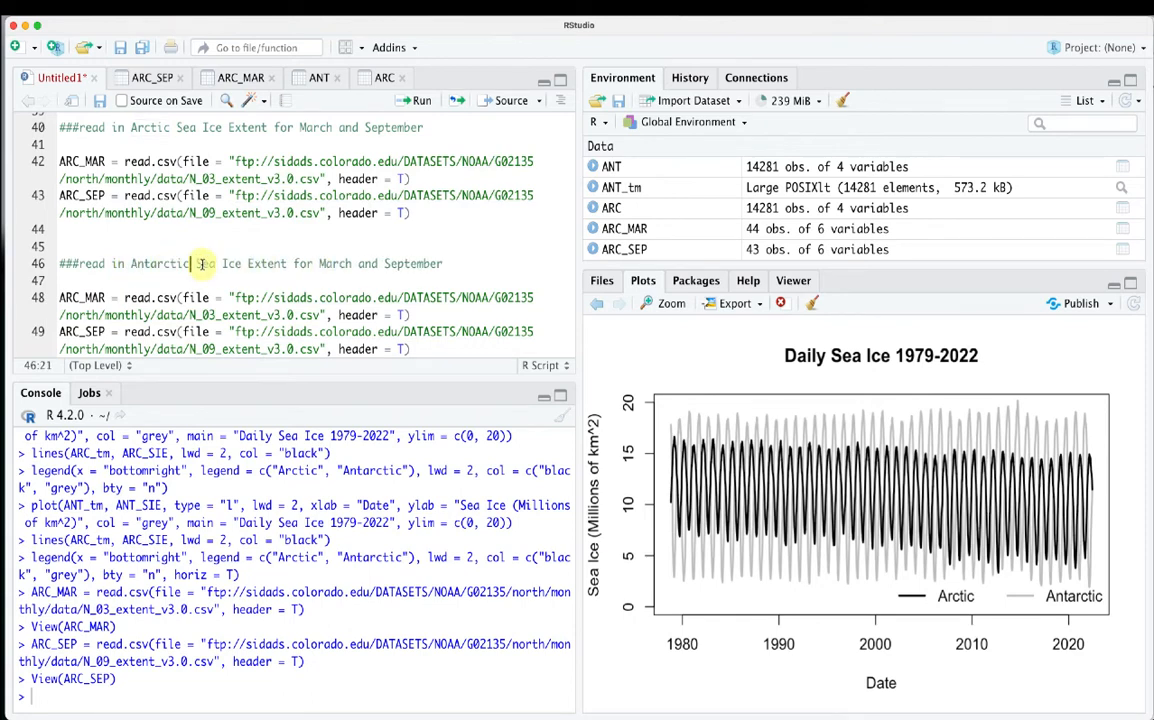
{"action": "left_click", "coordinate": [58, 297]}
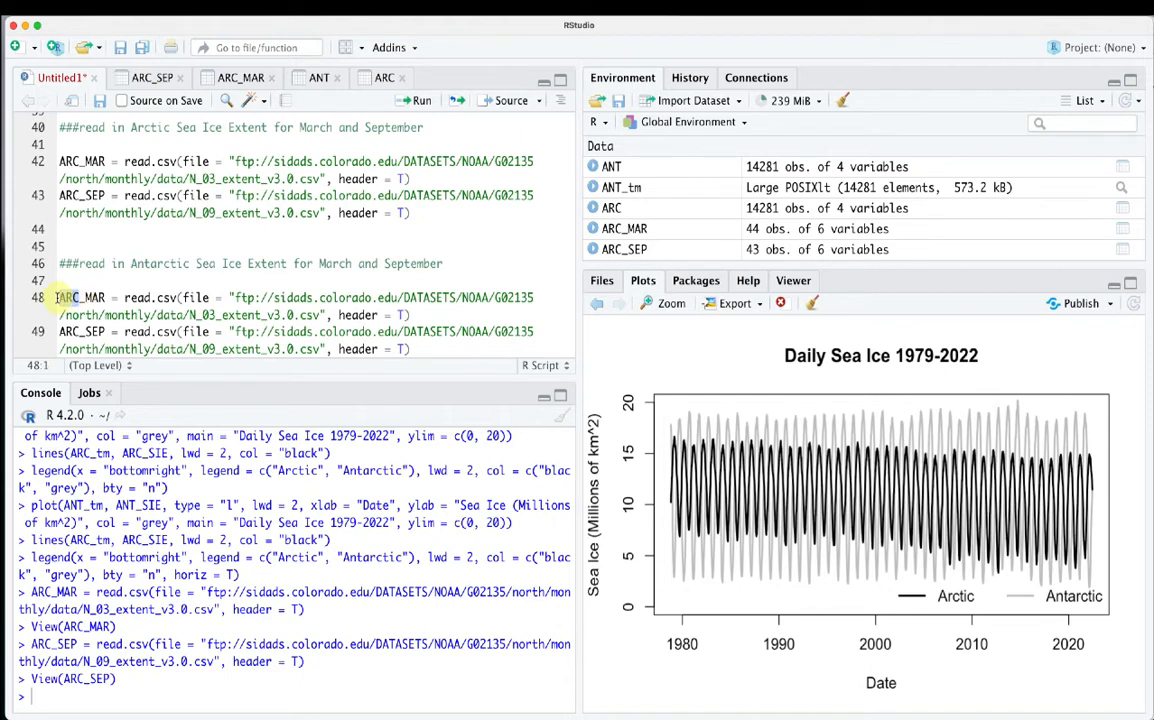
{"action": "type", "text": "ANT"}
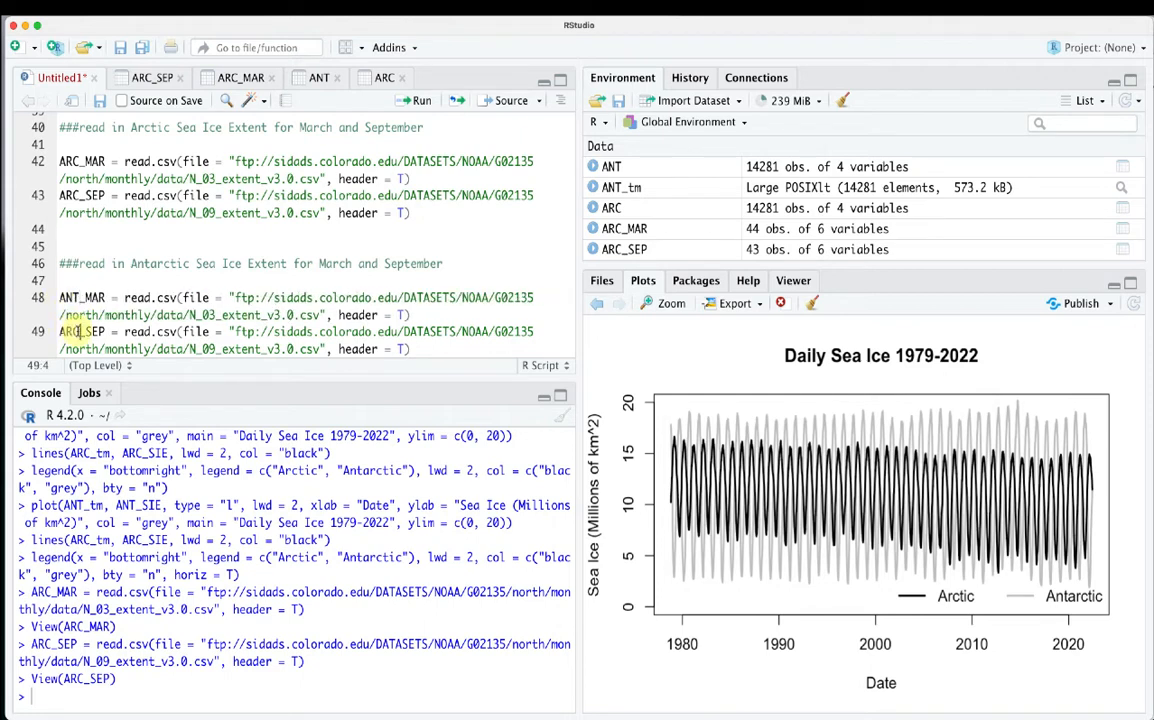
{"action": "left_click", "coordinate": [59, 332]}
{"action": "type", "text": "ANT"}
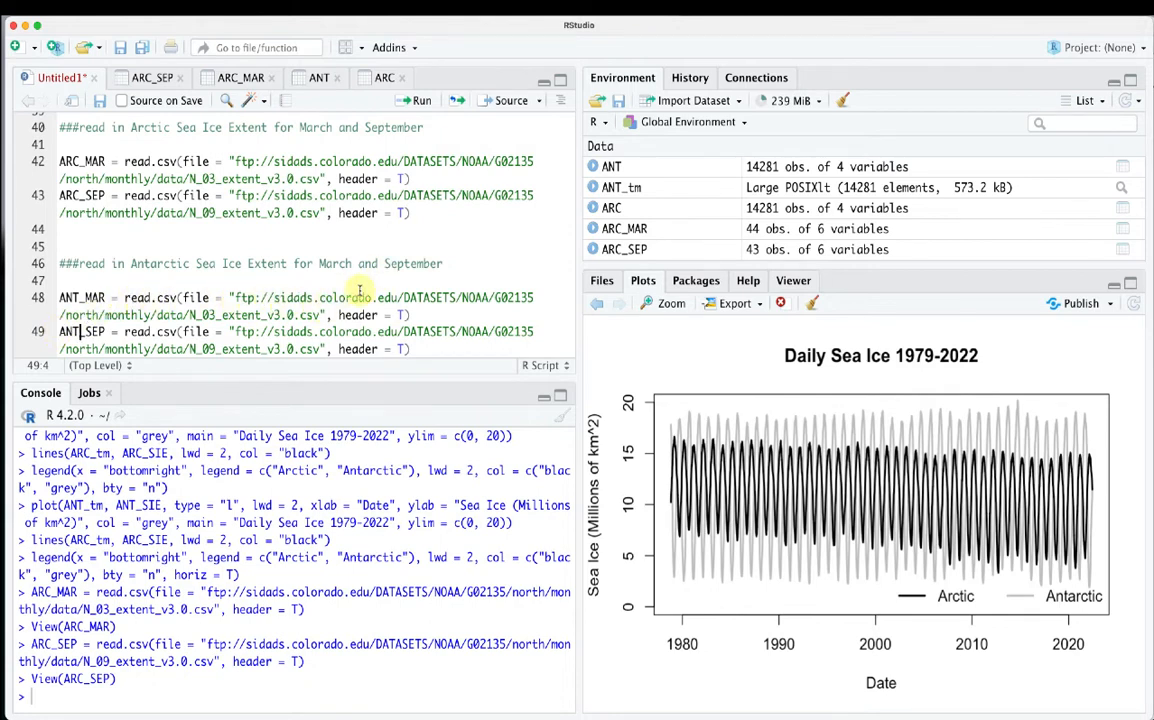
Change the ANT_MAR file address to the south folder and its file name to S_03_extent_v3.0.csv
{"action": "left_click", "coordinate": [64, 316]}
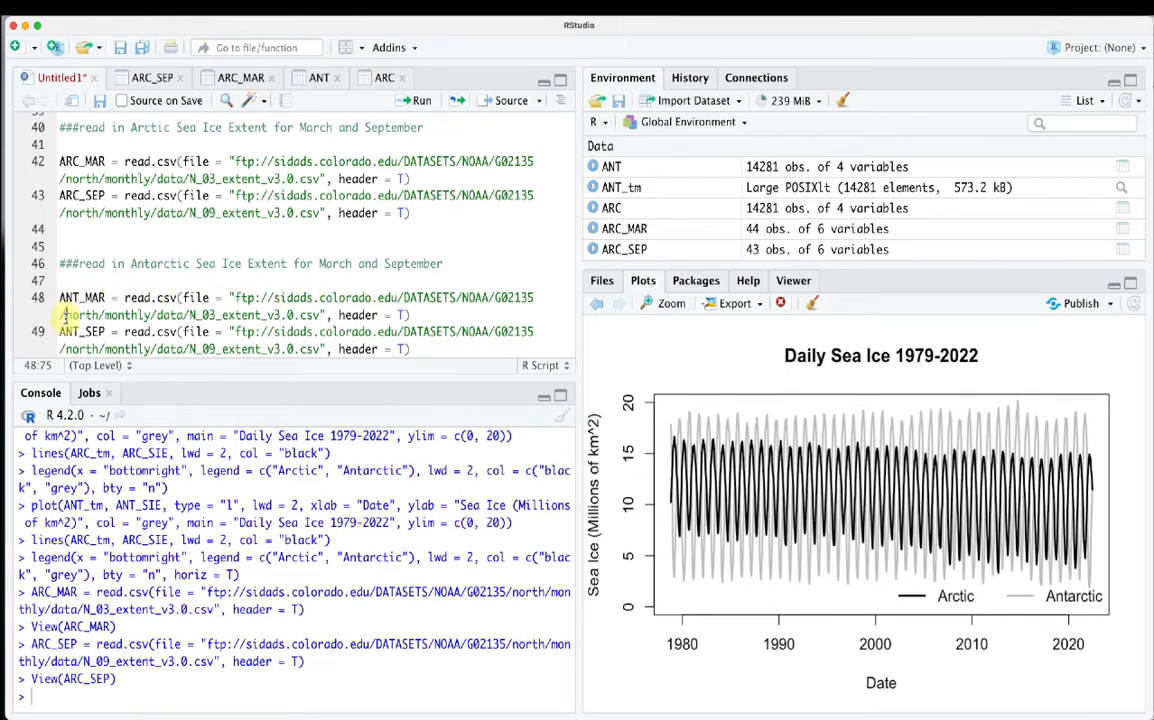
{"action": "left_click_drag", "start_coordinate": [64, 316], "coordinate": [99, 315]}
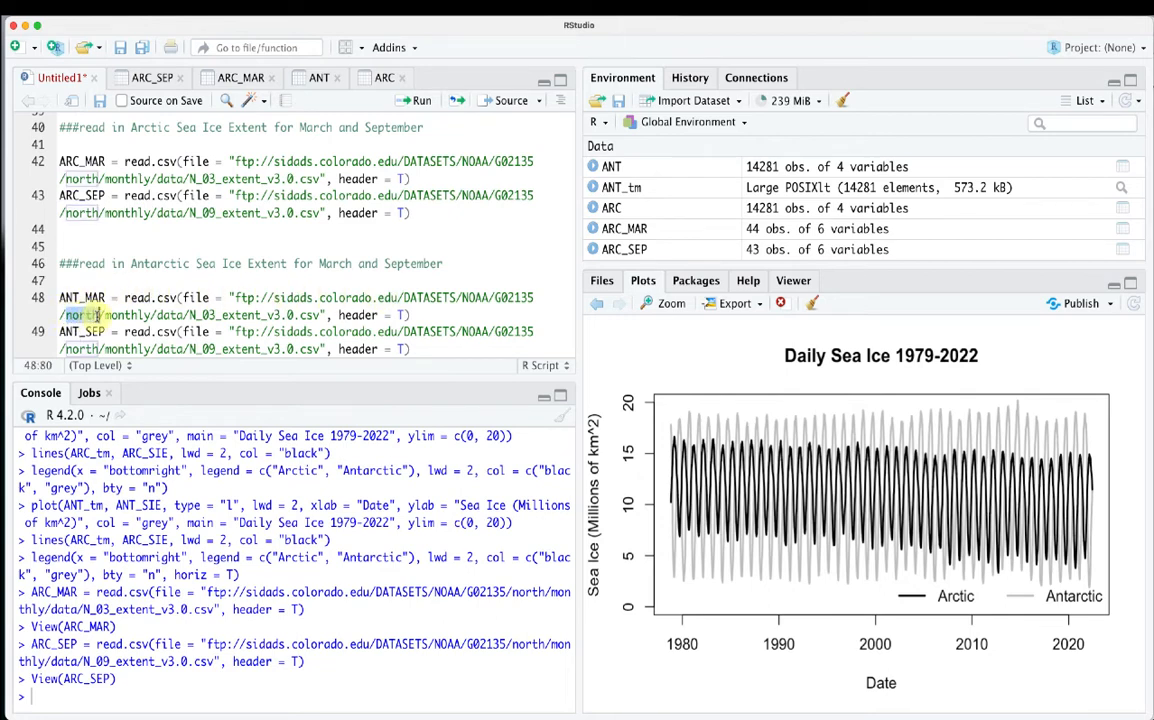
{"action": "type", "text": "south"}
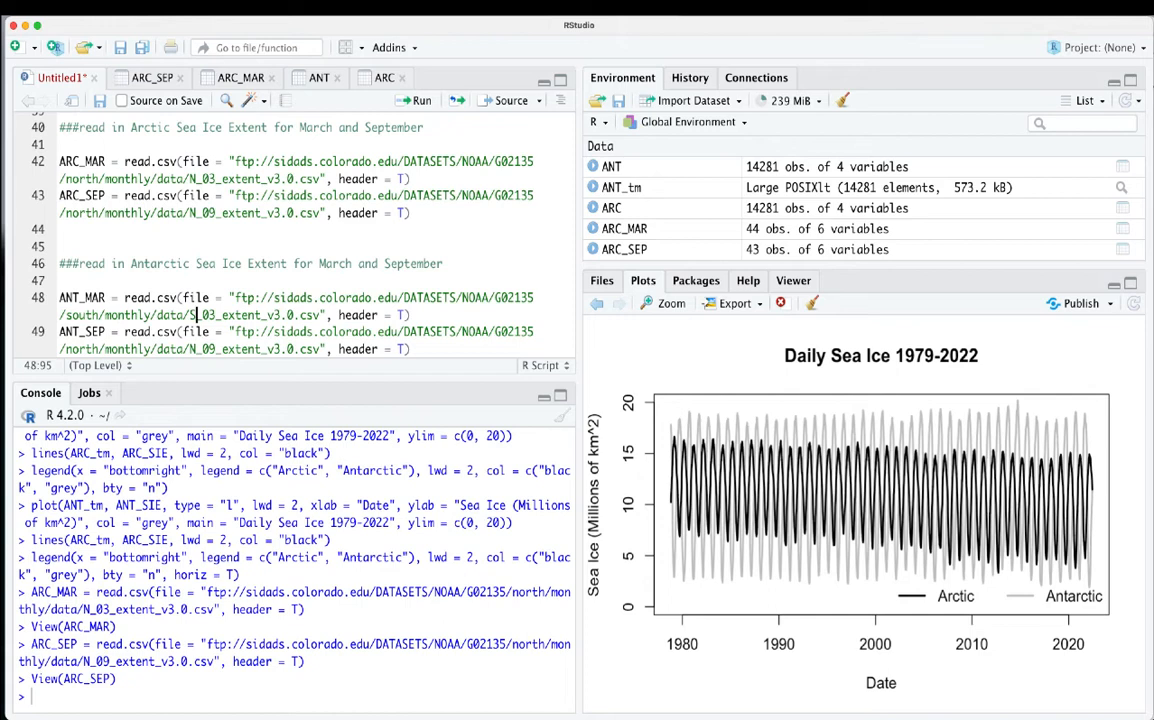
Switch to the browser's NSIDC file index, open south/monthly/data to check the Antarctic folder path and file names, and return to the RStudio script
{"action": "key", "text": "super+Tab"}
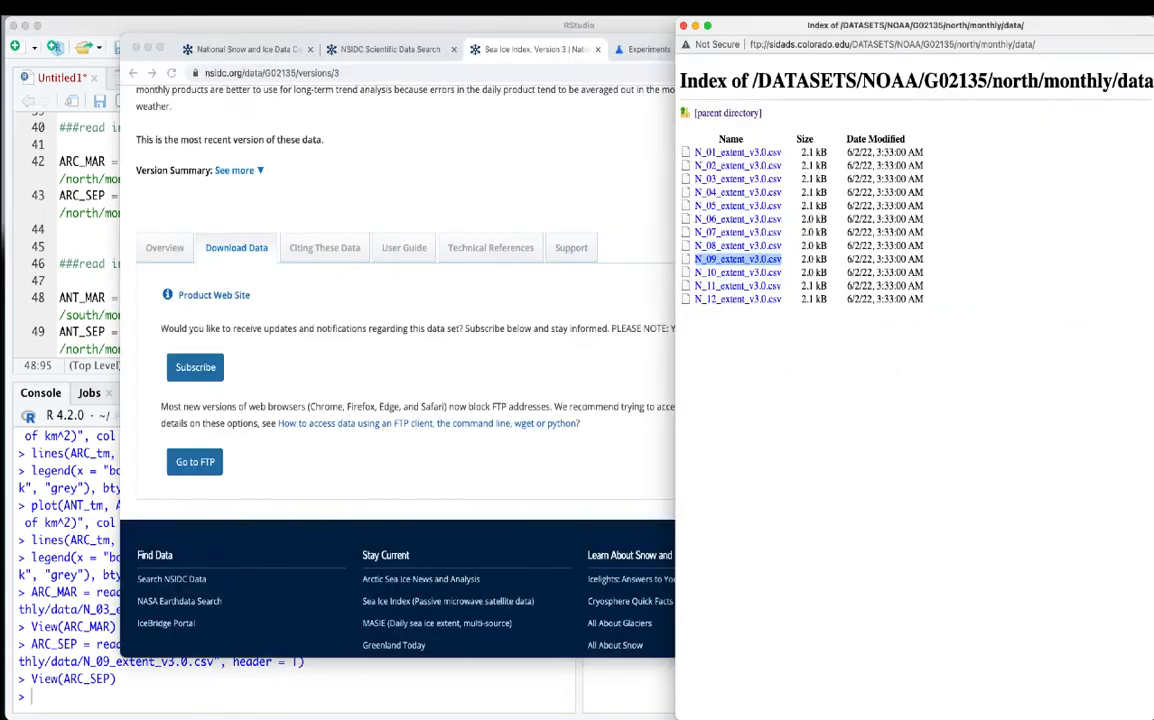
{"action": "left_click", "coordinate": [719, 116]}
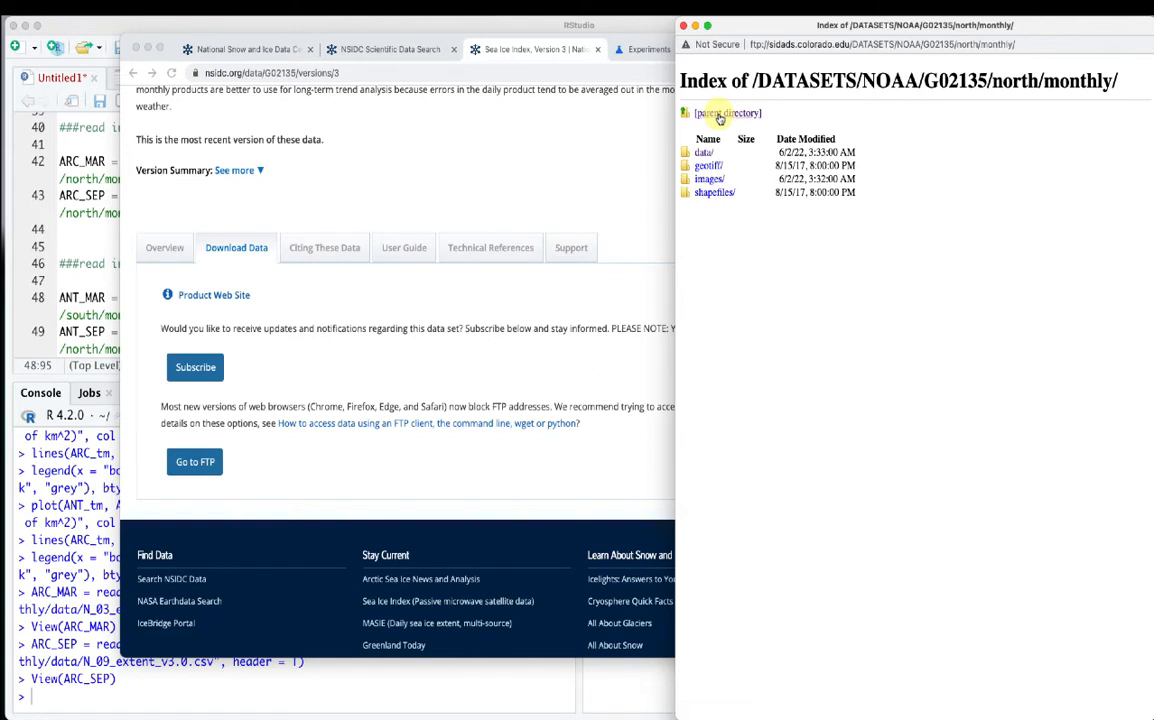
{"action": "left_click", "coordinate": [719, 116]}
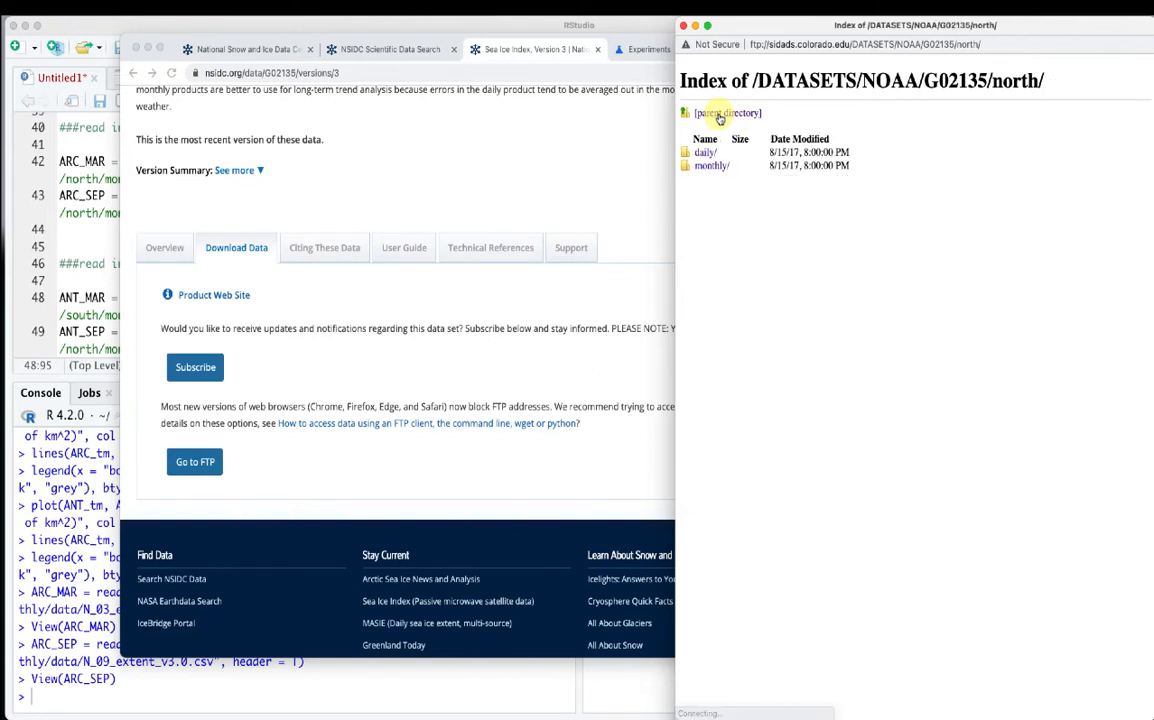
{"action": "left_click", "coordinate": [708, 168]}
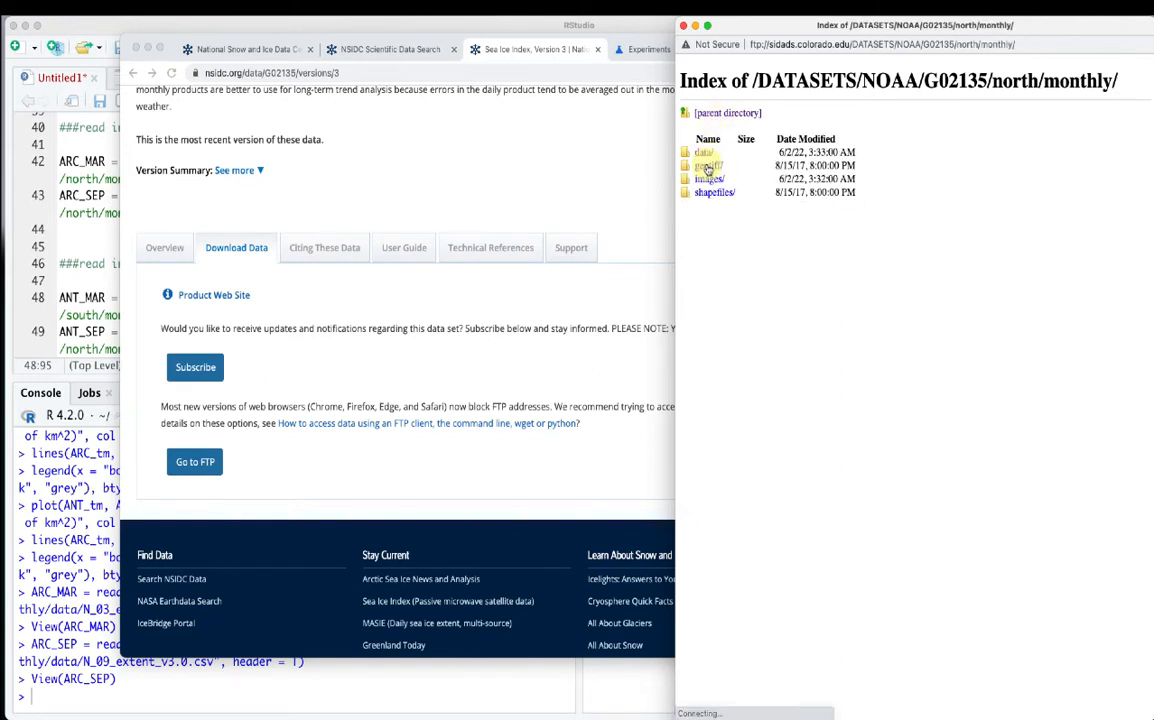
{"action": "left_click", "coordinate": [708, 116]}
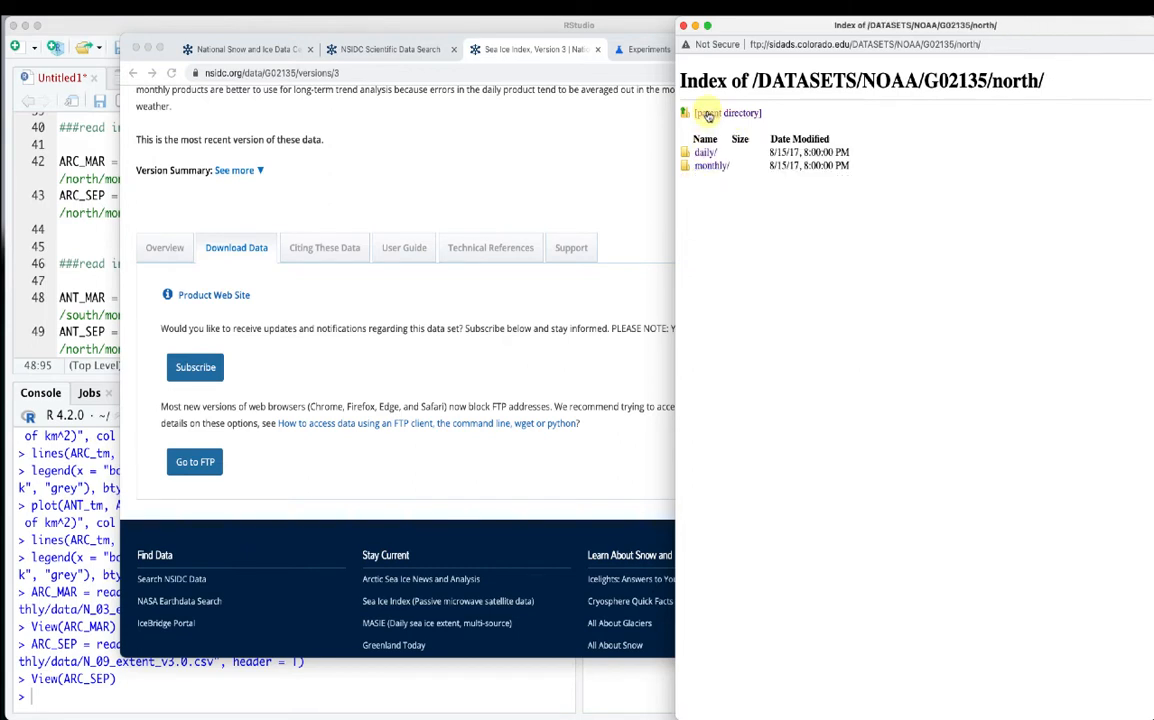
{"action": "left_click", "coordinate": [708, 116]}
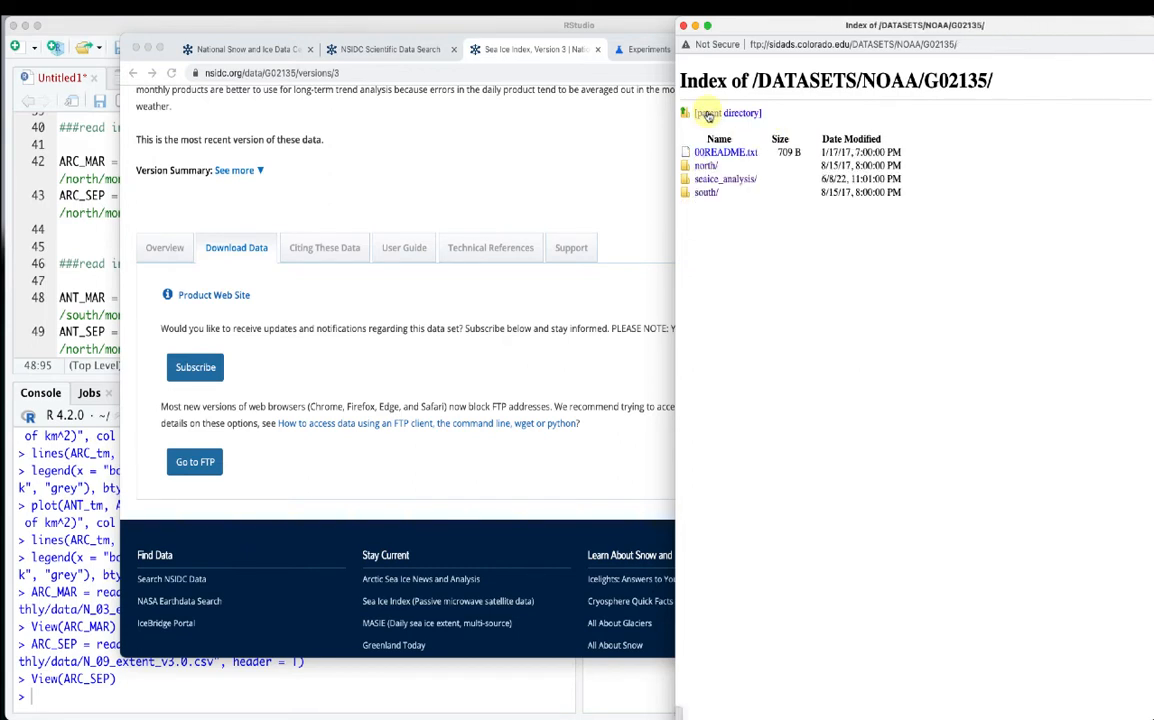
{"action": "left_click", "coordinate": [708, 194]}
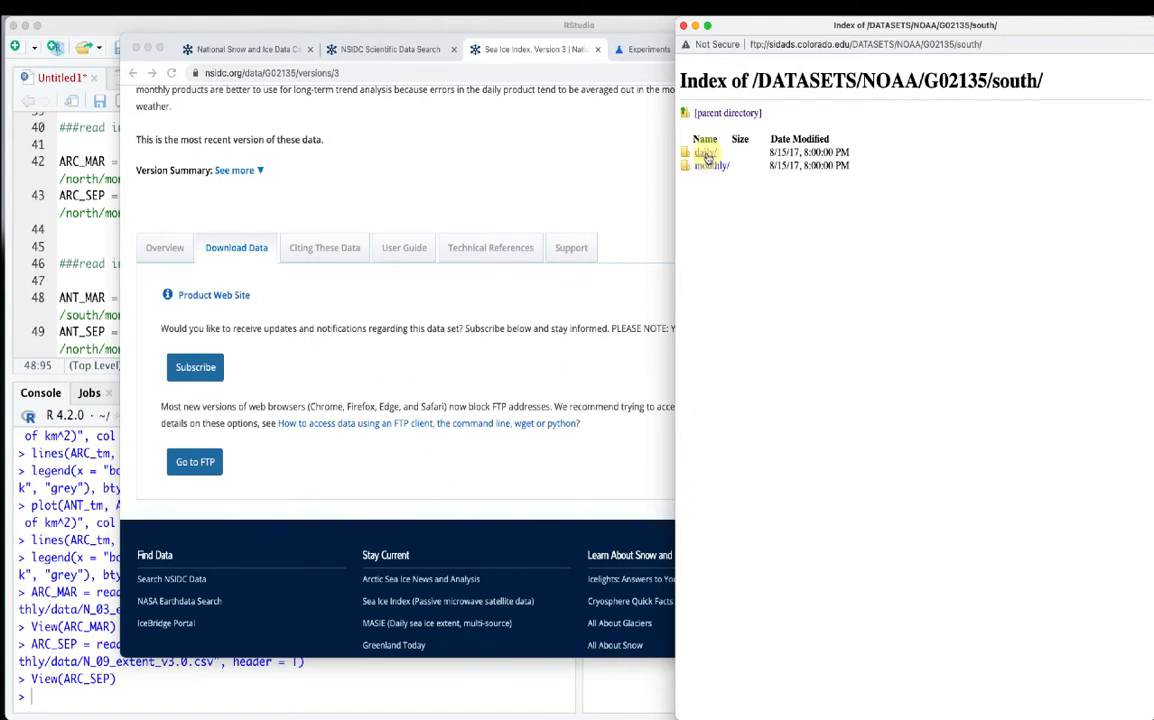
{"action": "left_click", "coordinate": [703, 168]}
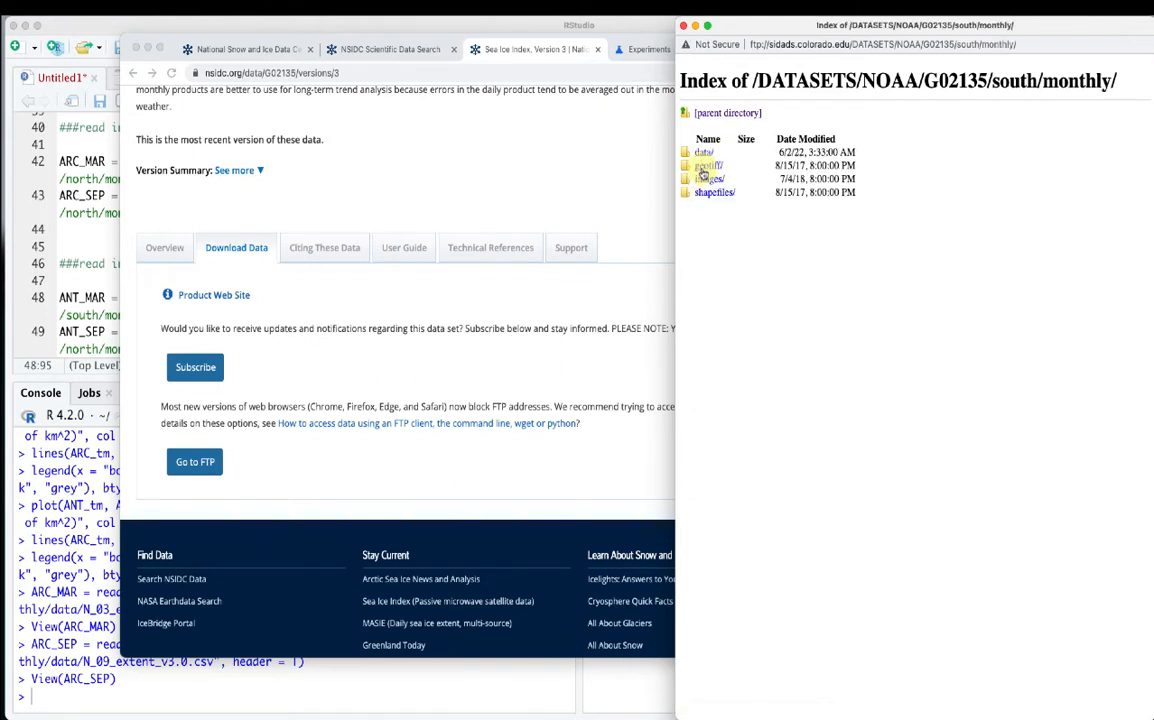
{"action": "left_click", "coordinate": [704, 153]}
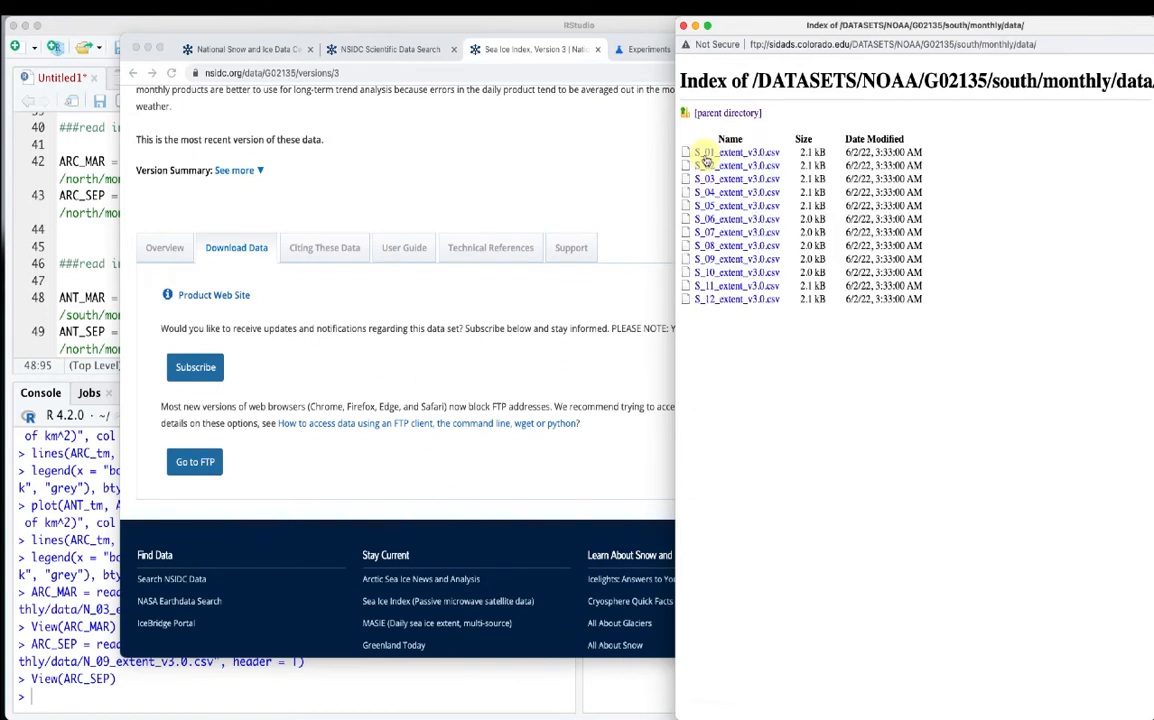
{"action": "left_click_drag", "start_coordinate": [775, 28], "coordinate": [695, 30]}
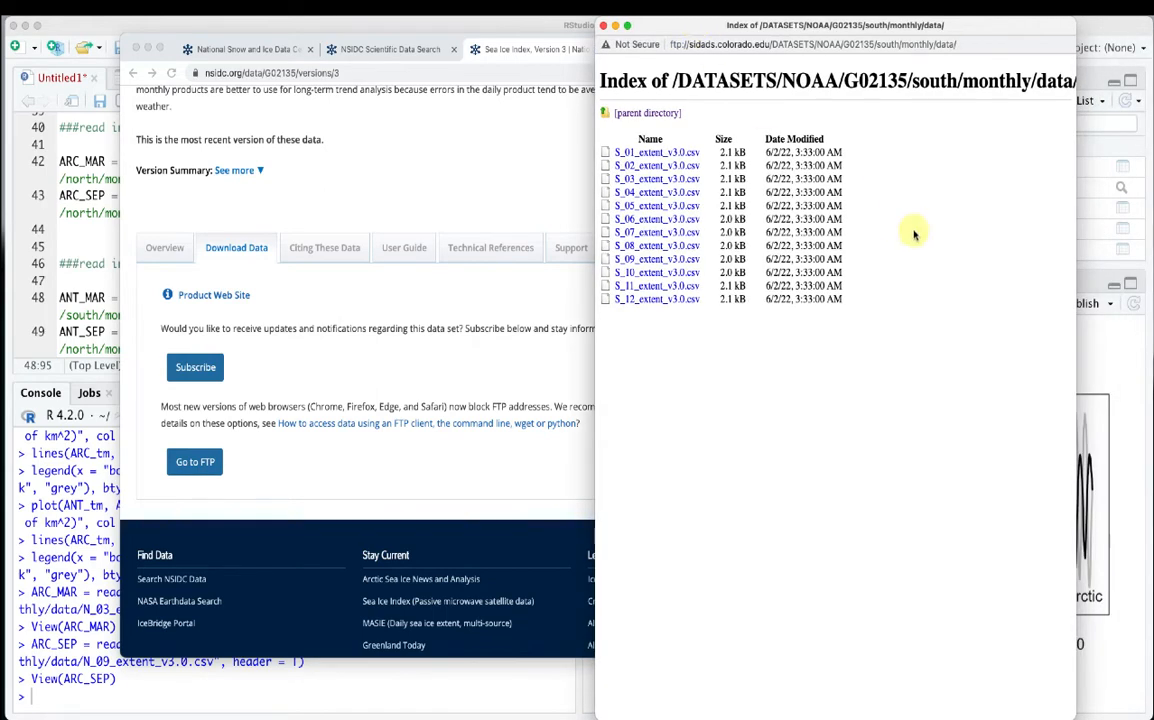
{"action": "scroll", "coordinate": [914, 235], "scroll_direction": "right", "scroll_amount": 1}
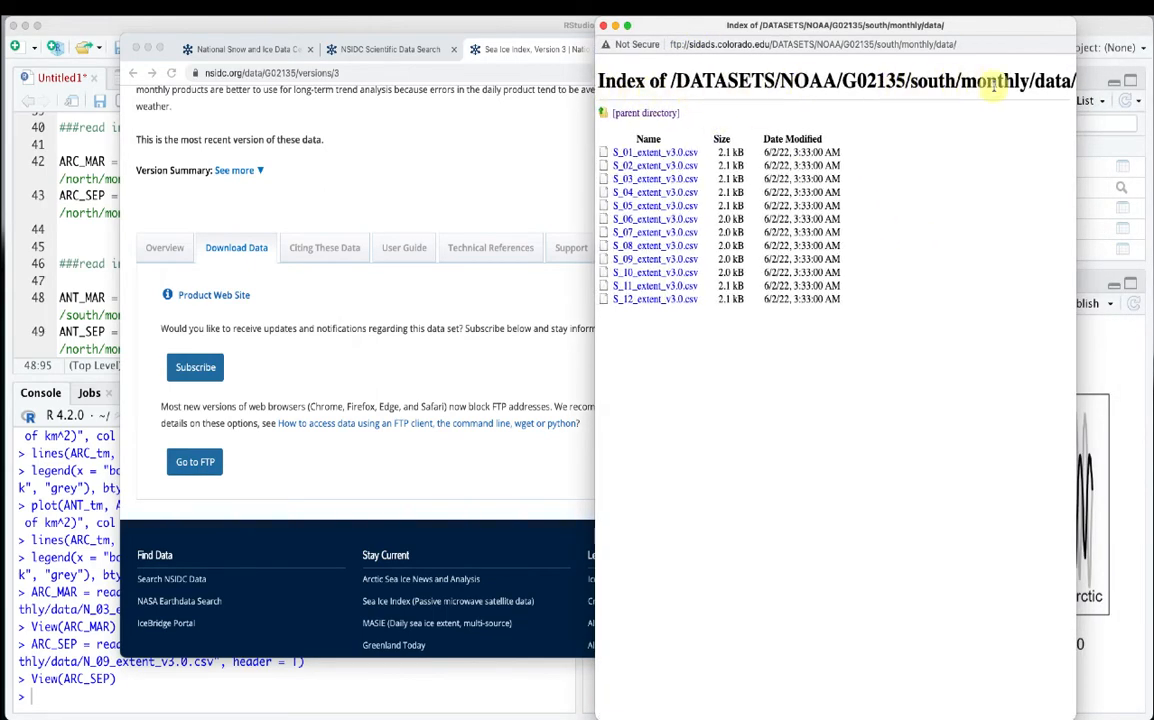
{"action": "left_click", "coordinate": [83, 288]}
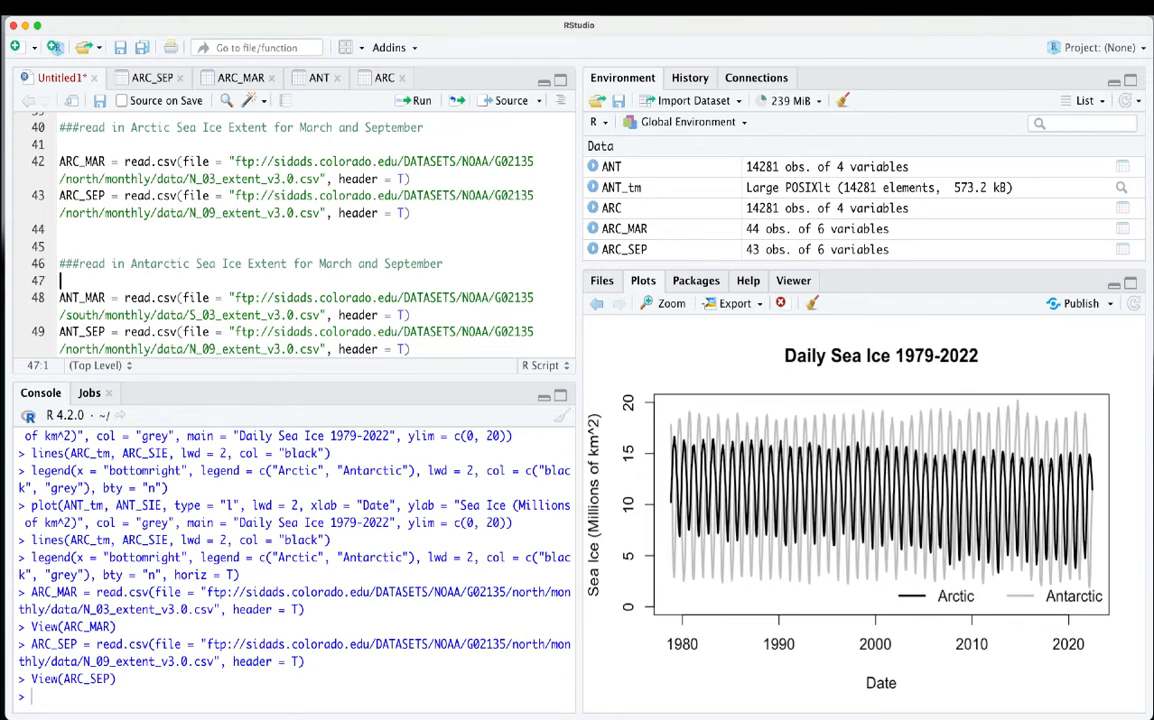
Check the September file in the index, point ANT_SEP to south/monthly/data/S_09_extent_v3.0.csv, and run the ANT_MAR and ANT_SEP read.csv lines
{"action": "key", "text": "super+Tab"}
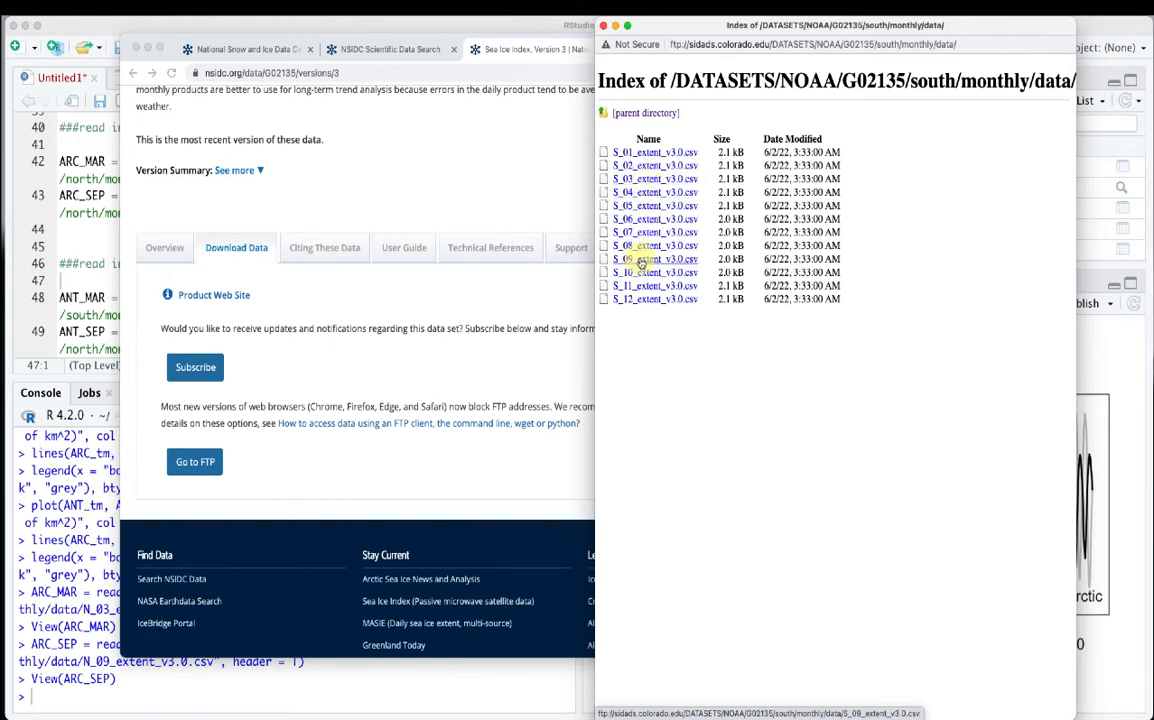
{"action": "left_click", "coordinate": [92, 263]}
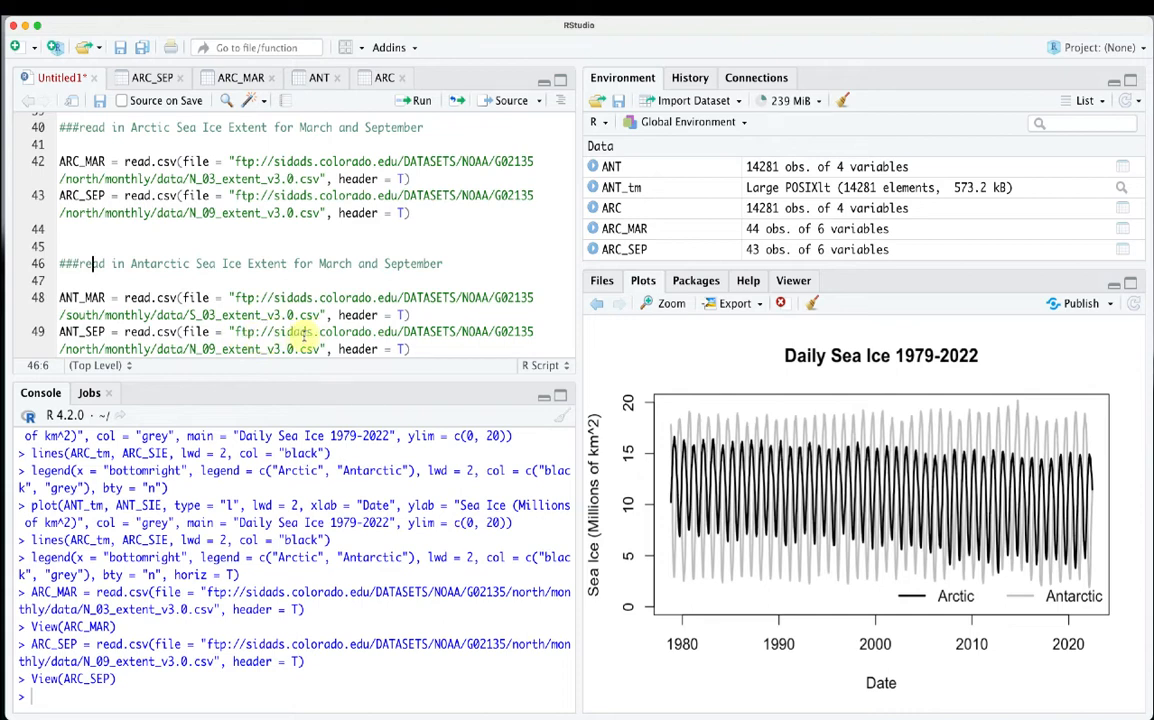
{"action": "left_click_drag", "start_coordinate": [62, 349], "coordinate": [98, 349]}
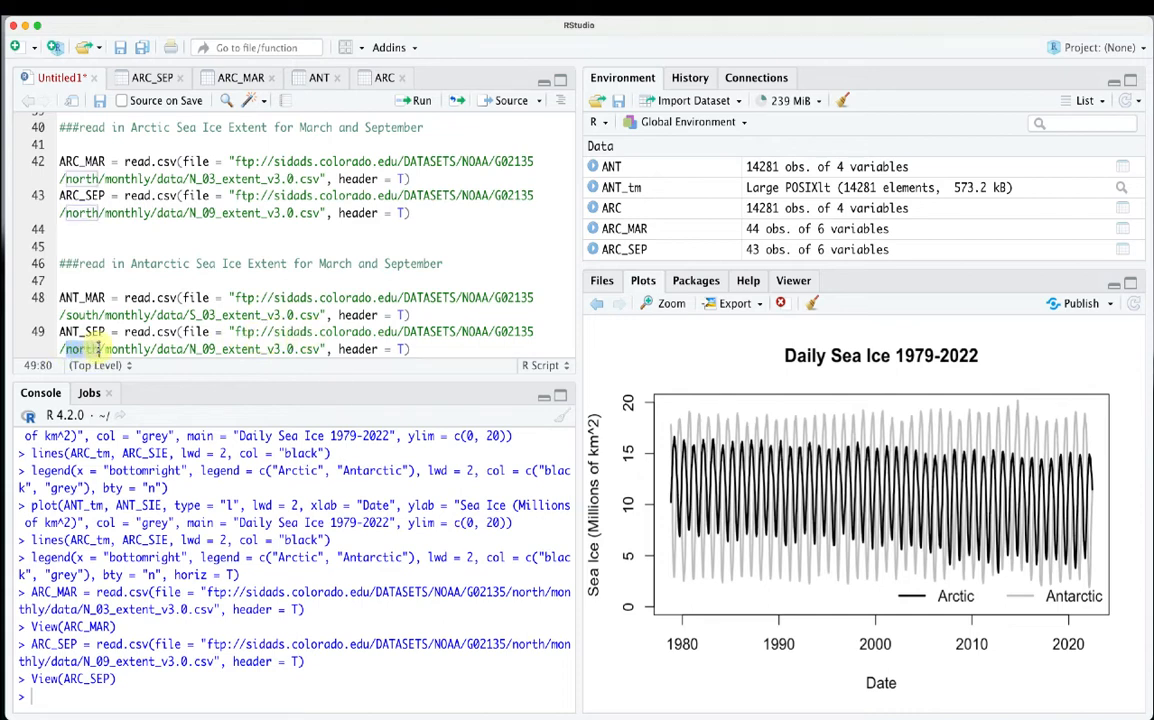
{"action": "type", "text": "/south"}
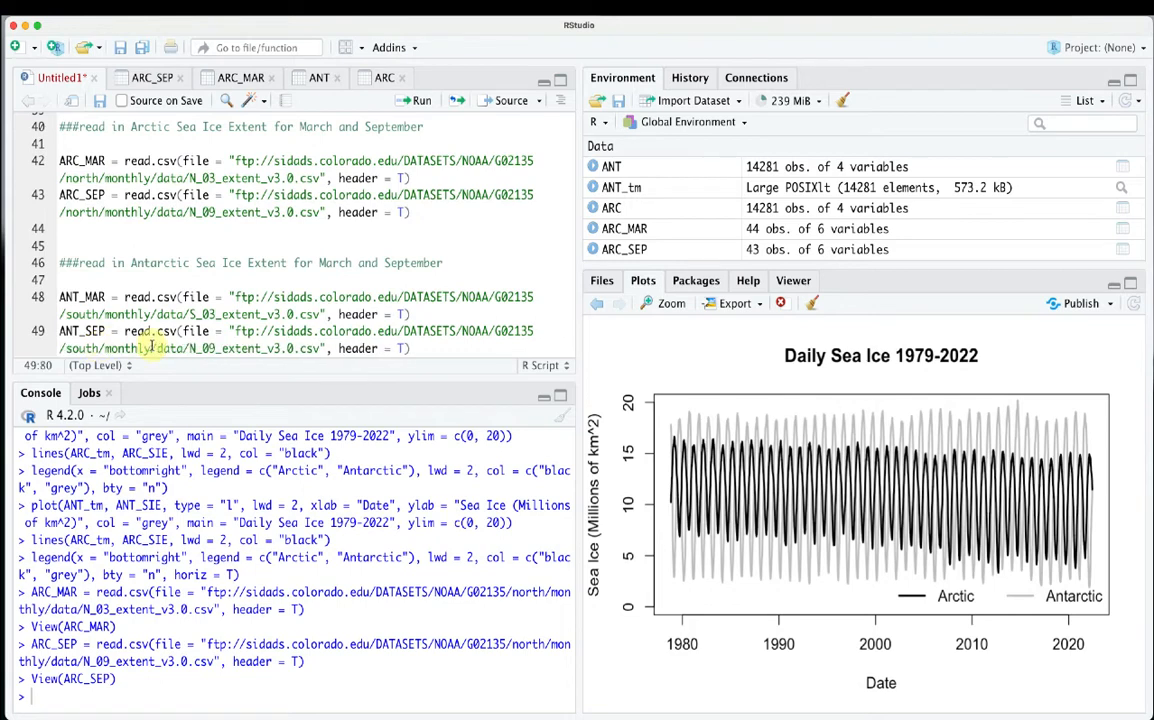
{"action": "key", "text": "BackSpace"}
{"action": "type", "text": "S"}
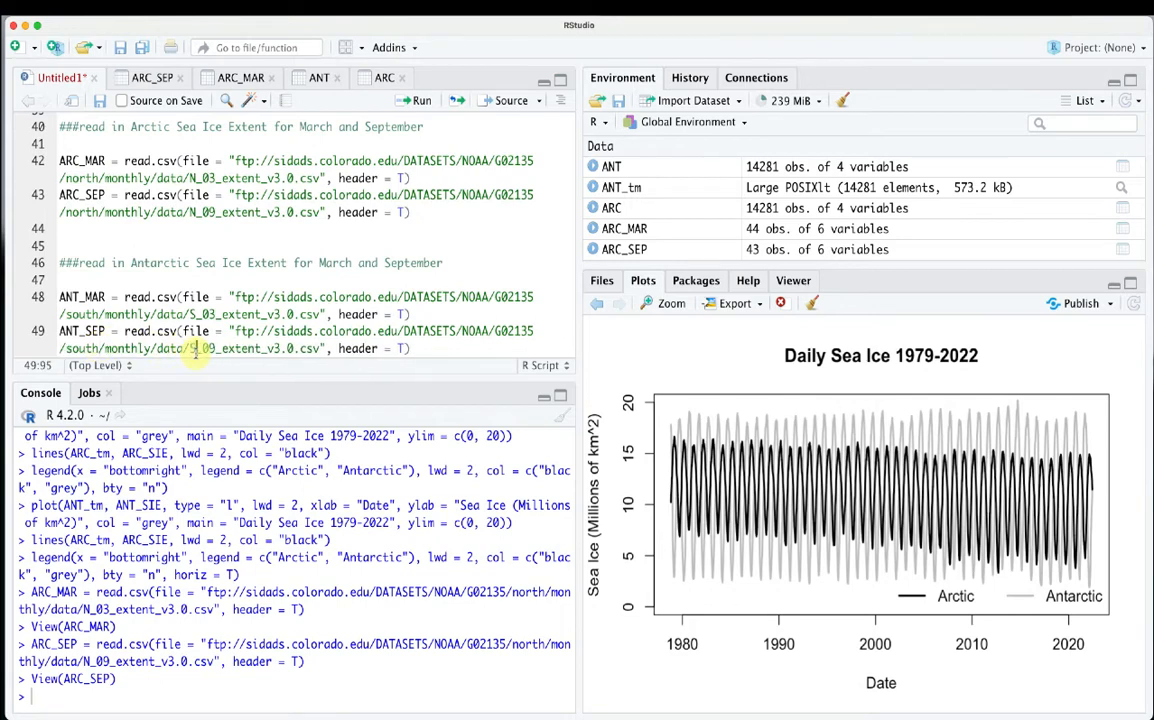
{"action": "left_click_drag", "start_coordinate": [410, 349], "coordinate": [58, 297]}
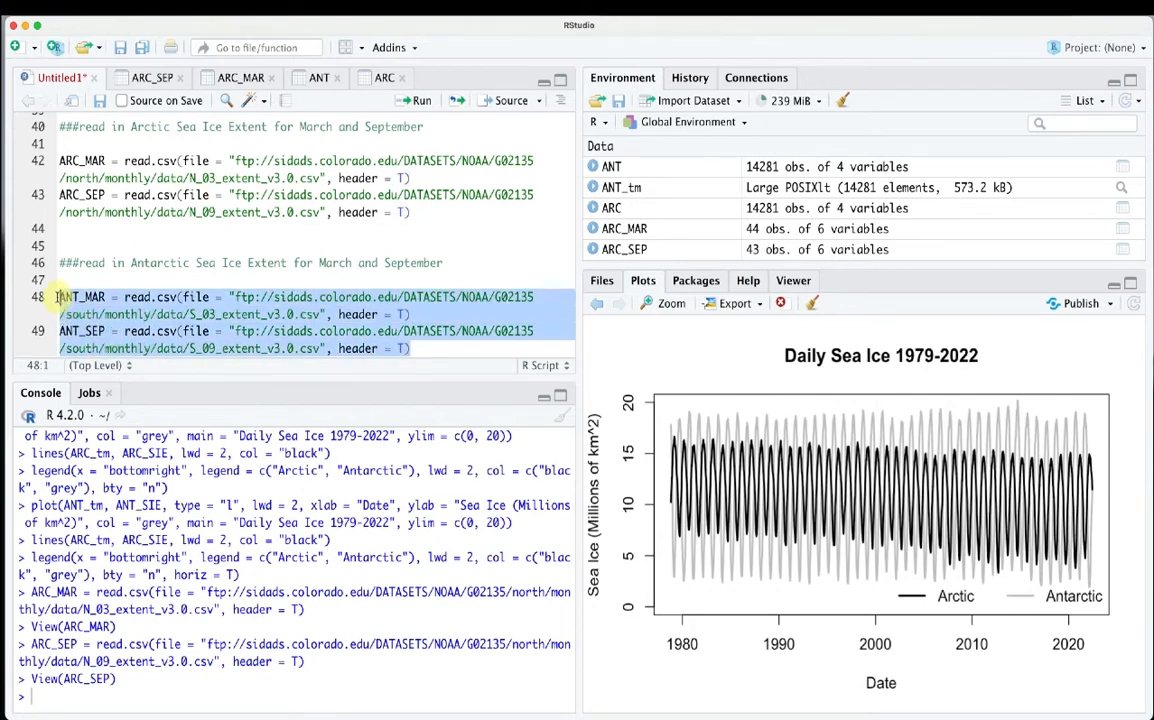
{"action": "left_click", "coordinate": [410, 104]}
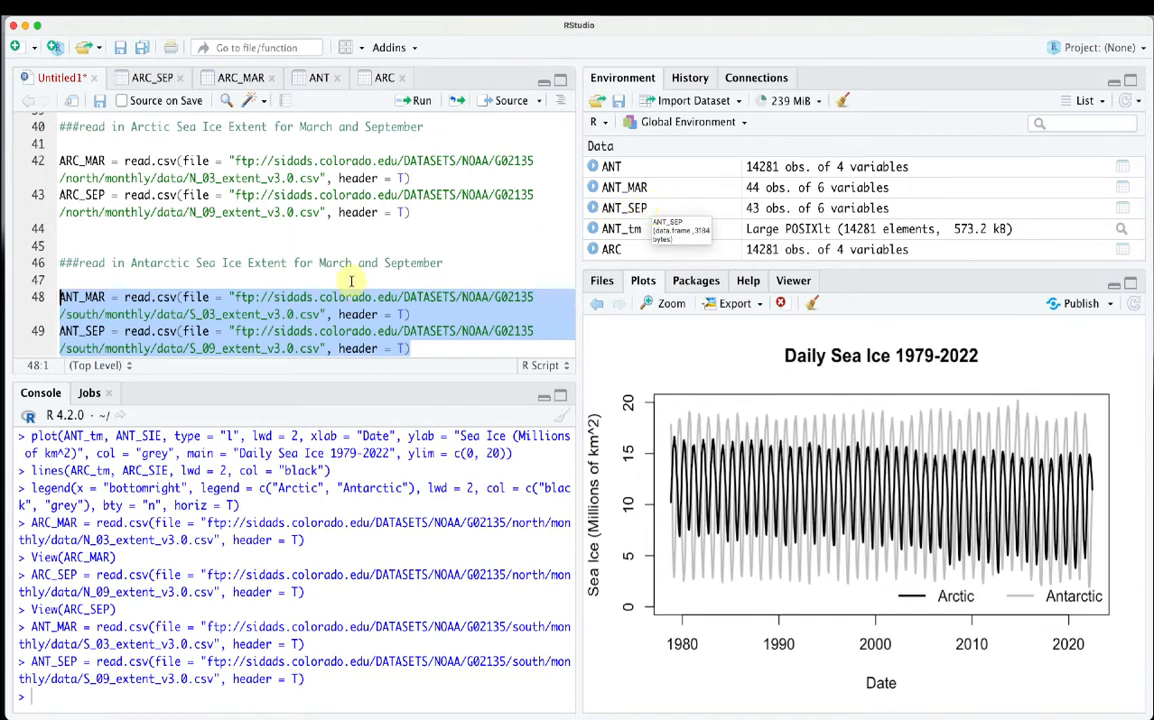
Start a plot call below the ANT_SEP line with ARC_MAR[,1] as its x argument
{"action": "left_click", "coordinate": [433, 348]}
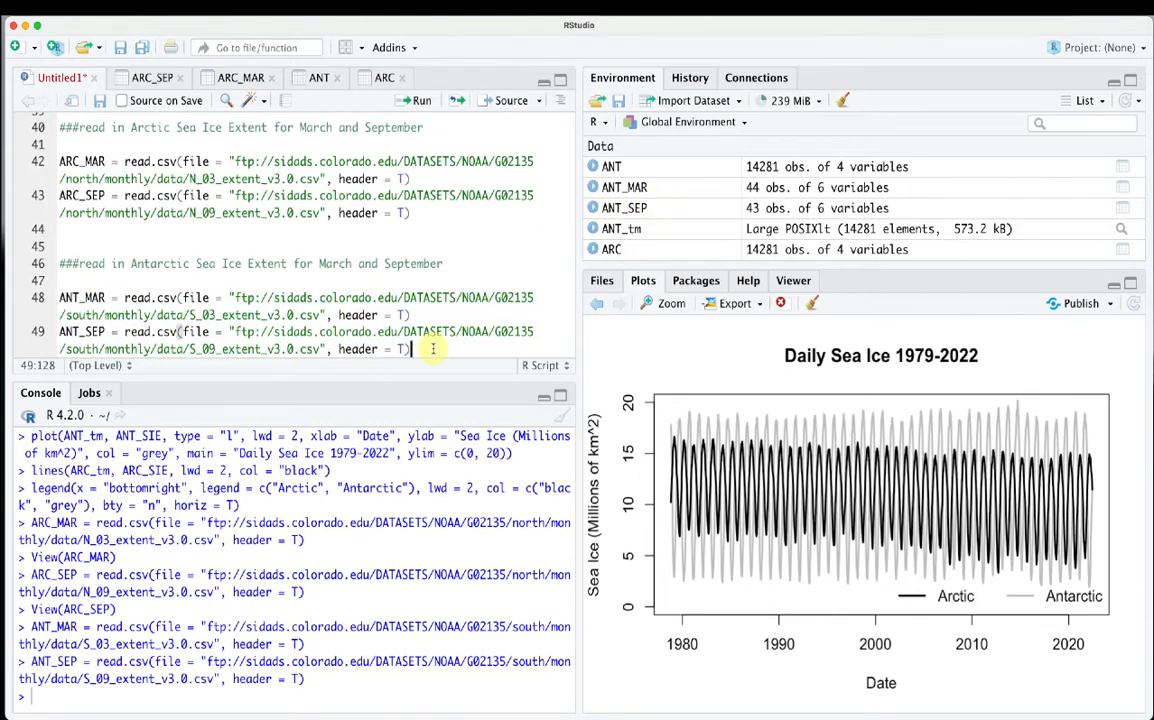
{"action": "key", "text": "Return"}
{"action": "key", "text": "Return"}
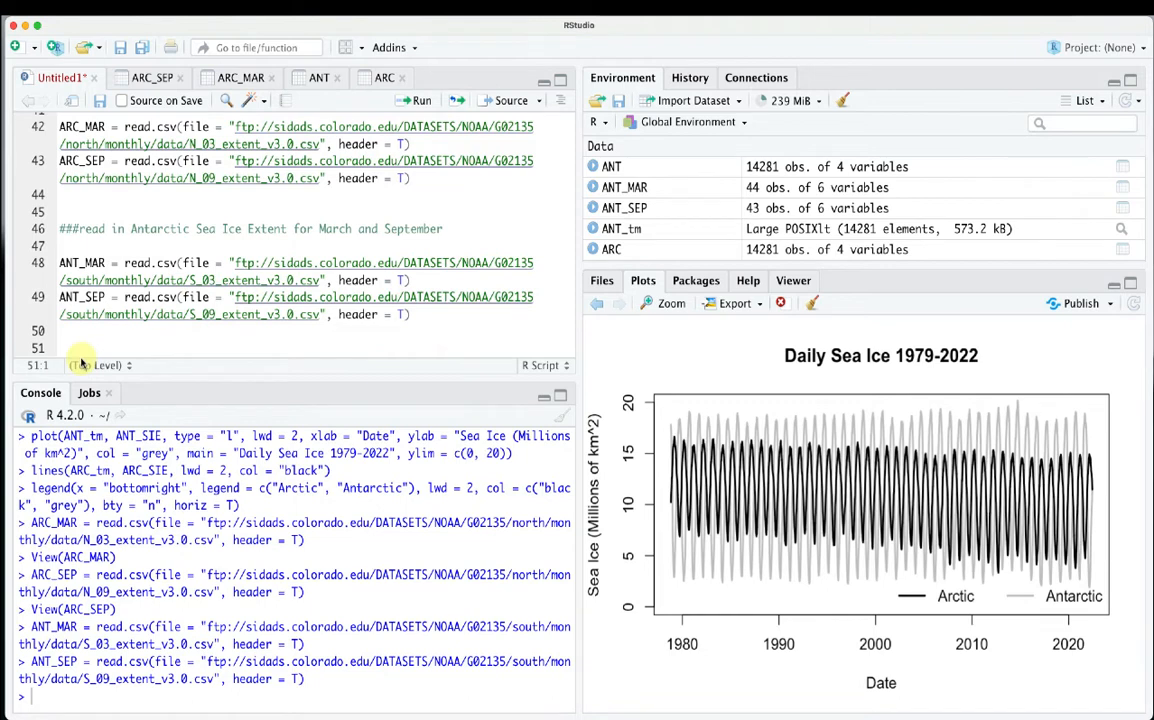
{"action": "type", "text": "plot("}
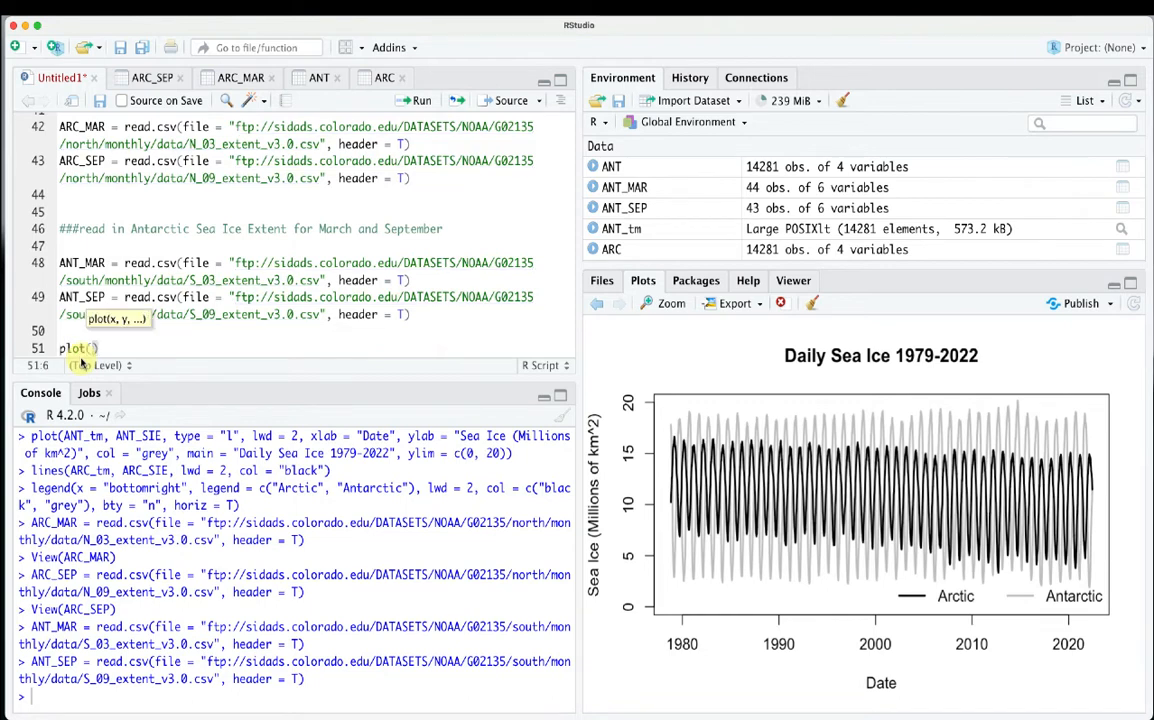
{"action": "type", "text": "ARC_MAR"}
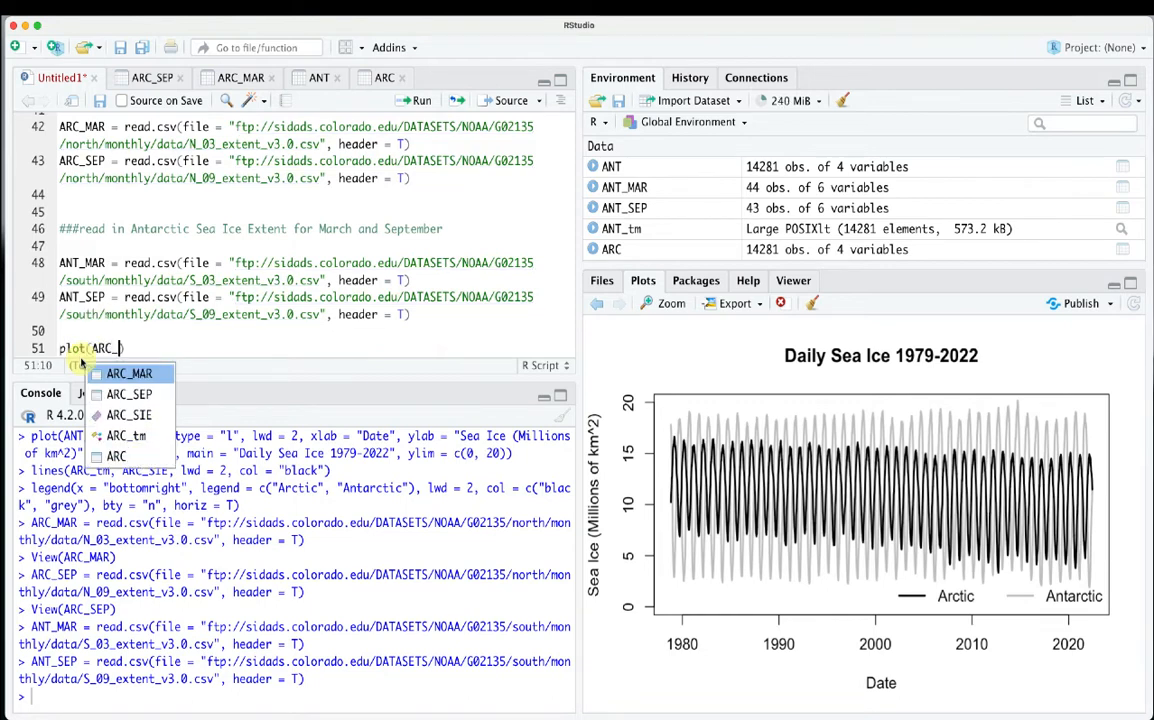
{"action": "key", "text": "BackSpace"}
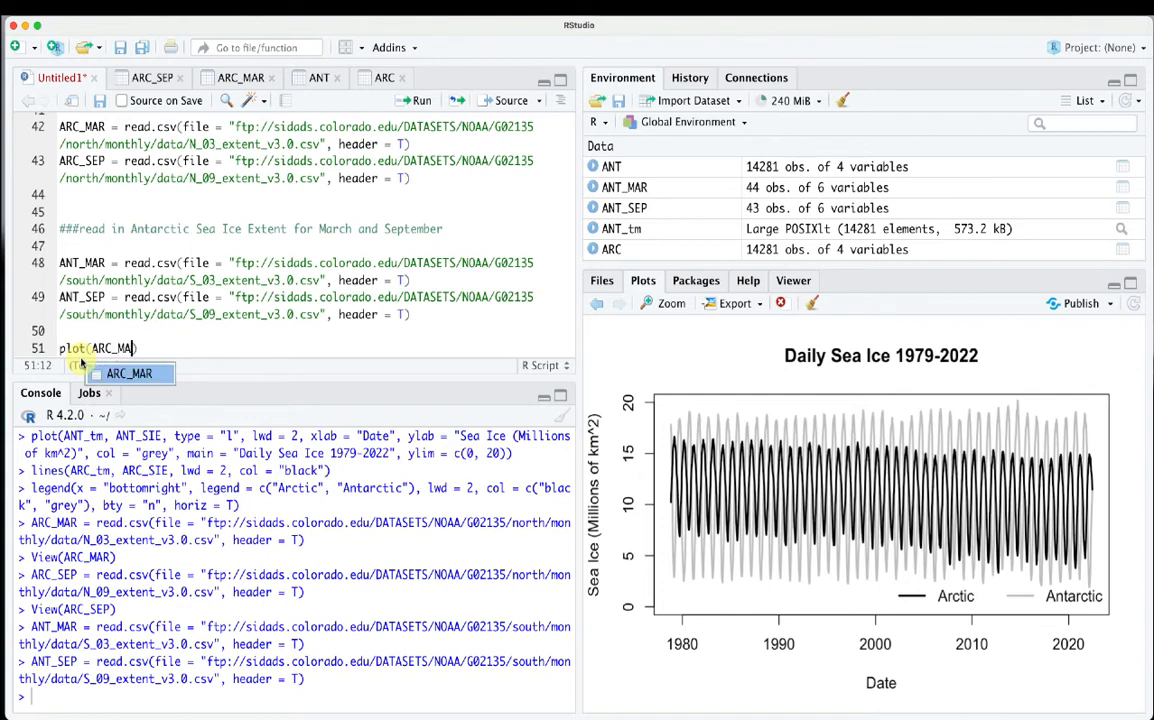
{"action": "type", "text": "R[,1"}
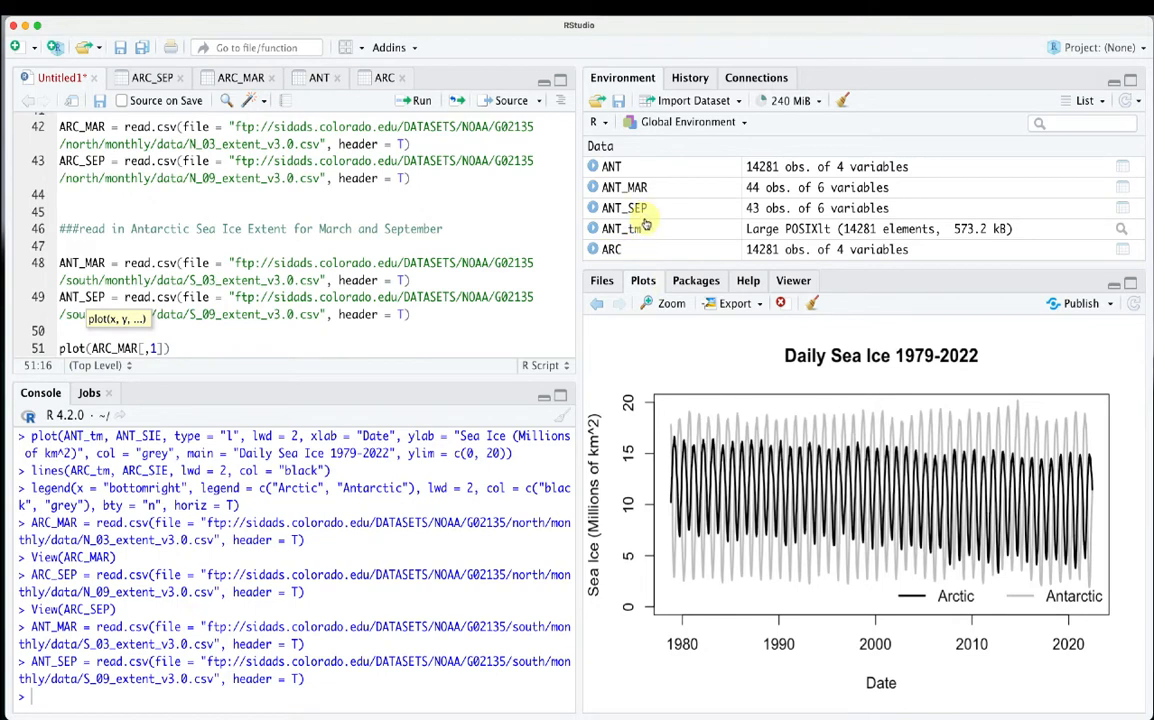
Check the columns of the ARC_MAR table, add ARC_MAR[,5] as the plot's y argument, and run the plot line
{"action": "scroll", "coordinate": [990, 222], "scroll_direction": "down", "scroll_amount": 3}
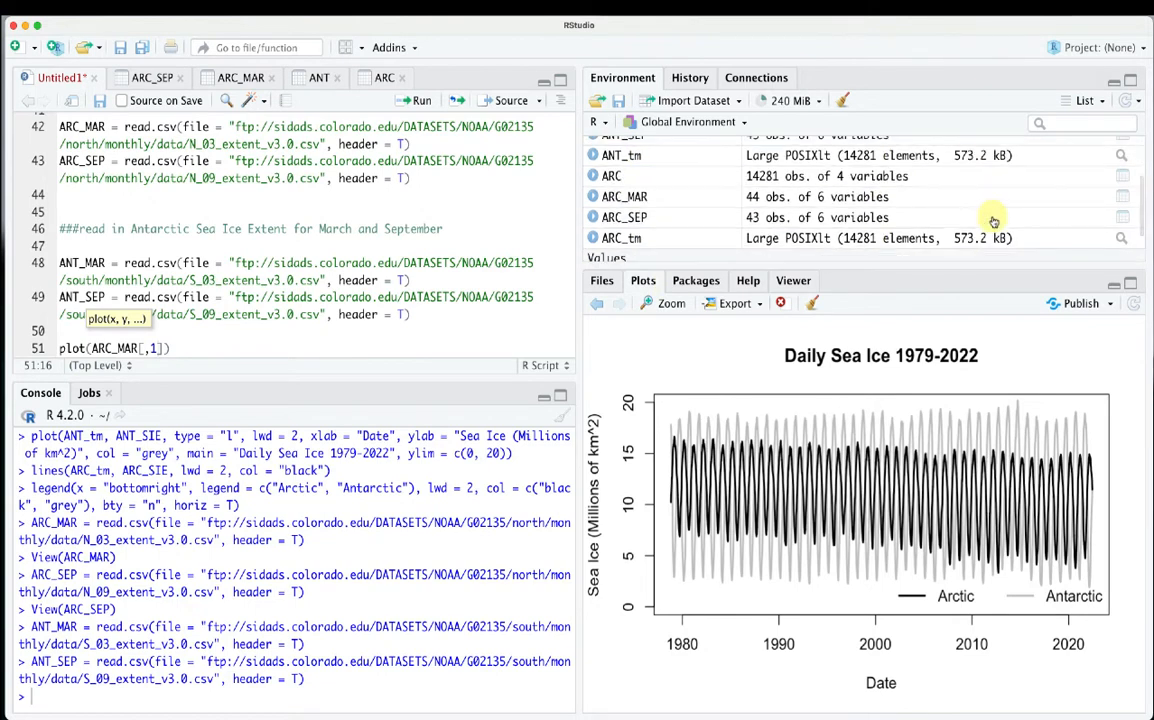
{"action": "left_click", "coordinate": [640, 198]}
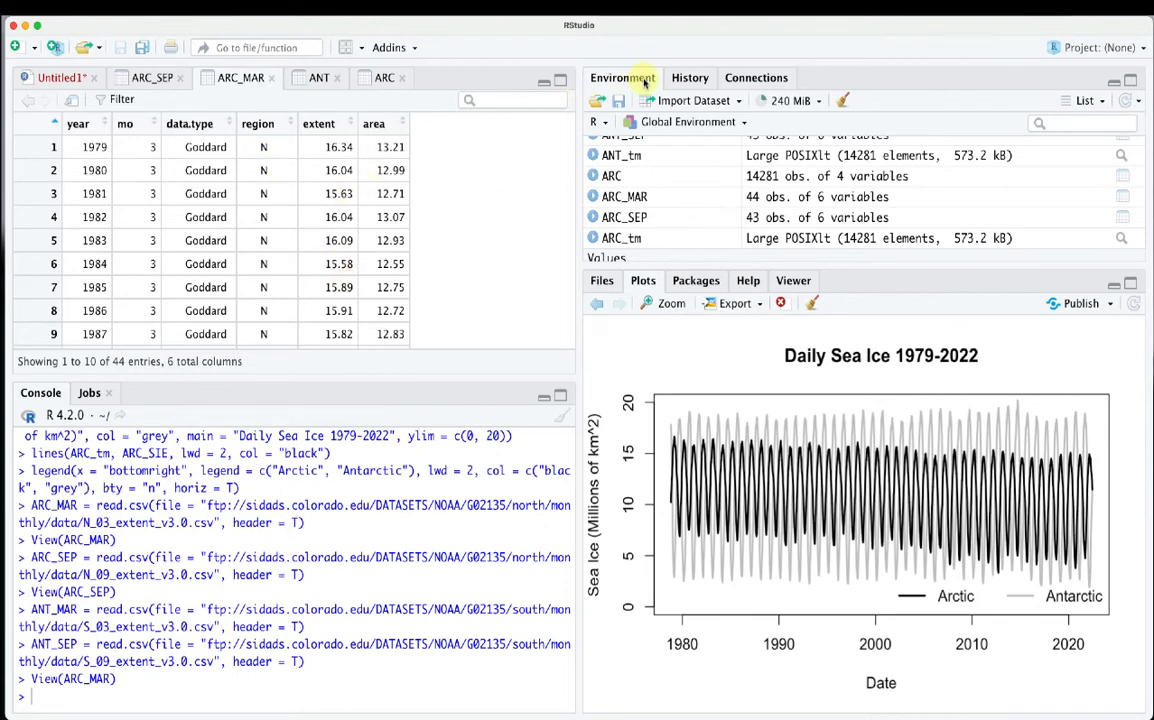
{"action": "left_click", "coordinate": [55, 77]}
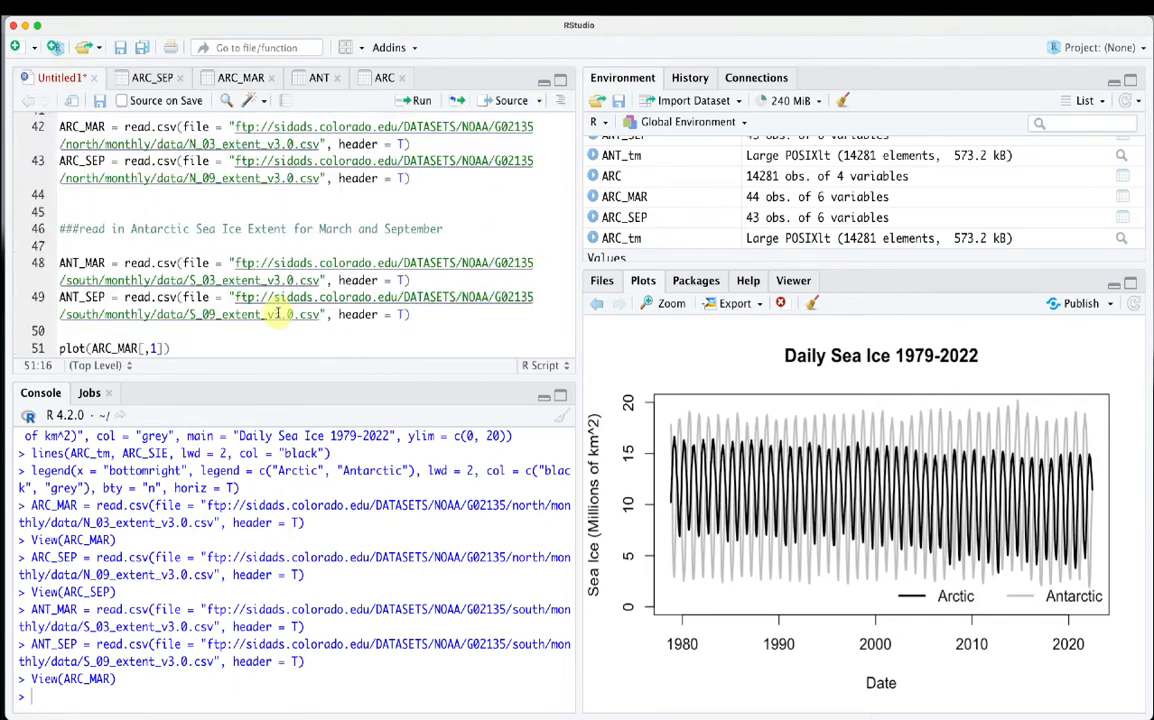
{"action": "type", "text": "]"}
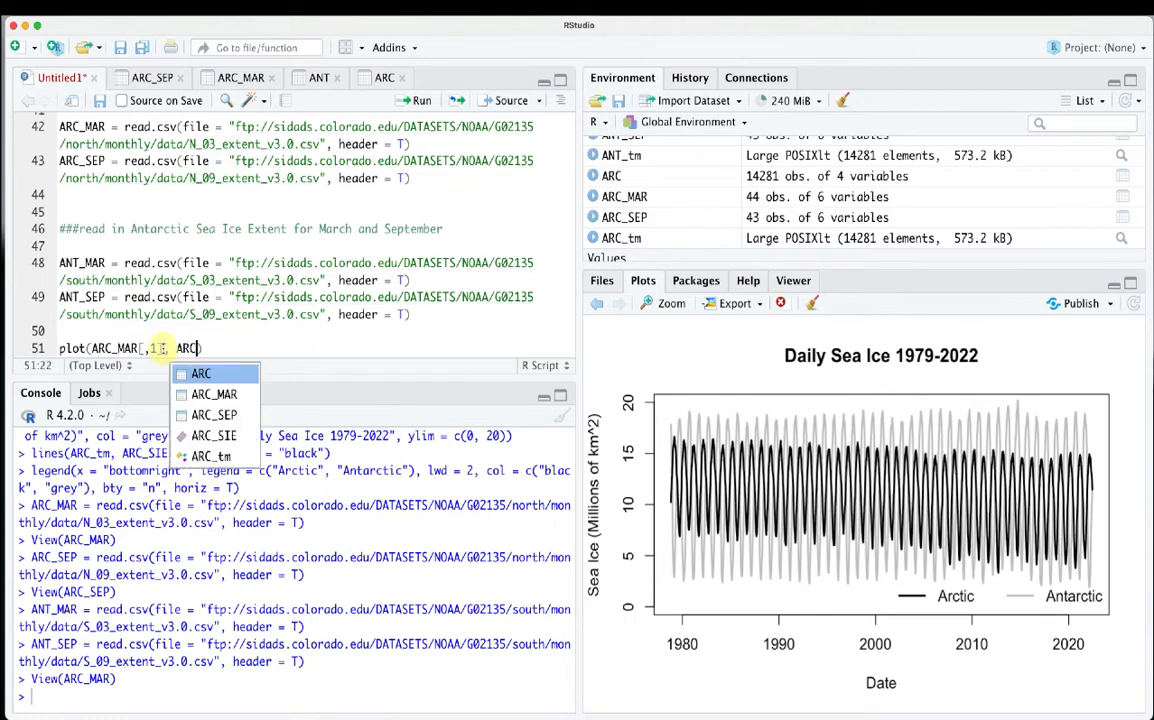
{"action": "type", "text": "_MAR[,5"}
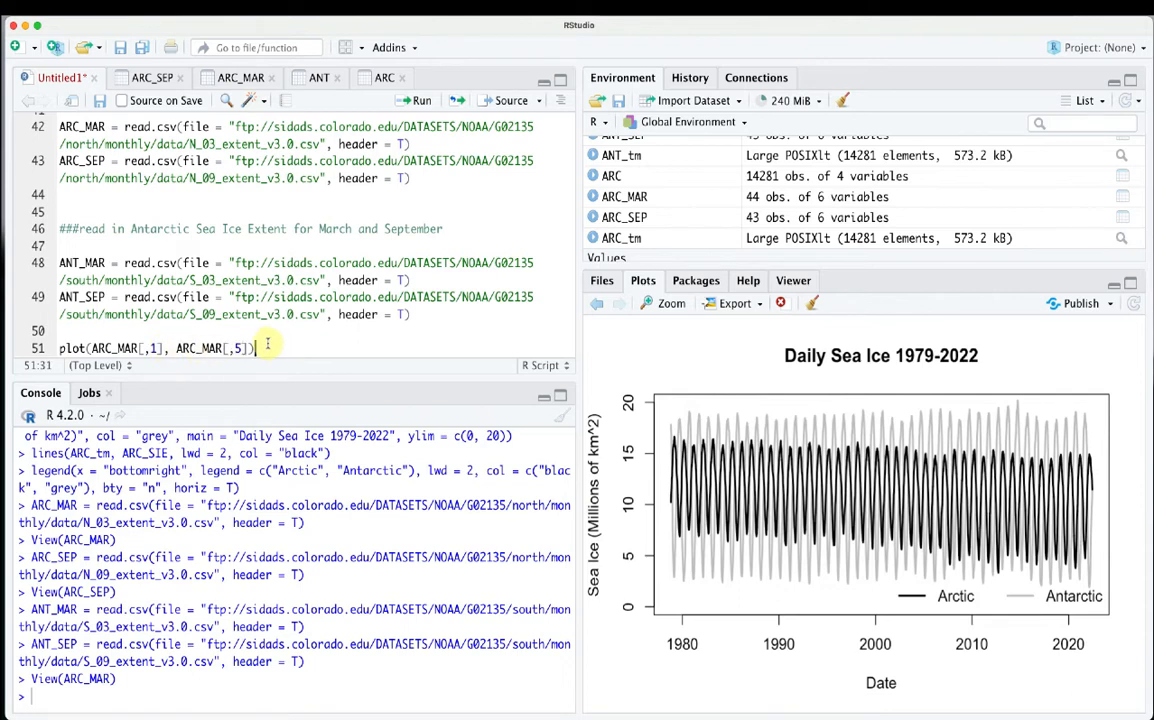
{"action": "left_click_drag", "start_coordinate": [262, 348], "coordinate": [52, 351]}
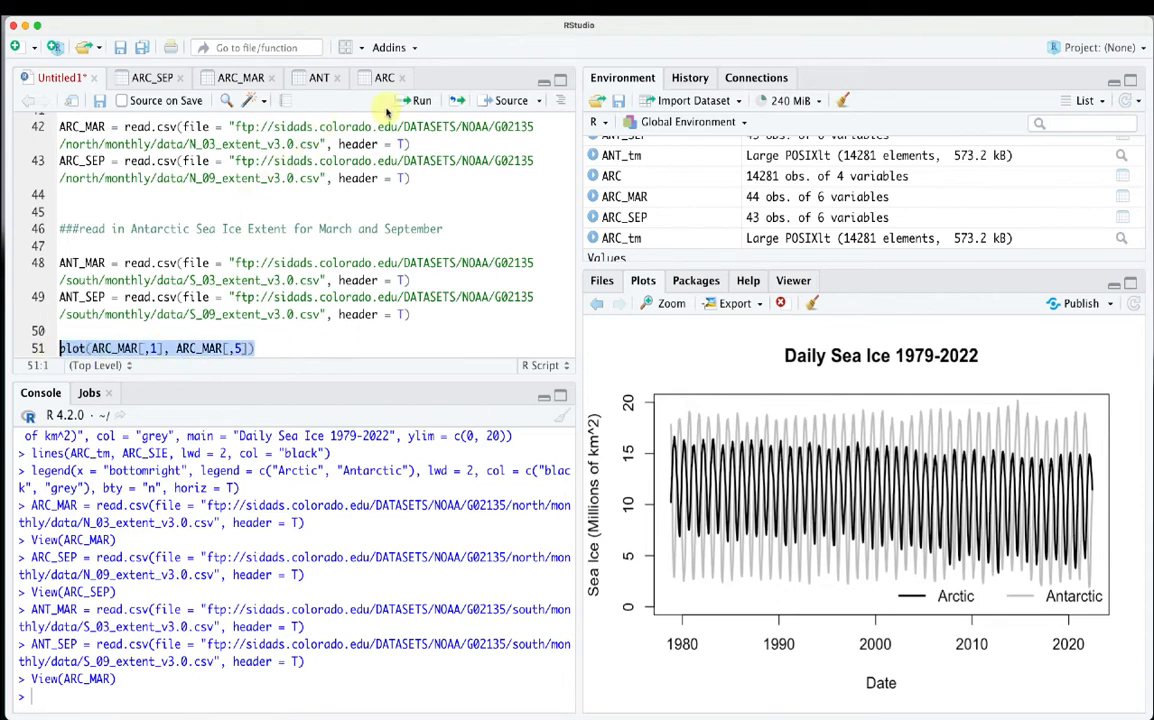
{"action": "left_click", "coordinate": [420, 100]}
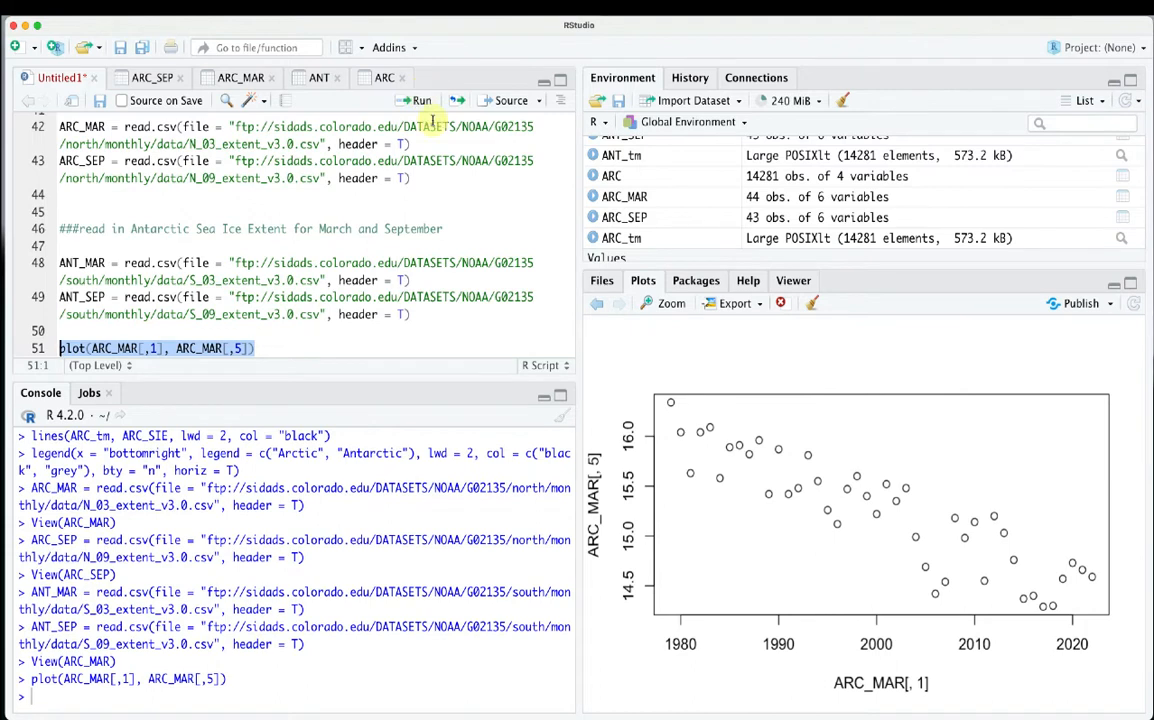
Add type = "o" and lwd = 2 to the ARC_MAR plot call on line 51
{"action": "left_click", "coordinate": [250, 348]}
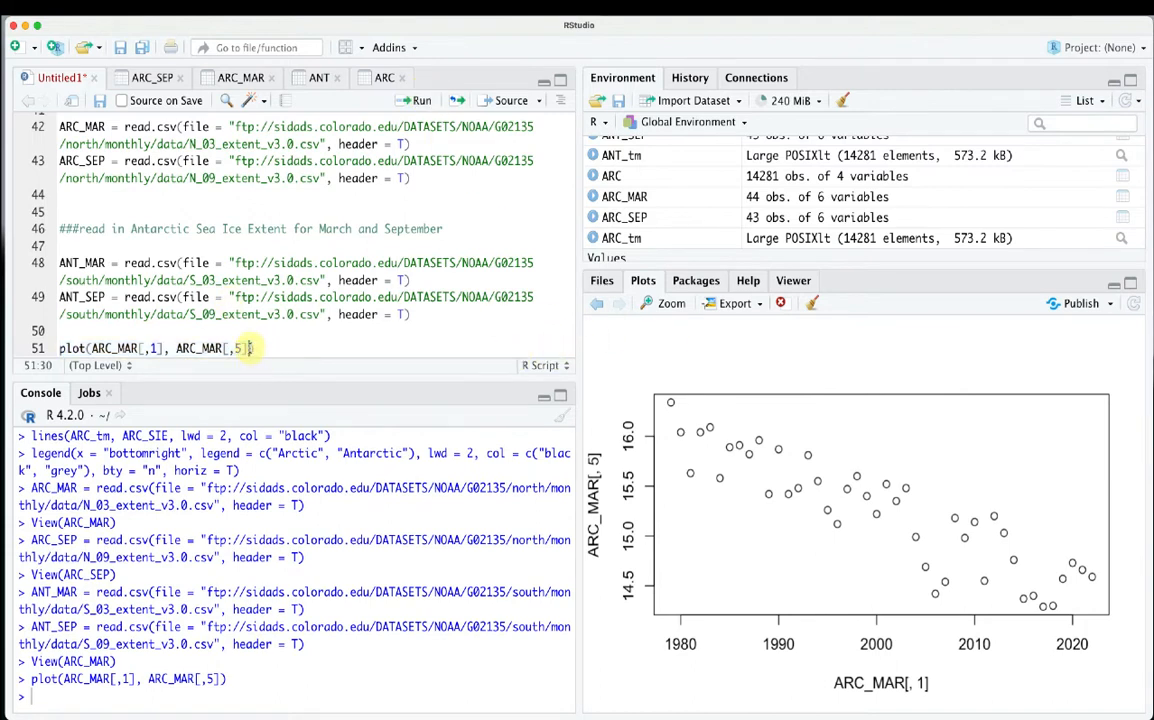
{"action": "type", "text": ", type = \"o\", lwd "}
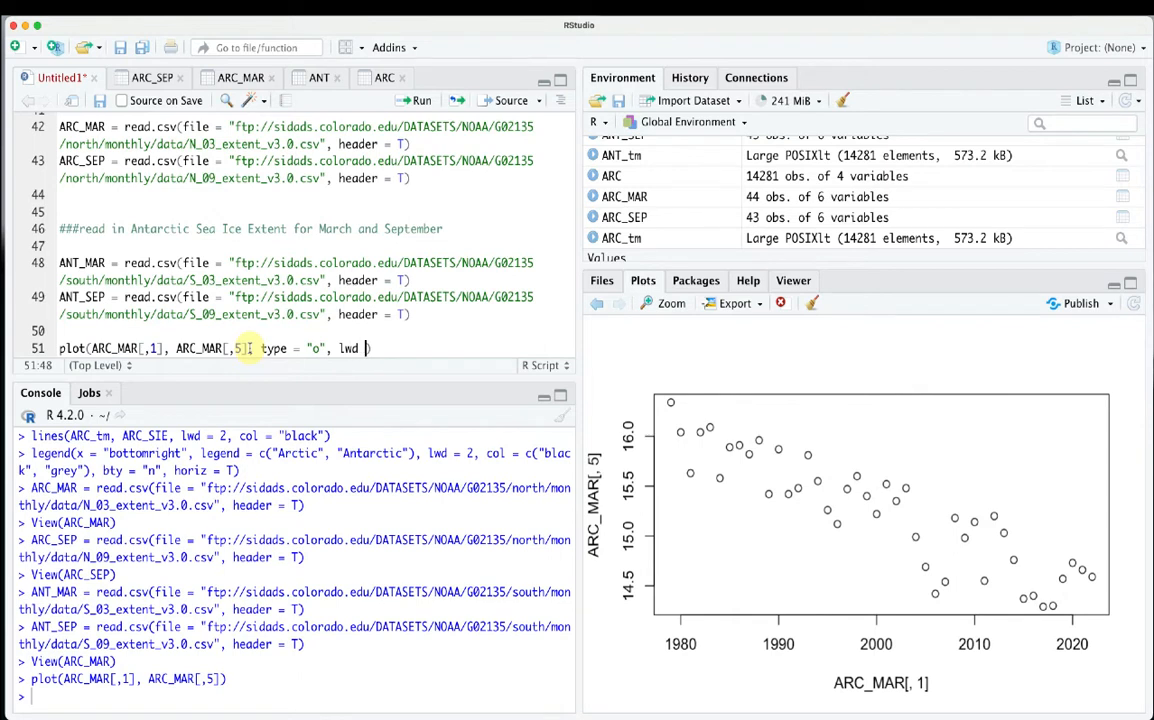
{"action": "type", "text": "= 2"}
{"action": "type", "text": ", "}
Add xlab = "Year" to the ARC_MAR plot call and start a ylab argument after it
{"action": "type", "text": "lab ="}
{"action": "key", "text": "BackSpace"}
{"action": "key", "text": "BackSpace"}
{"action": "key", "text": "BackSpace"}
{"action": "key", "text": "BackSpace"}
{"action": "key", "text": "BackSpace"}
{"action": "type", "text": "ylab"}
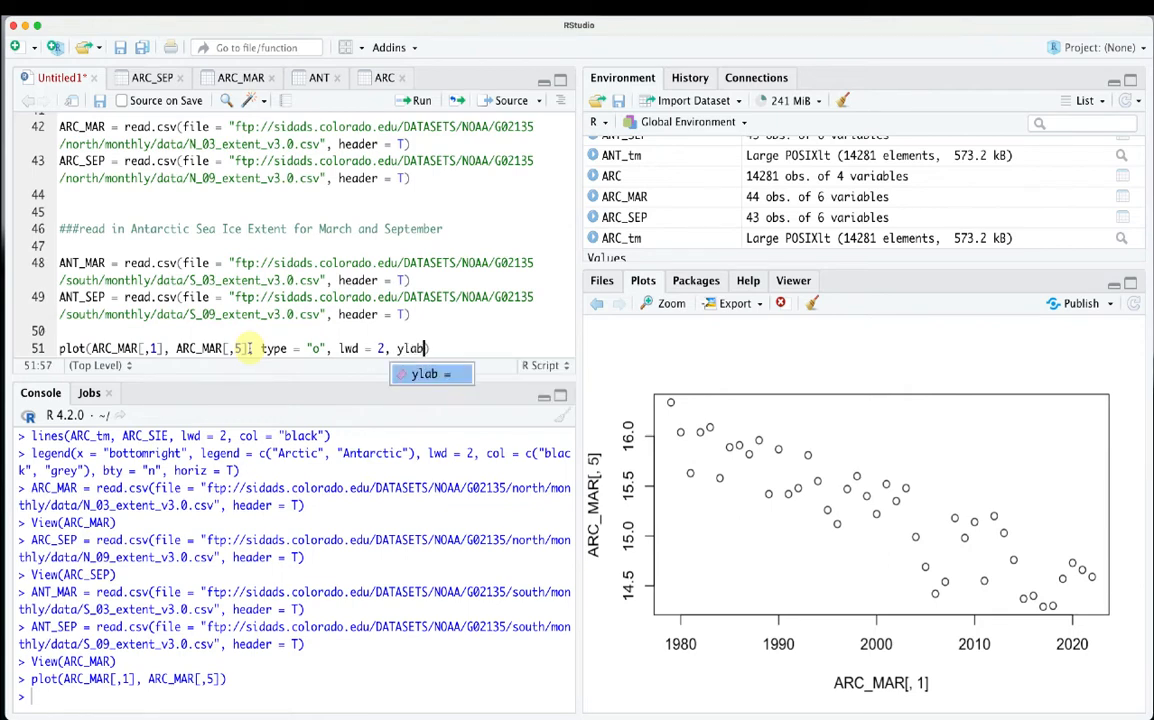
{"action": "type", "text": " ="}
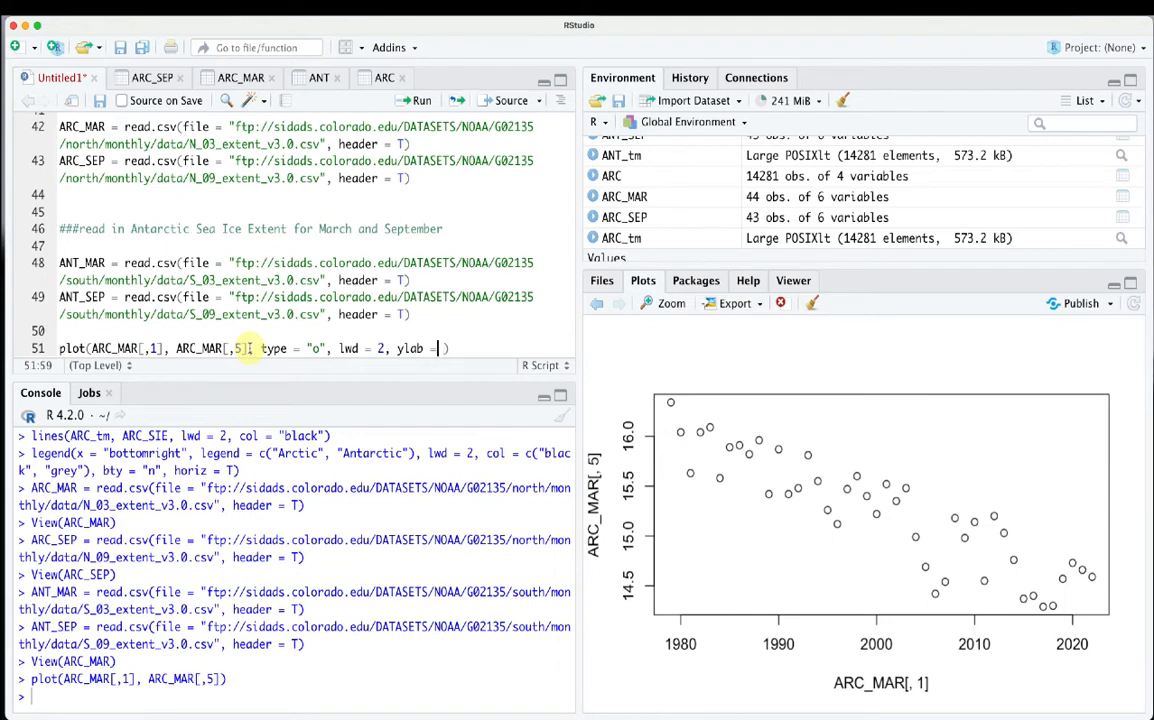
{"action": "key", "text": "Left"}
{"action": "key", "text": "Left"}
{"action": "key", "text": "Left"}
{"action": "key", "text": "Left"}
{"action": "key", "text": "Left"}
{"action": "key", "text": "Left"}
{"action": "key", "text": "Delete"}
{"action": "type", "text": "x"}
{"action": "key", "text": "Right"}
{"action": "key", "text": "Right"}
{"action": "key", "text": "Right"}
{"action": "key", "text": "Right"}
{"action": "key", "text": "Right"}
{"action": "key", "text": "Right"}
{"action": "type", "text": "\"Year\", ylab = "}
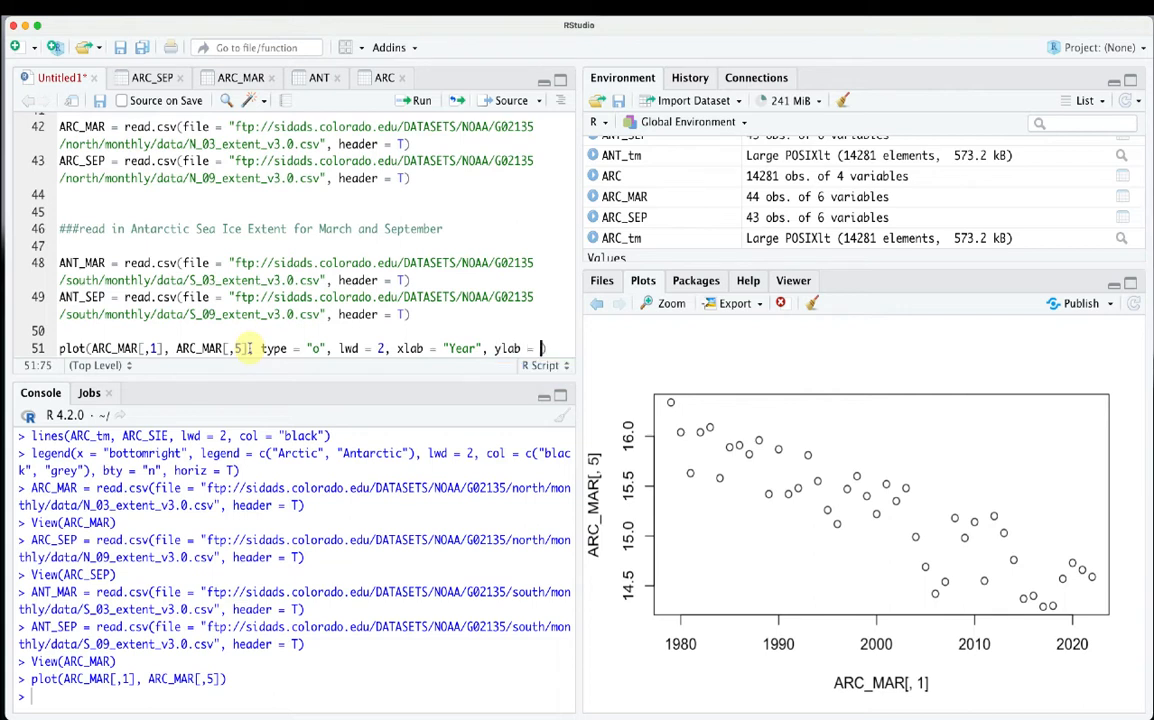
Enter "Arctic Sea Ice Extent (10^6 km^2" as the ylab text of the ARC_MAR plot call
{"action": "type", "text": "\"Arctic Sea Ice E"}
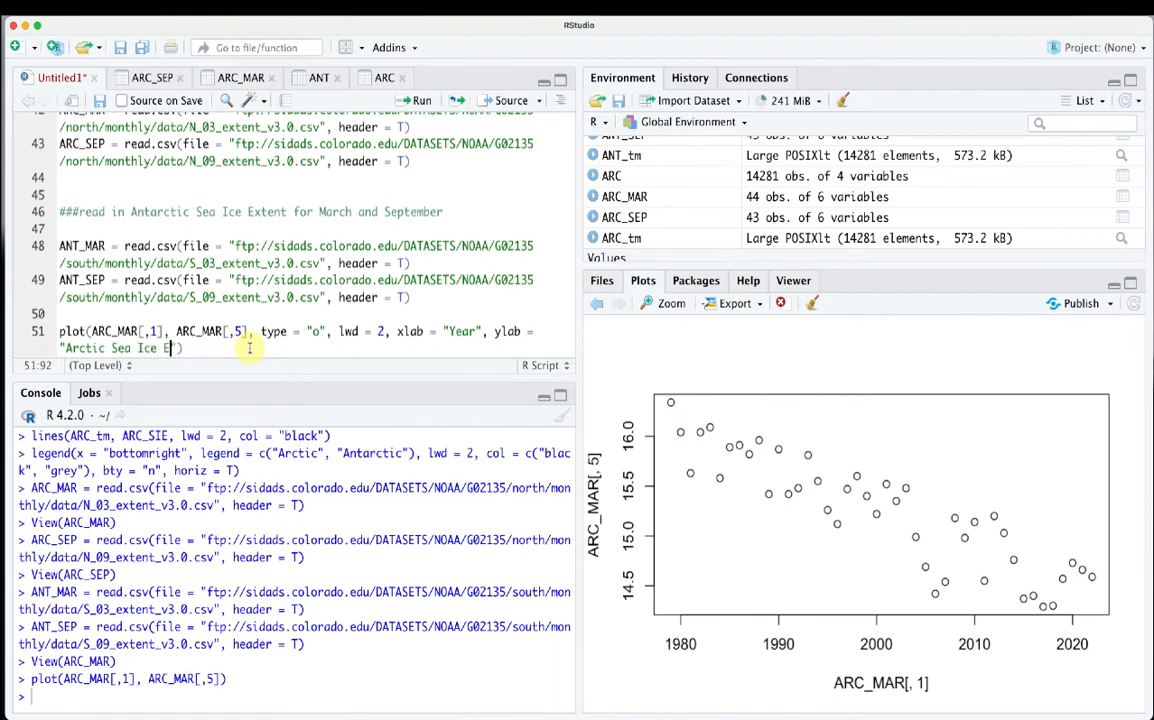
{"action": "type", "text": "xtent"}
{"action": "key", "text": "BackSpace"}
{"action": "key", "text": "BackSpace"}
{"action": "key", "text": "BackSpace"}
{"action": "key", "text": "BackSpace"}
{"action": "key", "text": "BackSpace"}
{"action": "key", "text": "BackSpace"}
{"action": "key", "text": "BackSpace"}
{"action": "key", "text": "BackSpace"}
{"action": "key", "text": "BackSpace"}
{"action": "key", "text": "BackSpace"}
{"action": "key", "text": "BackSpace"}
{"action": "type", "text": "IC"}
{"action": "key", "text": "BackSpace"}
{"action": "type", "text": "ce Extent (10^"}
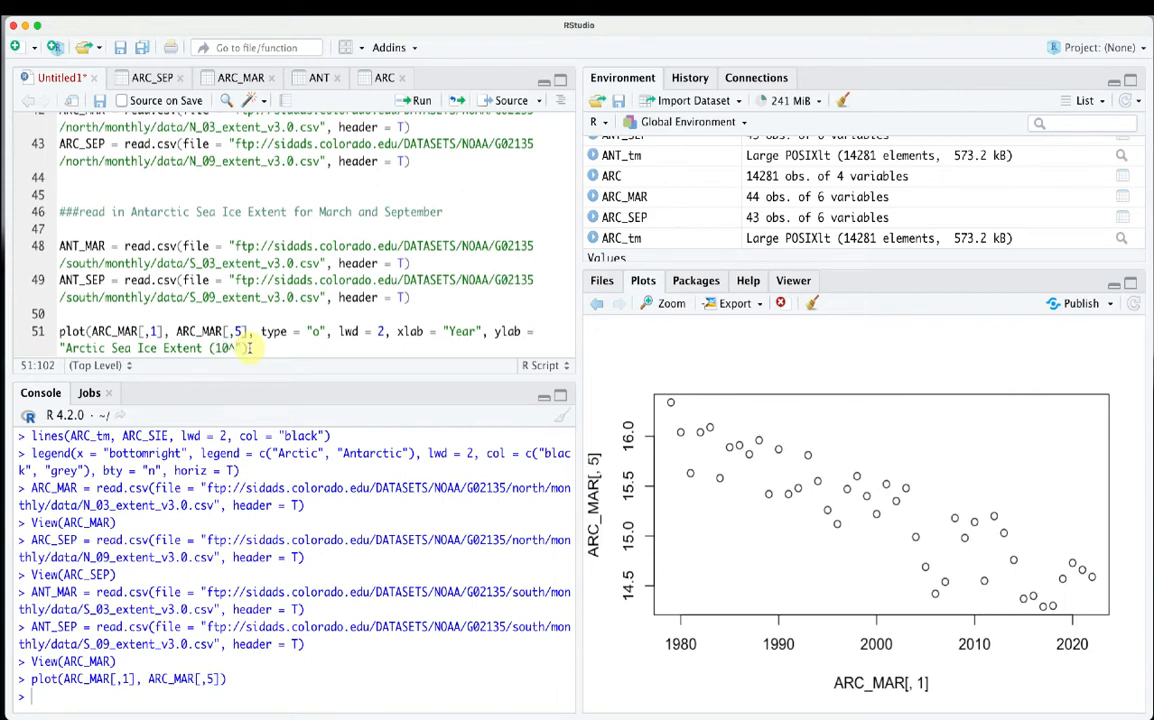
{"action": "type", "text": "6 km^2"}
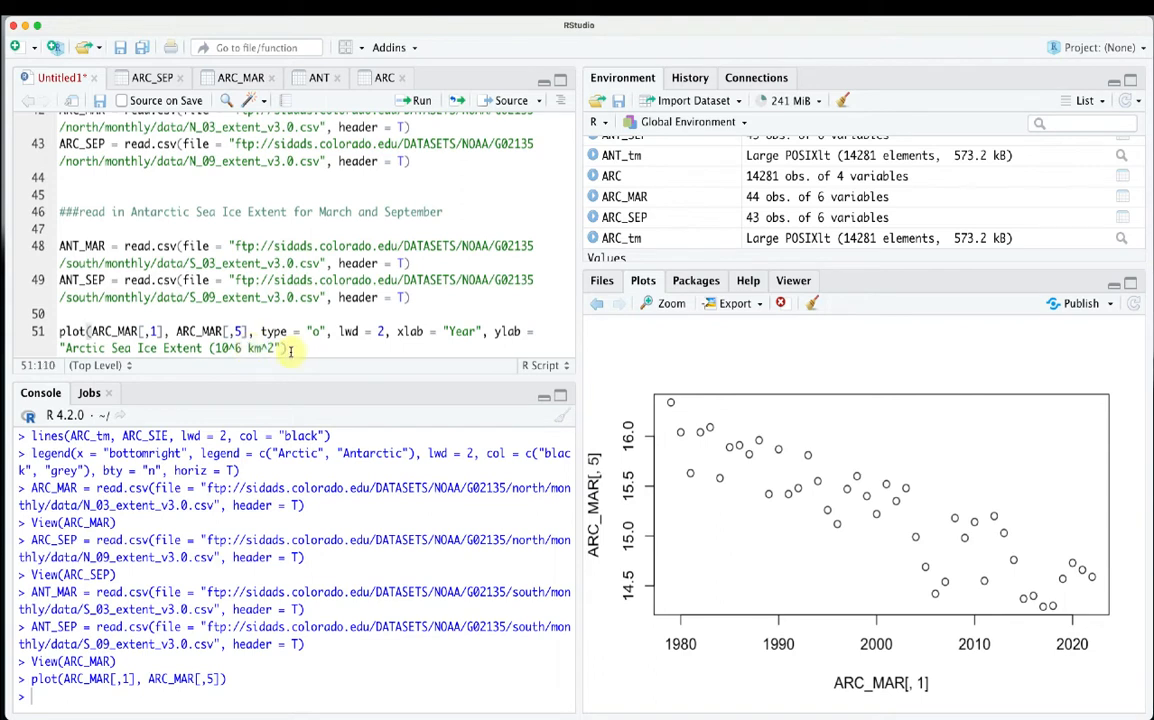
Select the whole ARC_MAR plot call on line 51 and run it
{"action": "left_click_drag", "start_coordinate": [284, 348], "coordinate": [216, 348]}
{"action": "left_click", "coordinate": [37, 333]}
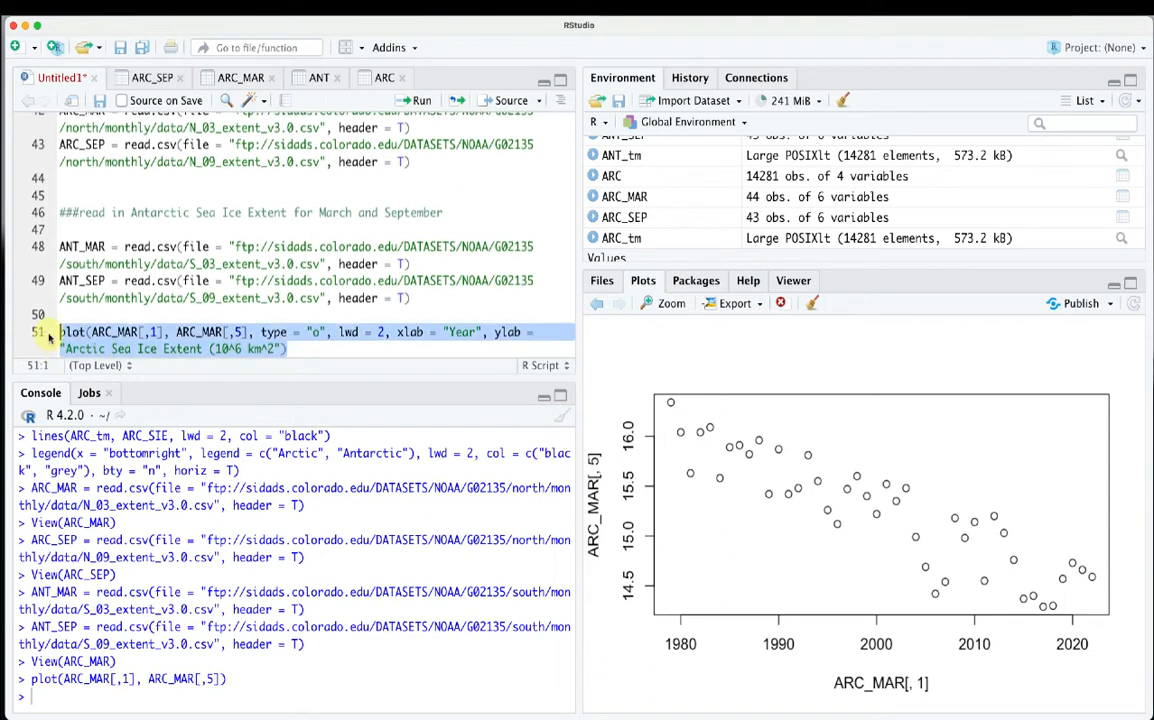
{"action": "left_click", "coordinate": [414, 100]}
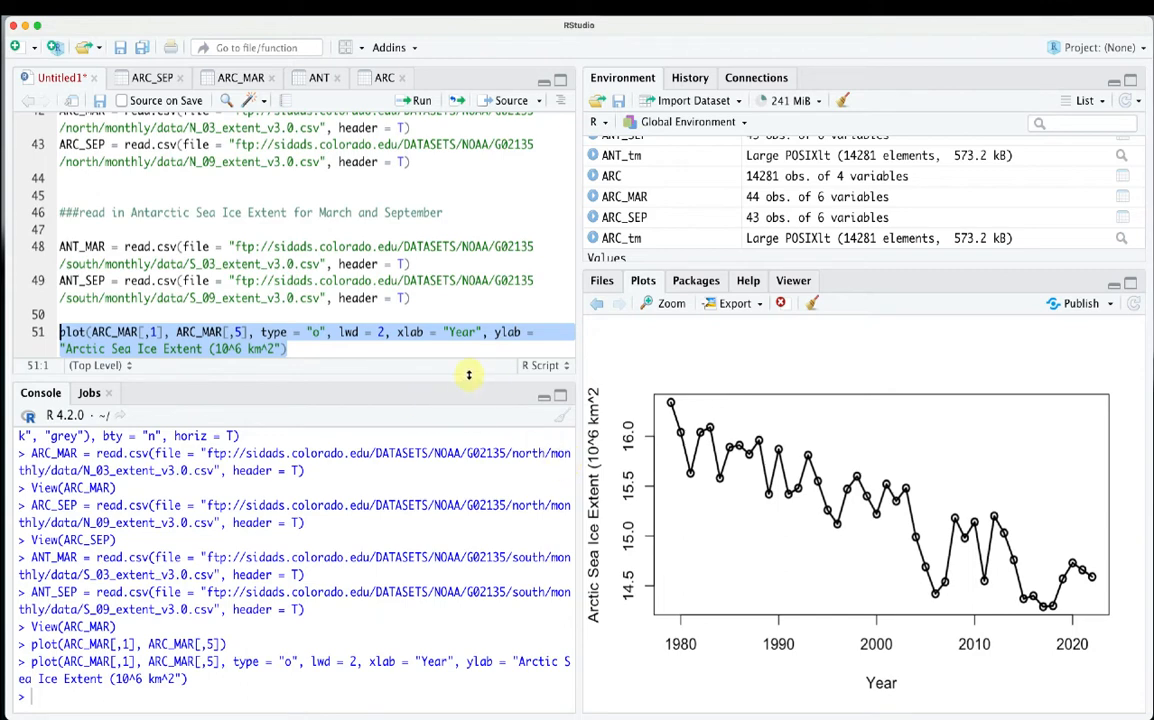
Put "March" in front of "Arctic" in the line 51 y-axis label and rerun the plot call
{"action": "left_click", "coordinate": [242, 349]}
{"action": "left_click", "coordinate": [64, 348]}
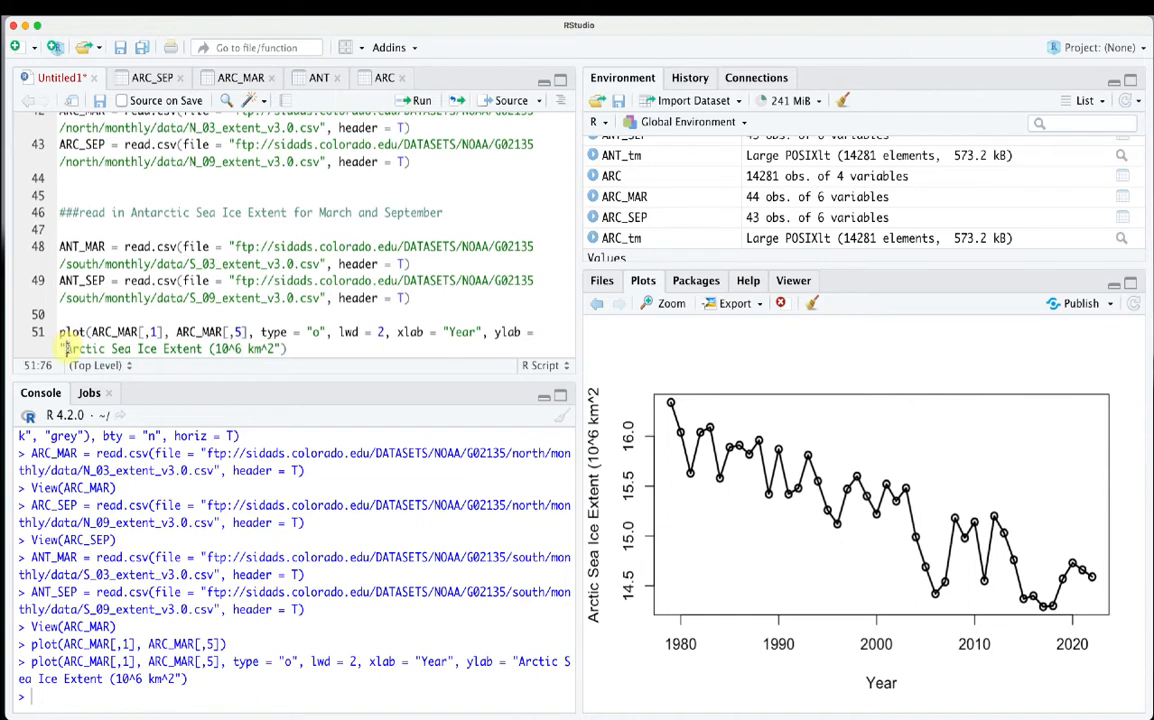
{"action": "type", "text": "March"}
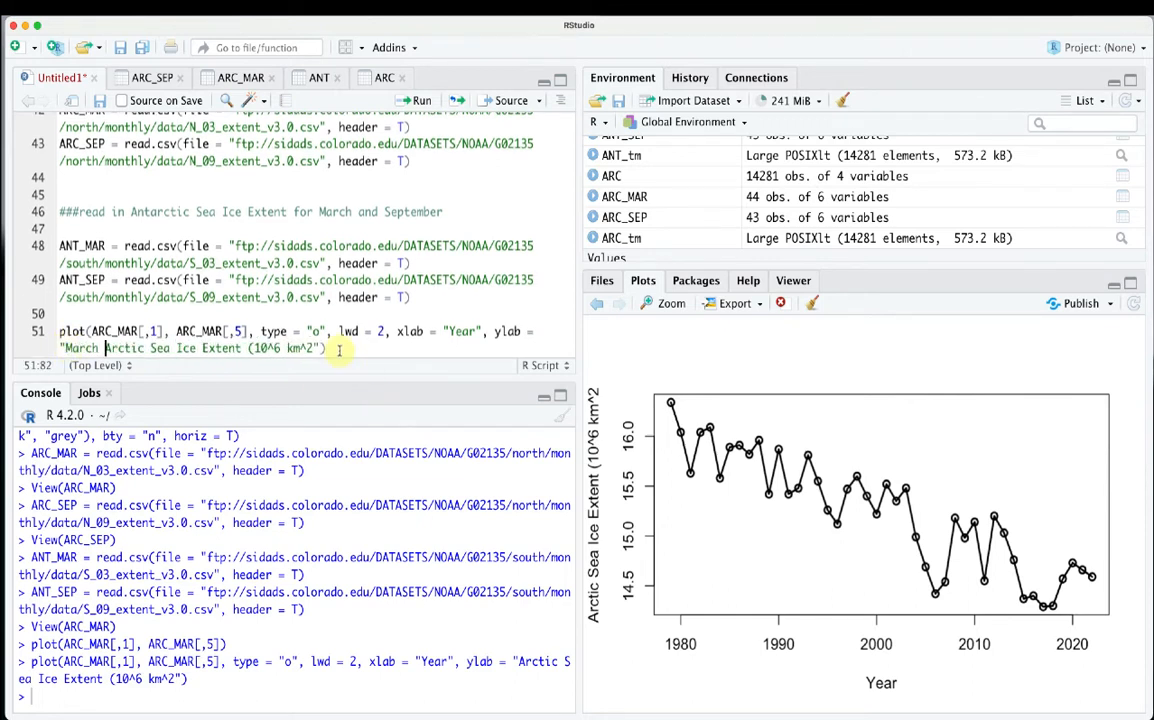
{"action": "left_click_drag", "start_coordinate": [330, 348], "coordinate": [60, 331]}
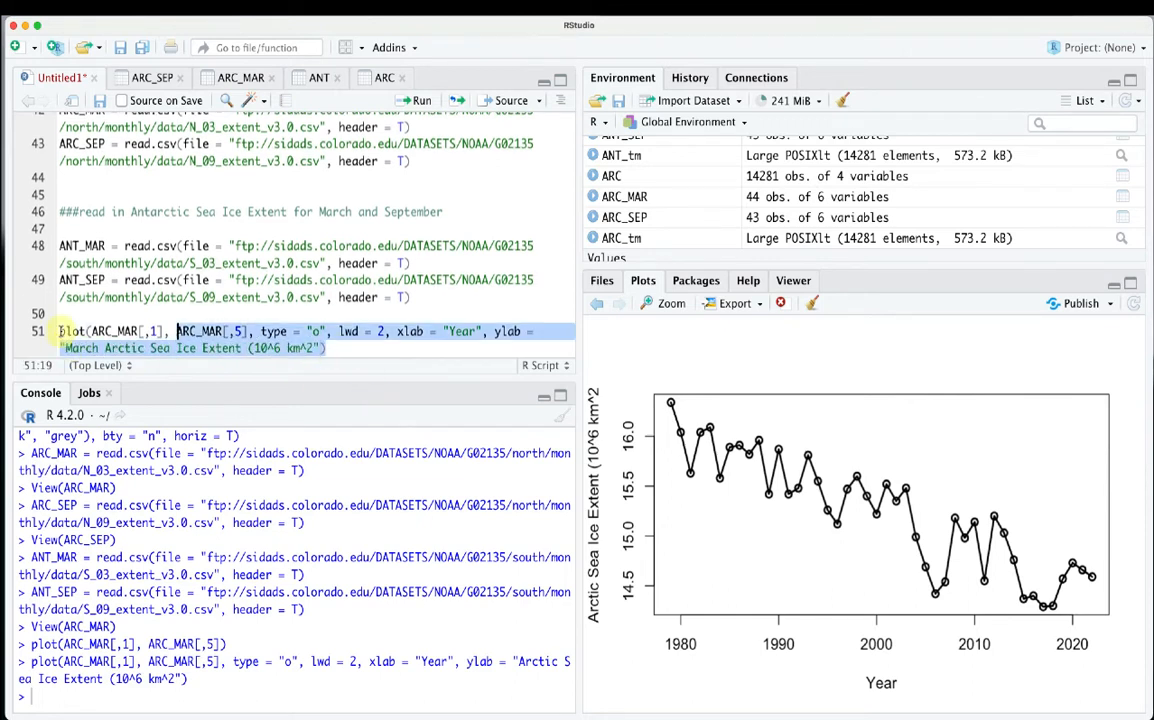
{"action": "left_click", "coordinate": [414, 101]}
Copy the ARC_MAR plot call from line 51 to line 53
{"action": "scroll", "coordinate": [335, 160], "scroll_direction": "down", "scroll_amount": 1}
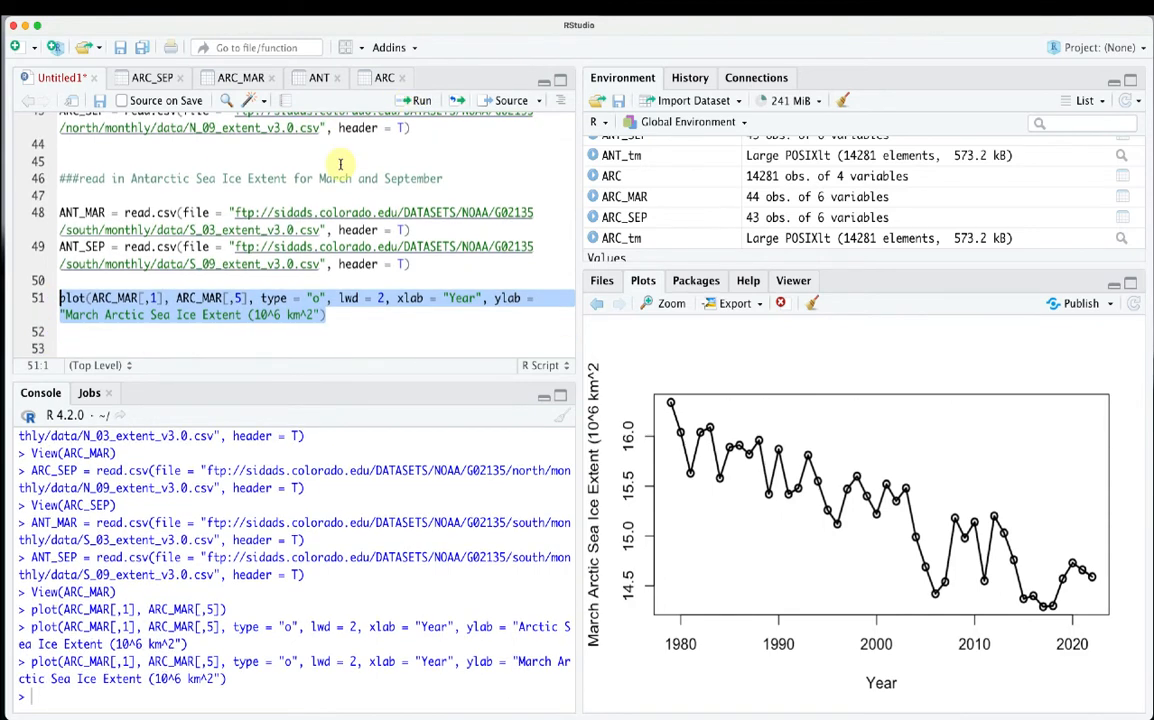
{"action": "left_click", "coordinate": [336, 312]}
{"action": "left_click_drag", "start_coordinate": [222, 300], "coordinate": [60, 299]}
{"action": "key", "text": "super+c"}
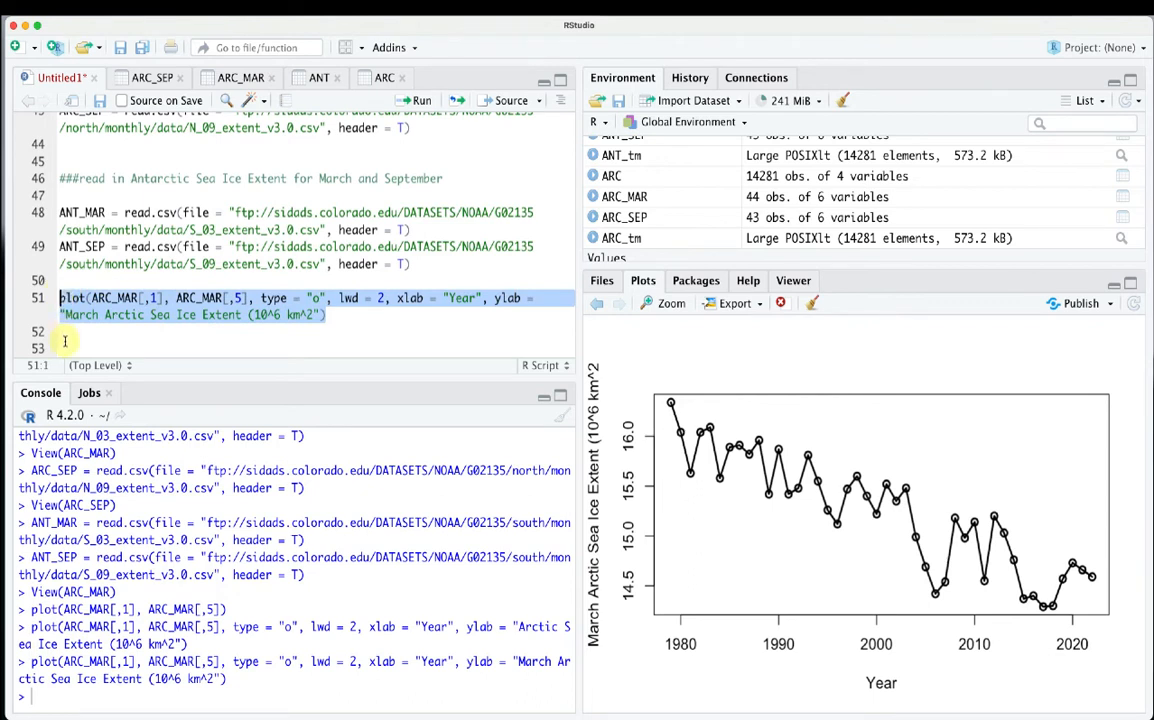
{"action": "left_click", "coordinate": [62, 348]}
{"action": "key", "text": "super+v"}
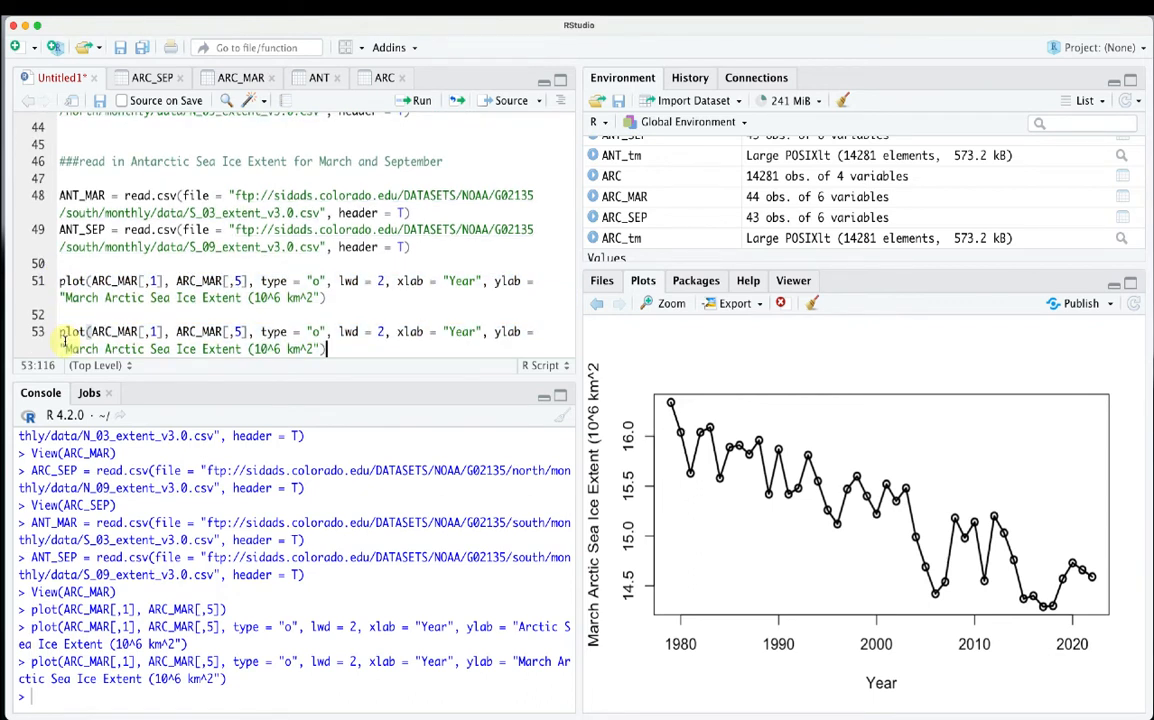
Change the x and y data in the line 53 plot call to ARC_SEP[,1] and ARC_SEP[,5]
{"action": "left_click", "coordinate": [135, 332]}
{"action": "key", "text": "BackSpace"}
{"action": "key", "text": "BackSpace"}
{"action": "key", "text": "BackSpace"}
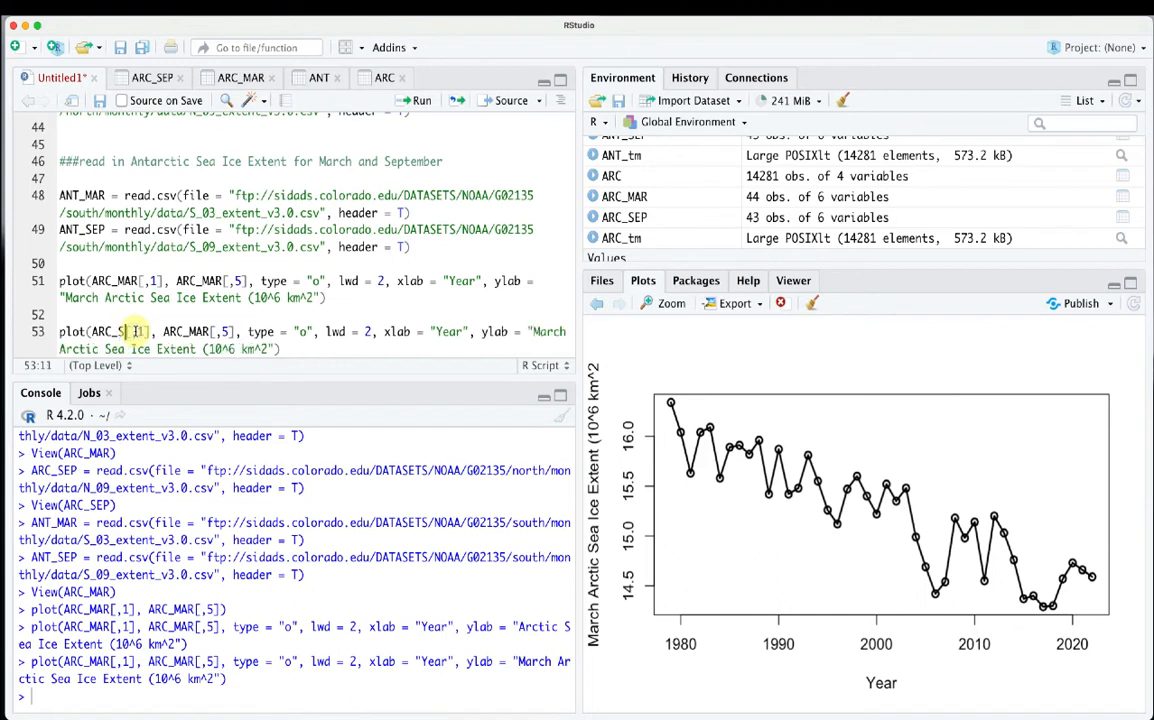
{"action": "type", "text": "SEP"}
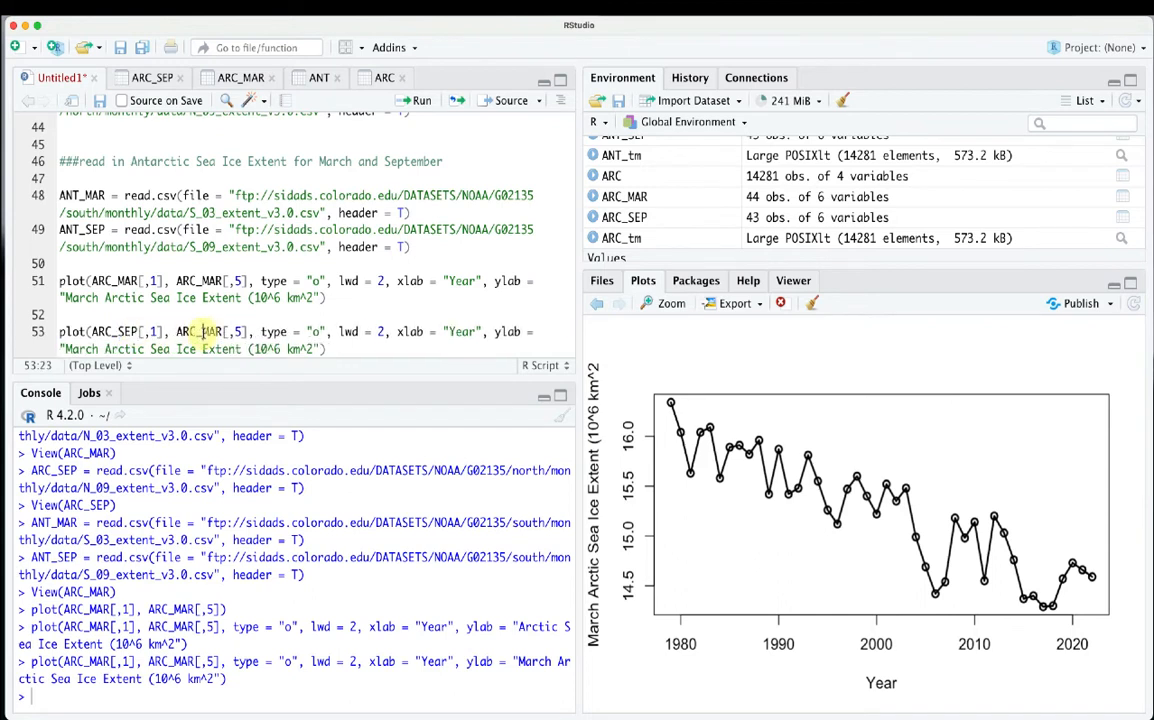
{"action": "left_click", "coordinate": [220, 332]}
{"action": "key", "text": "BackSpace"}
{"action": "key", "text": "BackSpace"}
{"action": "key", "text": "BackSpace"}
{"action": "type", "text": "SEP"}
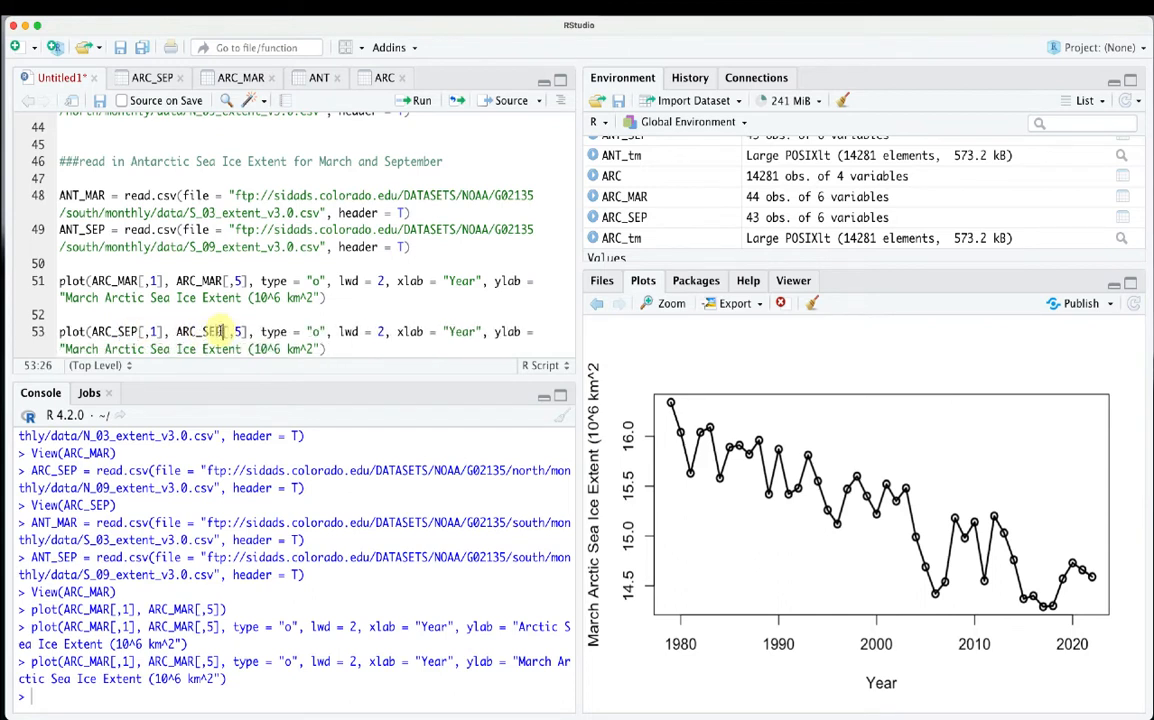
Replace "March" with "Sep" in the y-axis label of the ARC_SEP plot call and run it
{"action": "left_click_drag", "start_coordinate": [320, 350], "coordinate": [288, 350]}
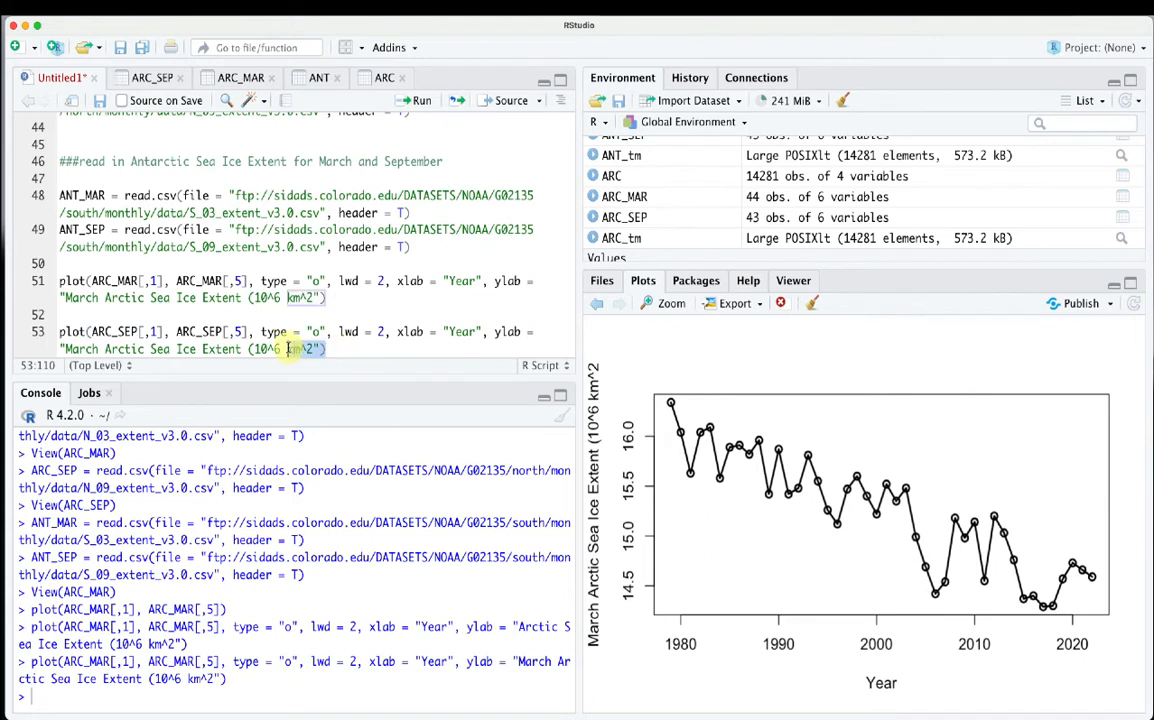
{"action": "left_click_drag", "start_coordinate": [100, 349], "coordinate": [67, 349]}
{"action": "type", "text": "Sep"}
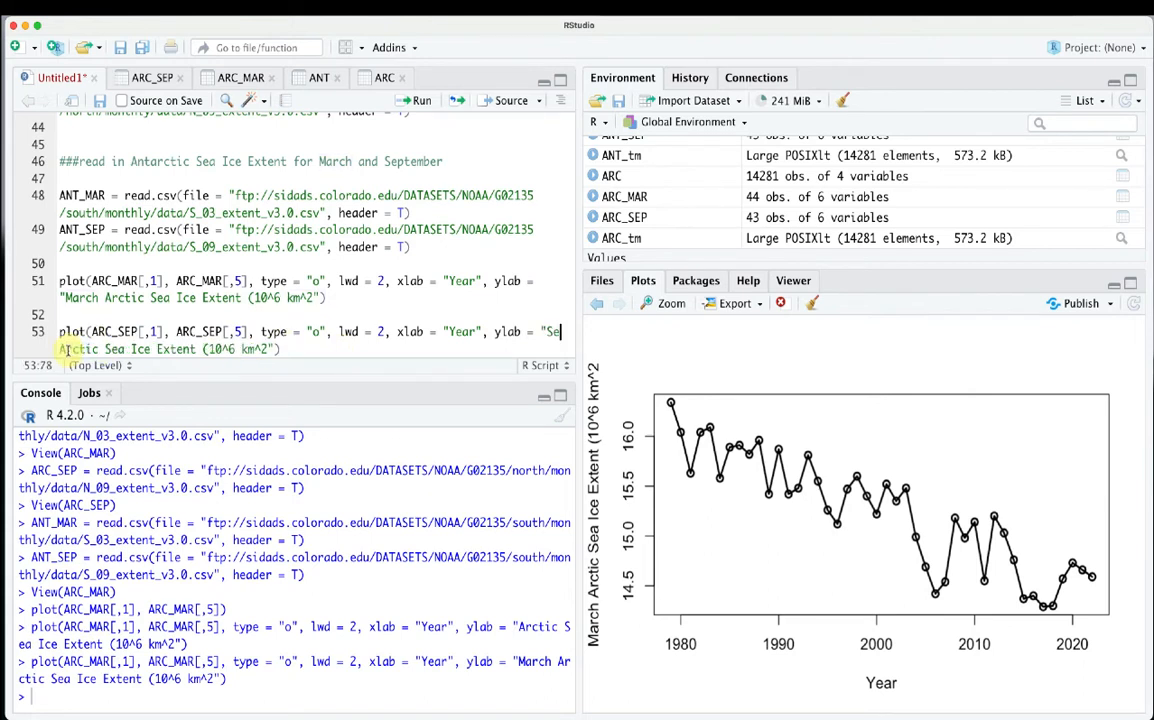
{"action": "left_click_drag", "start_coordinate": [299, 347], "coordinate": [55, 325]}
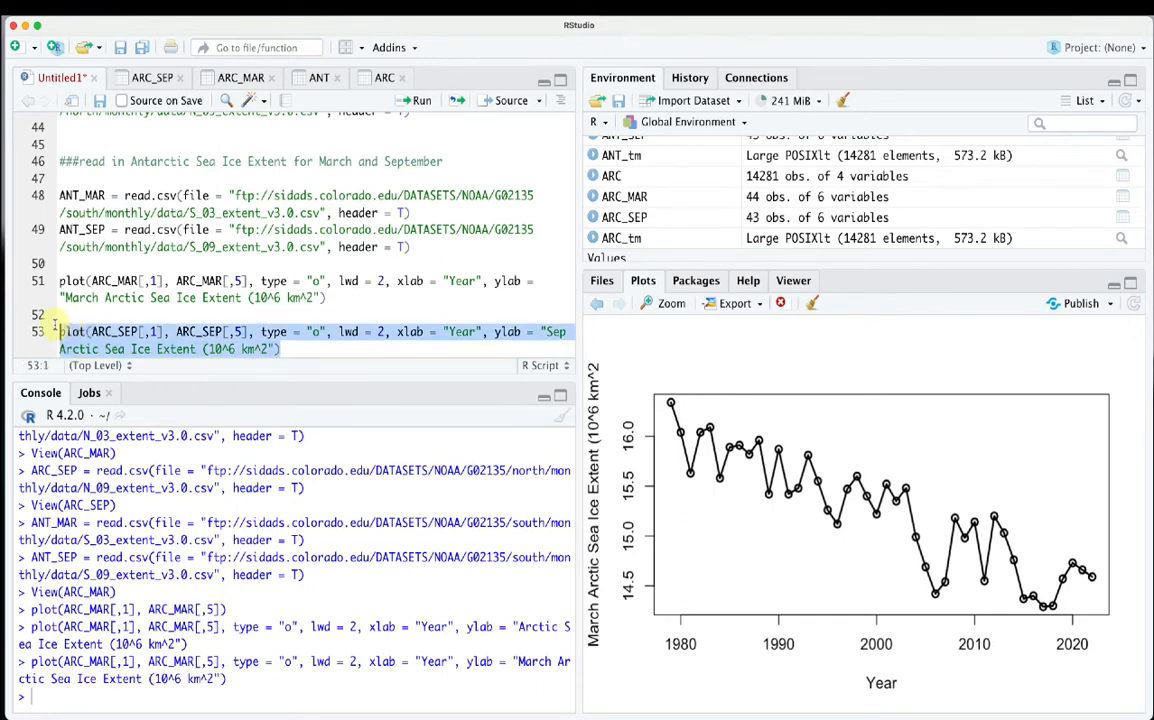
{"action": "left_click", "coordinate": [414, 101]}
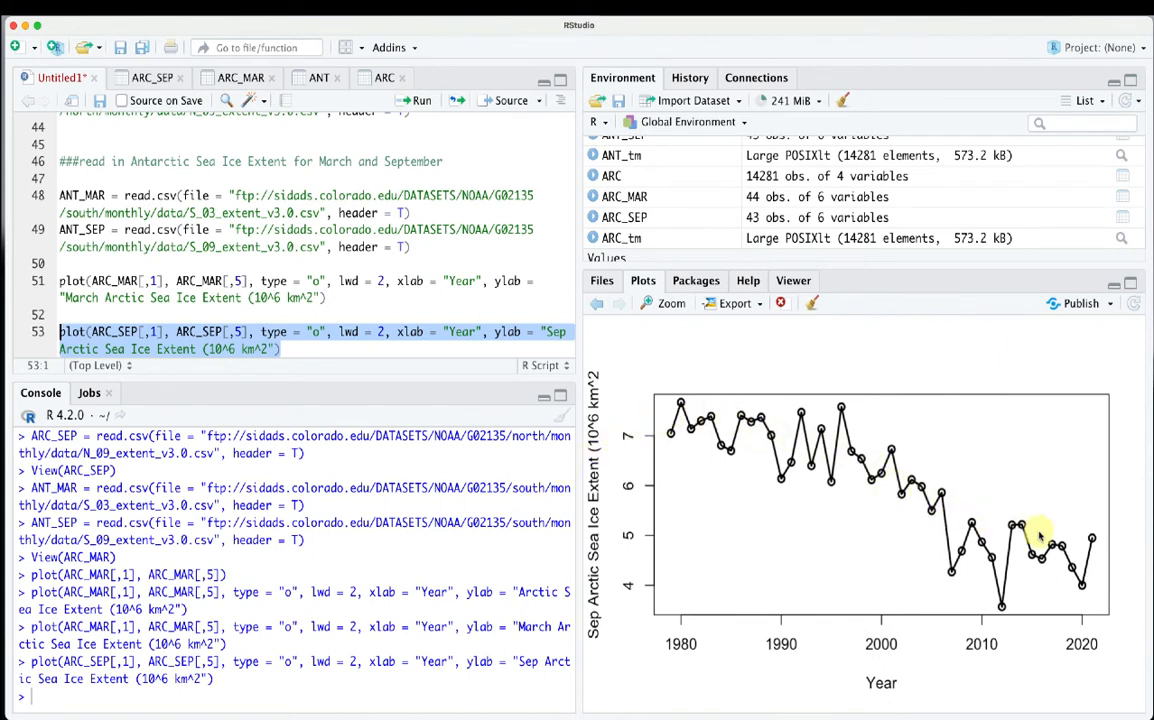
Place a copy of the March Arctic plot call on line 55, below the ARC_SEP plot call
{"action": "left_click", "coordinate": [301, 347]}
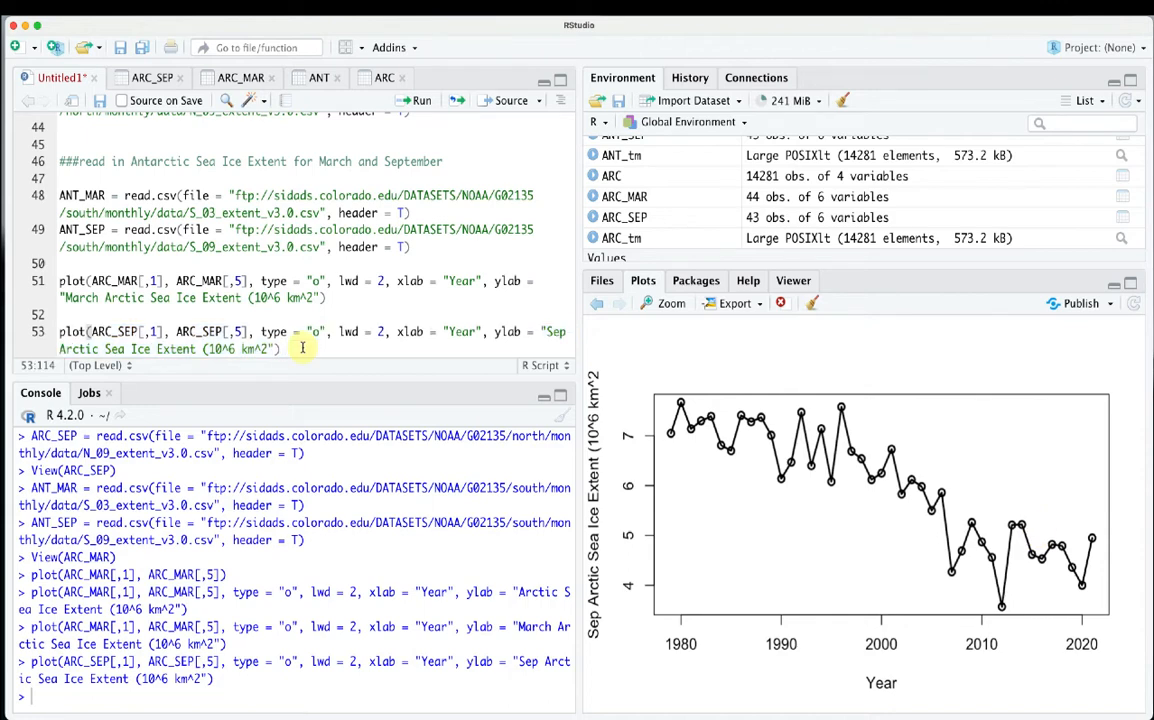
{"action": "key", "text": "Return"}
{"action": "key", "text": "Return"}
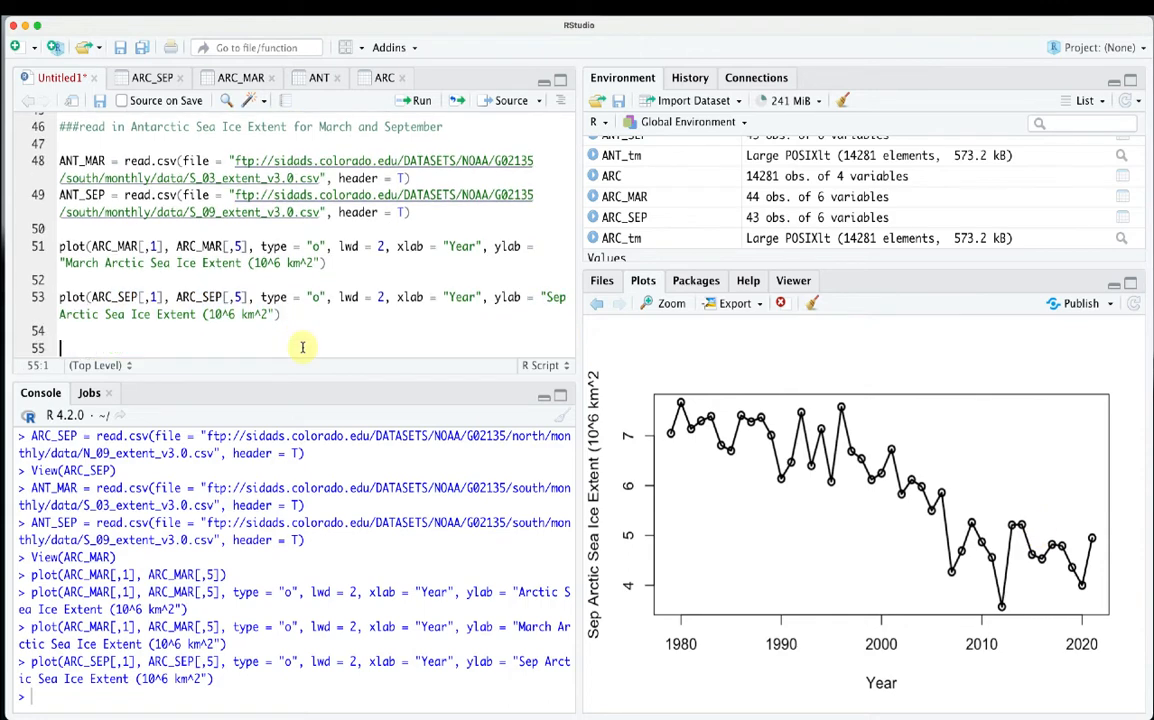
{"action": "scroll", "coordinate": [232, 315], "scroll_direction": "up", "scroll_amount": 1}
{"action": "scroll", "coordinate": [232, 315], "scroll_direction": "down", "scroll_amount": 1}
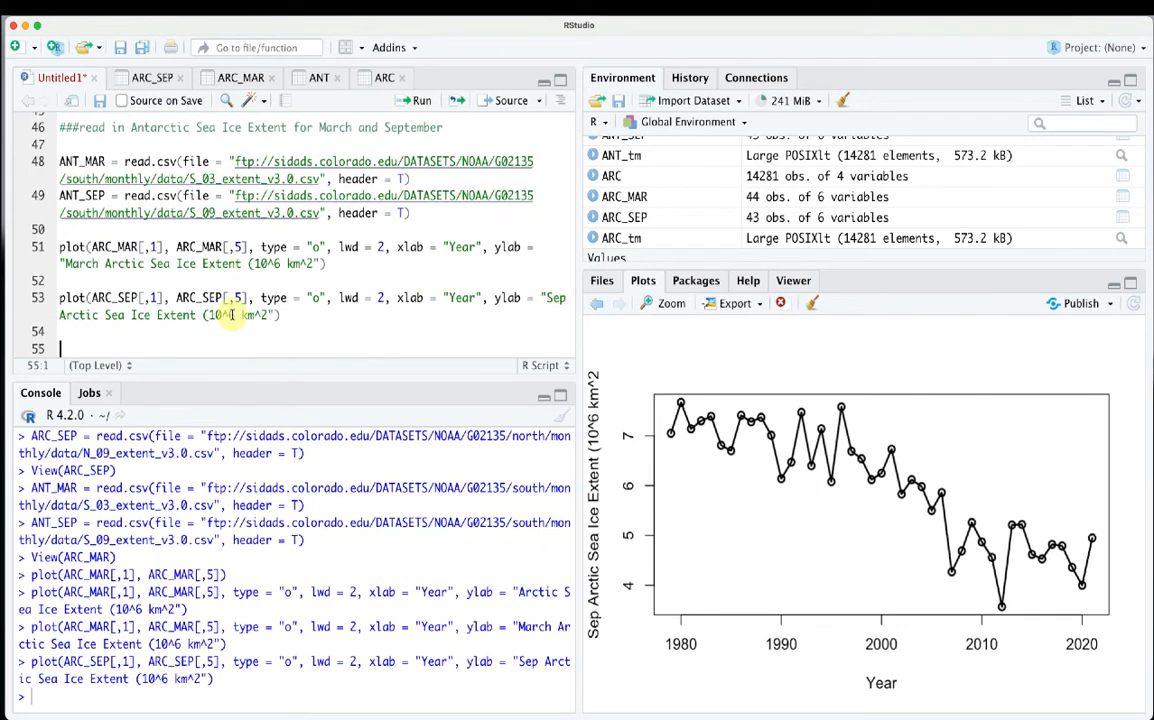
{"action": "left_click_drag", "start_coordinate": [59, 246], "coordinate": [290, 245]}
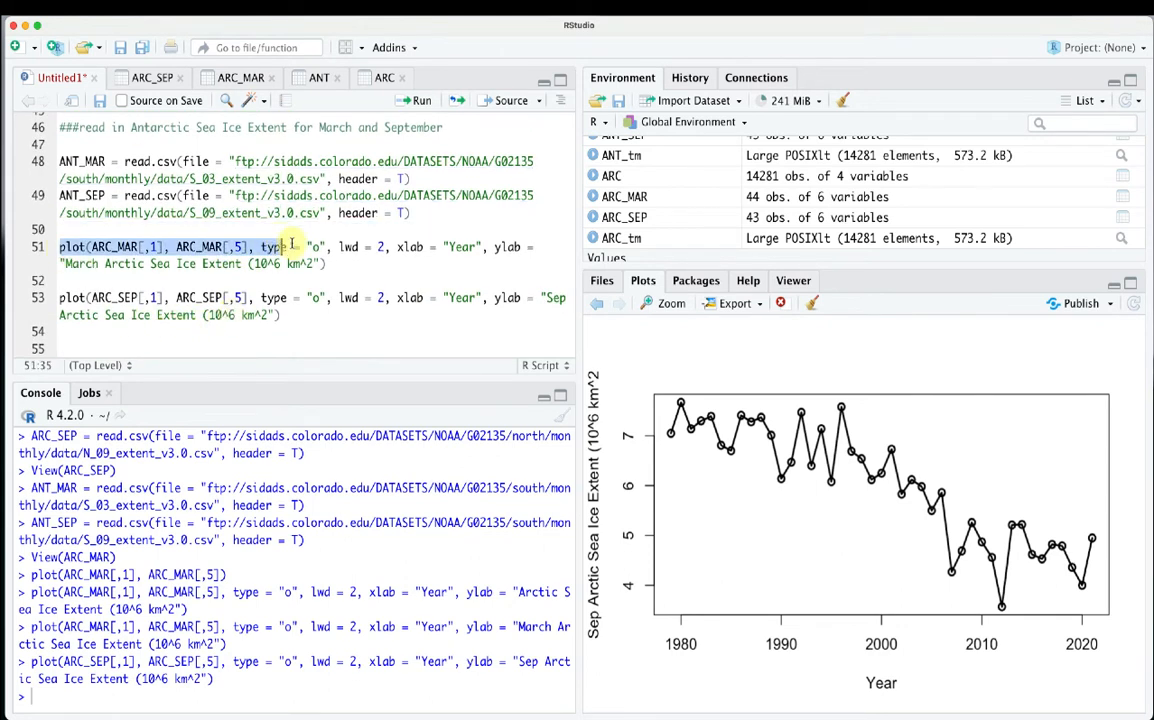
{"action": "triple_click", "coordinate": [288, 245]}
{"action": "left_click", "coordinate": [89, 341]}
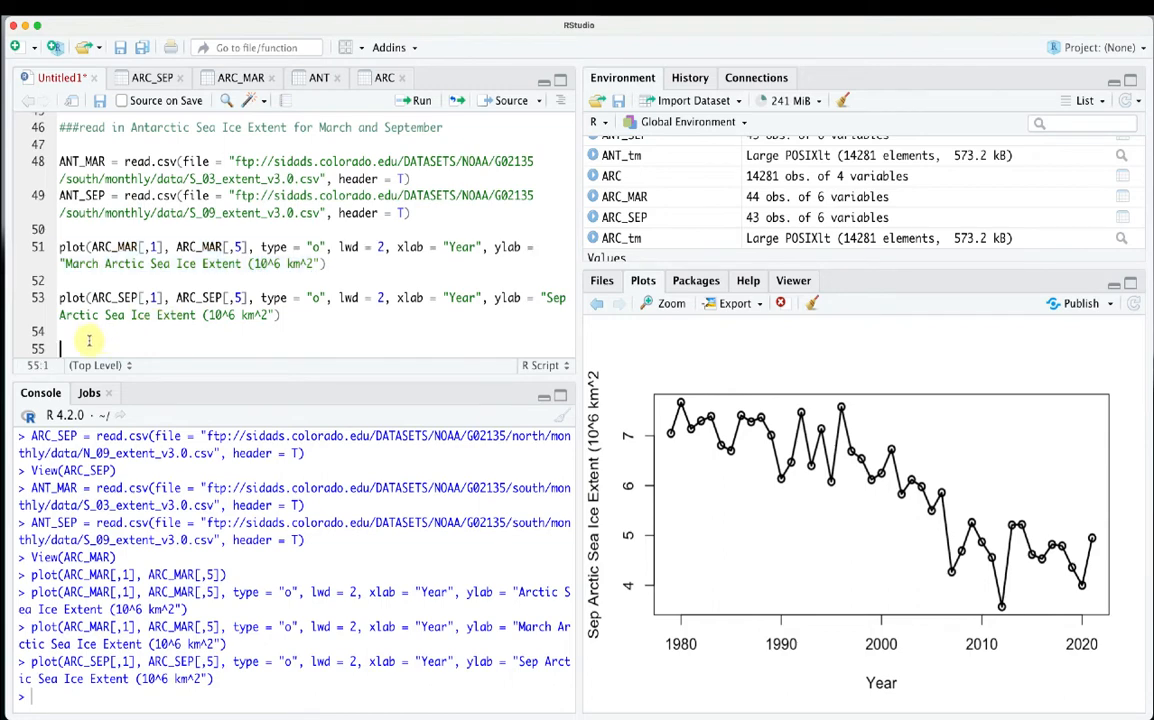
{"action": "type", "text": "plot(ARC_MAR[,1], ARC_MAR[,5], type = \"o\", lwd = 2, xlab = \"Year\", ylab = \"March Arctic Sea Ice Extent (10^6 km^2\")"}
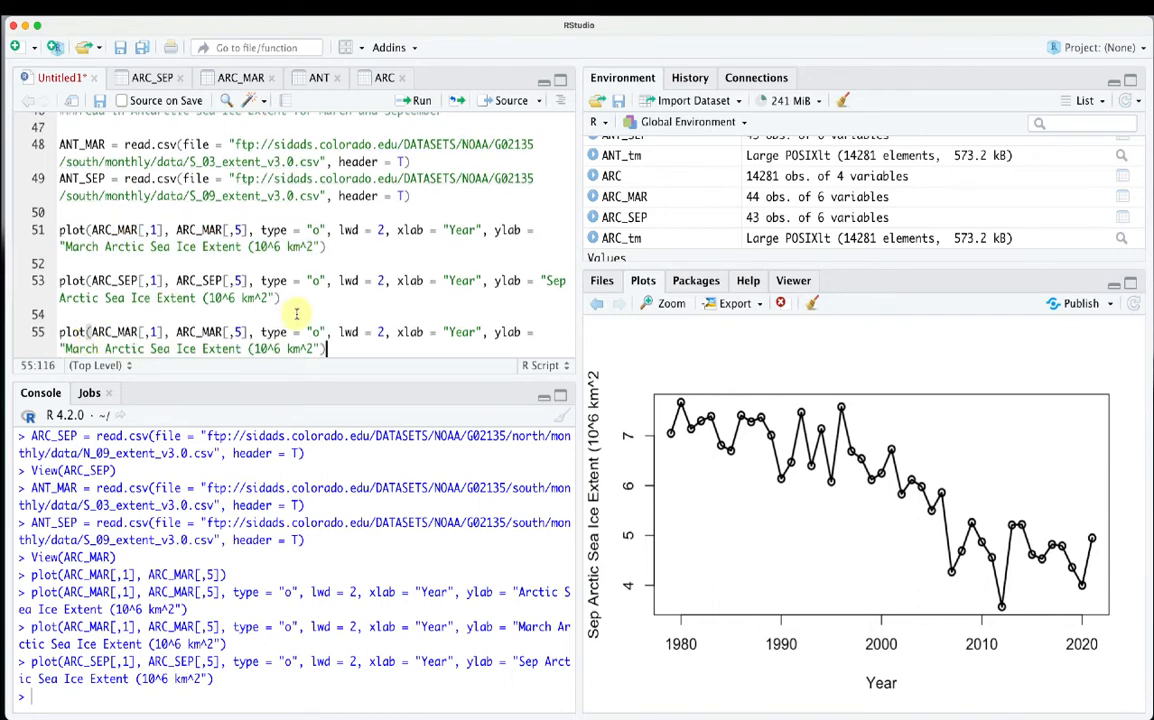
Add points(ARC_SEP[,1], ARC_SEP[,5], type = "o", lwd = 2) on line 56, reusing the arguments from the ARC_SEP plot call
{"action": "key", "text": "Return"}
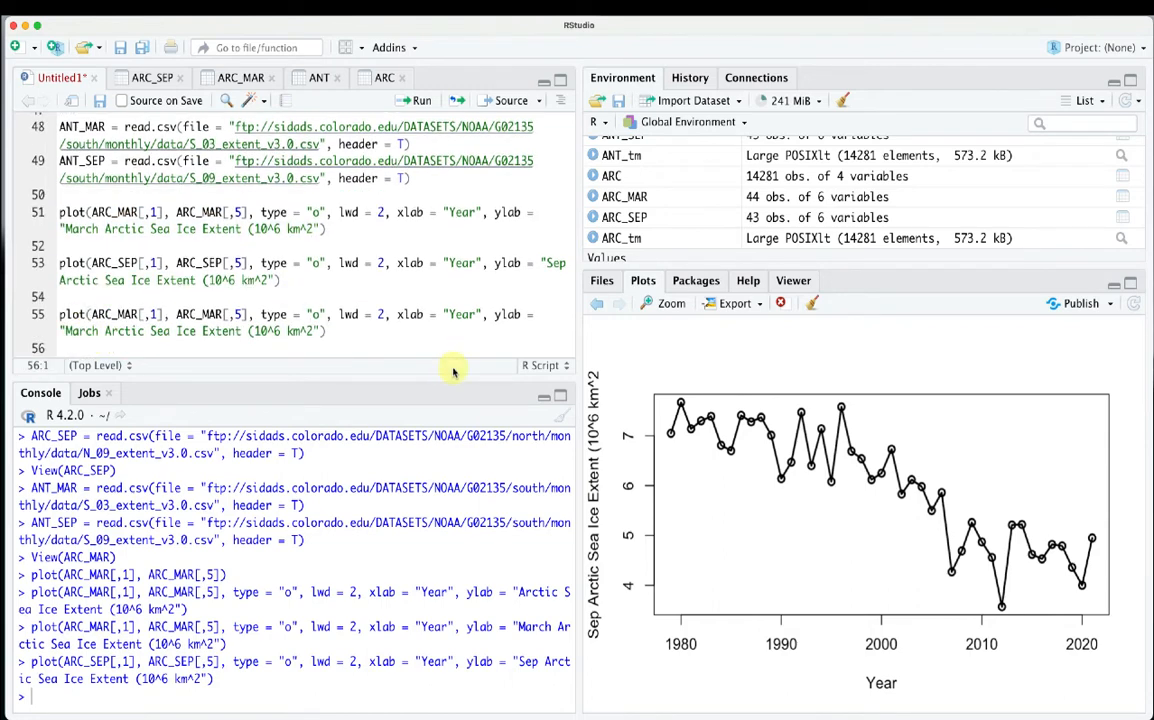
{"action": "type", "text": "points("}
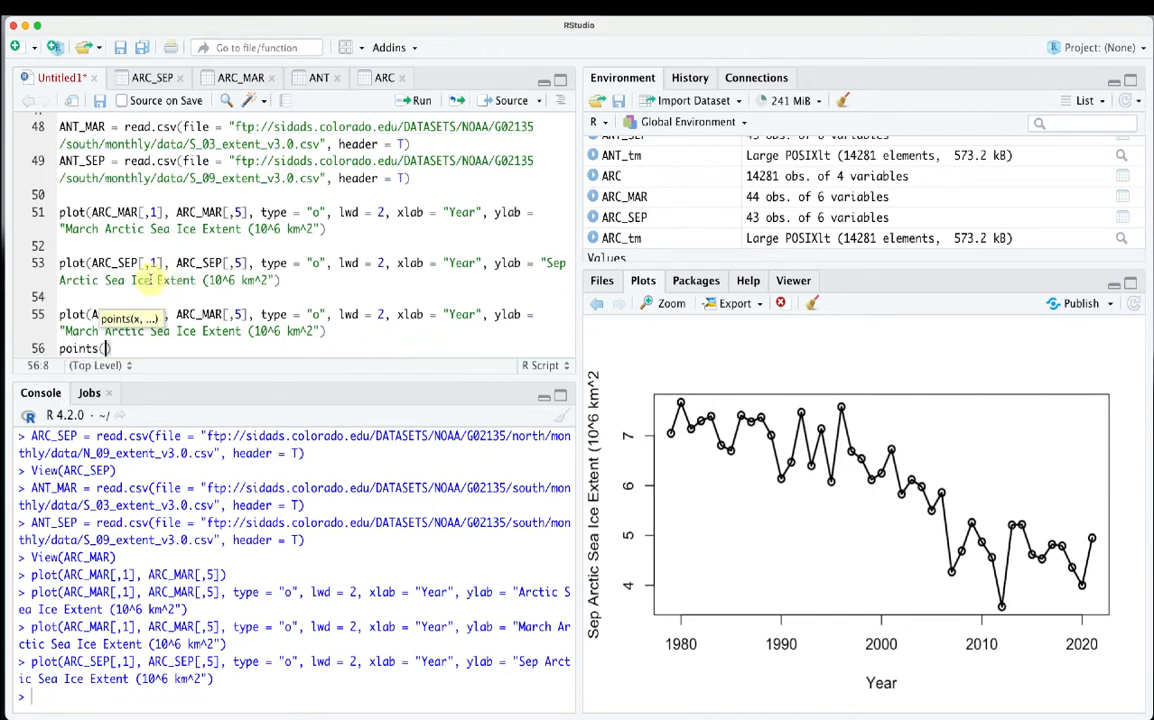
{"action": "left_click", "coordinate": [91, 262]}
{"action": "left_click_drag", "start_coordinate": [91, 262], "coordinate": [384, 263]}
{"action": "key", "text": "ctrl+c"}
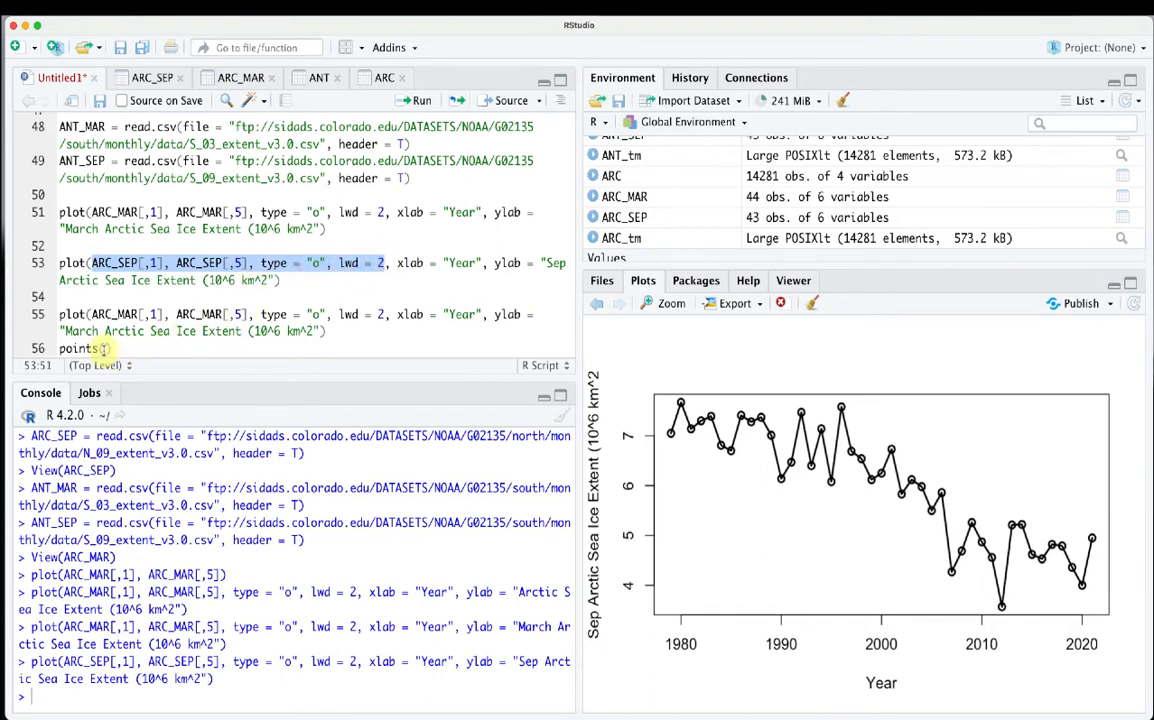
{"action": "left_click", "coordinate": [106, 348]}
{"action": "key", "text": "ctrl+v"}
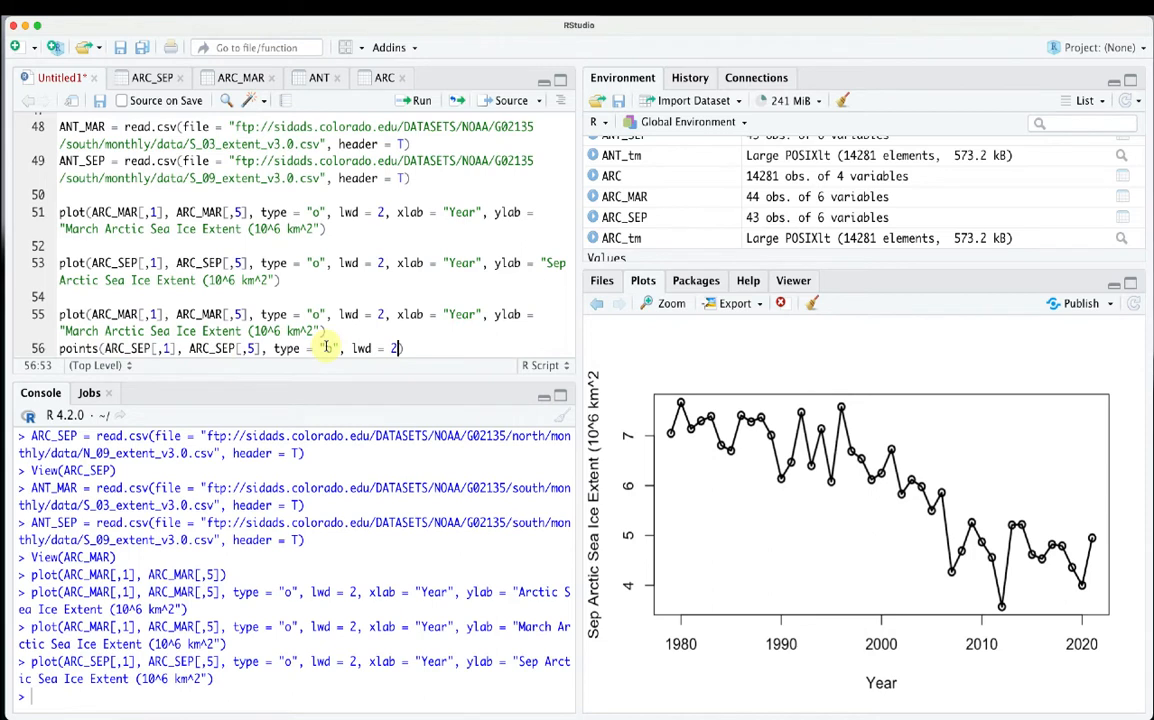
{"action": "key", "text": "End"}
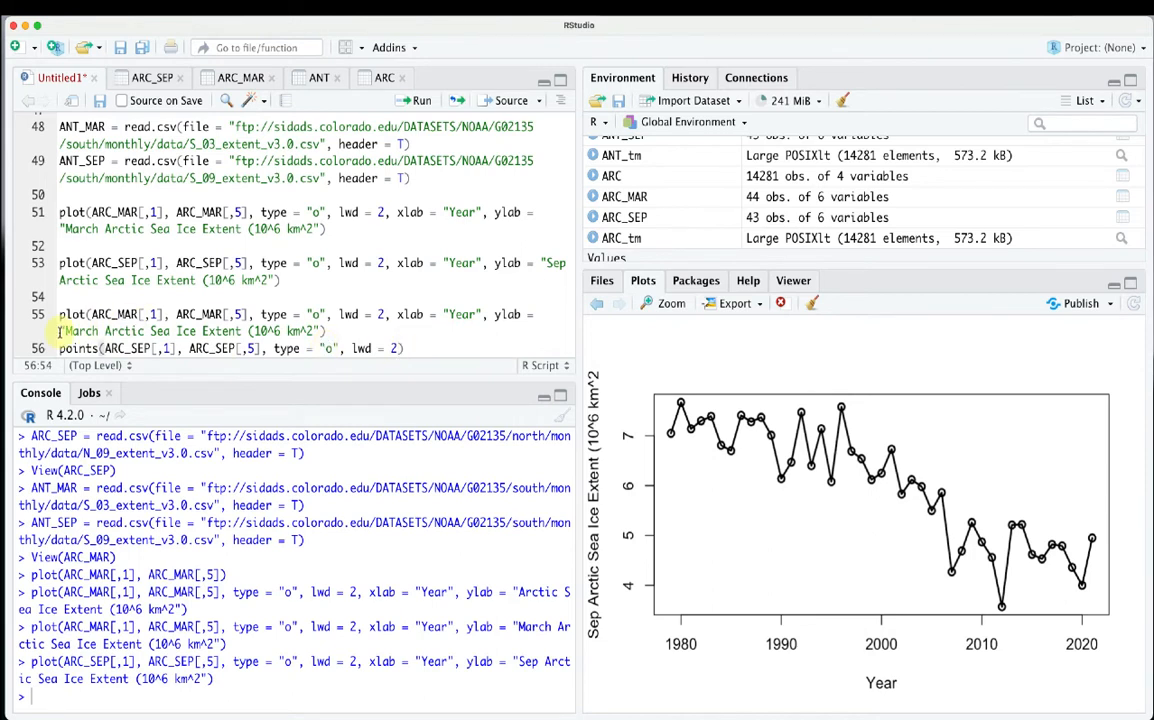
Remove "March" from the y-axis label of the line 55 plot call and run lines 55 and 56
{"action": "left_click_drag", "start_coordinate": [63, 331], "coordinate": [102, 331]}
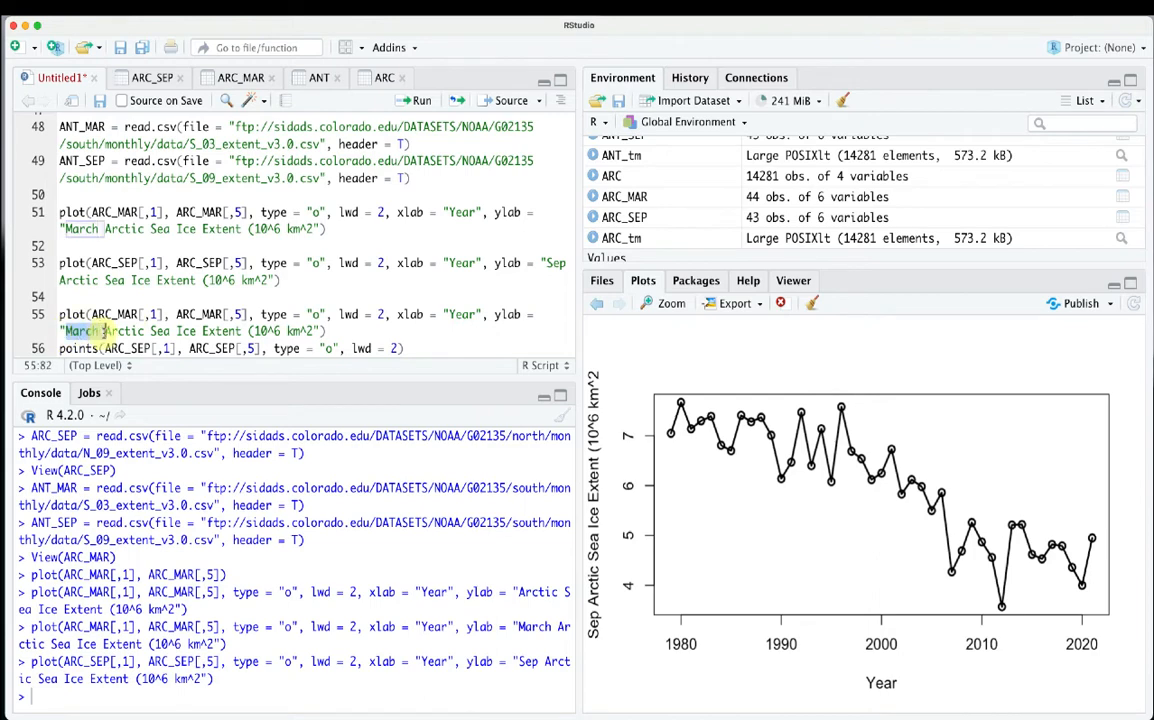
{"action": "key", "text": "BackSpace"}
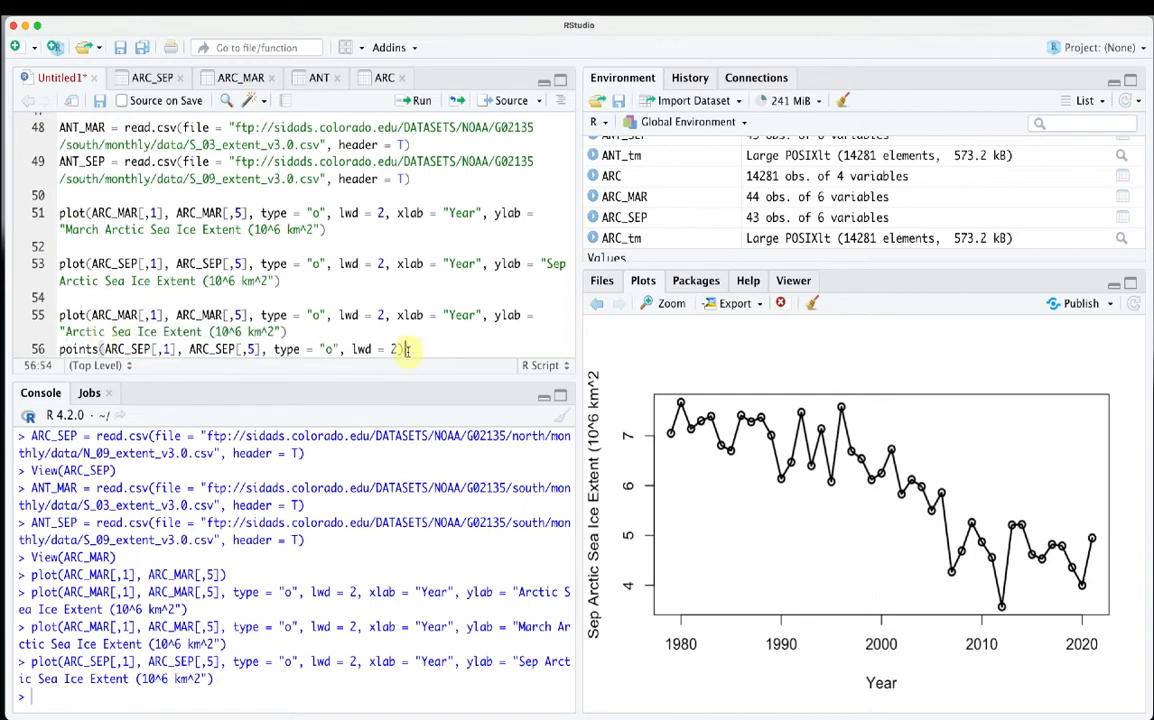
{"action": "left_click_drag", "start_coordinate": [404, 347], "coordinate": [36, 316]}
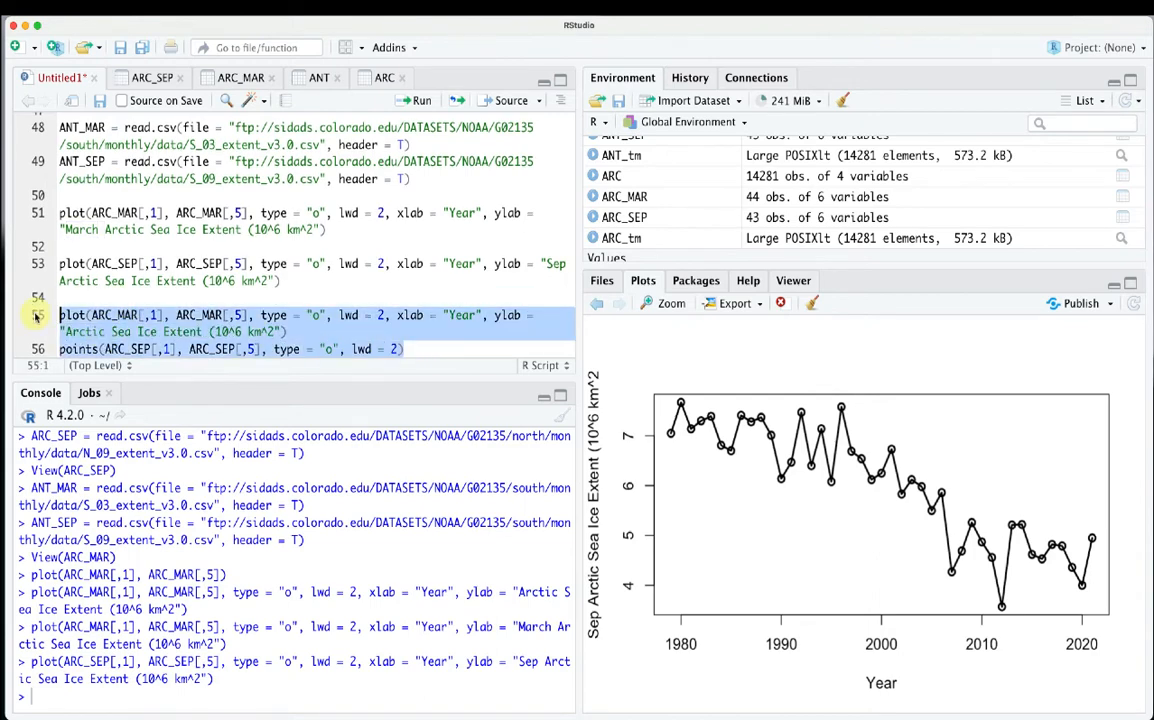
{"action": "left_click", "coordinate": [419, 100]}
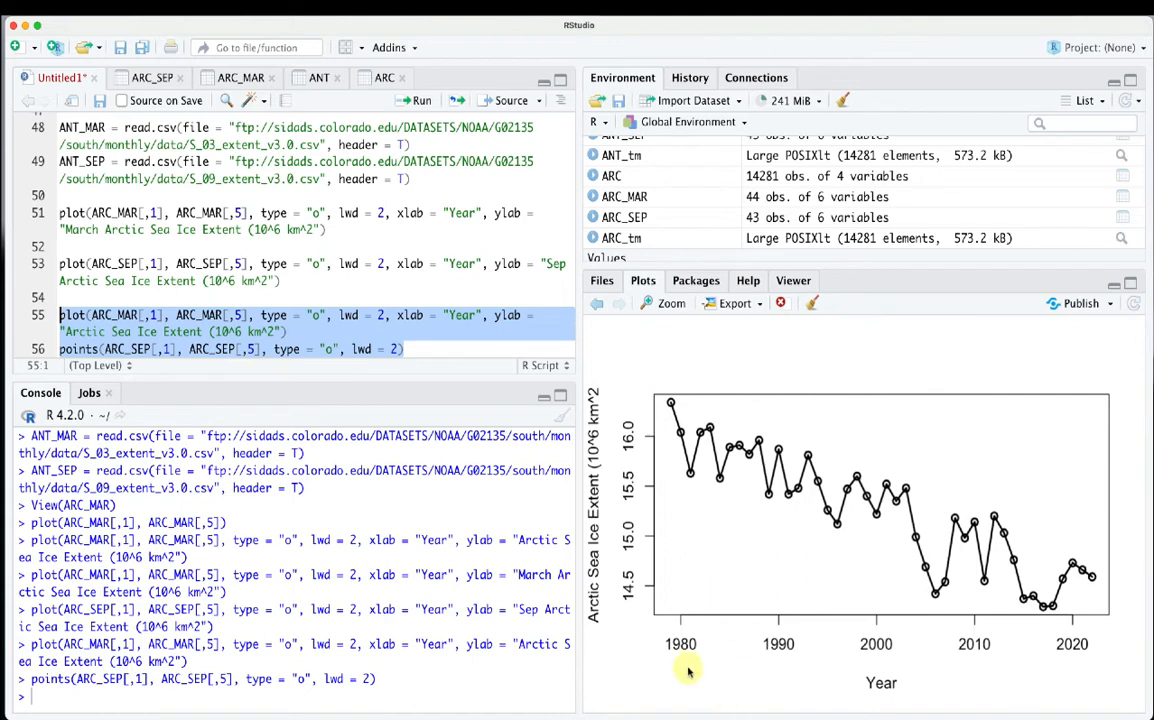
Add the missing closing parenthesis after km^2 in the y-axis labels of the plot calls on lines 55, 51 and 53
{"action": "left_click", "coordinate": [436, 335]}
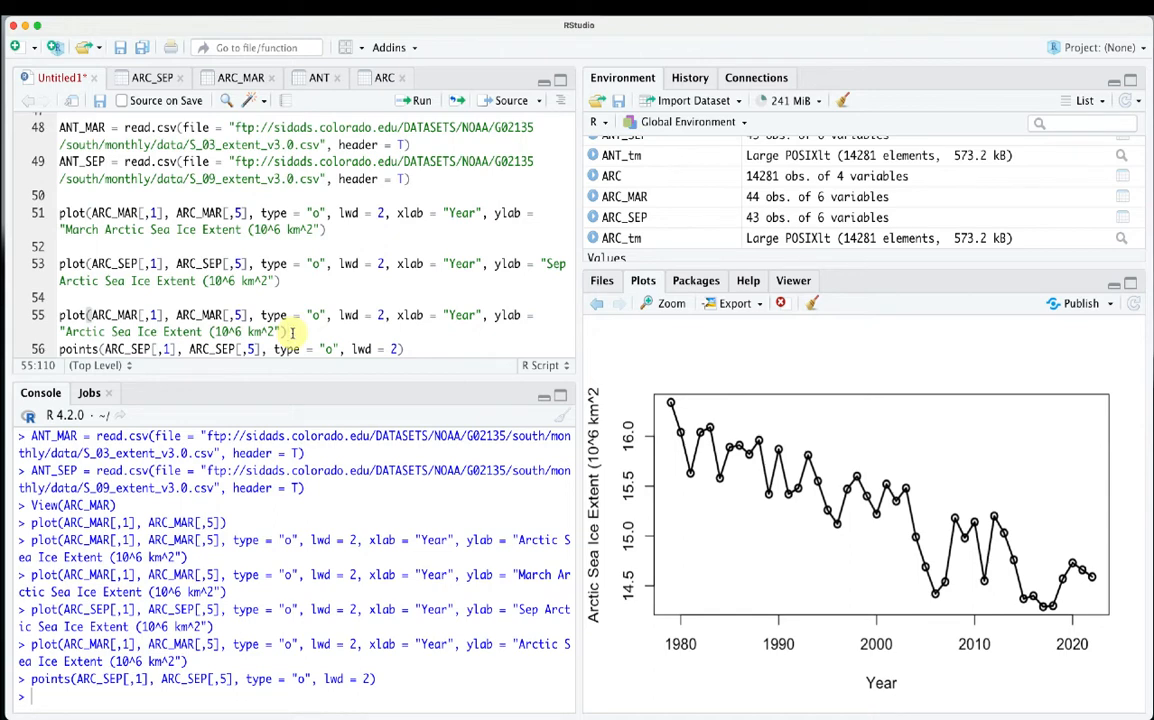
{"action": "key", "text": "Left"}
{"action": "key", "text": "Left"}
{"action": "key", "text": "Right"}
{"action": "left_click", "coordinate": [312, 230]}
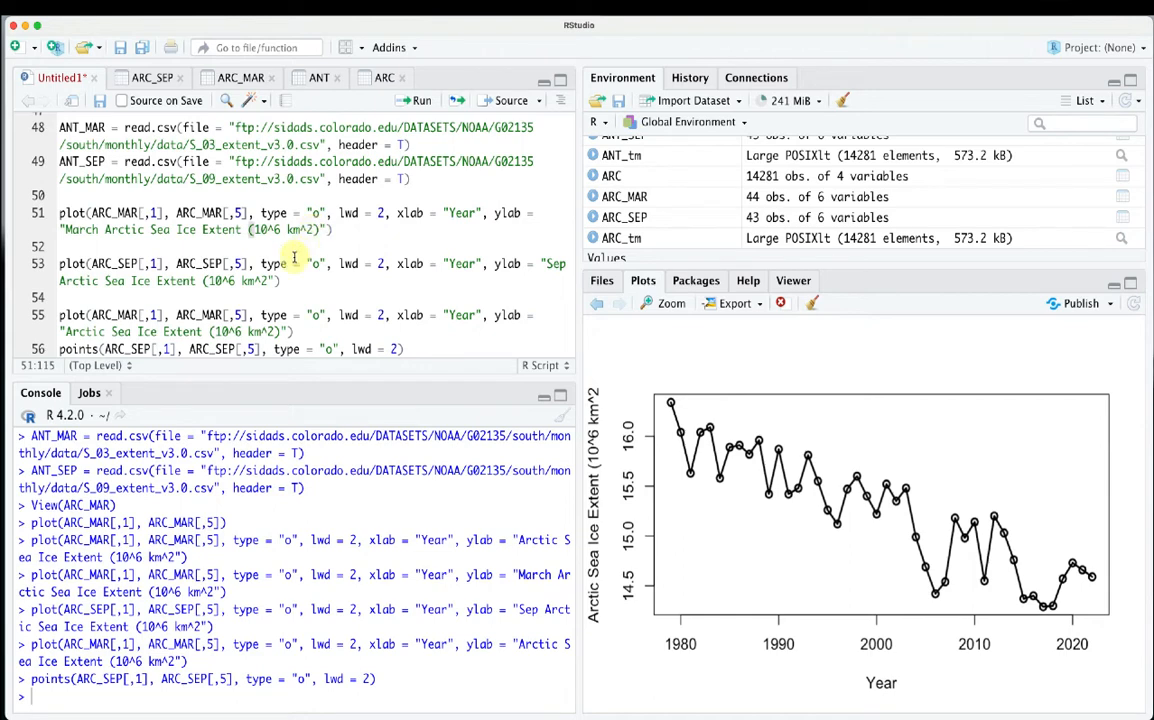
{"action": "left_click", "coordinate": [268, 281]}
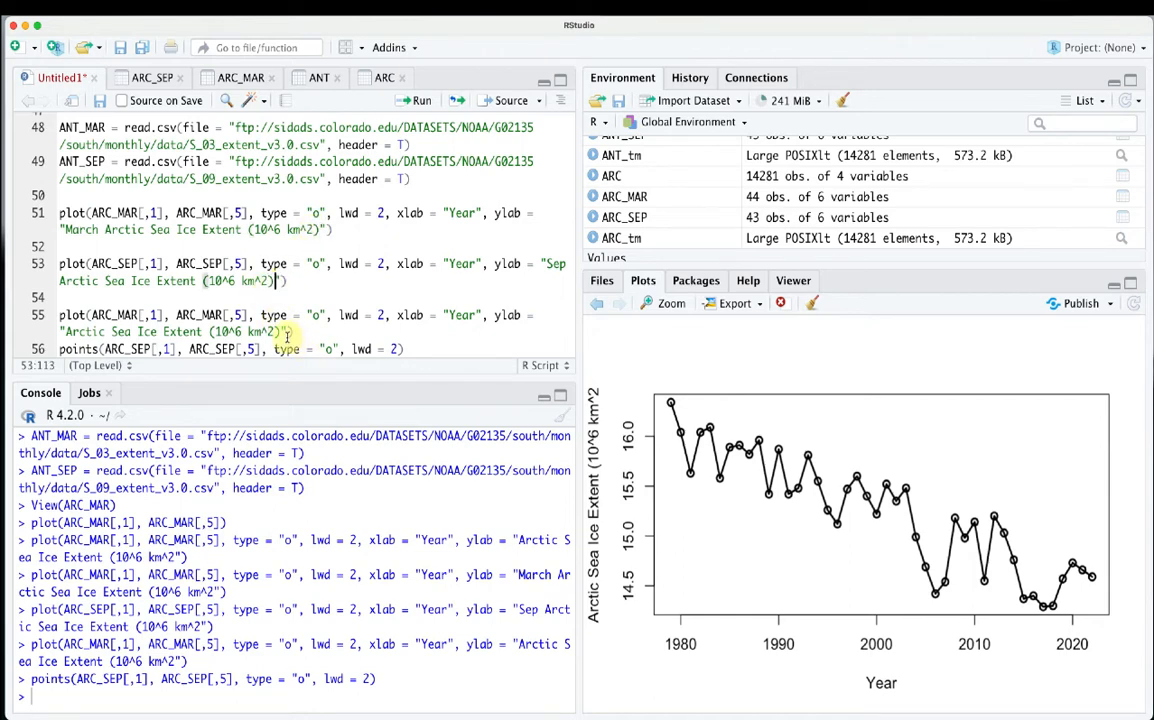
Add the argument ylim = c(0, 20) after the y-axis label in the line 55 plot call
{"action": "left_click", "coordinate": [287, 332]}
{"action": "type", "text": ", ylab"}
{"action": "key", "text": "BackSpace"}
{"action": "key", "text": "BackSpace"}
{"action": "key", "text": "BackSpace"}
{"action": "key", "text": "BackSpace"}
{"action": "key", "text": "BackSpace"}
{"action": "key", "text": "BackSpace"}
{"action": "type", "text": "lim = c(0, 2"}
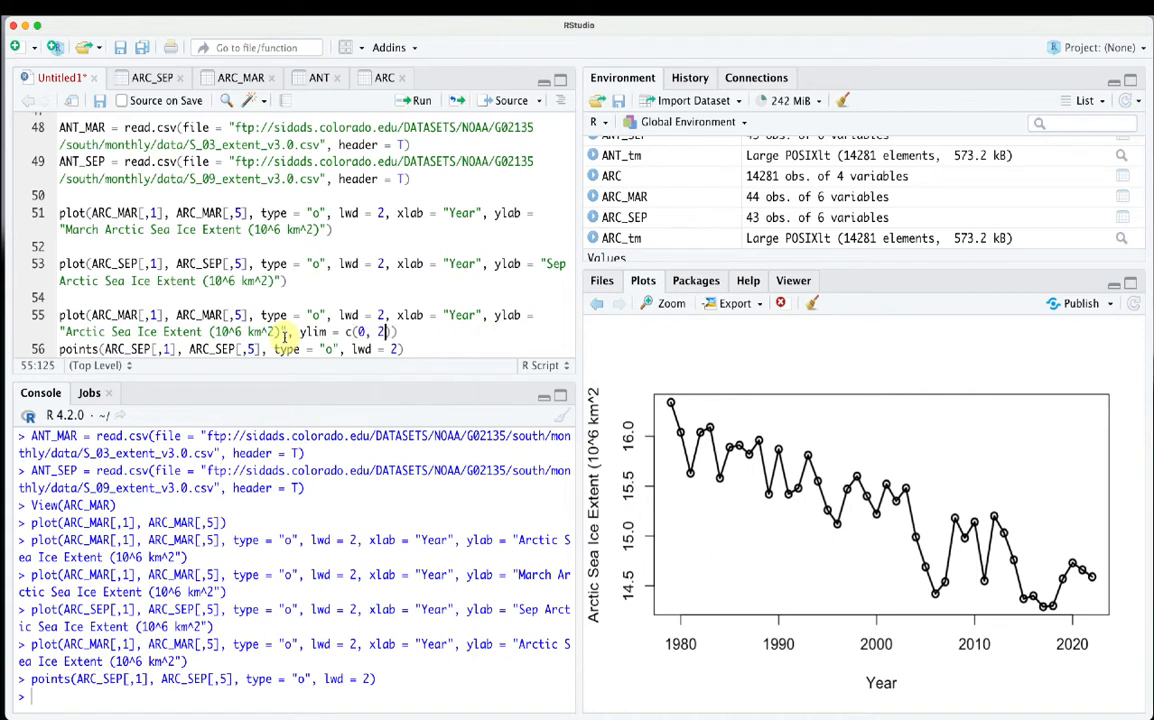
{"action": "type", "text": "0))"}
Run the line 55 plot call, followed by the line 56 points call, to redraw both months
{"action": "left_click_drag", "start_coordinate": [403, 335], "coordinate": [55, 318]}
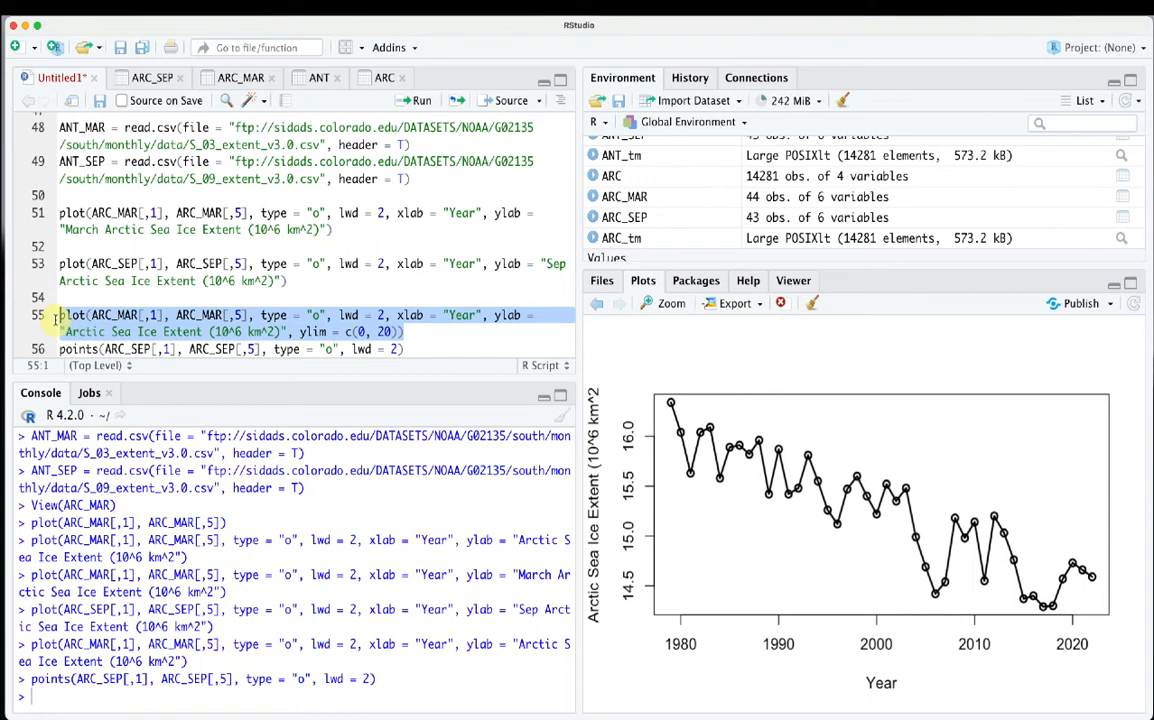
{"action": "left_click", "coordinate": [418, 100]}
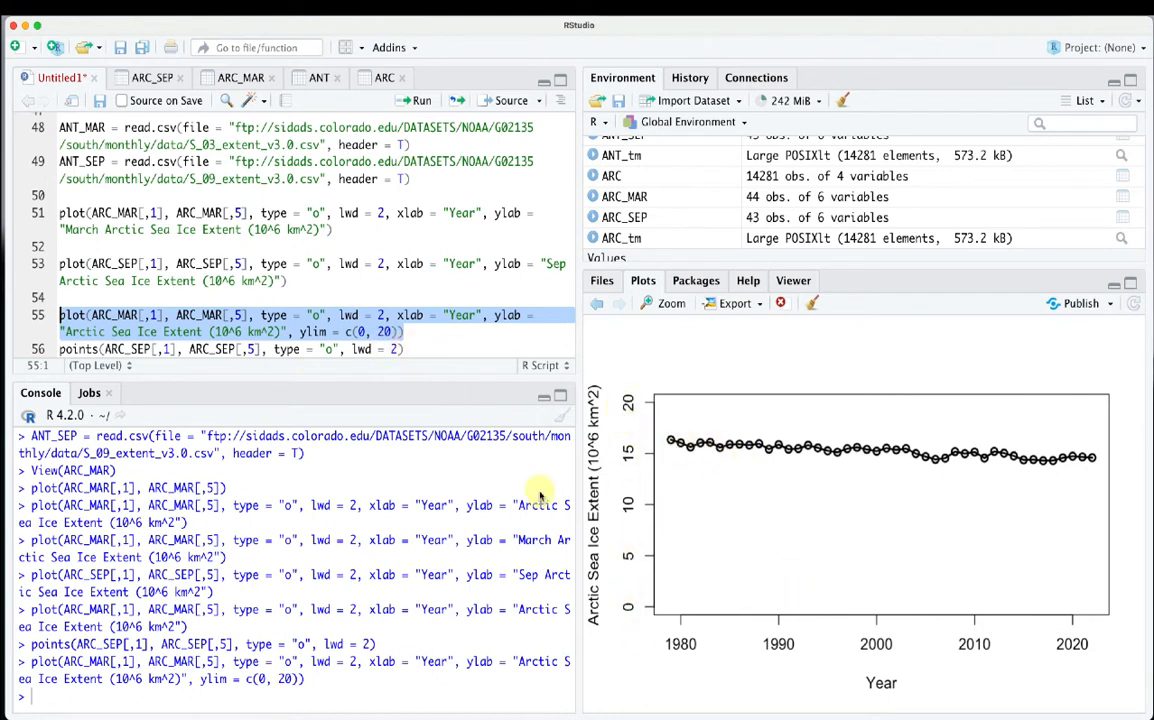
{"action": "left_click", "coordinate": [410, 349]}
{"action": "left_click_drag", "start_coordinate": [410, 349], "coordinate": [60, 349]}
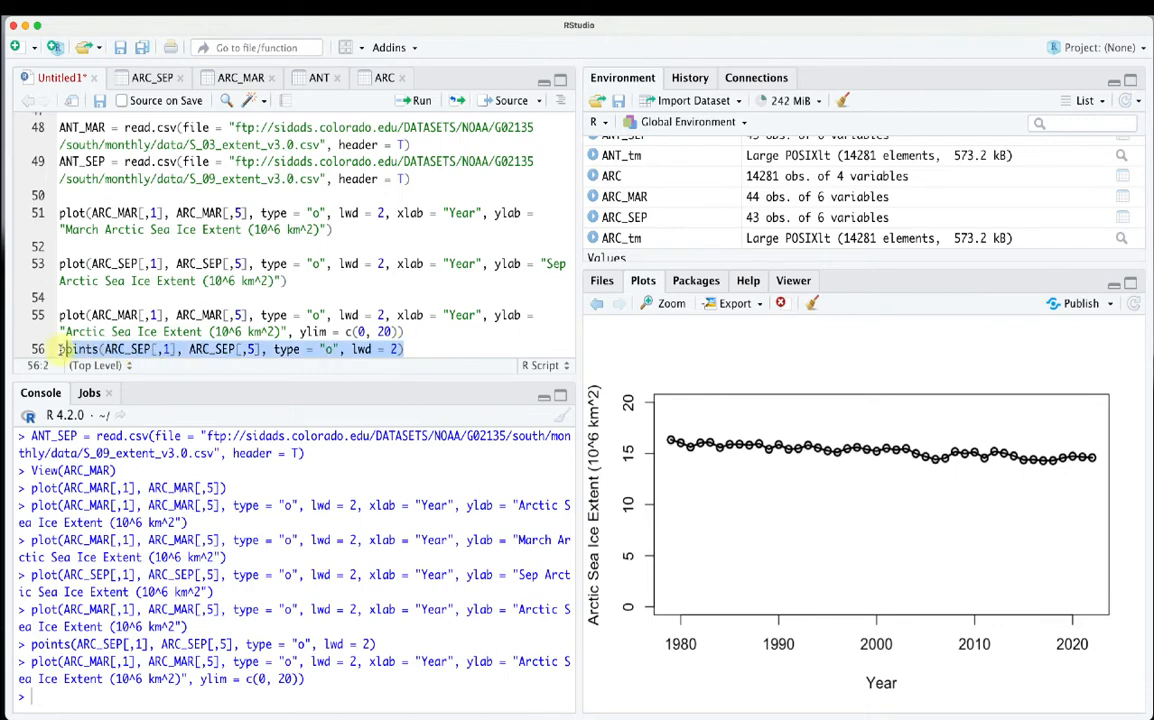
{"action": "left_click", "coordinate": [414, 100]}
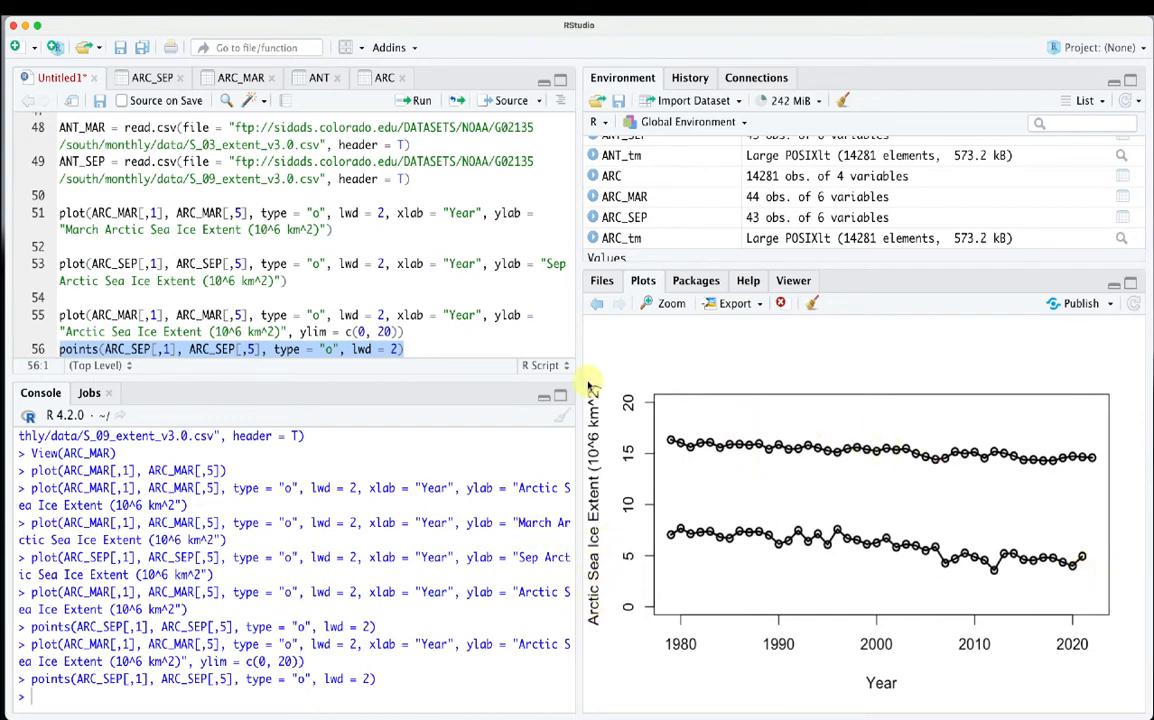
Start a legend call on line 57 below the points call, with x = "bottomleft"
{"action": "left_click", "coordinate": [415, 349]}
{"action": "key", "text": "Return"}
{"action": "key", "text": "Return"}
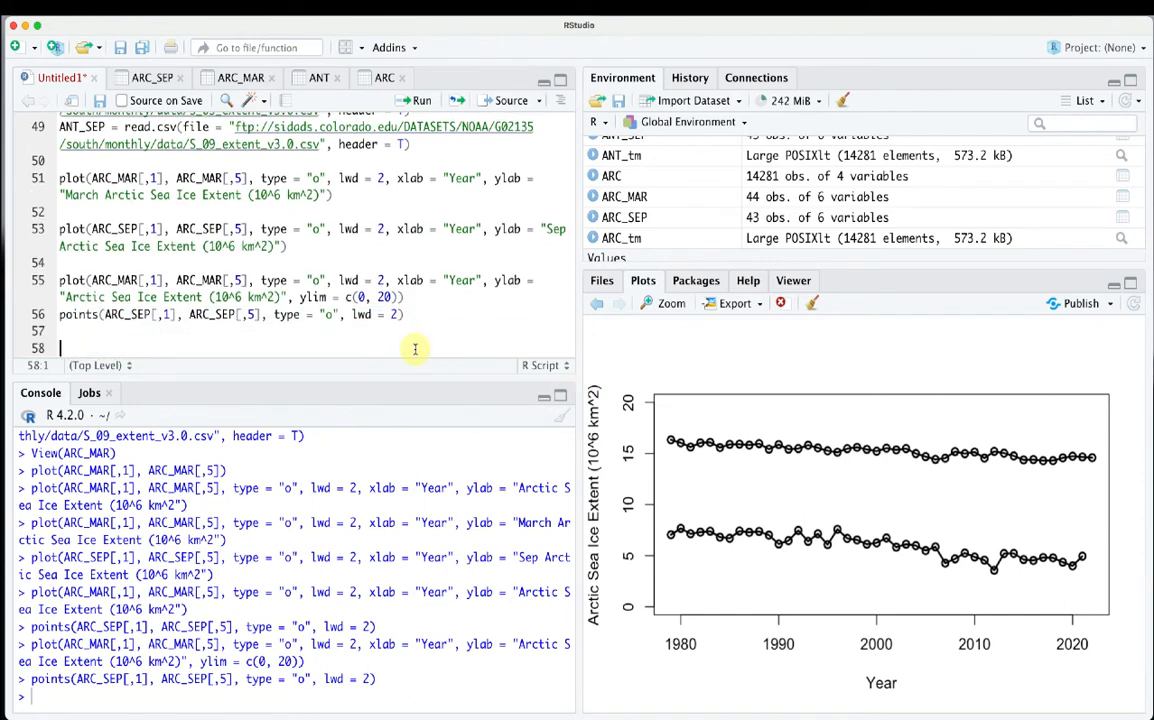
{"action": "type", "text": "x ="}
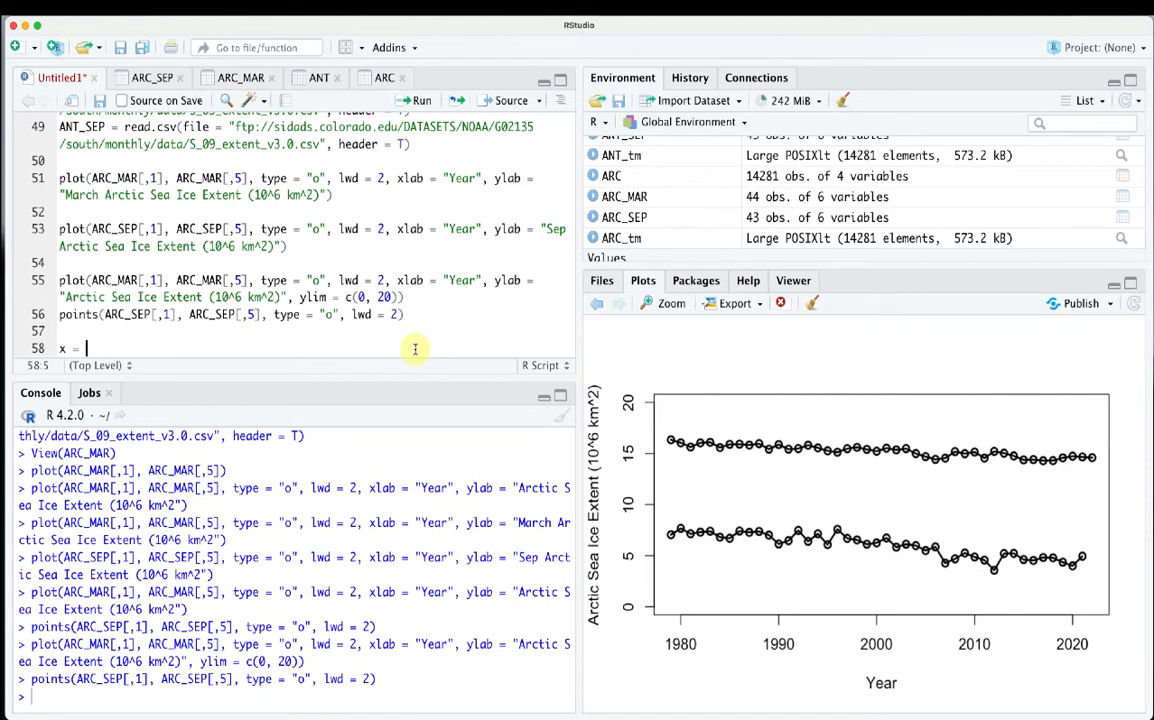
{"action": "key", "text": "BackSpace"}
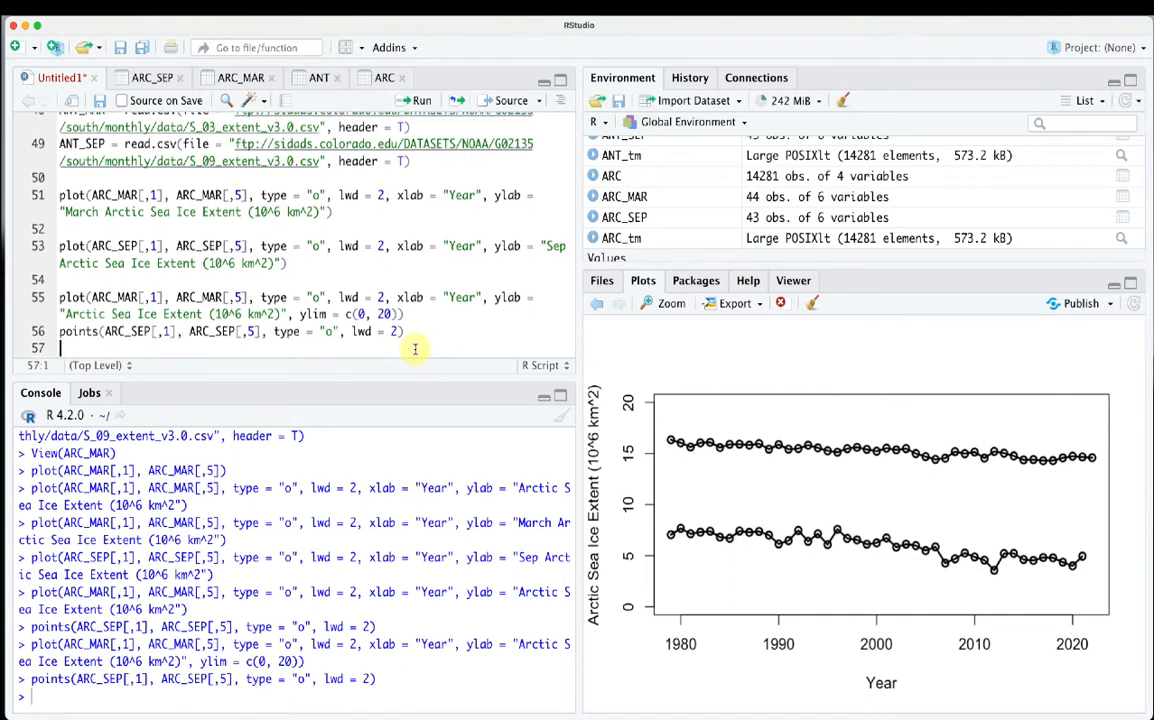
{"action": "type", "text": "lege"}
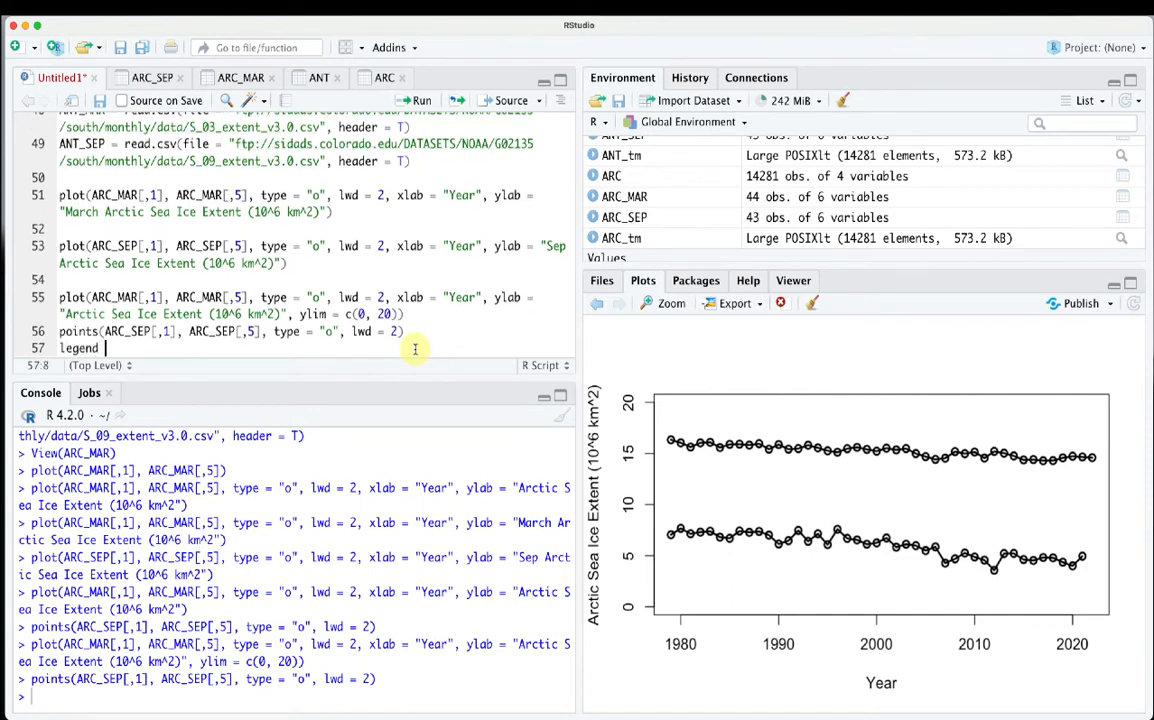
{"action": "type", "text": "nd(x = "}
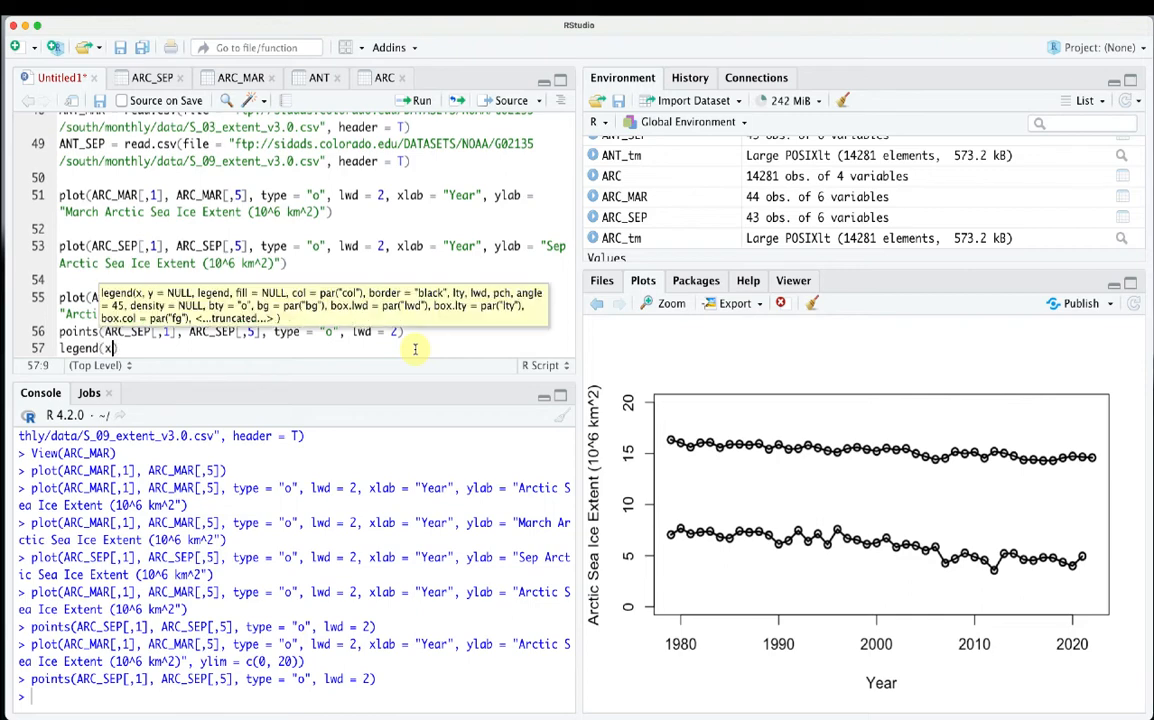
{"action": "type", "text": "\"bottomleft"}
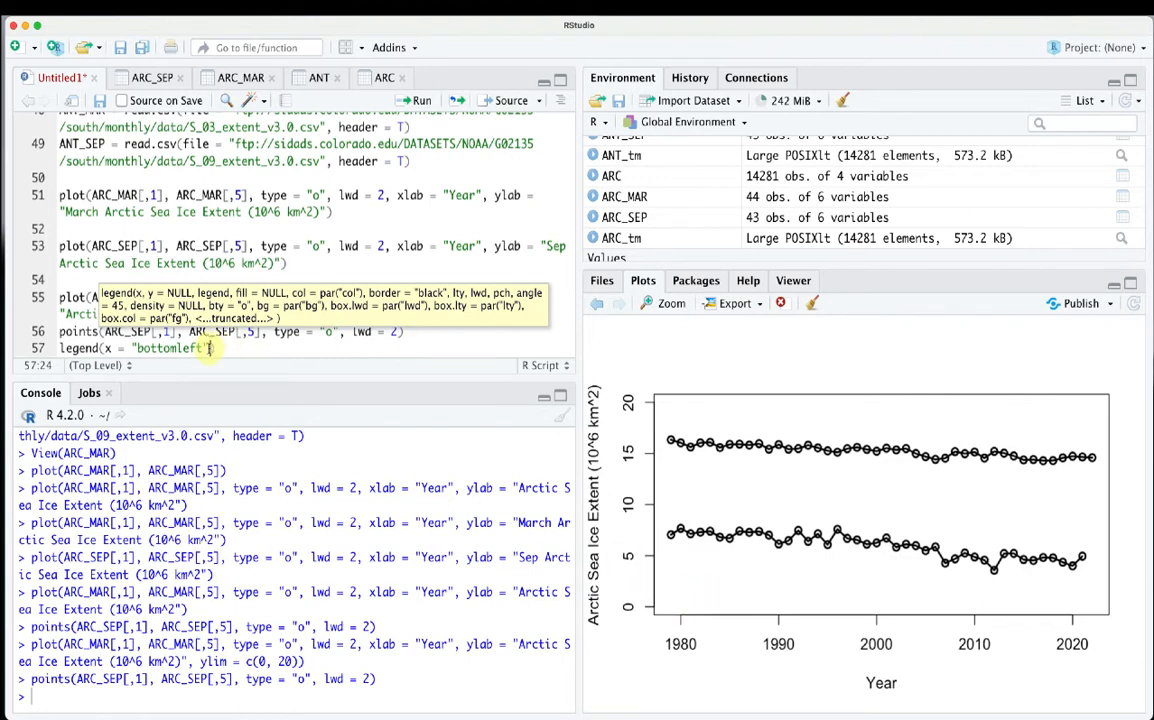
Add the argument legend = c("Mar", "Sep") to the legend call on line 57
{"action": "type", "text": ", legend"}
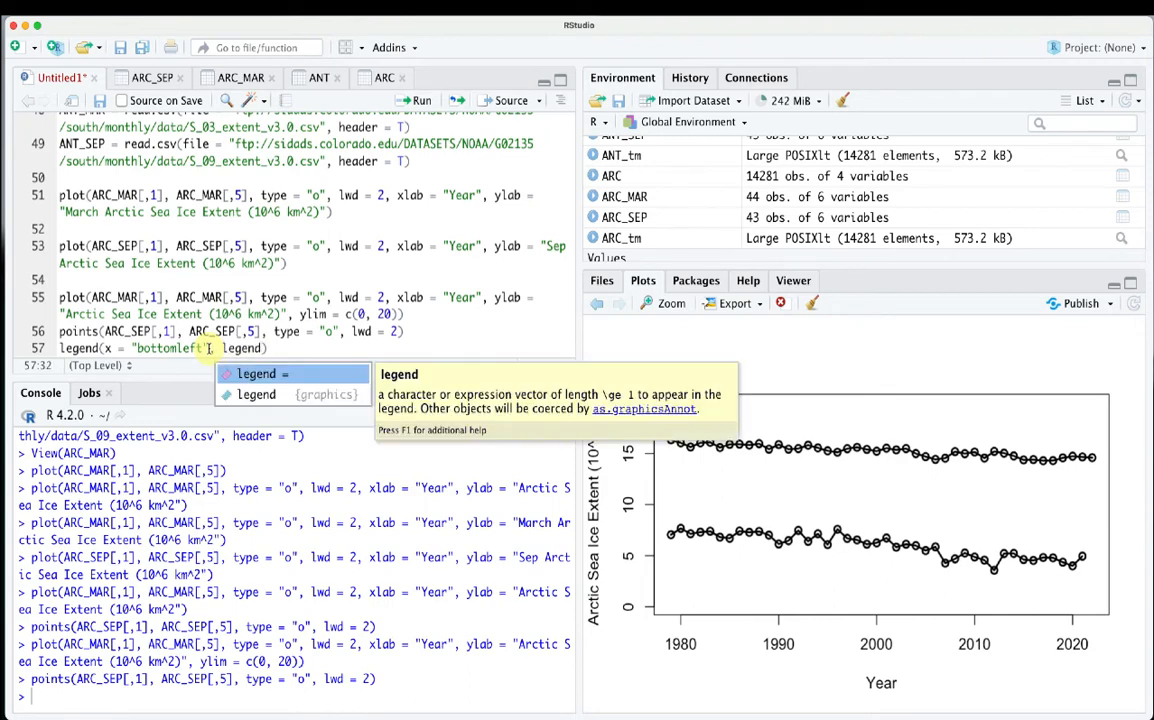
{"action": "key", "text": "Return"}
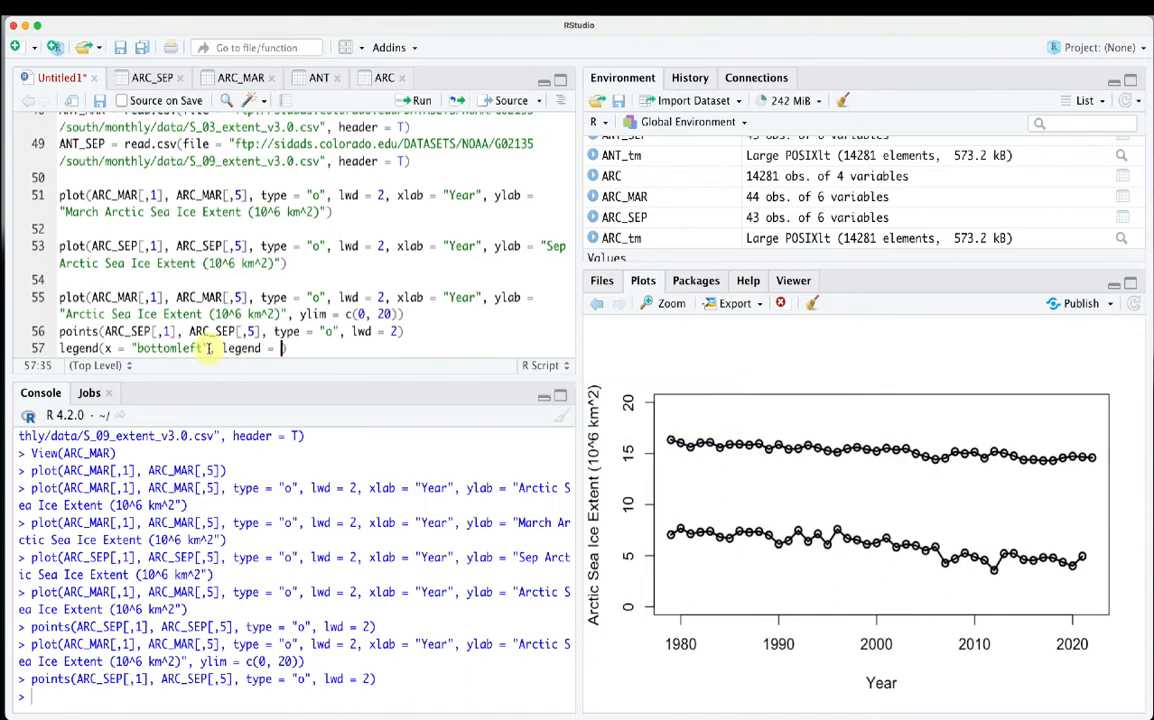
{"action": "type", "text": "c(\"Mar\", \"Sep\""}
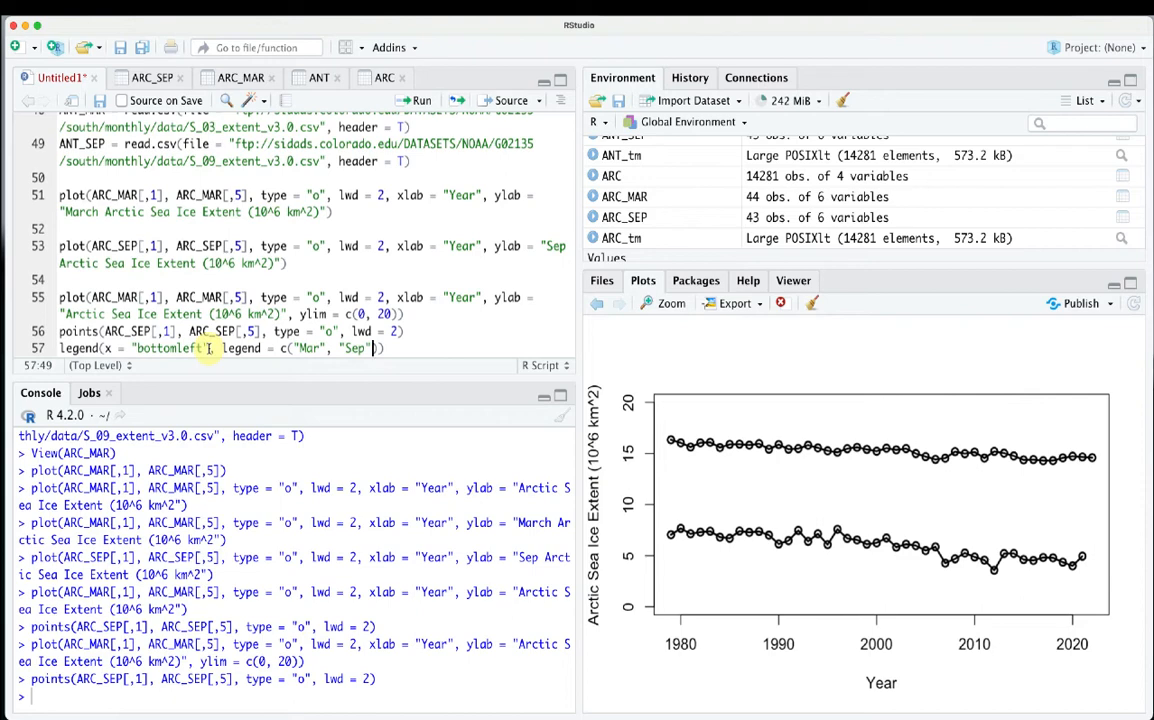
{"action": "type", "text": ","}
{"action": "key", "text": "BackSpace"}
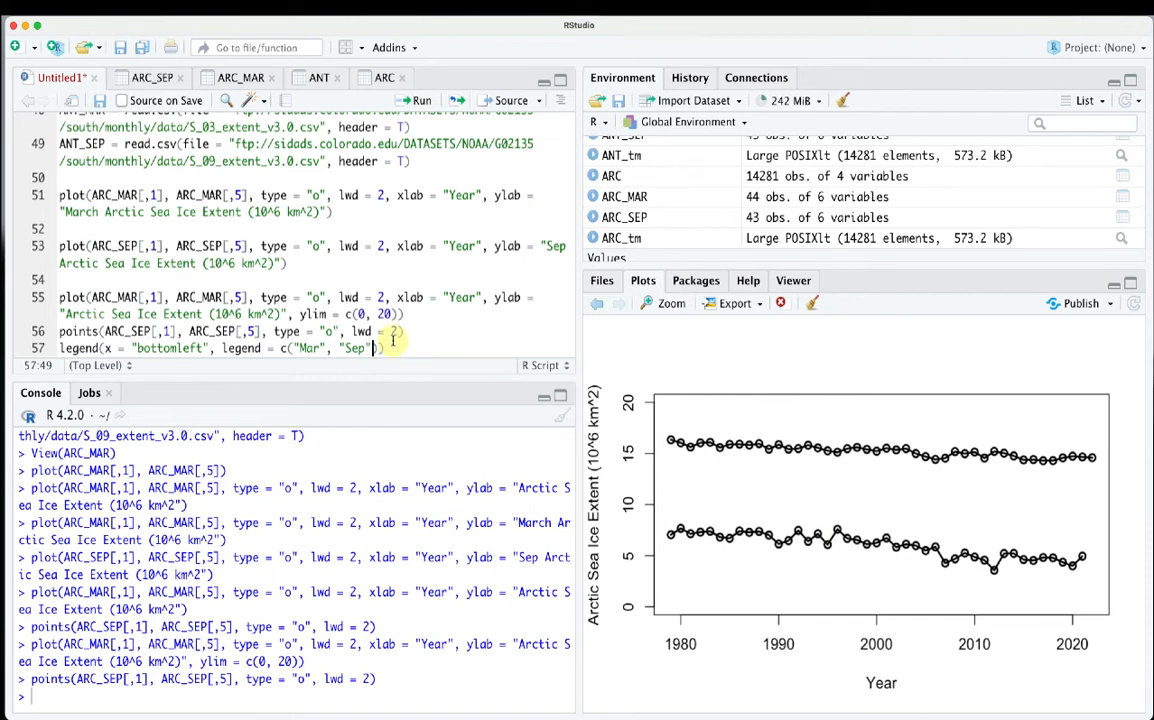
Add pch = 1 to the line 55 plot call and pch = 20 to the line 56 points call, and run both
{"action": "left_click", "coordinate": [396, 314]}
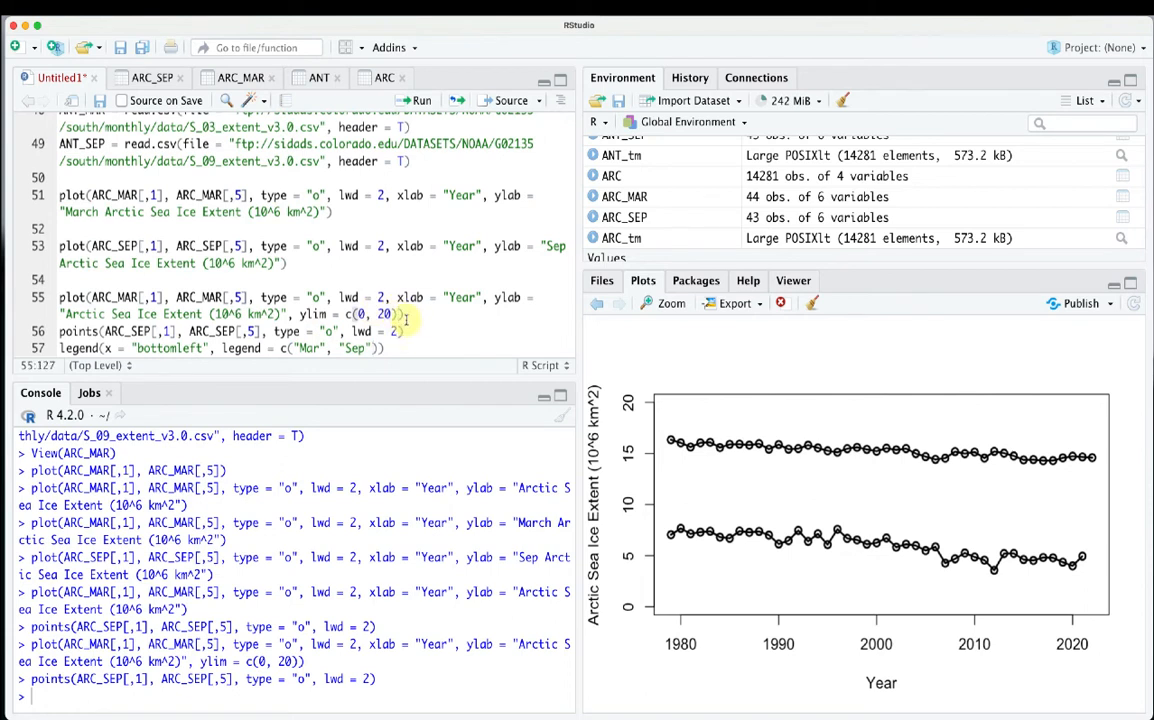
{"action": "type", "text": ", pch = 2"}
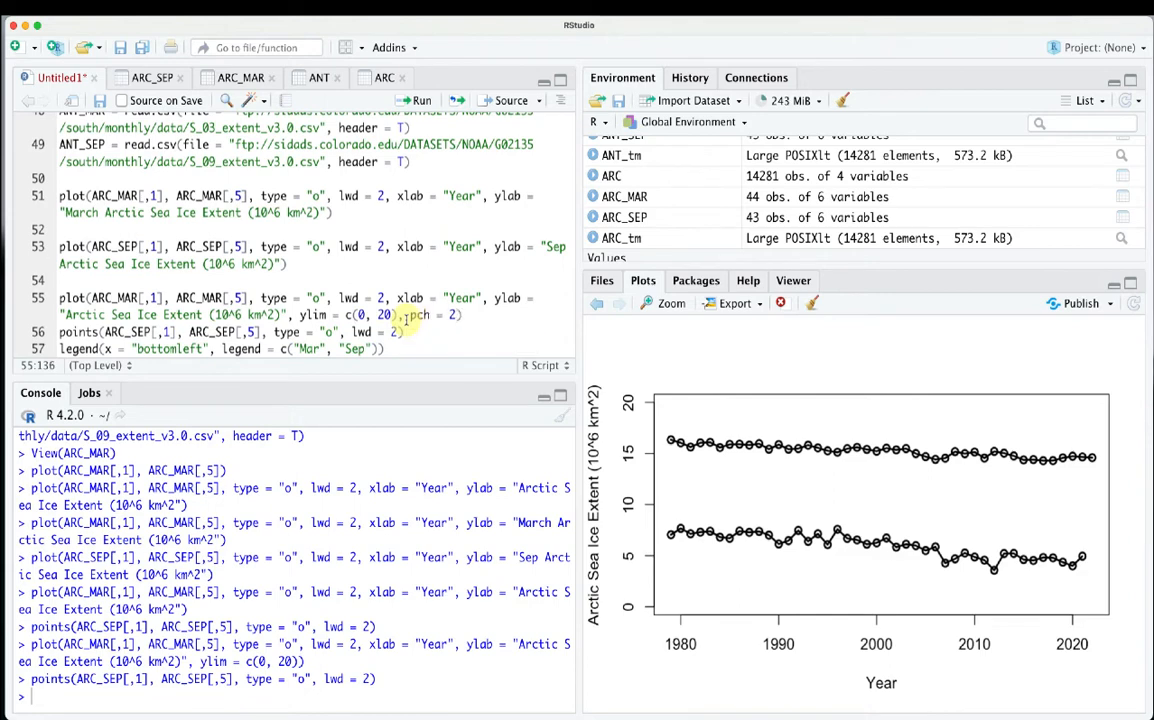
{"action": "left_click", "coordinate": [396, 333]}
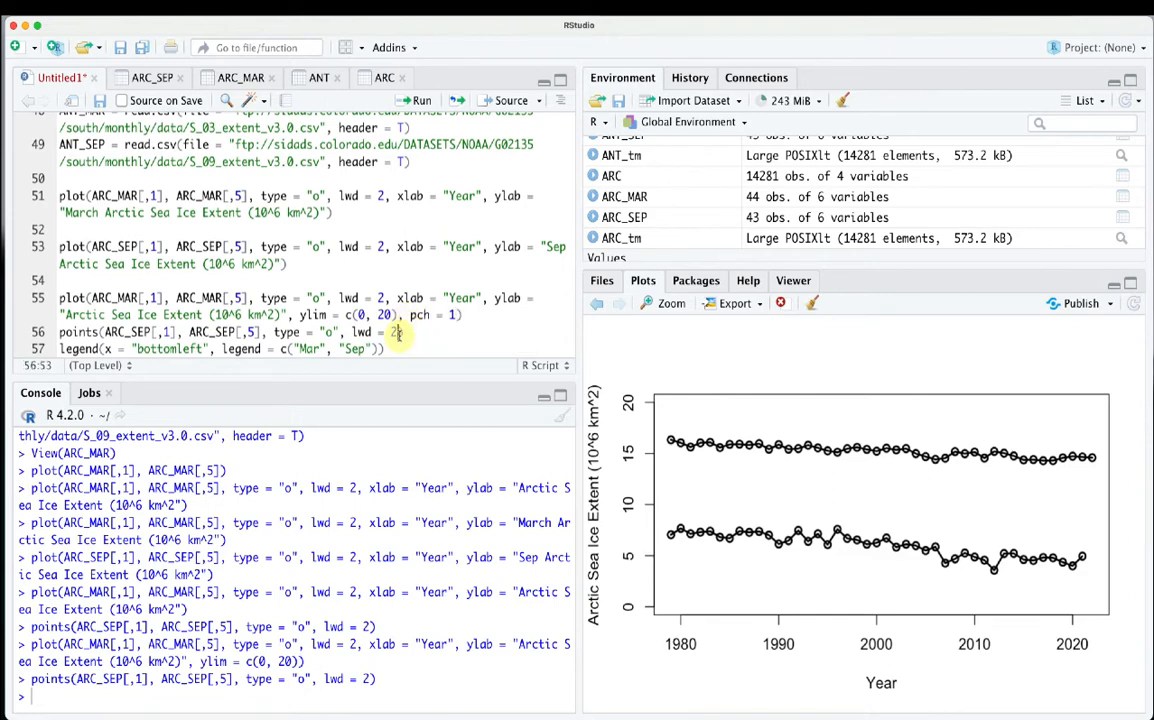
{"action": "type", "text": ", pch = 20"}
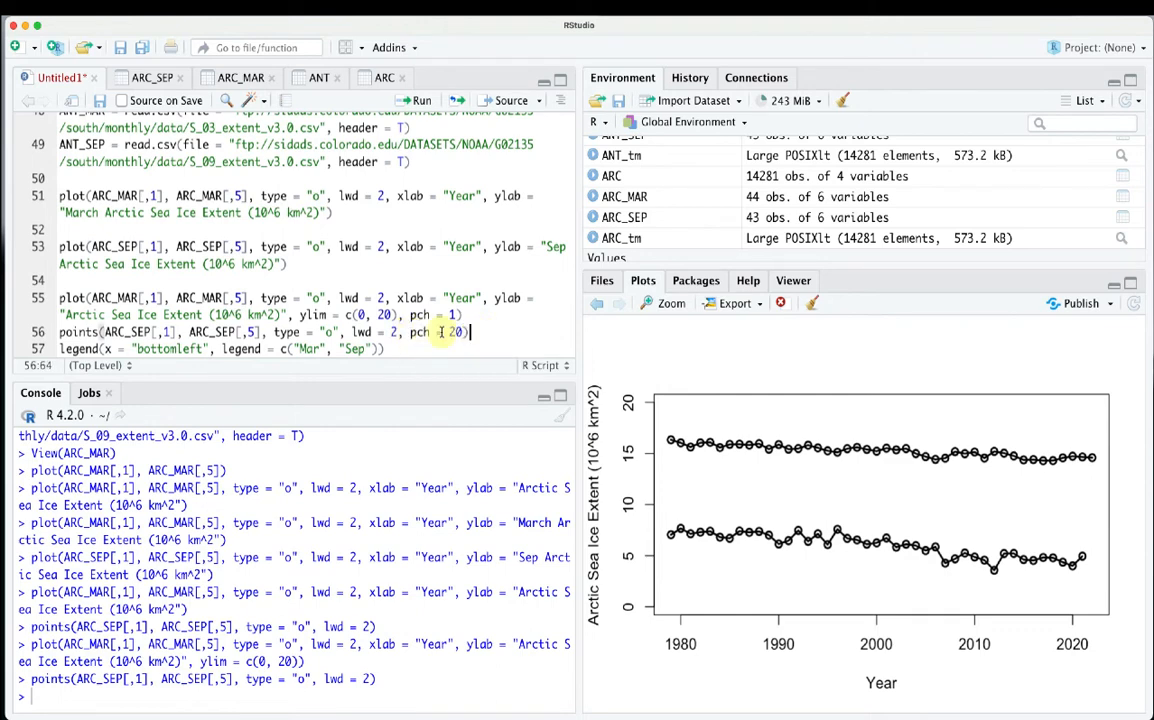
{"action": "left_click_drag", "start_coordinate": [468, 332], "coordinate": [57, 298]}
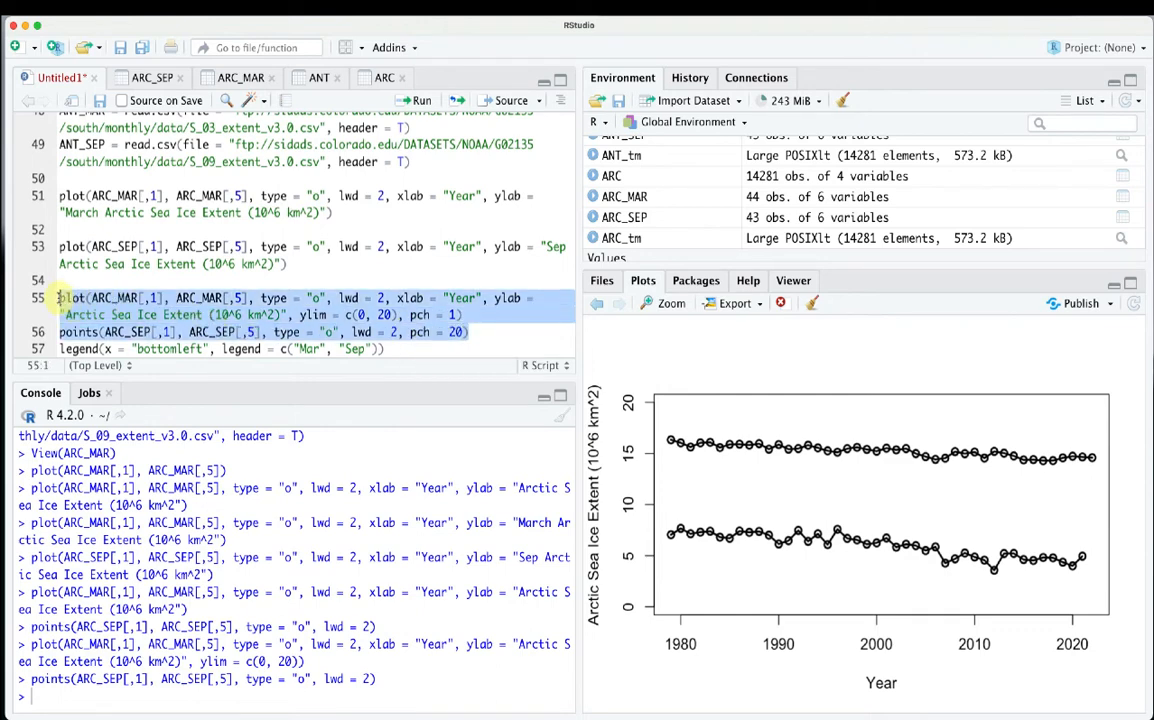
{"action": "left_click", "coordinate": [420, 101]}
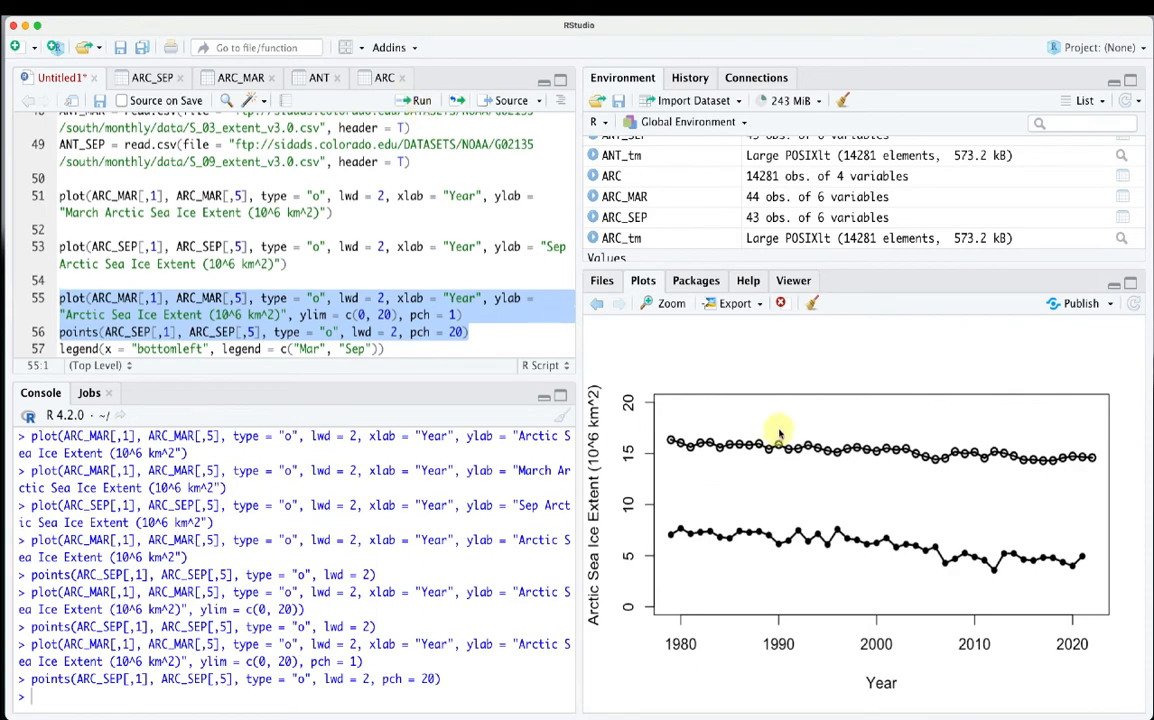
Add pch = c(1, 20) to the line 57 legend call and run lines 55 to 57
{"action": "left_click", "coordinate": [380, 348]}
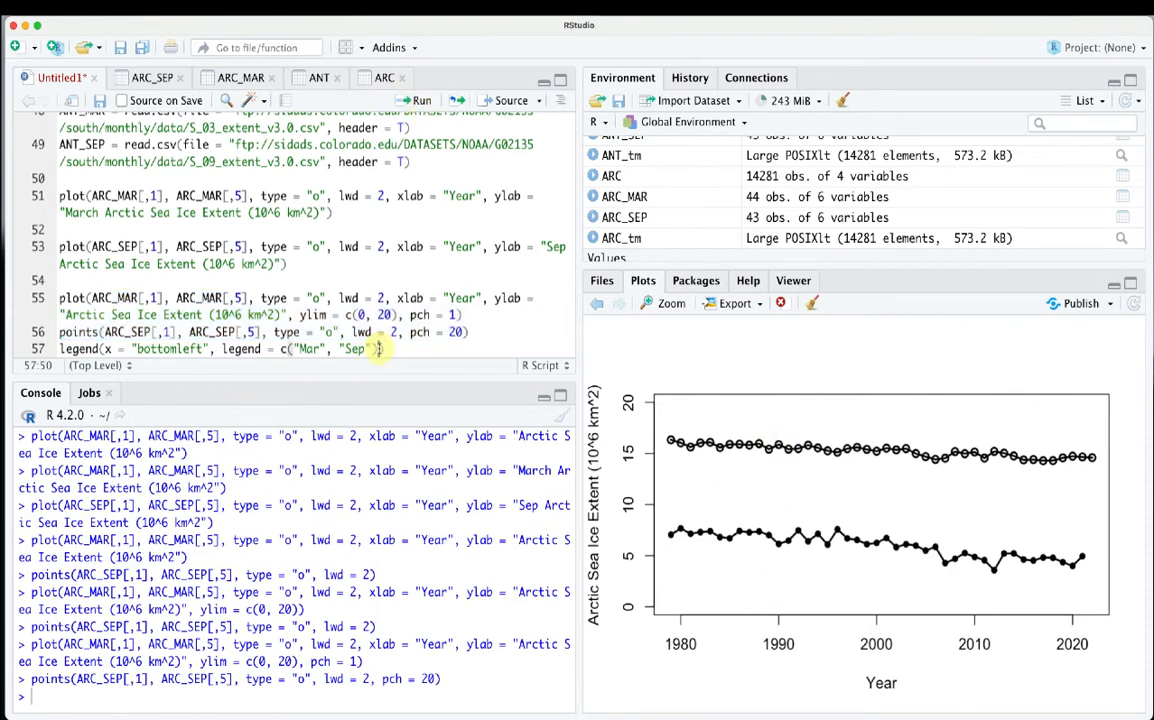
{"action": "type", "text": ", pch "}
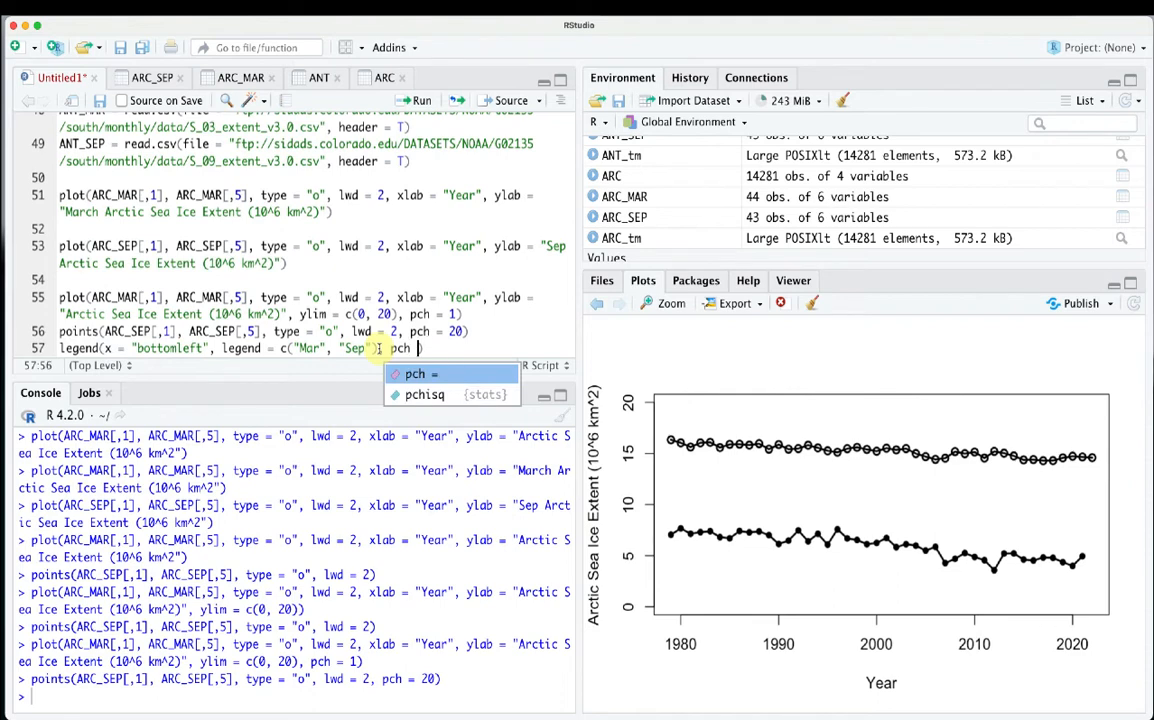
{"action": "type", "text": "= "}
{"action": "type", "text": "c(1, 20"}
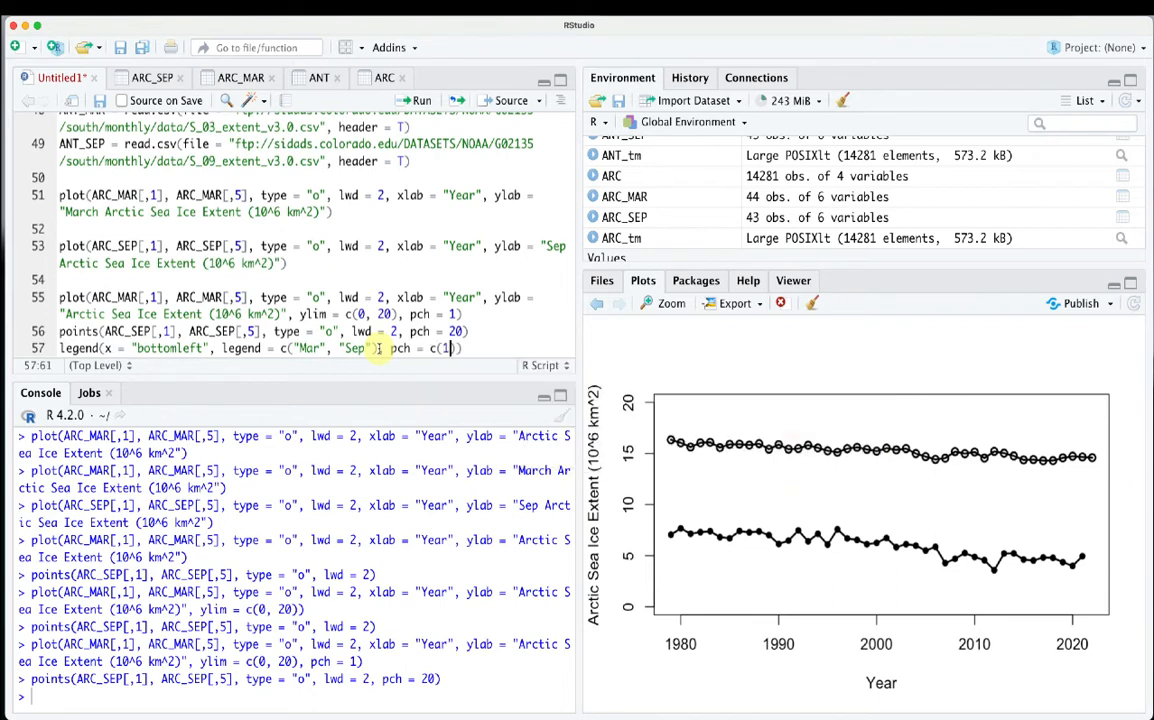
{"action": "type", "text": "))"}
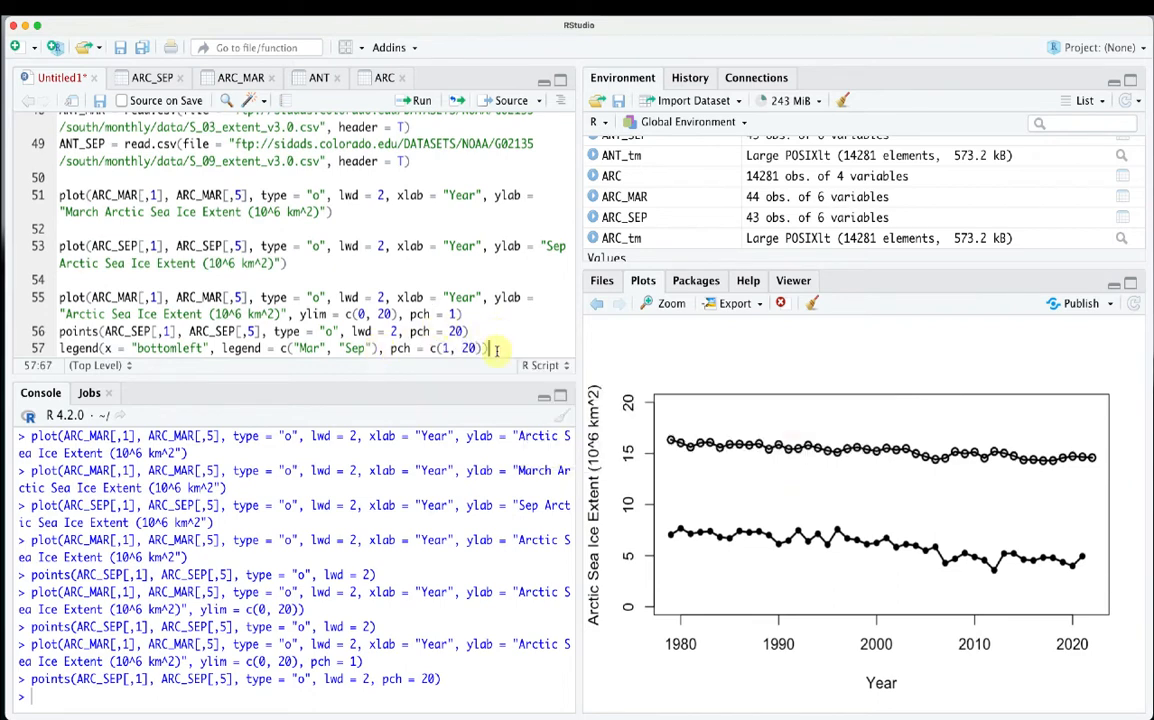
{"action": "left_click_drag", "start_coordinate": [497, 348], "coordinate": [37, 300]}
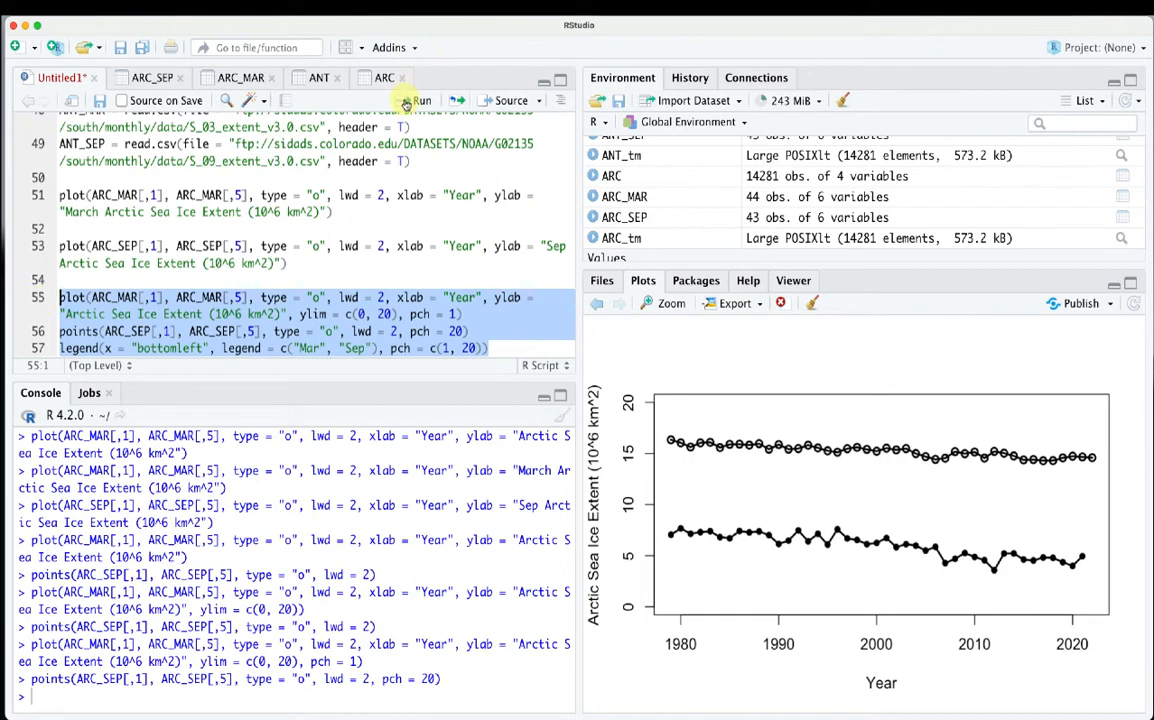
{"action": "left_click", "coordinate": [430, 100]}
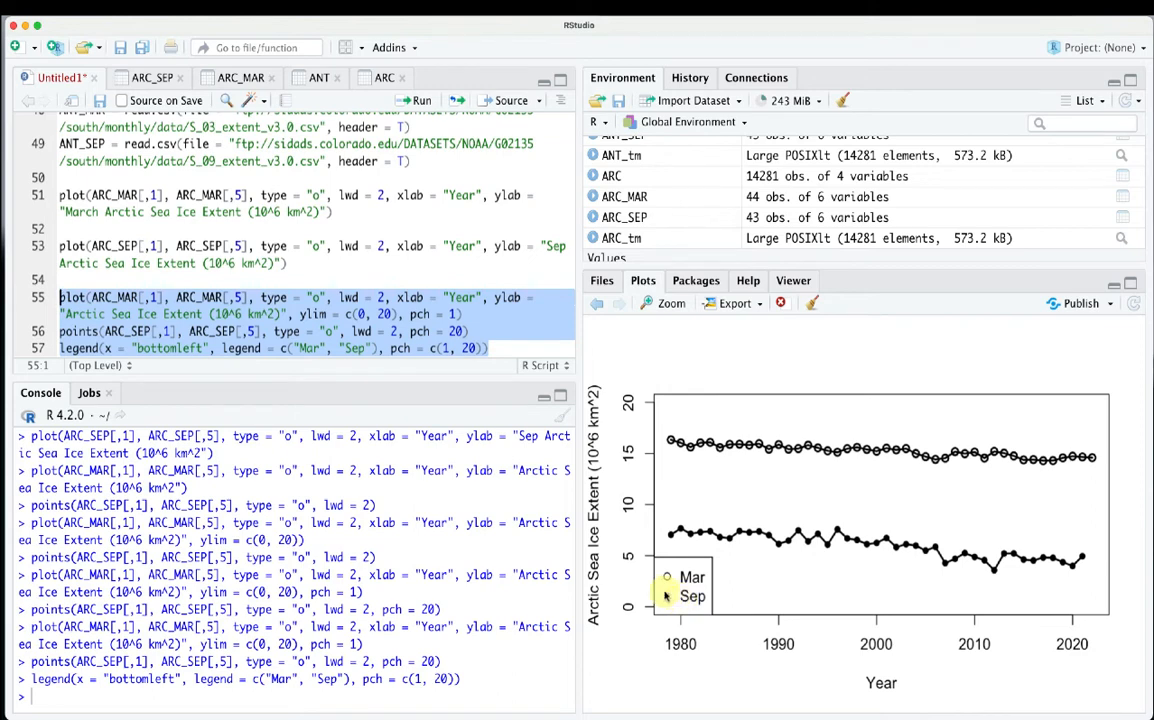
Add bty = "n" and horiz = T to the line 57 legend call and run lines 55 to 57
{"action": "left_click", "coordinate": [481, 350]}
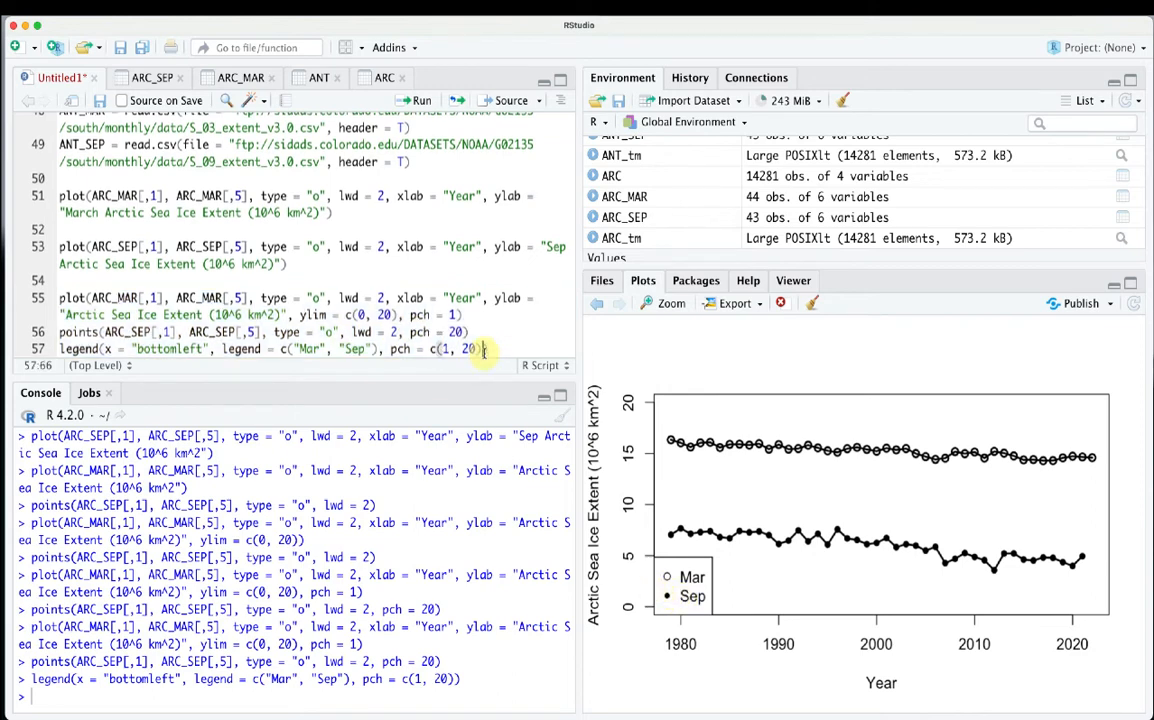
{"action": "type", "text": ", bty = "}
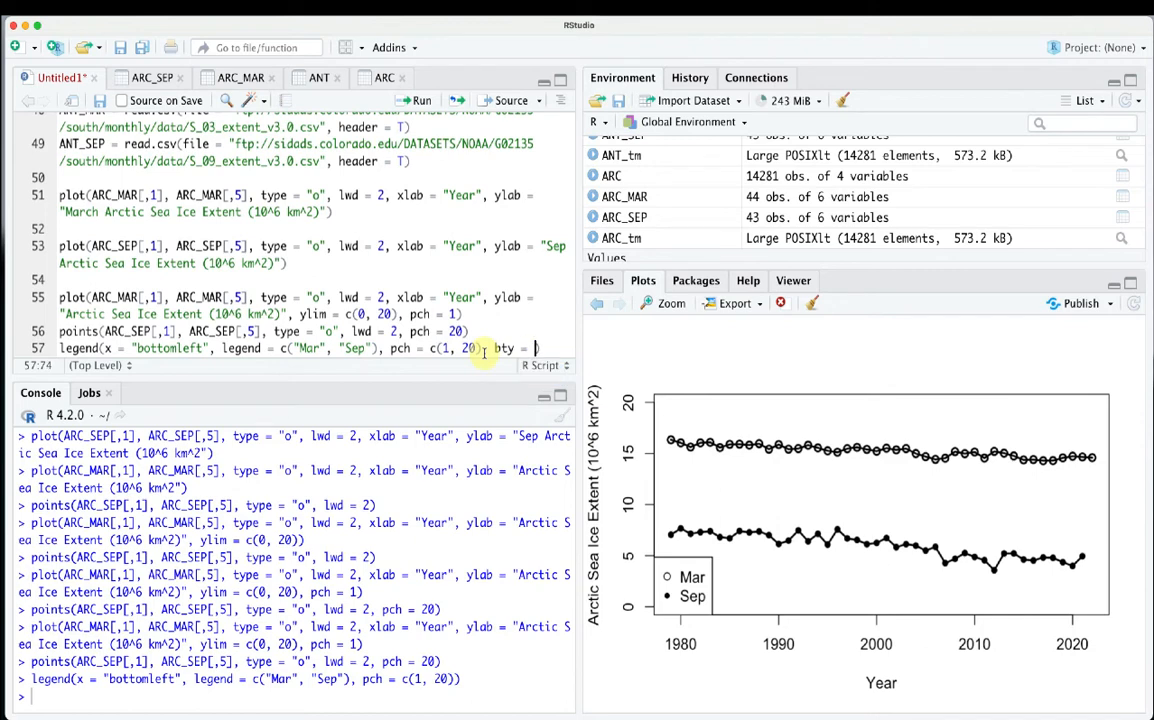
{"action": "type", "text": "\"n\", hori"}
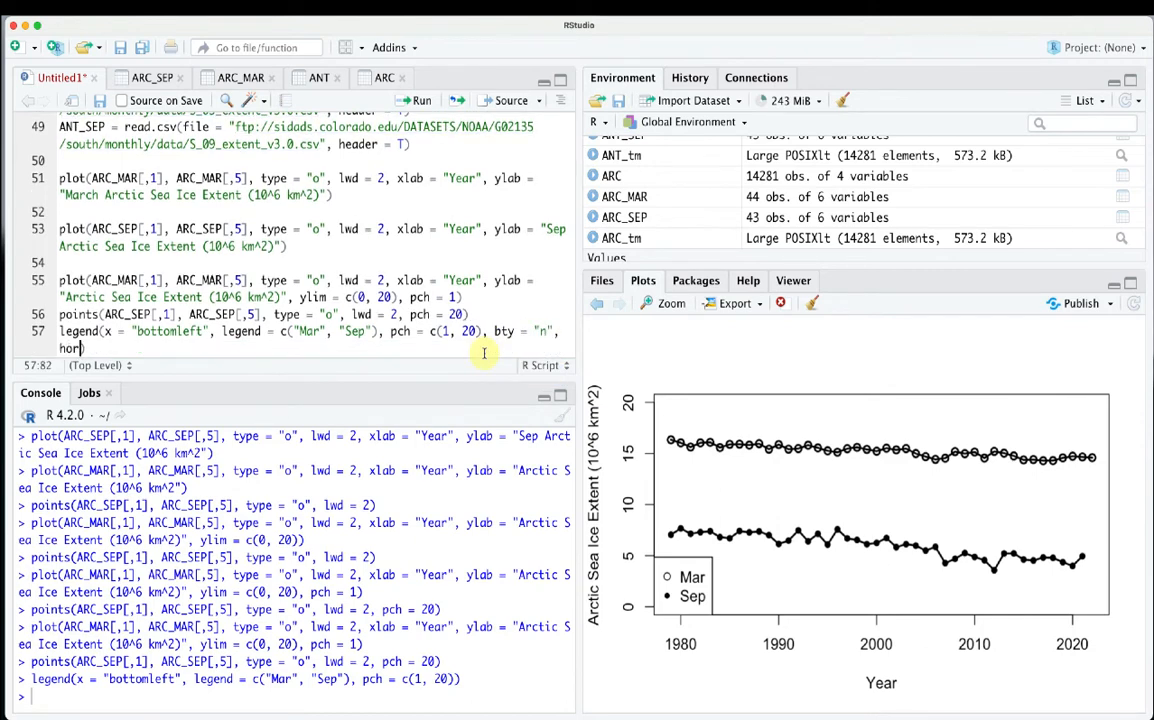
{"action": "type", "text": "z = T"}
{"action": "left_click_drag", "start_coordinate": [150, 349], "coordinate": [59, 281]}
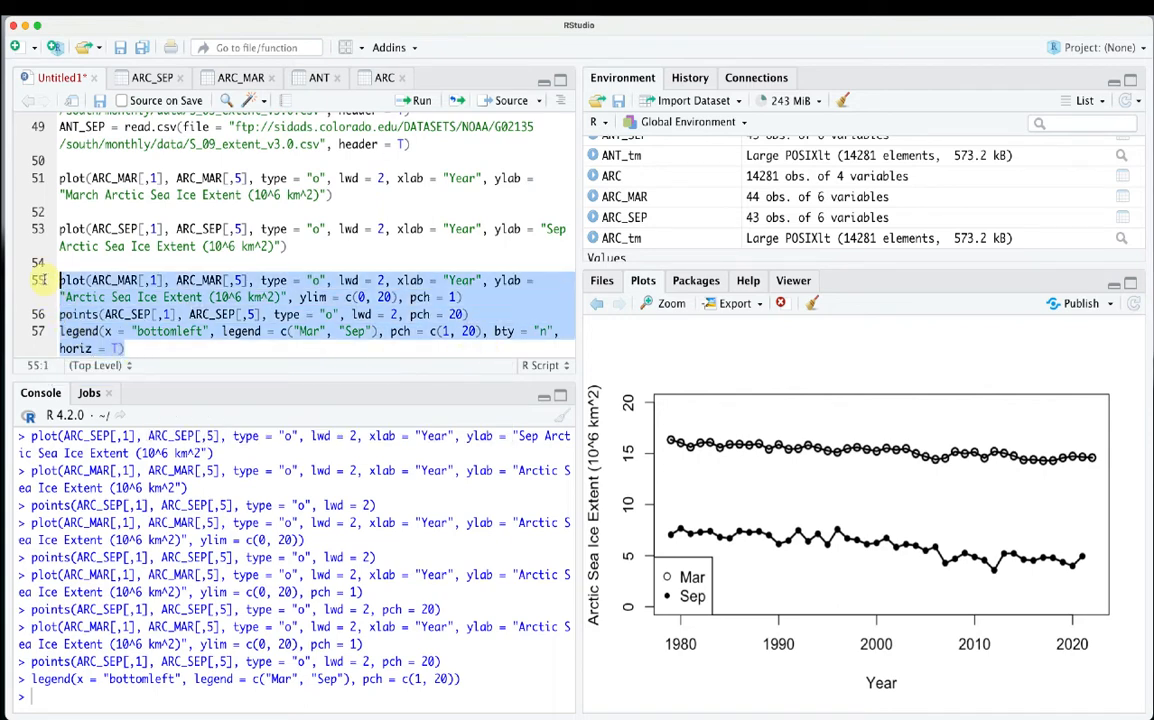
{"action": "left_click", "coordinate": [416, 101]}
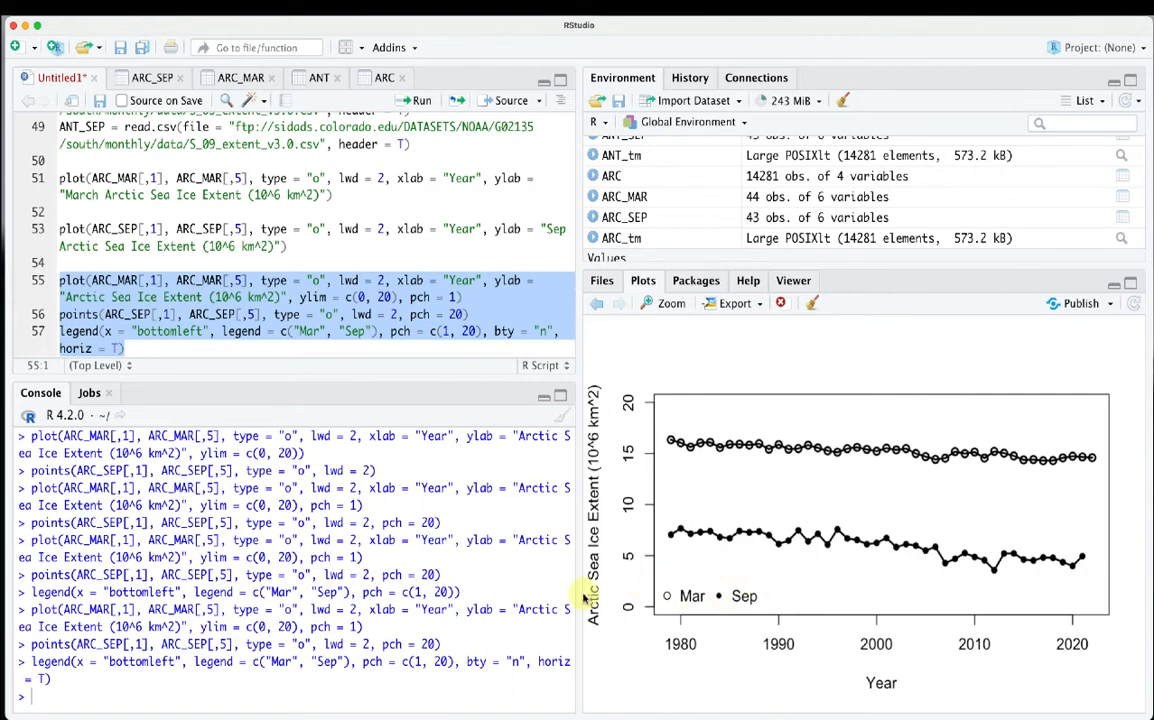
{"action": "left_click", "coordinate": [147, 349]}
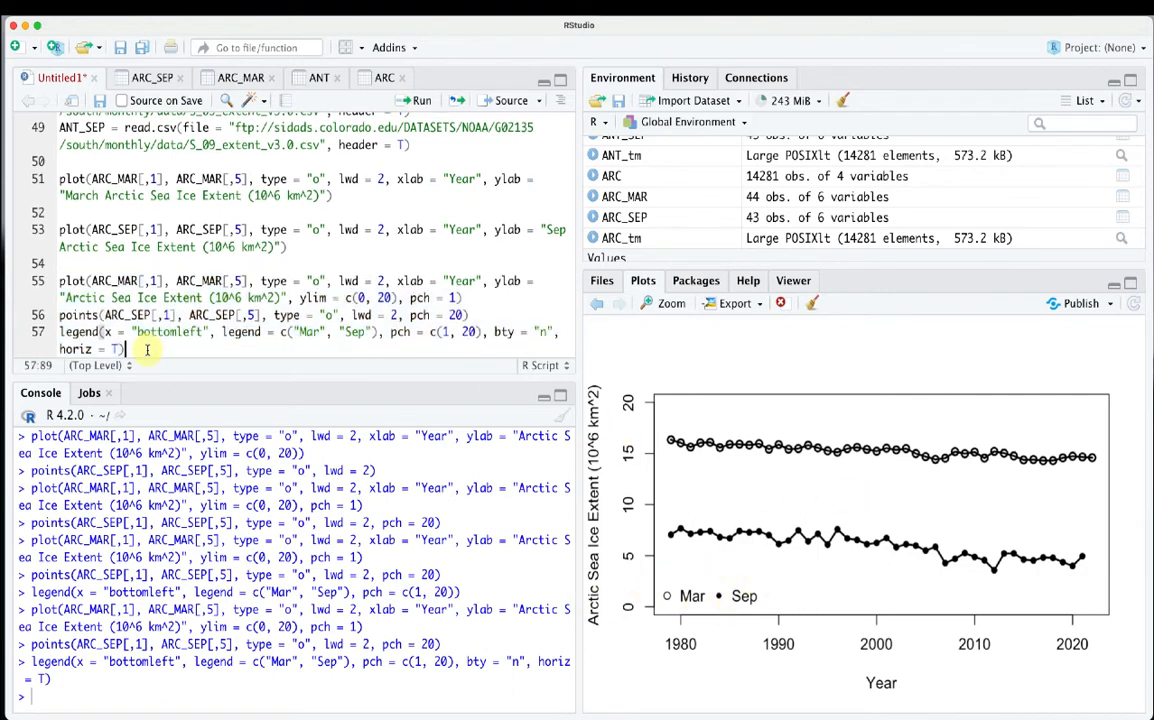
{"action": "scroll", "coordinate": [147, 349], "scroll_direction": "down", "scroll_amount": 3}
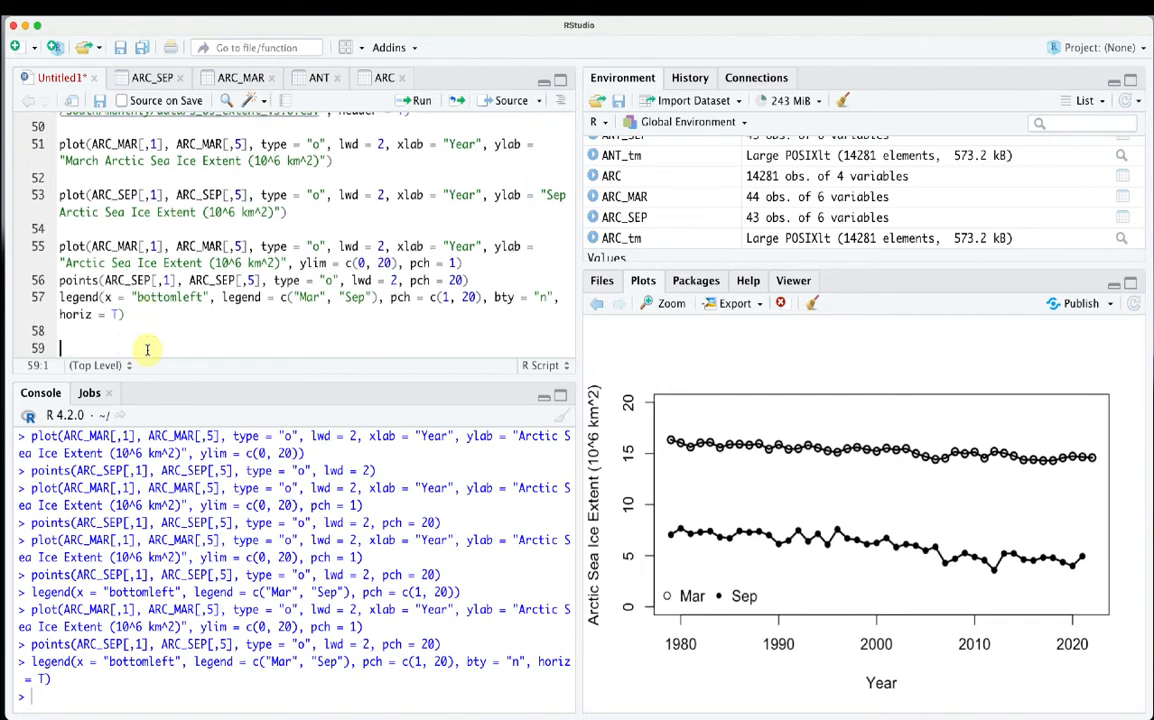
{"action": "left_click_drag", "start_coordinate": [132, 298], "coordinate": [57, 229]}
{"action": "key", "text": "super+c"}
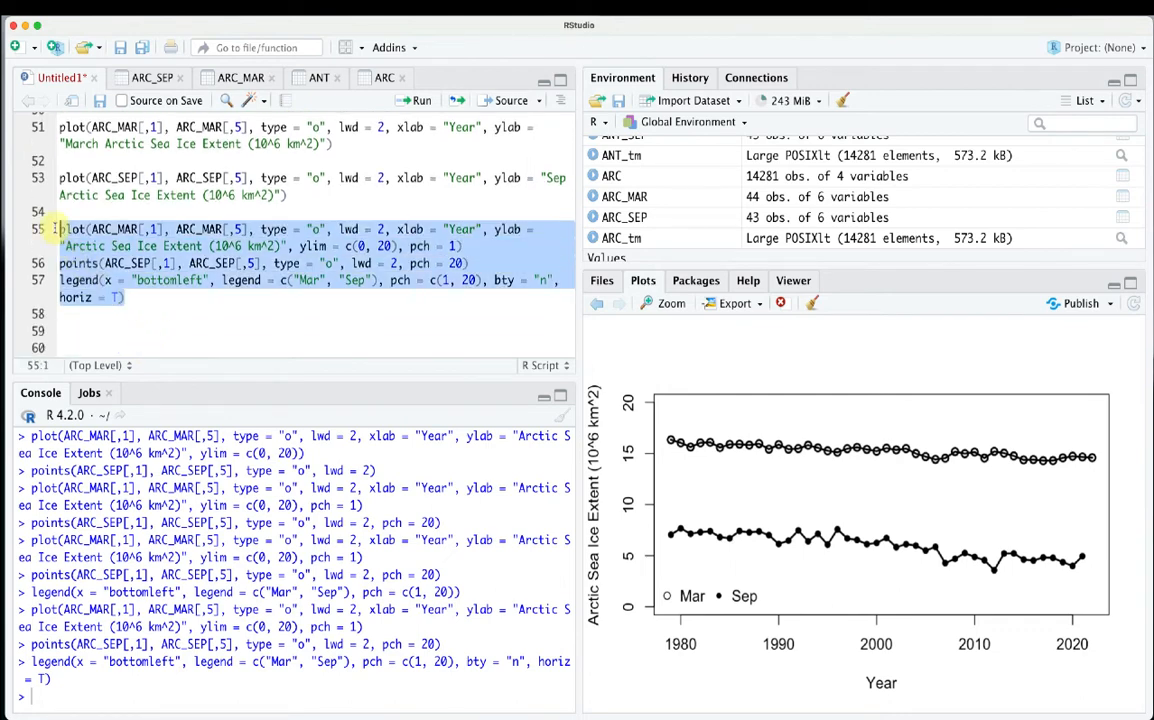
{"action": "left_click", "coordinate": [83, 330]}
{"action": "key", "text": "super+v"}
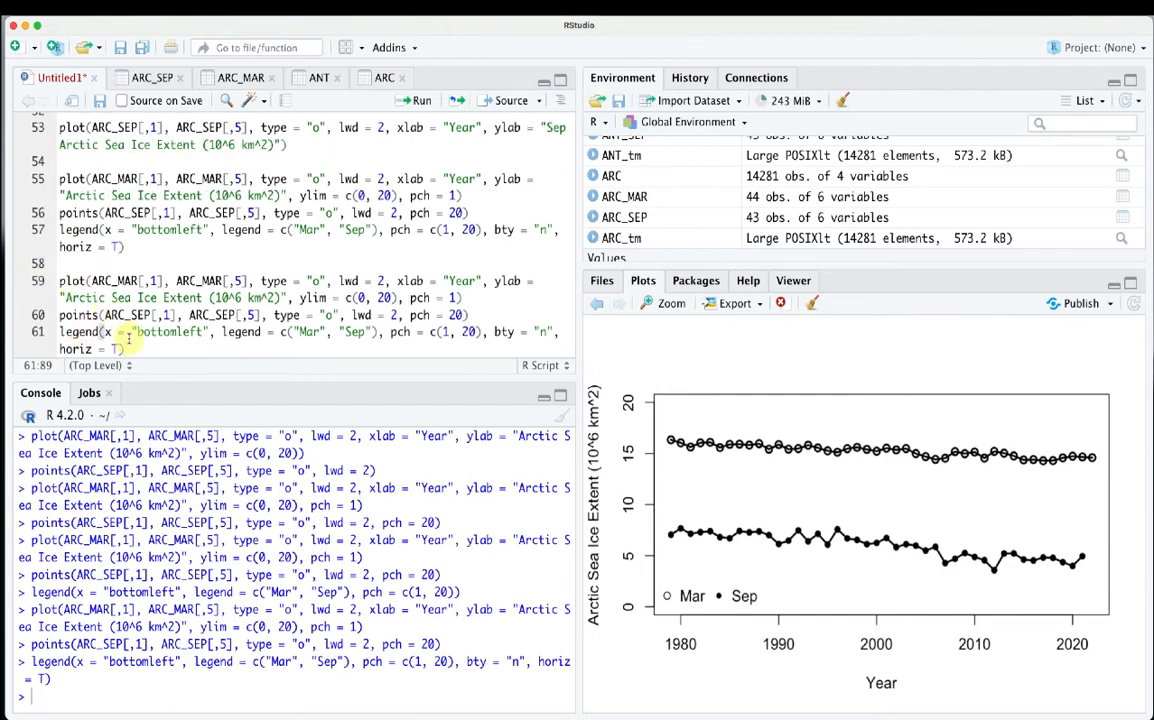
{"action": "left_click_drag", "start_coordinate": [125, 350], "coordinate": [44, 270]}
{"action": "key", "text": "BackSpace"}
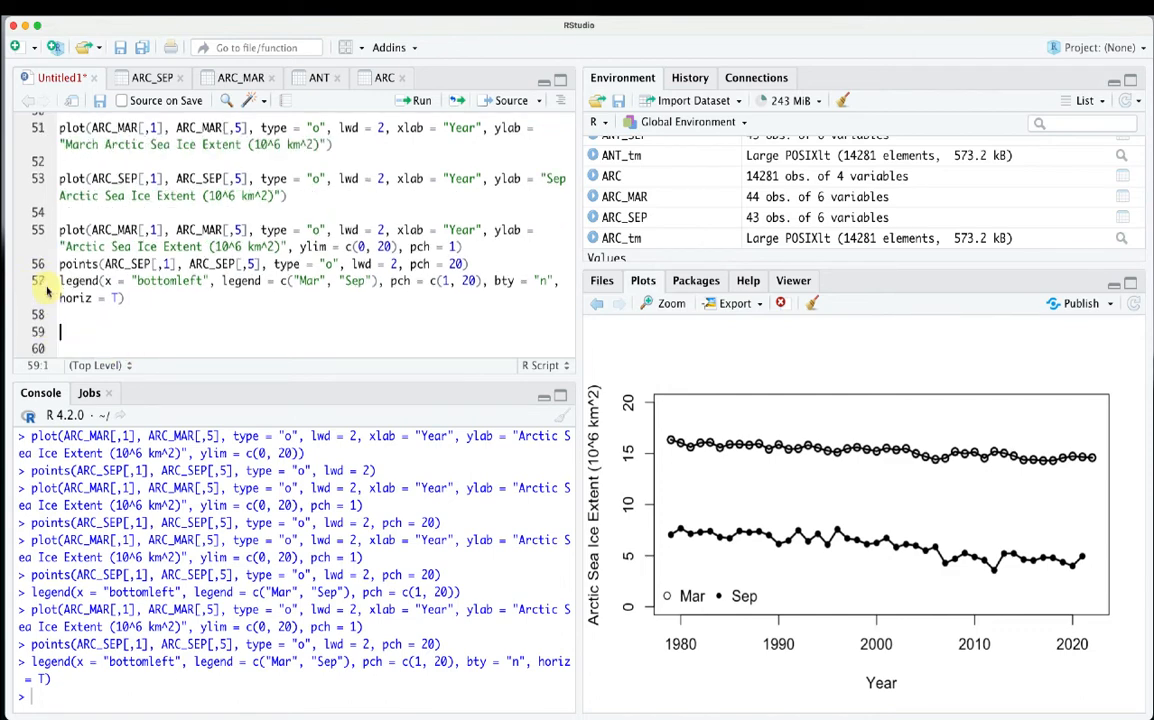
Copy the March Arctic plot call from line 51 to line 59
{"action": "scroll", "coordinate": [46, 290], "scroll_direction": "up", "scroll_amount": 3}
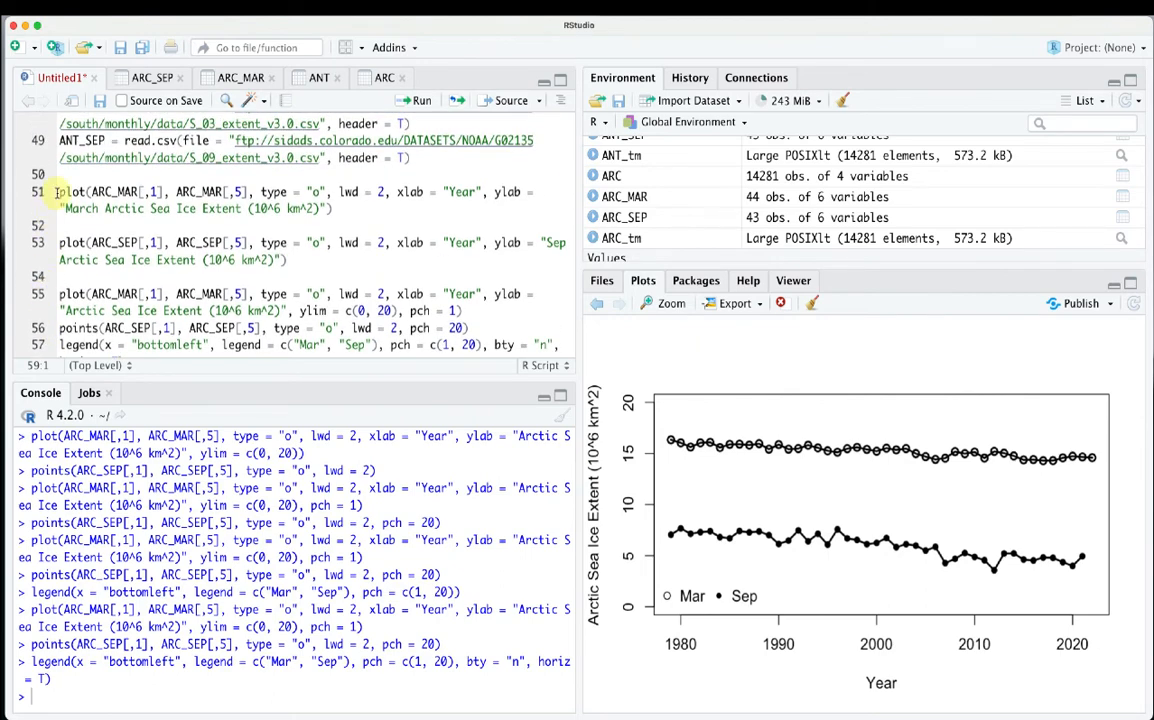
{"action": "left_click_drag", "start_coordinate": [58, 191], "coordinate": [357, 208]}
{"action": "key", "text": "super+c"}
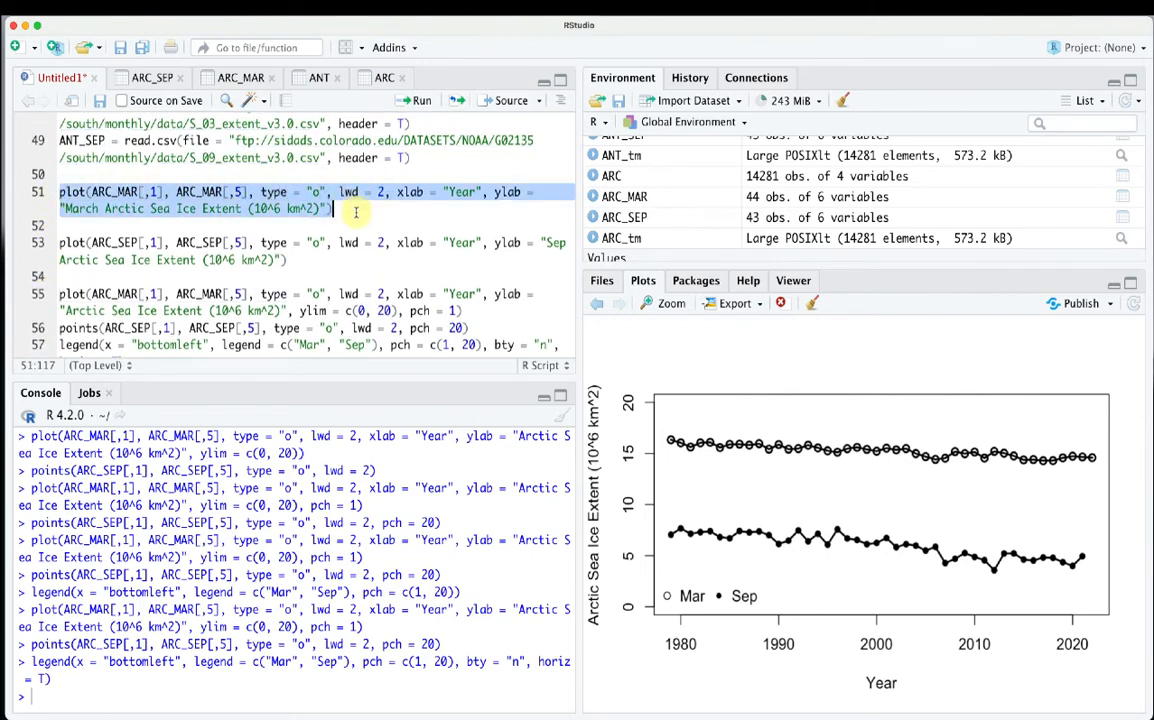
{"action": "scroll", "coordinate": [355, 212], "scroll_direction": "down", "scroll_amount": 3}
{"action": "left_click", "coordinate": [72, 334]}
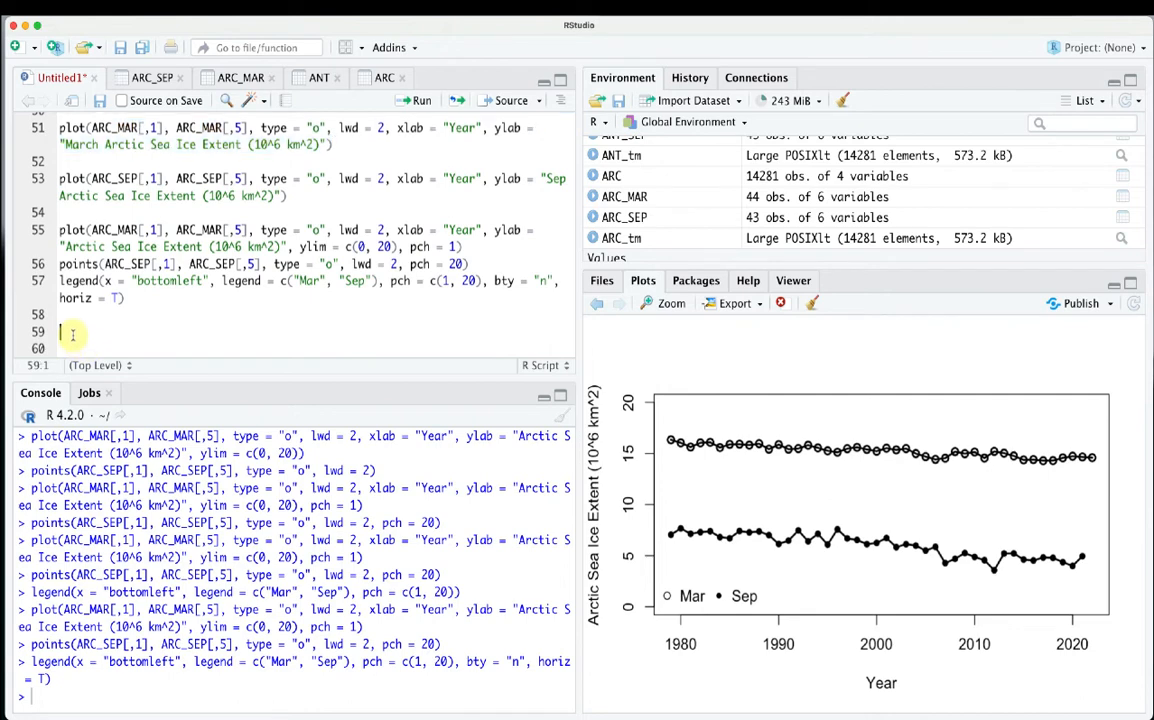
{"action": "key", "text": "super+v"}
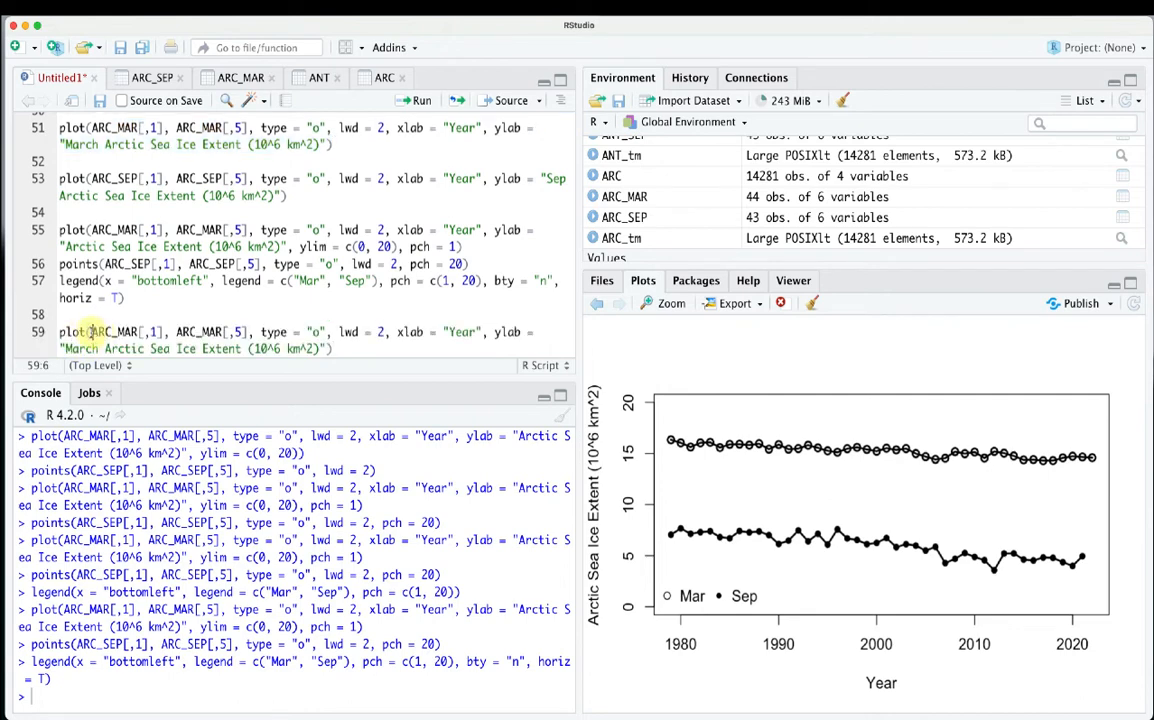
Replace ARC_MAR with ANT_MAR in both data arguments of the line 59 plot call
{"action": "left_click", "coordinate": [112, 332]}
{"action": "key", "text": "BackSpace"}
{"action": "key", "text": "BackSpace"}
{"action": "key", "text": "BackSpace"}
{"action": "type", "text": "ANT"}
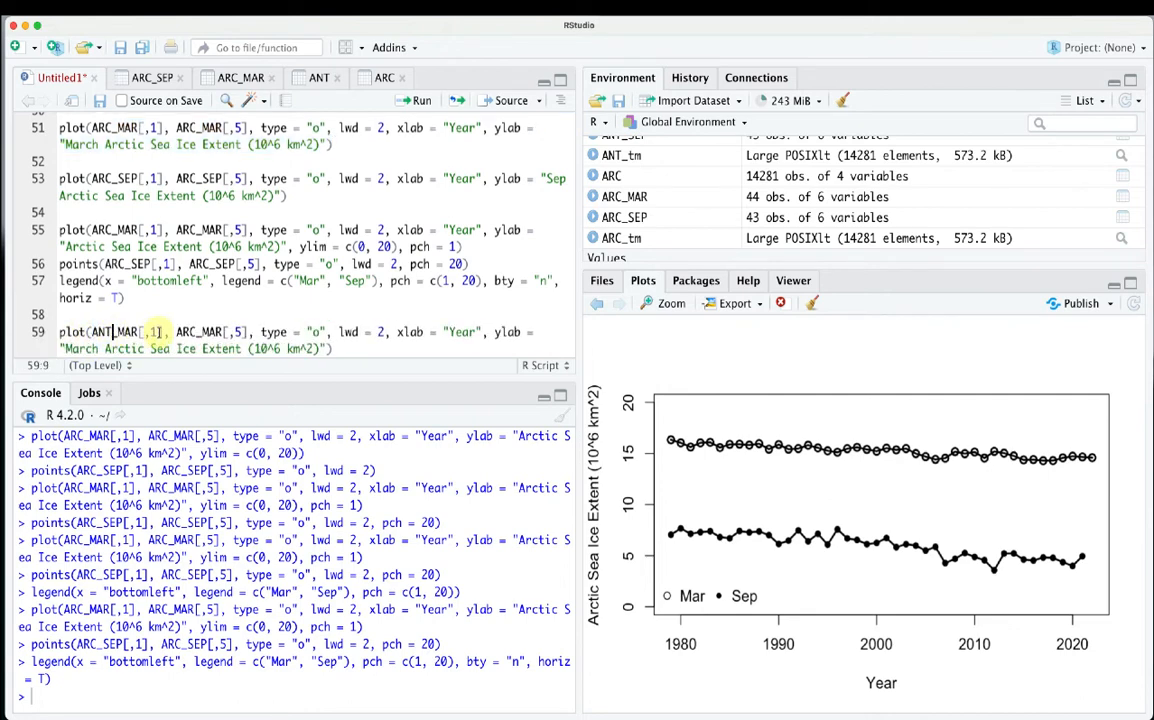
{"action": "left_click", "coordinate": [178, 332]}
{"action": "key", "text": "Delete"}
{"action": "key", "text": "Delete"}
{"action": "key", "text": "Delete"}
{"action": "type", "text": "ANT"}
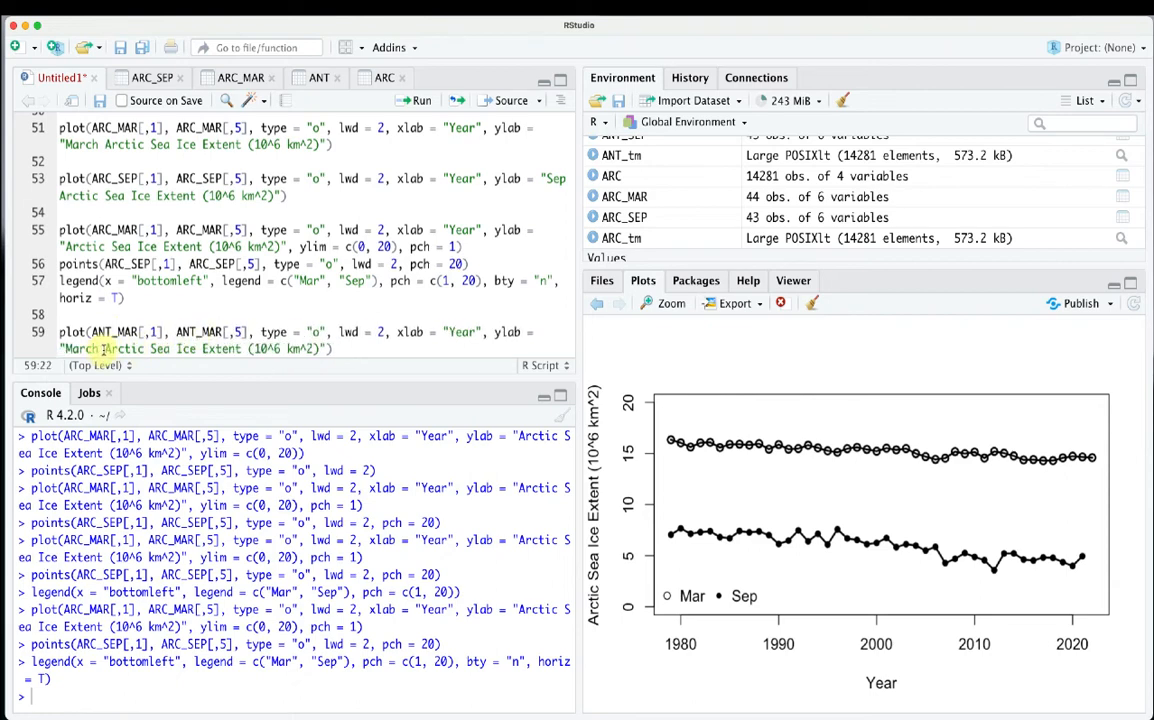
Change the line 59 ylab to "March Antarctic Sea Ice Extent (10^6 km^2)" and run that plot call
{"action": "left_click_drag", "start_coordinate": [103, 349], "coordinate": [145, 350]}
{"action": "type", "text": "Antarctic"}
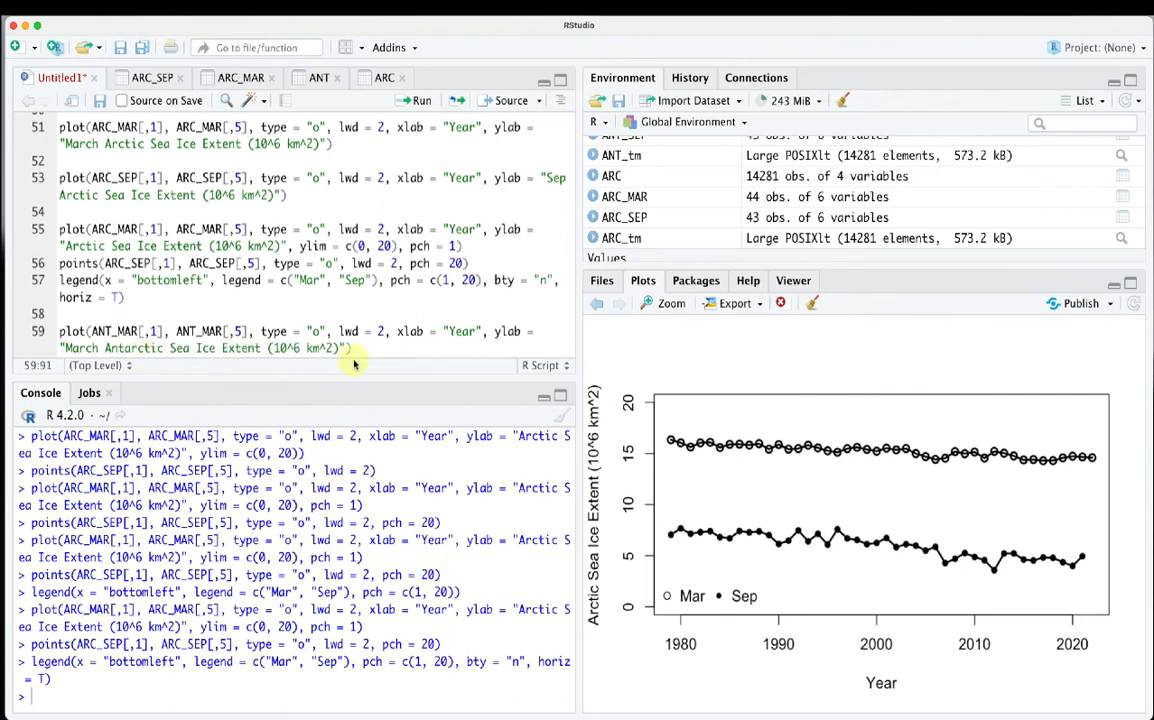
{"action": "left_click_drag", "start_coordinate": [352, 349], "coordinate": [48, 328]}
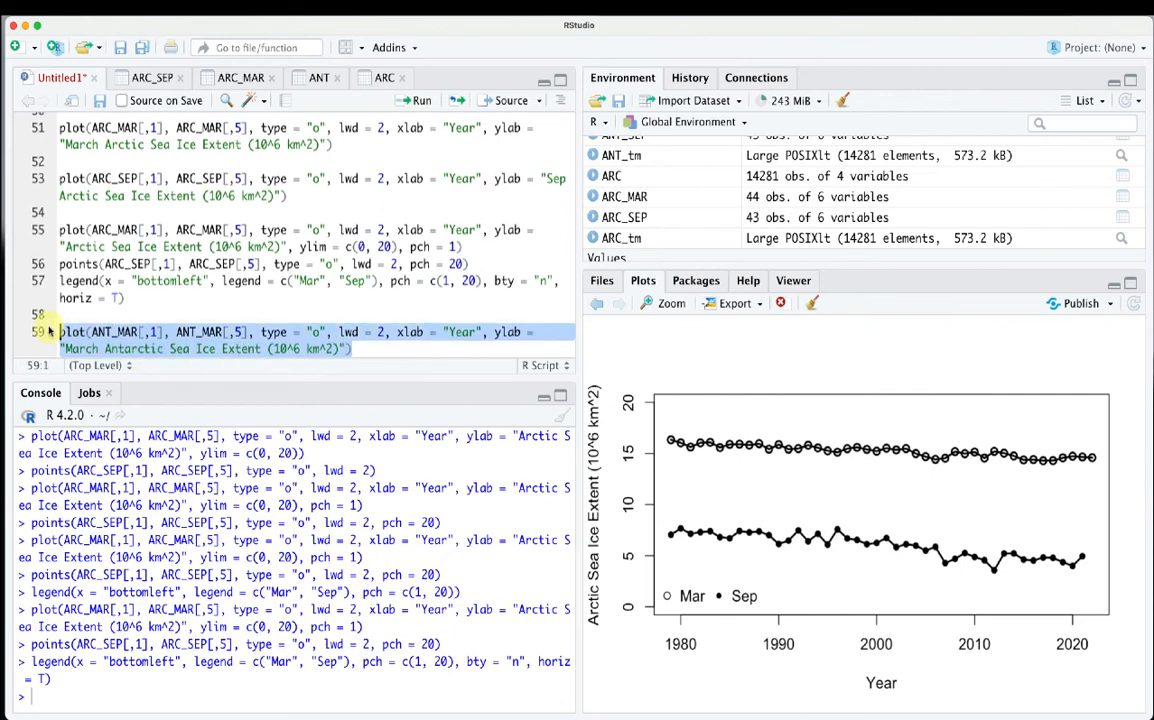
{"action": "left_click", "coordinate": [413, 101]}
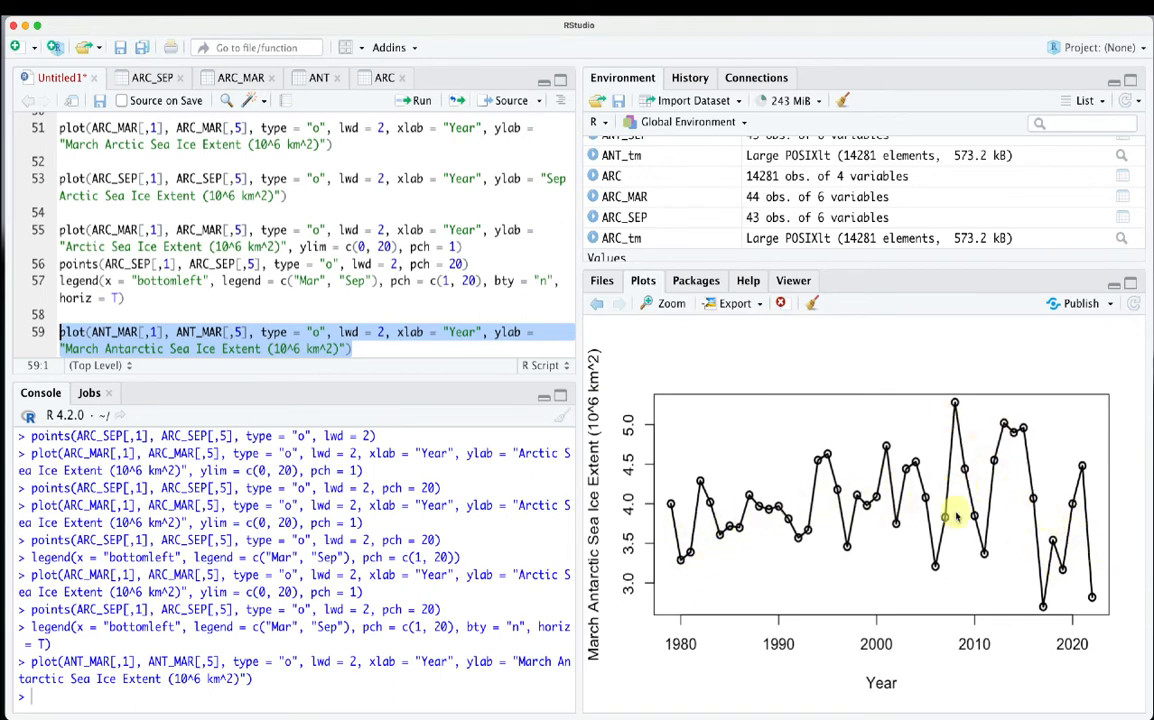
Duplicate the line 59 Antarctic plot call onto line 61, leaving a blank line between them
{"action": "left_click", "coordinate": [365, 349]}
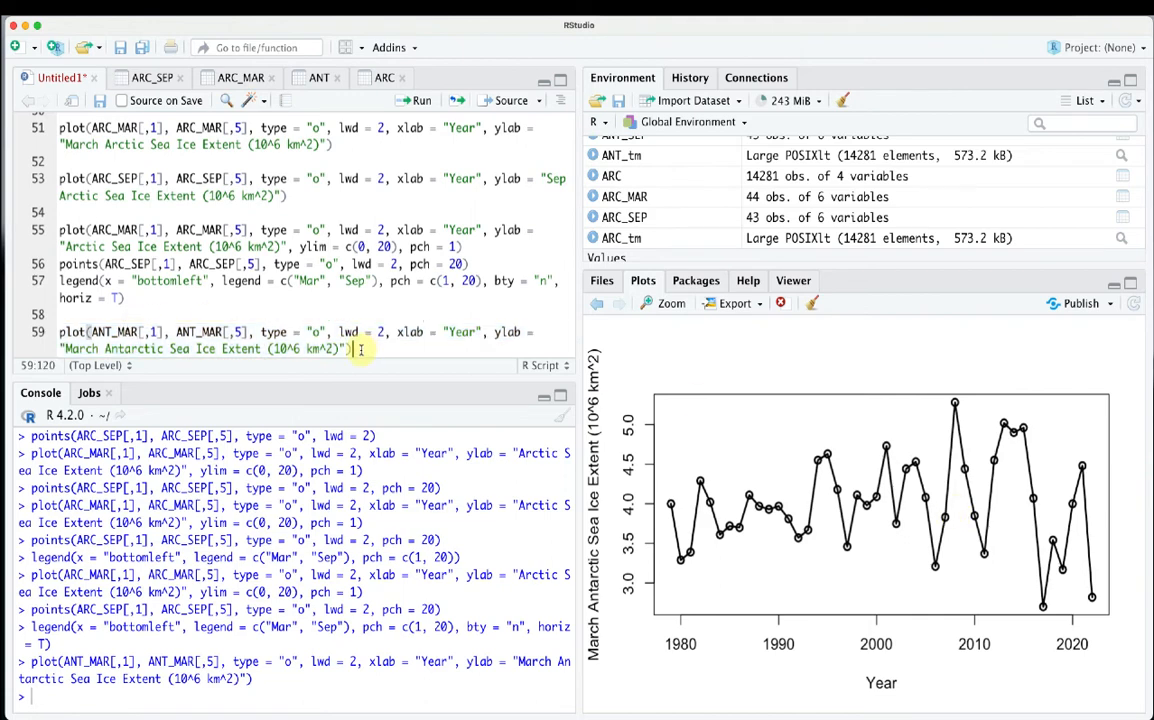
{"action": "left_click_drag", "start_coordinate": [360, 349], "coordinate": [59, 332]}
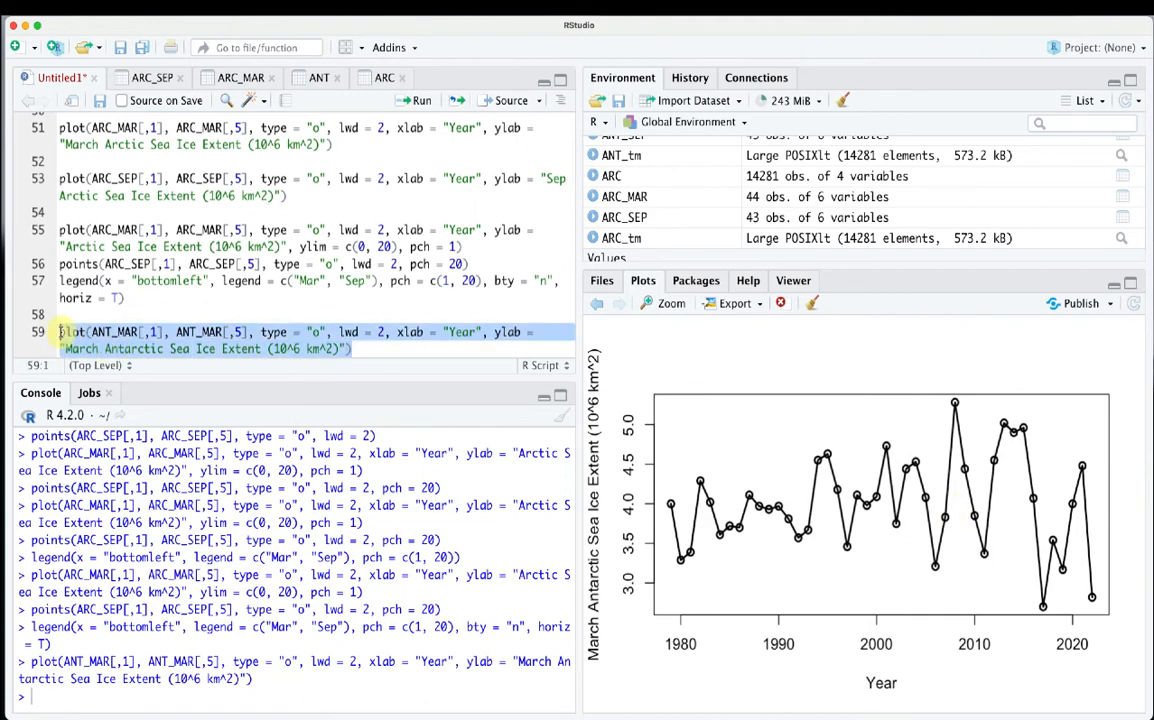
{"action": "key", "text": "ctrl+c"}
{"action": "left_click", "coordinate": [386, 349]}
{"action": "key", "text": "Return"}
{"action": "key", "text": "Return"}
{"action": "key", "text": "ctrl+v"}
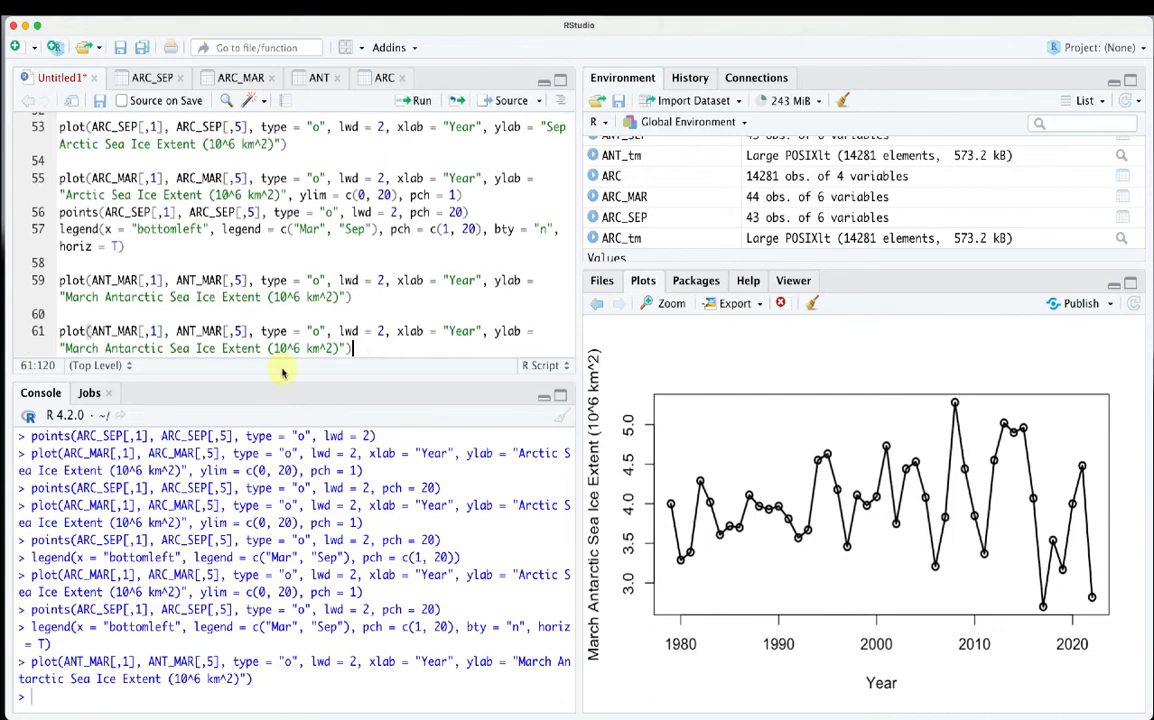
Replace ANT_MAR with ANT_SEP in both data arguments of the line 61 plot call and run it
{"action": "left_click", "coordinate": [128, 331]}
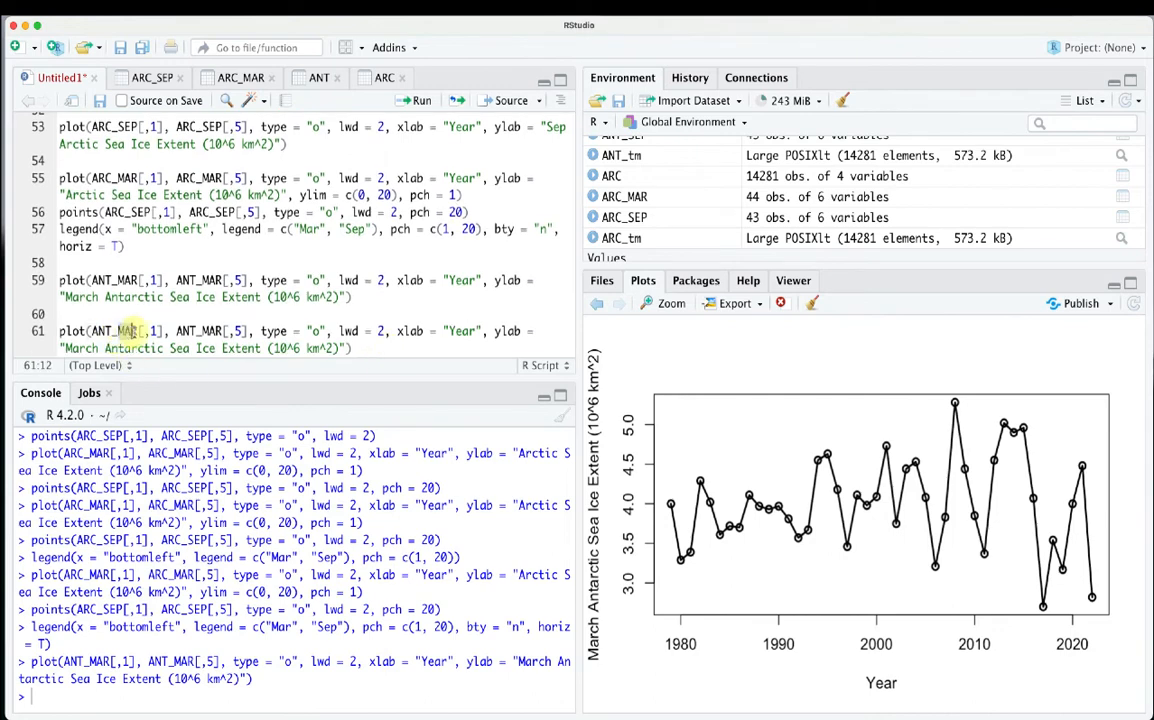
{"action": "key", "text": "shift+Left"}
{"action": "key", "text": "shift+Left"}
{"action": "key", "text": "shift+Left"}
{"action": "type", "text": "SEP"}
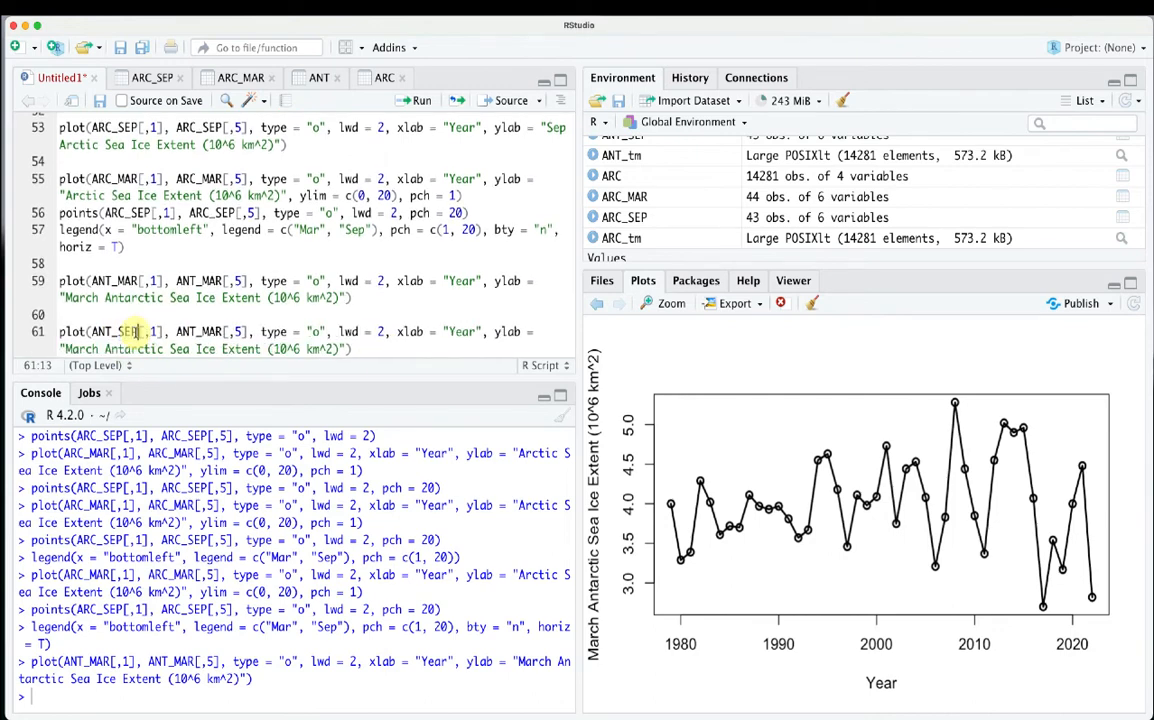
{"action": "left_click_drag", "start_coordinate": [203, 332], "coordinate": [221, 331]}
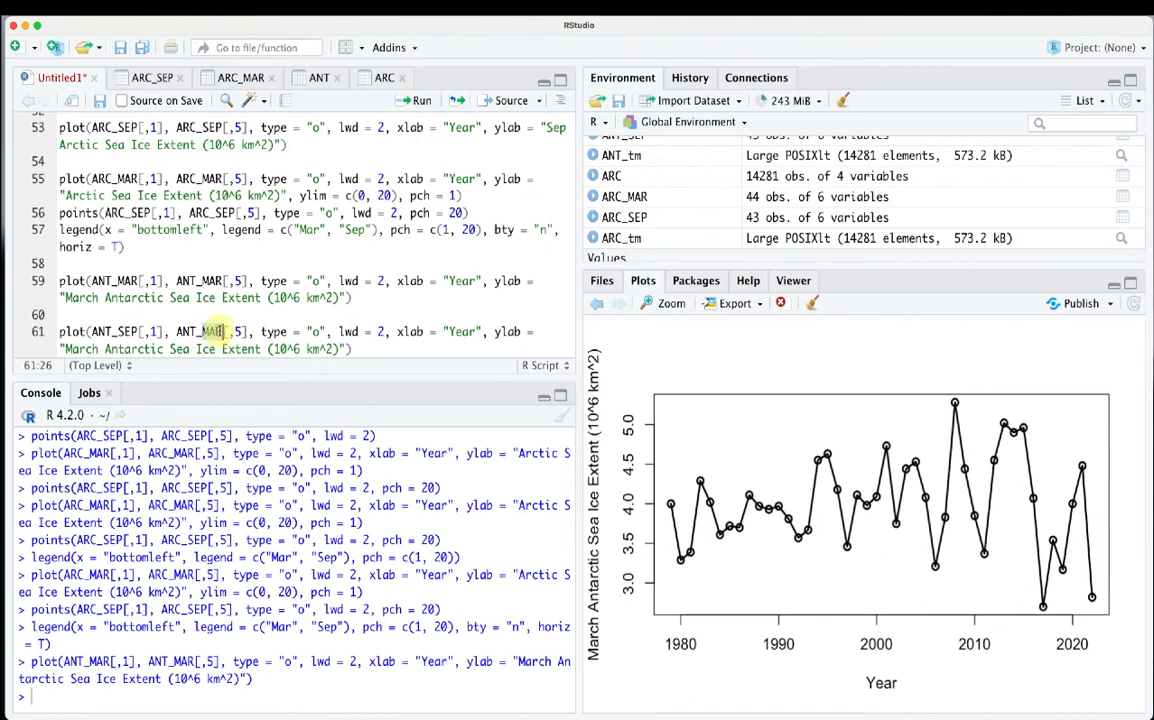
{"action": "type", "text": "SEP"}
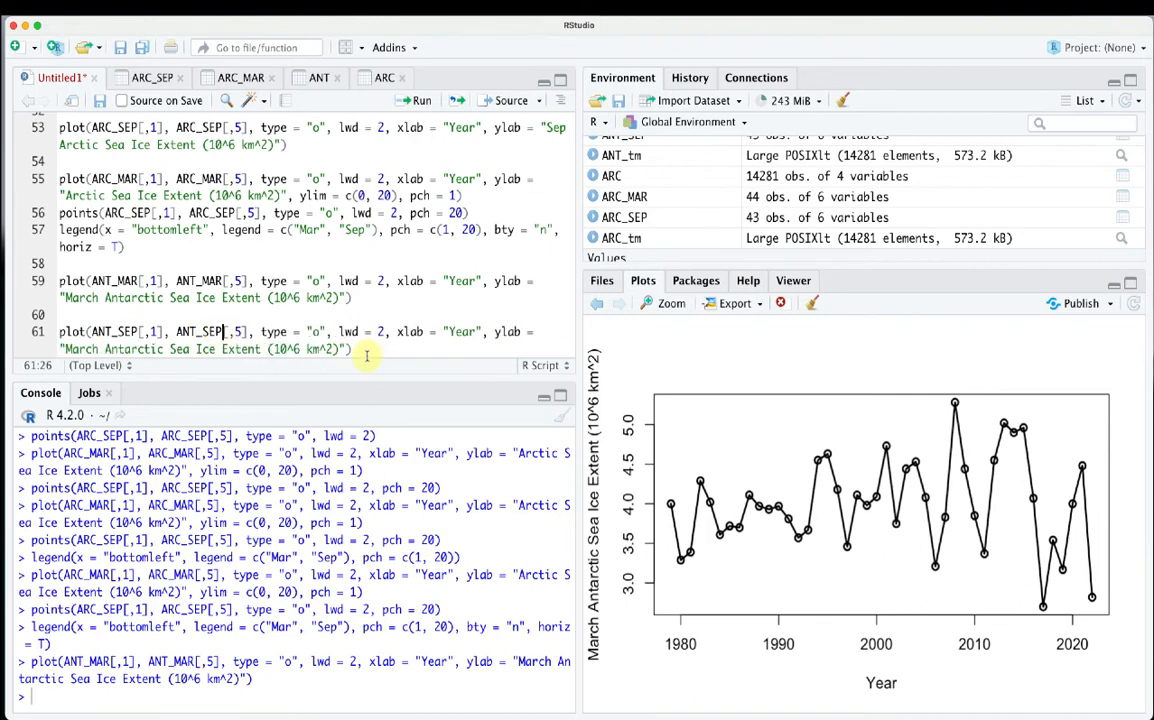
{"action": "left_click_drag", "start_coordinate": [360, 348], "coordinate": [58, 333]}
{"action": "left_click", "coordinate": [418, 104]}
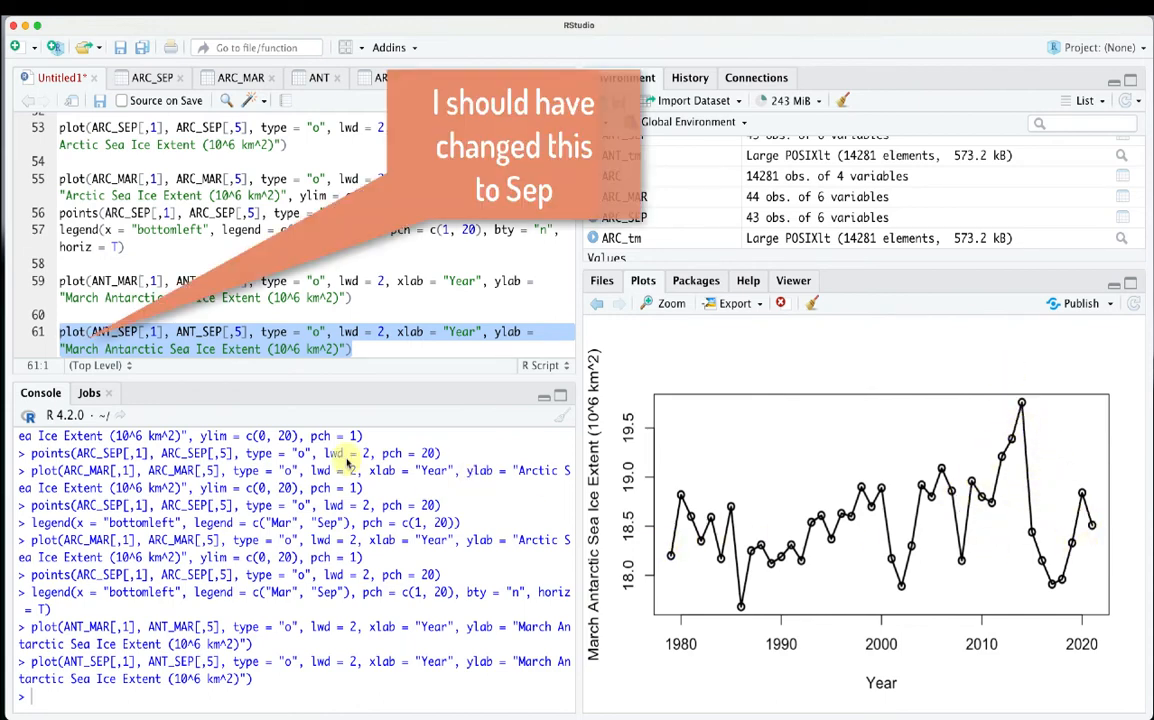
Copy the combined plot, points and legend calls from lines 55 to 57 to line 64
{"action": "left_click", "coordinate": [150, 315]}
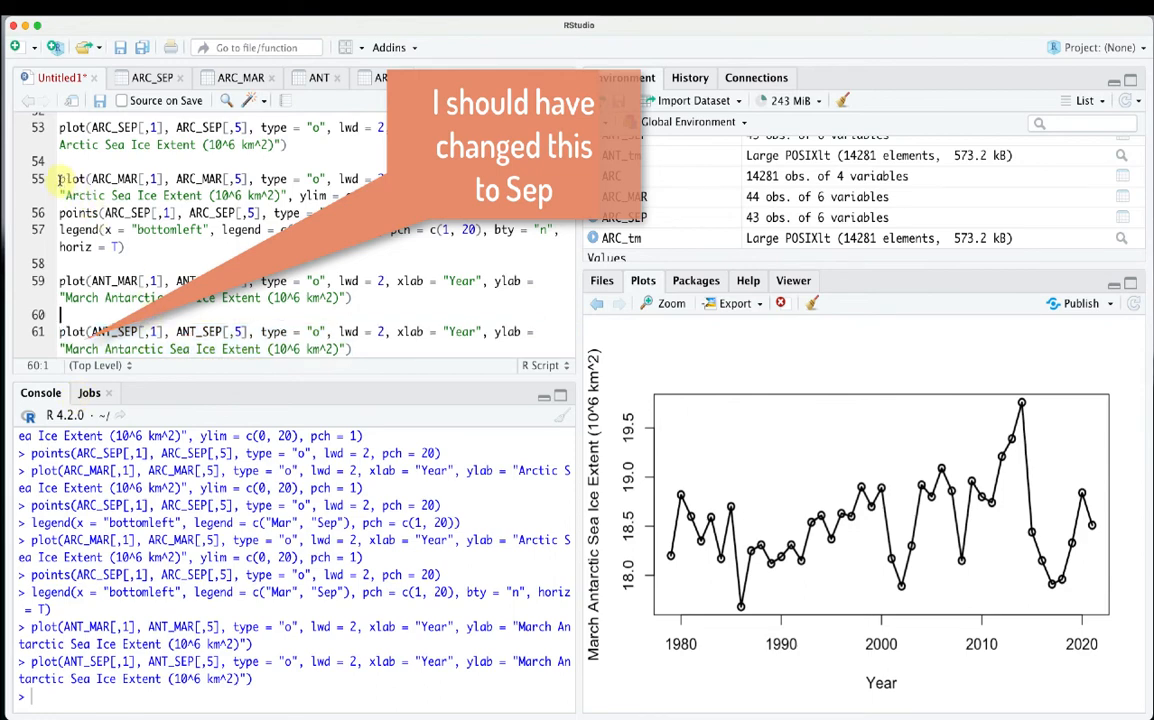
{"action": "left_click_drag", "start_coordinate": [59, 178], "coordinate": [143, 251]}
{"action": "scroll", "coordinate": [143, 251], "scroll_direction": "down", "scroll_amount": 1}
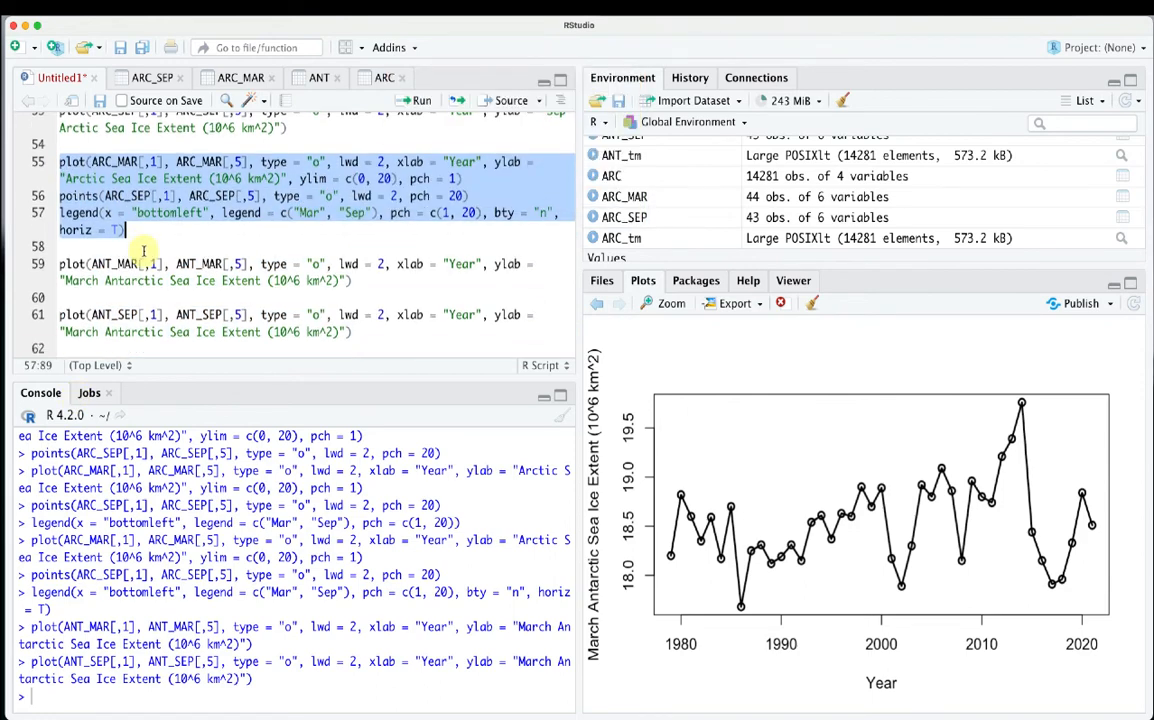
{"action": "left_click", "coordinate": [368, 346]}
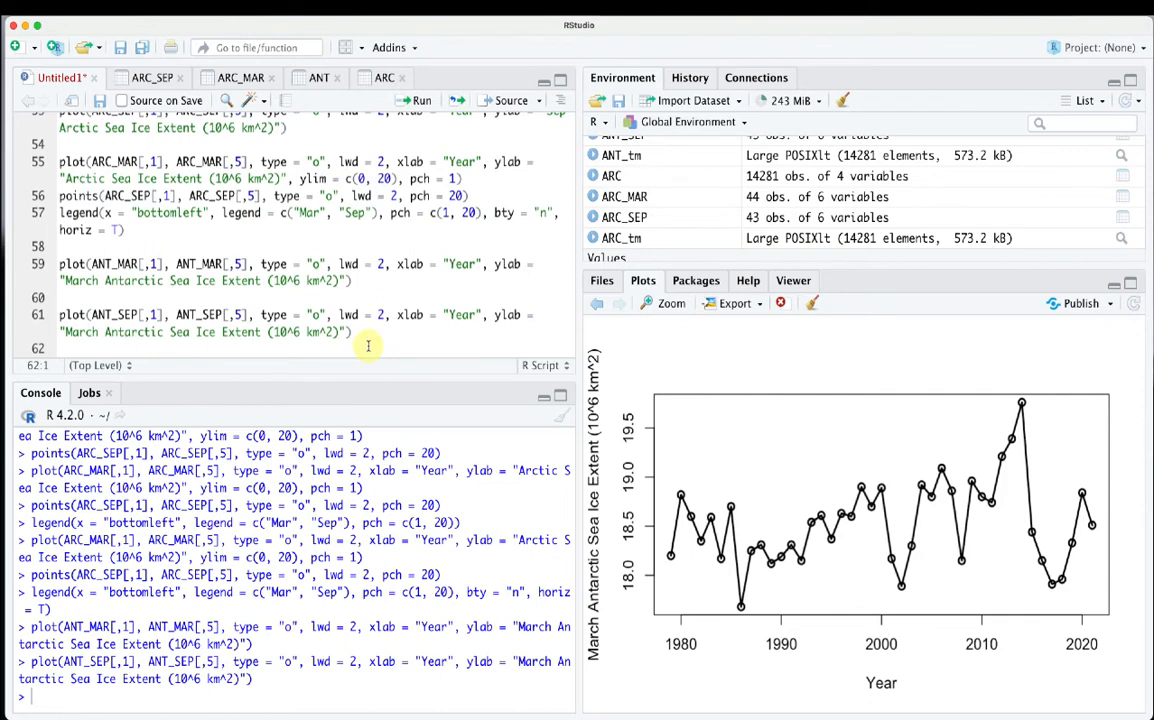
{"action": "key", "text": "Return"}
{"action": "key", "text": "Return"}
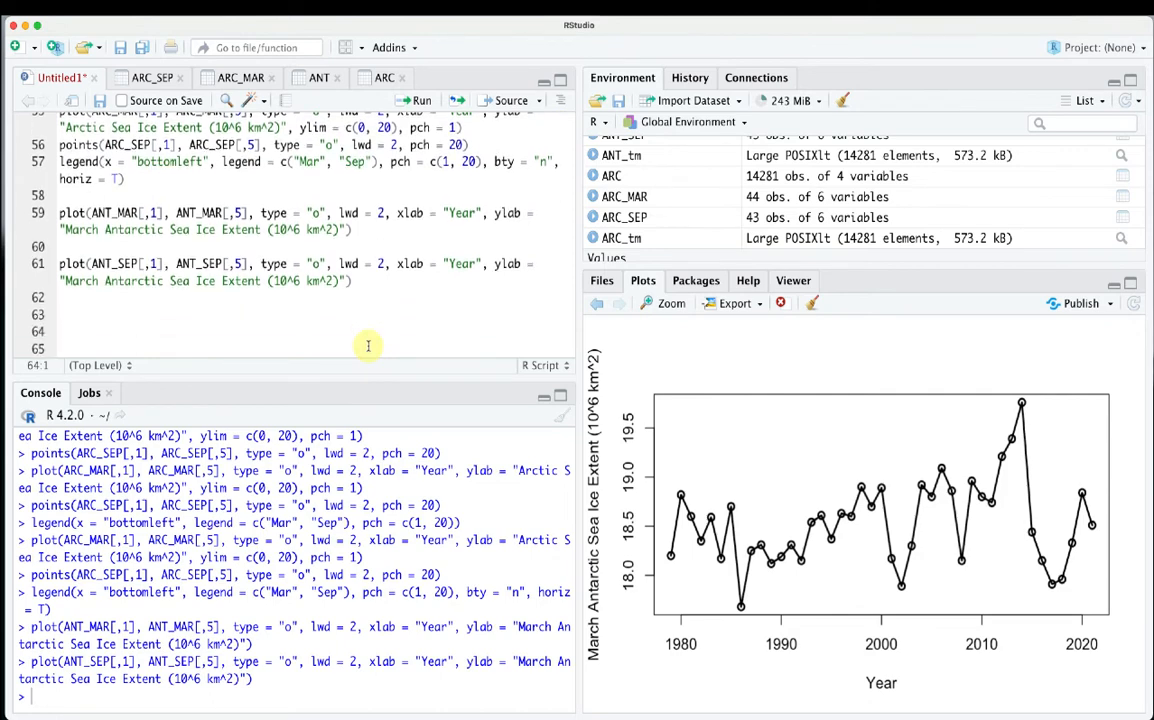
{"action": "key", "text": "super+v"}
Replace ARC_MAR with ANT_MAR in both data arguments of the line 64 plot call
{"action": "left_click", "coordinate": [92, 280]}
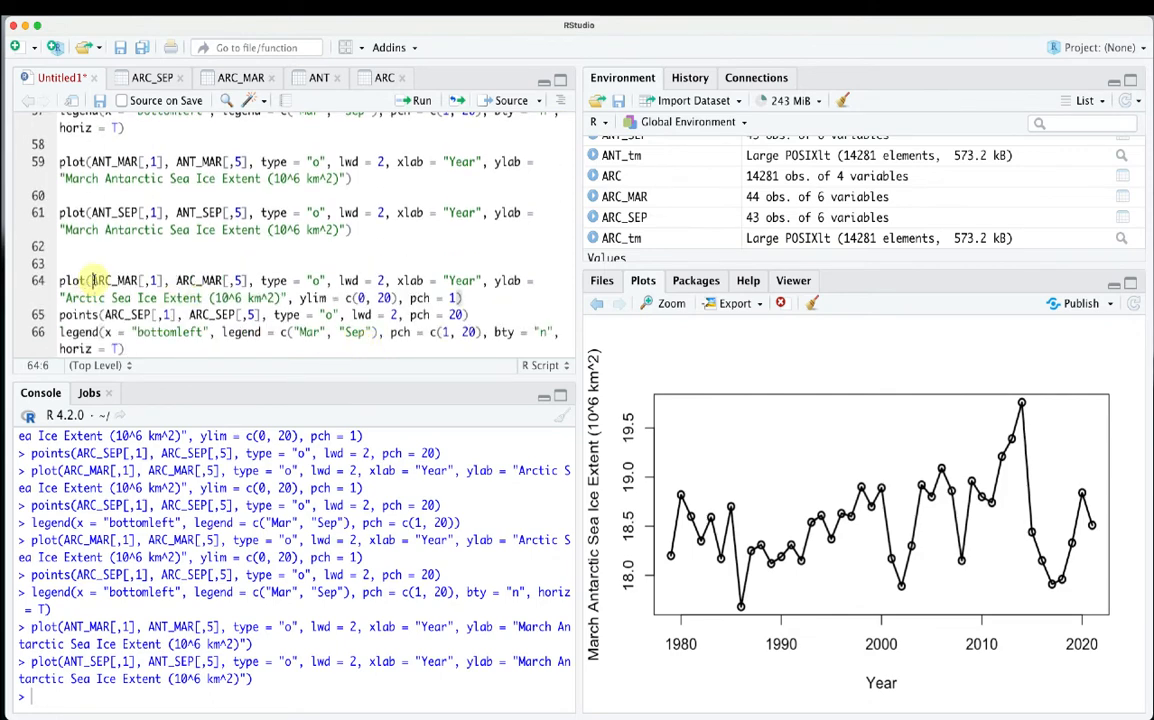
{"action": "left_click_drag", "start_coordinate": [92, 280], "coordinate": [104, 280]}
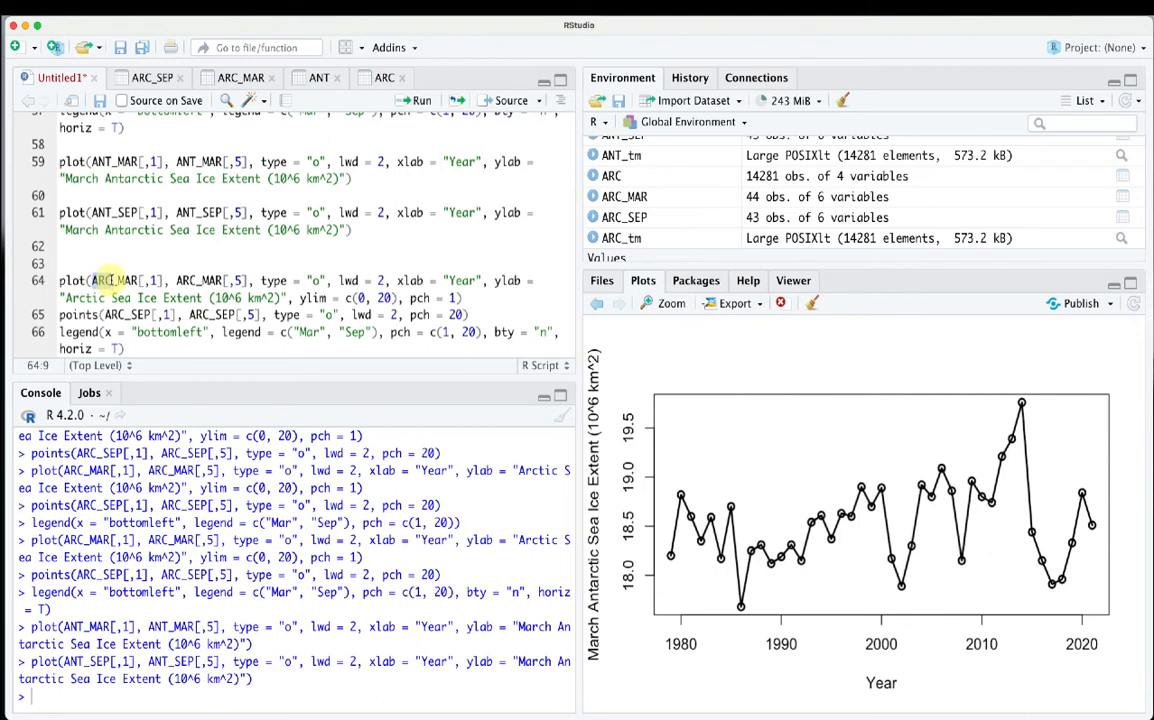
{"action": "type", "text": "ANT"}
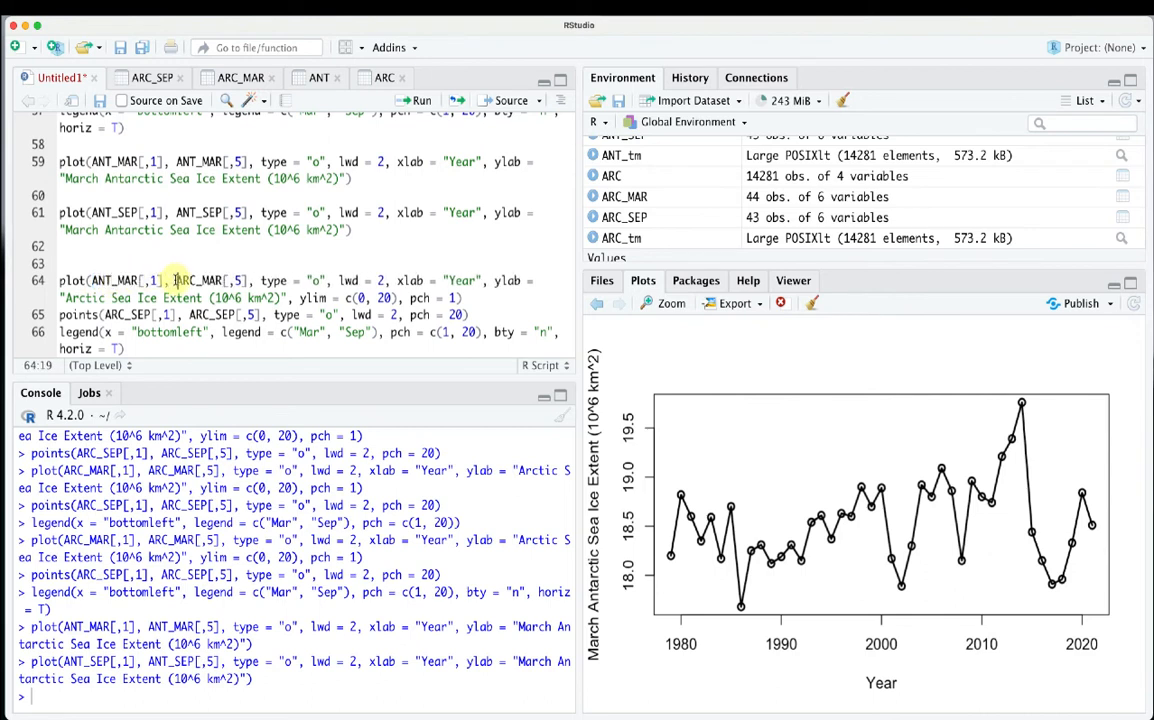
{"action": "left_click_drag", "start_coordinate": [176, 280], "coordinate": [190, 280]}
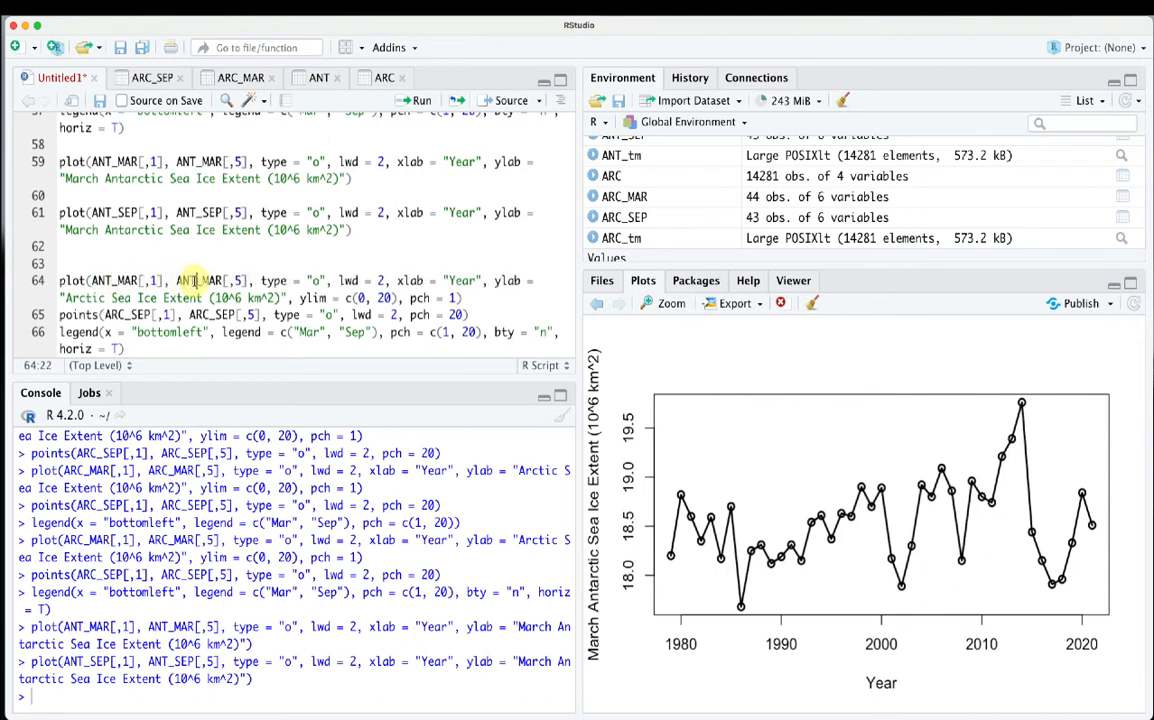
Change the line 64 plot call's y-axis label to "Antarctic Sea Ice Extent (10^6 km^2)"
{"action": "type", "text": "ANT"}
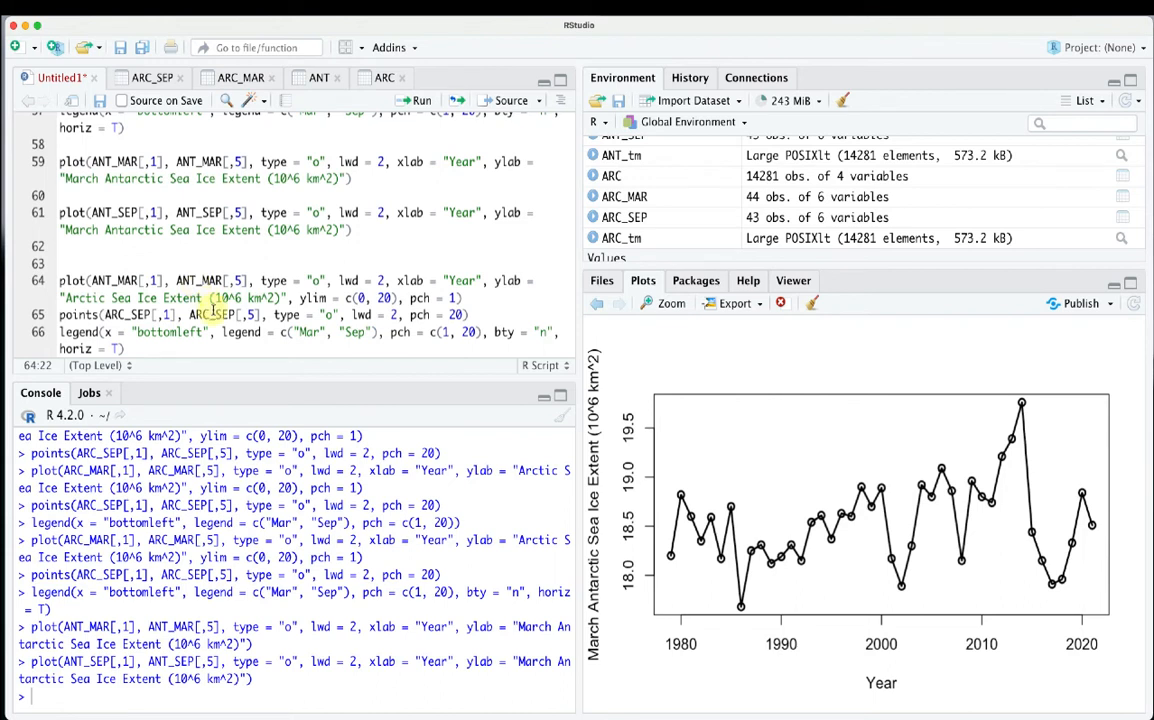
{"action": "double_click", "coordinate": [75, 298]}
{"action": "type", "text": "A"}
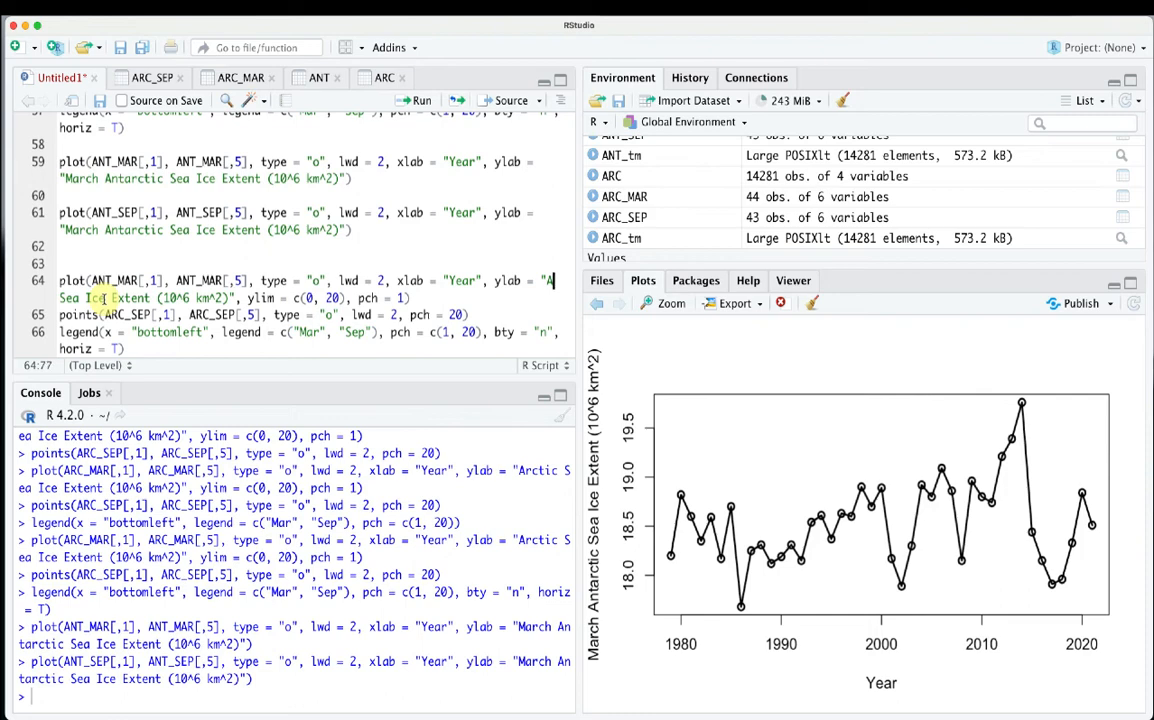
{"action": "type", "text": "ntarctic"}
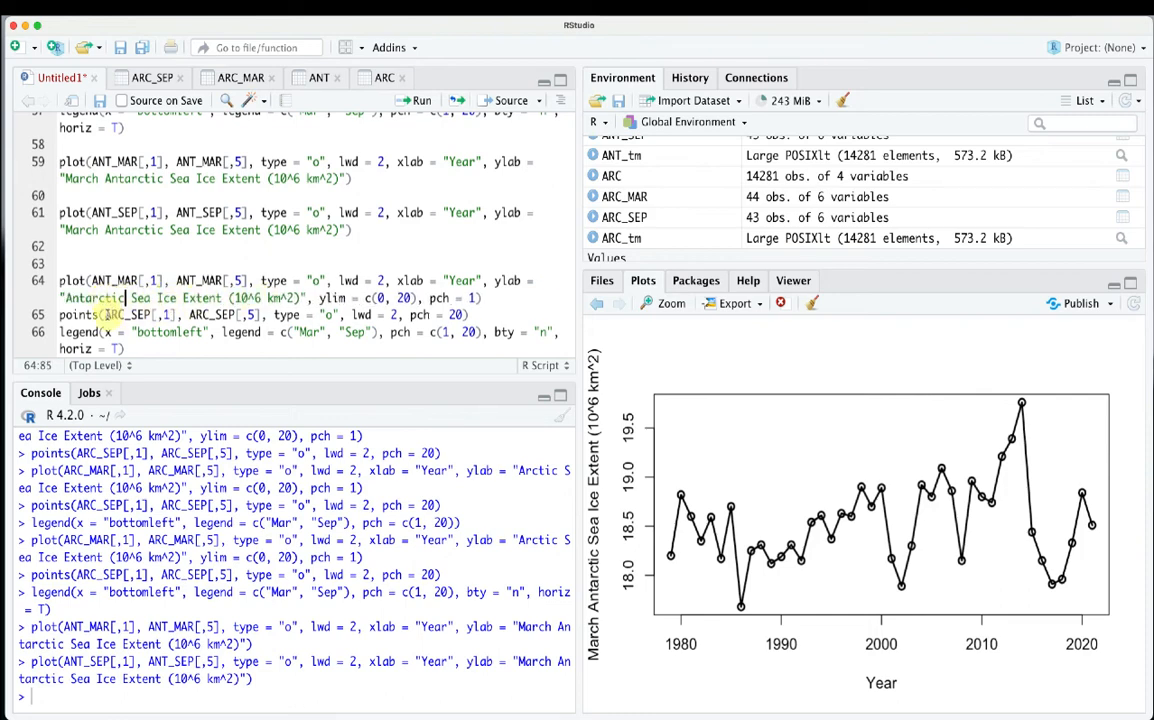
Replace ARC_SEP with ANT_SEP in both data arguments of the line 65 points call
{"action": "key", "text": "shift+Right"}
{"action": "key", "text": "shift+Right"}
{"action": "key", "text": "shift+Right"}
{"action": "type", "text": "ANT"}
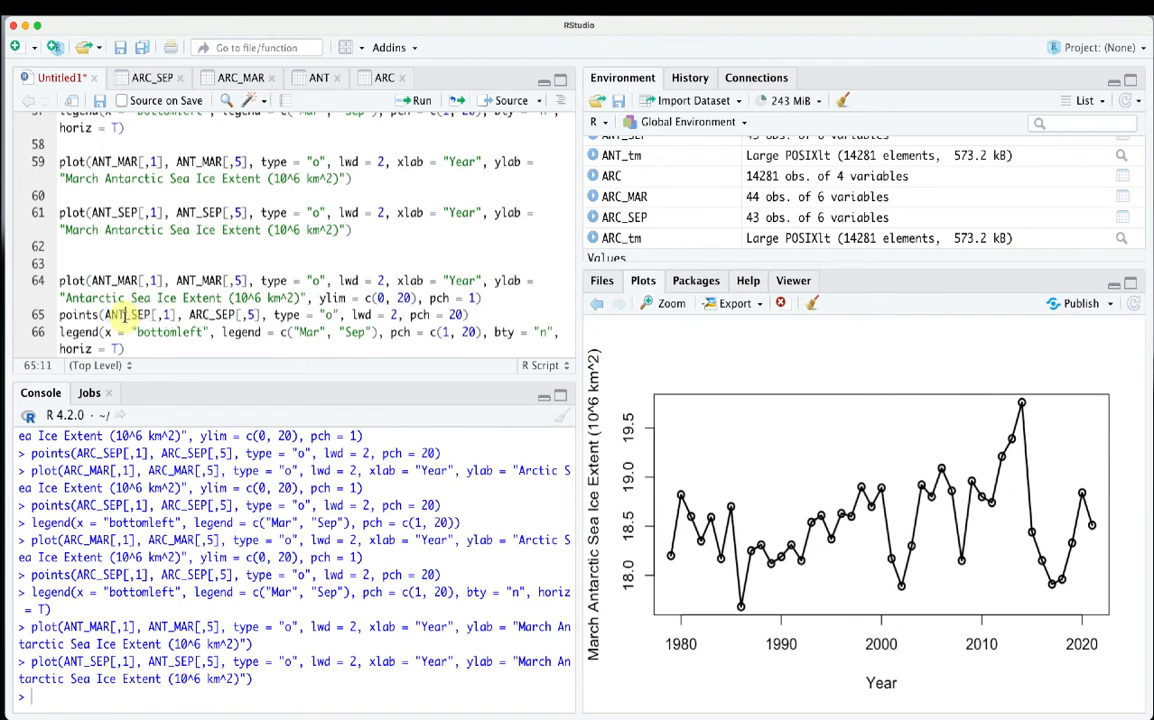
{"action": "left_click", "coordinate": [198, 314]}
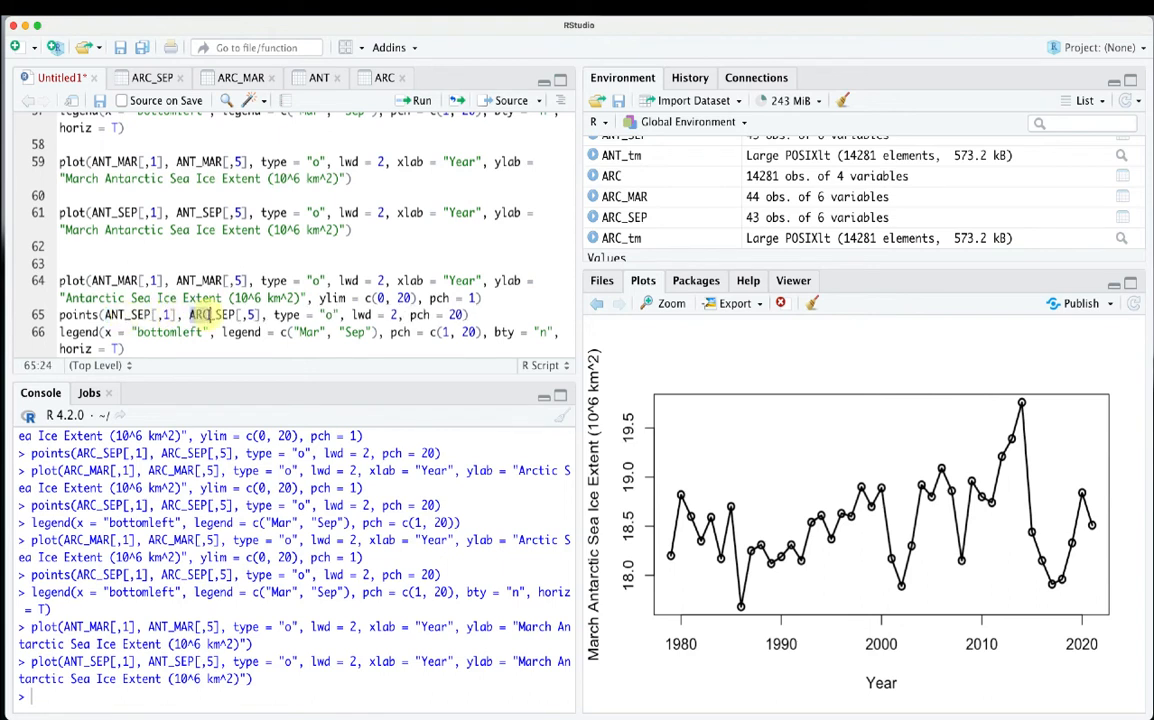
{"action": "type", "text": "ANT"}
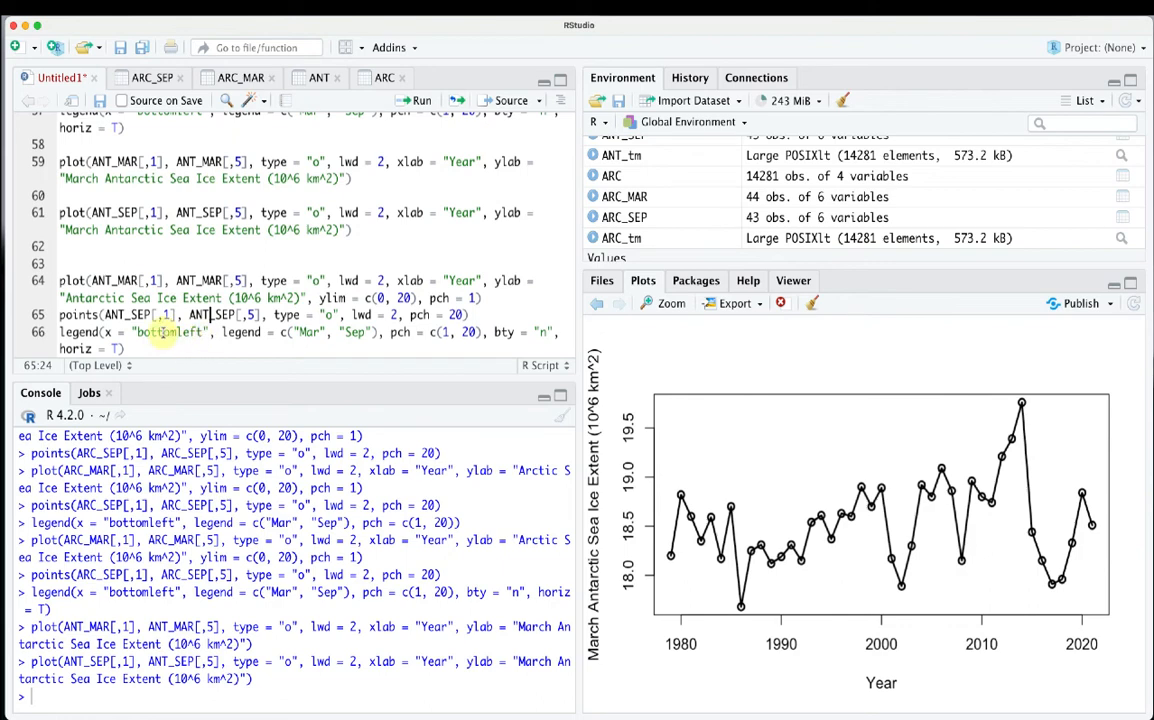
Run the combined Antarctic plot, points and legend calls on lines 64 to 66, and add a new line below them
{"action": "left_click_drag", "start_coordinate": [134, 352], "coordinate": [47, 285]}
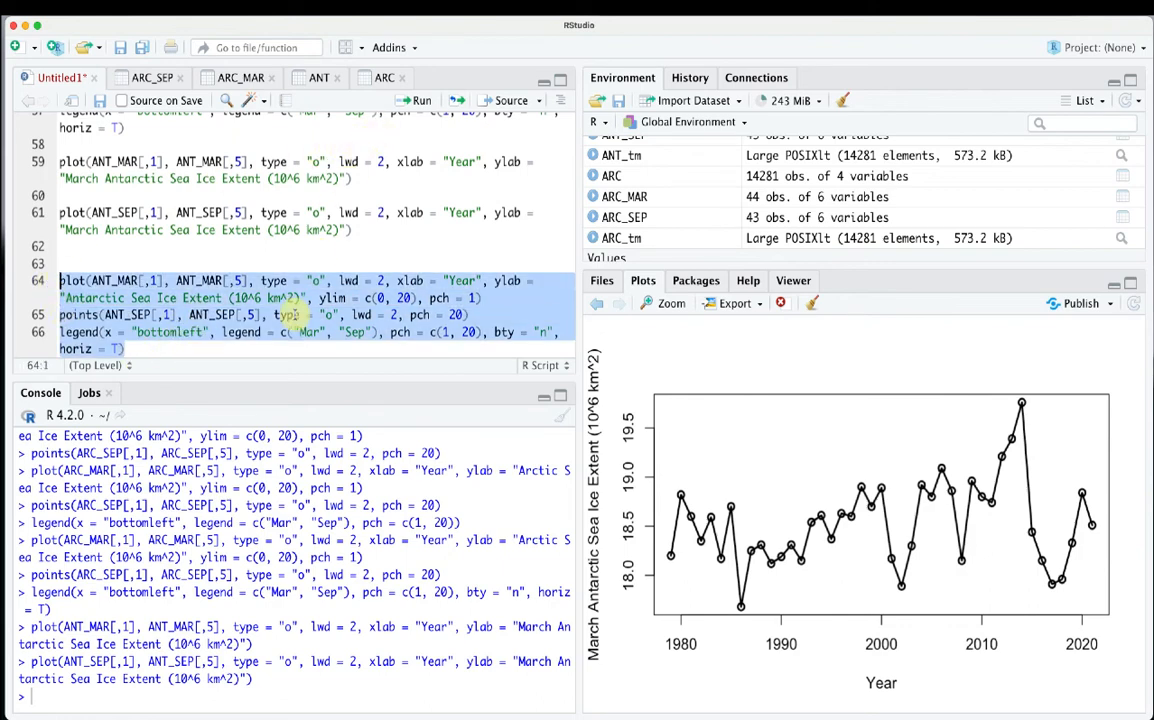
{"action": "left_click", "coordinate": [411, 101]}
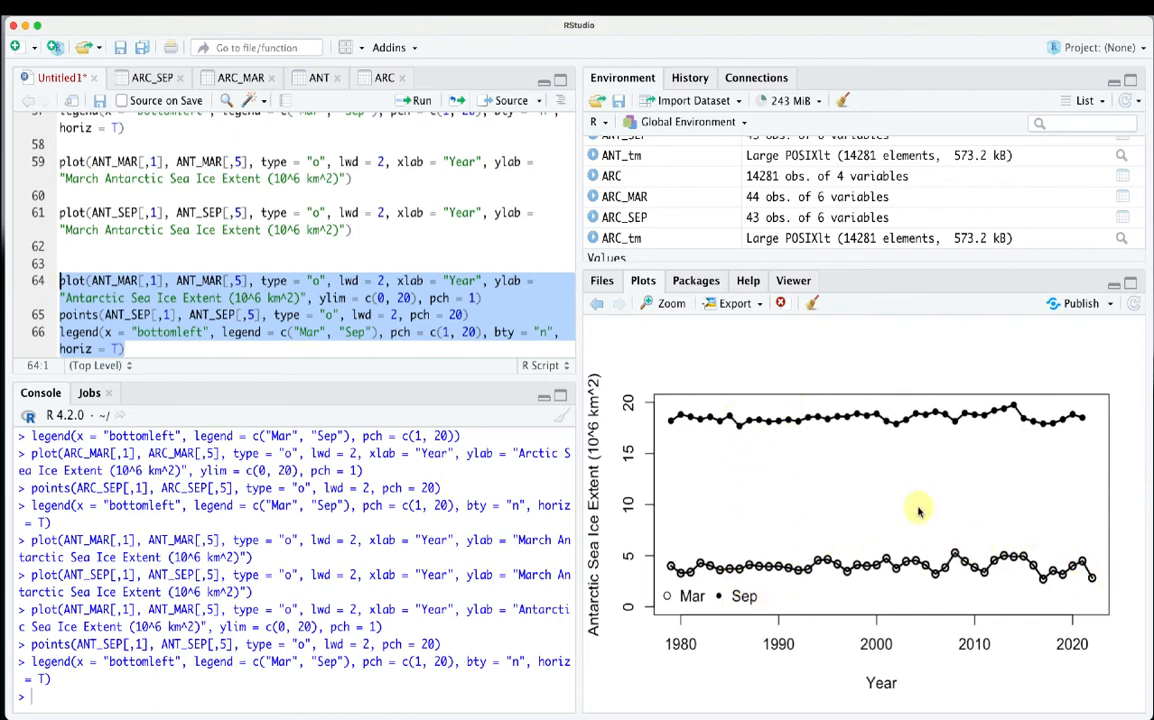
{"action": "left_click", "coordinate": [125, 350]}
{"action": "key", "text": "Return"}
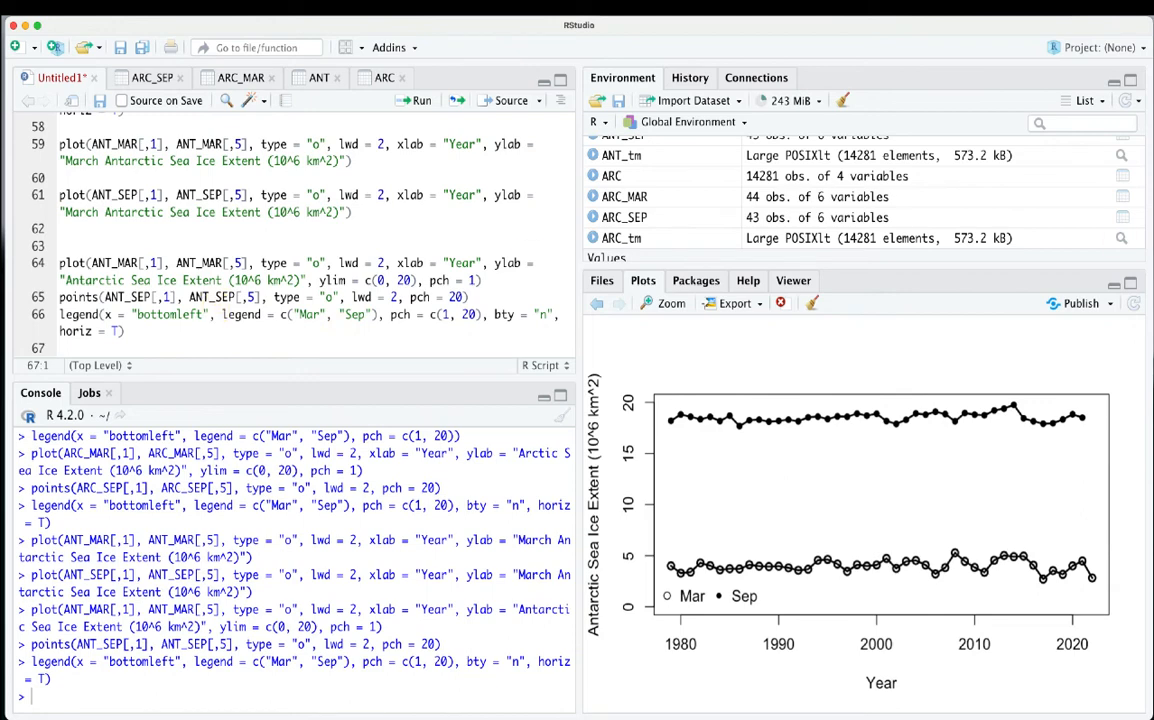
{"action": "key", "text": "super+Tab"}
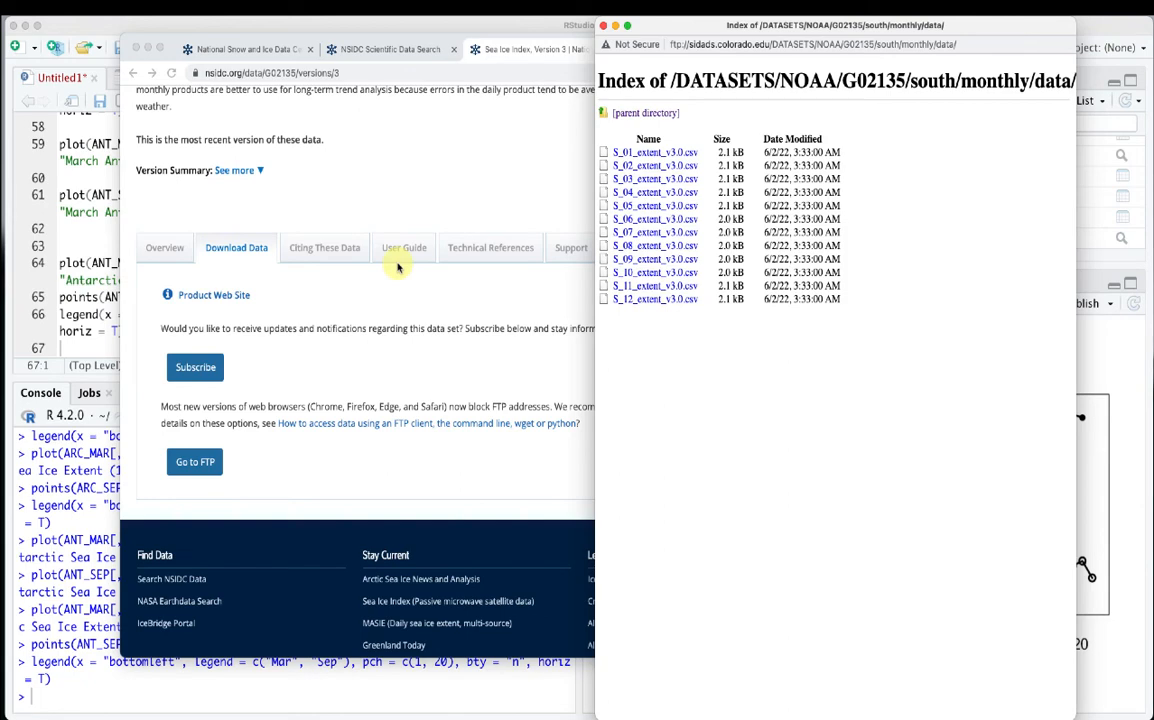
{"action": "left_click", "coordinate": [81, 345]}
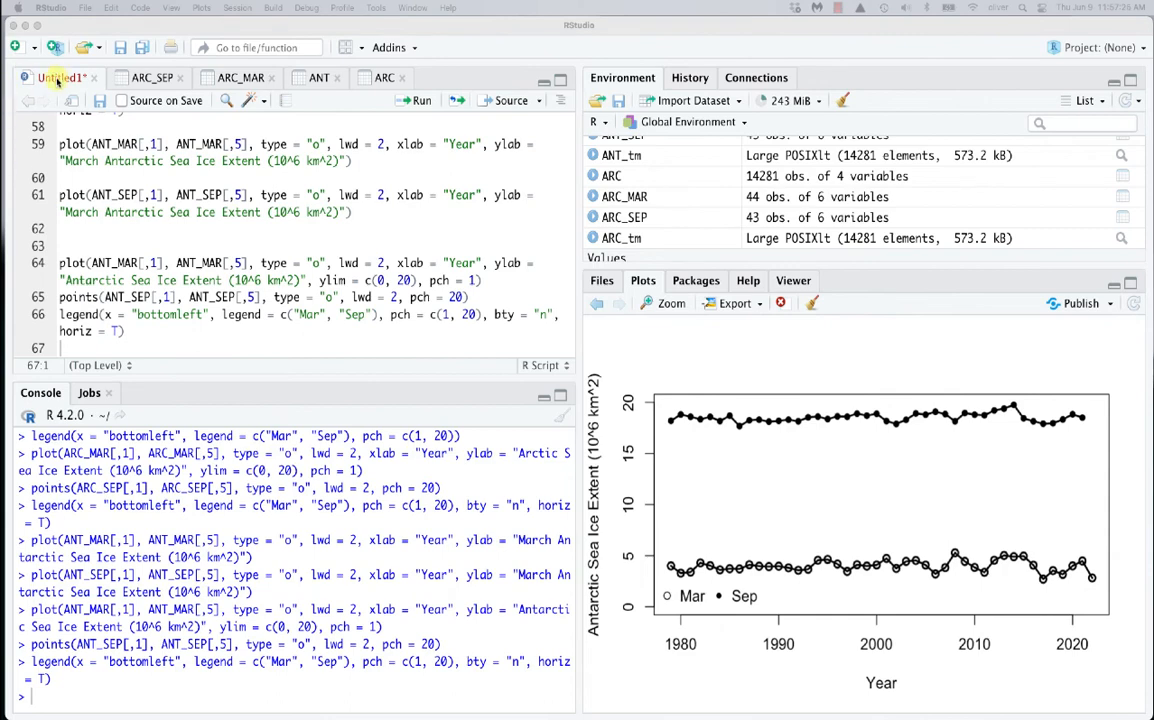
Save the script as "sea ice records" in the NSF_IUSE_2020 folder
{"action": "left_click", "coordinate": [86, 8]}
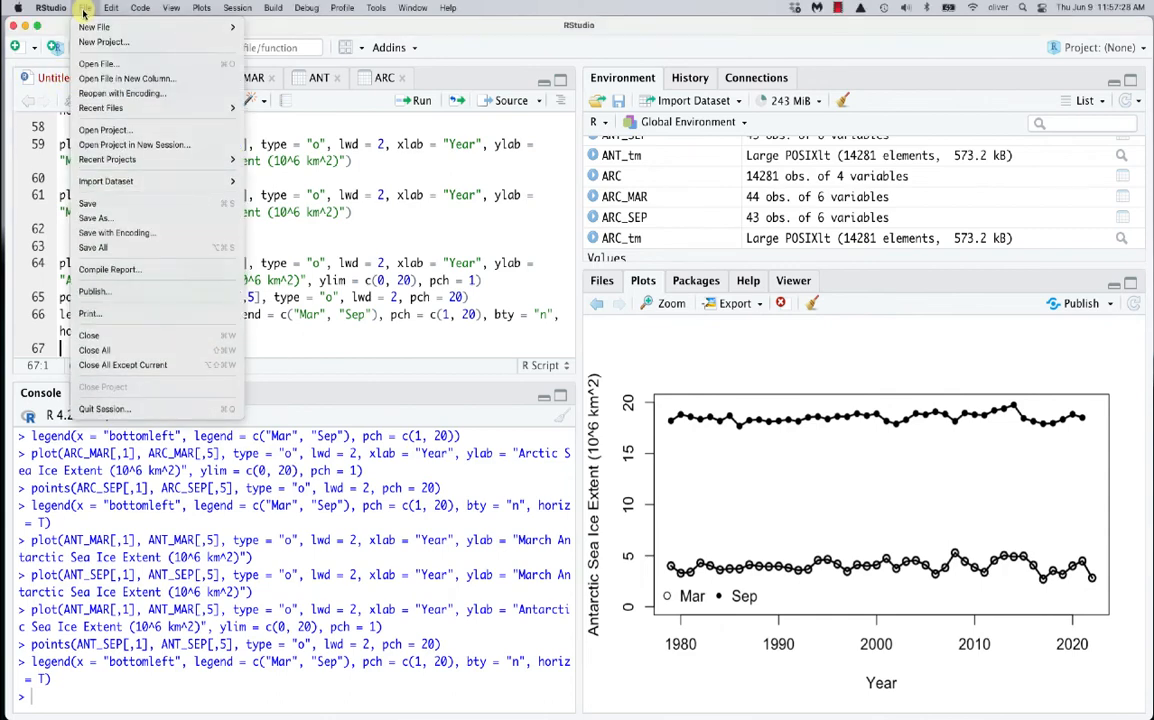
{"action": "left_click", "coordinate": [106, 219]}
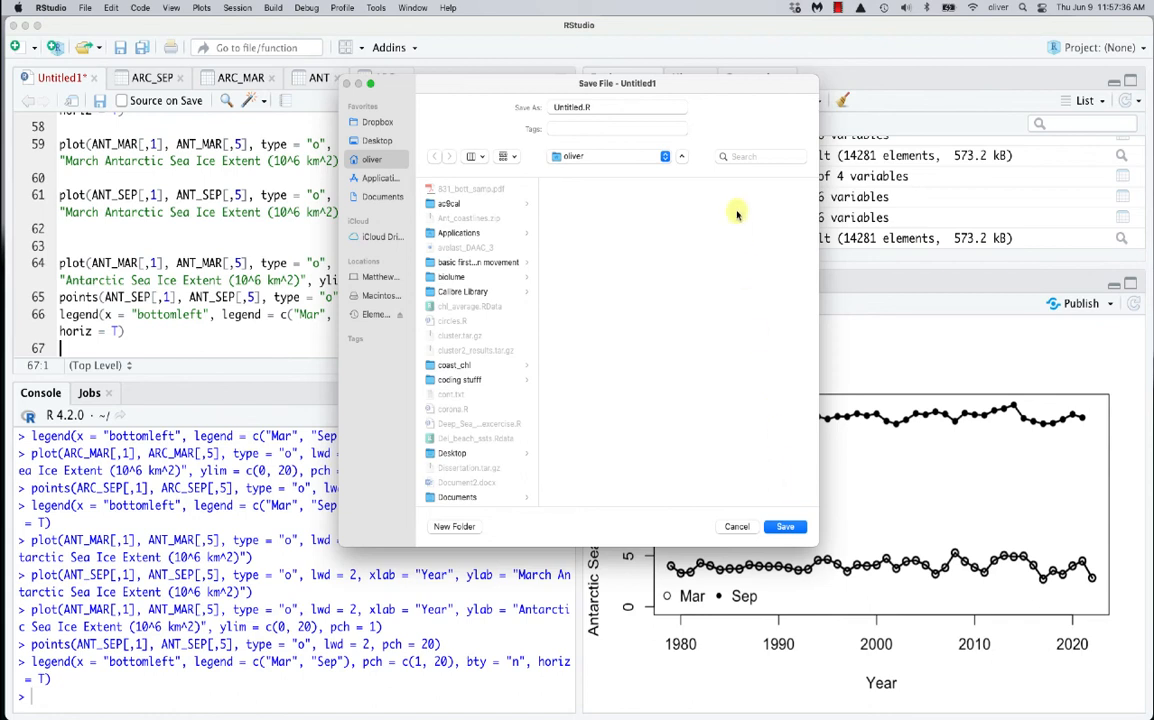
{"action": "left_click", "coordinate": [737, 156]}
{"action": "left_click", "coordinate": [663, 157]}
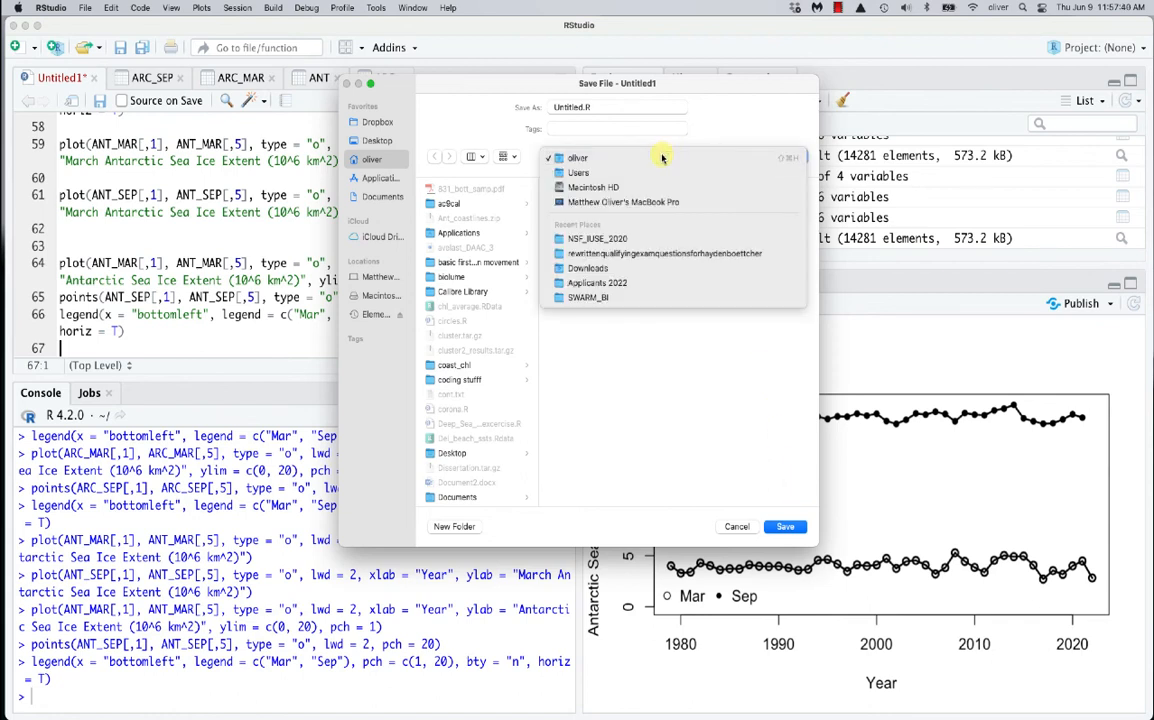
{"action": "left_click", "coordinate": [625, 238]}
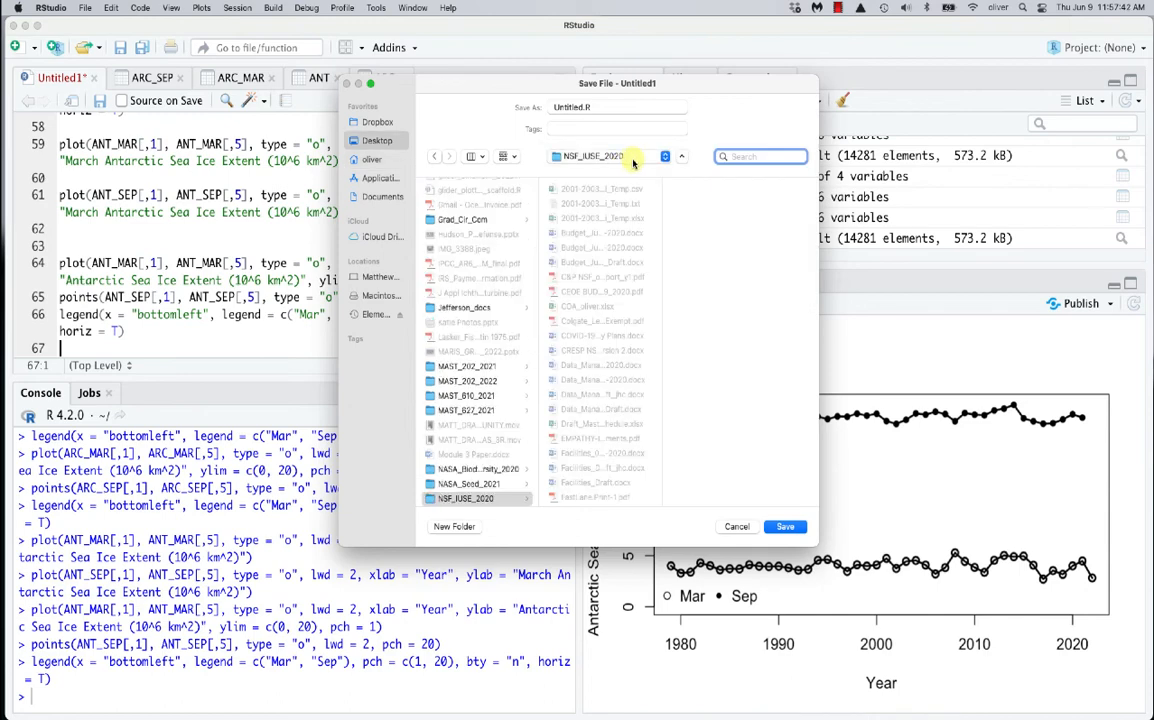
{"action": "scroll", "coordinate": [592, 317], "scroll_direction": "down", "scroll_amount": 10}
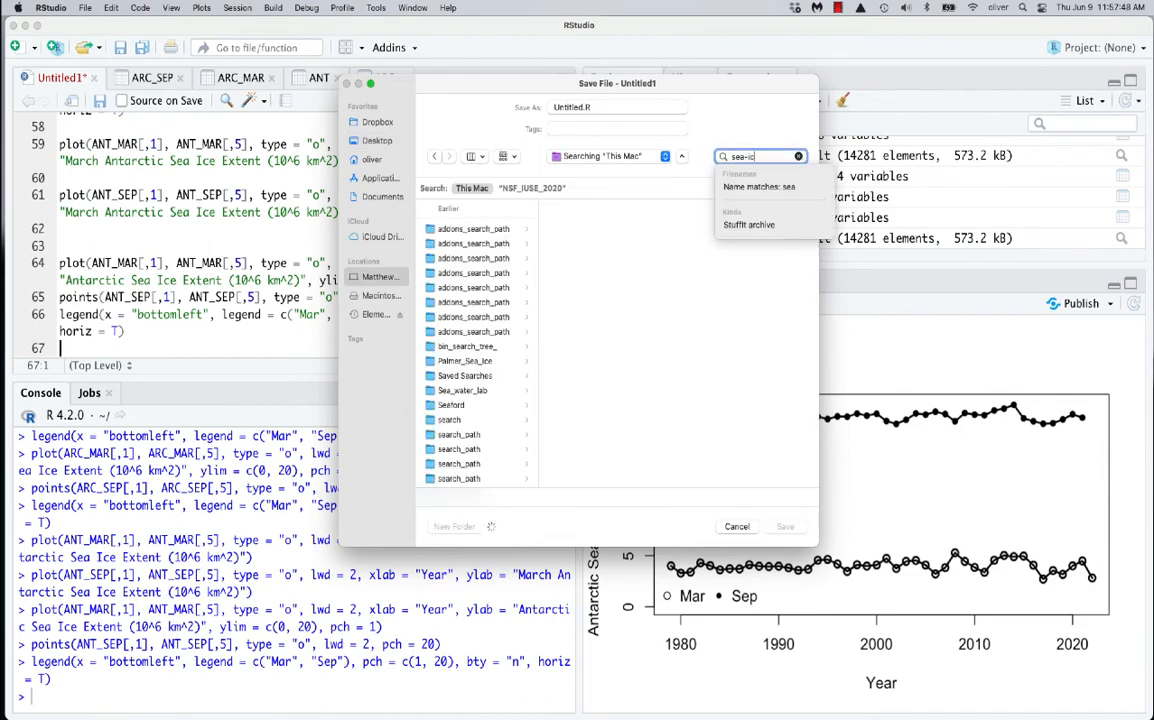
{"action": "type", "text": "ecord"}
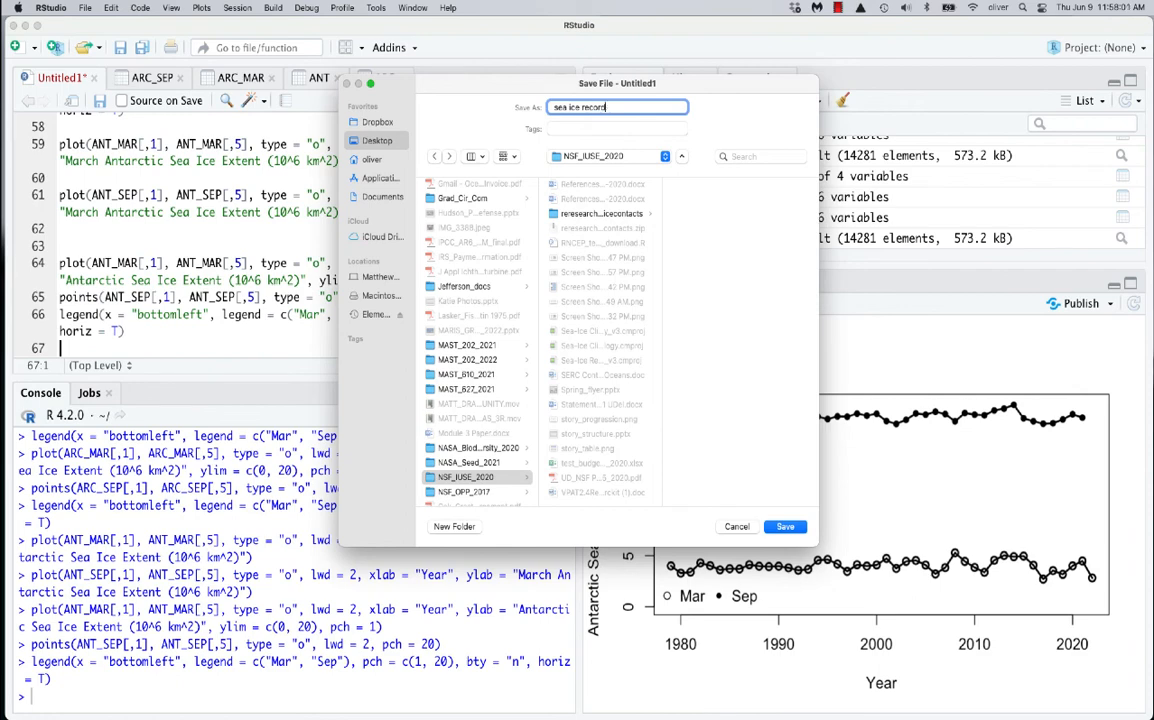
{"action": "type", "text": "s"}
{"action": "key", "text": "Return"}
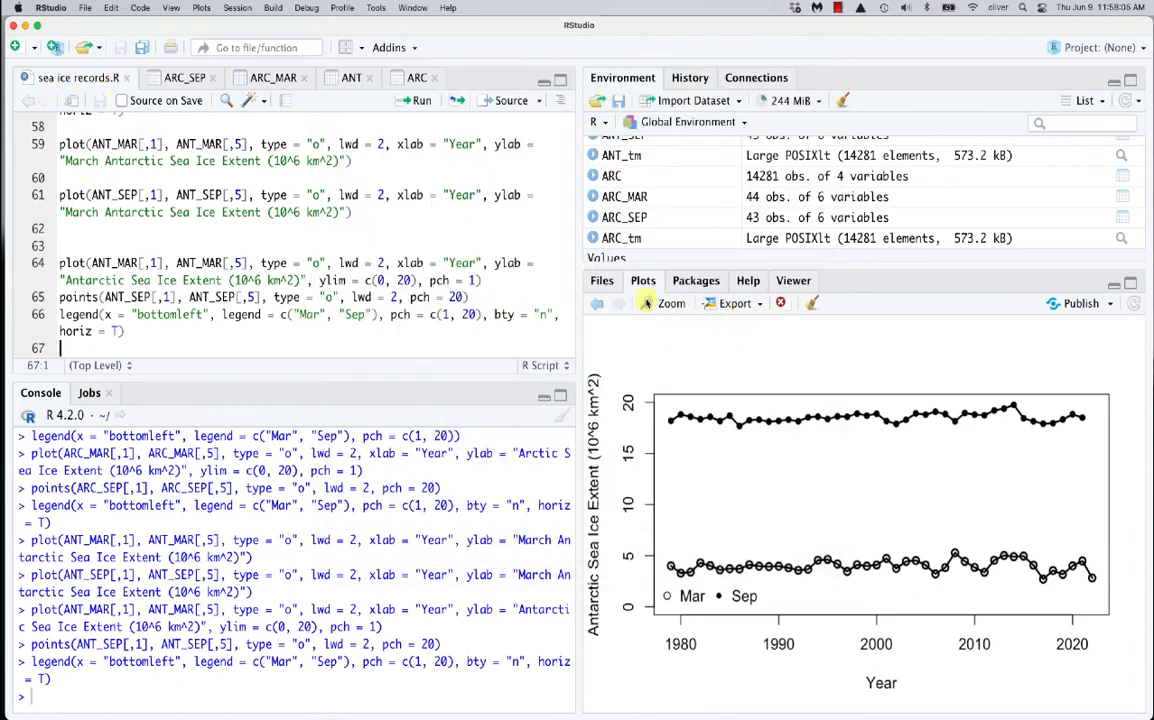
Step back through the plot history to review the earlier Antarctic and Arctic sea ice plots
{"action": "left_click", "coordinate": [599, 304]}
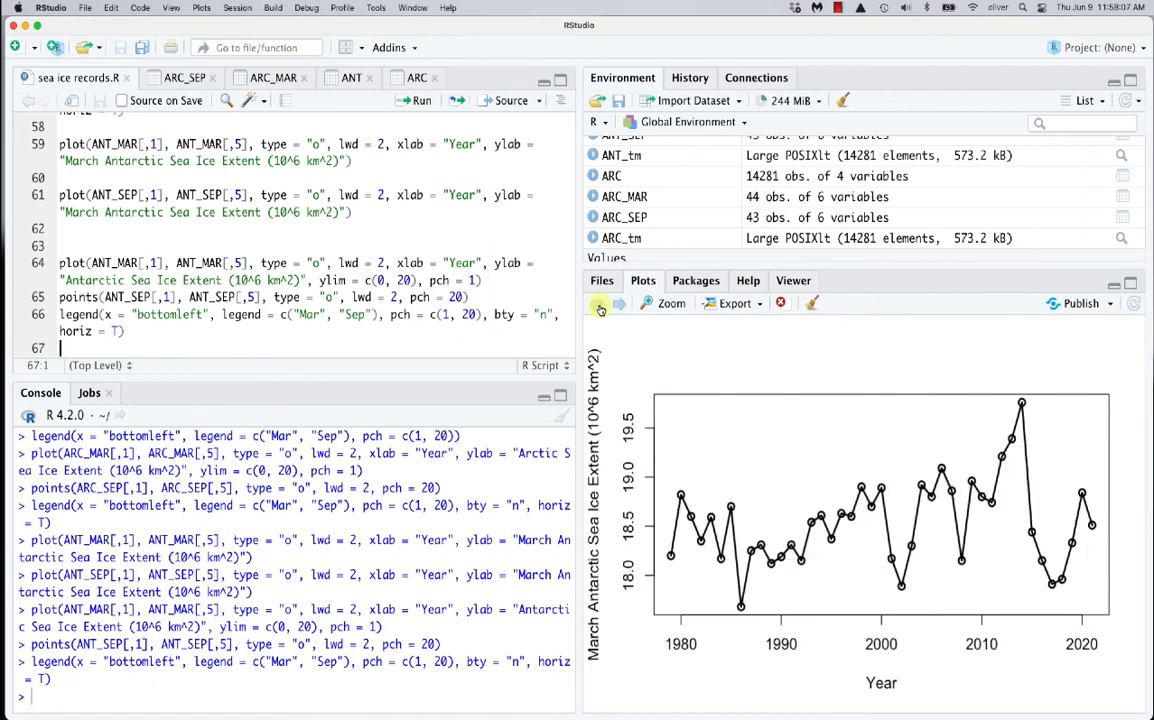
{"action": "left_click", "coordinate": [599, 305]}
{"action": "left_click", "coordinate": [599, 305]}
{"action": "left_click", "coordinate": [599, 305]}
{"action": "left_click", "coordinate": [599, 305]}
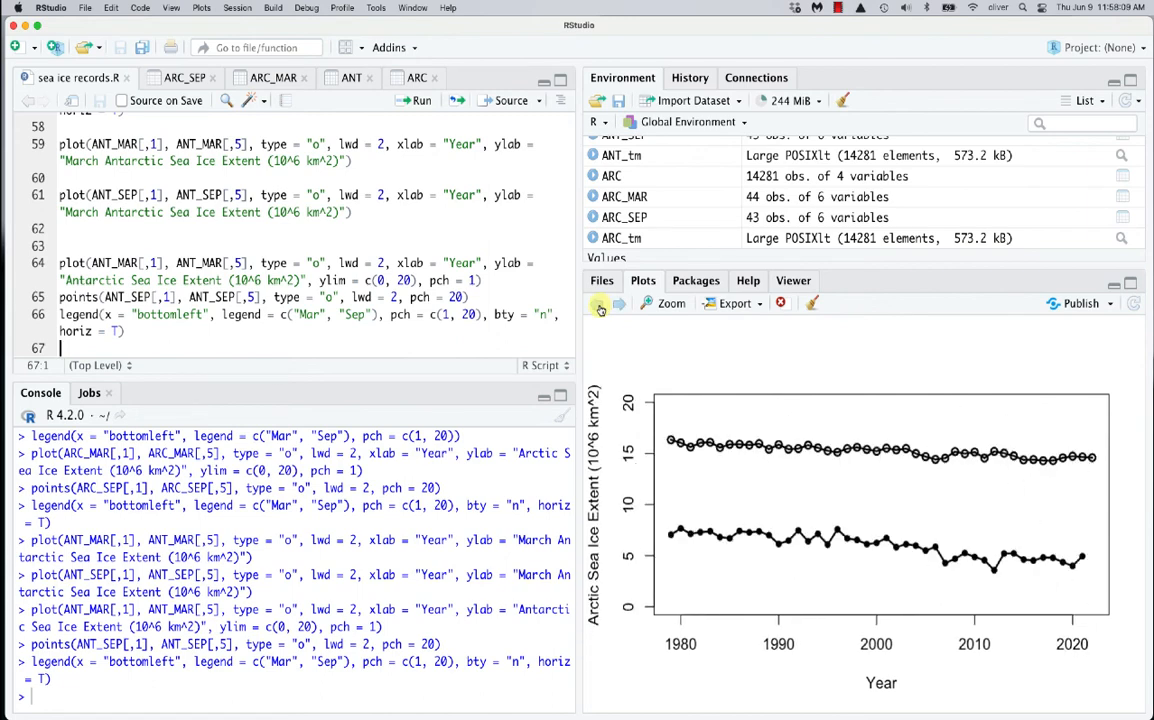
{"action": "left_click", "coordinate": [599, 305]}
{"action": "left_click", "coordinate": [599, 305]}
{"action": "left_click", "coordinate": [599, 305]}
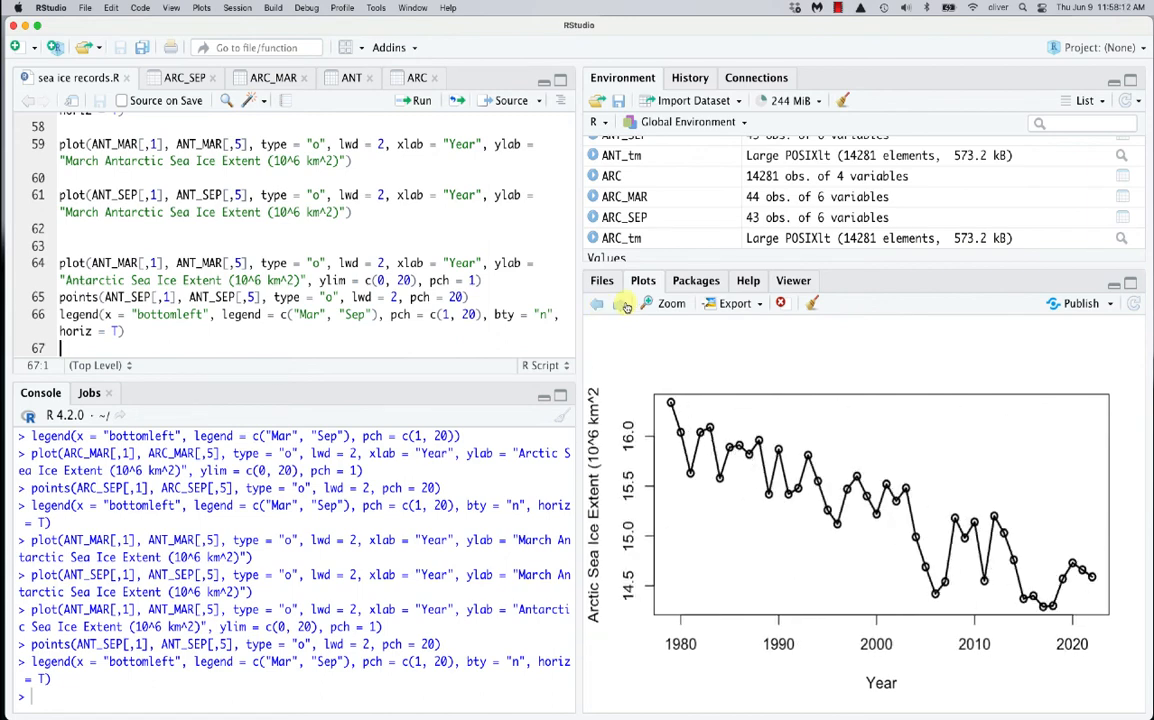
Clear the whole plot history and rerun the combined Antarctic plot, points and legend calls on lines 64 to 66
{"action": "left_click", "coordinate": [816, 305]}
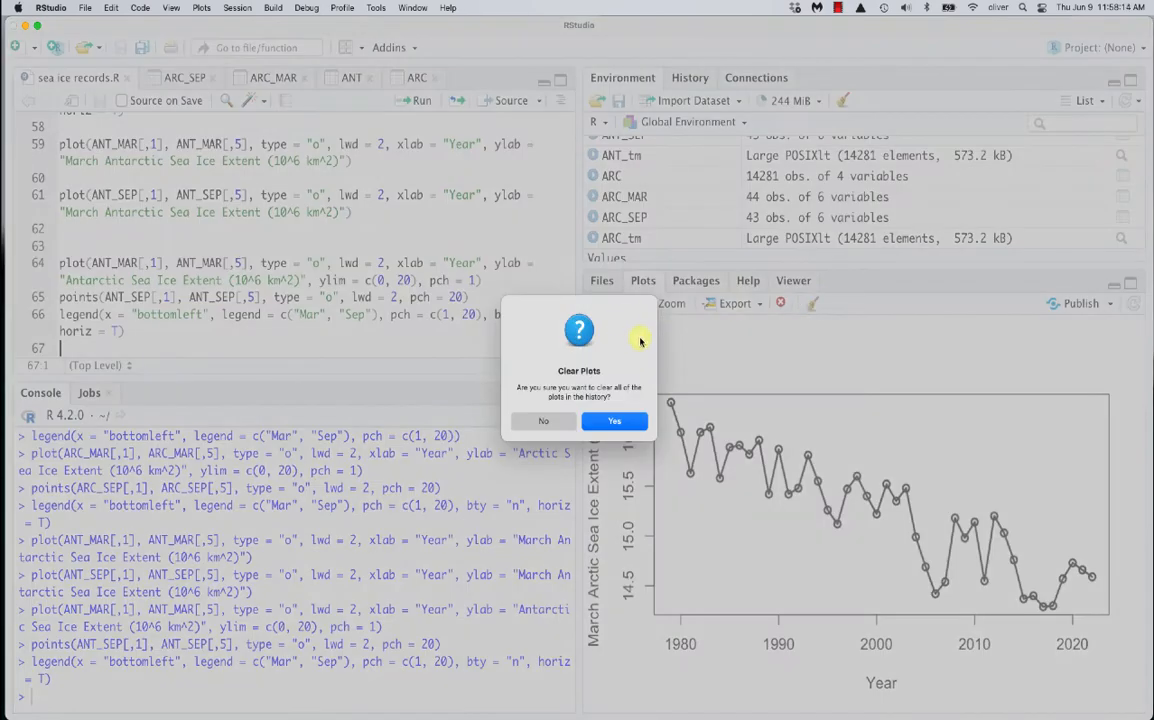
{"action": "left_click", "coordinate": [620, 421]}
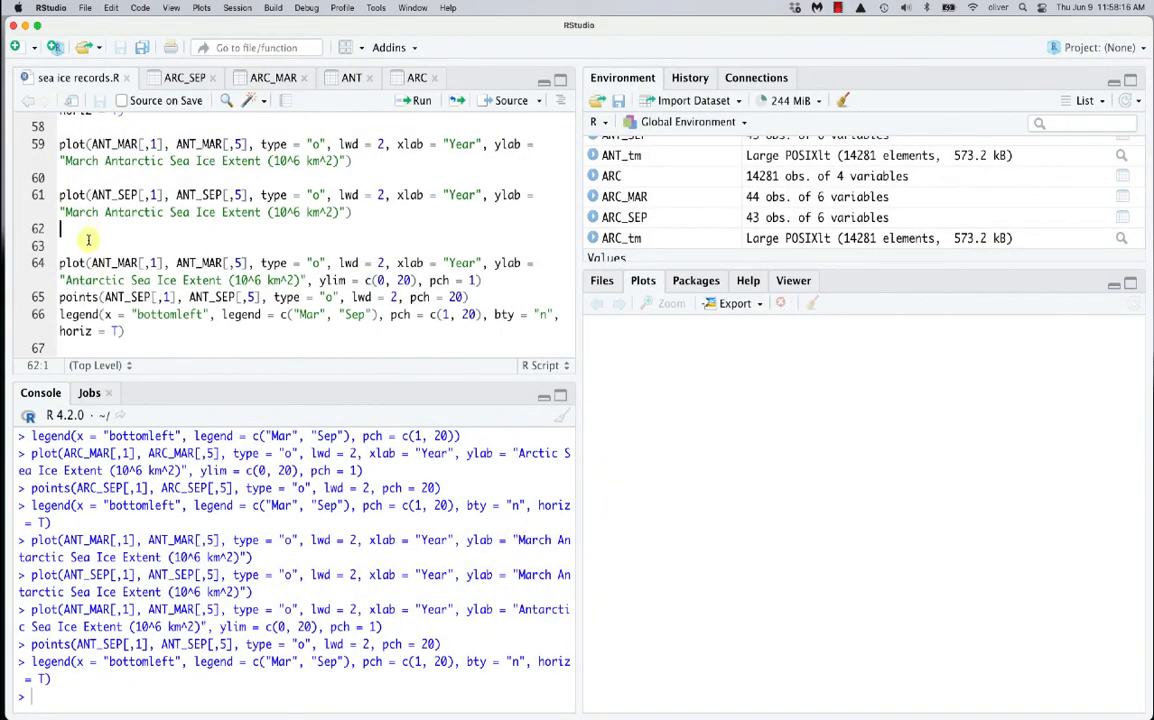
{"action": "left_click_drag", "start_coordinate": [88, 240], "coordinate": [124, 311]}
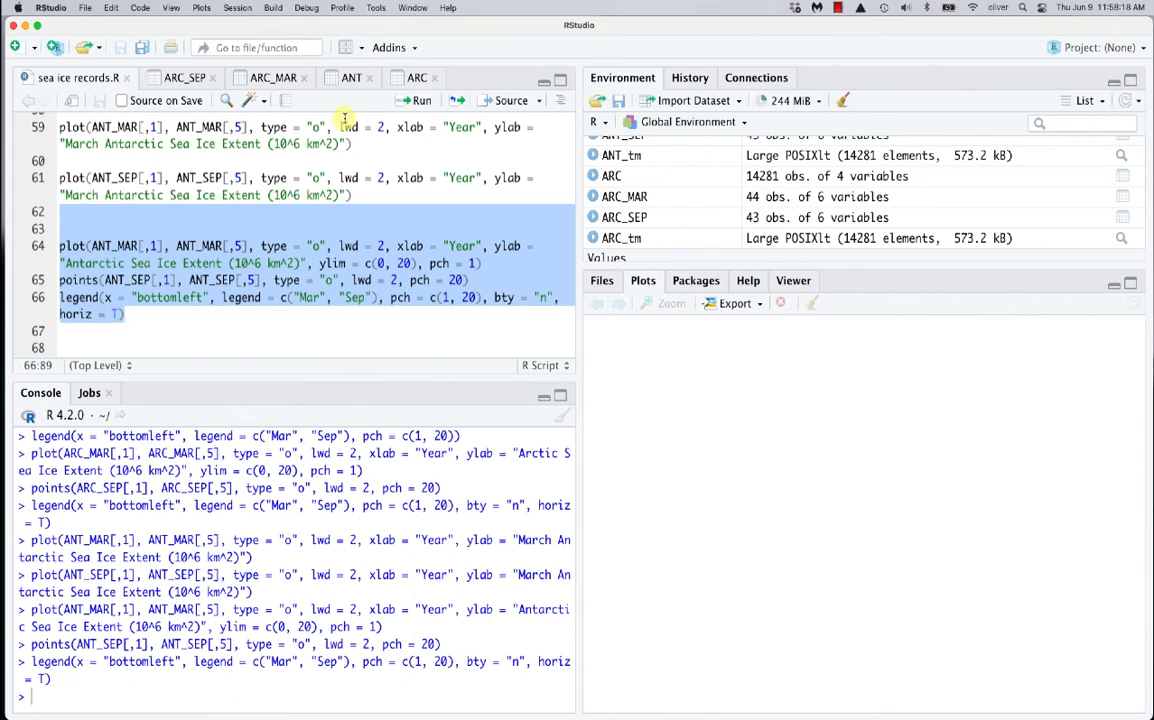
{"action": "left_click", "coordinate": [420, 103]}
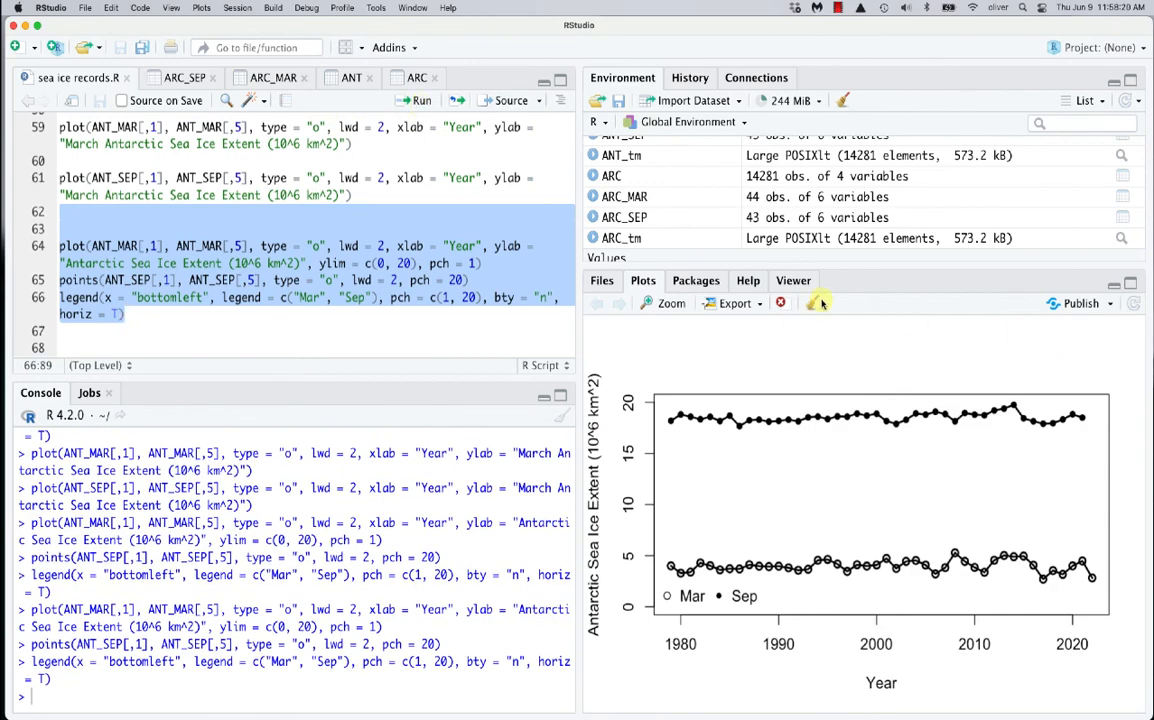
{"action": "left_click", "coordinate": [741, 305]}
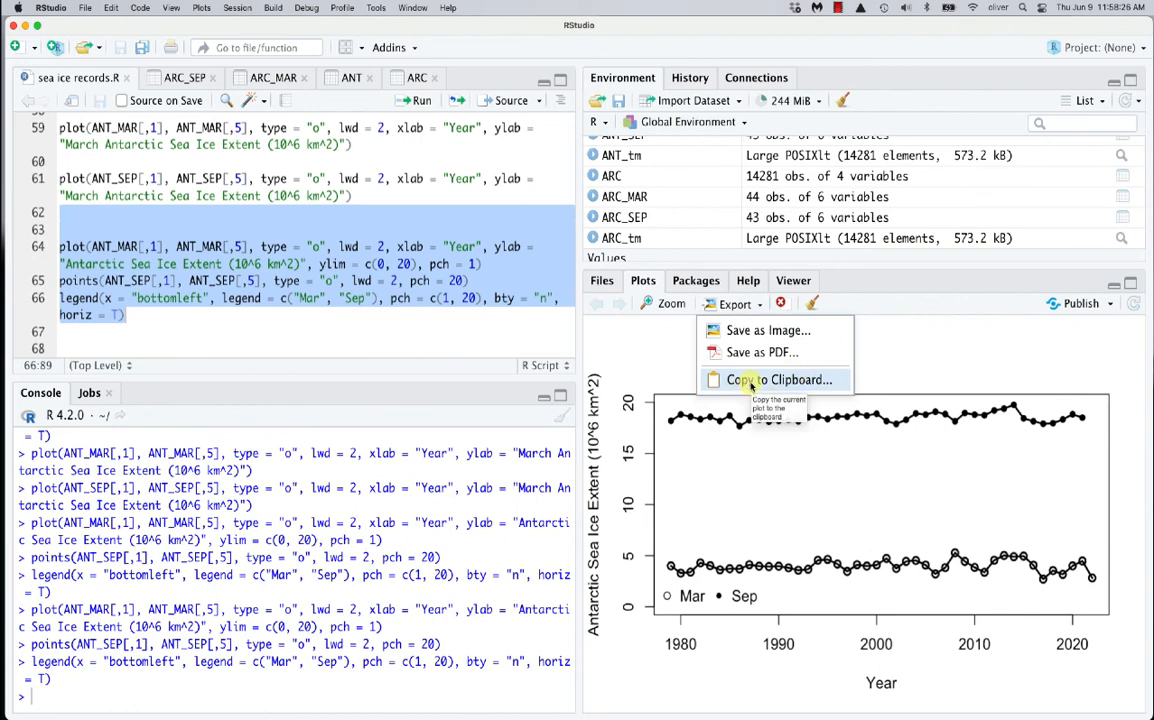
{"action": "left_click", "coordinate": [399, 320]}
{"action": "left_click", "coordinate": [150, 332]}
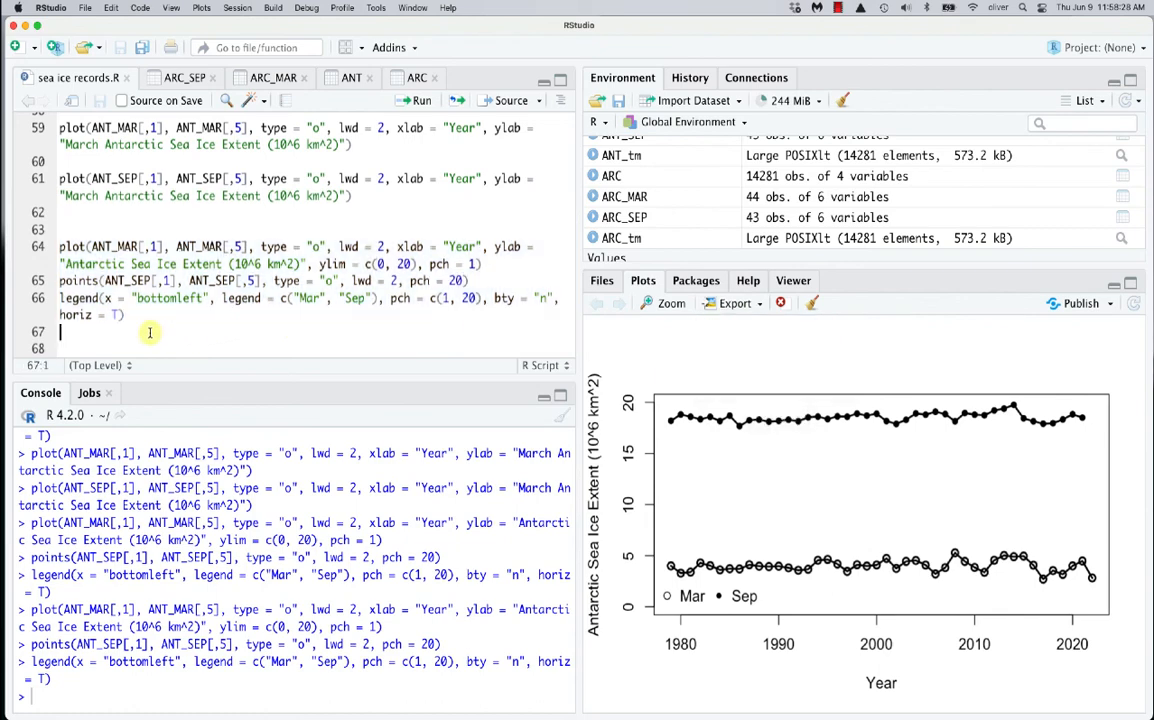
{"action": "scroll", "coordinate": [150, 332], "scroll_direction": "up", "scroll_amount": 5}
{"action": "scroll", "coordinate": [150, 332], "scroll_direction": "down", "scroll_amount": 5}
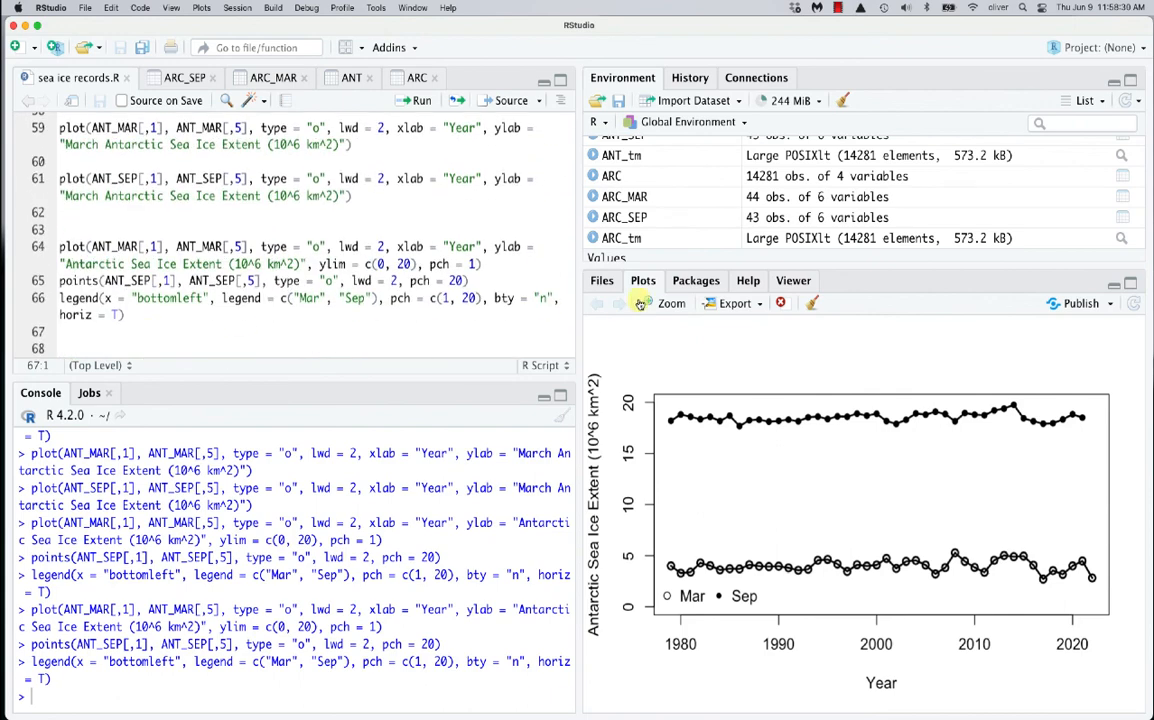
Remove all objects from the environment, including hidden ones, and clear all plots
{"action": "left_click", "coordinate": [843, 101]}
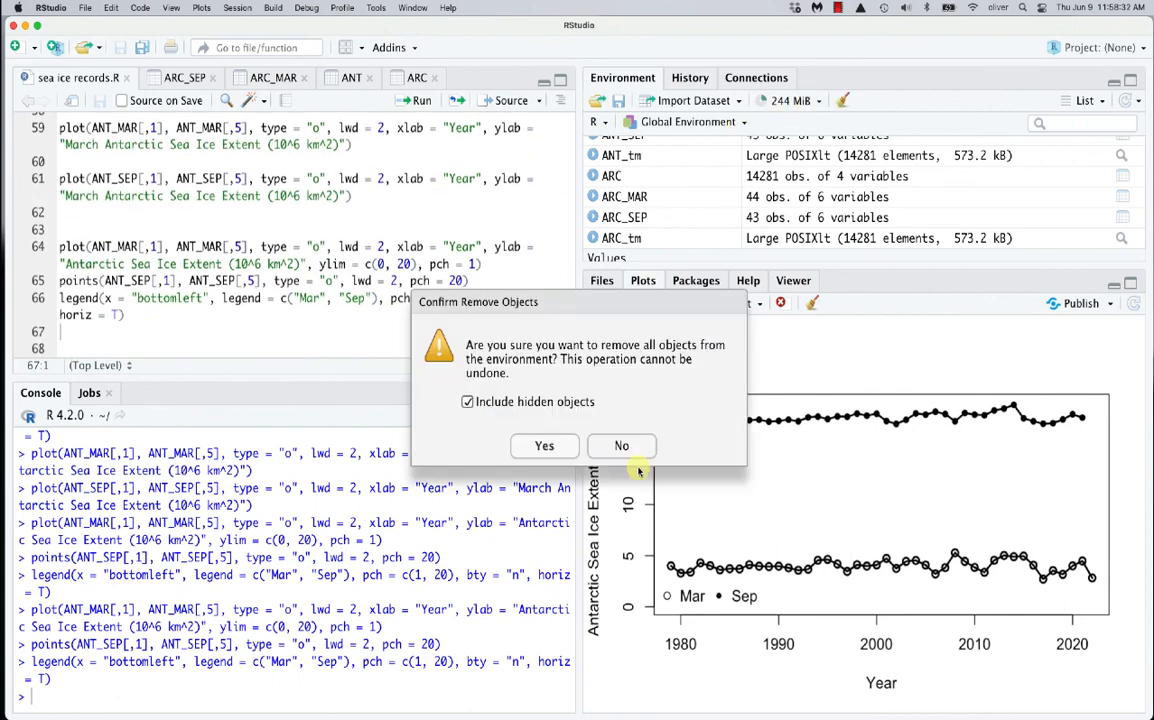
{"action": "left_click", "coordinate": [536, 446]}
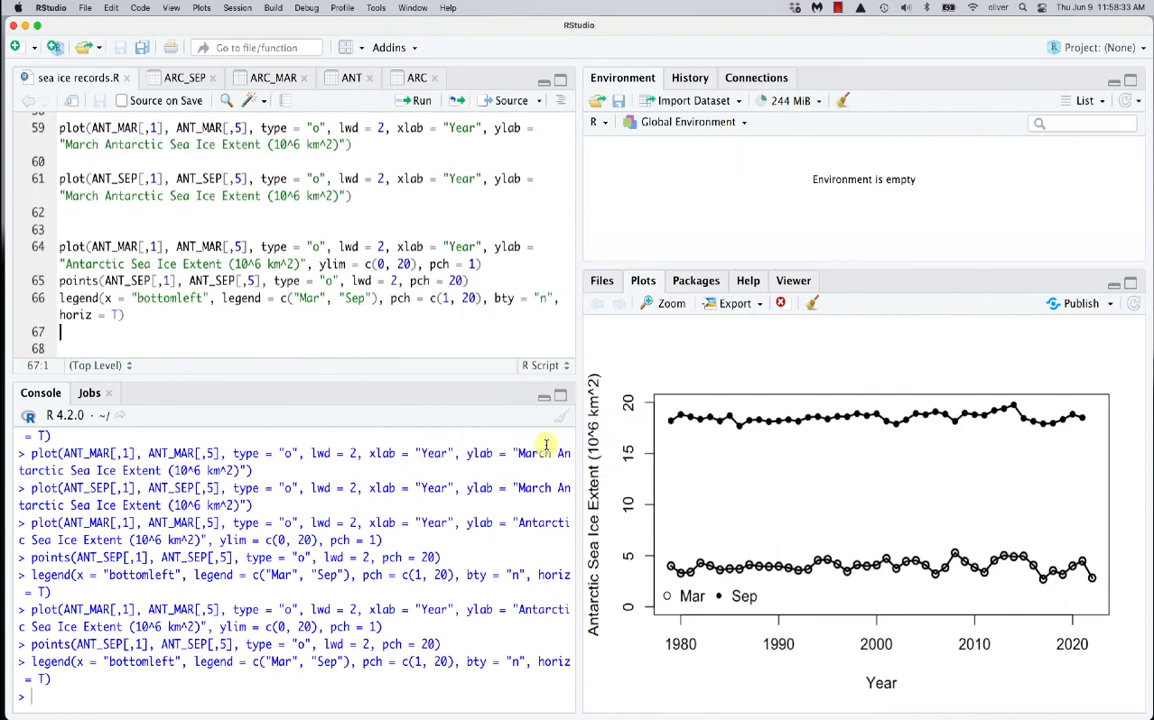
{"action": "left_click", "coordinate": [811, 303]}
{"action": "left_click", "coordinate": [622, 419]}
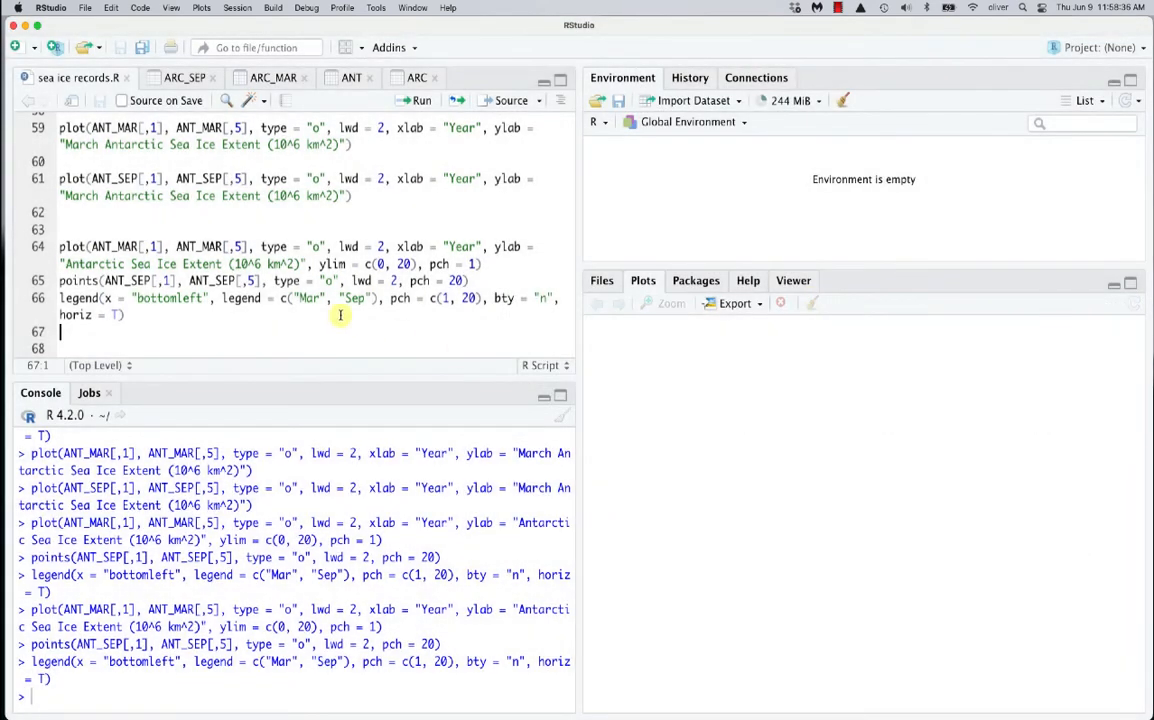
Try to rerun only the Antarctic plot, points and legend calls on lines 64 to 66 with the emptied environment
{"action": "left_click_drag", "start_coordinate": [87, 247], "coordinate": [88, 279]}
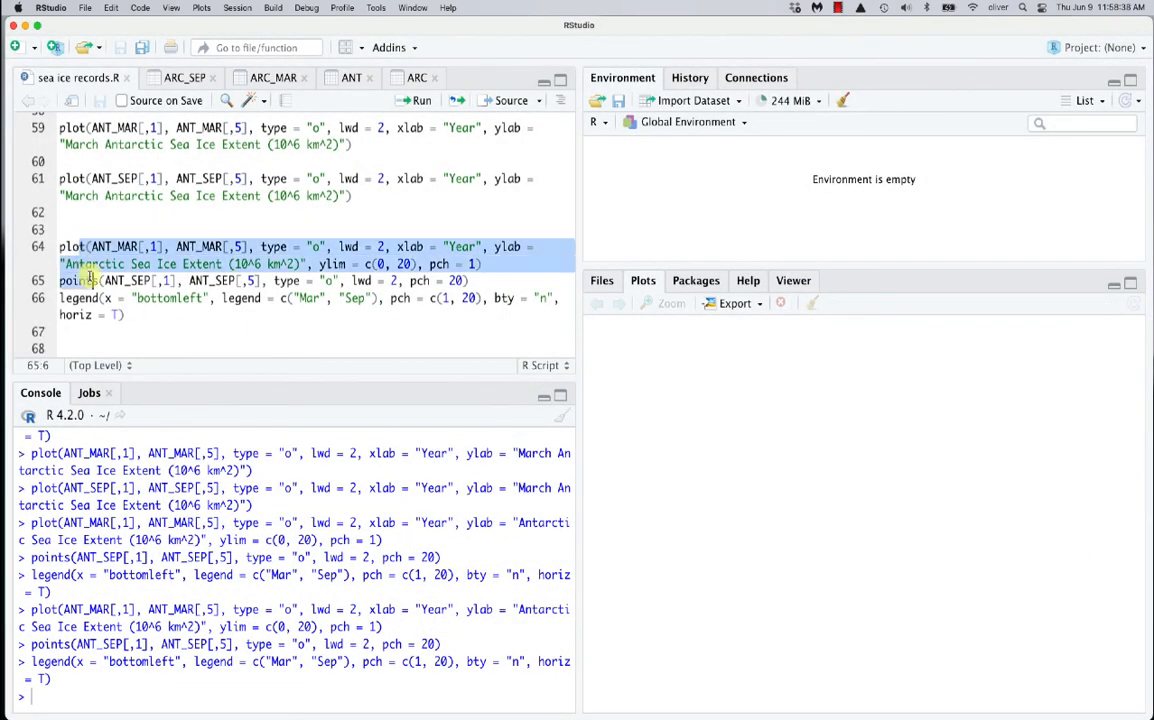
{"action": "left_click_drag", "start_coordinate": [77, 228], "coordinate": [135, 346]}
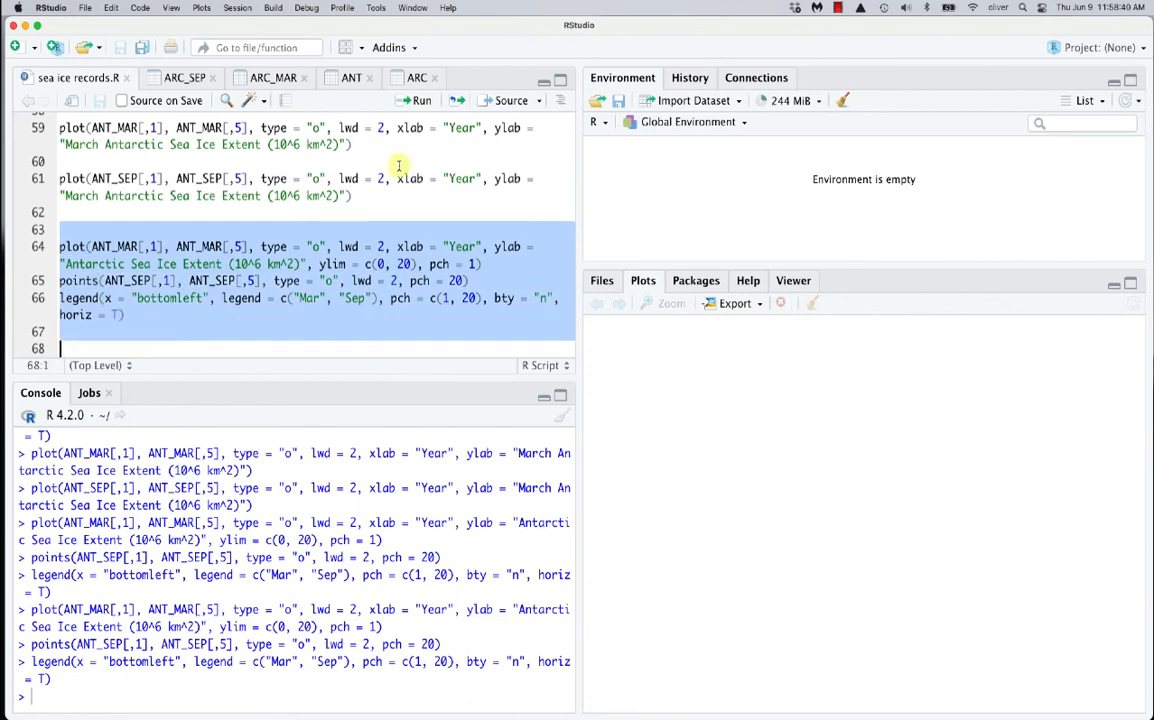
{"action": "left_click", "coordinate": [415, 103]}
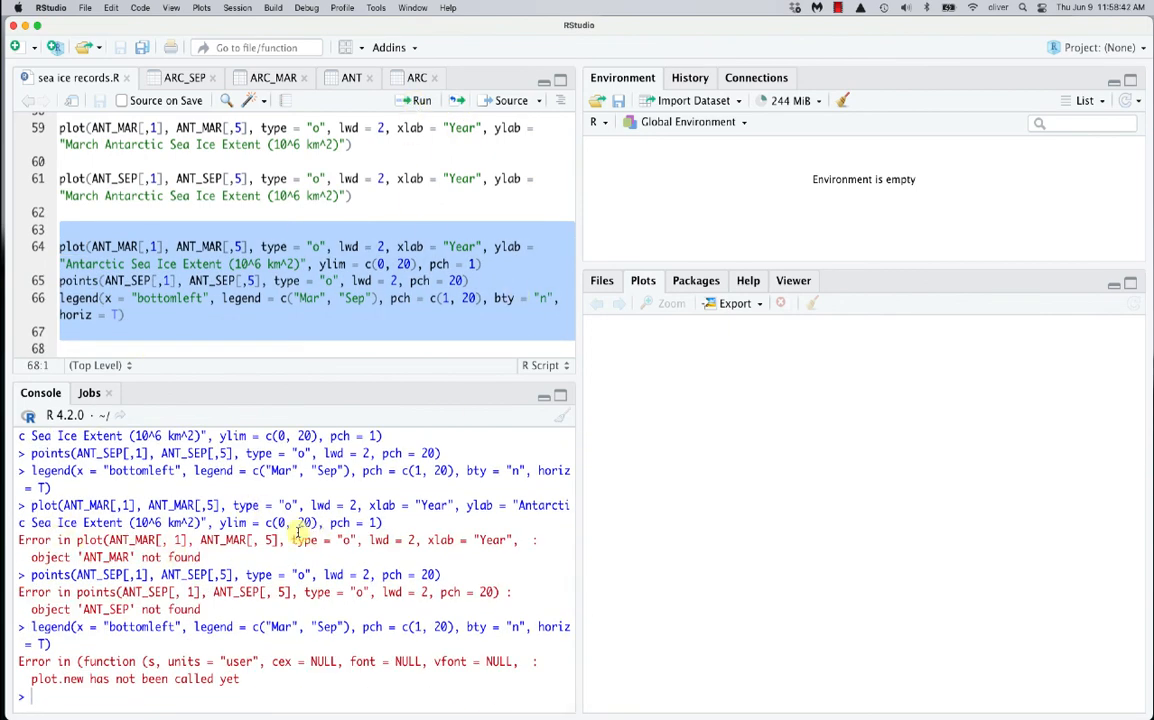
{"action": "left_click", "coordinate": [180, 263]}
{"action": "scroll", "coordinate": [180, 263], "scroll_direction": "up", "scroll_amount": 5}
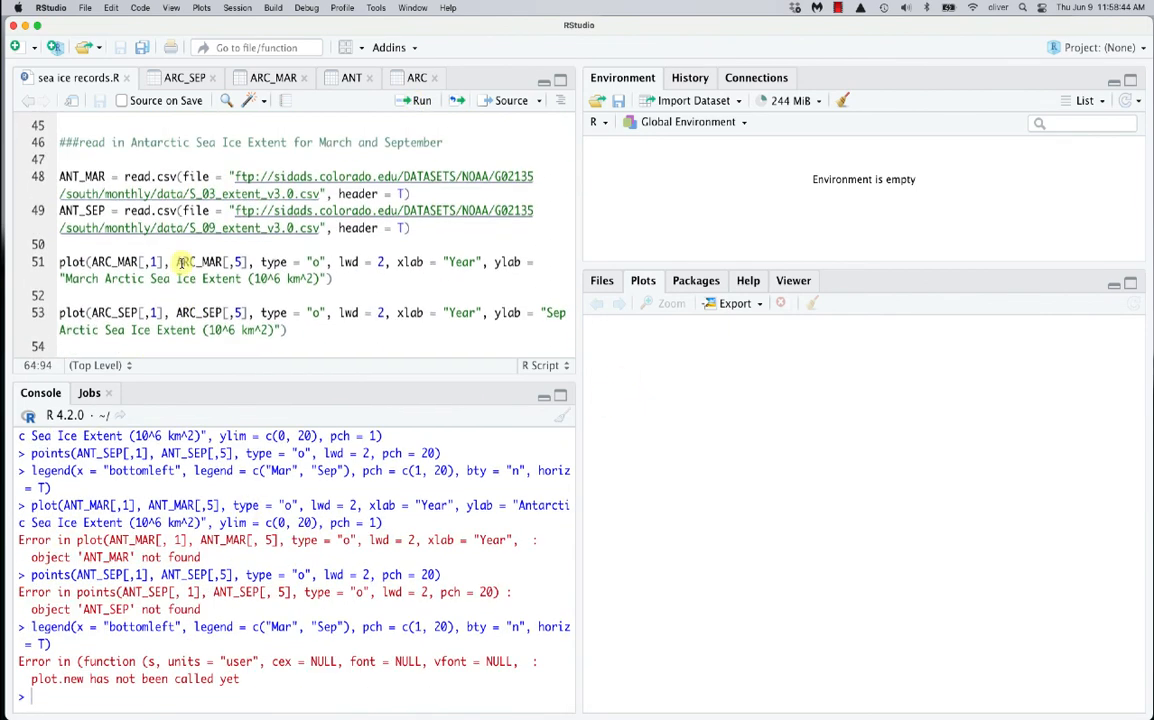
Rerun the whole sea ice script from line 1 through the legend call on line 66
{"action": "scroll", "coordinate": [181, 262], "scroll_direction": "up", "scroll_amount": 10}
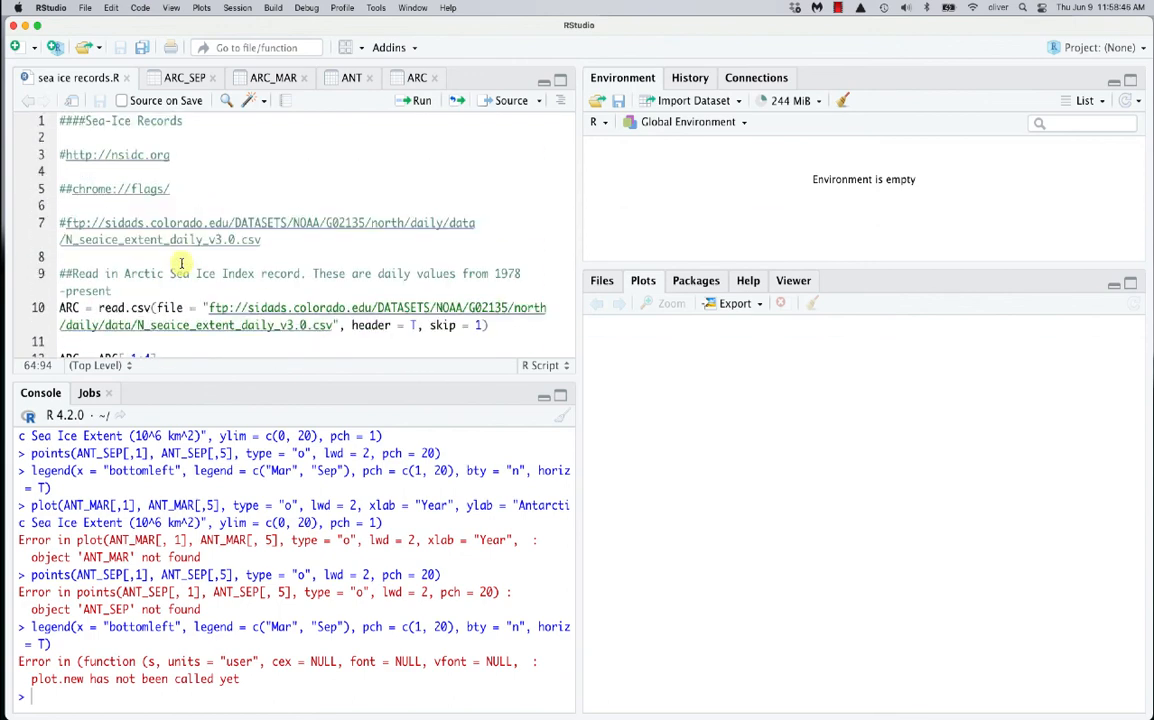
{"action": "scroll", "coordinate": [124, 190], "scroll_direction": "down", "scroll_amount": 20}
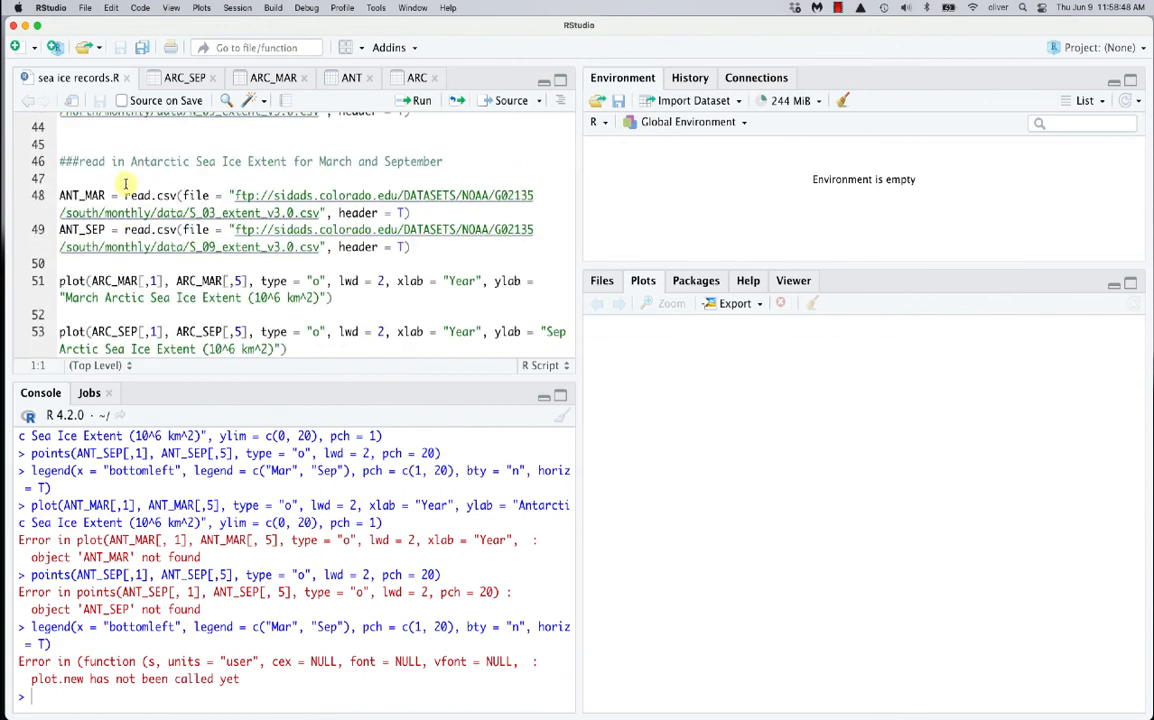
{"action": "left_click", "coordinate": [116, 332], "text": "shift"}
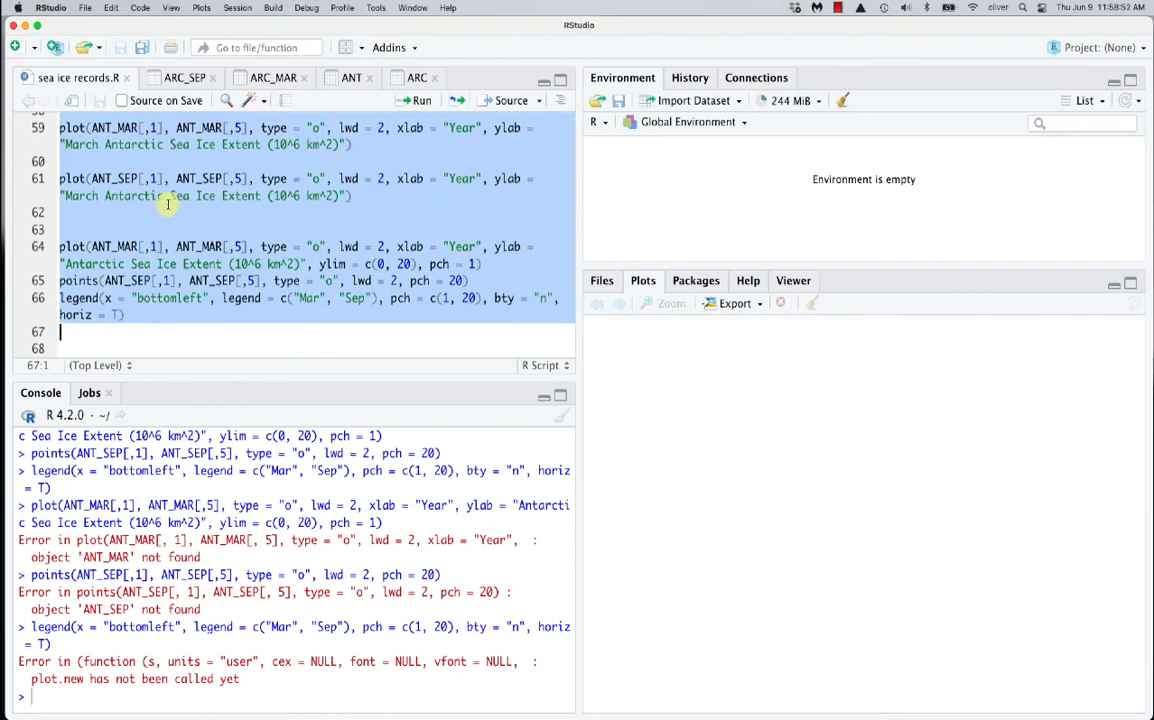
{"action": "left_click", "coordinate": [418, 100]}
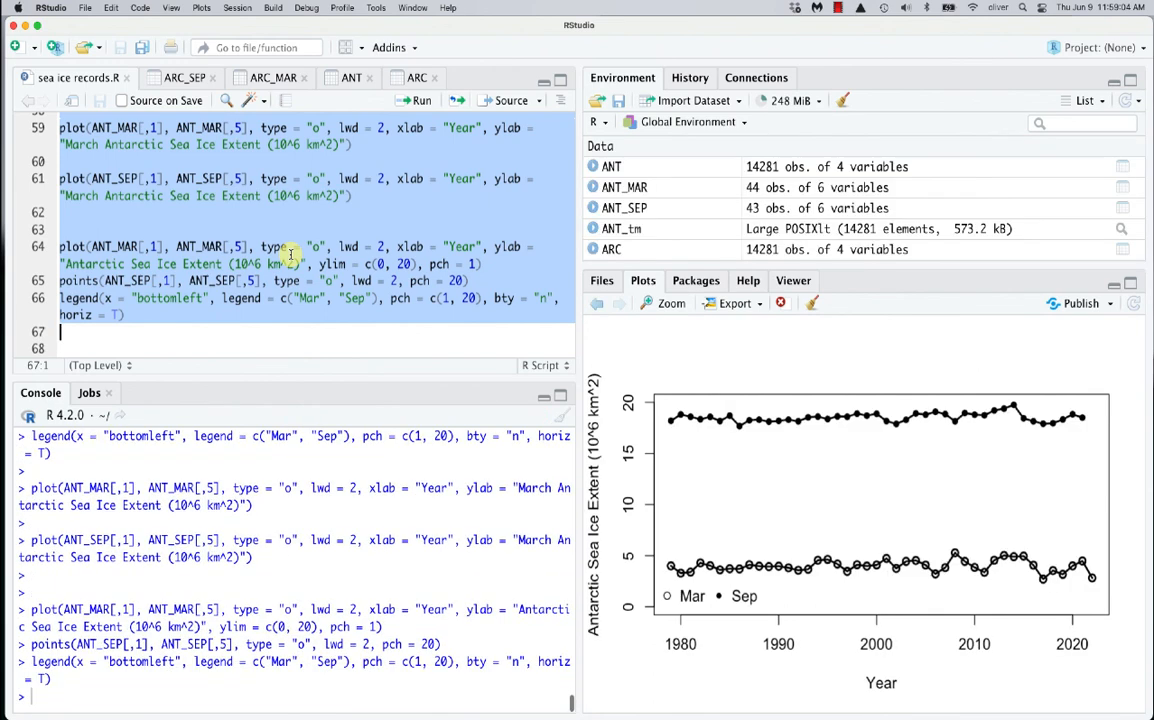
Step back through the regenerated plots from the combined Antarctic plot to the March Arctic sea ice extent plot
{"action": "left_click", "coordinate": [596, 304]}
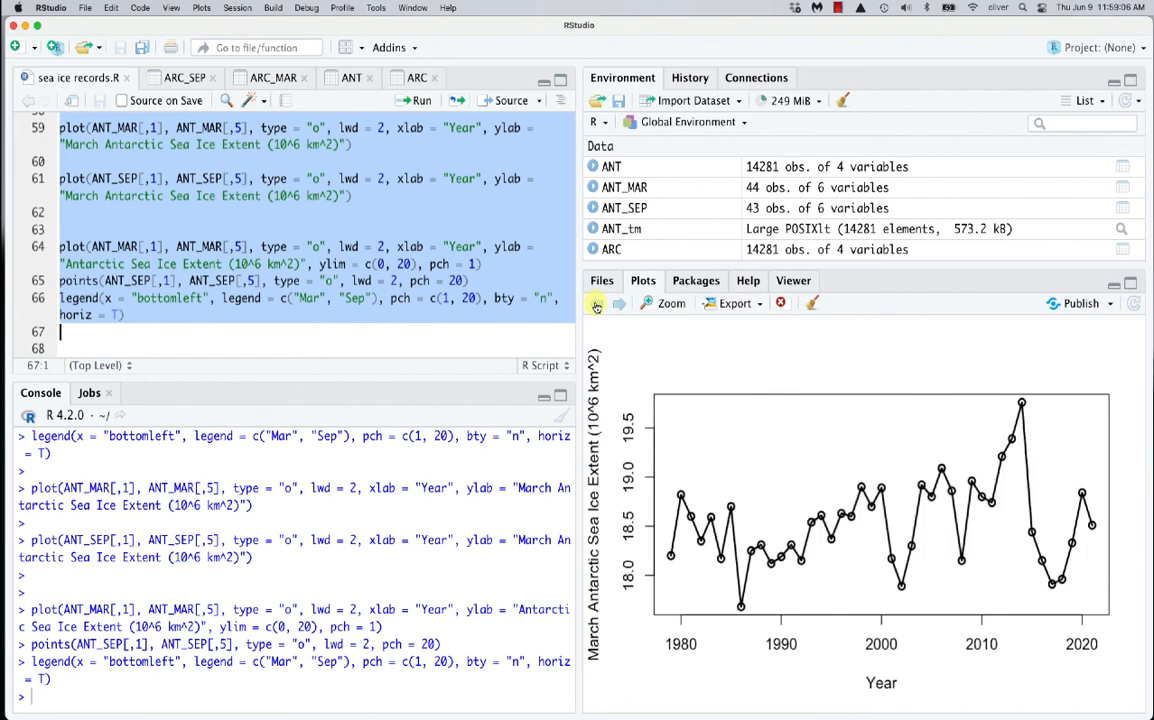
{"action": "left_click", "coordinate": [596, 304]}
{"action": "left_click", "coordinate": [596, 304]}
{"action": "left_click", "coordinate": [596, 304]}
{"action": "left_click", "coordinate": [596, 304]}
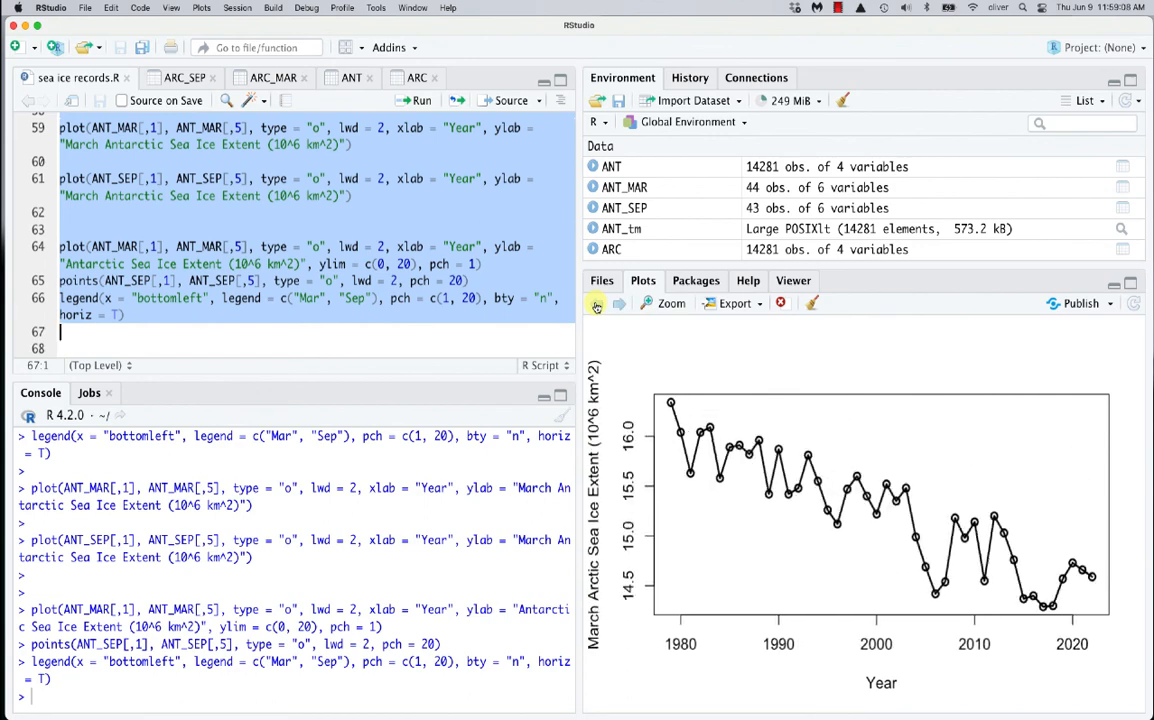